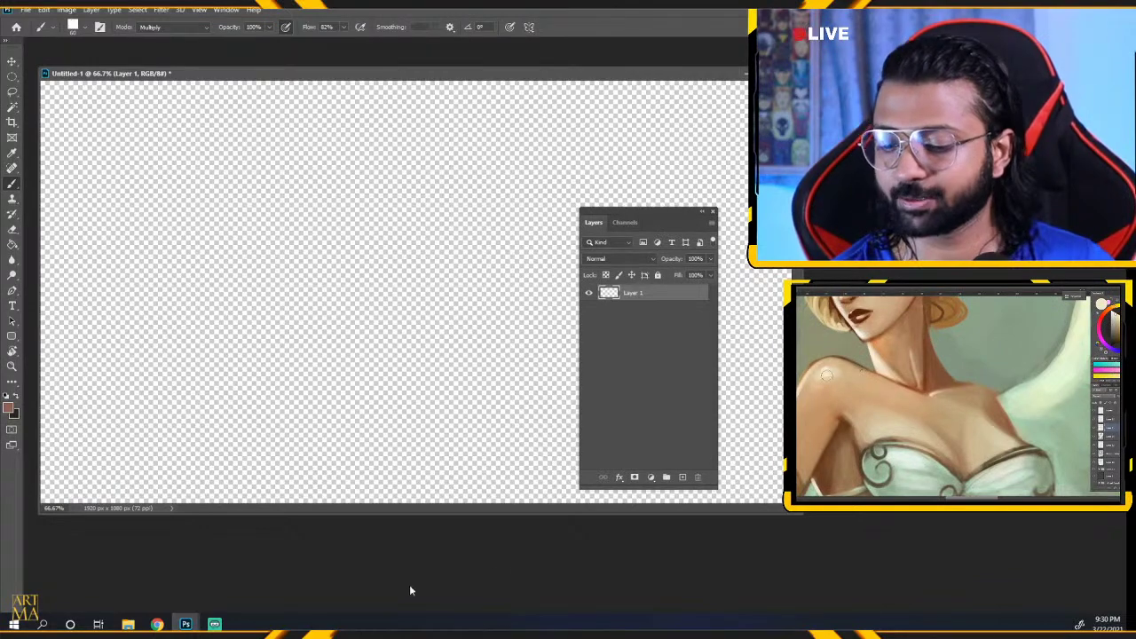
Enlarge the document window slightly and fill Layer 1 with white (ffffff) using the Paint Bucket.
left_click_drag(797, 513, 818, 561)
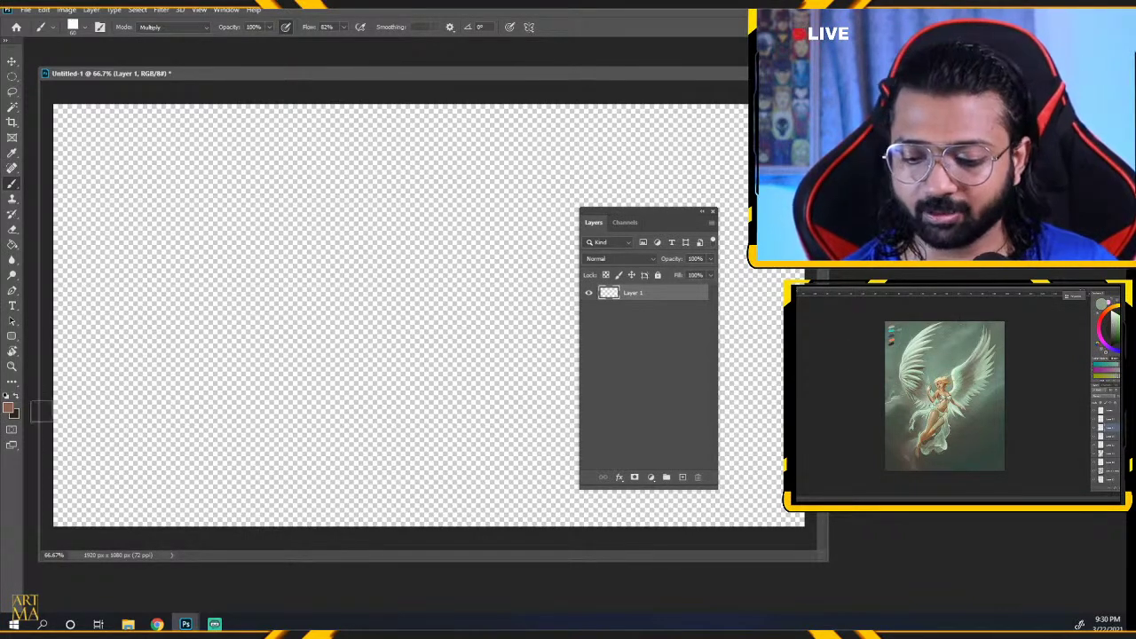
left_click(10, 407)
left_click(453, 411)
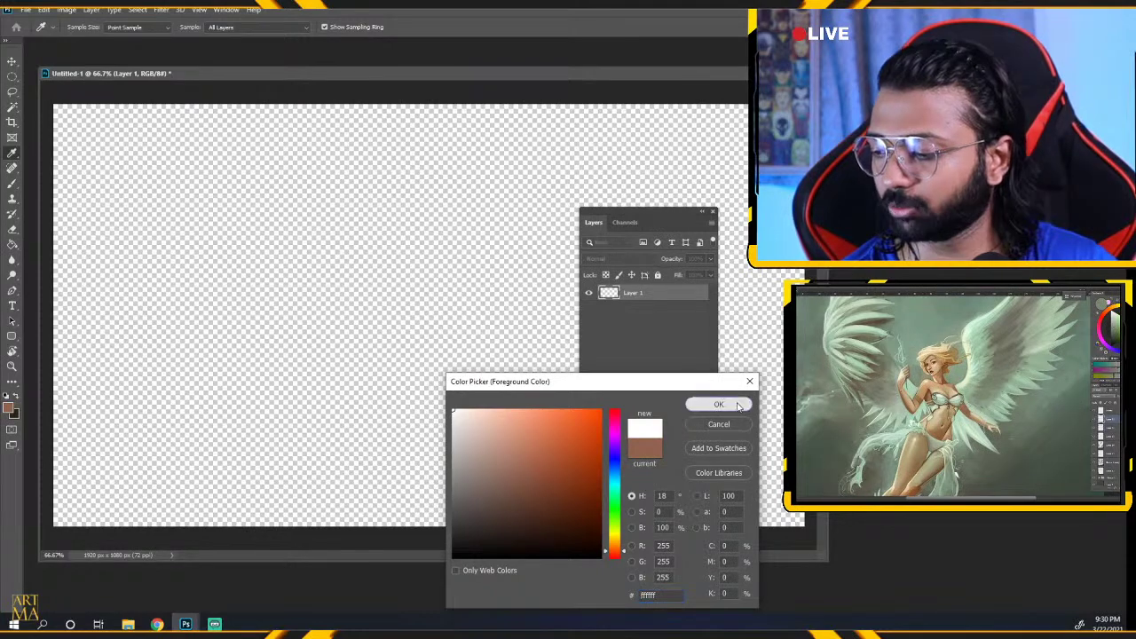
left_click(719, 405)
left_click(11, 244)
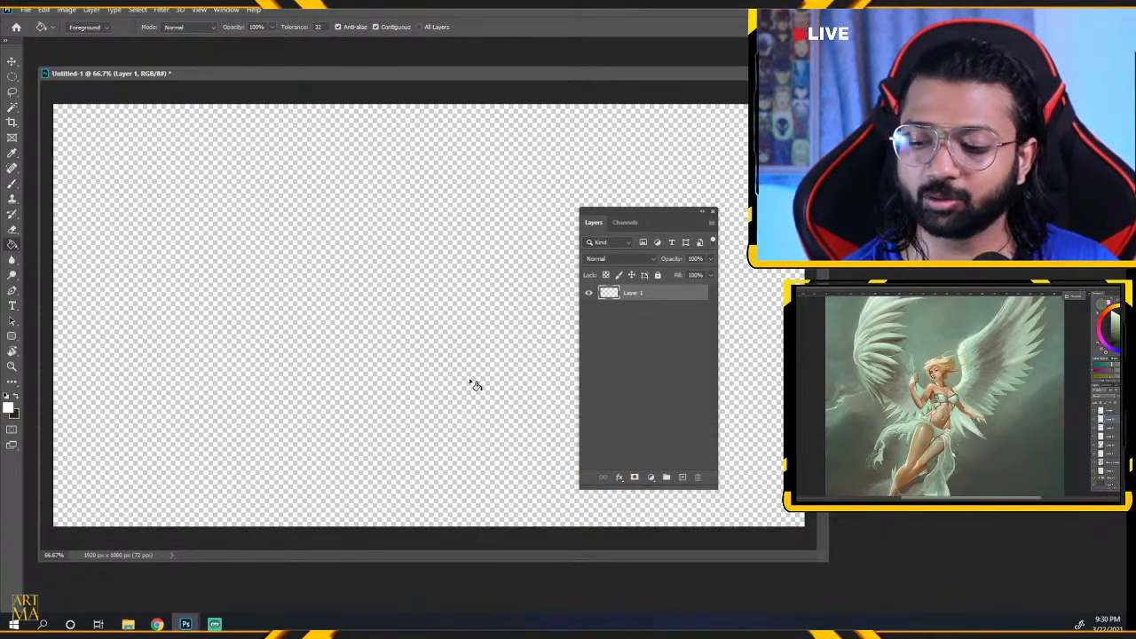
left_click(473, 384)
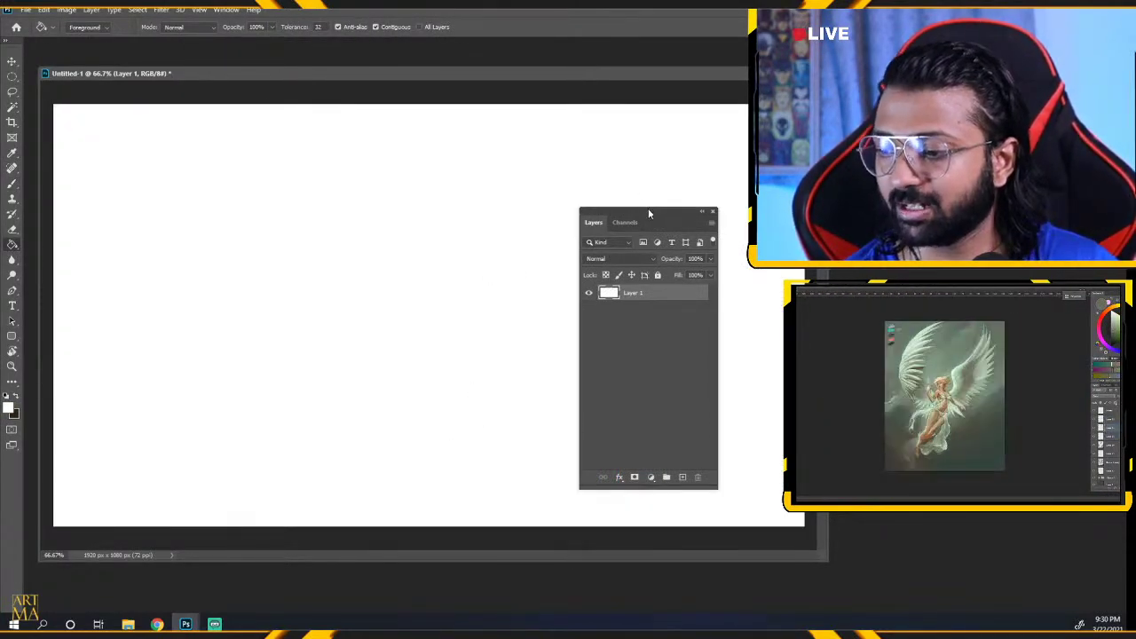
Reposition the floating Layers panel over the canvas, and hide and reshow Layer 1 to demonstrate its visibility.
left_click_drag(648, 210, 688, 248)
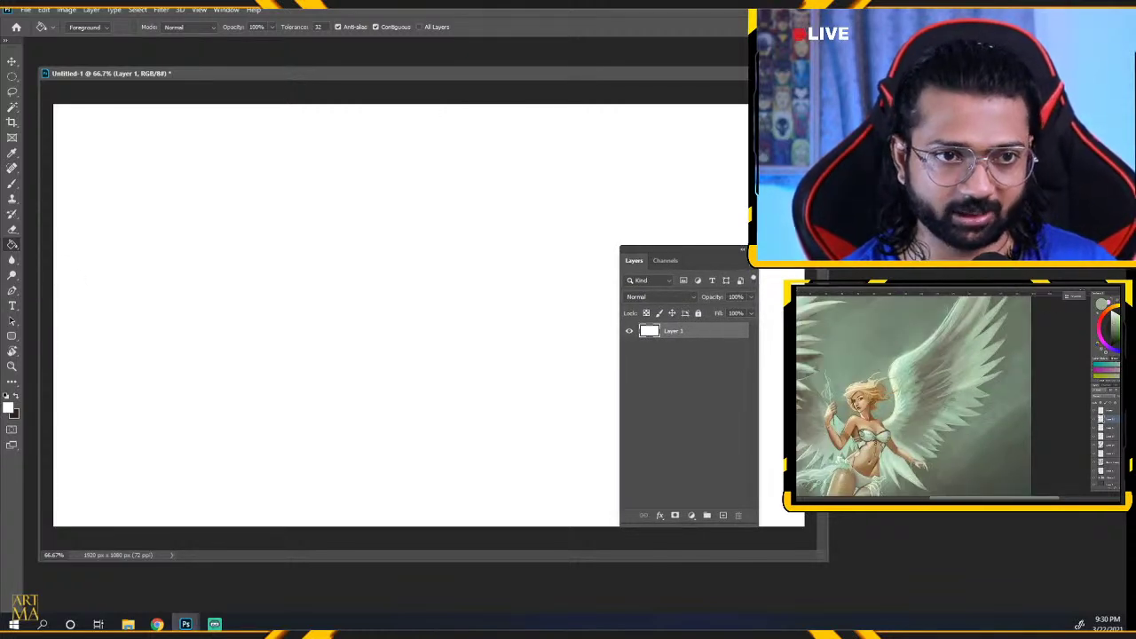
key("alt+Tab")
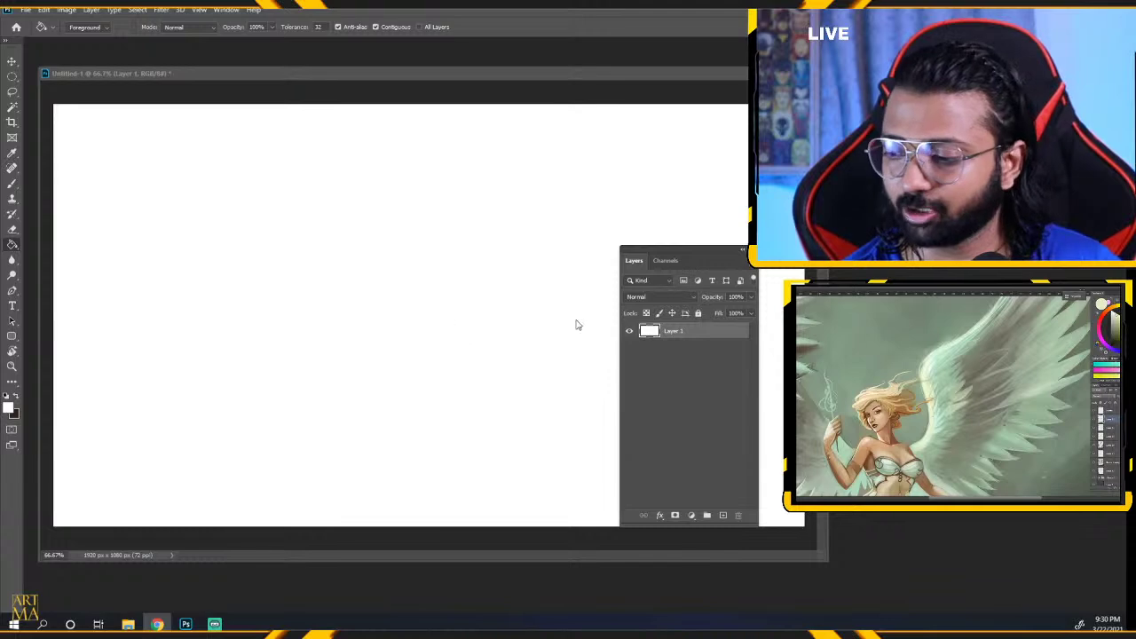
mouse_move(693, 255)
left_mouse_down()
mouse_move(547, 208)
mouse_move(617, 226)
mouse_move(539, 171)
mouse_move(573, 255)
mouse_move(424, 269)
mouse_move(494, 219)
mouse_move(581, 233)
mouse_move(595, 219)
left_mouse_up()
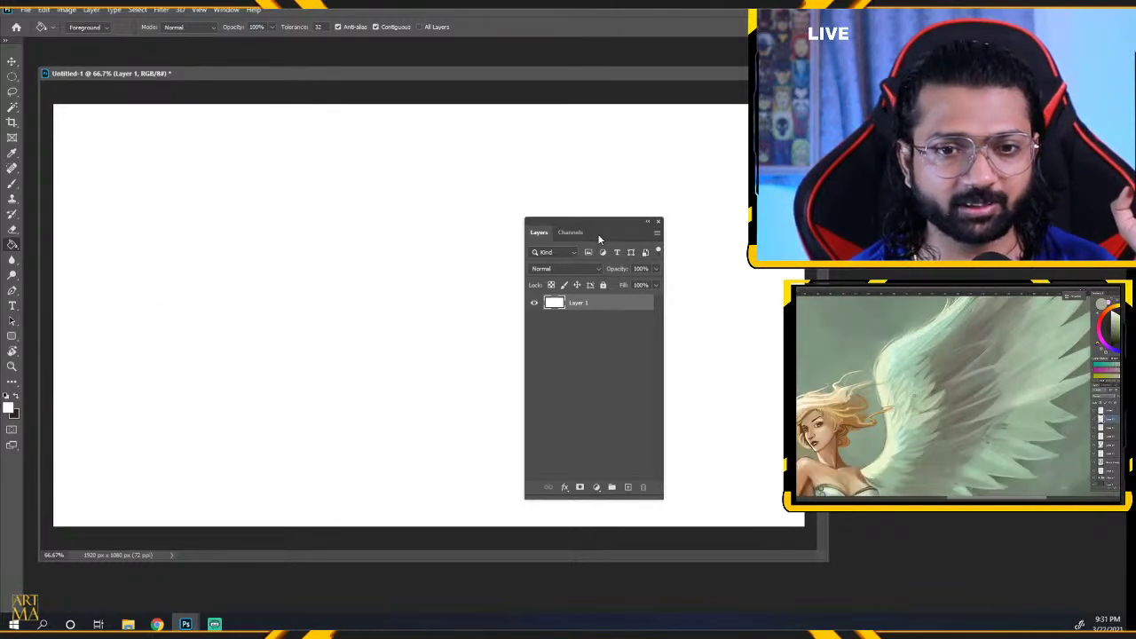
left_click_drag(591, 229, 602, 228)
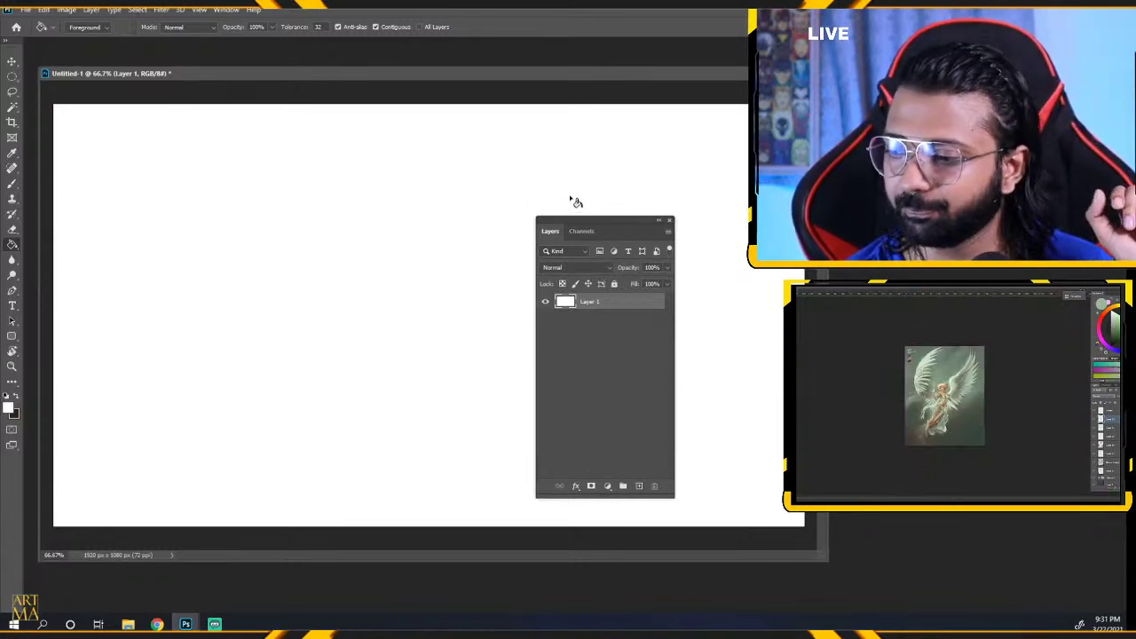
left_click(227, 9)
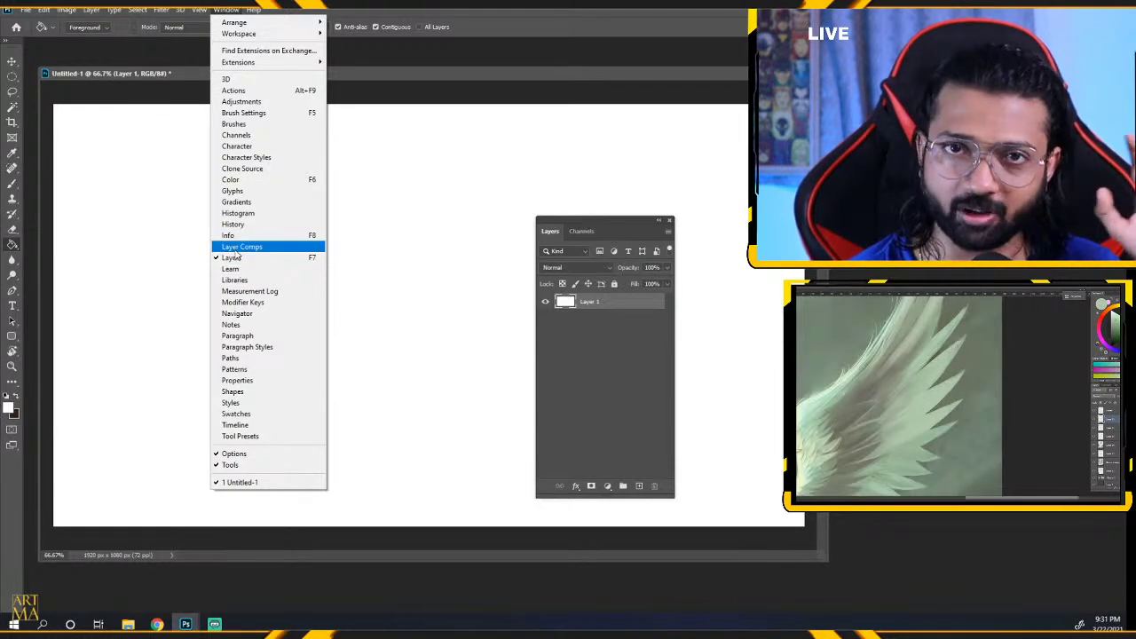
left_click(424, 67)
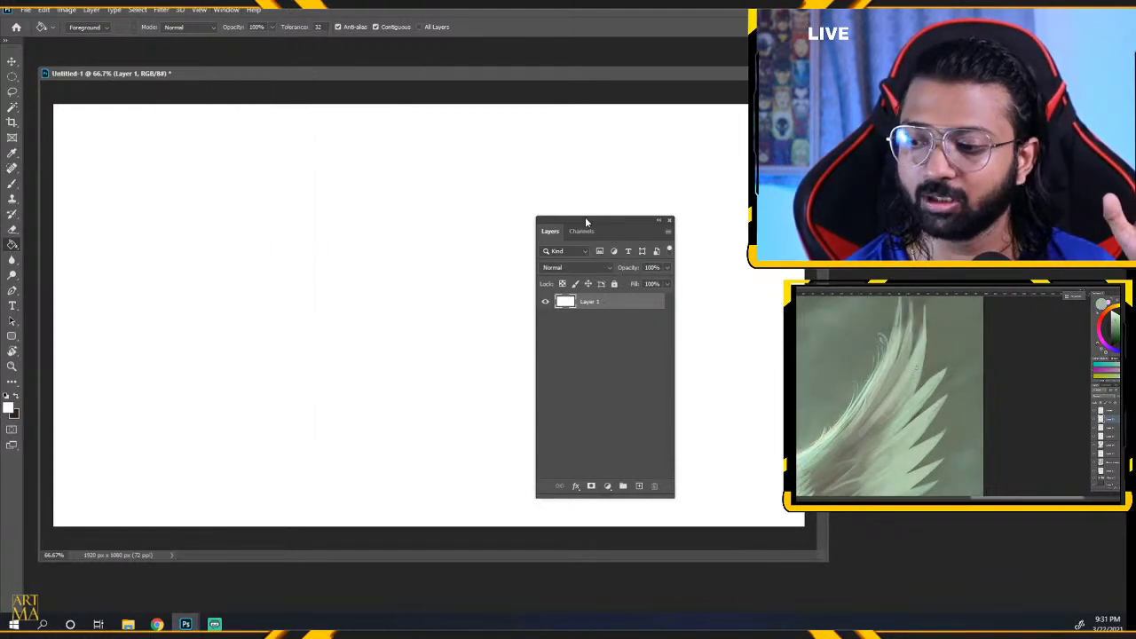
left_click_drag(585, 217, 559, 213)
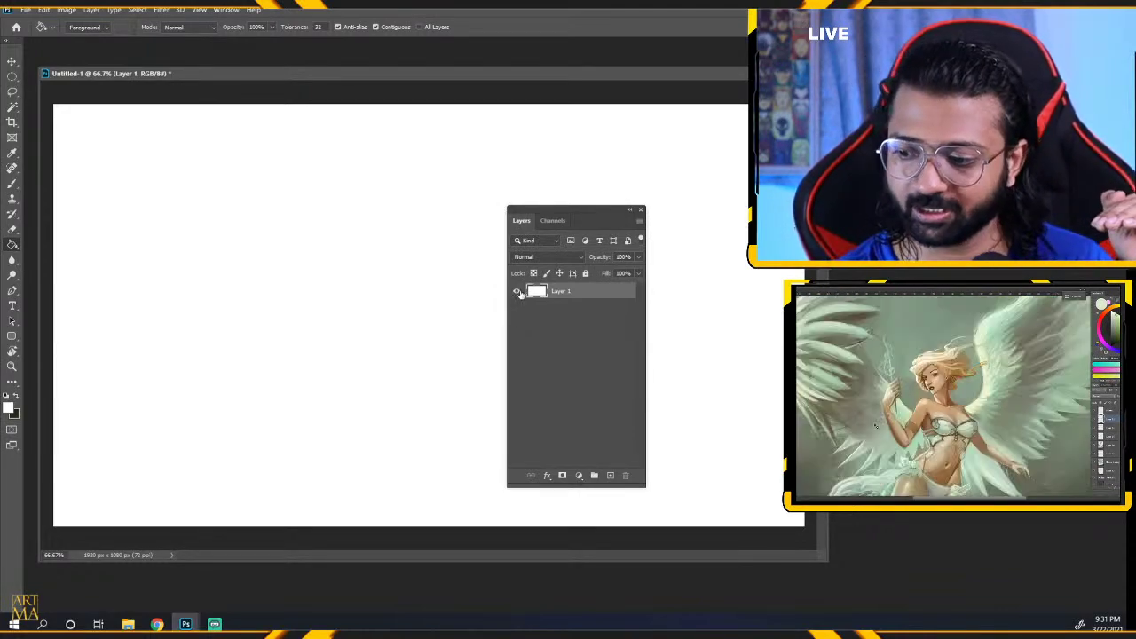
left_click(515, 292)
left_click(515, 292)
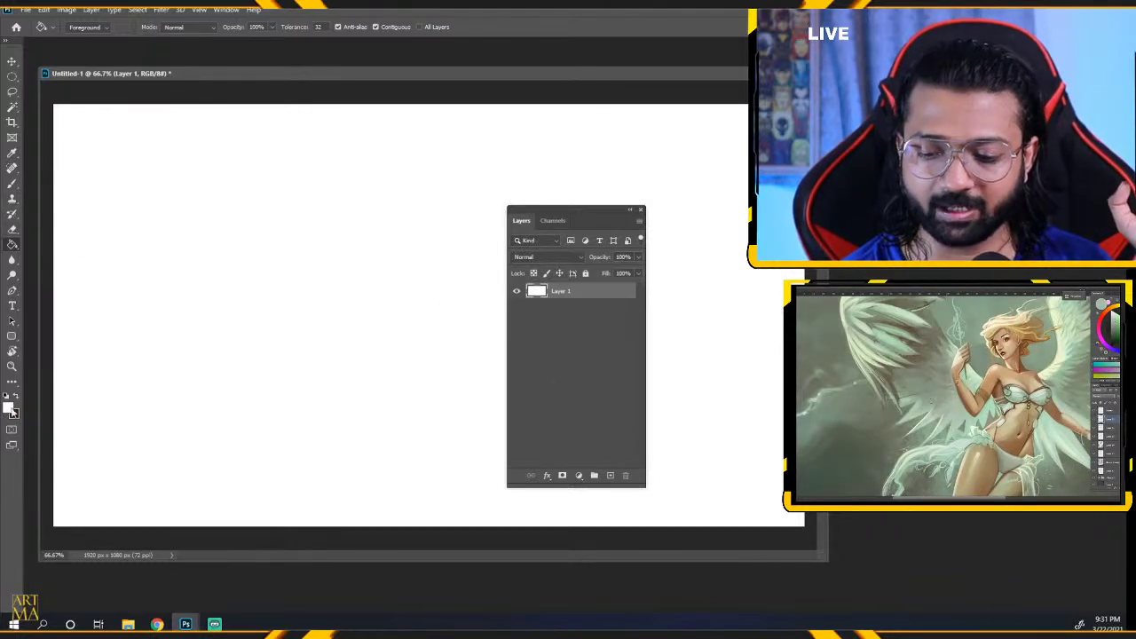
Set the foreground colour to light orange (f59167) and fill Layer 1 with it using the Paint Bucket.
right_click(12, 247)
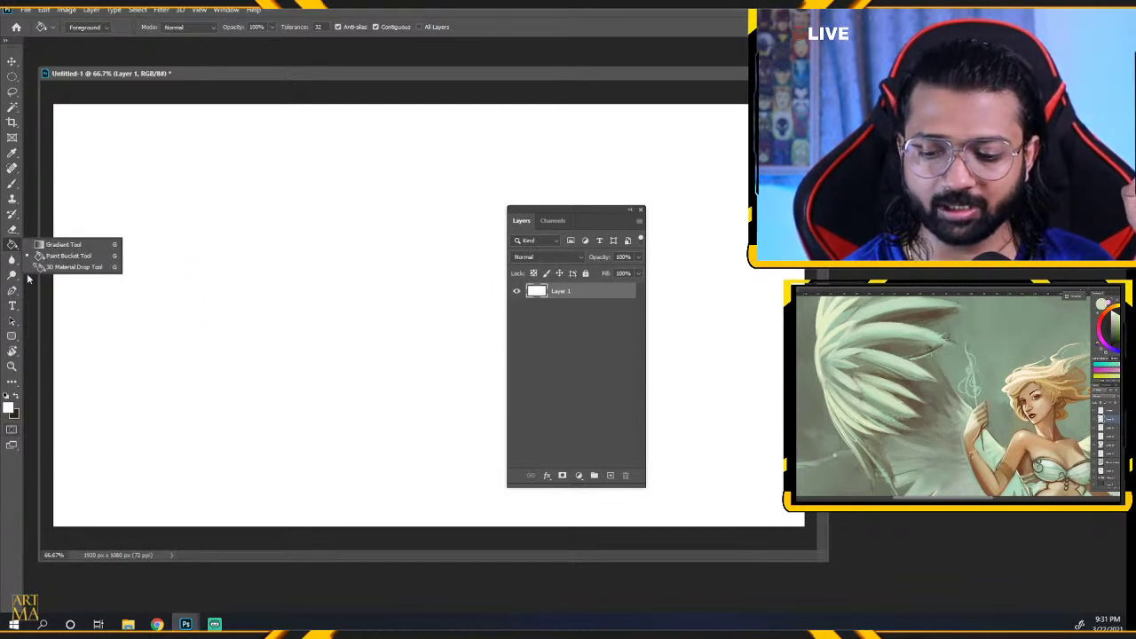
left_click(67, 256)
left_click(9, 407)
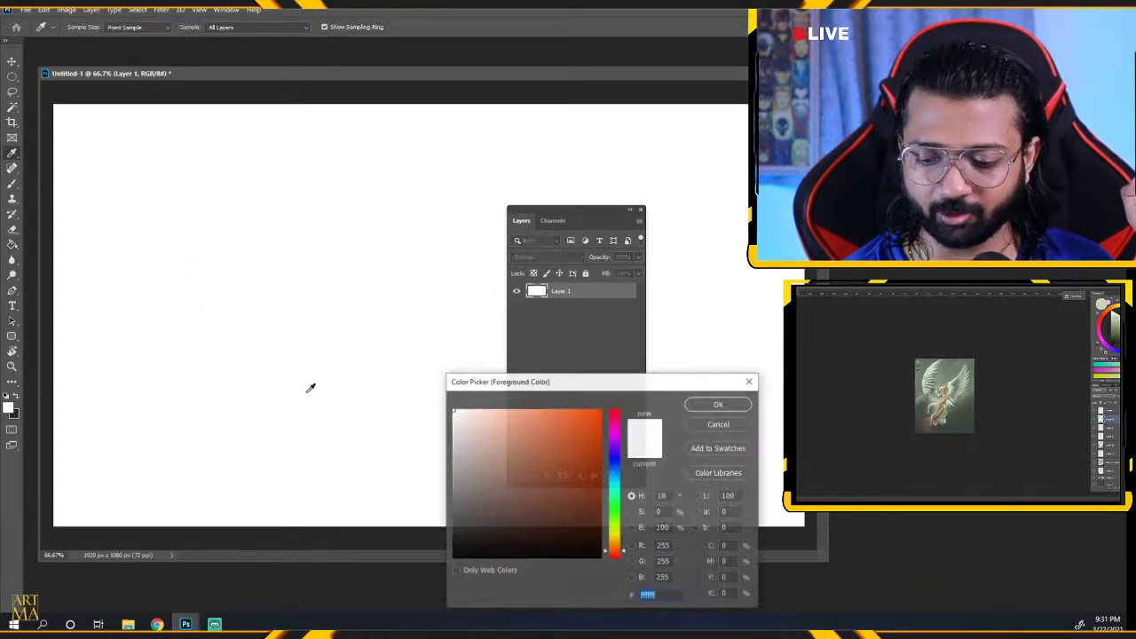
left_click(547, 421)
left_click_drag(586, 388, 422, 368)
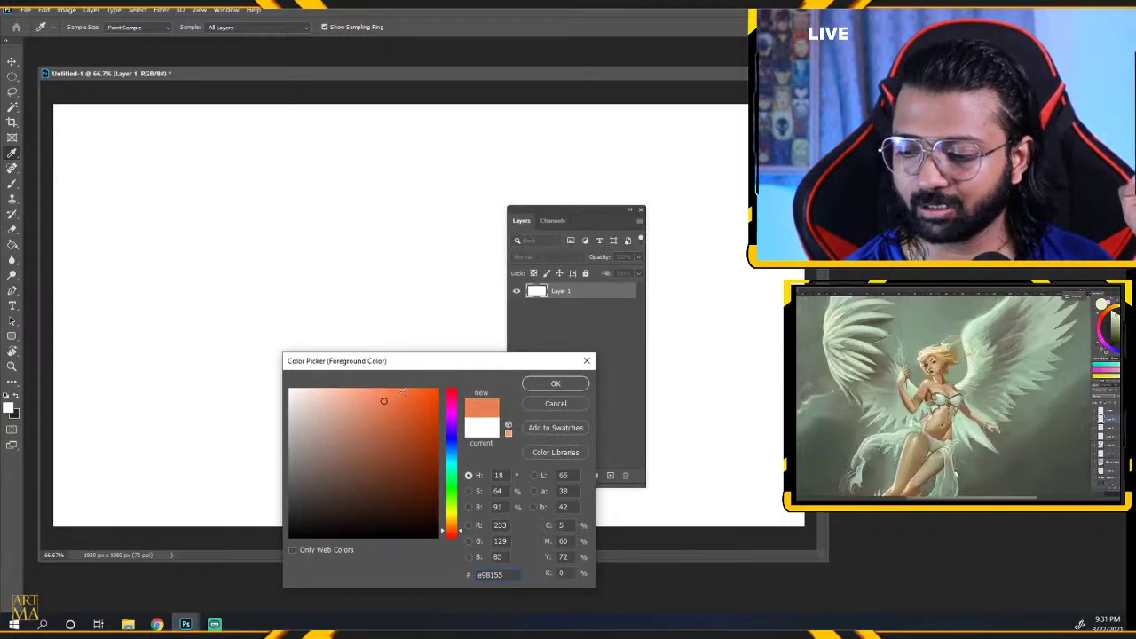
left_click(375, 393)
left_click(545, 382)
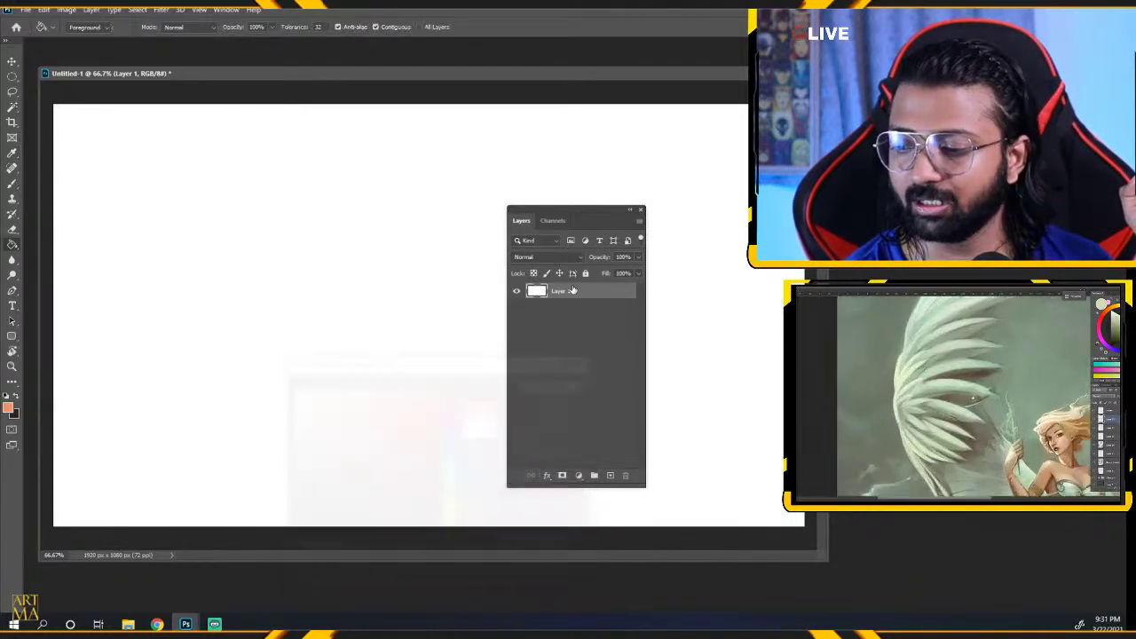
left_click(195, 303)
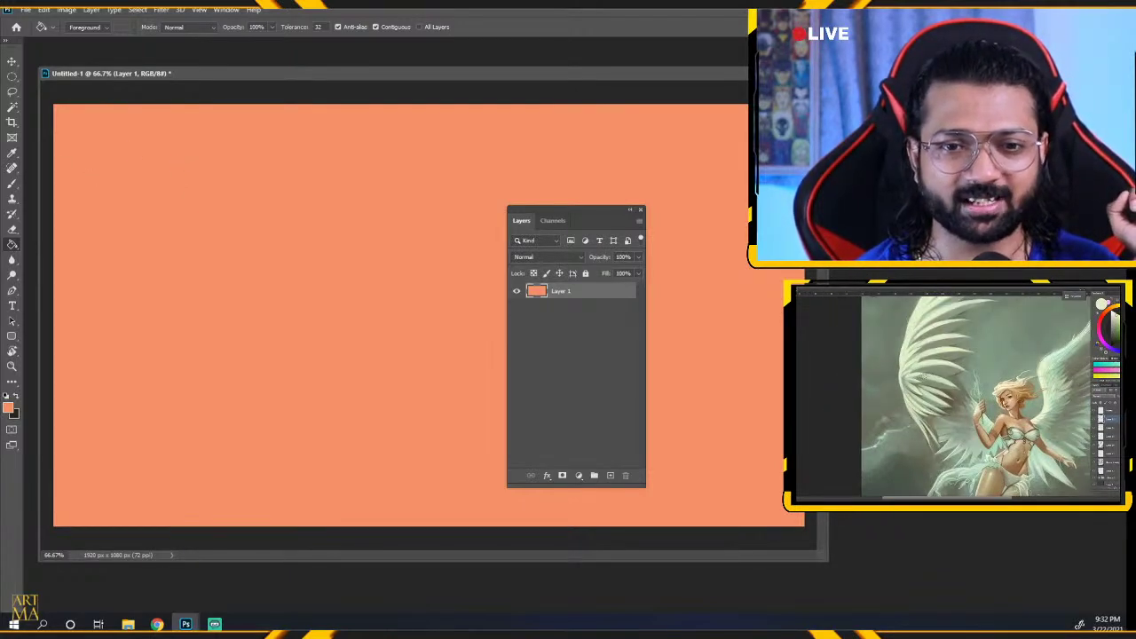
Shift the Layers panel aside, and fill Layer 1 with pale yellow (fffbb9) using the Paint Bucket.
key("alt+Tab")
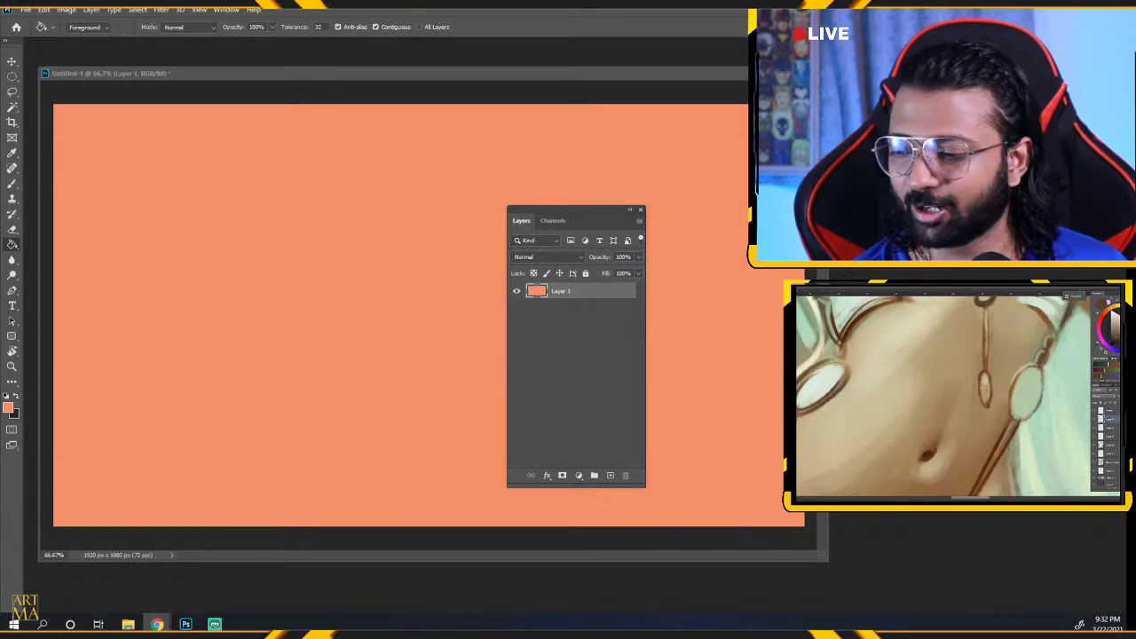
left_click_drag(602, 207, 657, 208)
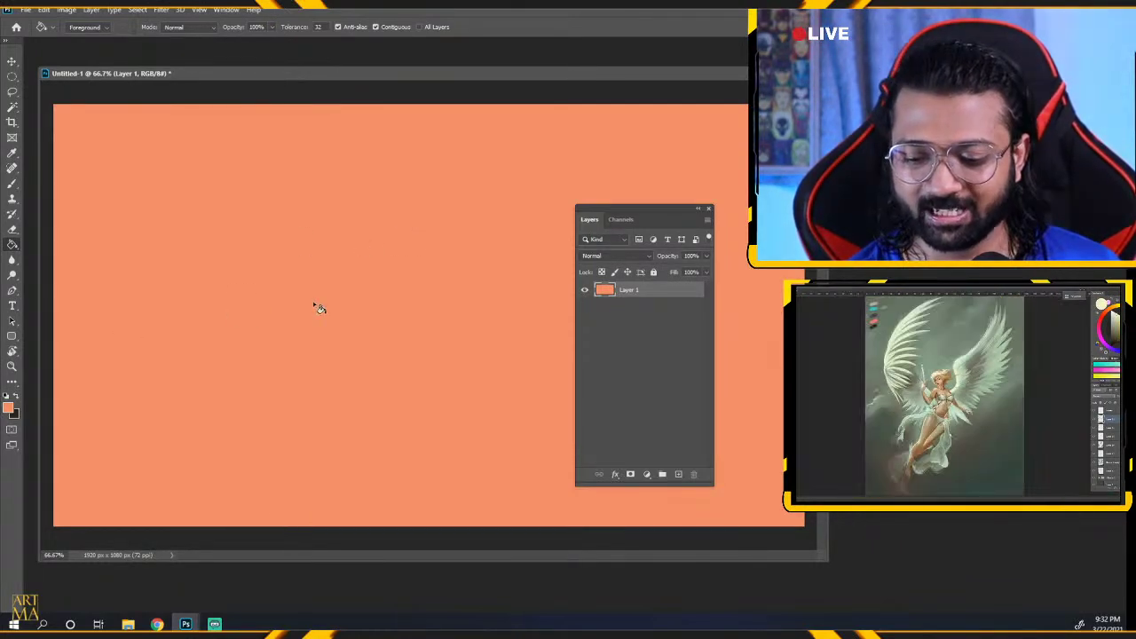
key("i")
left_click(8, 407)
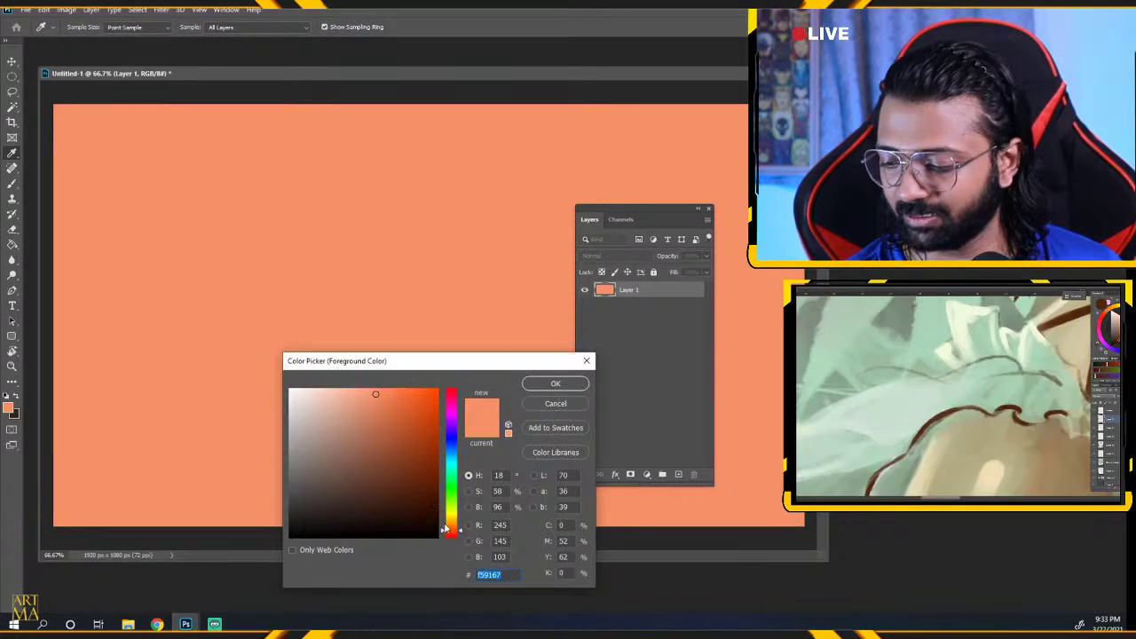
left_click_drag(444, 530, 451, 520)
mouse_move(324, 396)
left_mouse_down()
mouse_move(338, 393)
mouse_move(329, 387)
left_mouse_up()
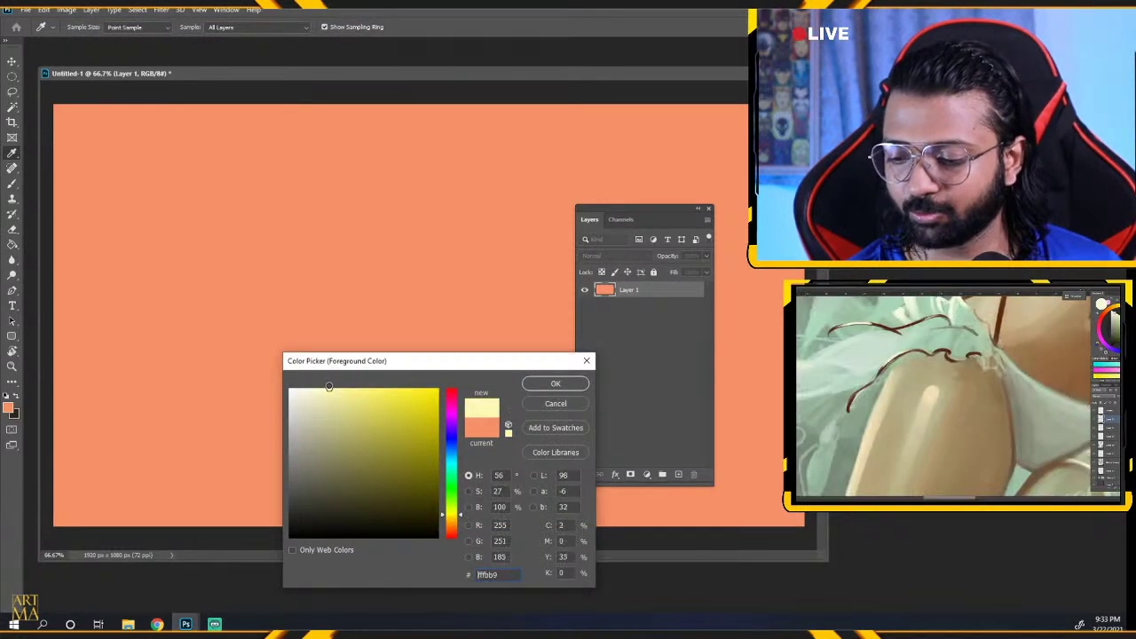
left_click(534, 385)
left_click(11, 248)
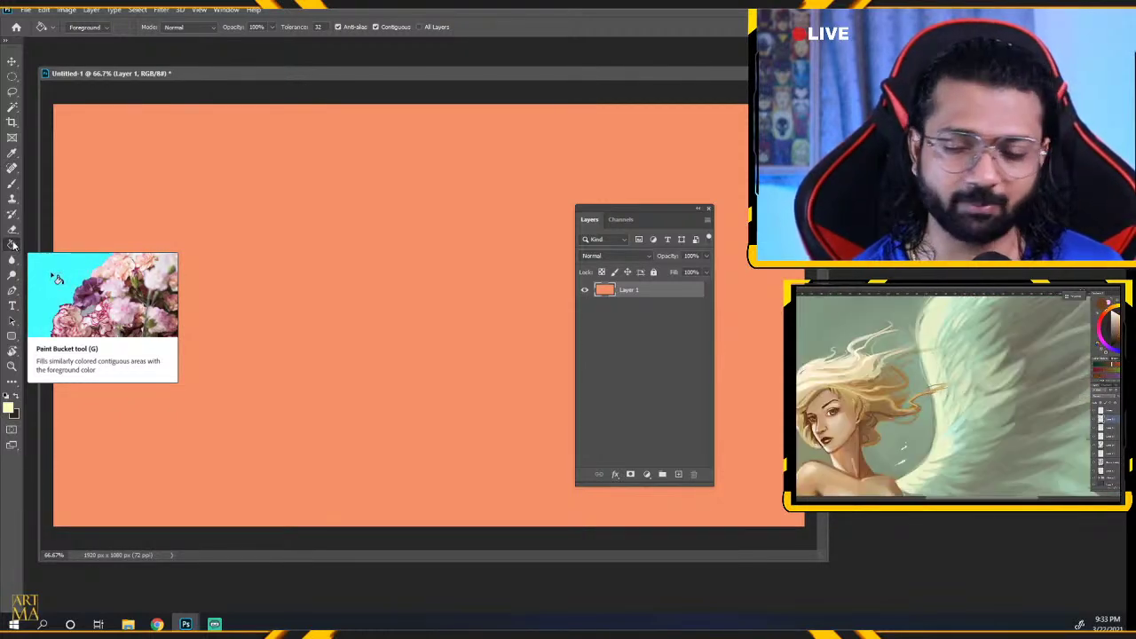
right_click(12, 245)
left_click(67, 255)
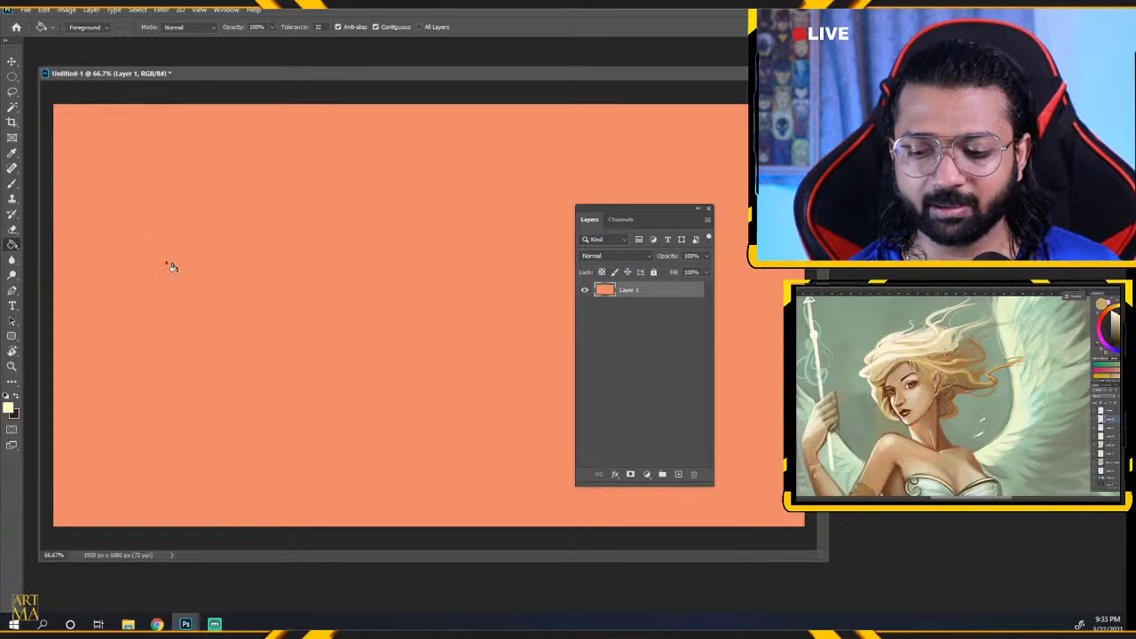
left_click(423, 390)
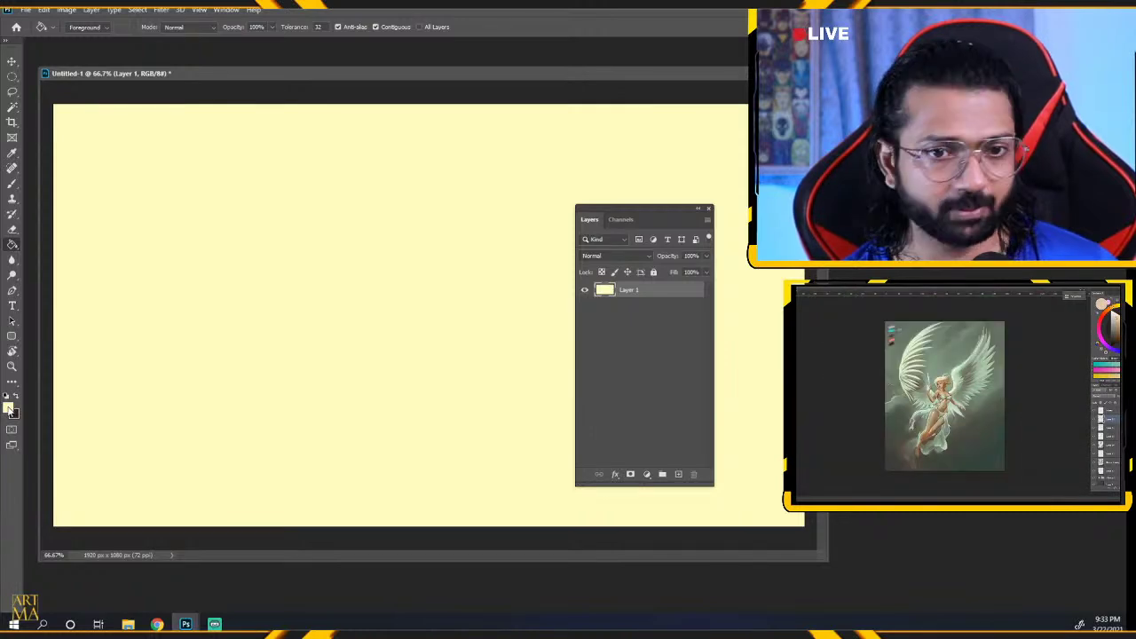
Pick a slightly deeper yellow as the foreground colour and refill Layer 1 with it.
left_click(9, 408)
mouse_move(355, 364)
left_mouse_down()
mouse_move(248, 286)
mouse_move(210, 317)
mouse_move(237, 317)
mouse_move(195, 301)
mouse_move(339, 291)
mouse_move(298, 284)
mouse_move(337, 302)
mouse_move(395, 448)
mouse_move(302, 404)
mouse_move(256, 365)
left_mouse_up()
left_click_drag(273, 304, 236, 312)
left_click(450, 304)
key("g")
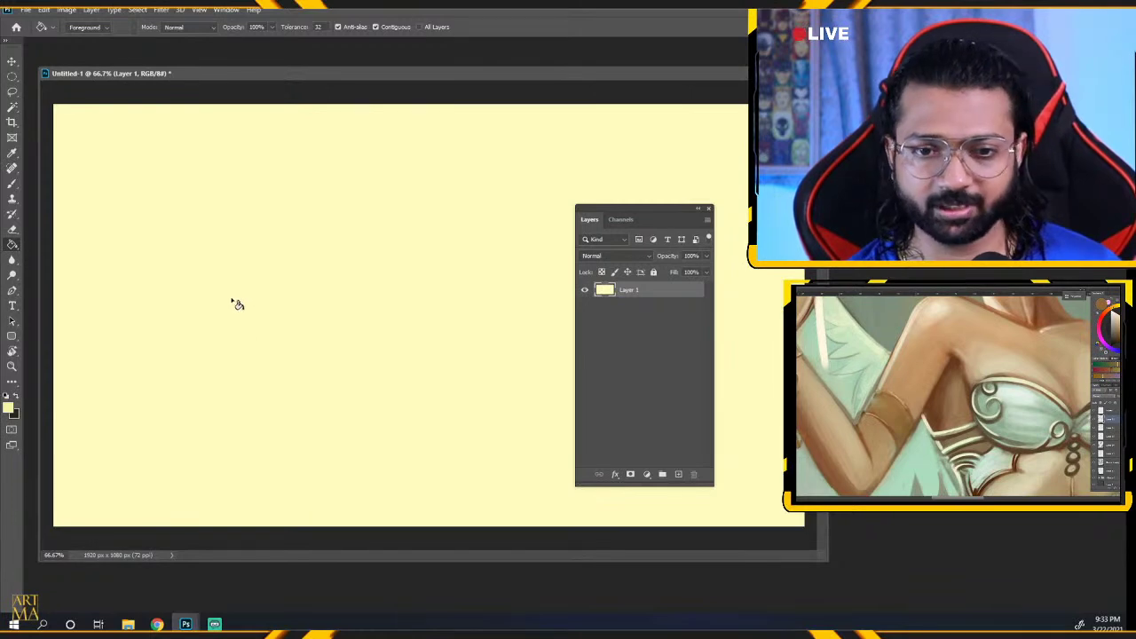
left_click(234, 304)
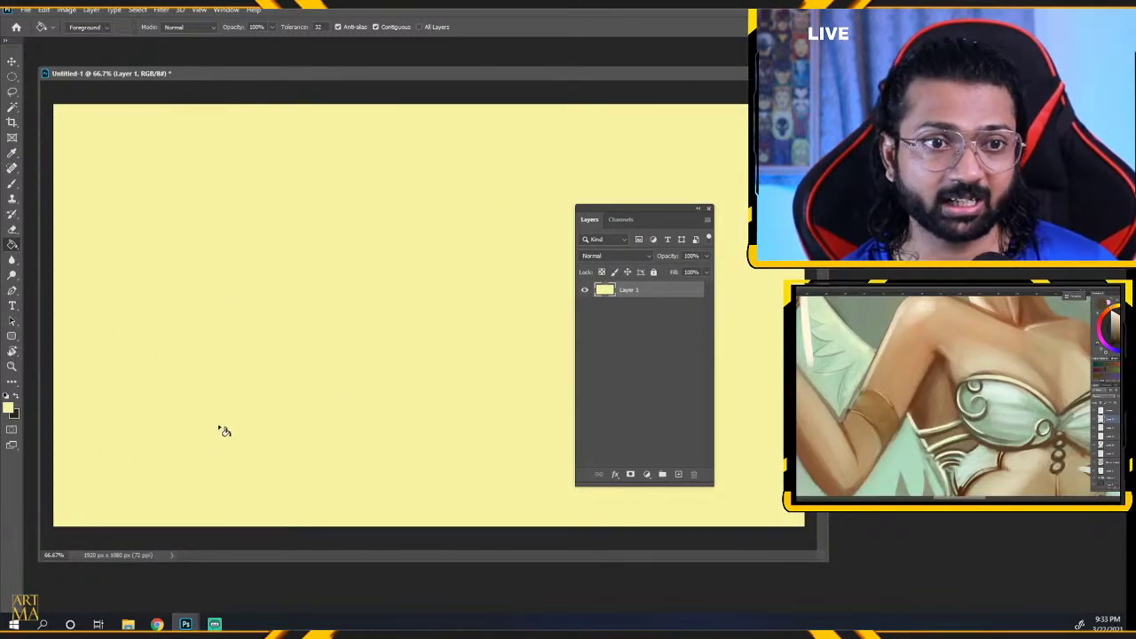
Add an empty layer above Layer 1, and toggle Layer 1's visibility to show the new layer's transparency, leaving it visible.
left_click(678, 475)
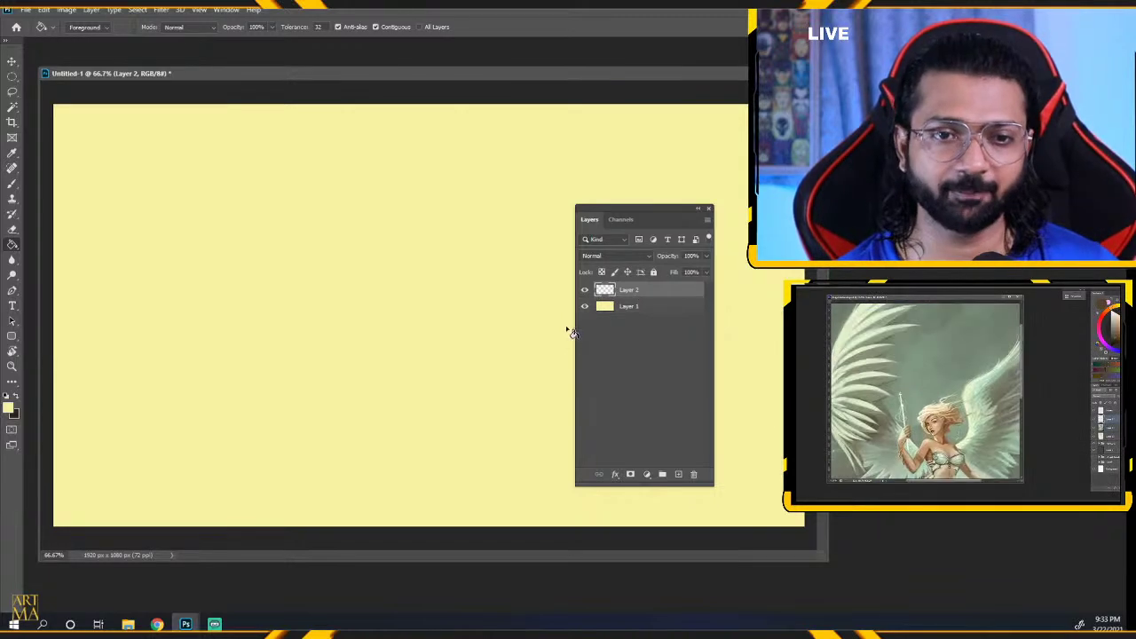
left_click(586, 308)
left_click(585, 307)
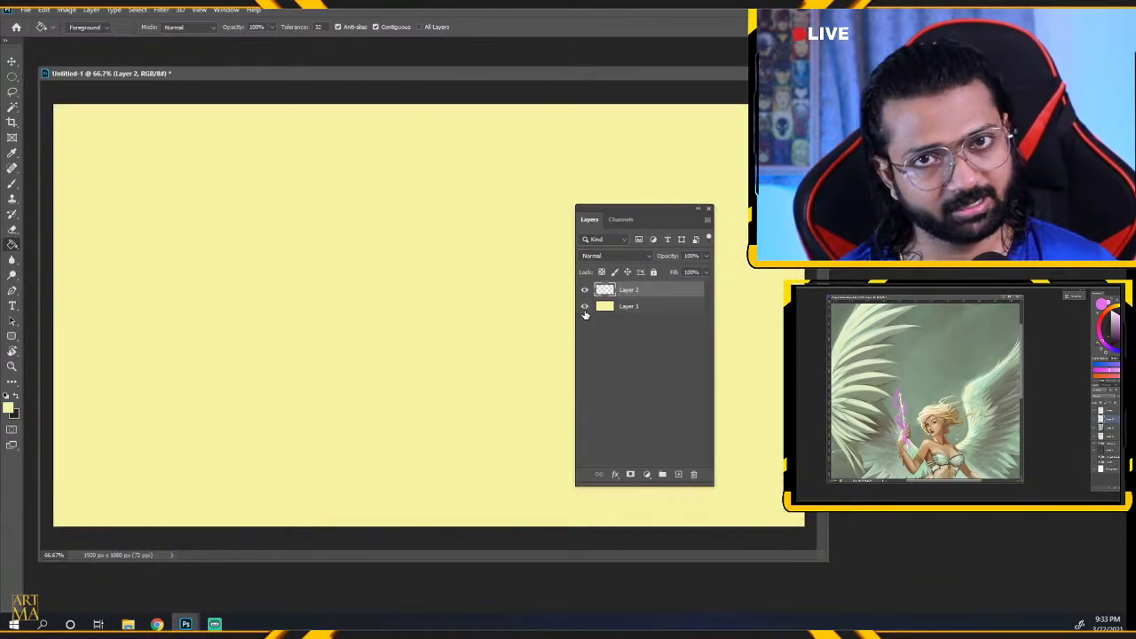
left_click(585, 308)
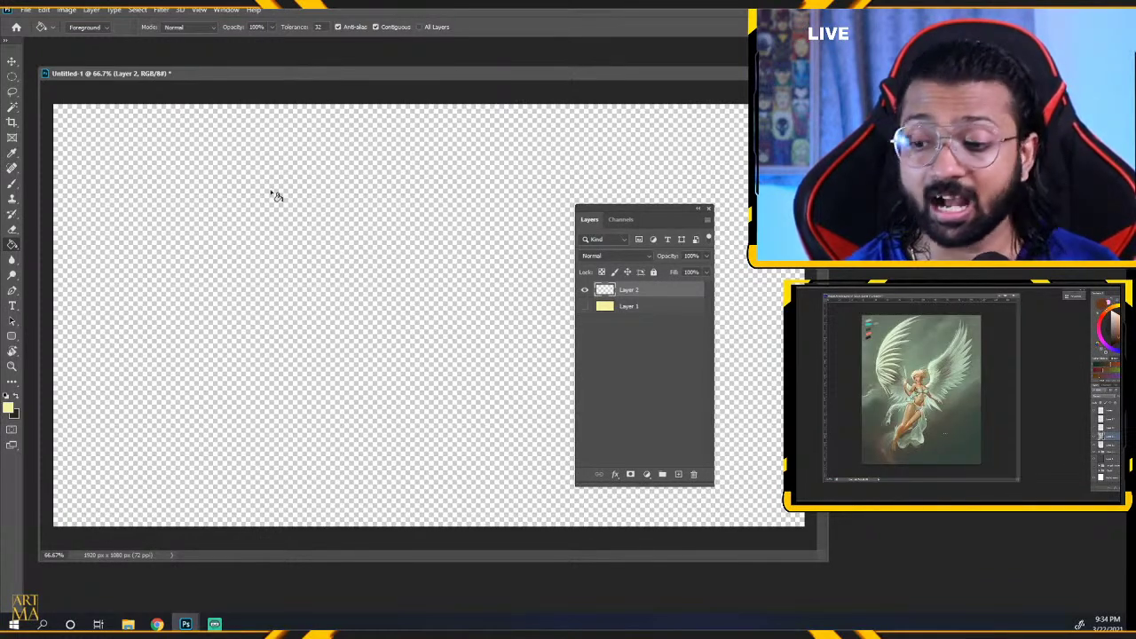
left_click(585, 307)
left_click(585, 307)
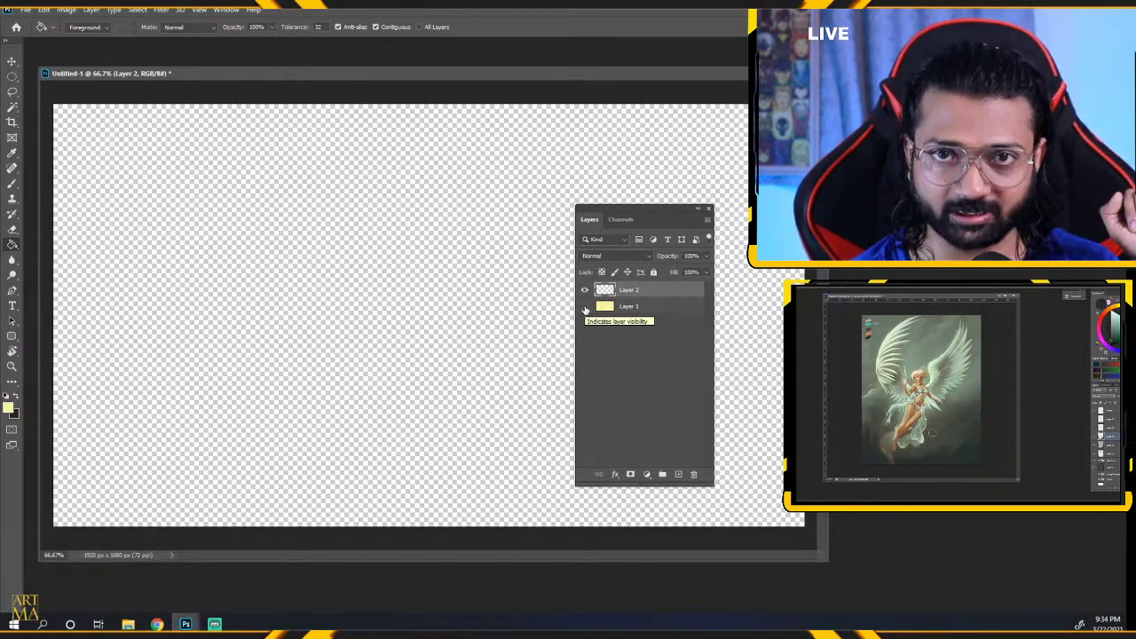
left_click(586, 307)
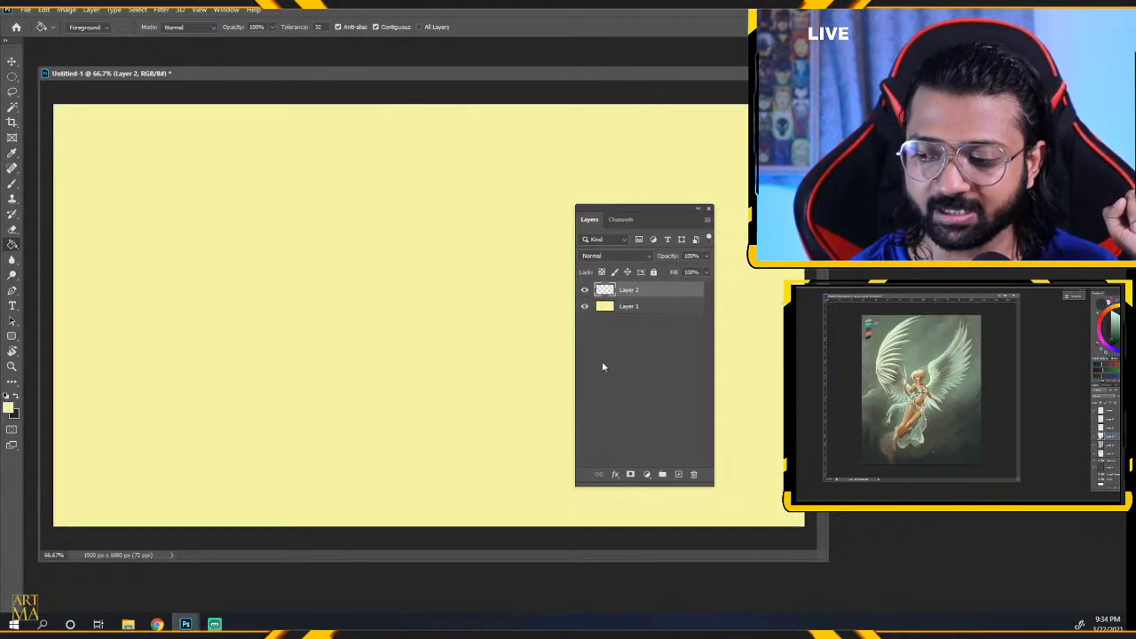
left_click(585, 307)
left_click(585, 306)
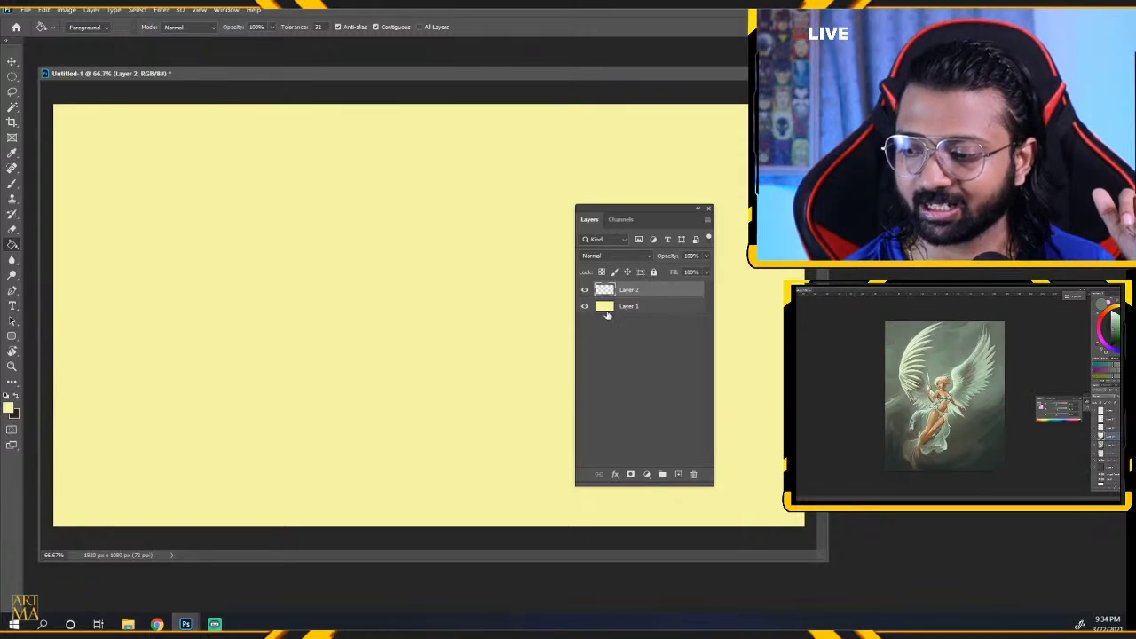
Rename Layer 1 as Background.
double_click(628, 308)
type("B")
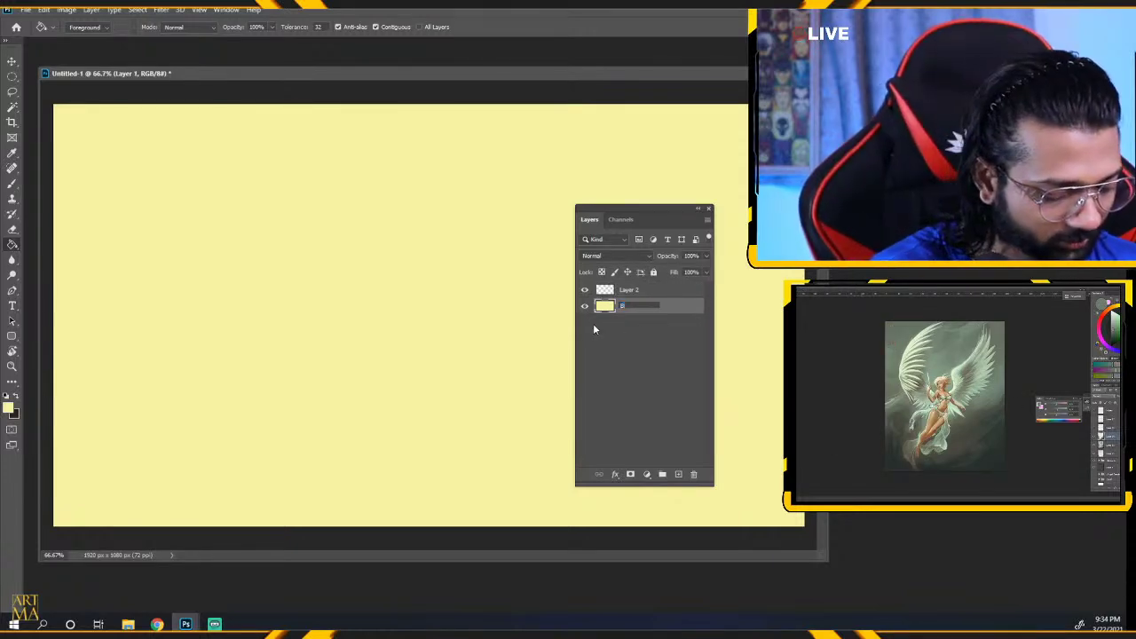
type("ackground")
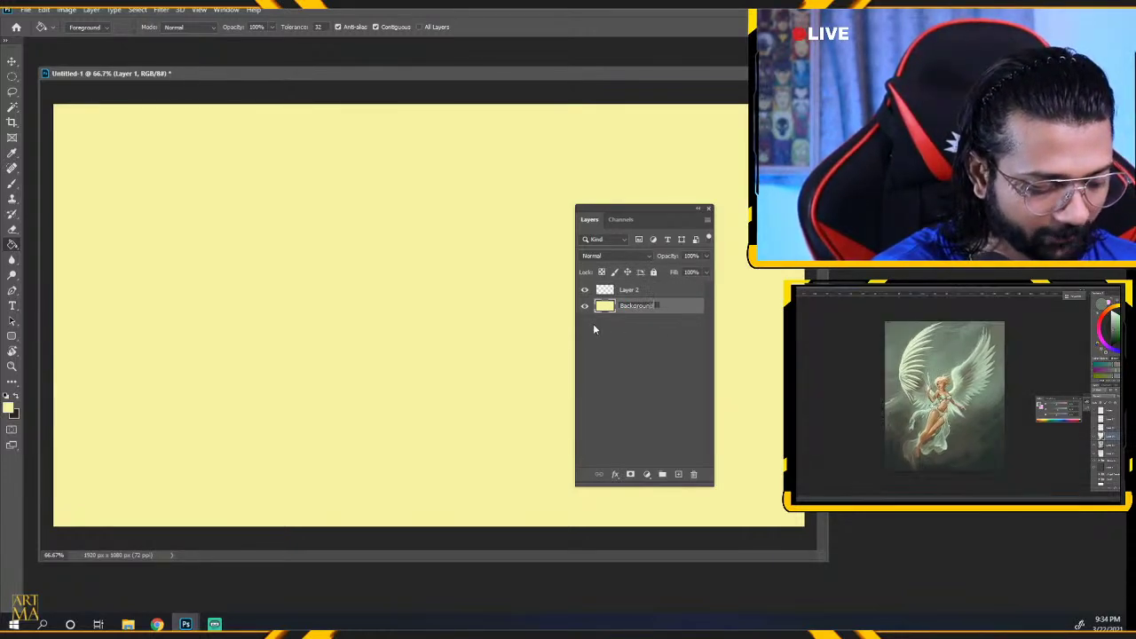
key("Return")
Rename Layer 2 as Sketch.
left_click(623, 291)
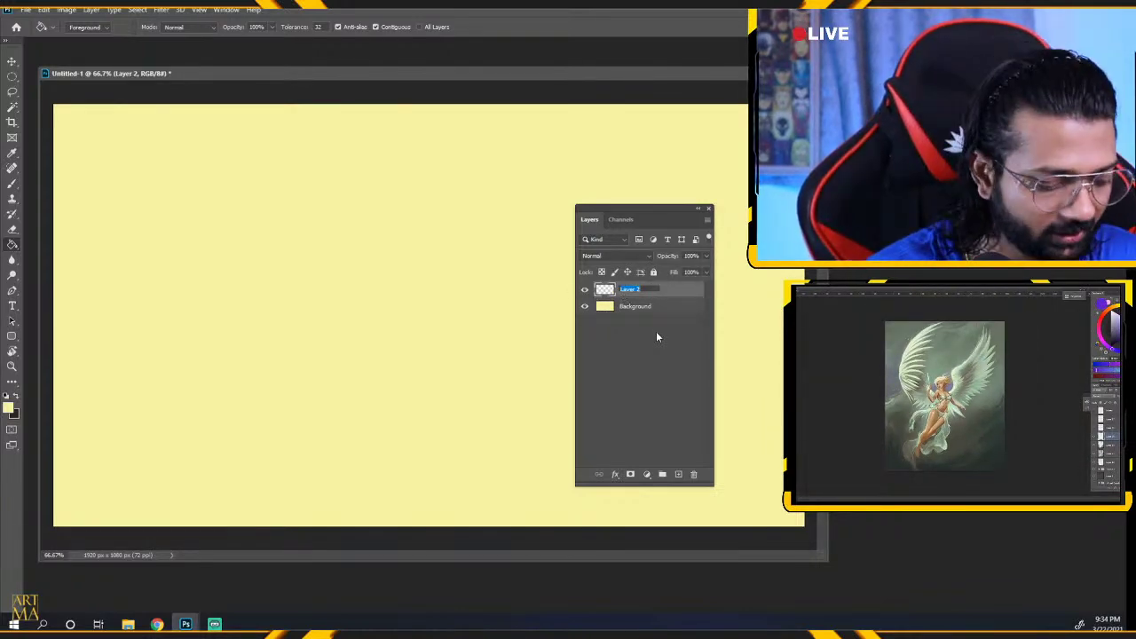
type("Sketch")
key("Return")
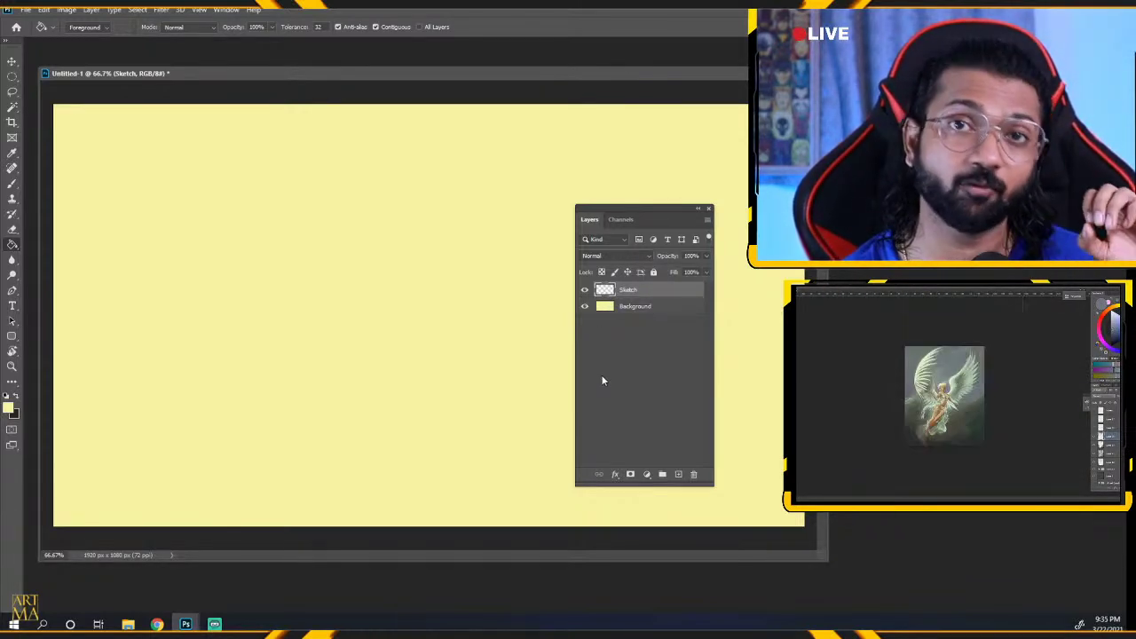
Make Sketch the active layer and set the foreground colour to the muted blue 6a6ebf.
left_click(632, 307)
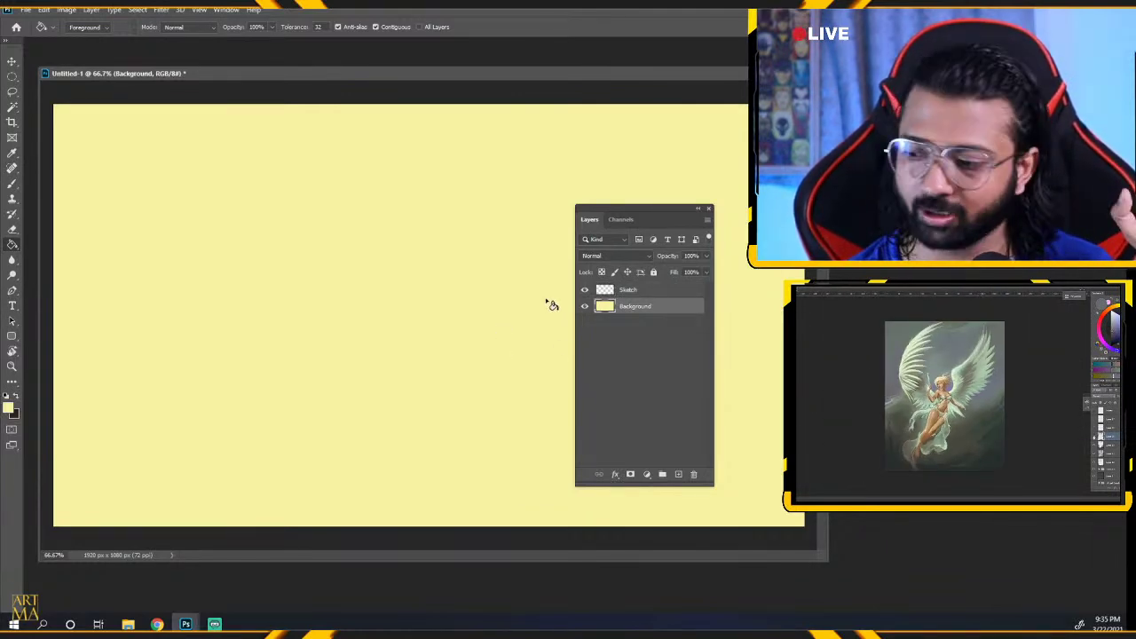
left_click(632, 290)
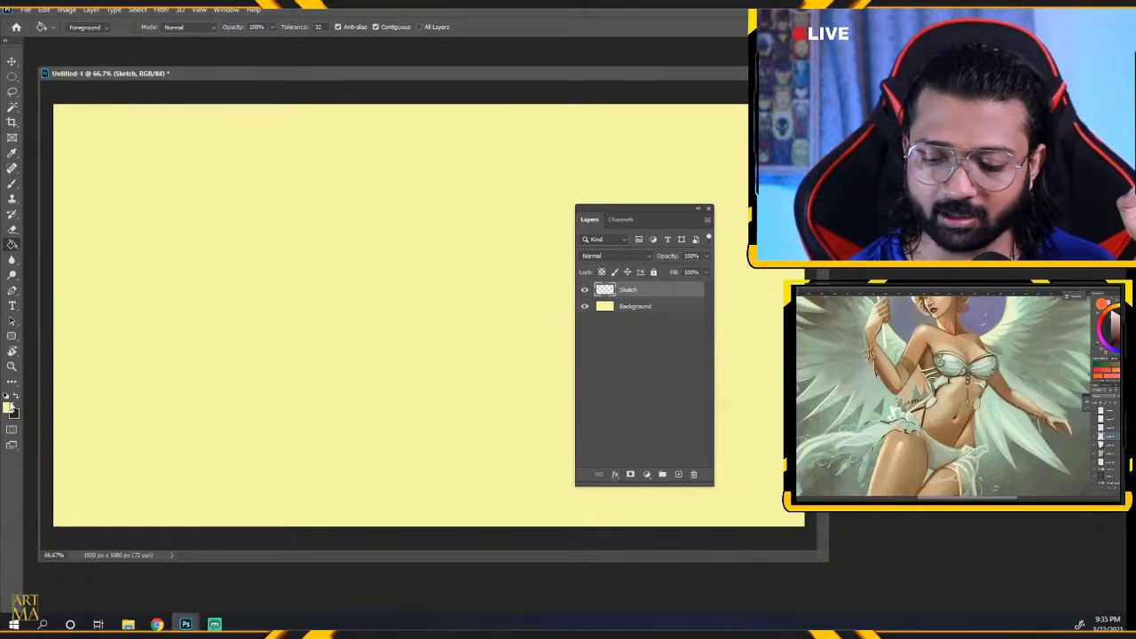
left_click(9, 406)
left_click_drag(354, 444, 353, 457)
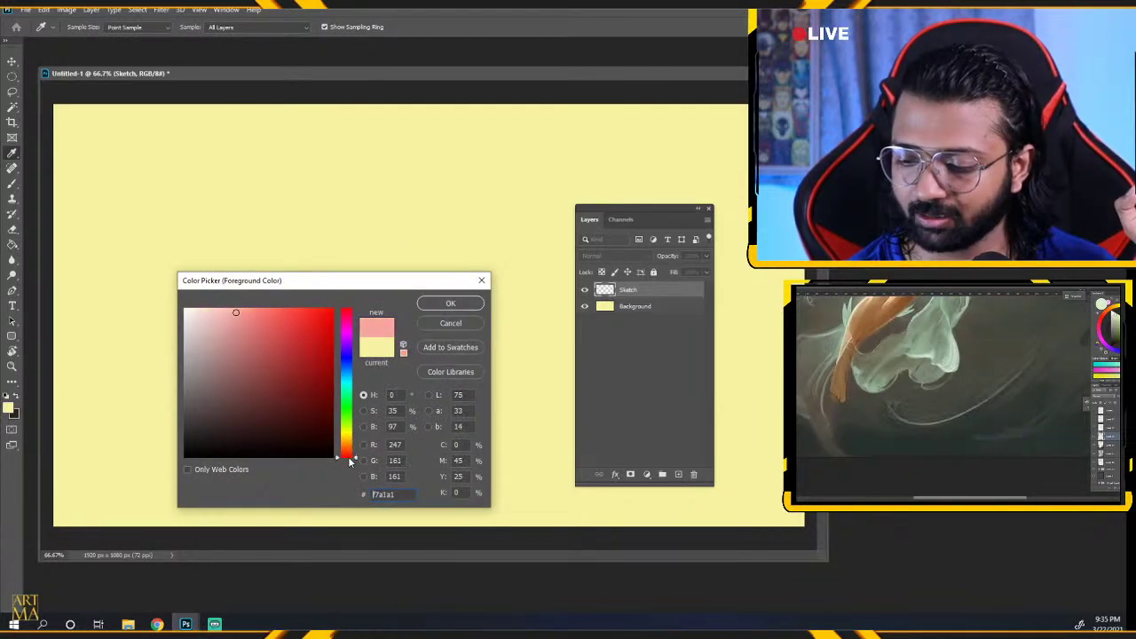
left_click(254, 382)
left_click_drag(347, 402, 346, 358)
left_click(249, 358)
left_click_drag(248, 358, 250, 347)
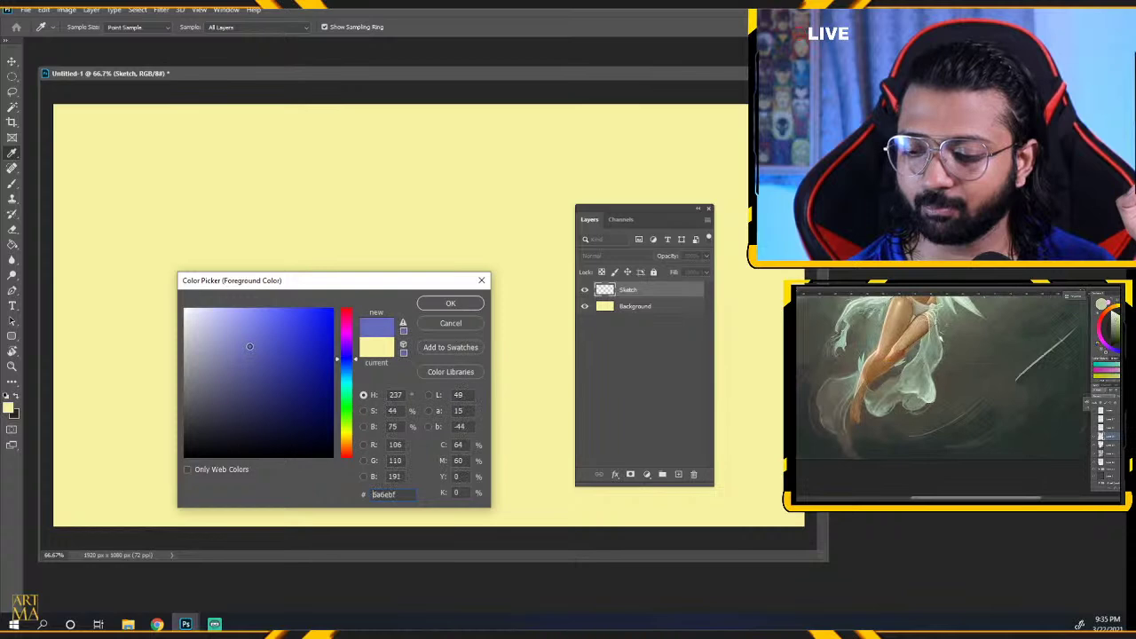
left_click(446, 302)
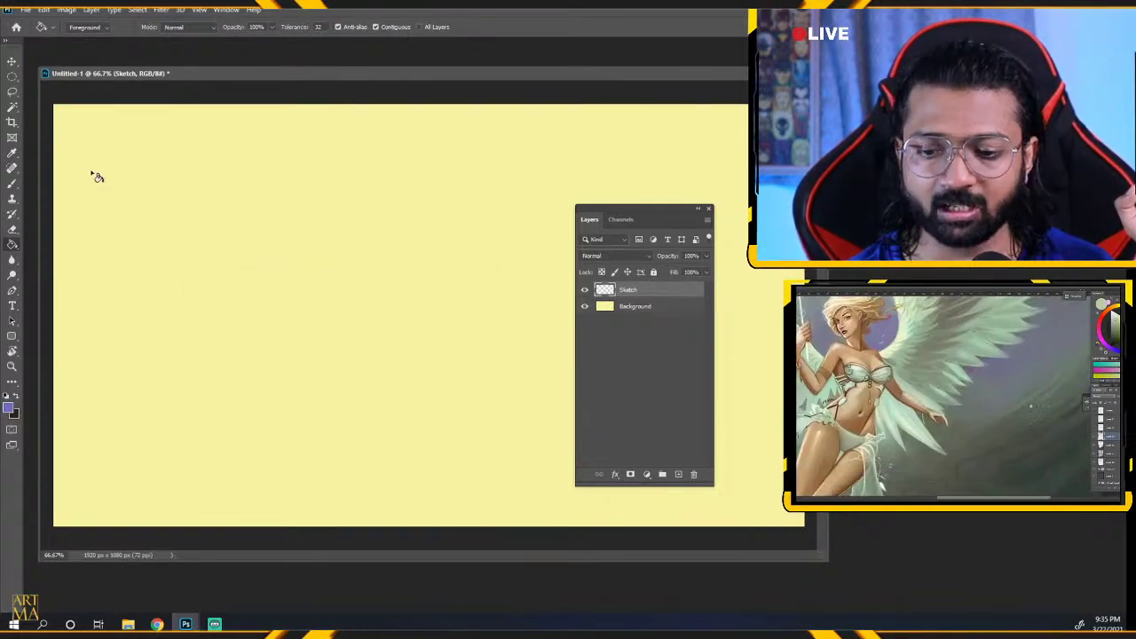
Activate the Brush tool and reduce its tip size to 6 px.
left_click(10, 187)
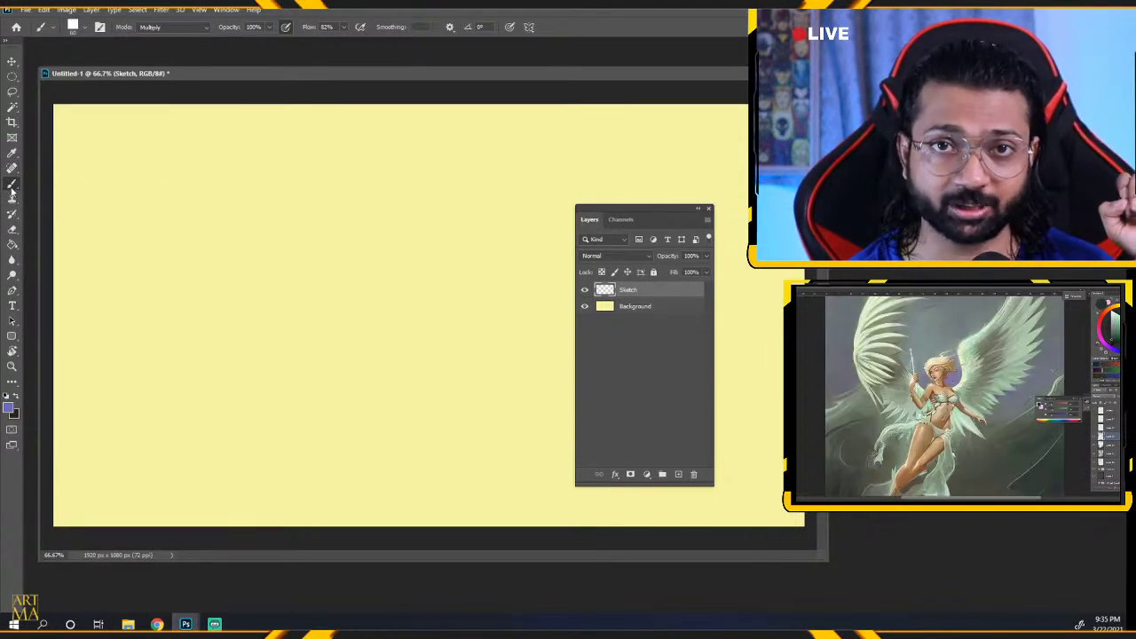
right_click(12, 186)
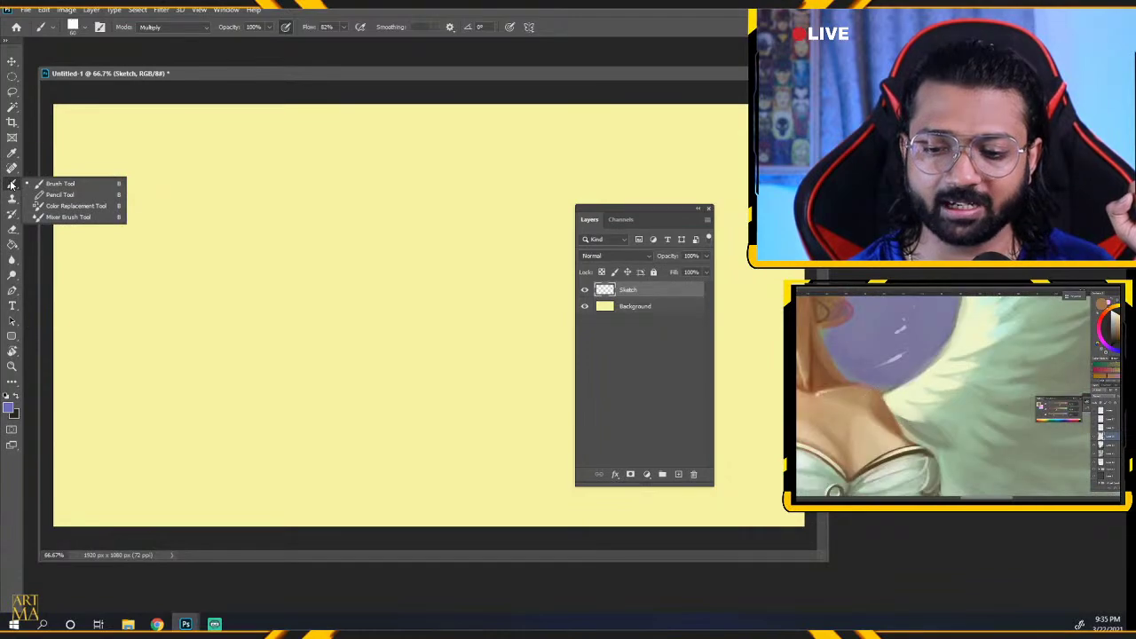
left_click(75, 183)
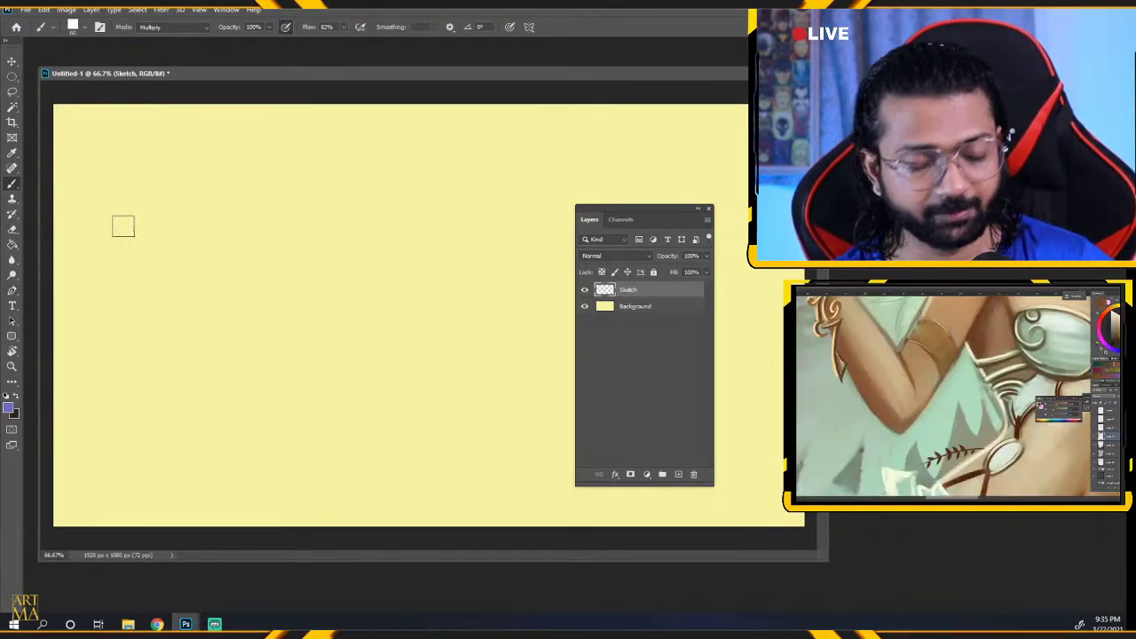
key("bracketleft")
key("bracketleft")
key("bracketleft")
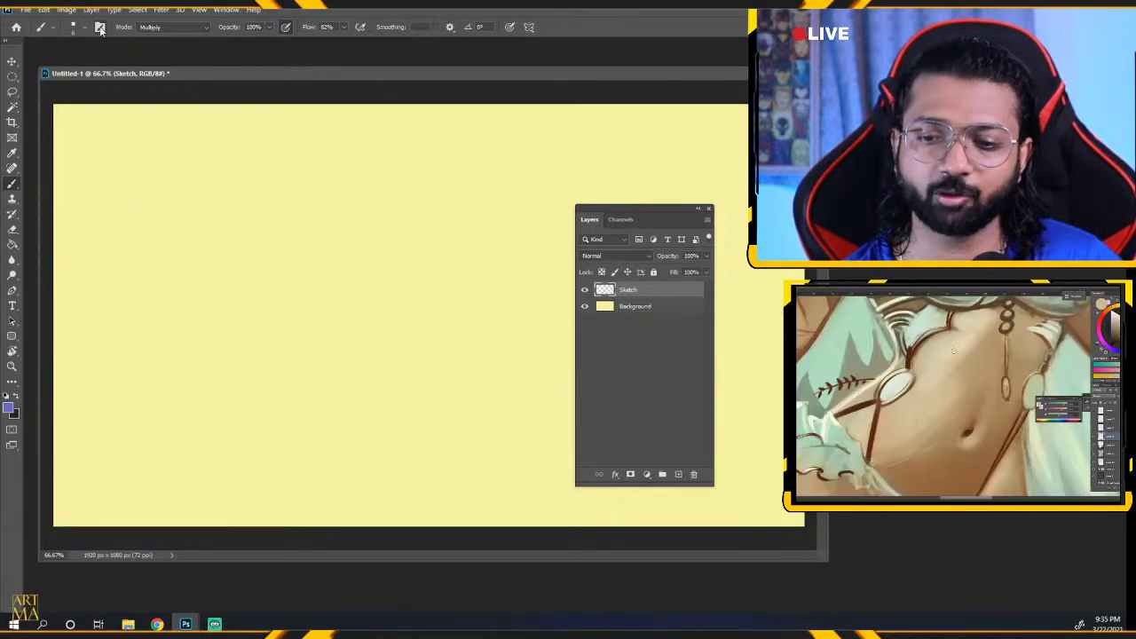
Choose the 24 px square brush tip in the brush settings and close them.
left_click(100, 27)
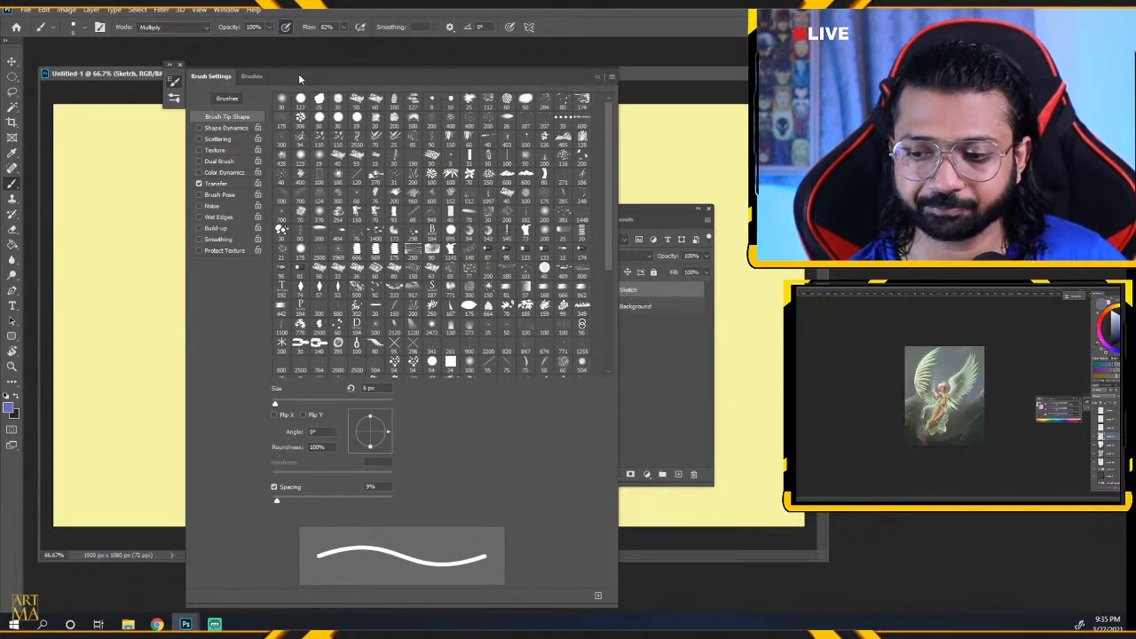
left_click_drag(298, 74, 288, 74)
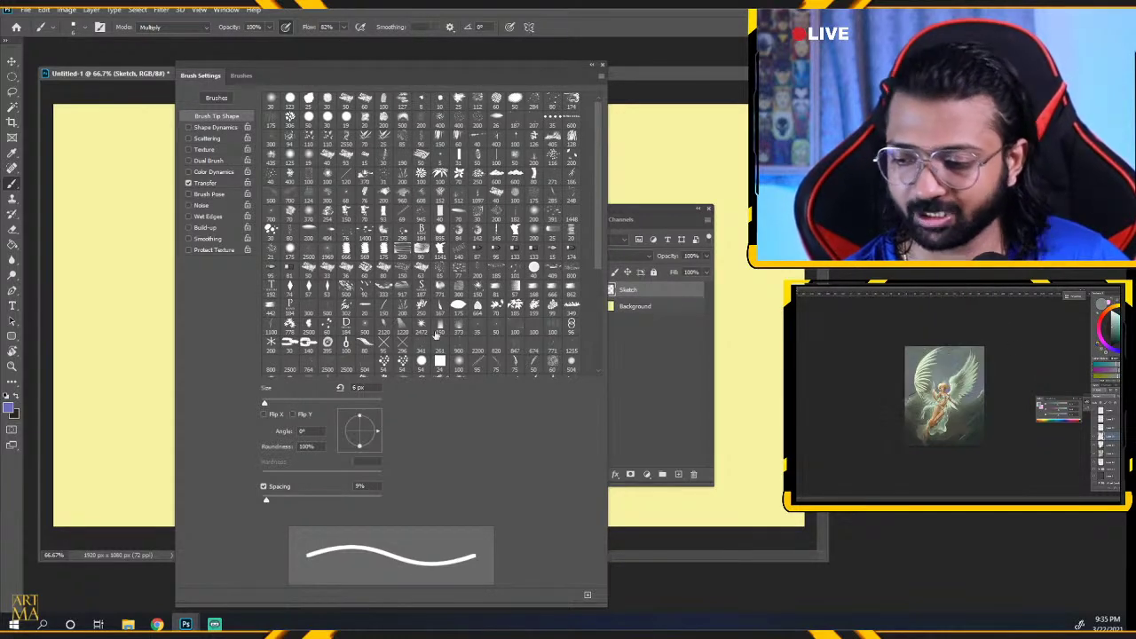
left_click(440, 364)
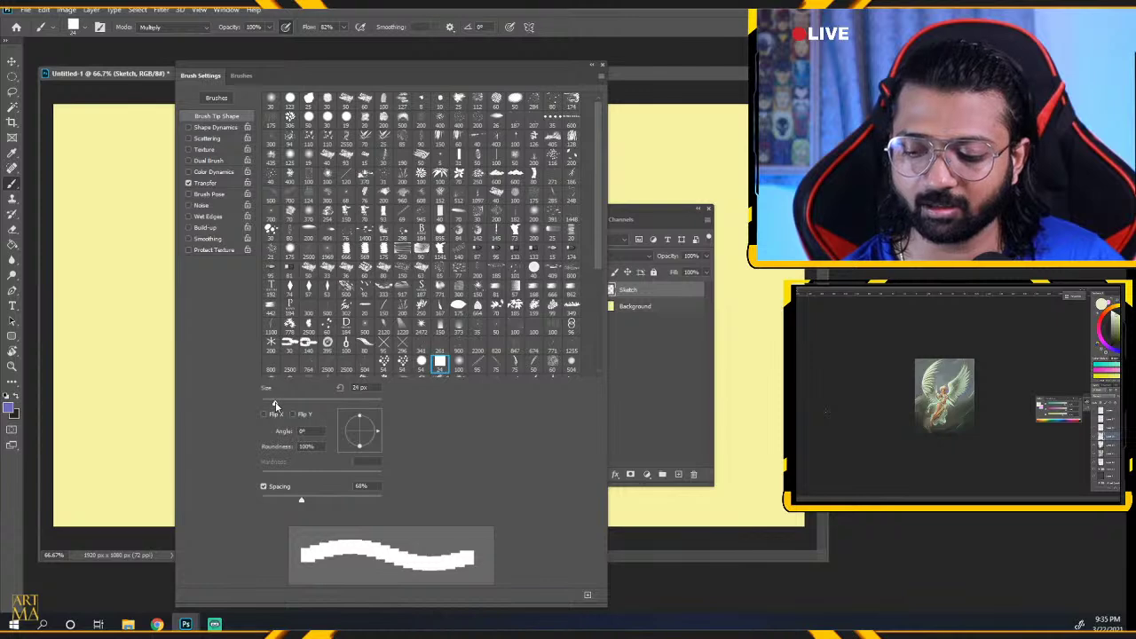
left_click(603, 68)
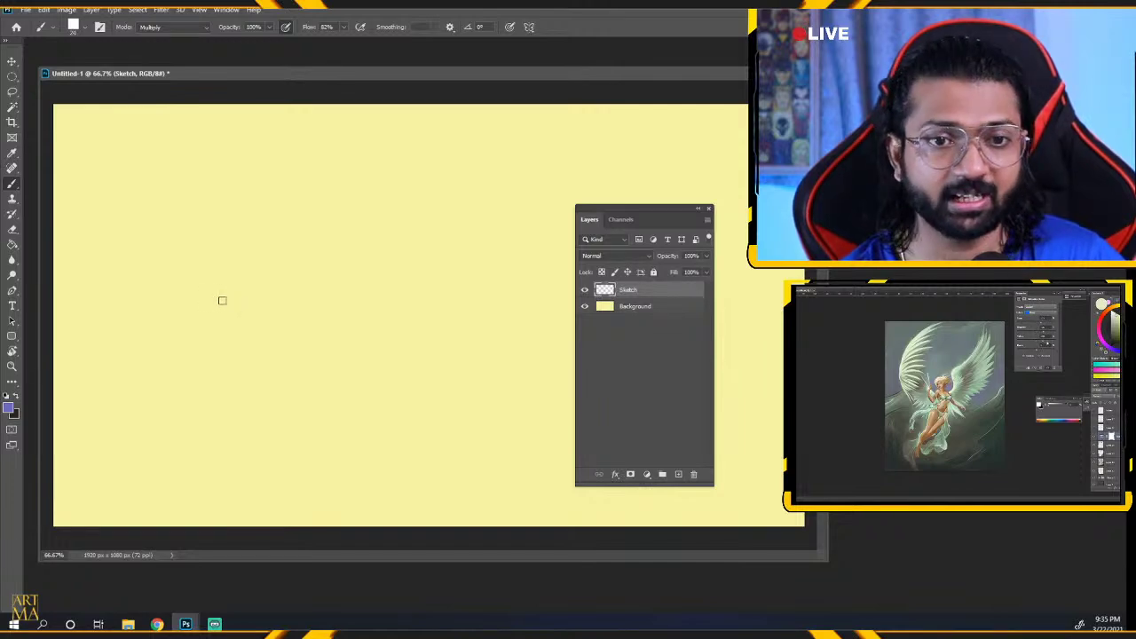
Enlarge and shrink the brush tip, try a very thin zigzag stroke on the Sketch layer, and undo it.
key("bracketleft")
key("bracketright")
key("bracketright")
key("bracketright")
key("bracketright")
key("bracketright")
key("bracketright")
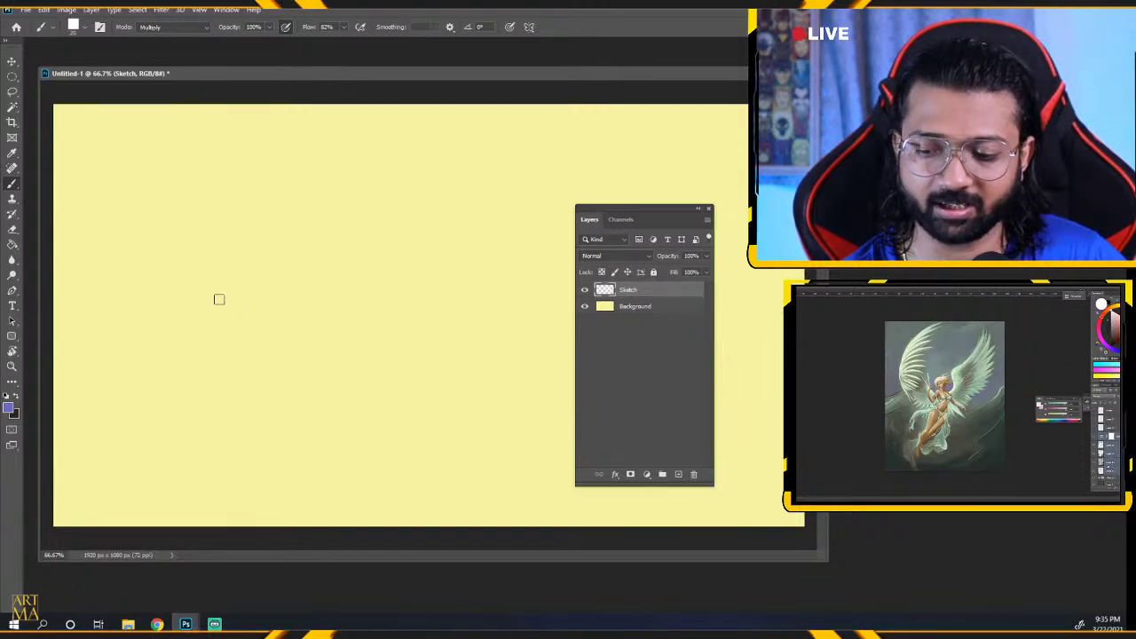
key("bracketleft")
key("bracketleft")
key("bracketleft")
key("bracketleft")
key("bracketleft")
key("bracketleft")
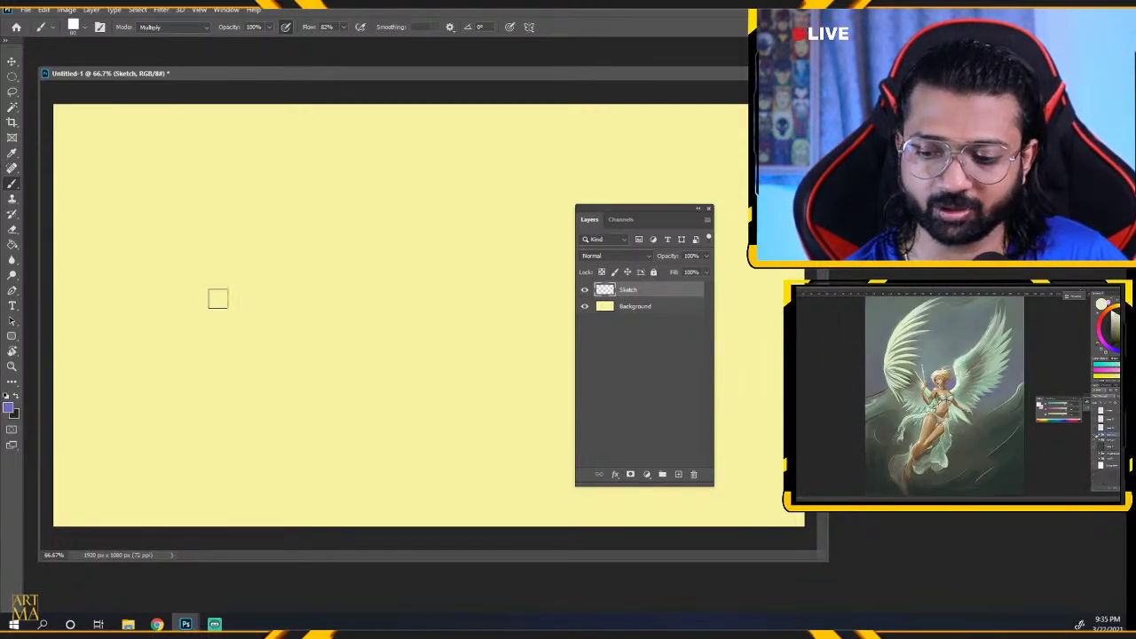
key("bracketleft")
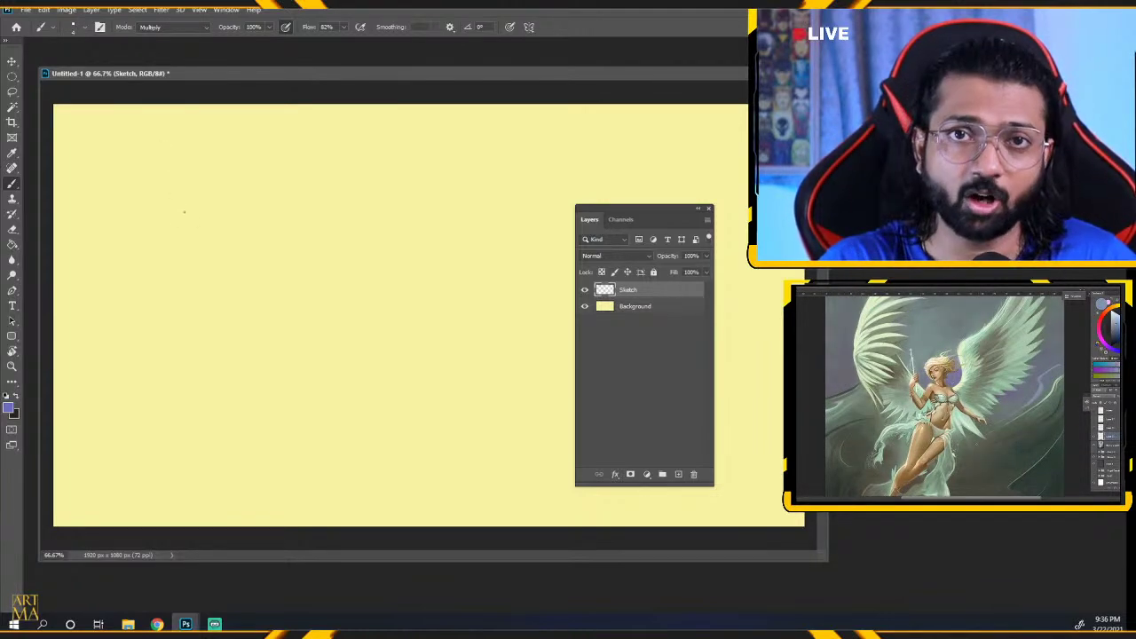
mouse_move(223, 154)
left_mouse_down()
mouse_move(152, 217)
mouse_move(258, 440)
mouse_move(480, 382)
left_mouse_up()
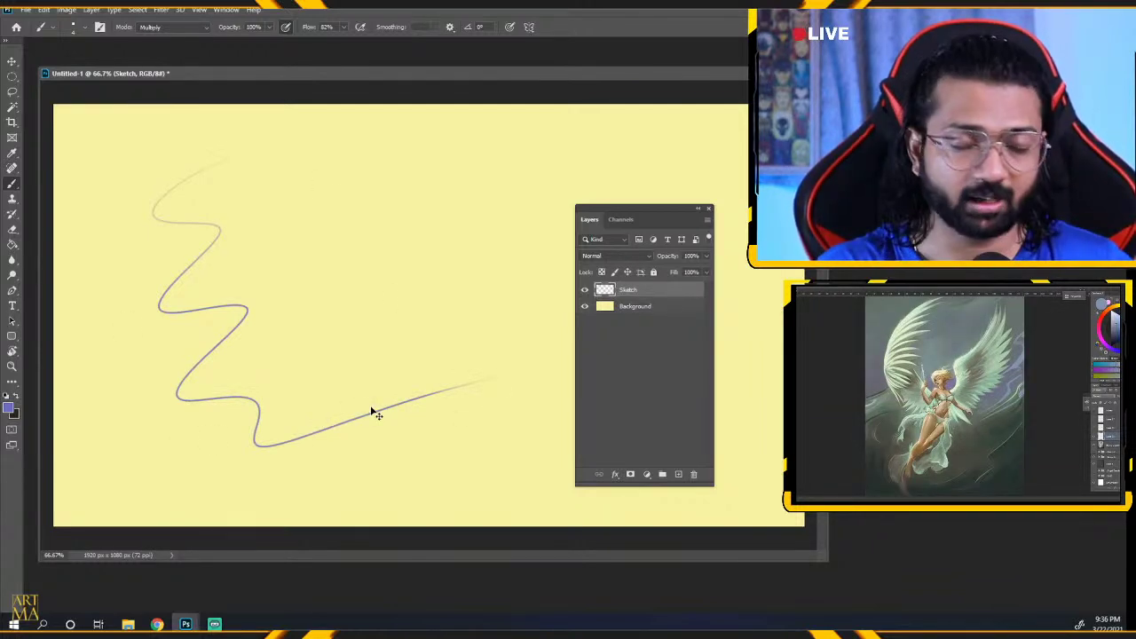
key("ctrl+z")
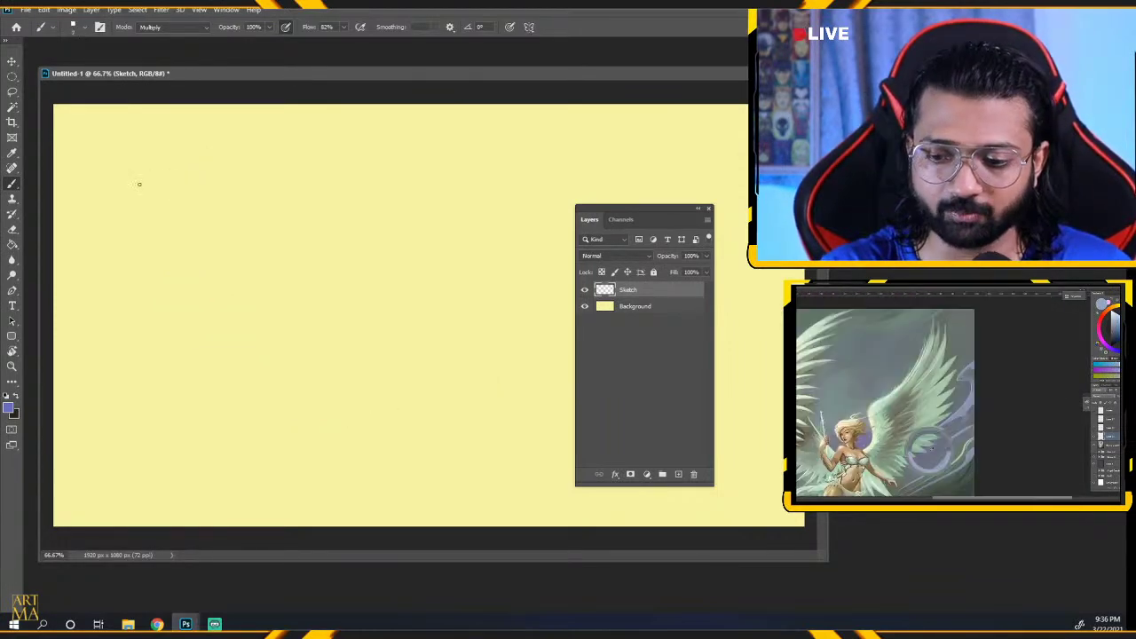
Enlarge the square brush to 70 px, try a wide zigzag stroke on the Sketch layer, and undo it.
key("]")
key("]")
key("]")
key("]")
key("]")
key("]")
key("]")
key("]")
key("bracketright")
key("bracketright")
key("bracketright")
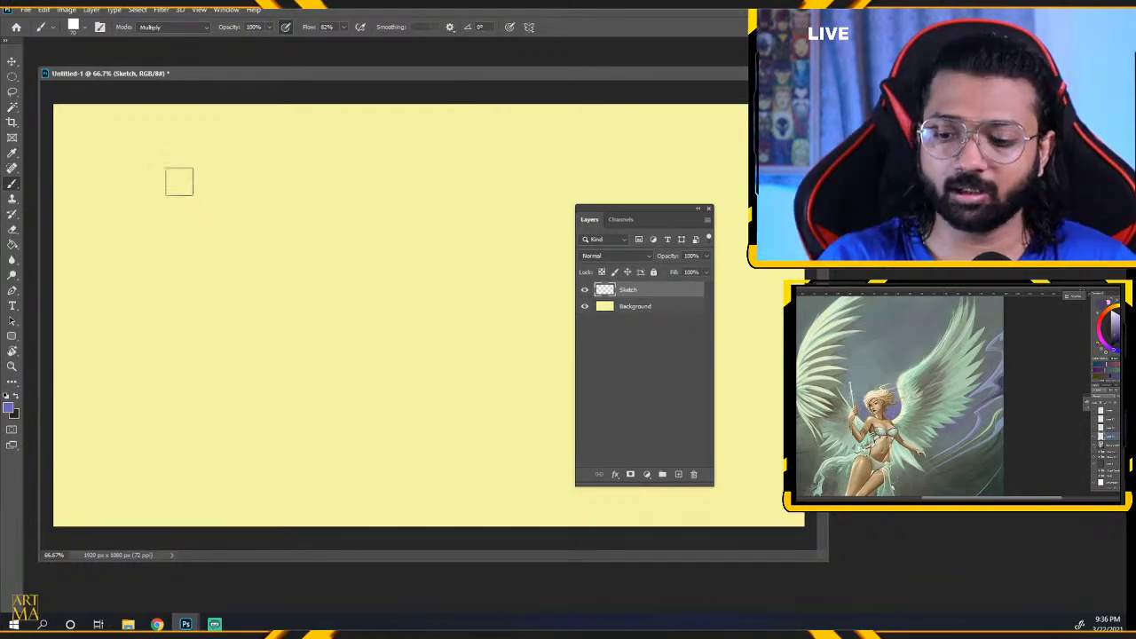
mouse_move(153, 149)
left_mouse_down()
mouse_move(137, 211)
mouse_move(240, 343)
mouse_move(442, 428)
mouse_move(465, 422)
left_mouse_up()
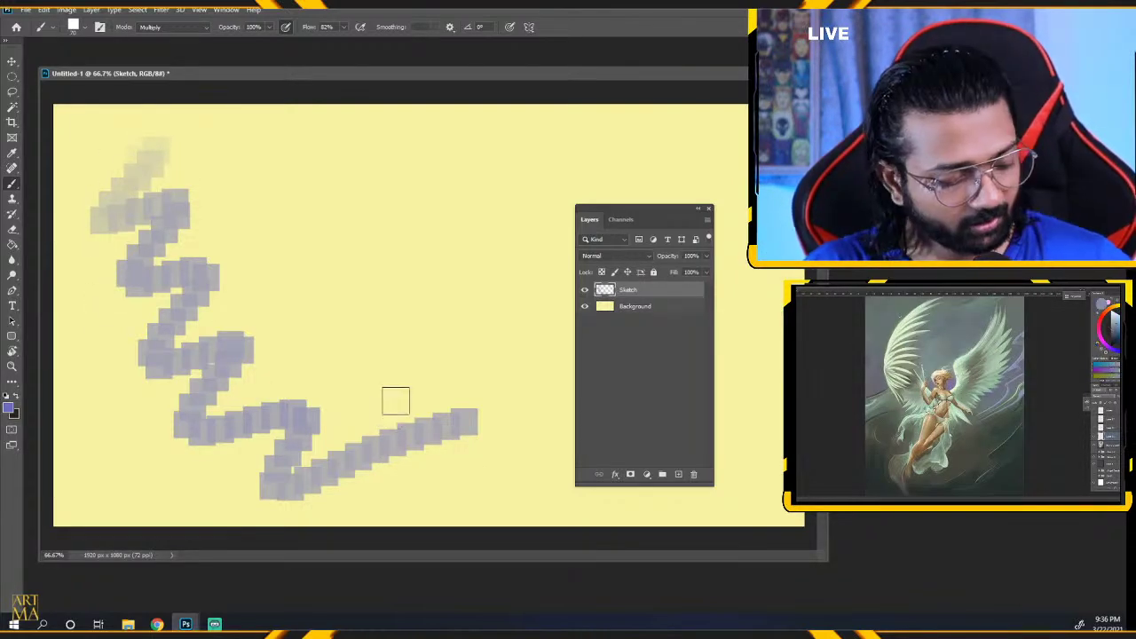
key("ctrl+z")
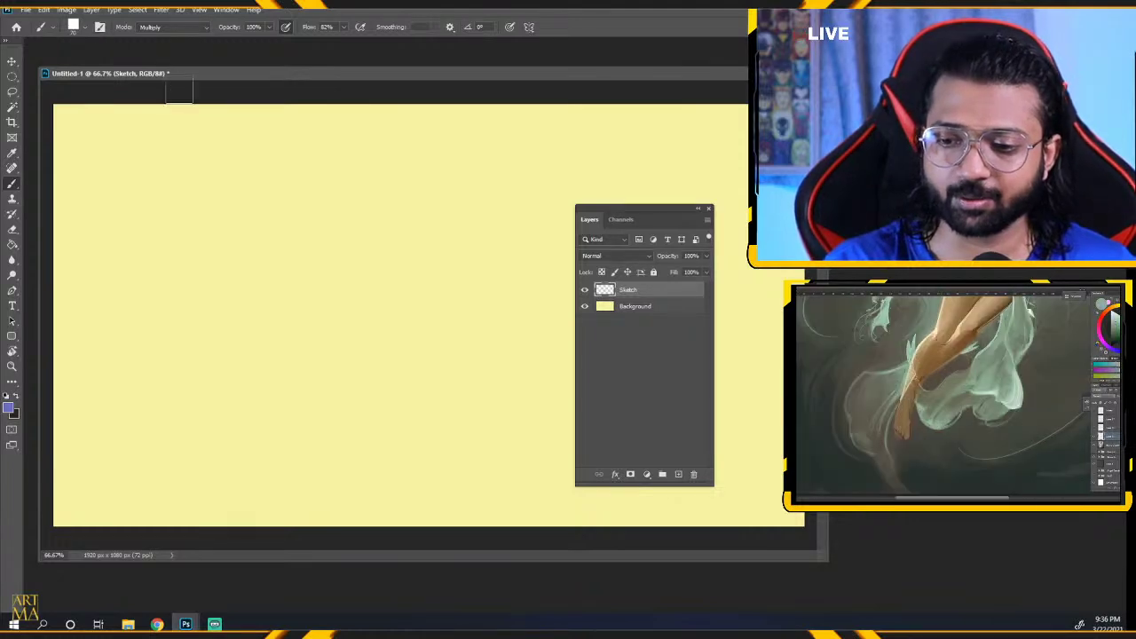
Set the brush's blending mode to Normal and shrink its tip to a few pixels for sketching.
left_click(169, 30)
left_click(151, 40)
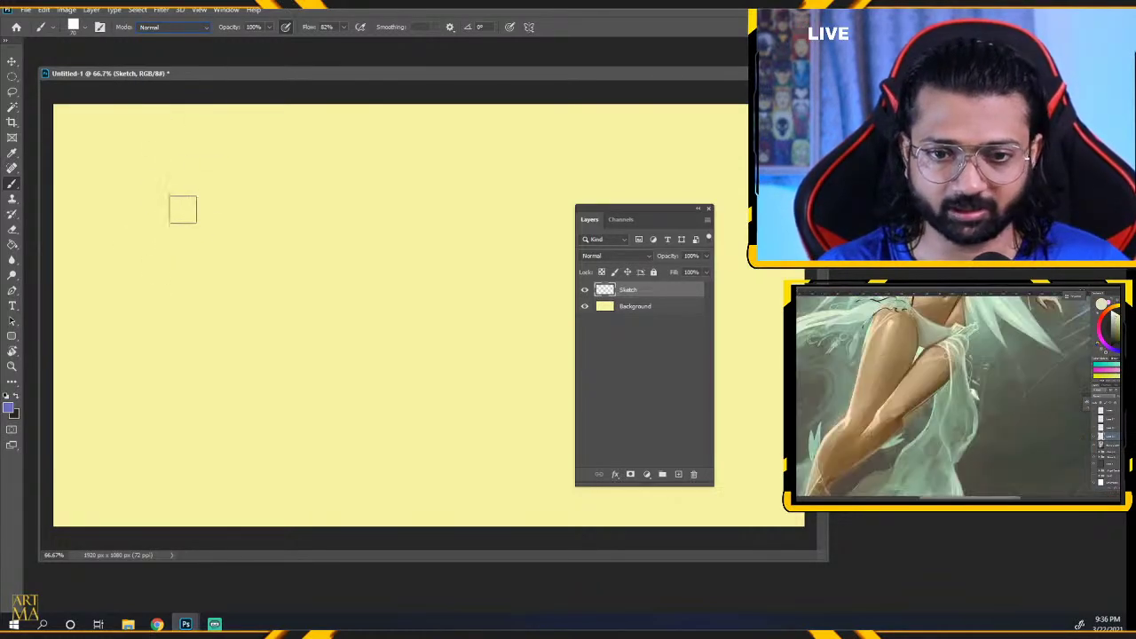
key("bracketleft")
key("bracketleft")
key("bracketleft")
key("bracketleft")
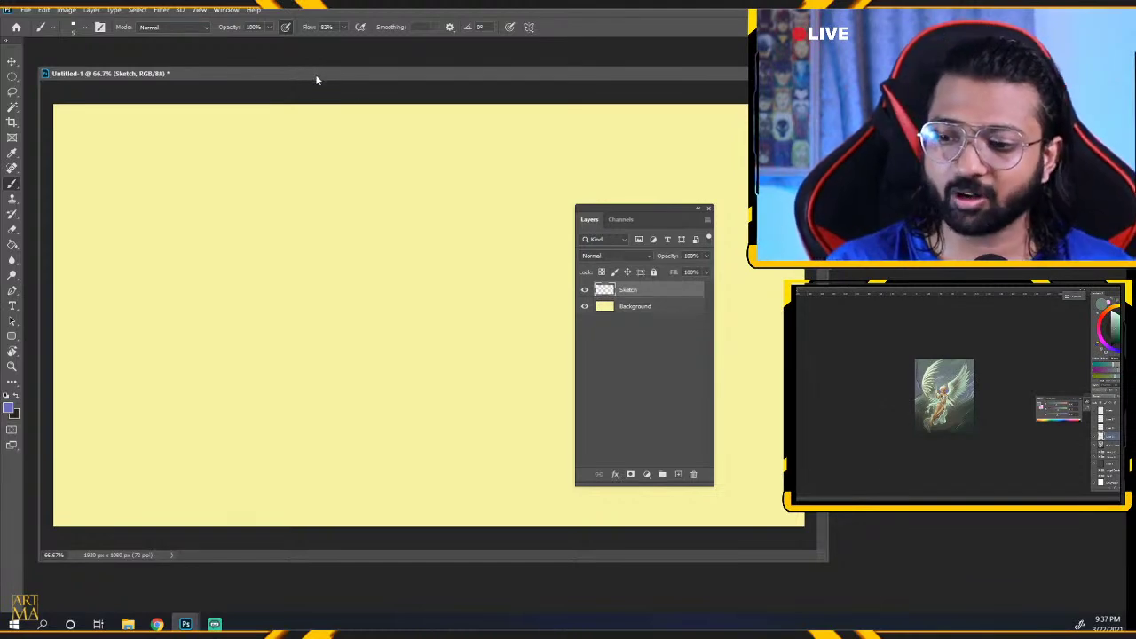
Sketch a large circle on the Sketch layer, a smaller one overlapping its lower edge, and two small circles side by side below.
left_click_drag(316, 80, 321, 79)
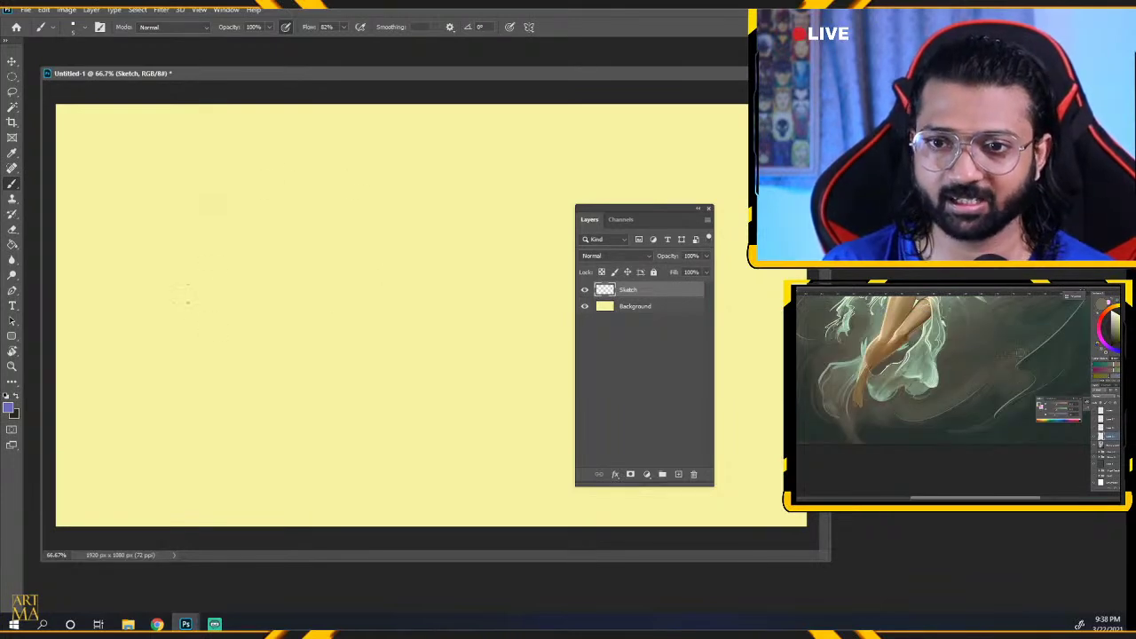
left_click_drag(368, 220, 282, 354)
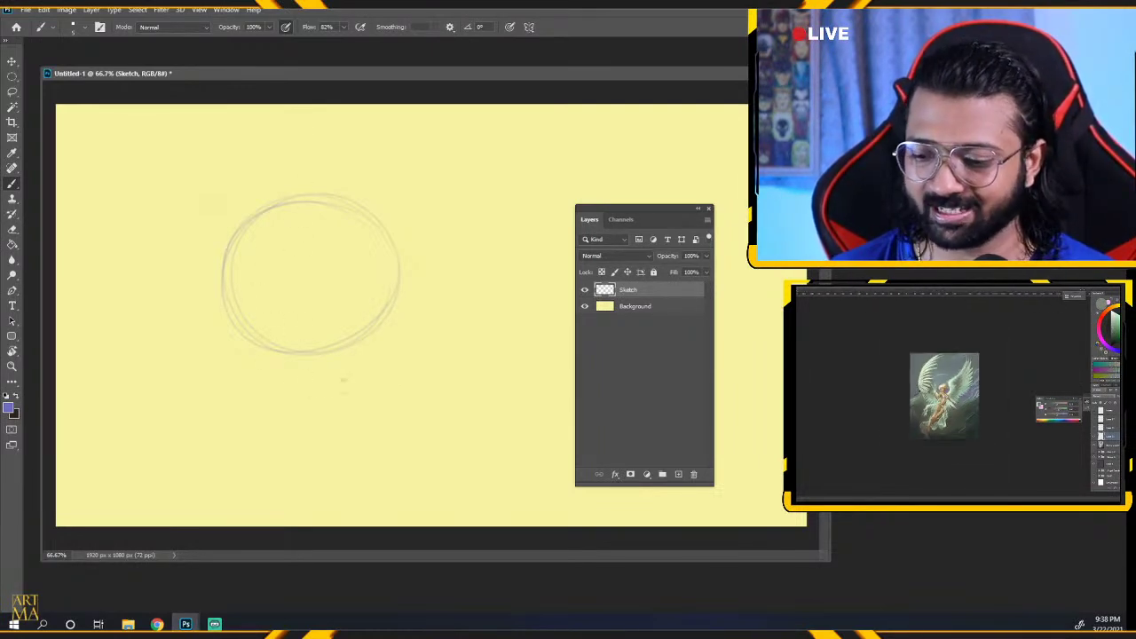
mouse_move(300, 335)
left_mouse_down()
mouse_move(266, 391)
mouse_move(338, 353)
left_mouse_up()
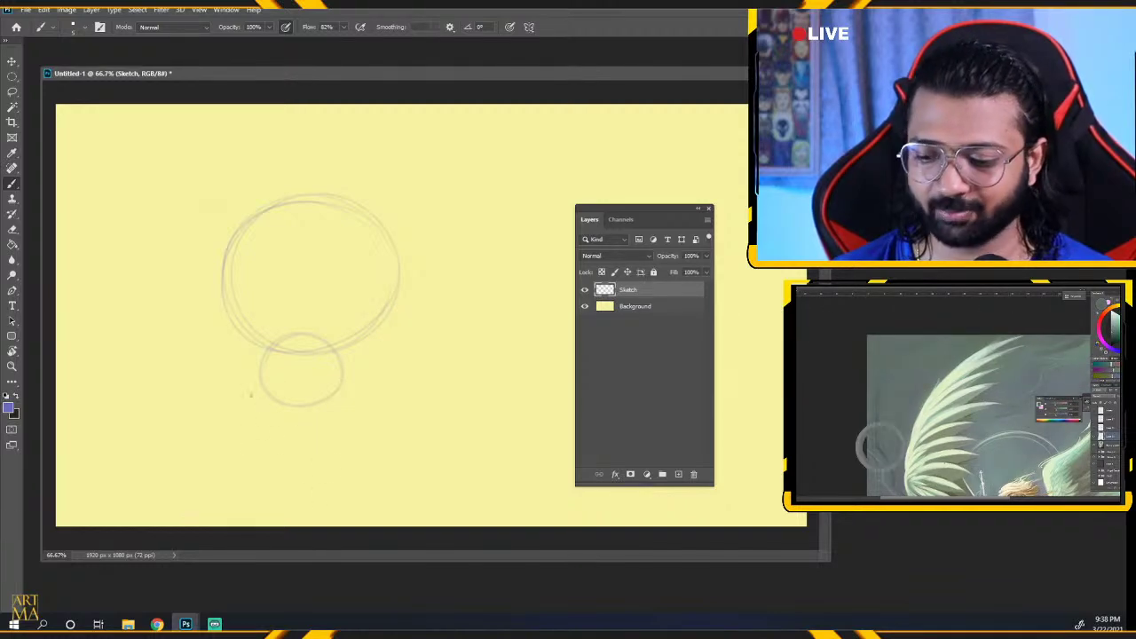
mouse_move(251, 393)
left_mouse_down()
mouse_move(248, 423)
mouse_move(282, 391)
mouse_move(314, 433)
mouse_move(274, 392)
mouse_move(282, 424)
mouse_move(330, 380)
mouse_move(297, 440)
left_mouse_up()
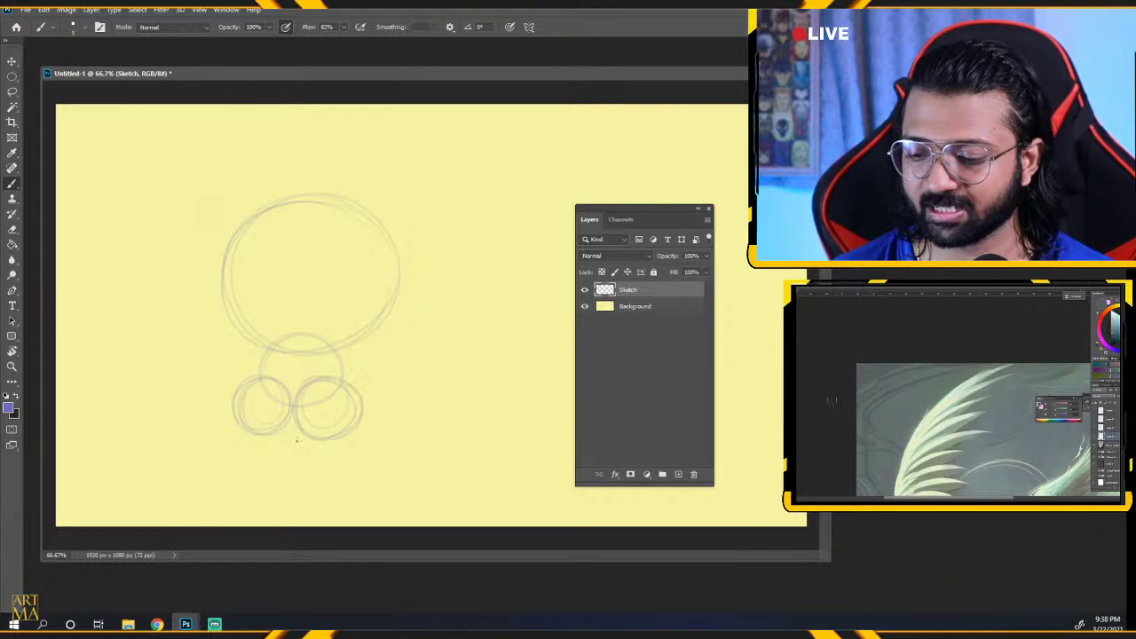
Hide and show the Sketch layer repeatedly to compare the canvas with and without the circles, leaving it visible.
left_click(585, 290)
left_click(585, 291)
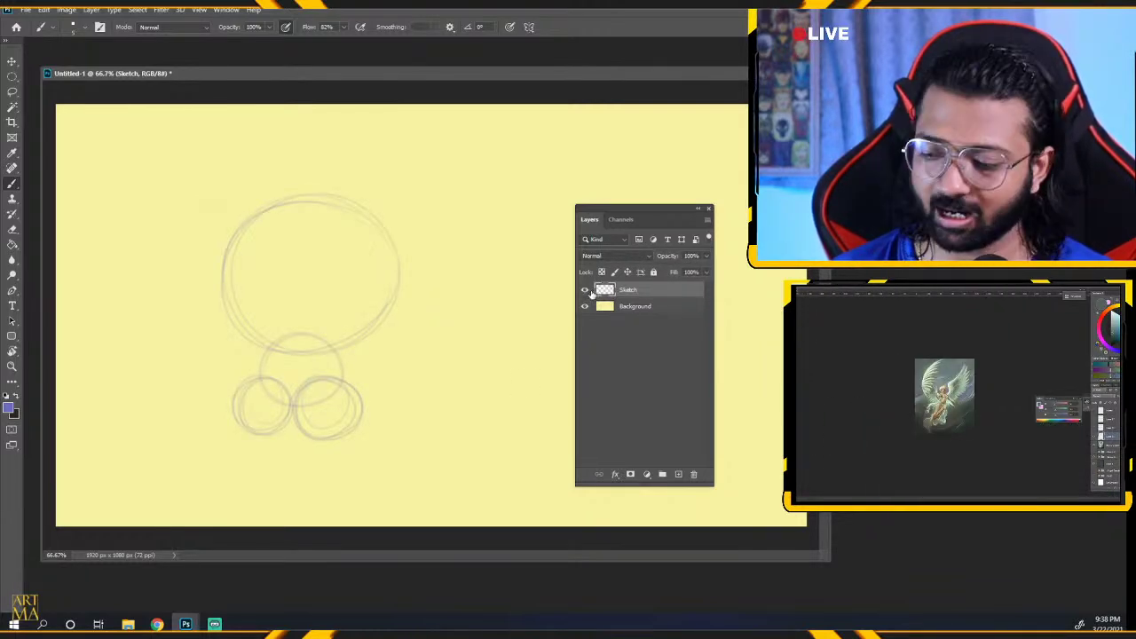
left_click(585, 290)
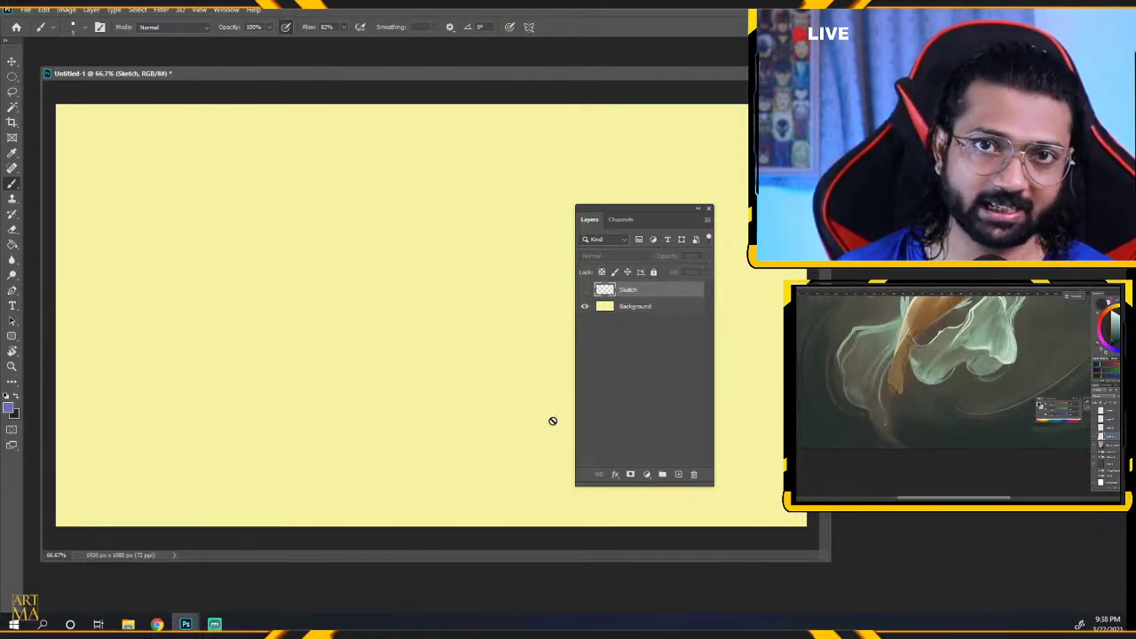
left_click(585, 290)
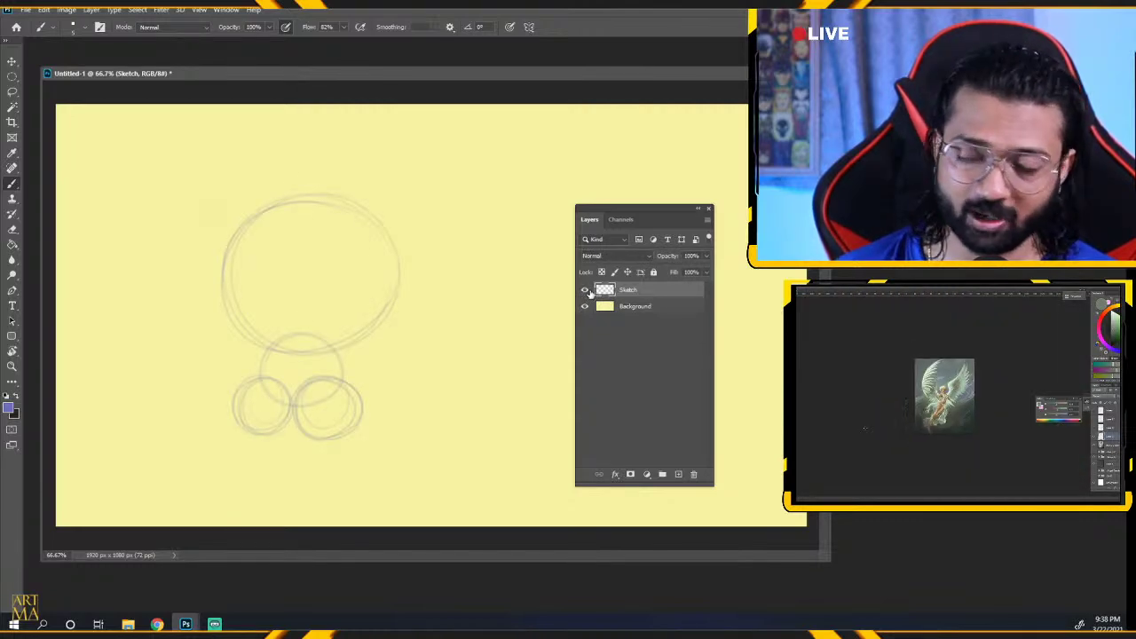
left_click(585, 291)
left_click(586, 290)
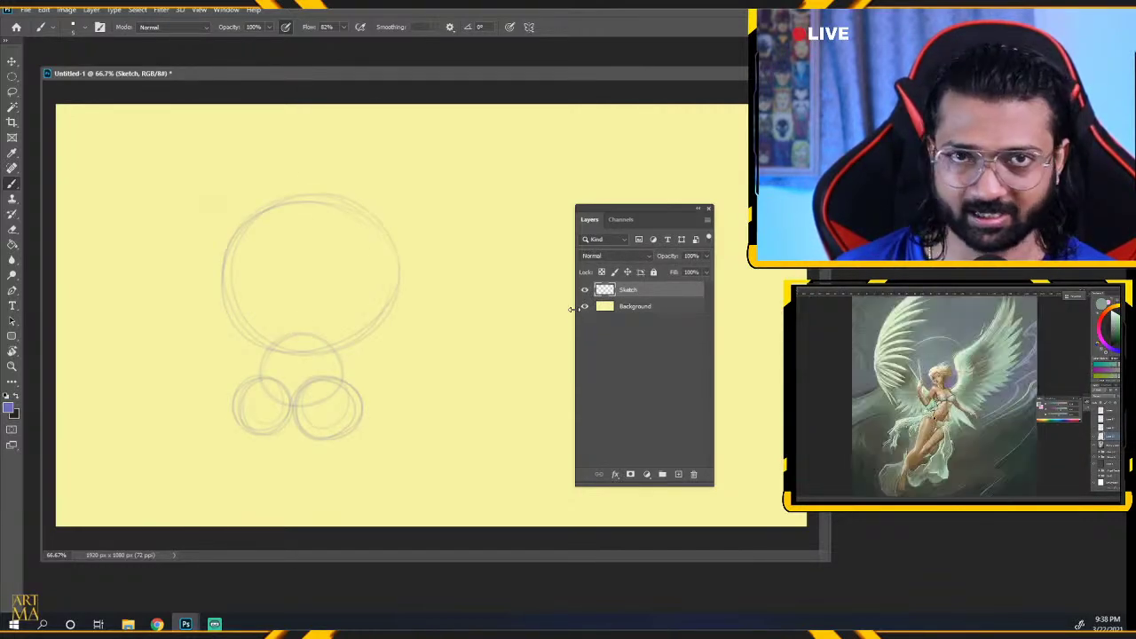
left_click(585, 290)
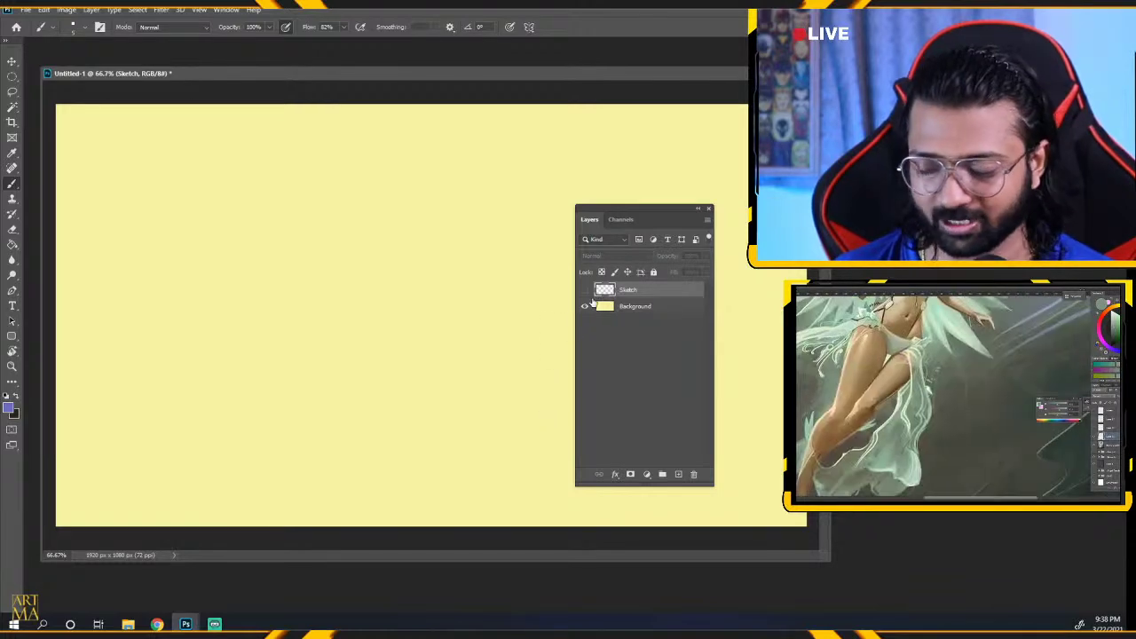
left_click(585, 290)
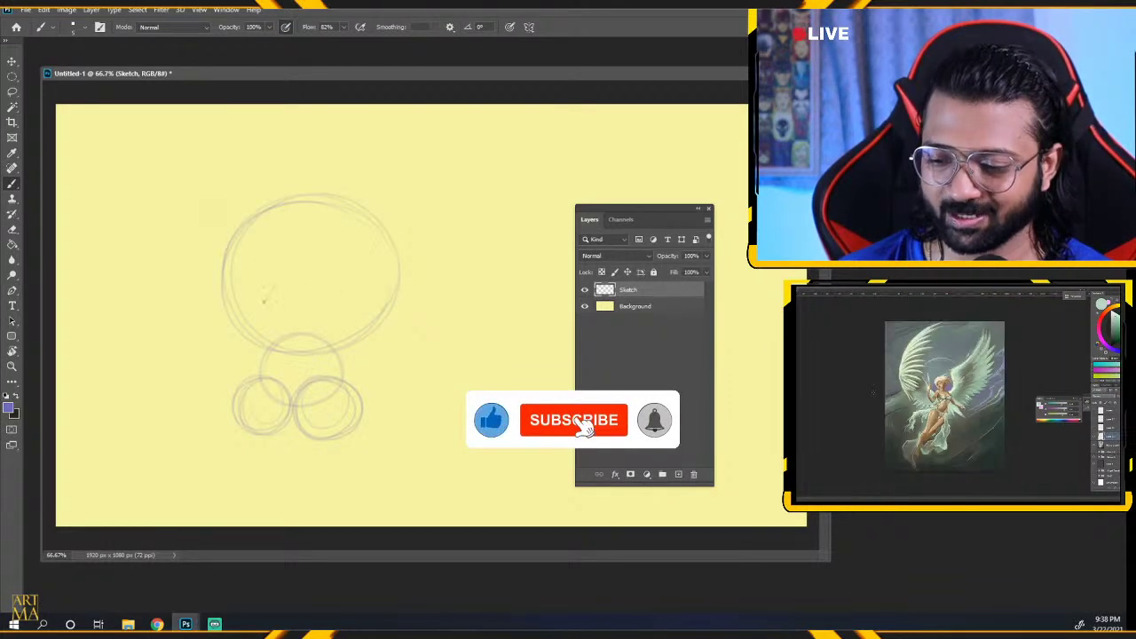
mouse_move(265, 298)
left_mouse_down()
mouse_move(280, 277)
mouse_move(281, 303)
left_mouse_up()
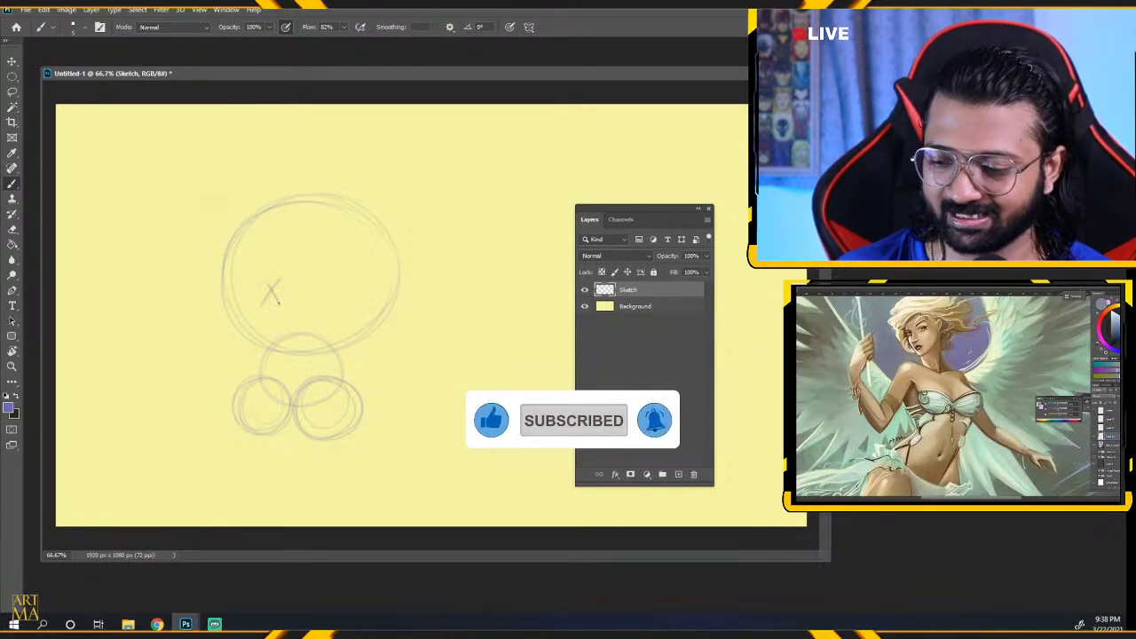
key("ctrl+z")
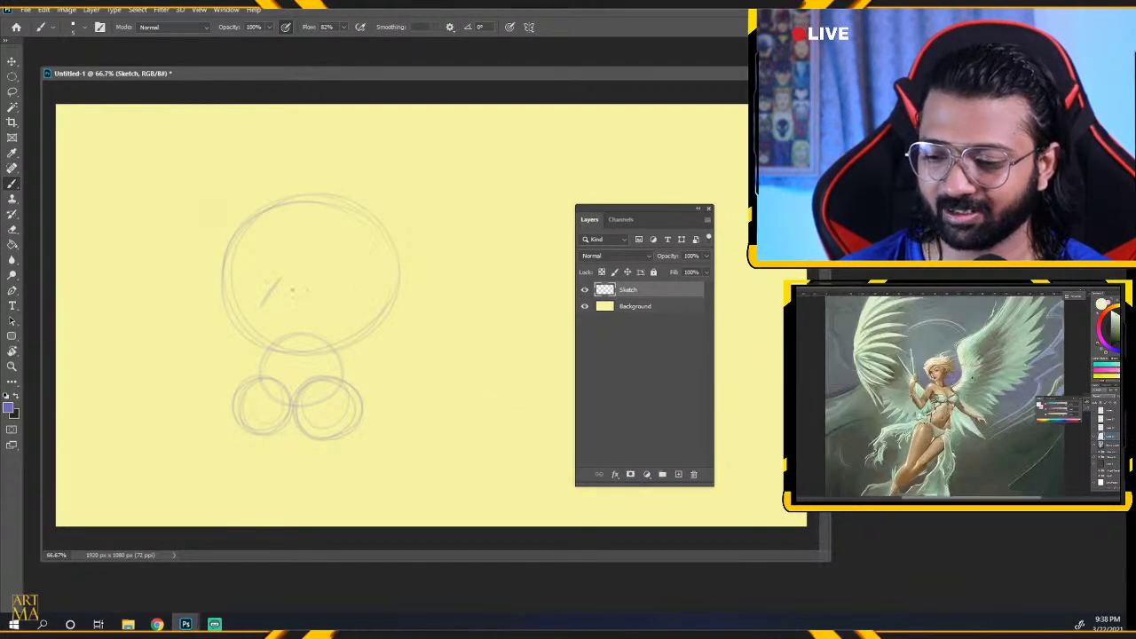
key("ctrl+z")
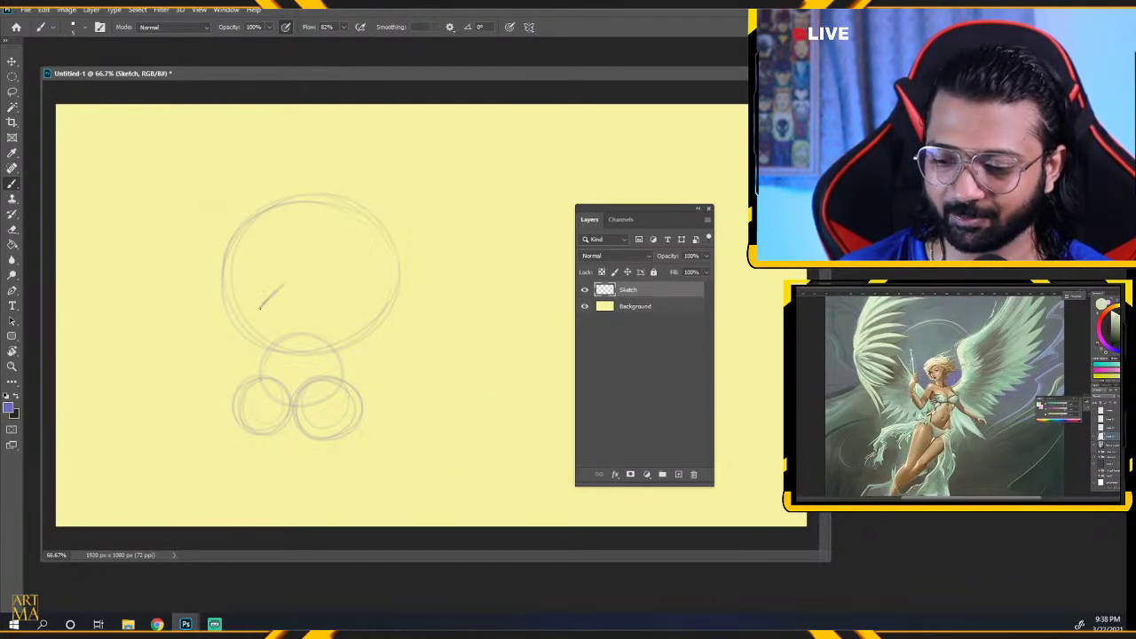
Sketch an X eye, a round eye, a short straight mouth, a vertical centre line and a pointed horn on the large head circle.
mouse_move(260, 308)
left_mouse_down()
mouse_move(283, 284)
mouse_move(281, 307)
mouse_move(263, 284)
left_mouse_up()
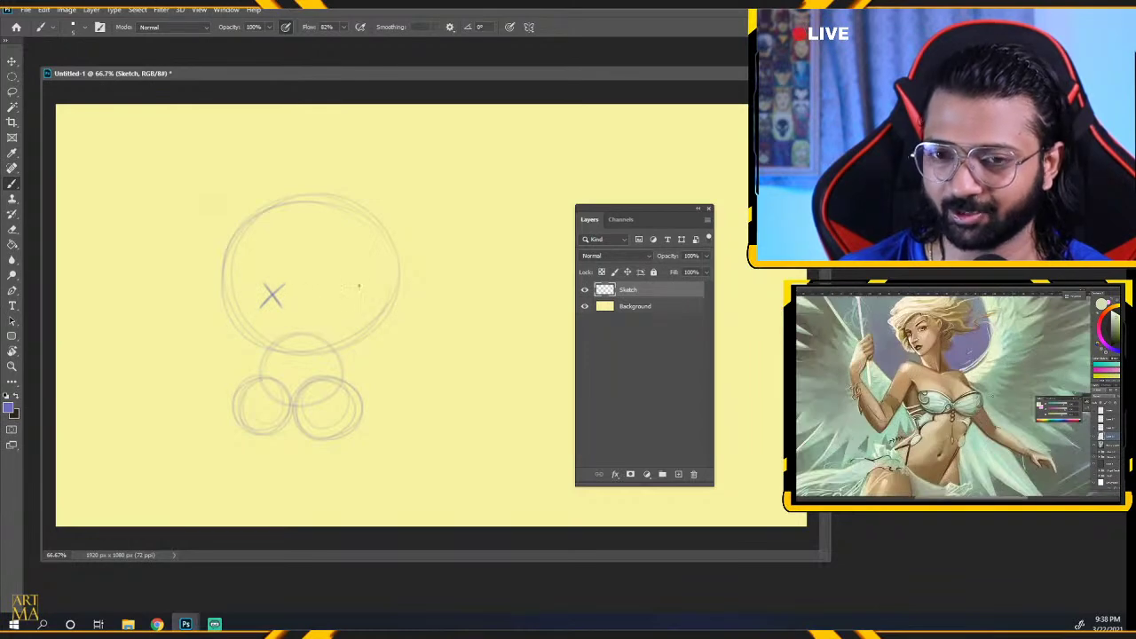
mouse_move(341, 285)
left_mouse_down()
mouse_move(337, 310)
mouse_move(346, 287)
left_mouse_up()
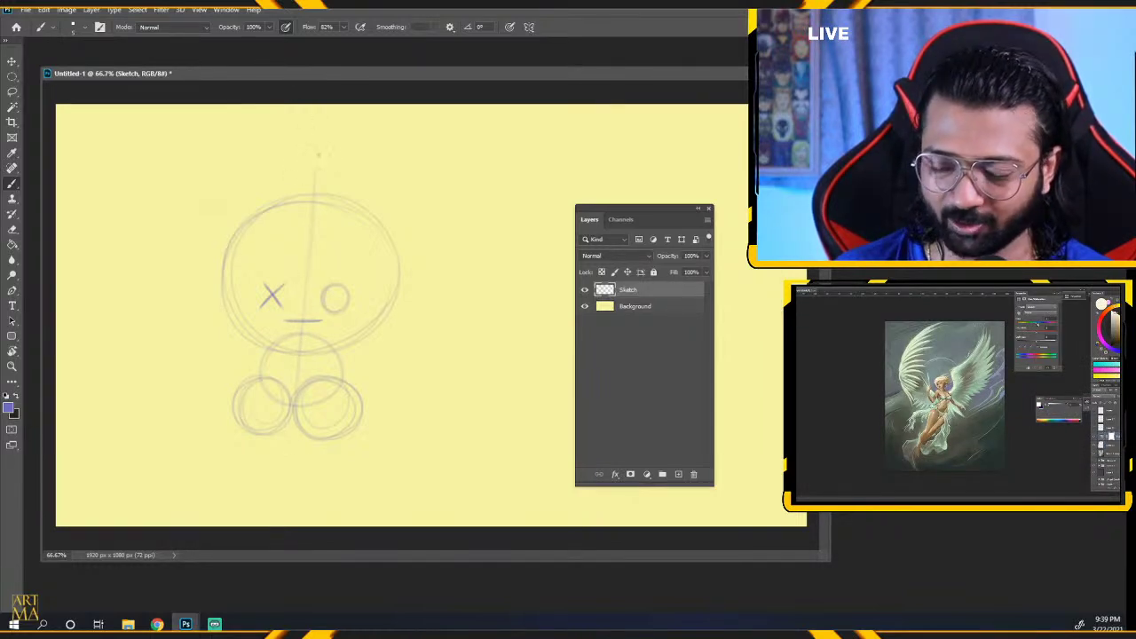
mouse_move(289, 198)
left_mouse_down()
mouse_move(317, 155)
mouse_move(335, 201)
left_mouse_up()
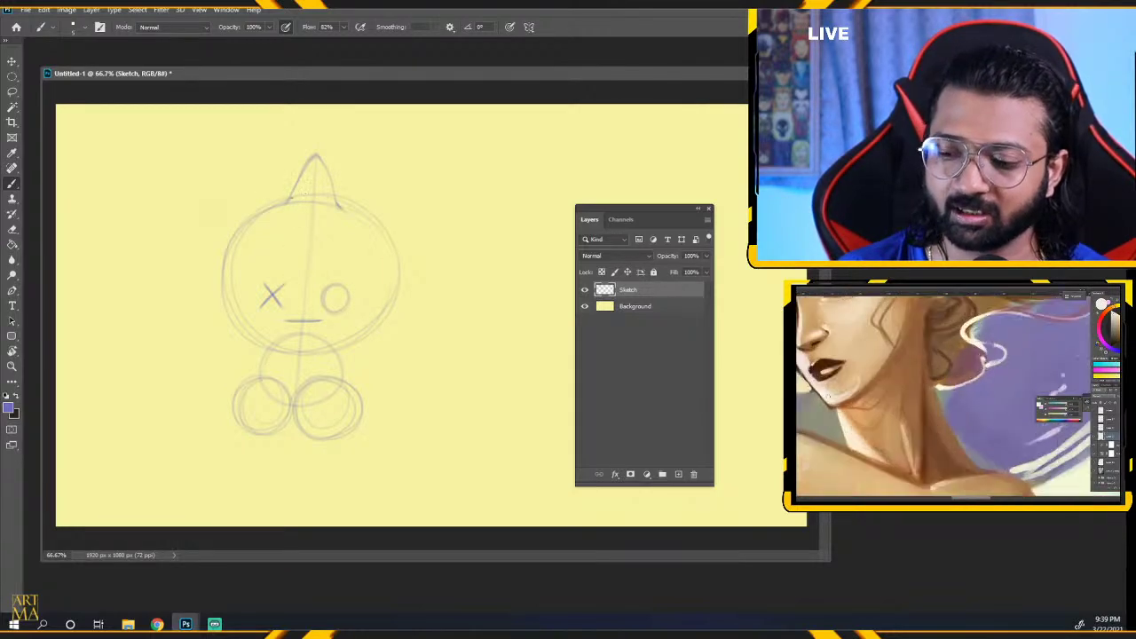
Toggle the Sketch layer off and on, and move the whole character drawing slightly down on the canvas.
left_click(584, 289)
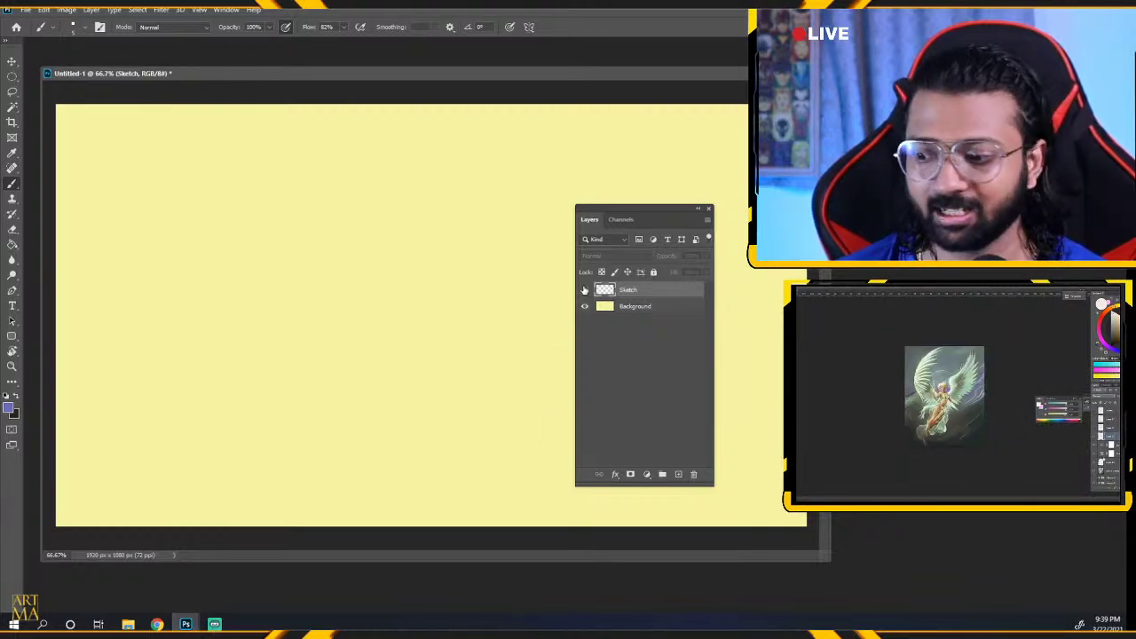
left_click(584, 289)
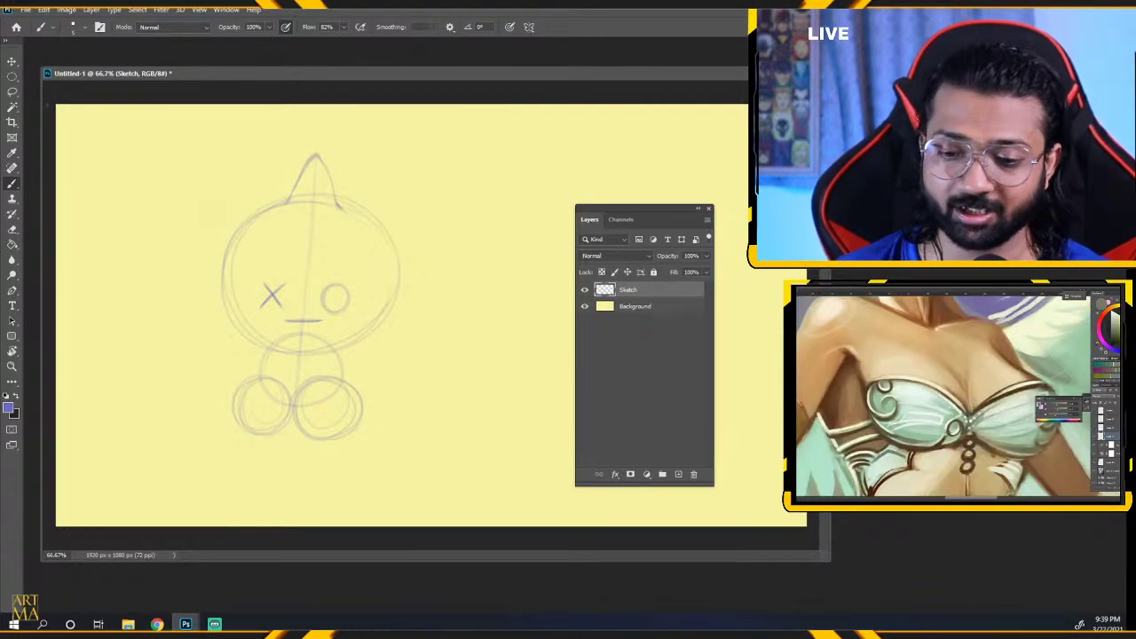
key("v")
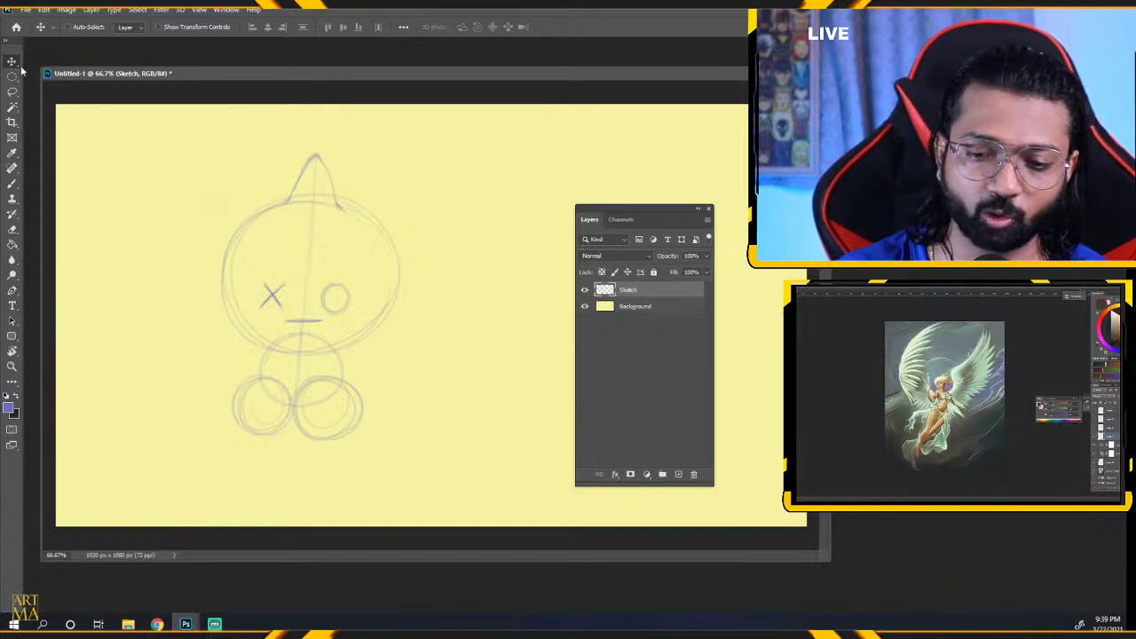
mouse_move(338, 318)
left_mouse_down()
mouse_move(216, 337)
mouse_move(485, 324)
mouse_move(236, 336)
mouse_move(449, 331)
mouse_move(334, 345)
mouse_move(422, 328)
mouse_move(299, 320)
mouse_move(348, 330)
mouse_move(322, 334)
mouse_move(334, 326)
left_mouse_up()
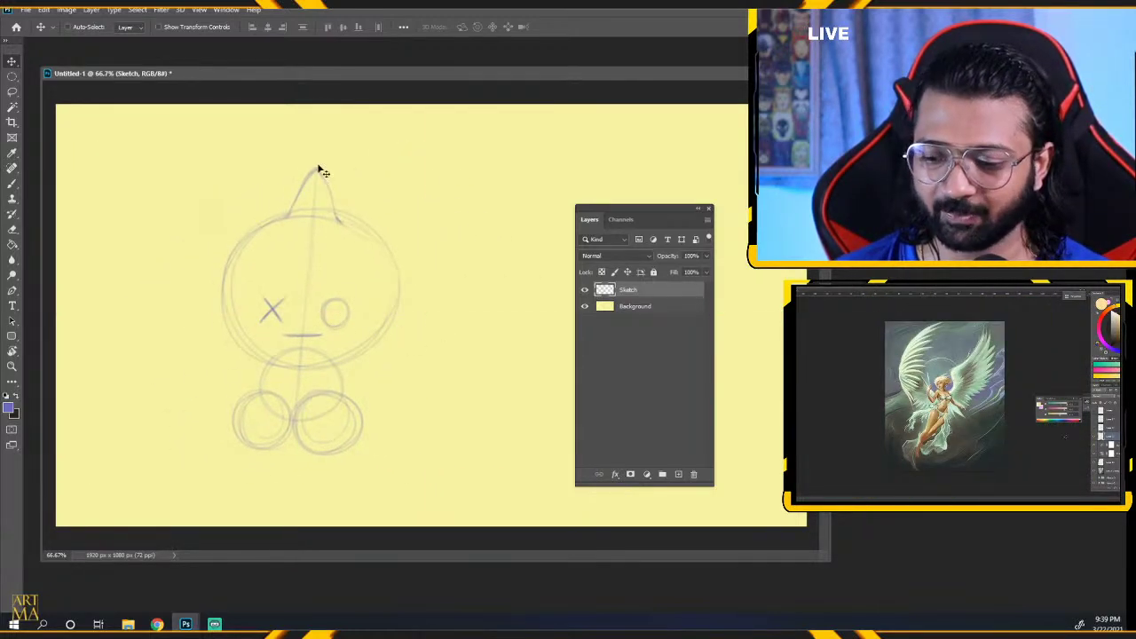
Add a new empty layer above Sketch and make it the active layer for the brush.
key("b")
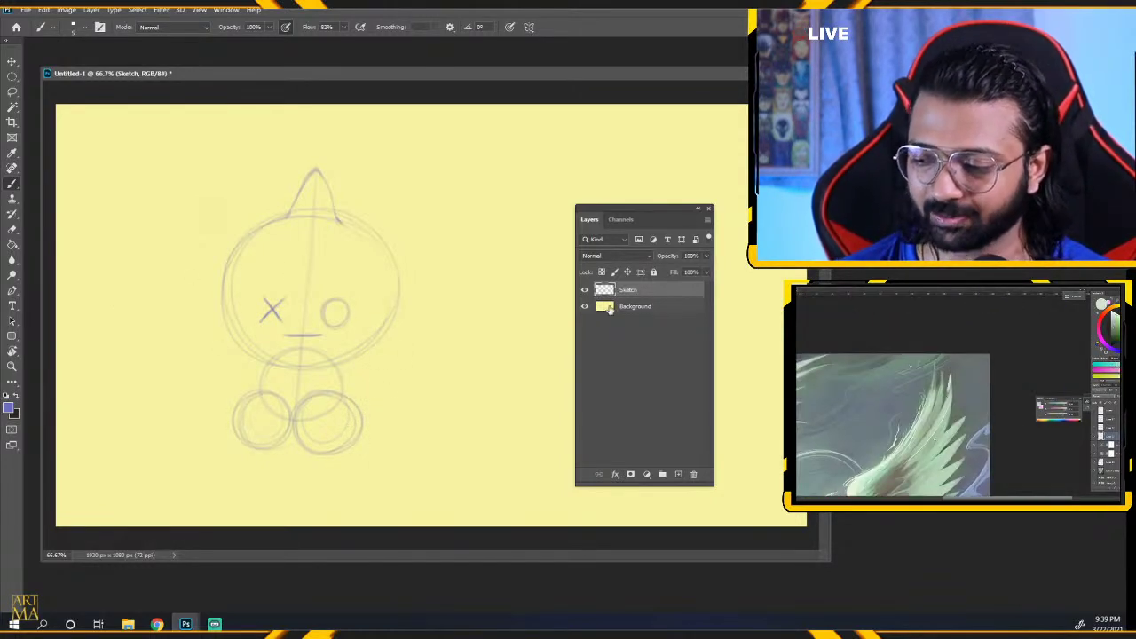
left_click(679, 475)
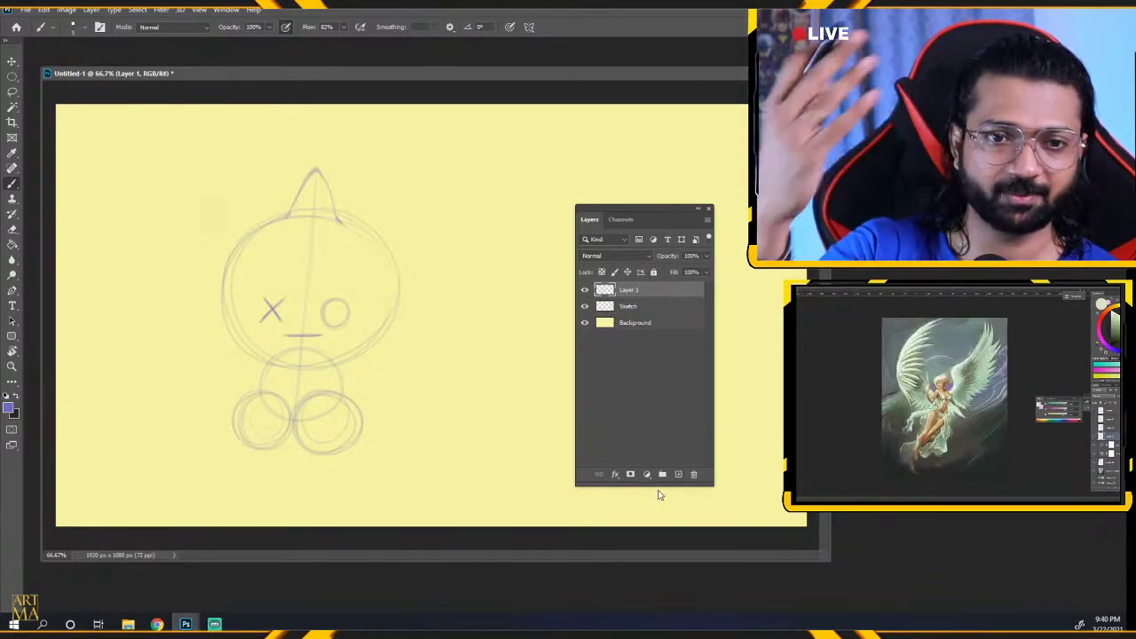
left_click(629, 307)
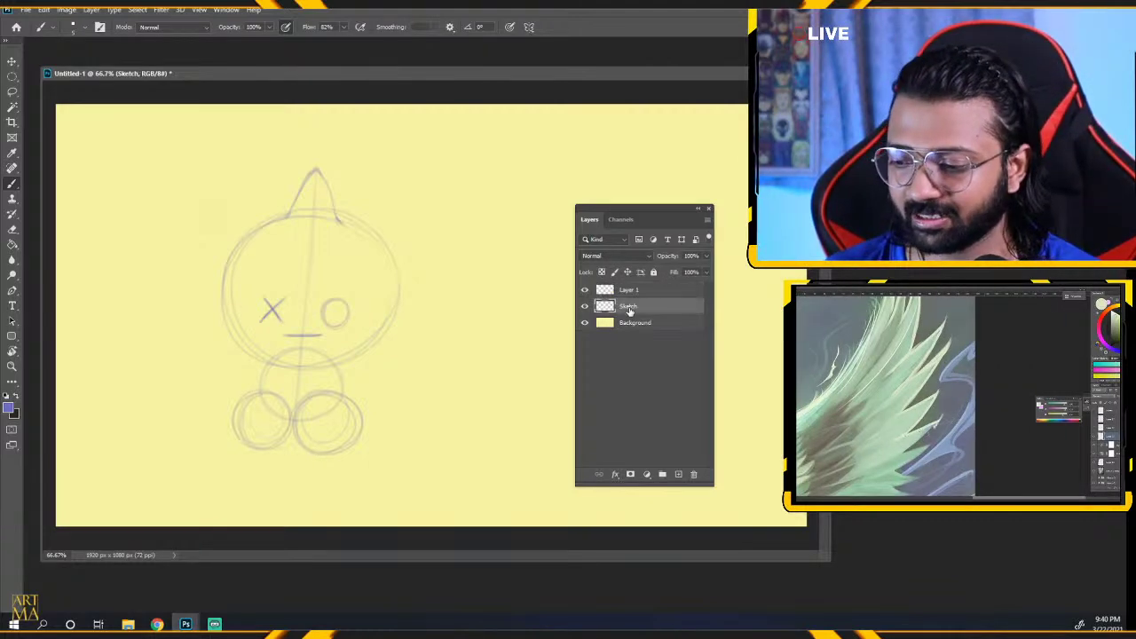
left_click(629, 290)
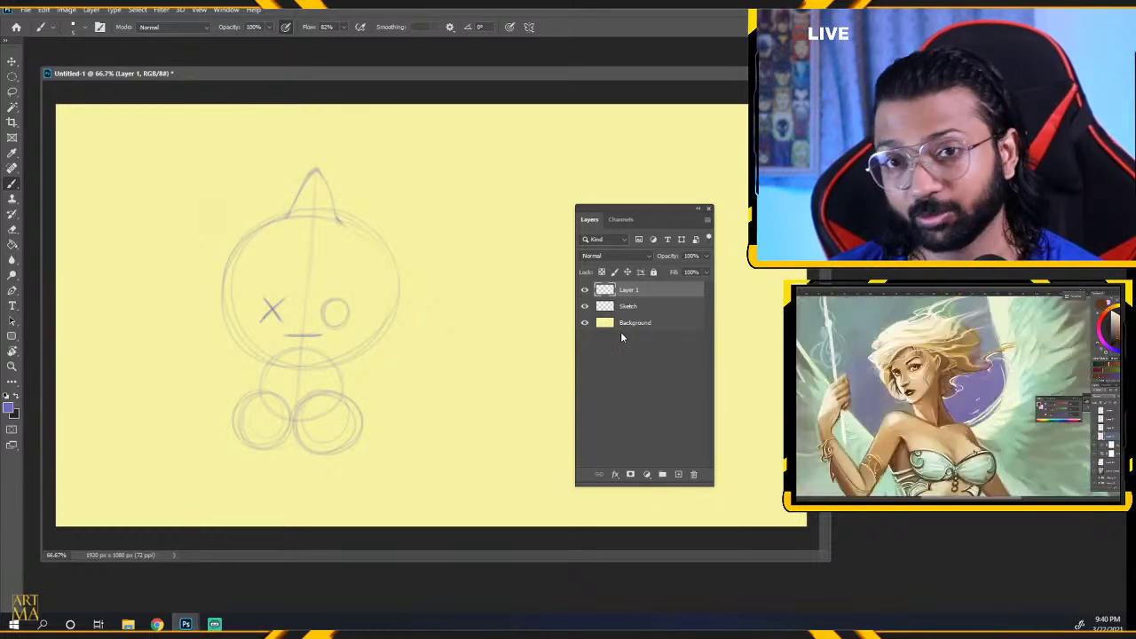
Set the foreground colour to a bright magenta pink.
left_click(8, 408)
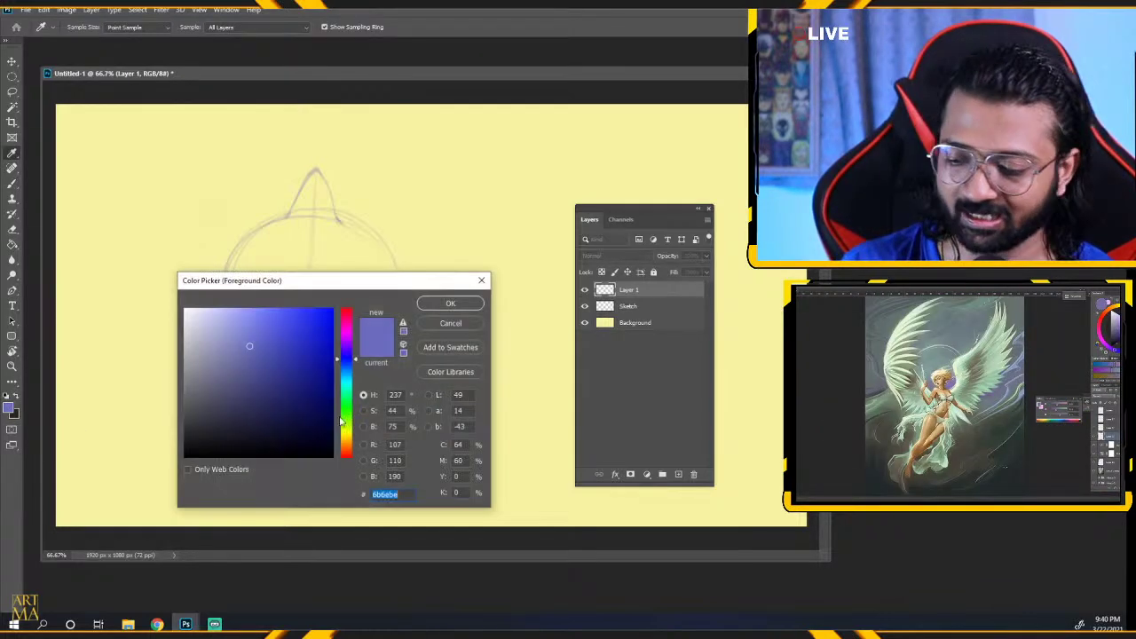
left_click_drag(346, 356, 345, 333)
left_click(288, 307)
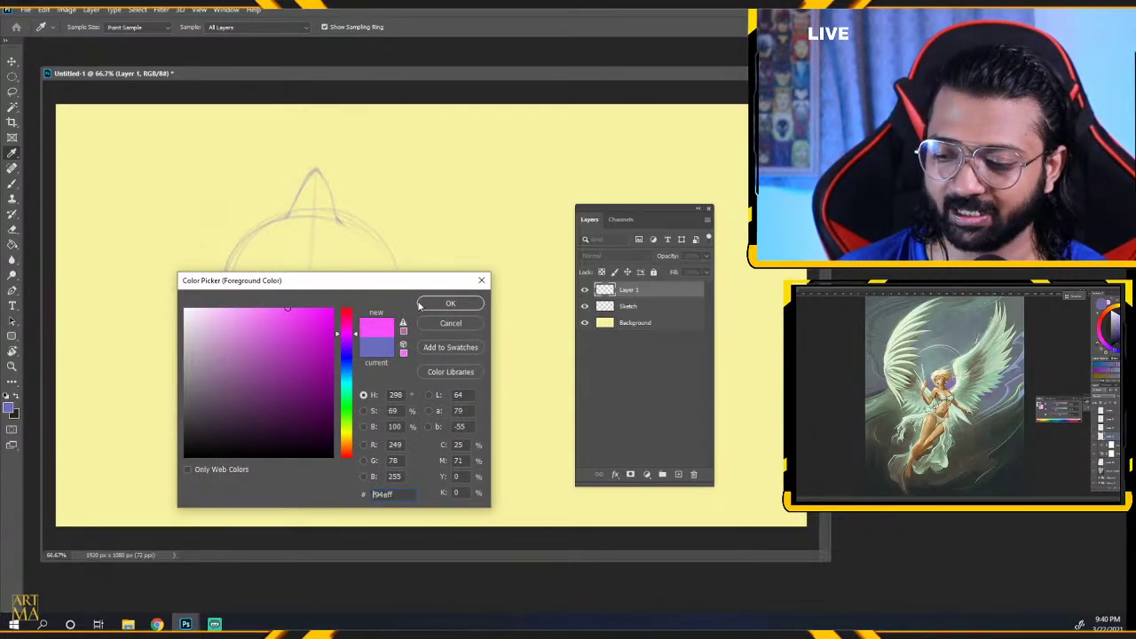
left_click(450, 303)
left_click(18, 411)
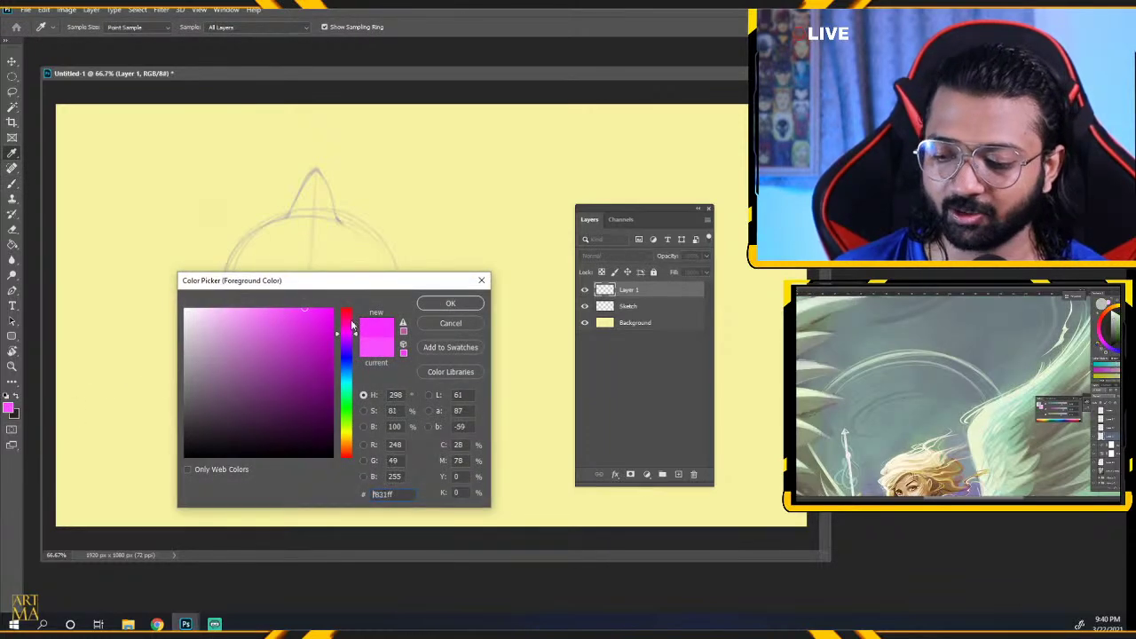
left_click(450, 303)
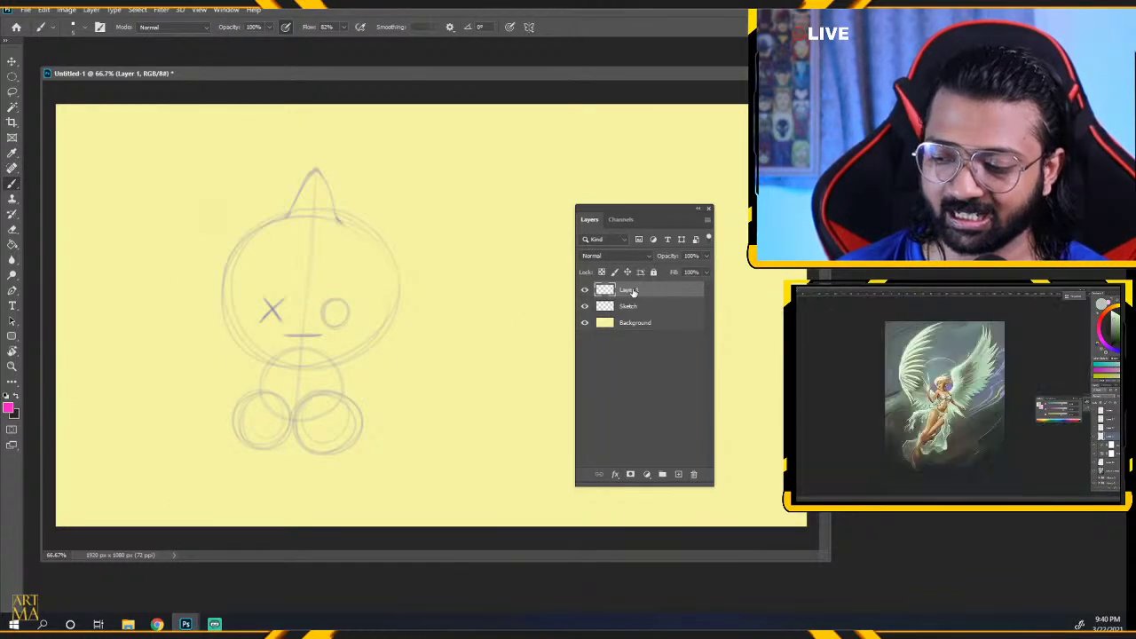
Sketch a pink heart on Layer 1 overlapping the side of the head next to the X eye, reinforcing its outline.
left_click(630, 304)
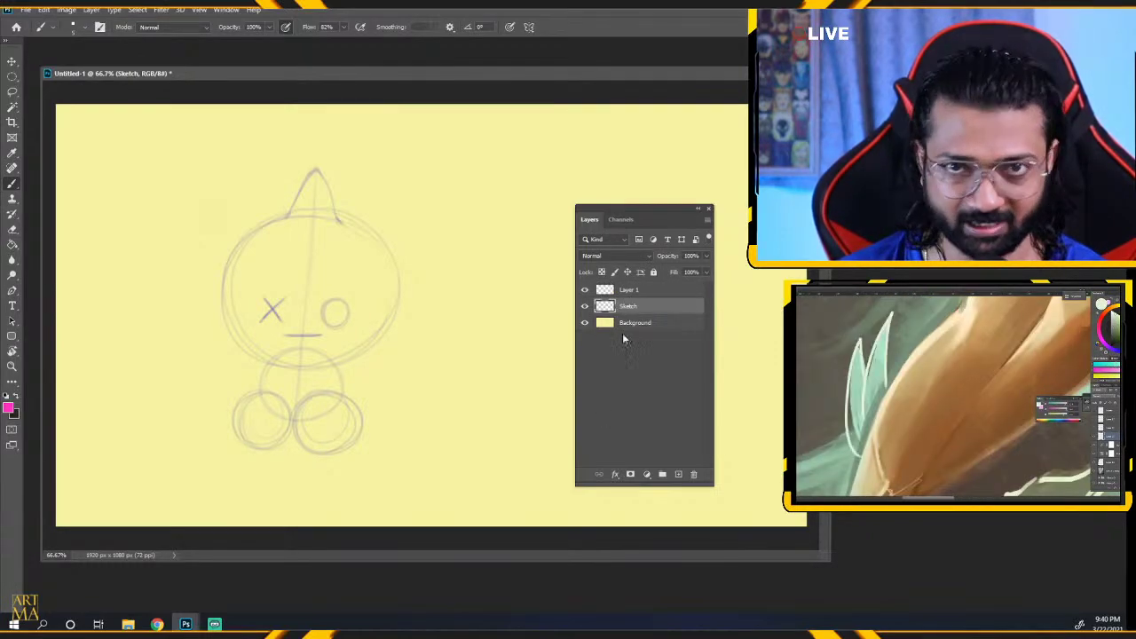
key("alt+bracketright")
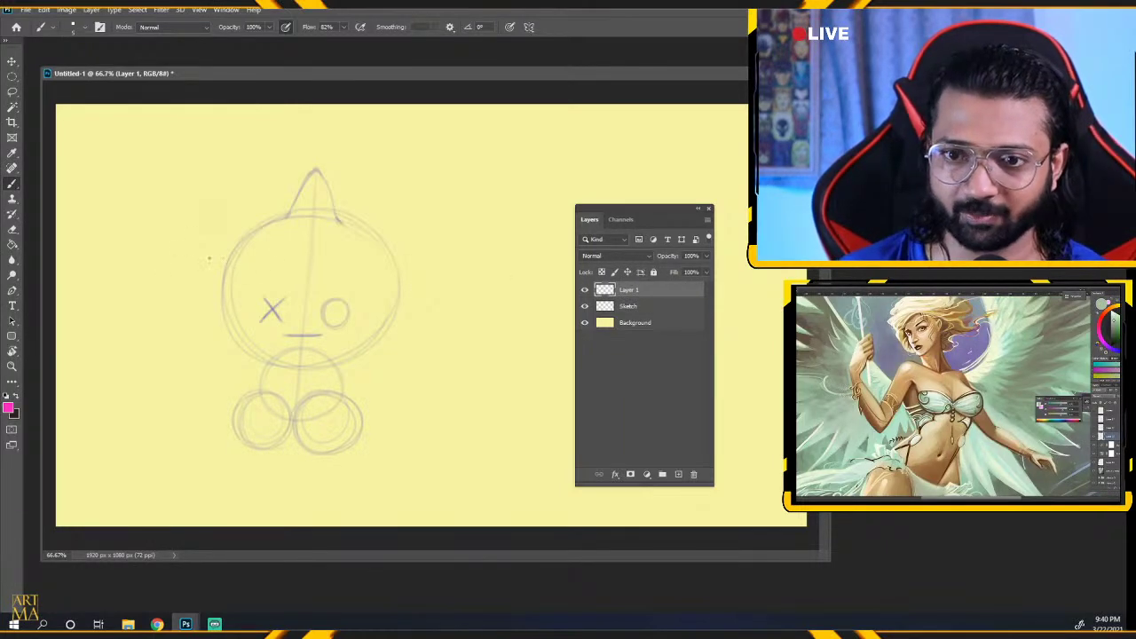
mouse_move(206, 268)
left_mouse_down()
mouse_move(229, 338)
mouse_move(191, 321)
left_mouse_up()
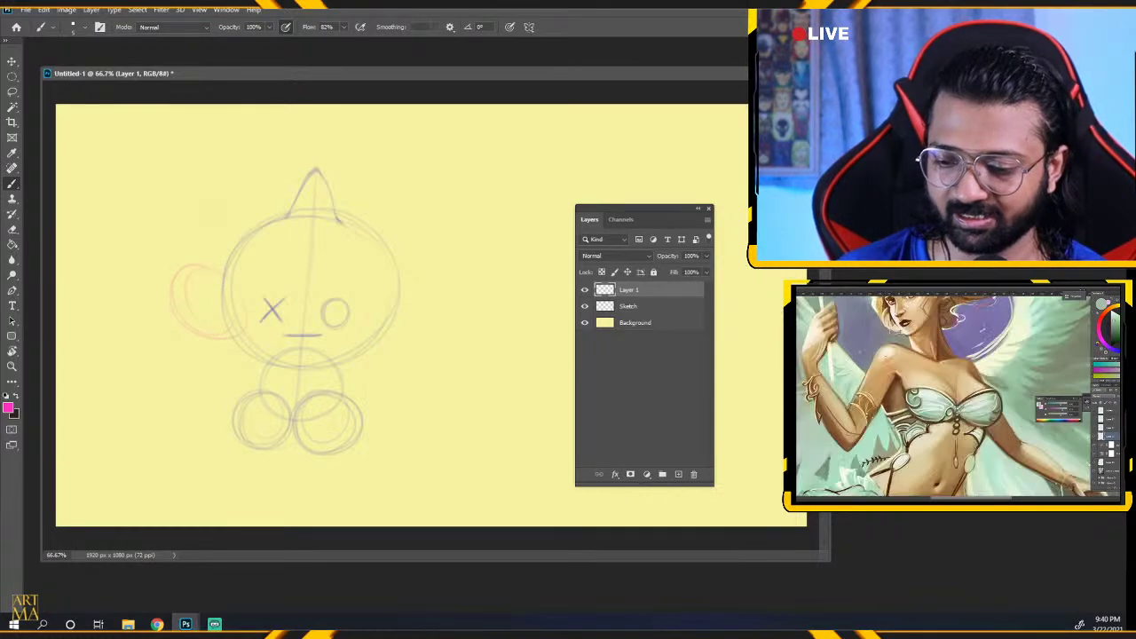
left_click_drag(211, 271, 216, 338)
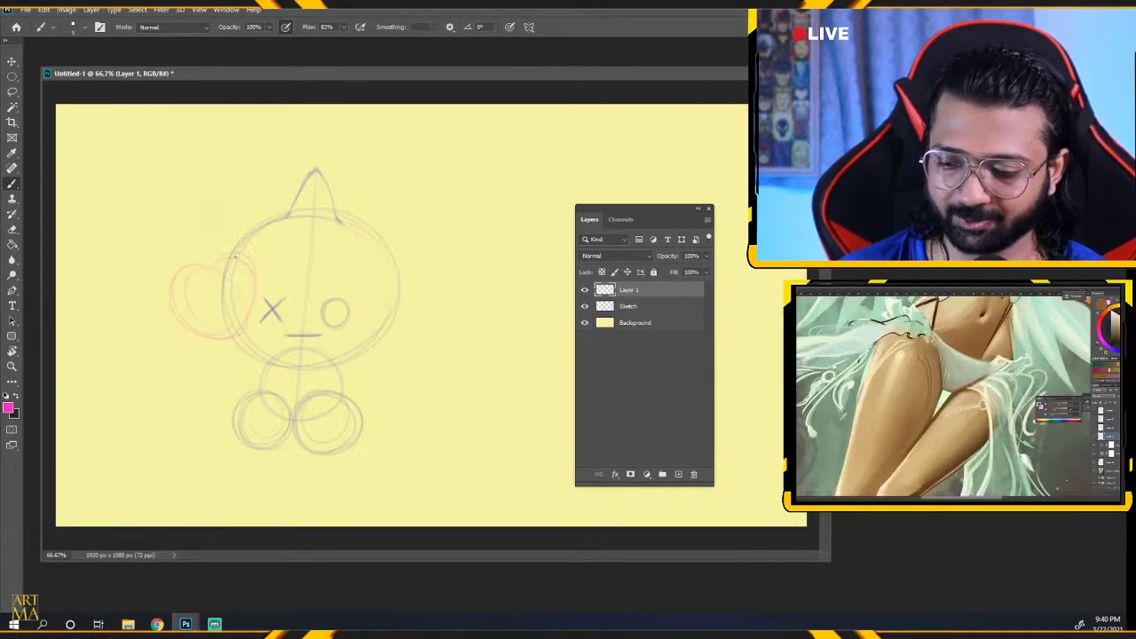
left_click_drag(251, 282, 231, 339)
left_click_drag(174, 300, 213, 339)
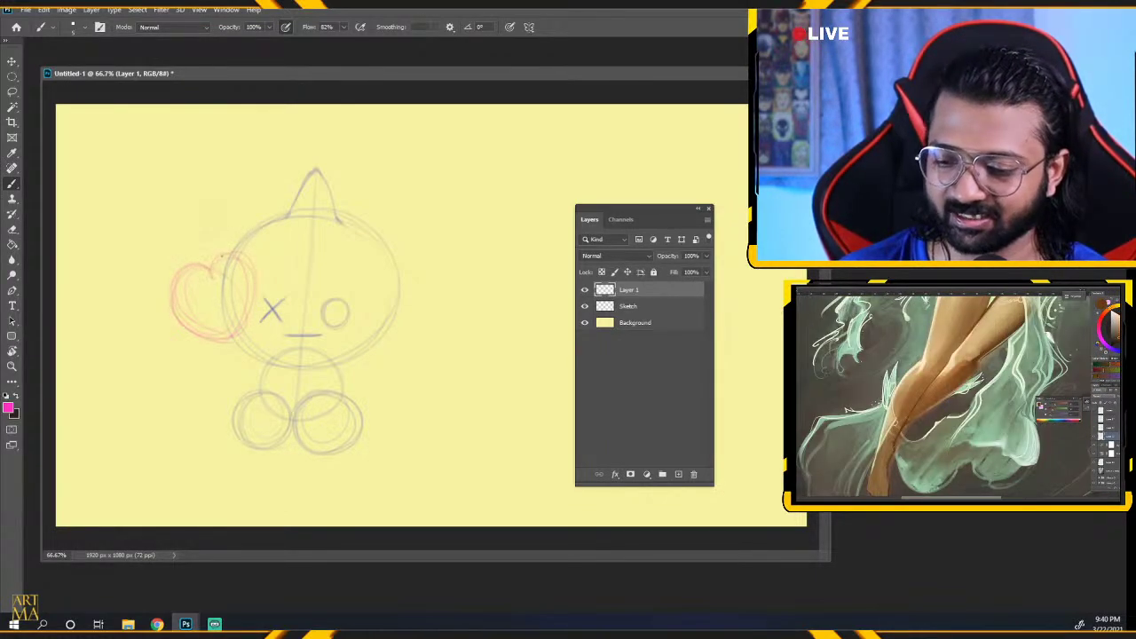
left_click_drag(225, 258, 251, 309)
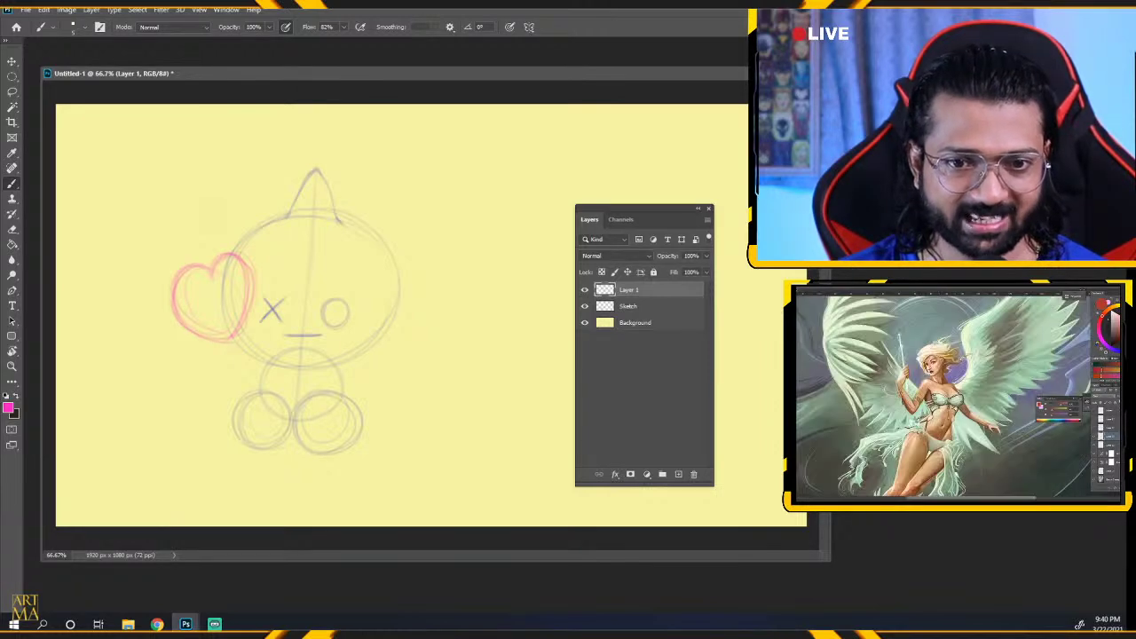
key("alt+Tab")
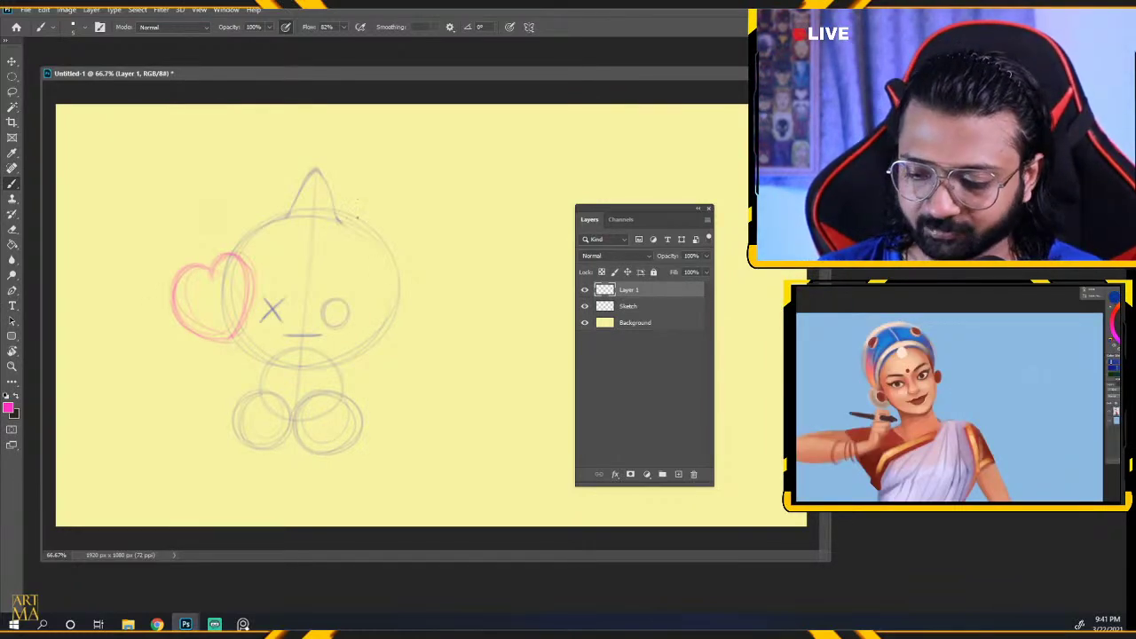
Hide and show Layer 1 repeatedly to compare the drawing with and without the heart, leaving it visible.
left_click(585, 290)
left_click(585, 290)
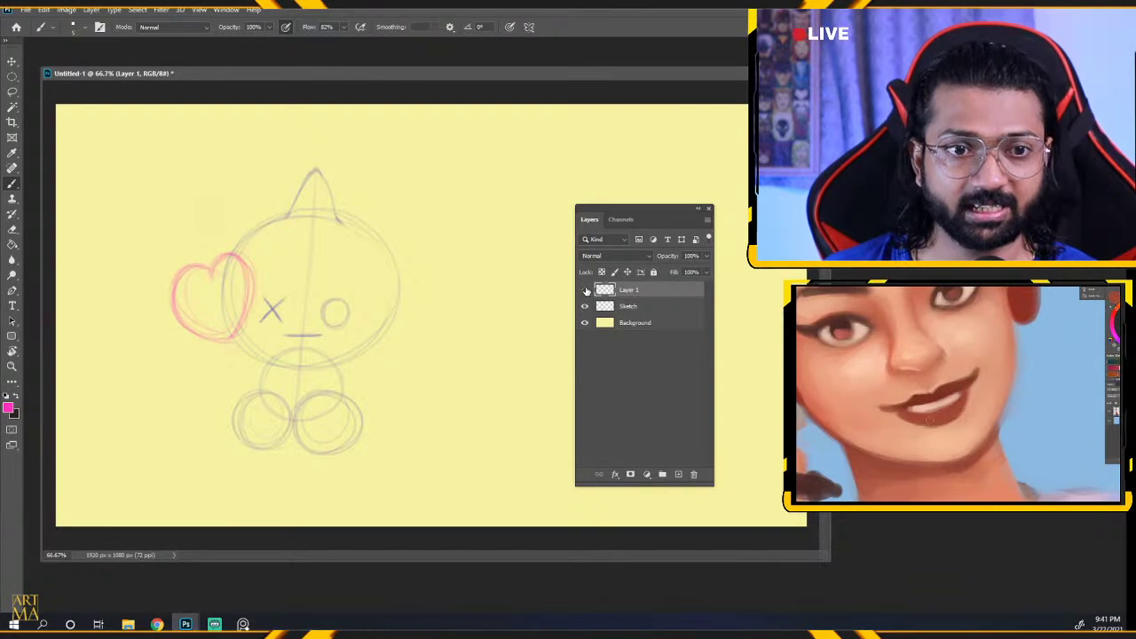
left_click(585, 290)
left_click(585, 290)
left_click(586, 290)
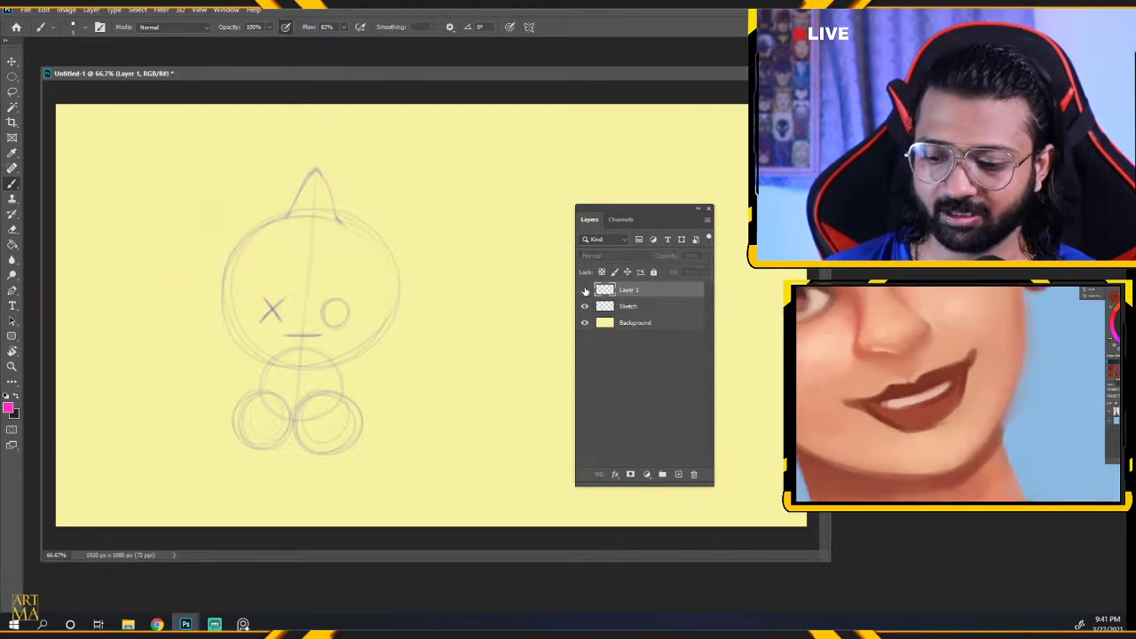
left_click(585, 290)
left_click(585, 290)
left_click(585, 290)
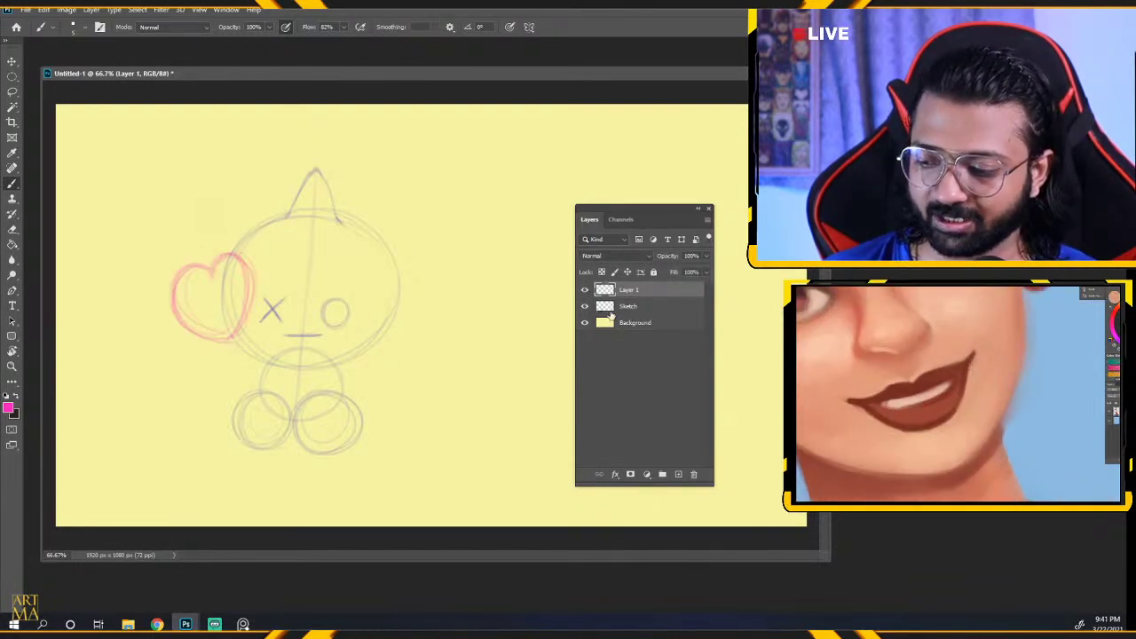
Hide and show the Sketch layer to view the heart without the character, leaving the layer visible.
left_click(585, 306)
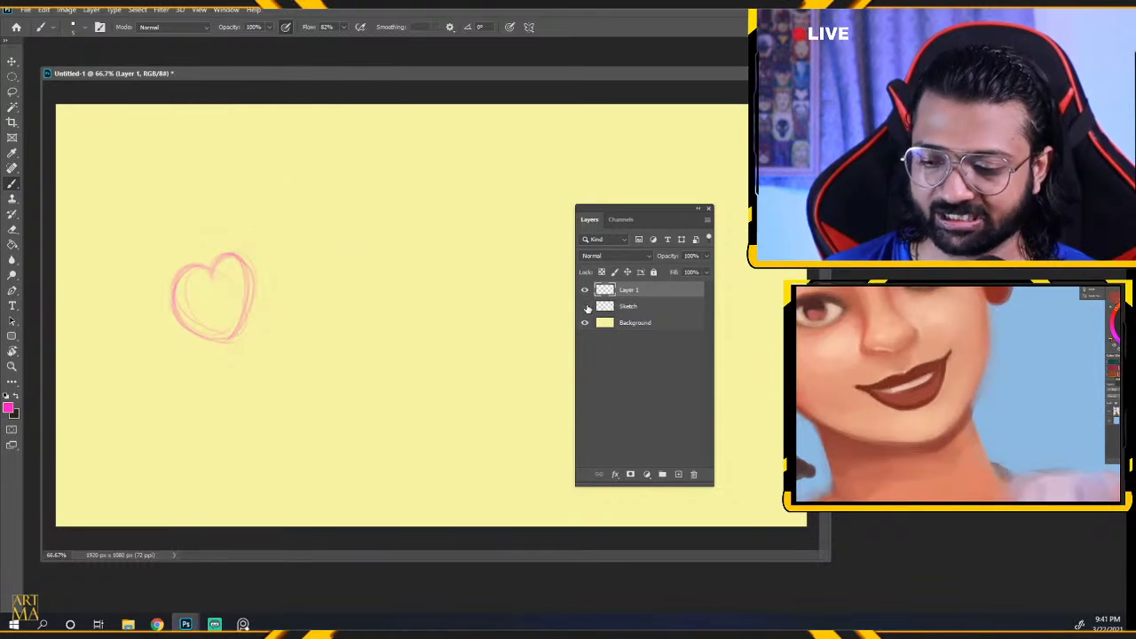
left_click(585, 307)
left_click(585, 307)
left_click(585, 306)
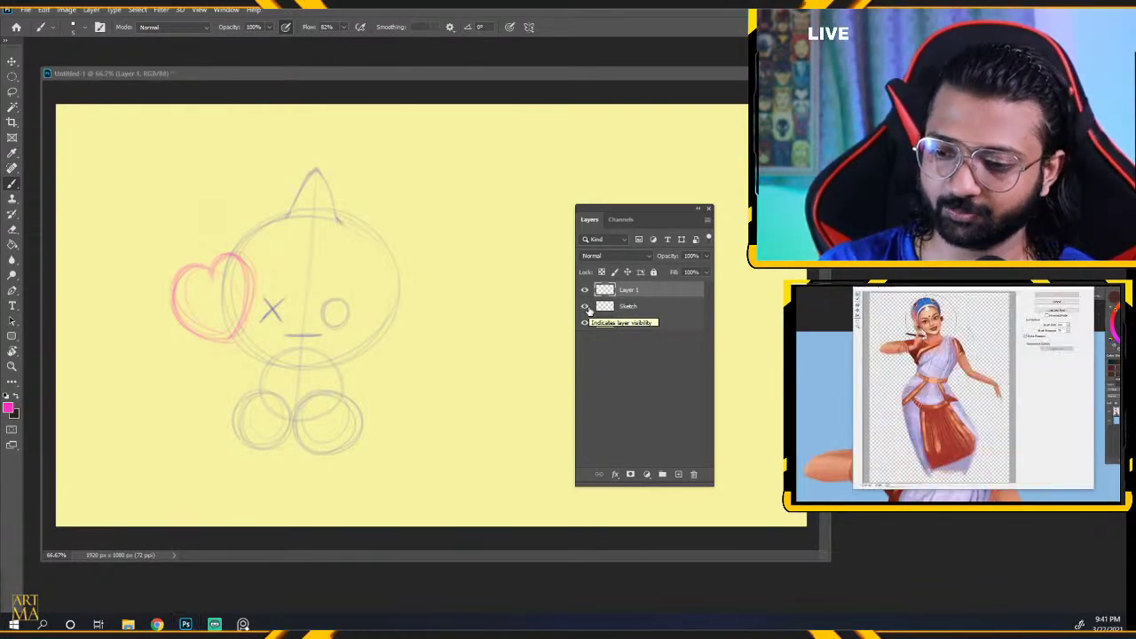
Move the heart on Layer 1 slightly down, independently of the character sketch, and return to the Brush tool.
left_click(601, 291)
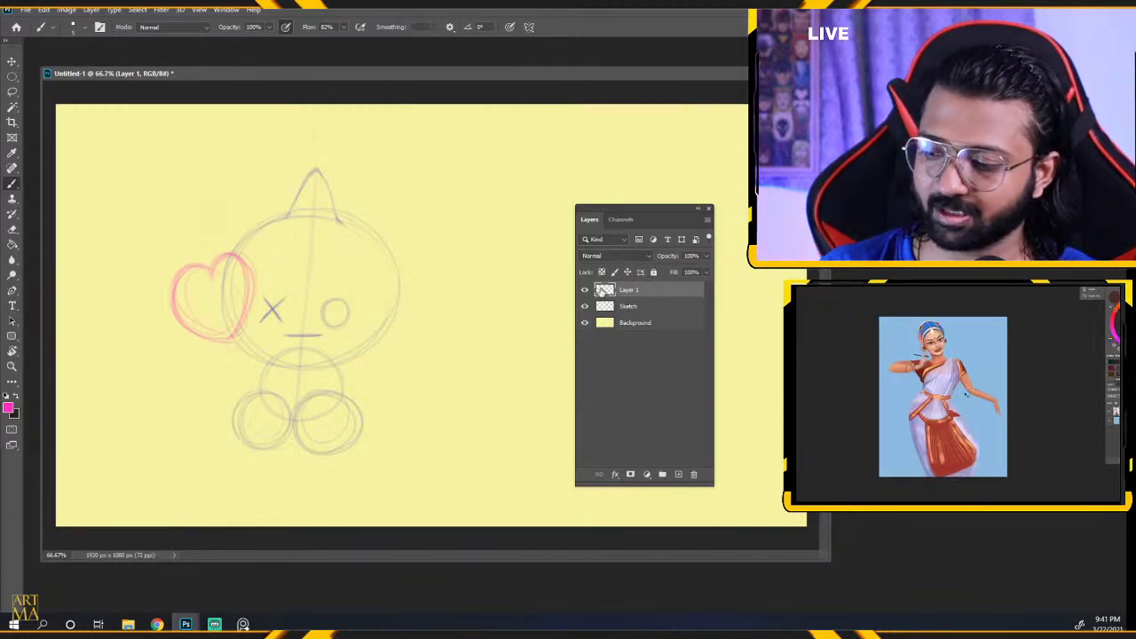
key("v")
mouse_move(233, 318)
left_mouse_down()
mouse_move(484, 251)
mouse_move(164, 377)
mouse_move(462, 233)
mouse_move(234, 346)
mouse_move(373, 273)
mouse_move(297, 295)
mouse_move(308, 290)
mouse_move(240, 341)
mouse_move(372, 271)
mouse_move(244, 319)
left_mouse_up()
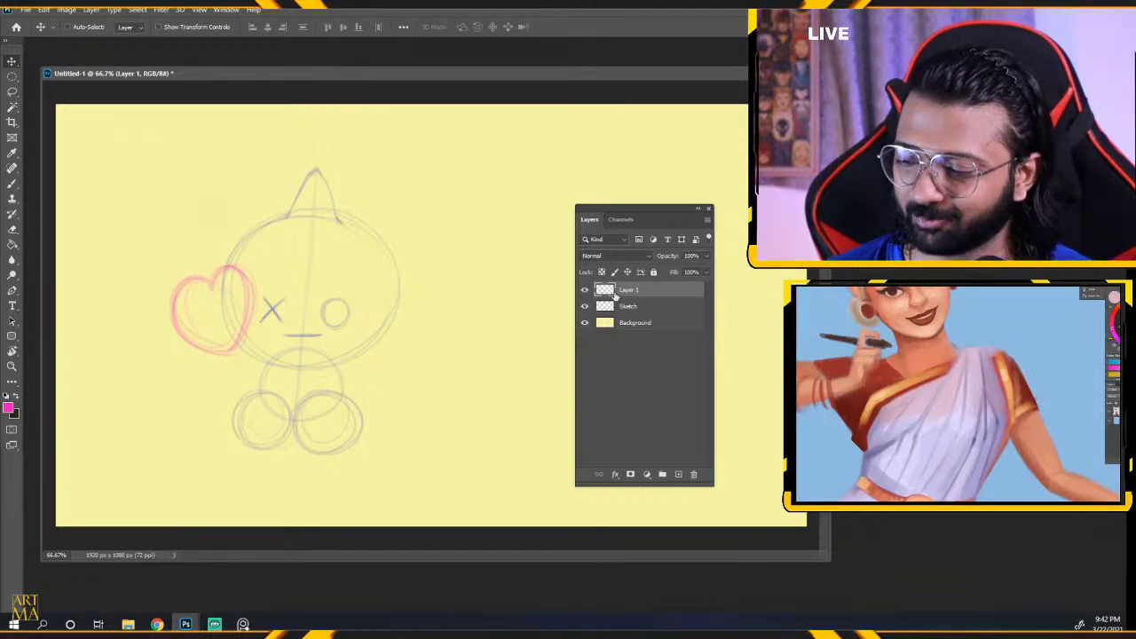
left_click(12, 184)
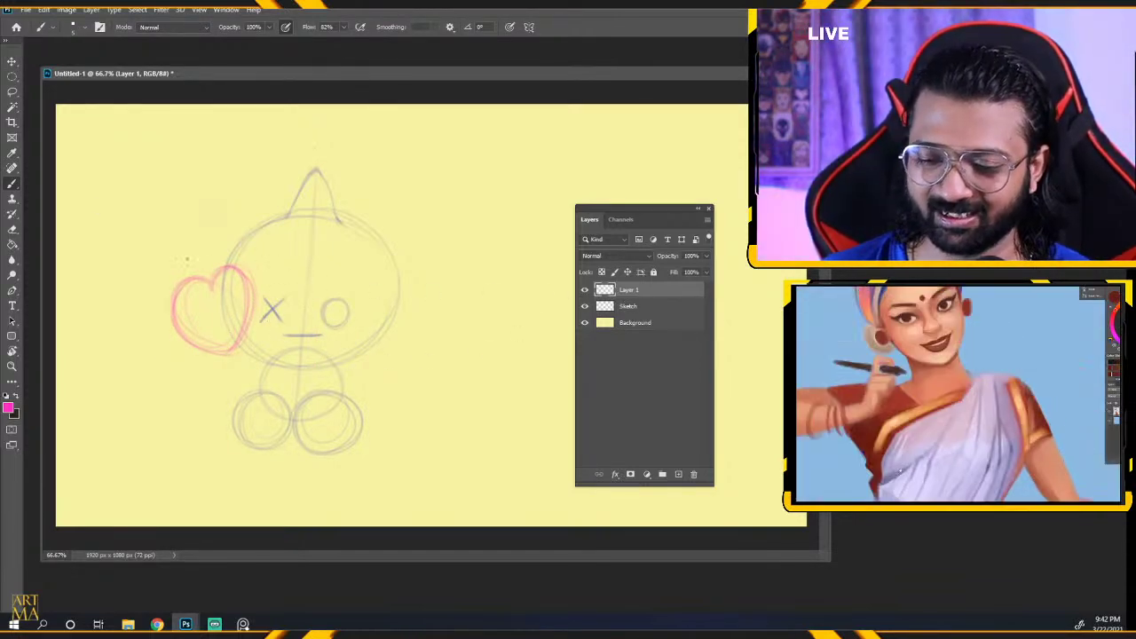
Scale the heart on Layer 1 down to about 85% with Free Transform and sketch a small pink triangular body beneath it.
key("ctrl+t")
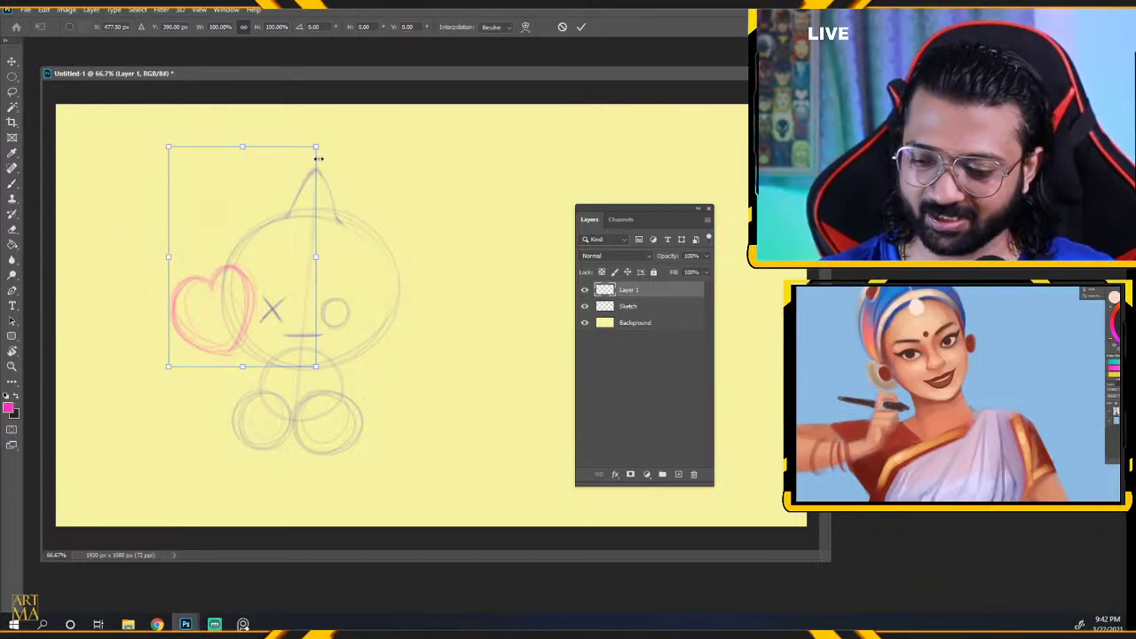
left_click_drag(318, 158, 296, 178)
left_click_drag(233, 269, 239, 260)
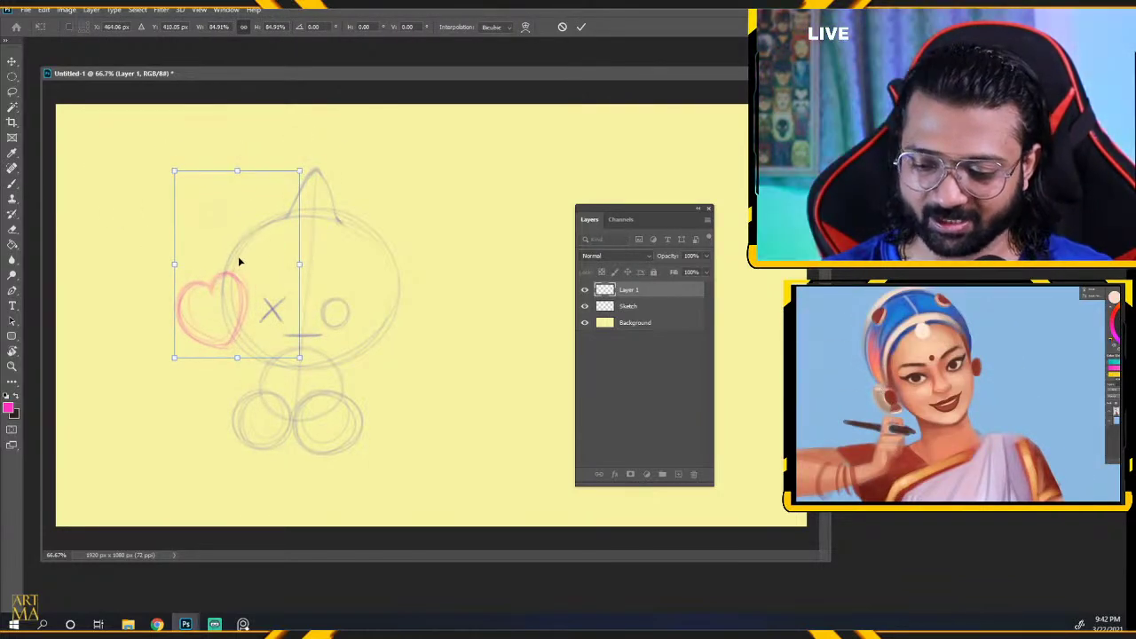
key("Return")
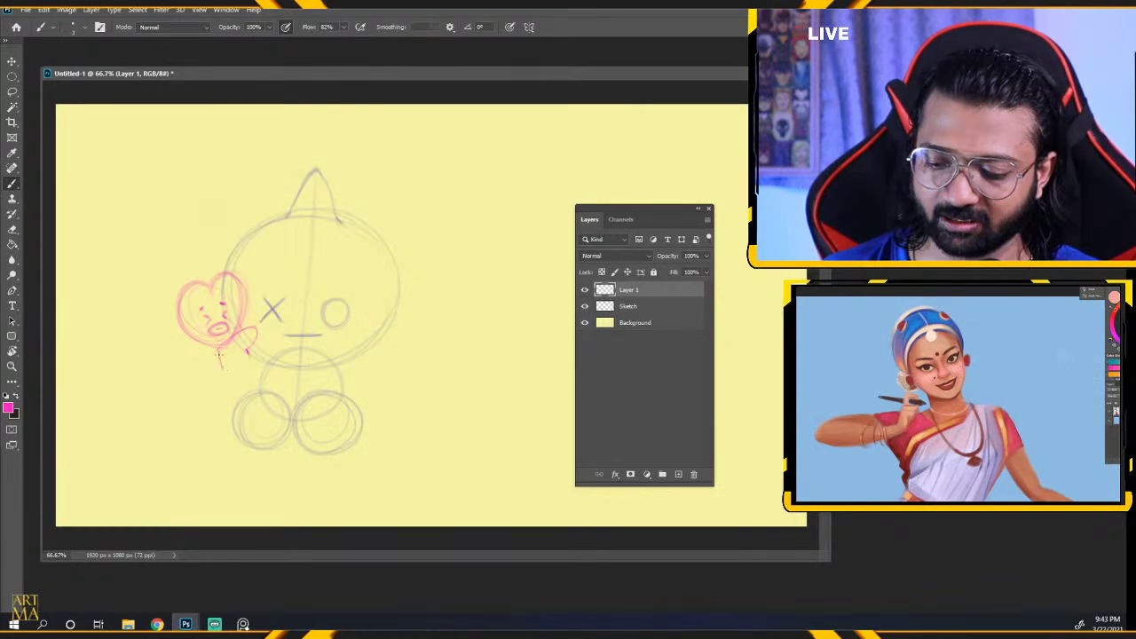
left_click_drag(219, 354, 228, 377)
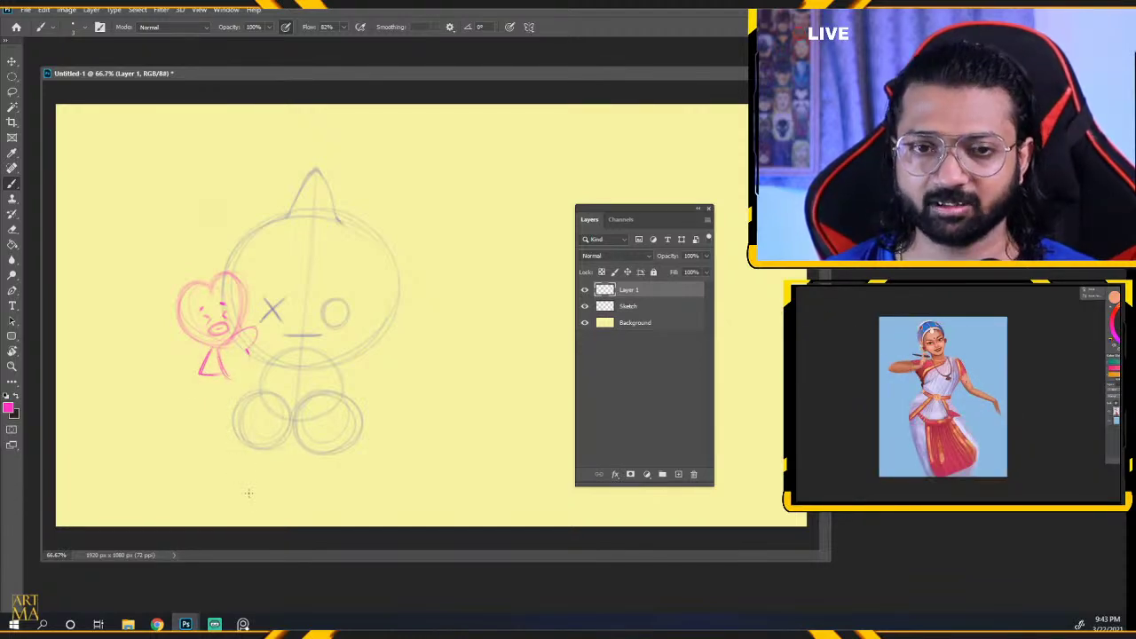
Hide and show Layer 1 and the Sketch layer in turn to compare the two drawings, leaving both visible.
left_click(585, 290)
left_click(585, 291)
left_click(585, 306)
left_click(585, 306)
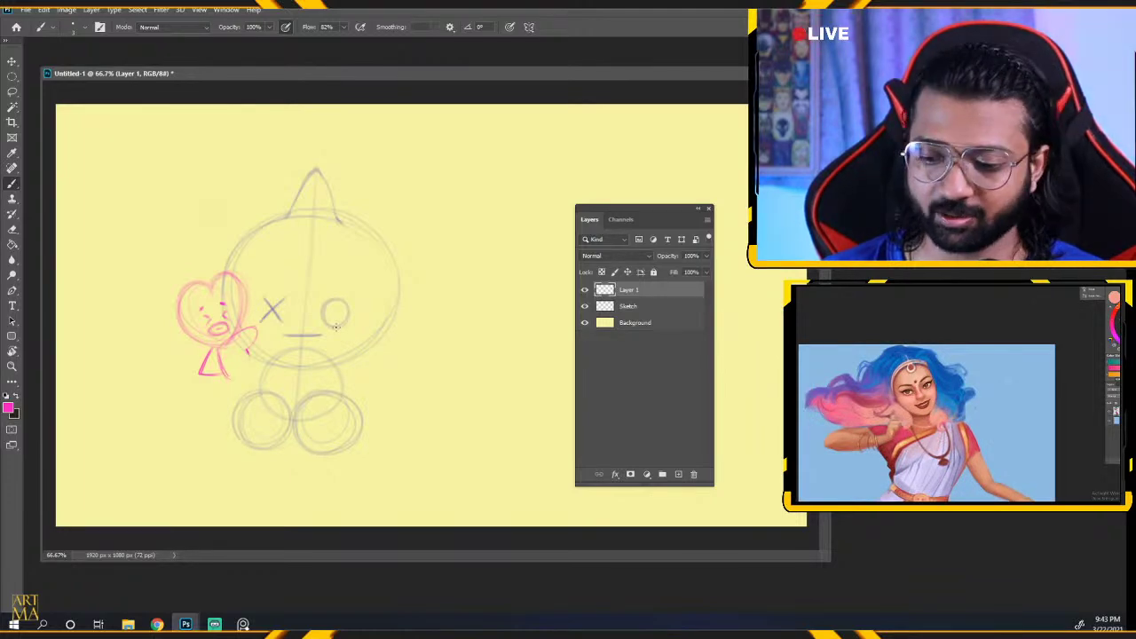
Change the foreground colour from pink to a dark blue.
left_click(13, 412)
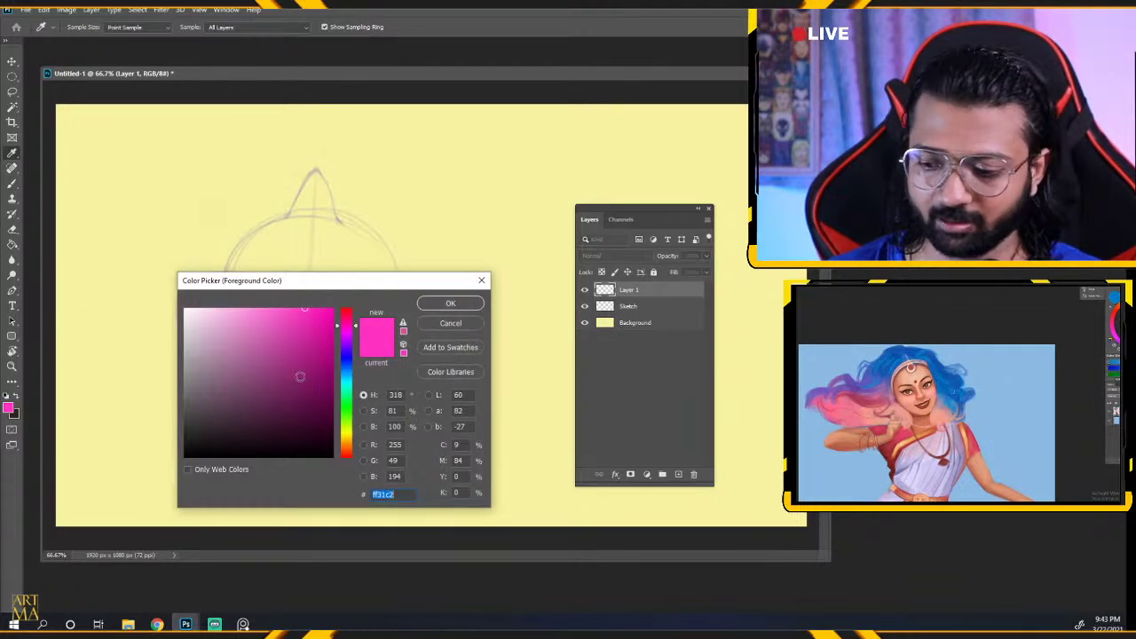
left_click_drag(325, 329, 325, 364)
left_click(450, 303)
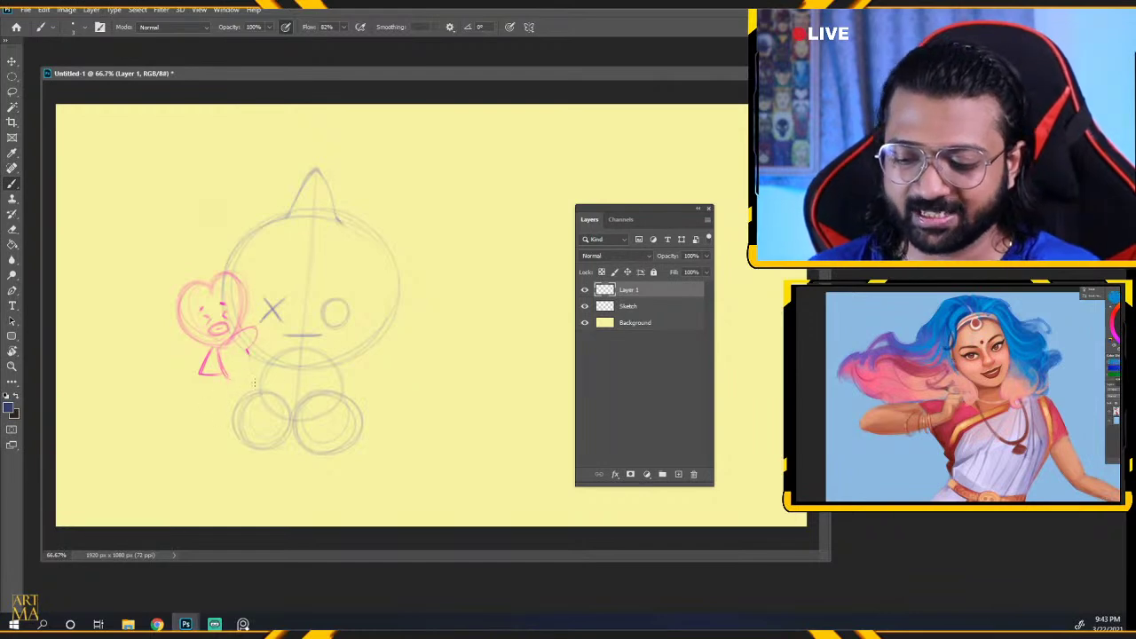
Toggle Layer 1 off and on, and add a new empty layer above it for a third character.
left_click(585, 290)
left_click(585, 290)
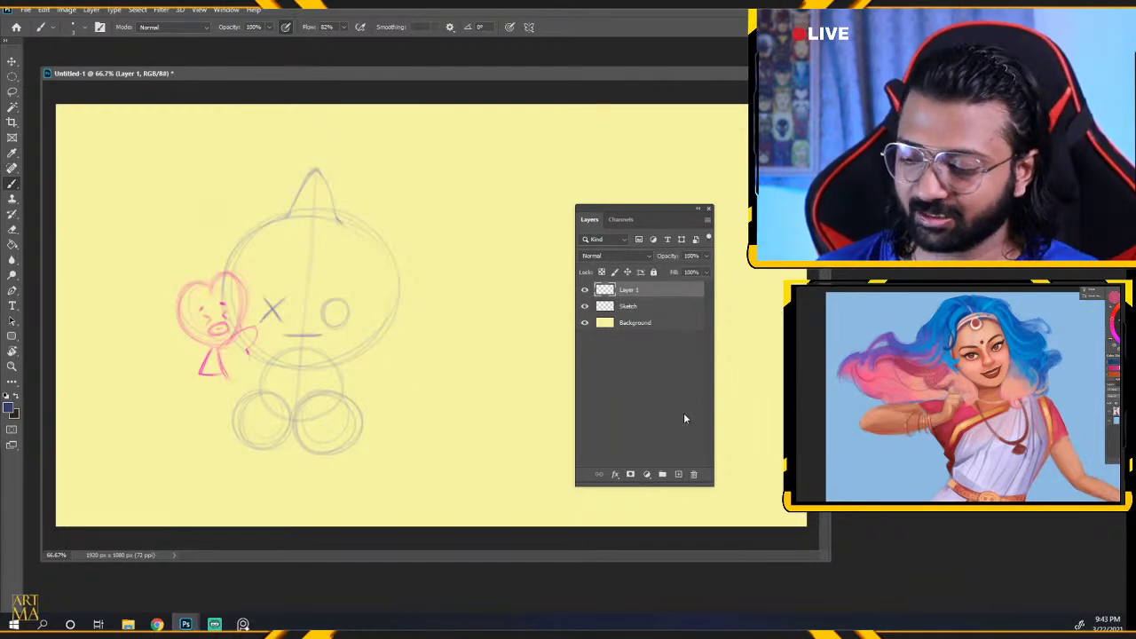
left_click(678, 474)
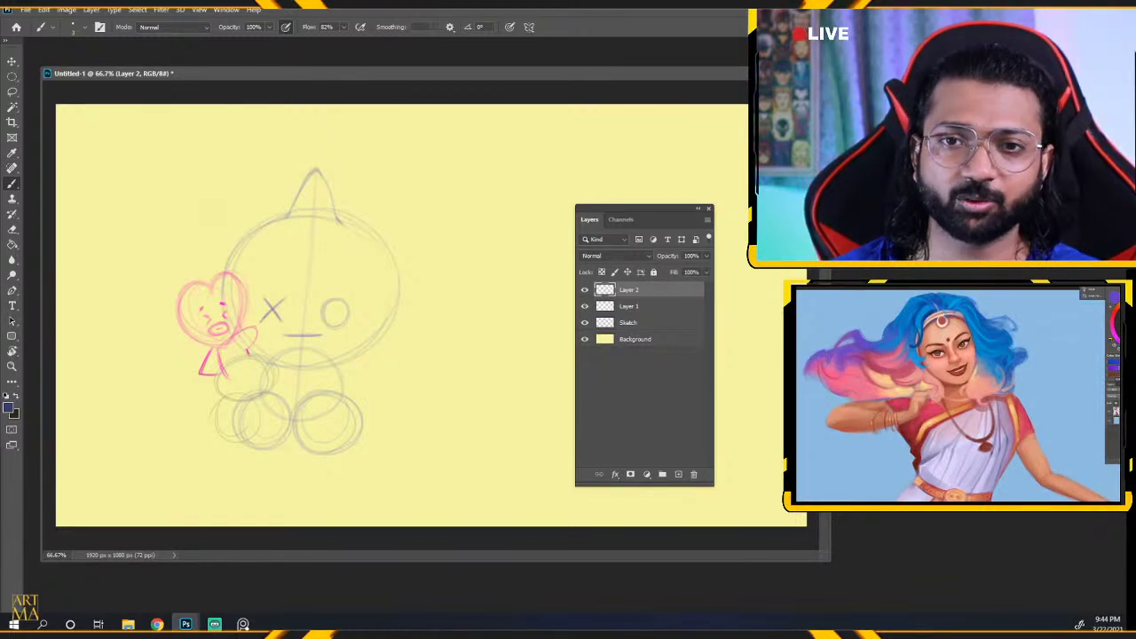
Hide and show Layer 2 to check the rough small character, and sketch small ovals for its hand and foot.
key("alt+Tab")
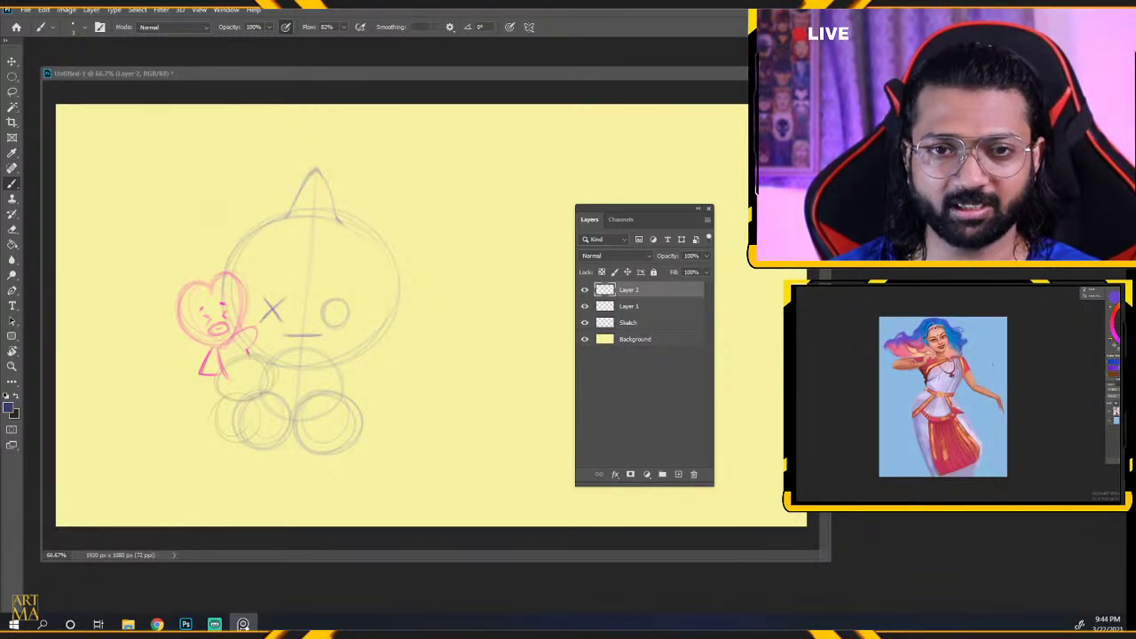
key("alt+Tab")
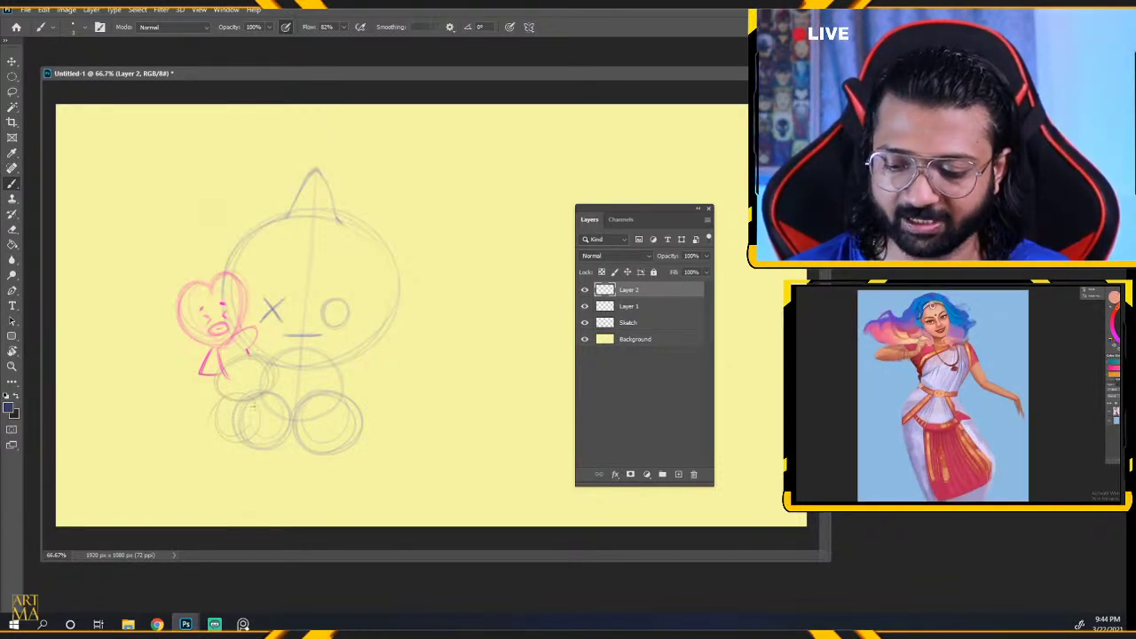
left_click(585, 290)
left_click(585, 290)
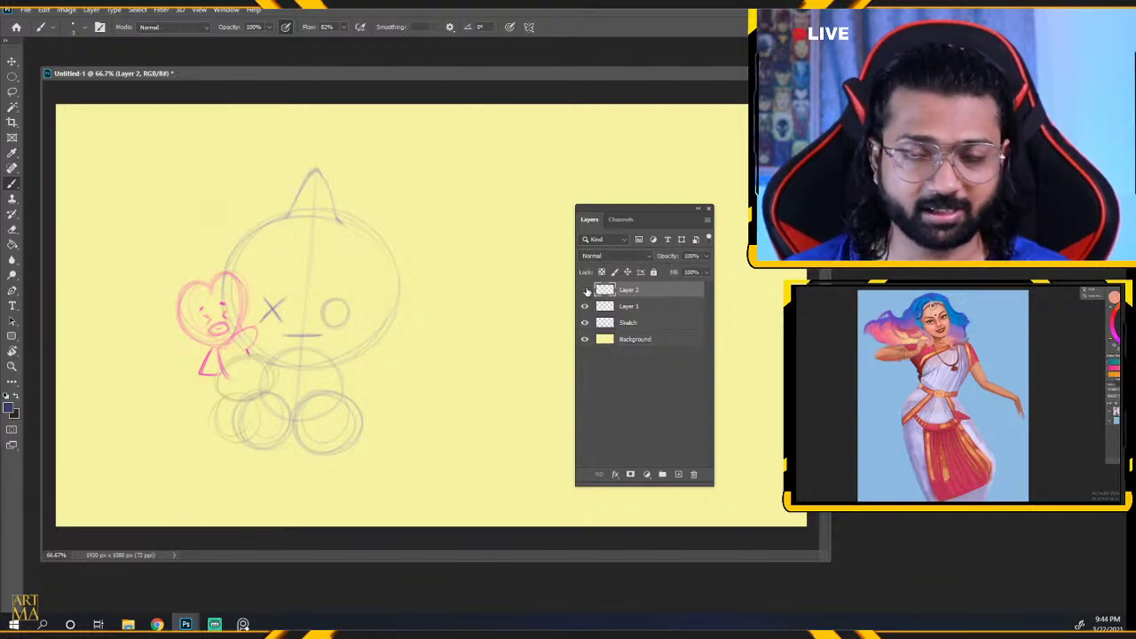
left_click(585, 290)
left_click(586, 290)
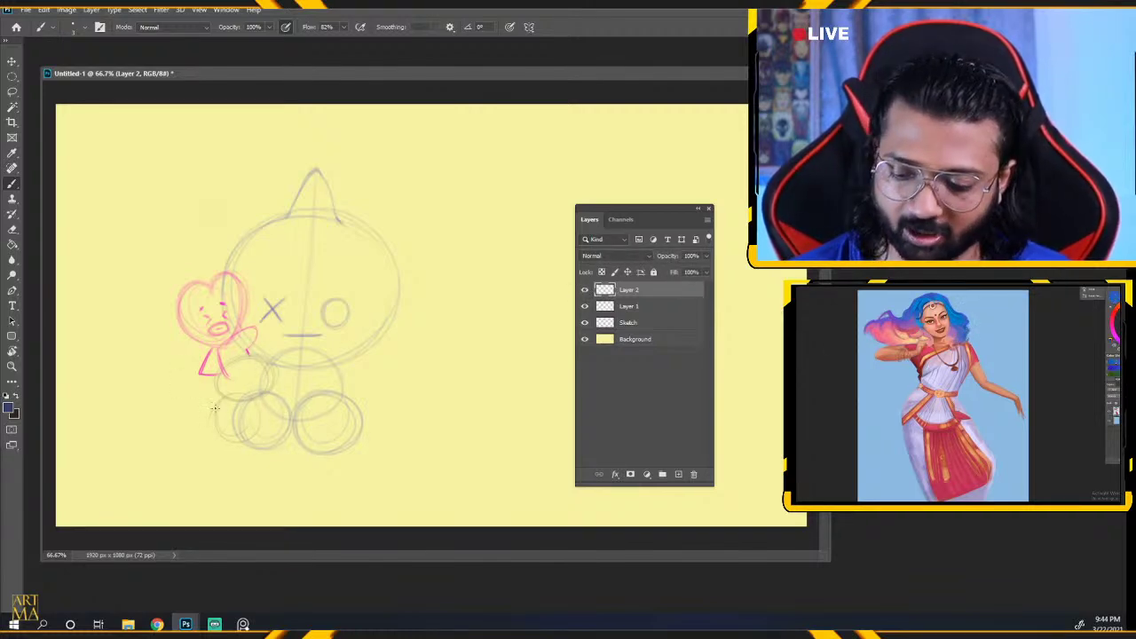
left_click_drag(214, 408, 227, 433)
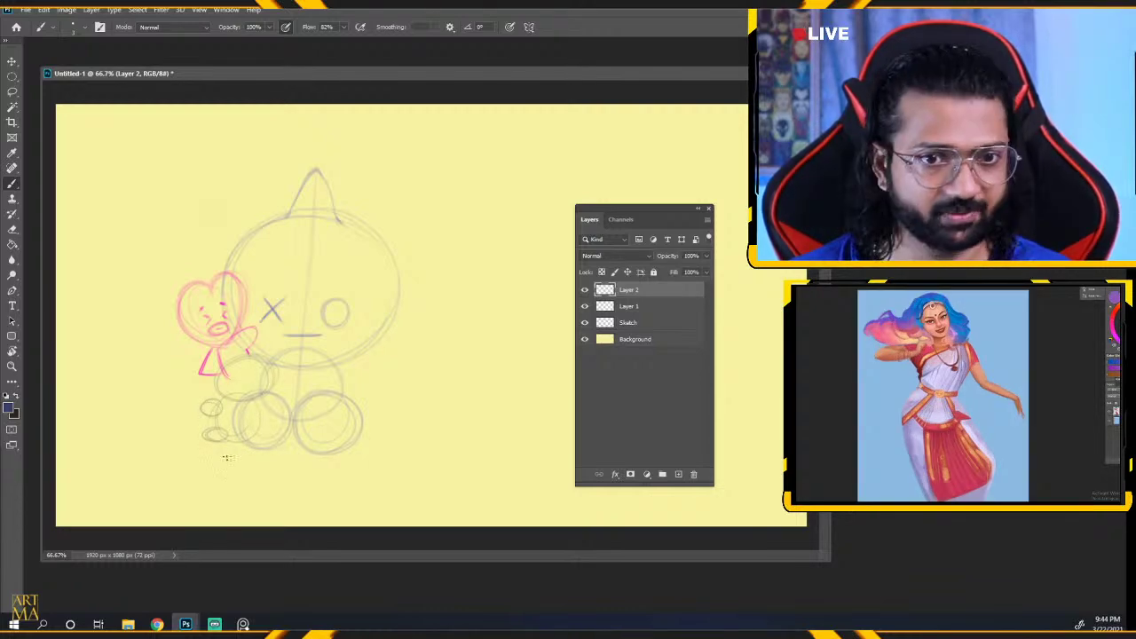
Outline the small character's head on Layer 2 with dark blue scalloped, fluffy curves over the rough circle at 200% zoom.
key("ctrl+plus")
left_click_drag(256, 360, 345, 344)
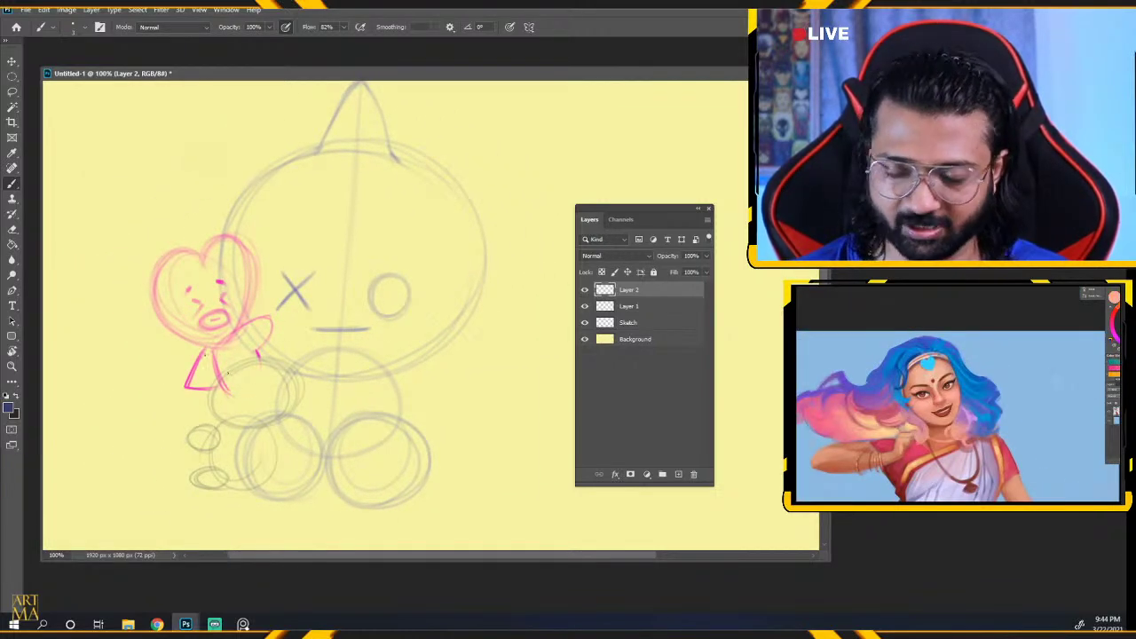
key("ctrl+plus")
left_click_drag(216, 421, 442, 294)
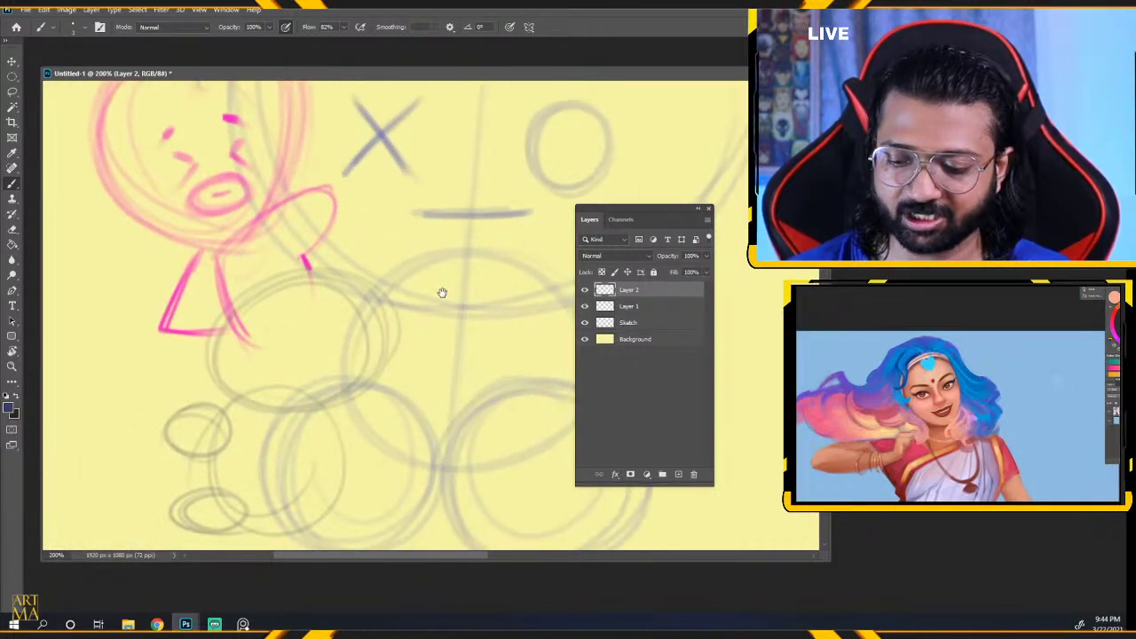
left_click_drag(225, 305, 210, 345)
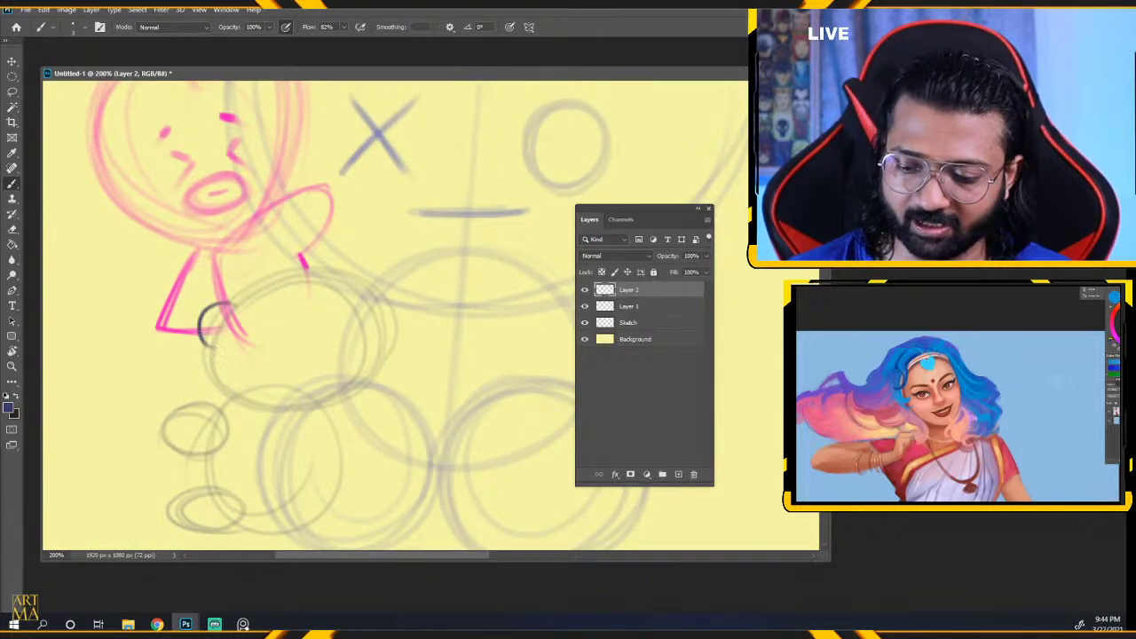
mouse_move(236, 306)
left_mouse_down()
mouse_move(271, 264)
mouse_move(304, 277)
left_mouse_up()
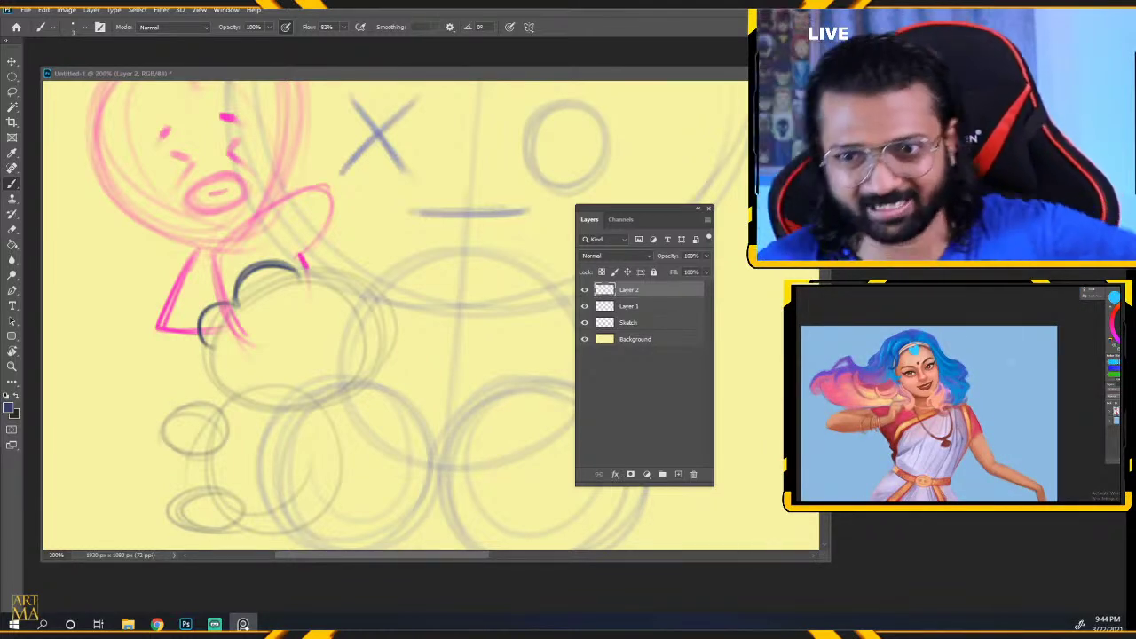
left_click(211, 353)
left_click_drag(213, 354, 222, 395)
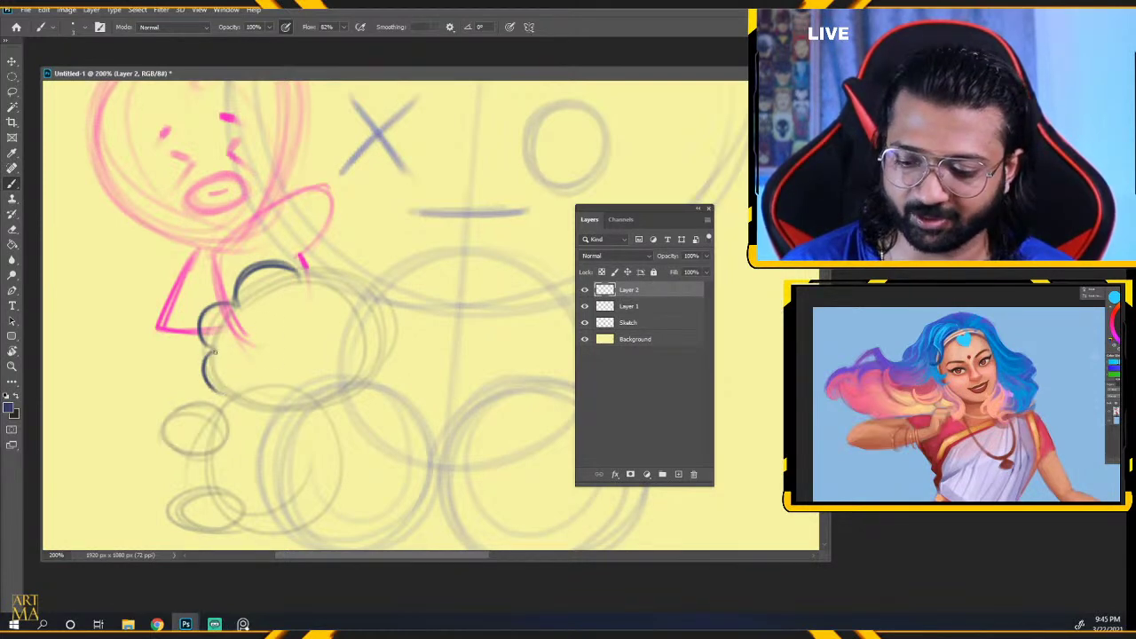
mouse_move(300, 282)
left_mouse_down()
mouse_move(357, 319)
mouse_move(380, 295)
mouse_move(366, 300)
mouse_move(365, 353)
left_mouse_up()
left_click_drag(373, 300, 370, 346)
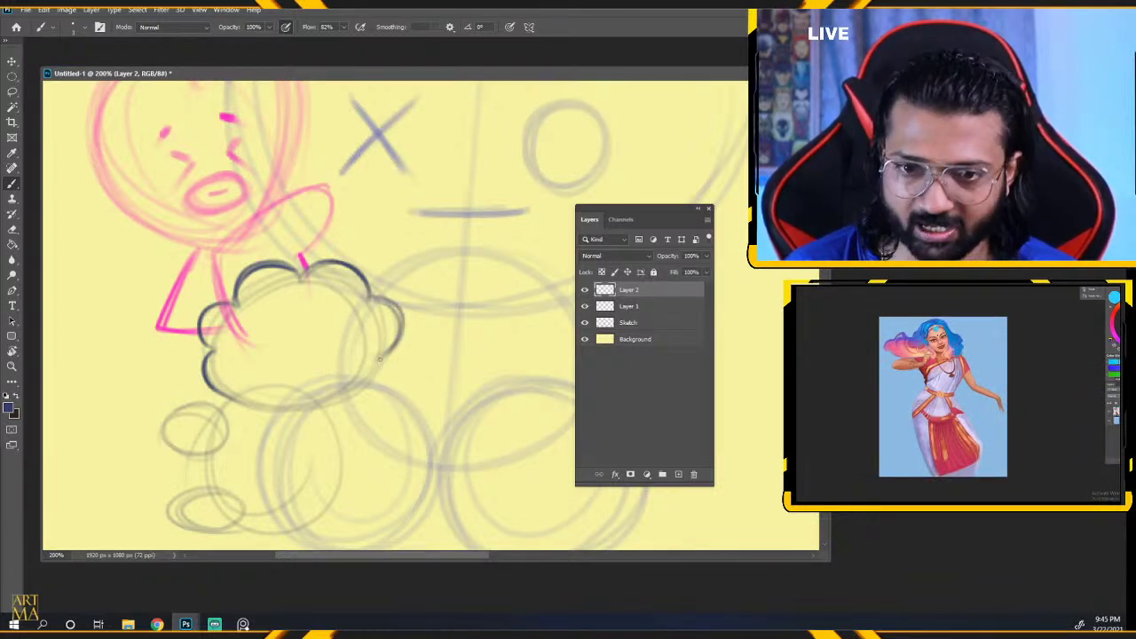
left_click_drag(383, 358, 368, 395)
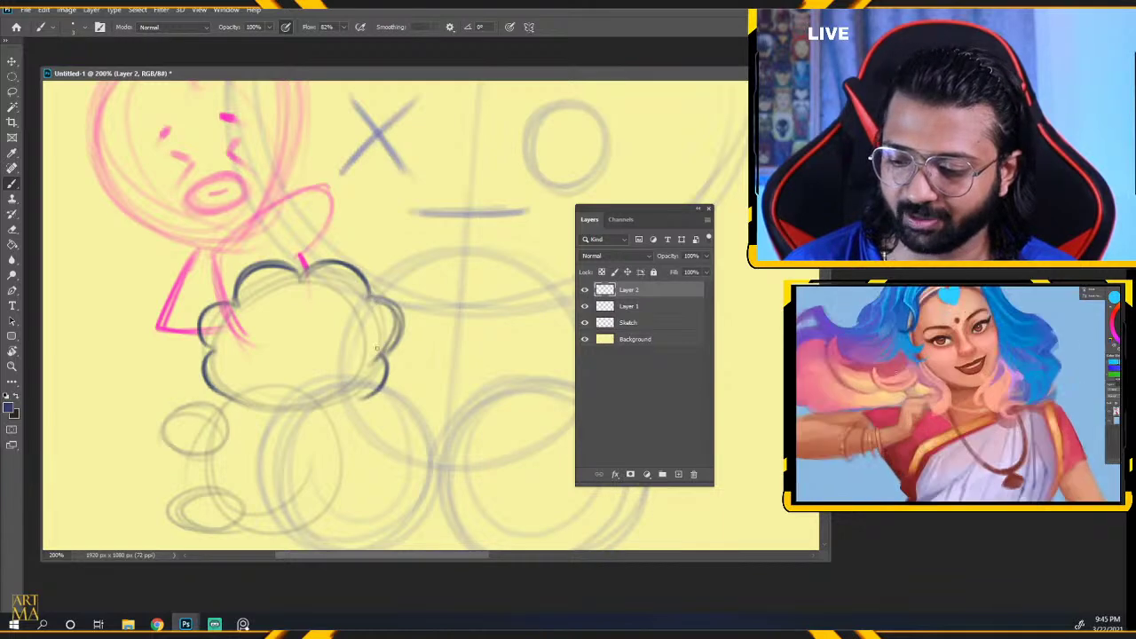
Draw the small character's face with two solid round eyes, short eyebrows, a nose and a smiling mouth.
left_click(271, 351)
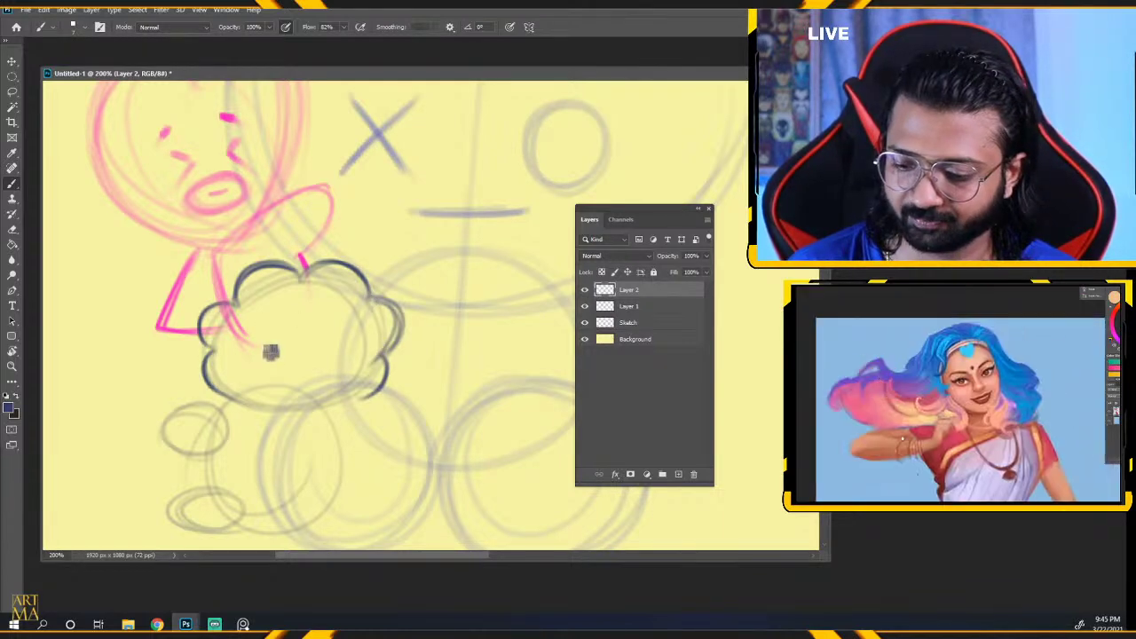
left_click(270, 352)
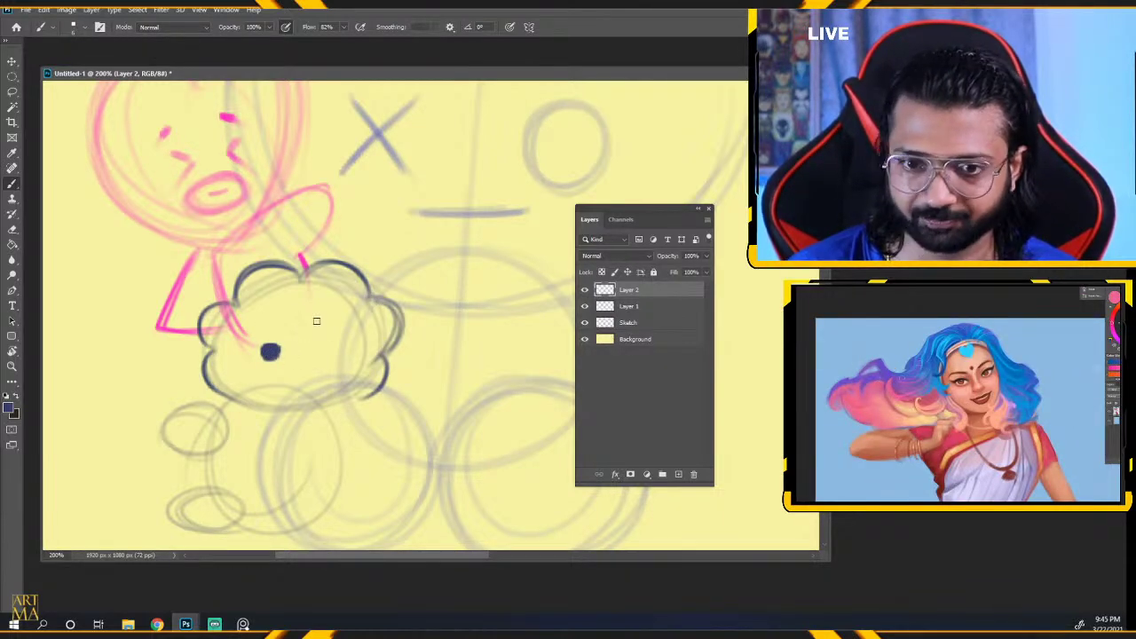
left_click(310, 351)
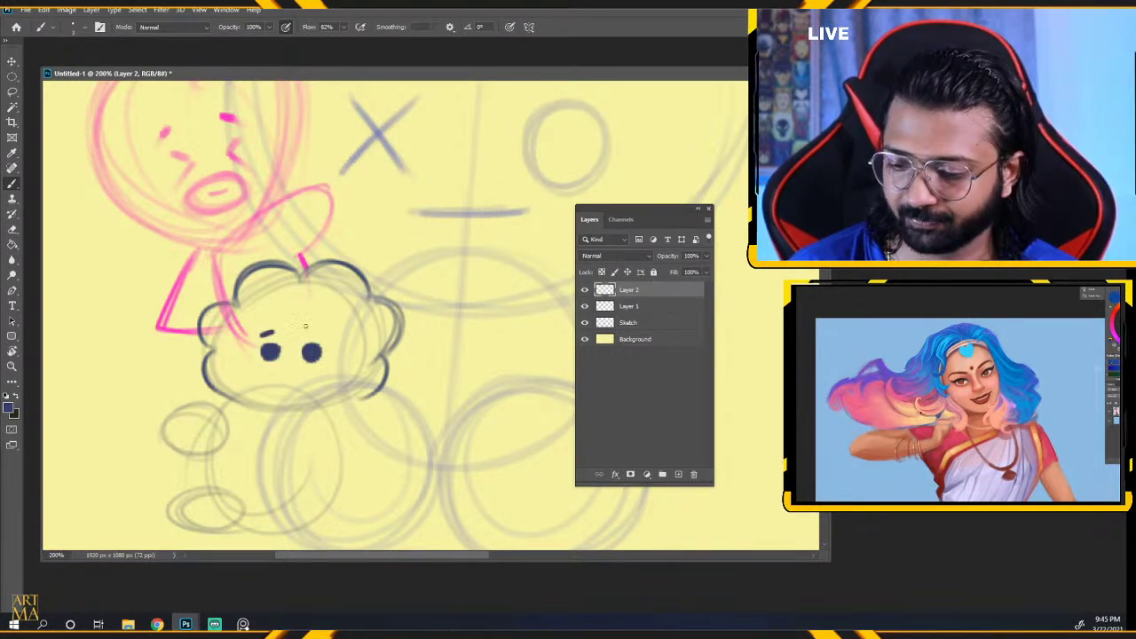
left_click_drag(303, 329, 317, 334)
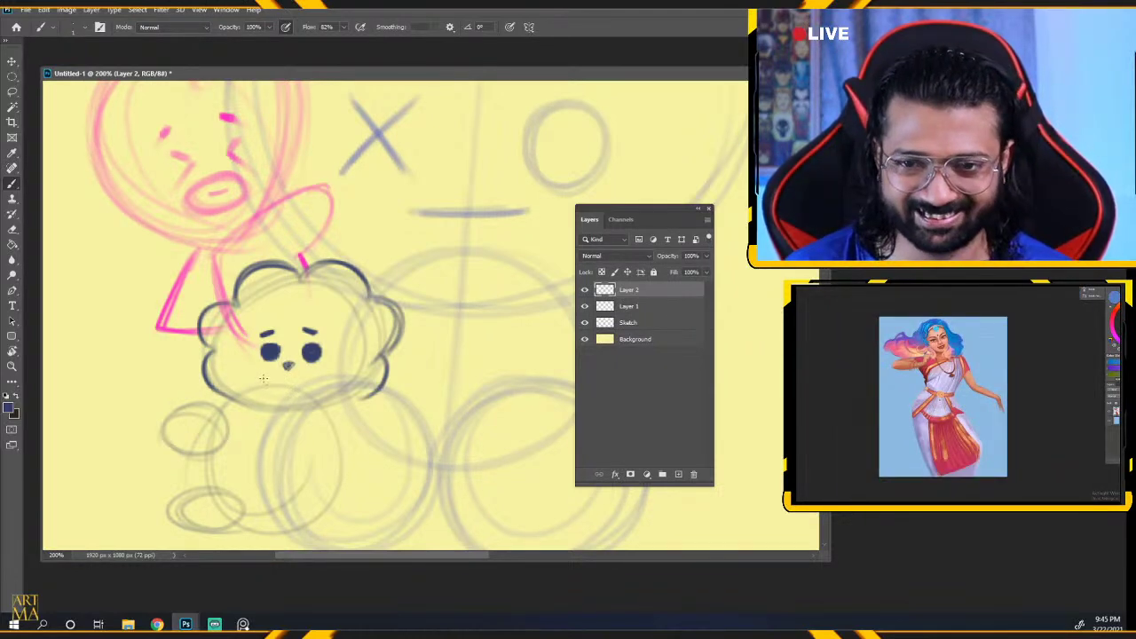
left_click_drag(268, 375, 291, 372)
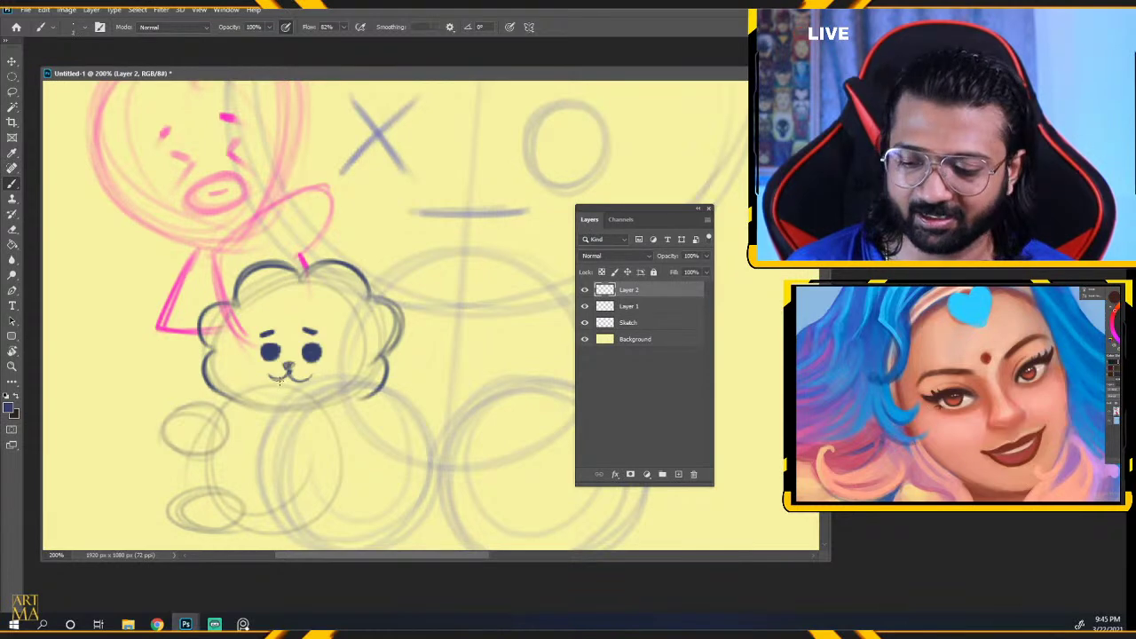
left_click_drag(279, 380, 353, 404)
Close the bottom of the head with a straight line and draw a triangular scarf below it.
left_click_drag(238, 403, 353, 404)
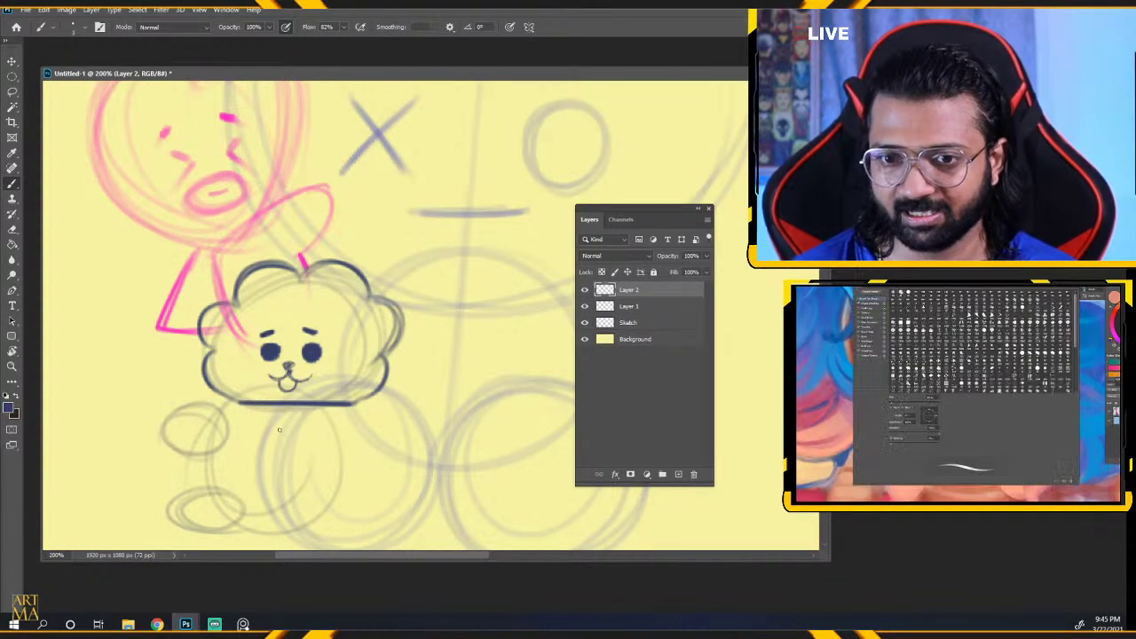
left_click_drag(242, 407, 286, 444)
key("ctrl+z")
left_click_drag(349, 406, 286, 444)
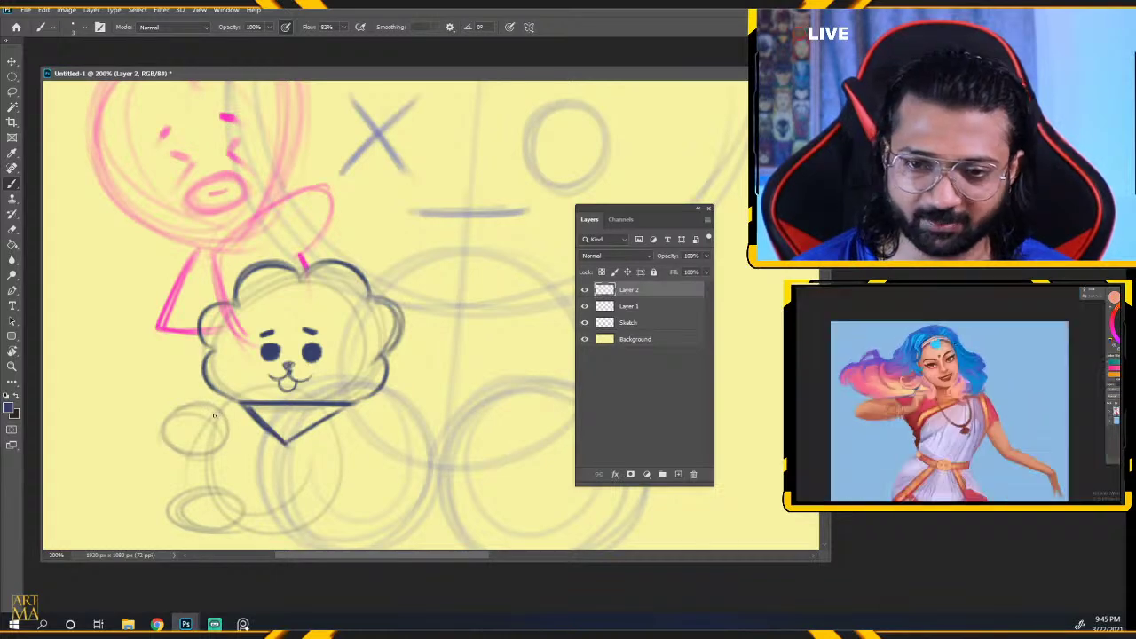
Outline the small character's rounded arm and the side of its body below the head.
mouse_move(235, 404)
left_mouse_down()
mouse_move(220, 419)
mouse_move(210, 490)
left_mouse_up()
mouse_move(197, 410)
left_mouse_down()
mouse_move(186, 455)
mouse_move(198, 420)
mouse_move(169, 439)
mouse_move(229, 422)
mouse_move(172, 416)
left_mouse_up()
key("ctrl+z")
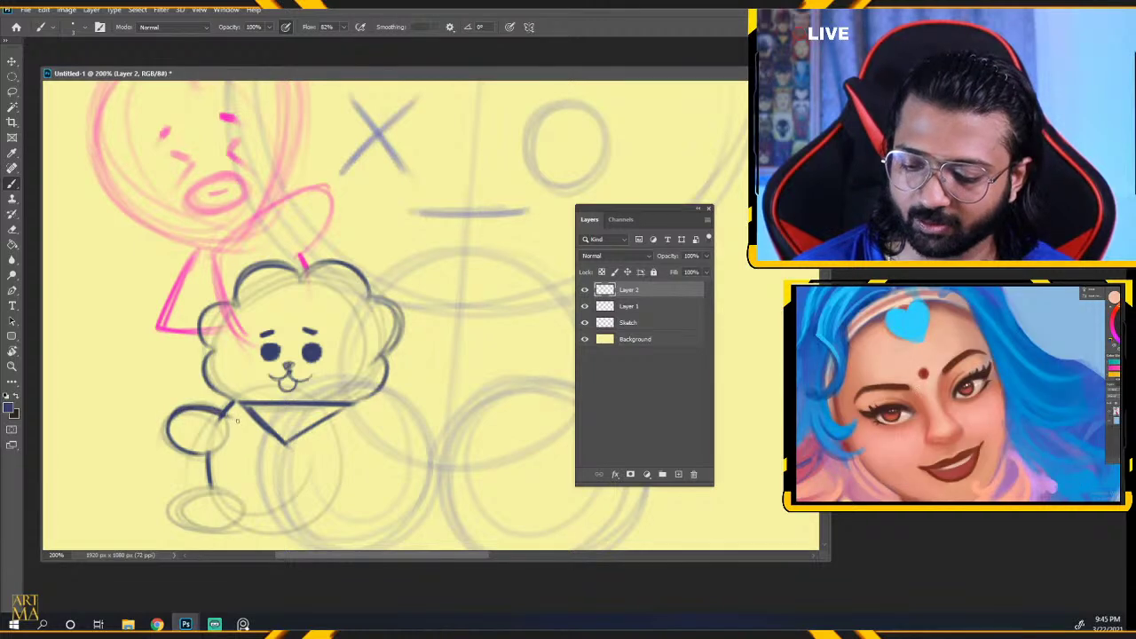
Outline the small character's rounded foot and the base of its body, ending with a small circle for the other foot.
left_click_drag(210, 489, 218, 538)
key("ctrl+z")
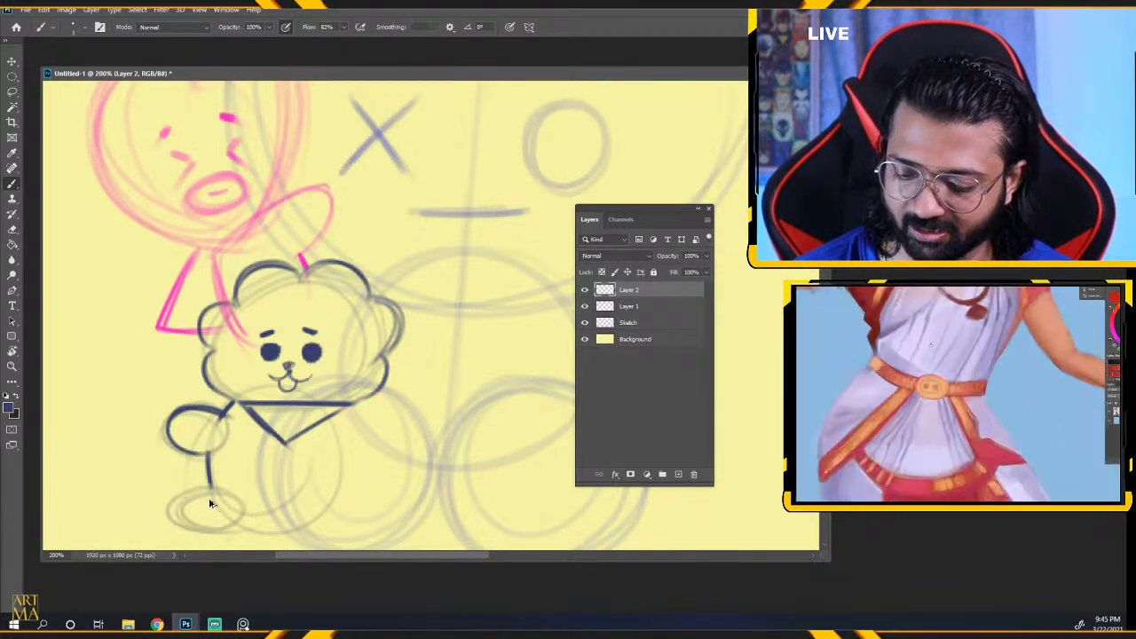
mouse_move(210, 488)
left_mouse_down()
mouse_move(185, 531)
mouse_move(274, 531)
left_mouse_up()
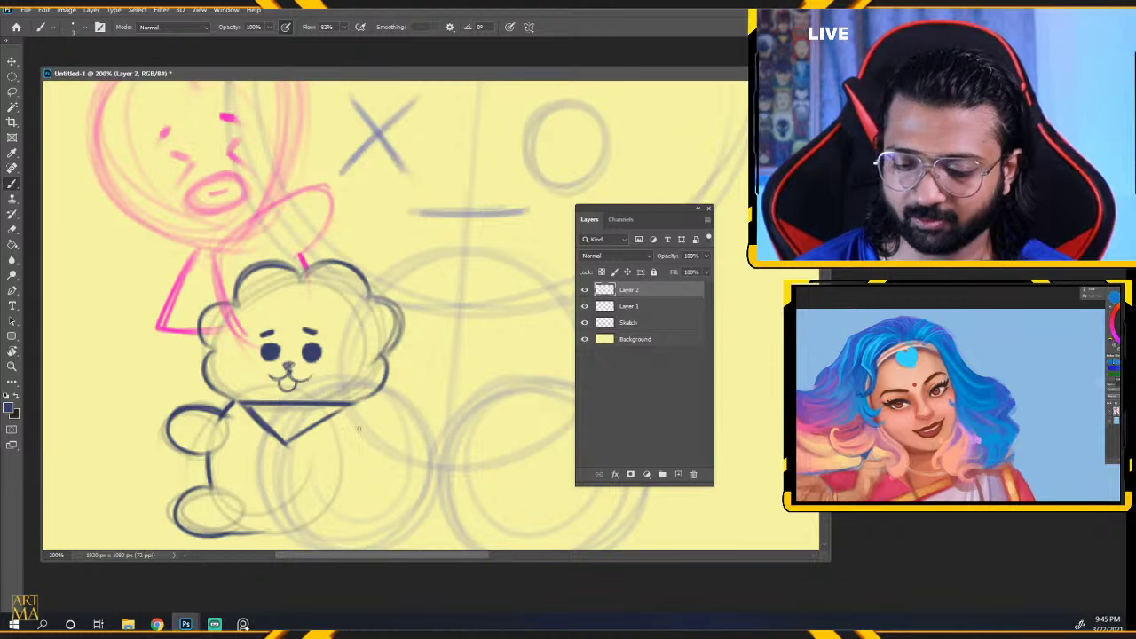
left_click_drag(358, 429, 367, 275)
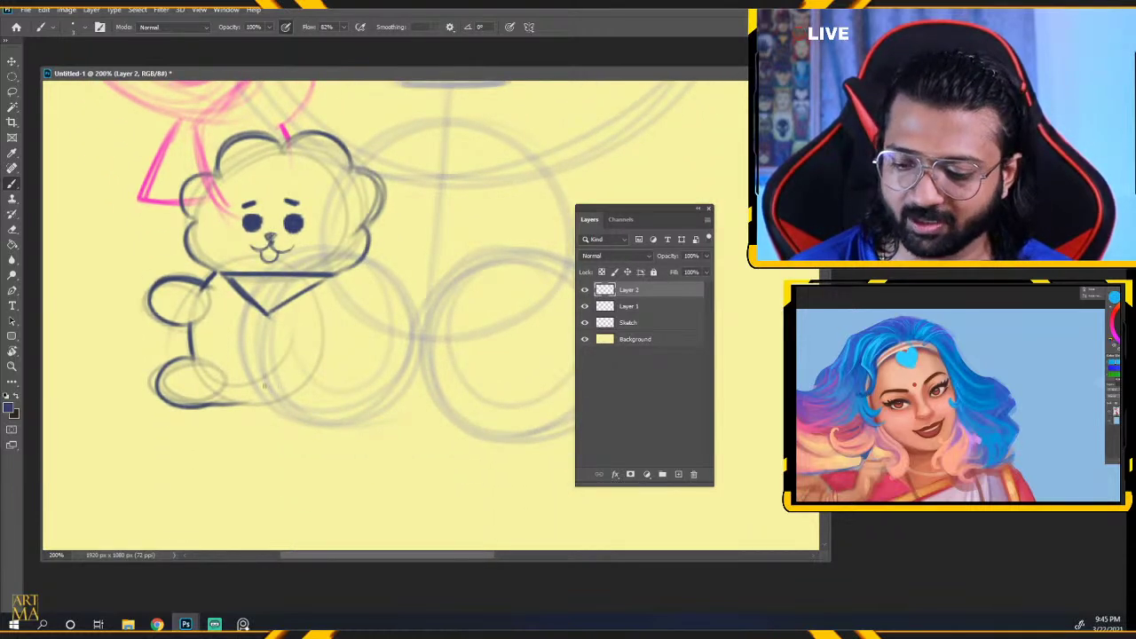
mouse_move(265, 369)
left_mouse_down()
mouse_move(272, 396)
mouse_move(250, 405)
mouse_move(270, 402)
left_mouse_up()
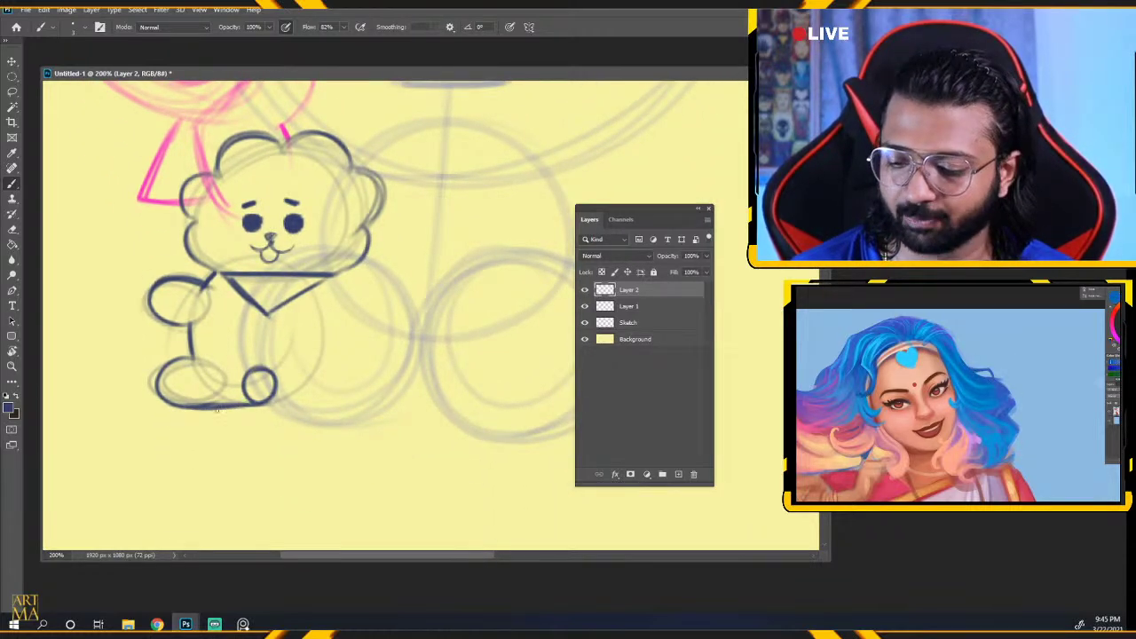
Draw a small spiral curl on the small character's forehead above the eyebrows.
mouse_move(410, 297)
left_mouse_down()
mouse_move(373, 349)
mouse_move(359, 347)
left_mouse_up()
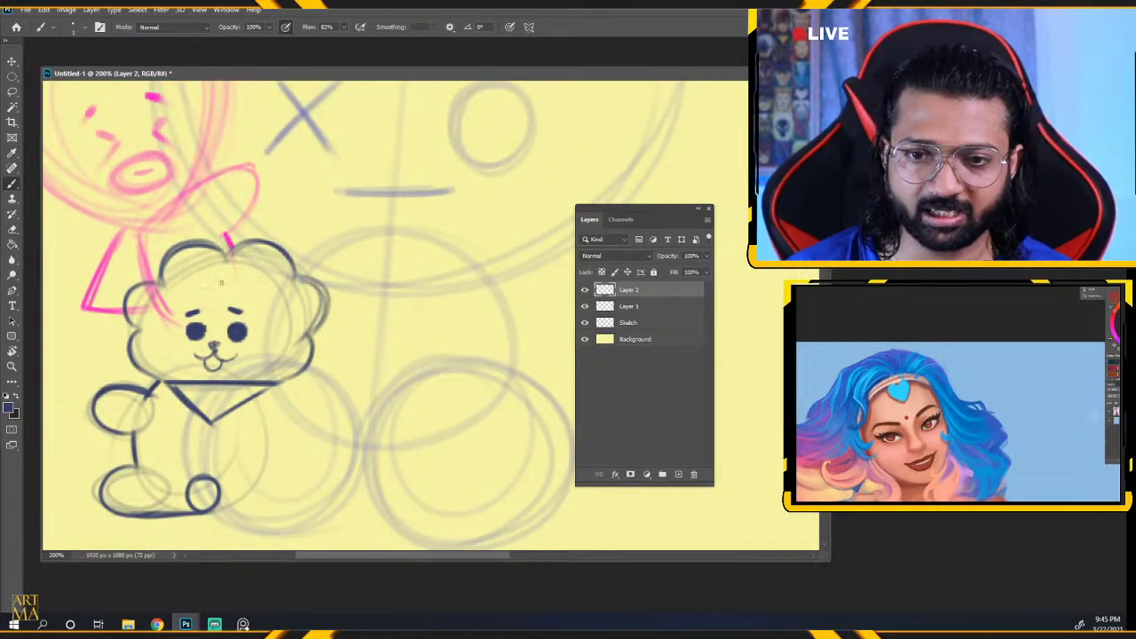
left_click_drag(215, 272, 222, 285)
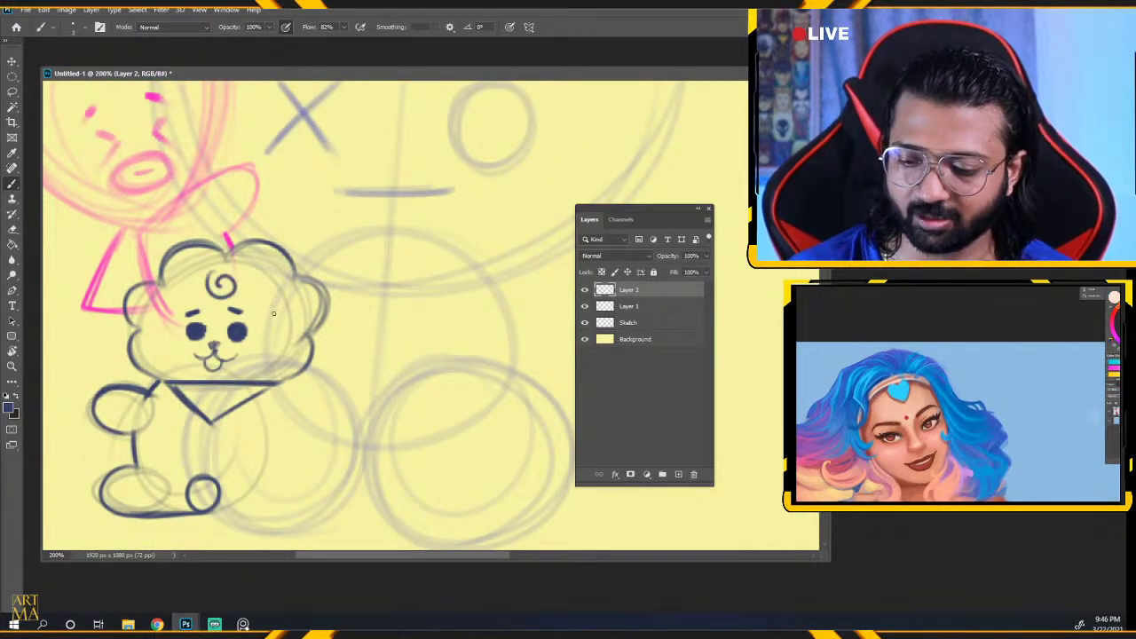
Draw a small pointed ear on each side of the small character's fluffy head.
left_click_drag(273, 313, 309, 382)
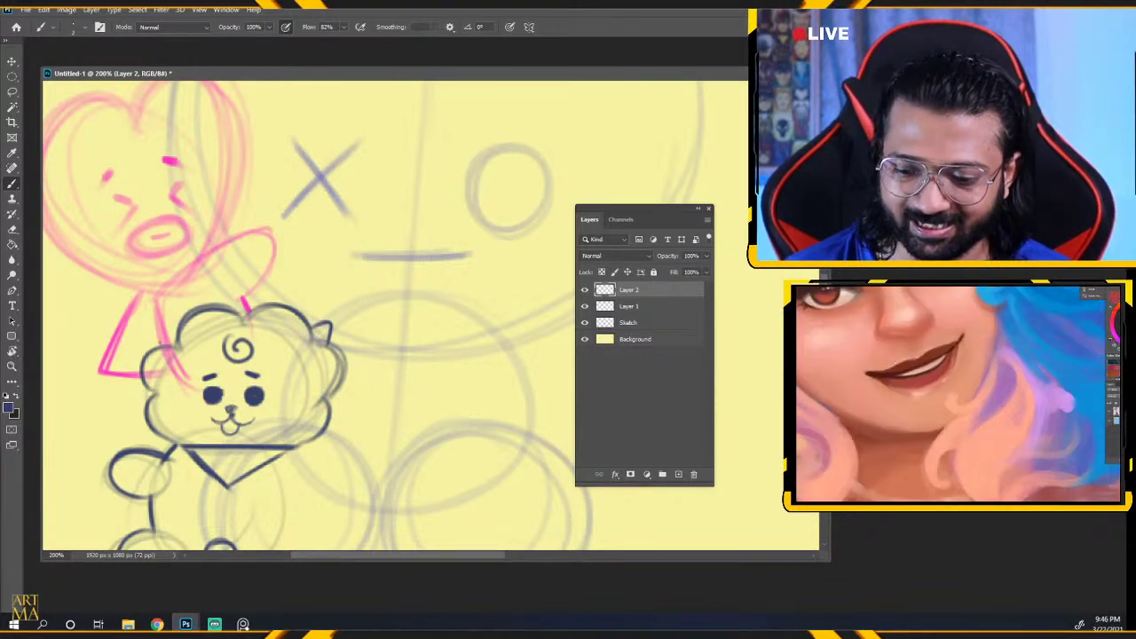
mouse_move(165, 348)
left_mouse_down()
mouse_move(162, 320)
mouse_move(182, 331)
mouse_move(243, 320)
left_mouse_up()
key("ctrl+z")
key("ctrl+z")
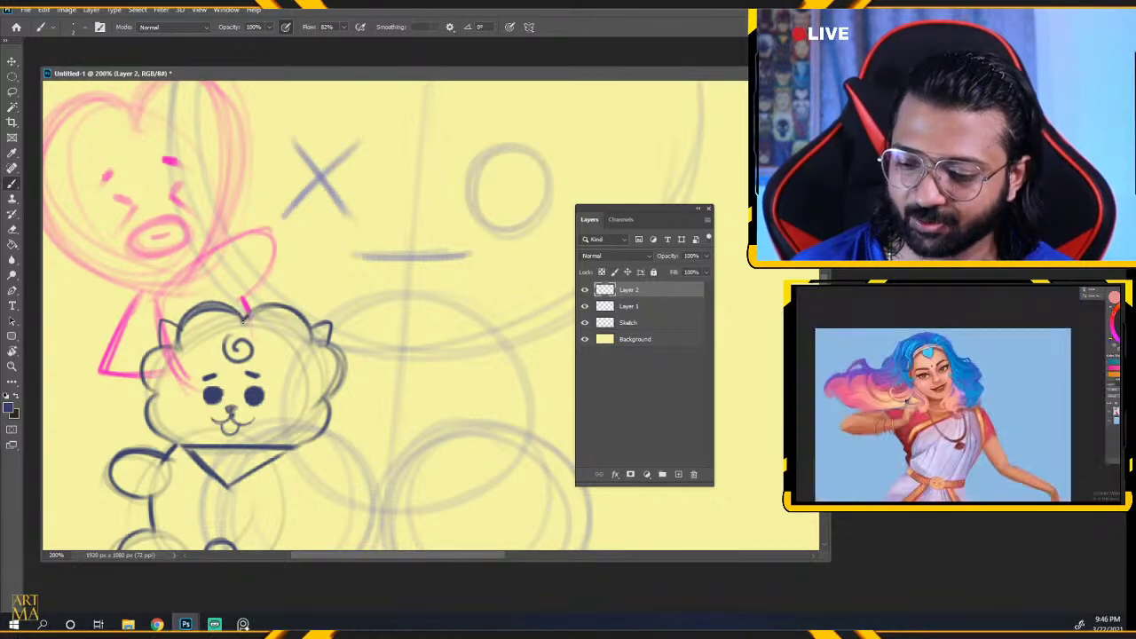
Draw the open side of the small character's body as a curved line from the scarf down to the small round foot.
key("ctrl+minus")
key("ctrl+minus")
key("ctrl+plus")
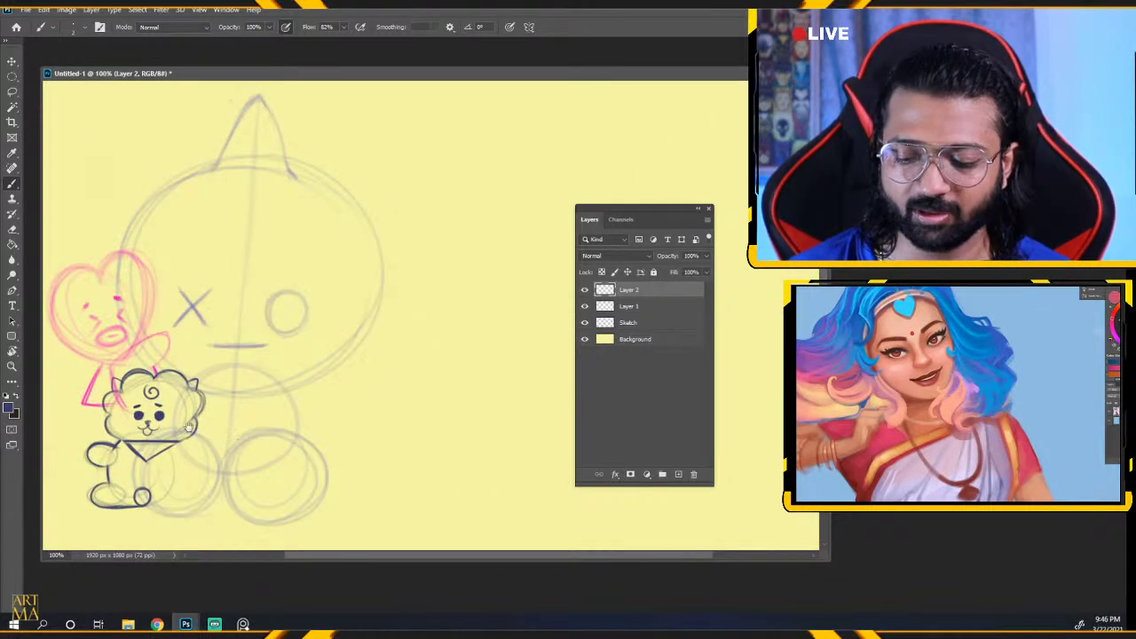
mouse_move(193, 396)
left_mouse_down()
mouse_move(234, 392)
mouse_move(296, 334)
left_mouse_up()
key("ctrl+plus")
left_click_drag(274, 398, 389, 254)
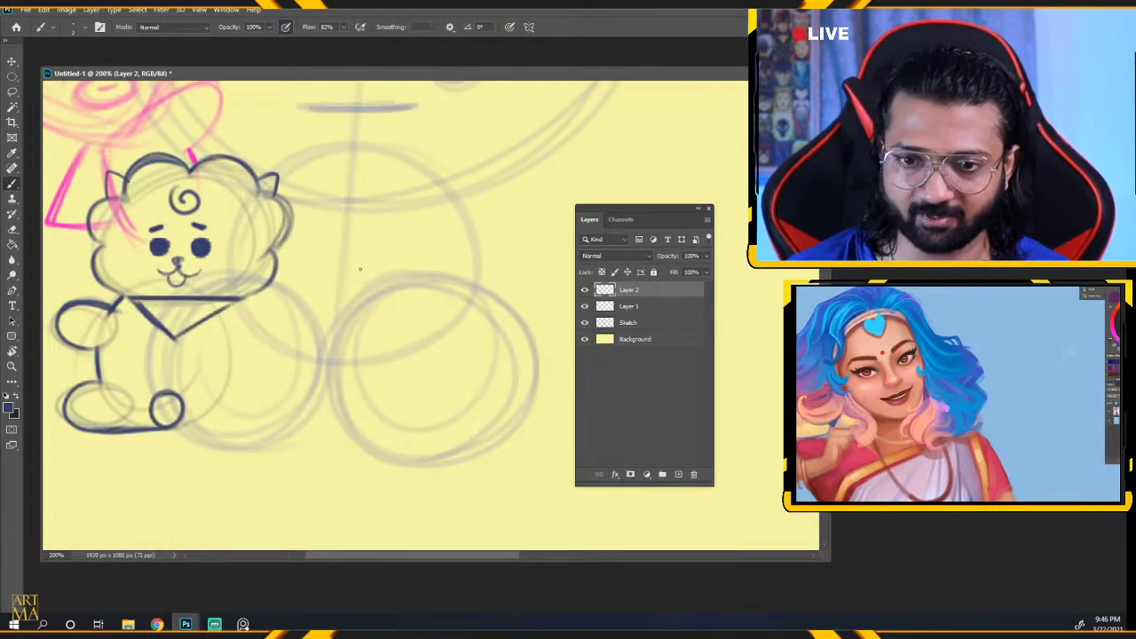
mouse_move(236, 301)
left_mouse_down()
mouse_move(208, 316)
mouse_move(178, 391)
left_mouse_up()
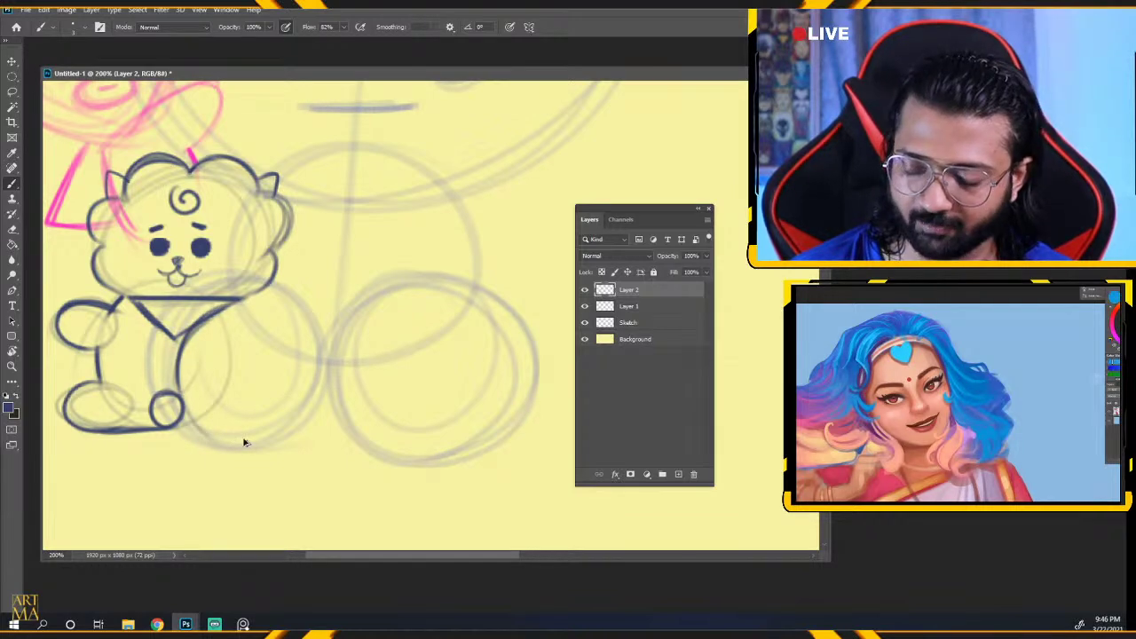
Select the Sketch layer, hide it to check the small figures on their own, and show it again.
scroll(246, 444, "down", 4)
left_click(637, 324)
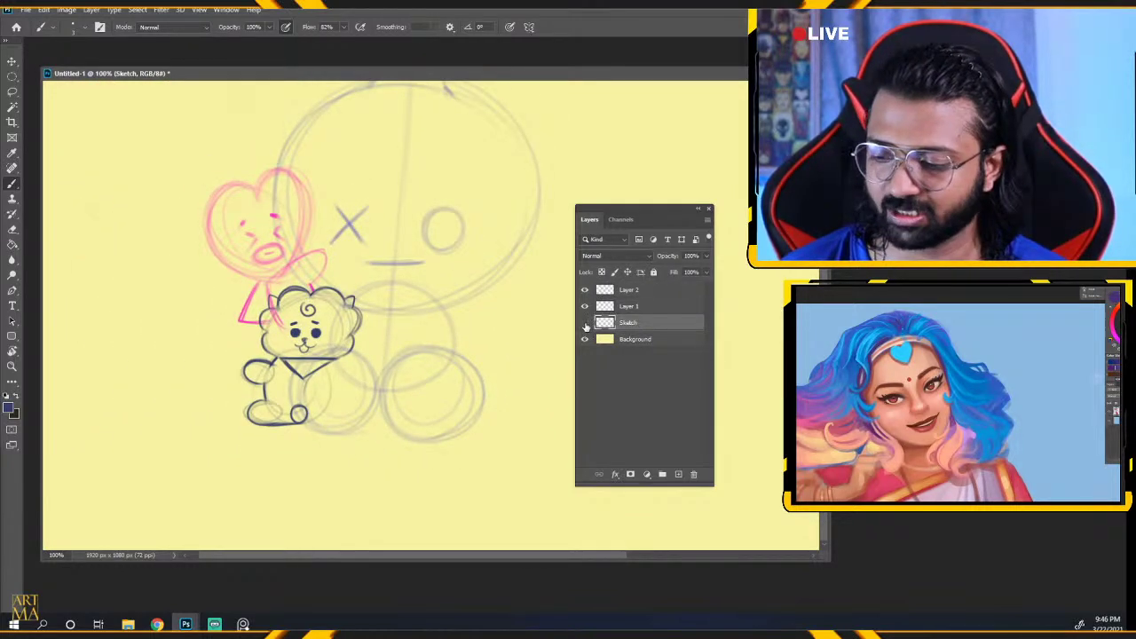
left_click(584, 322)
left_click(584, 322)
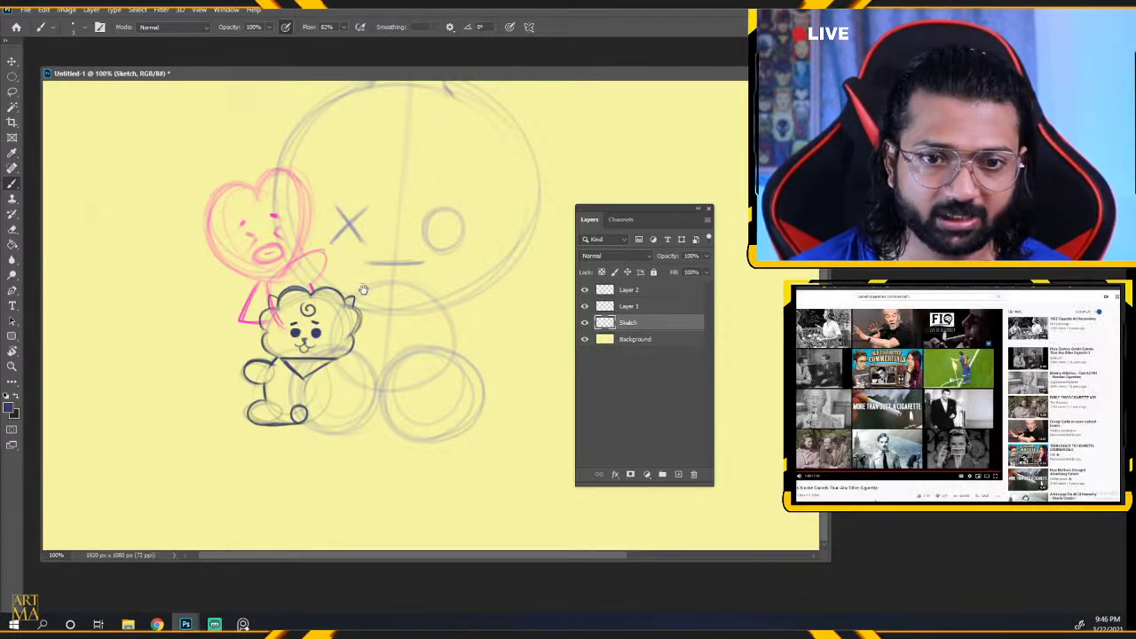
left_click_drag(363, 290, 298, 385)
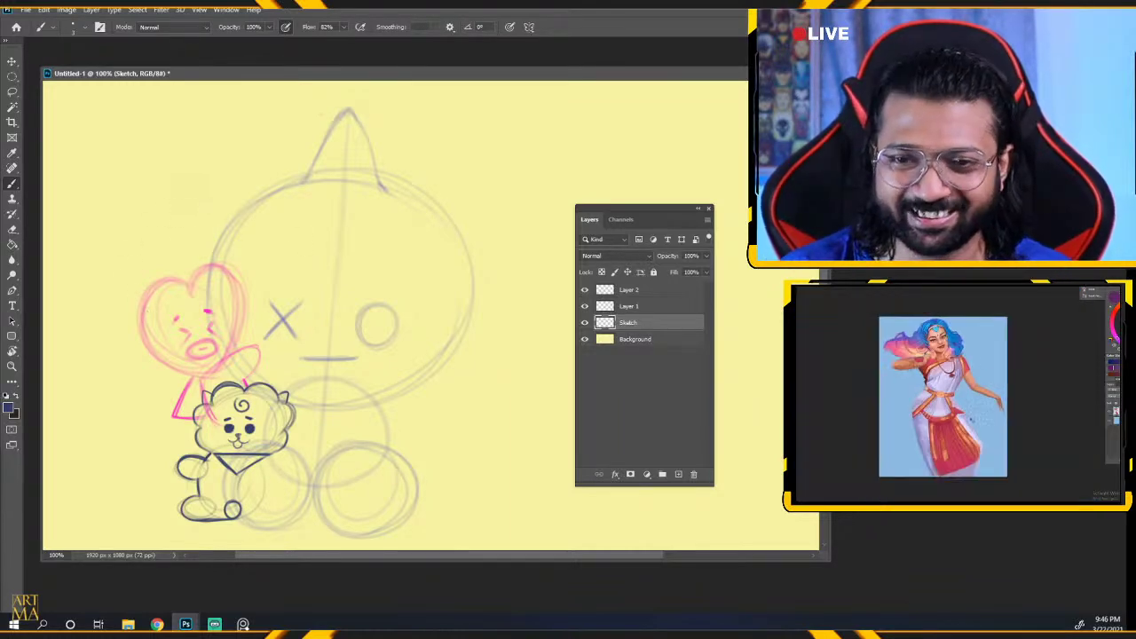
Create a new layer above Layer 2 and set the foreground colour to bright green 30de7e.
left_click_drag(277, 320, 299, 389)
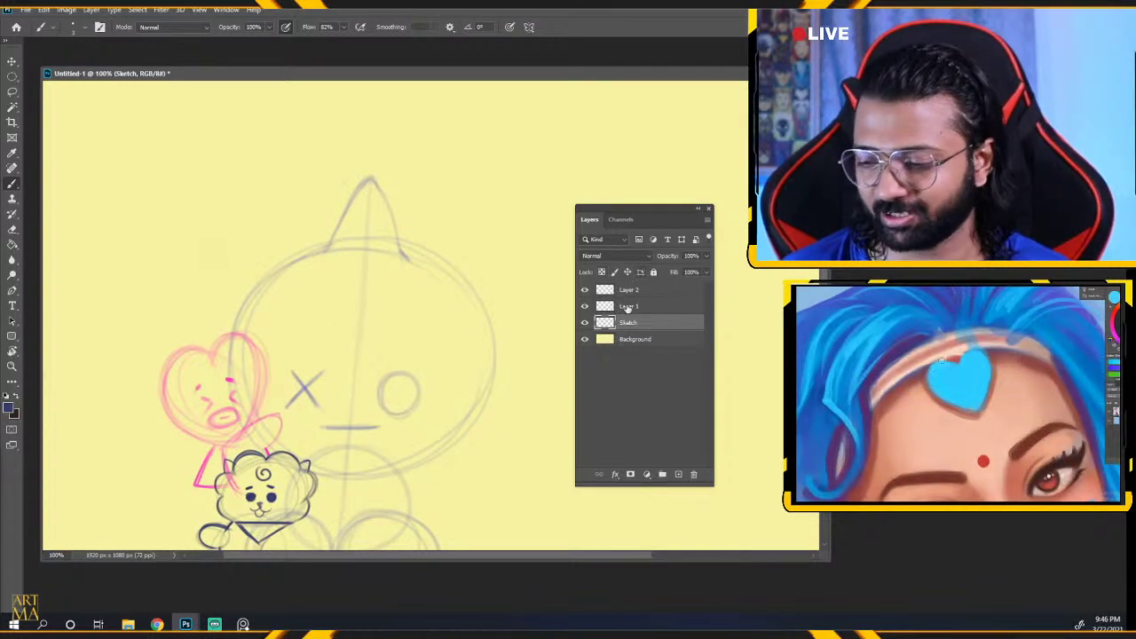
left_click(657, 291)
left_click(678, 475)
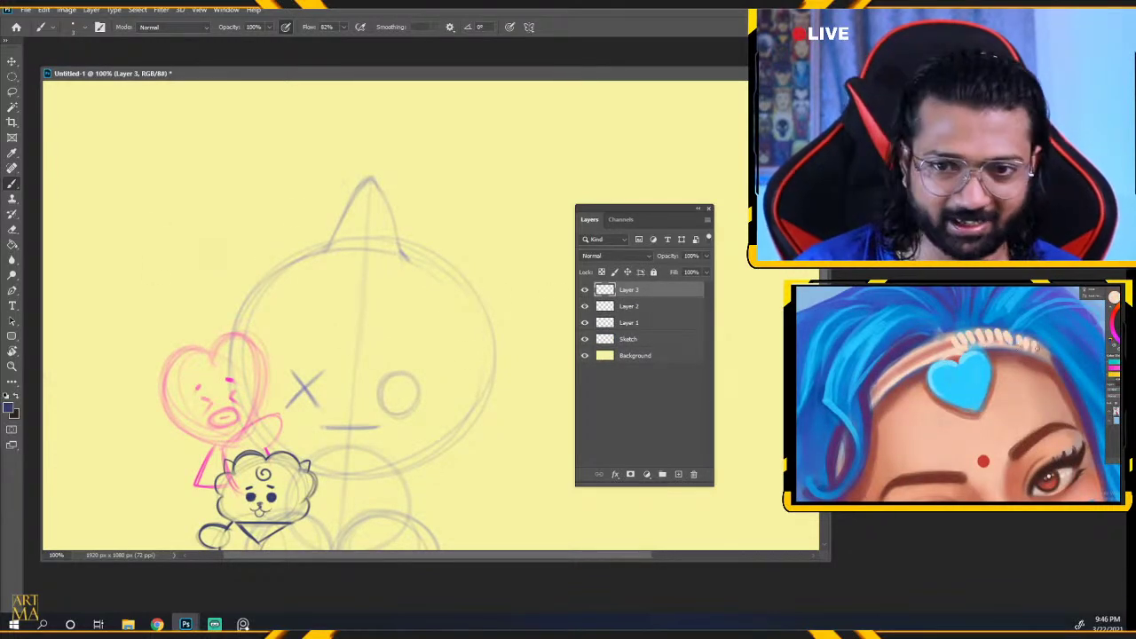
left_click(10, 407)
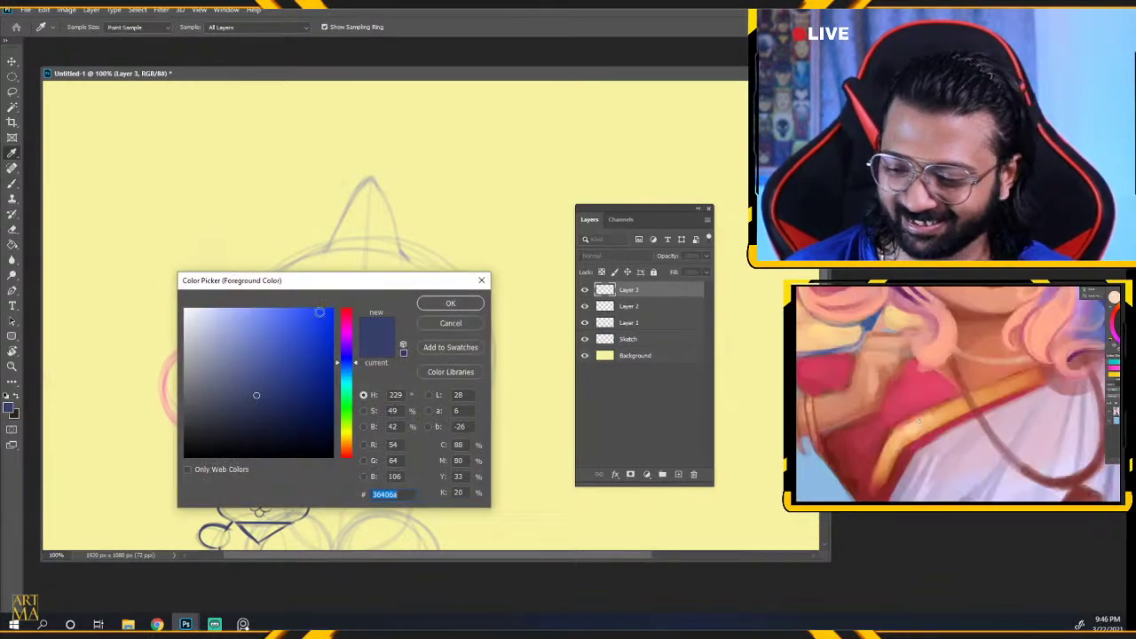
left_click(320, 364)
left_click(346, 385)
left_click_drag(346, 385, 346, 396)
left_click(302, 327)
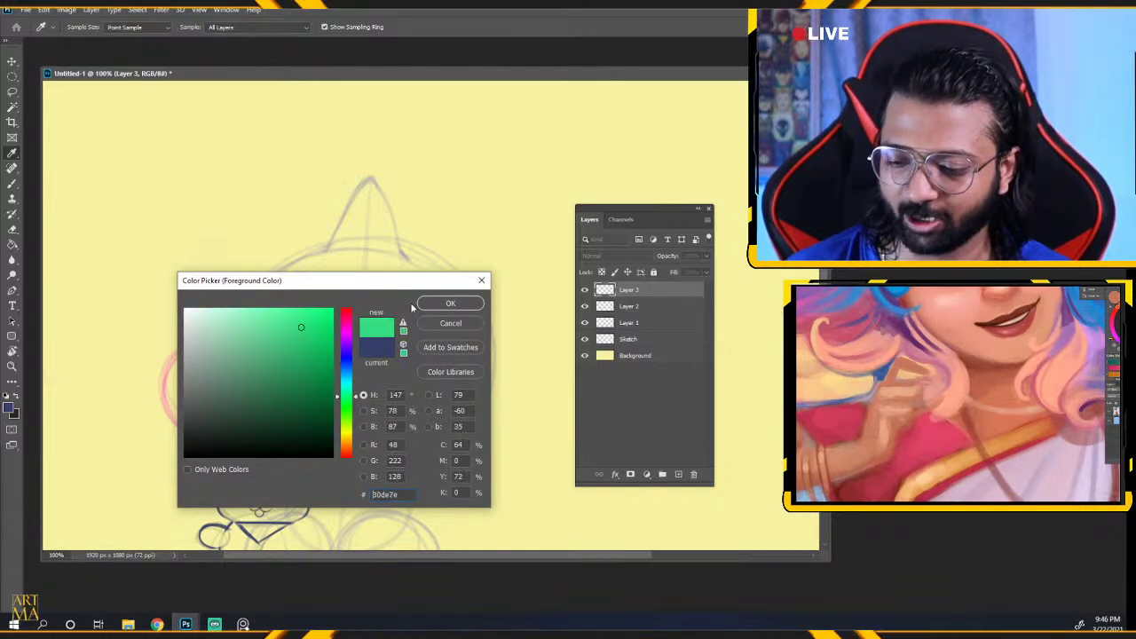
left_click(433, 304)
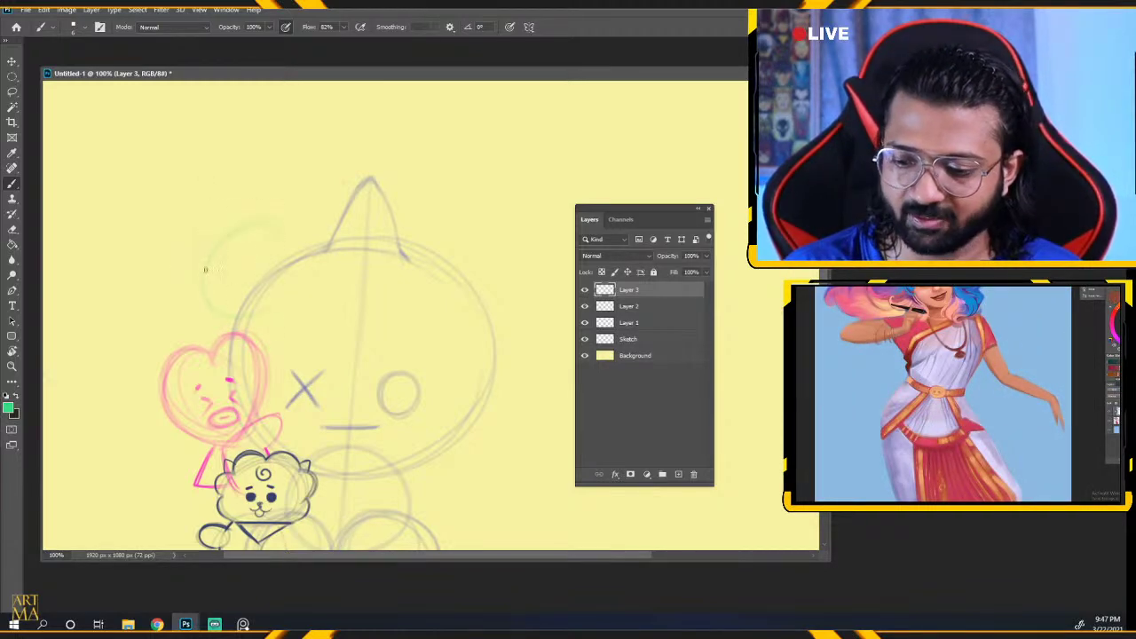
Sketch a green head with rounded bumps above the pink heart figure, adding a curved snout and two small oval hands on the large head.
mouse_move(284, 211)
left_mouse_down()
mouse_move(309, 226)
mouse_move(286, 245)
mouse_move(220, 237)
mouse_move(277, 236)
left_mouse_up()
key("ctrl+z")
key("ctrl+z")
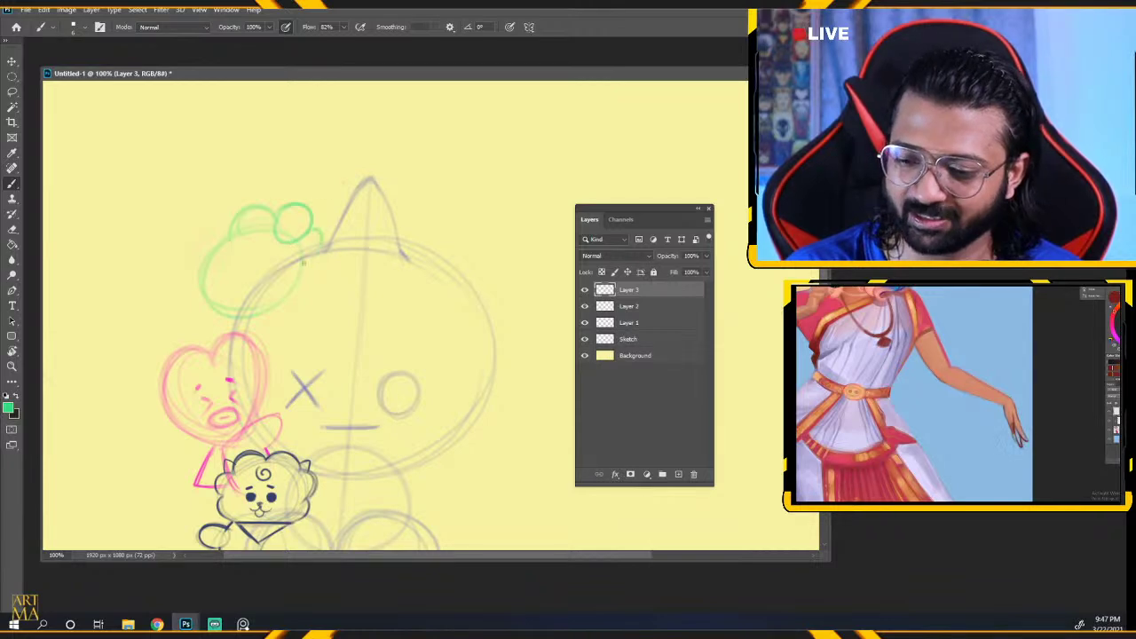
left_click_drag(305, 275, 294, 282)
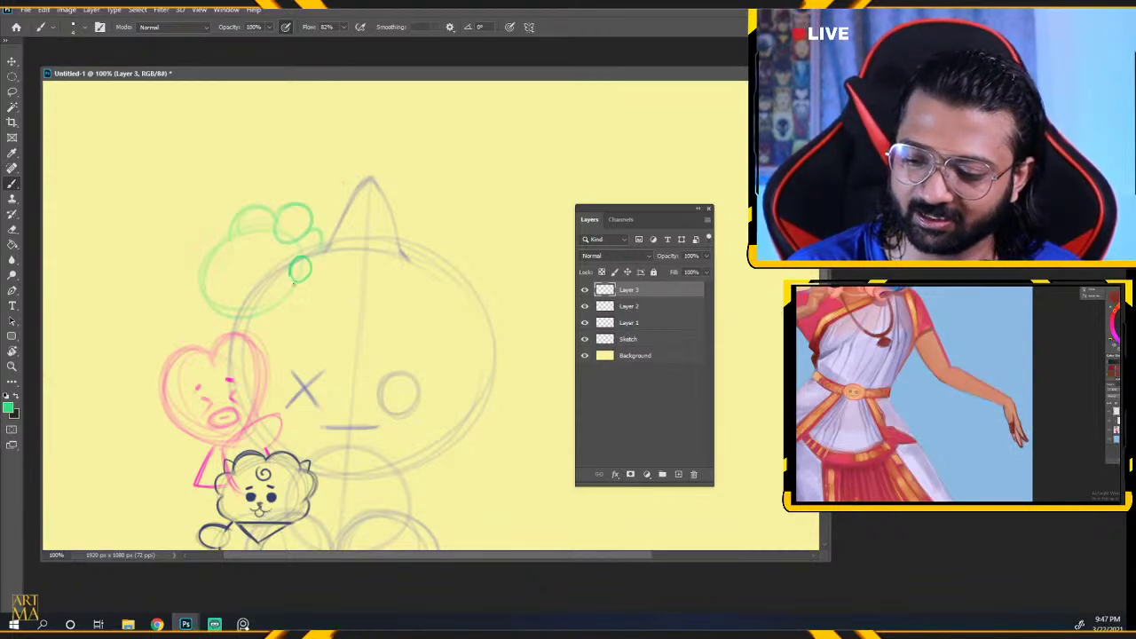
mouse_move(260, 321)
left_mouse_down()
mouse_move(217, 276)
mouse_move(203, 281)
mouse_move(205, 313)
mouse_move(222, 246)
left_mouse_up()
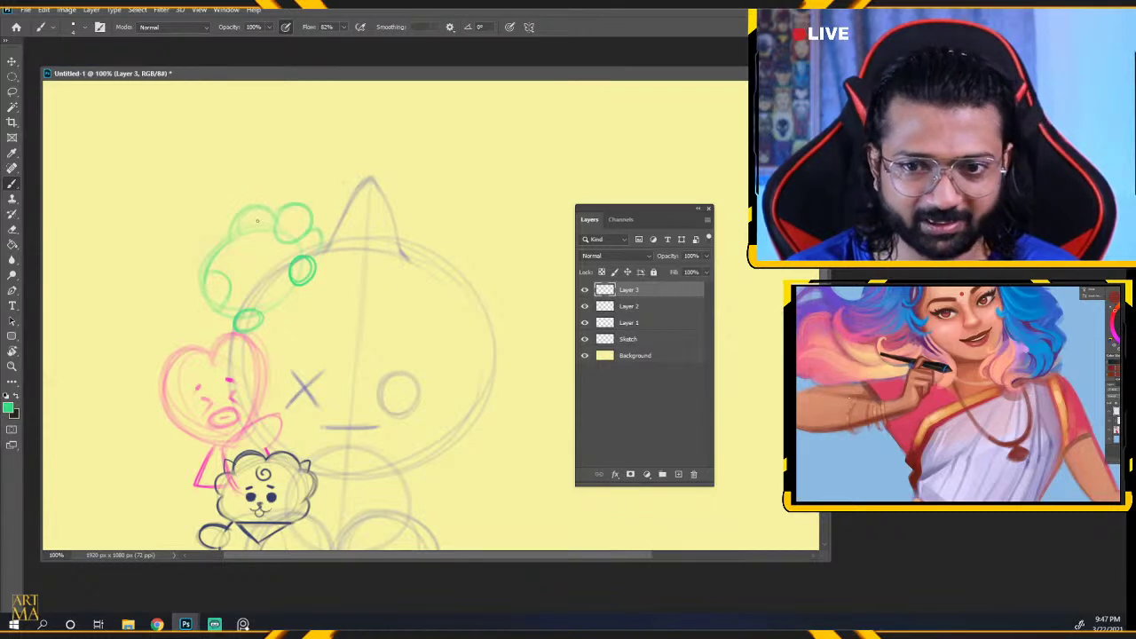
Add a solid eye with a larger brush, erase overlapping lines on the bumps, and strengthen the green head's outline and details.
key("]")
key("]")
left_click_drag(256, 262, 256, 265)
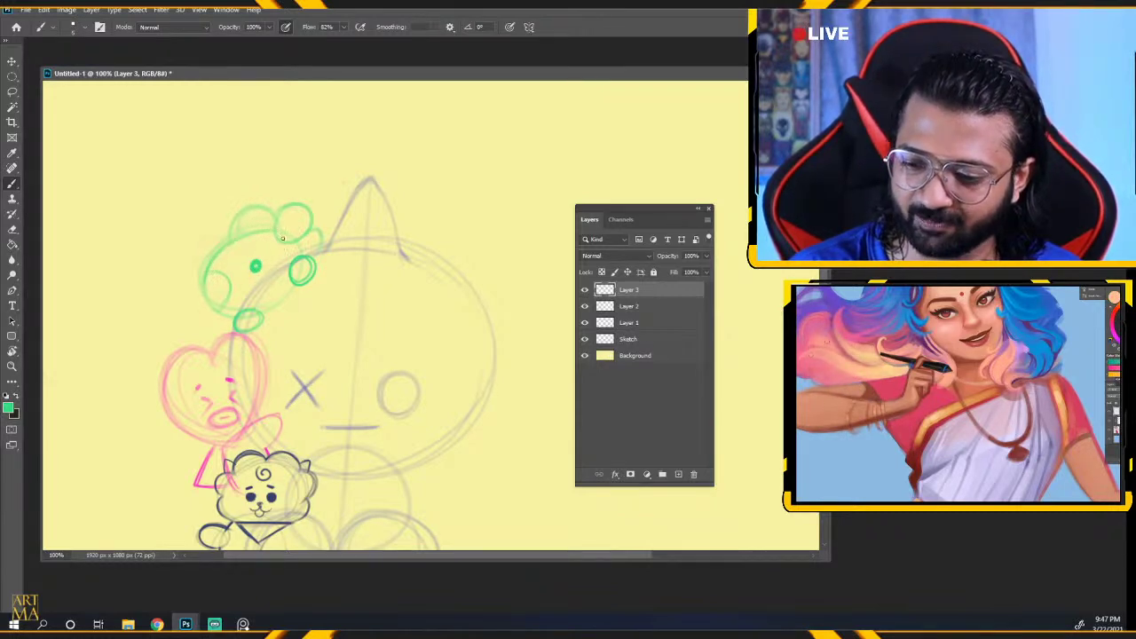
key("e")
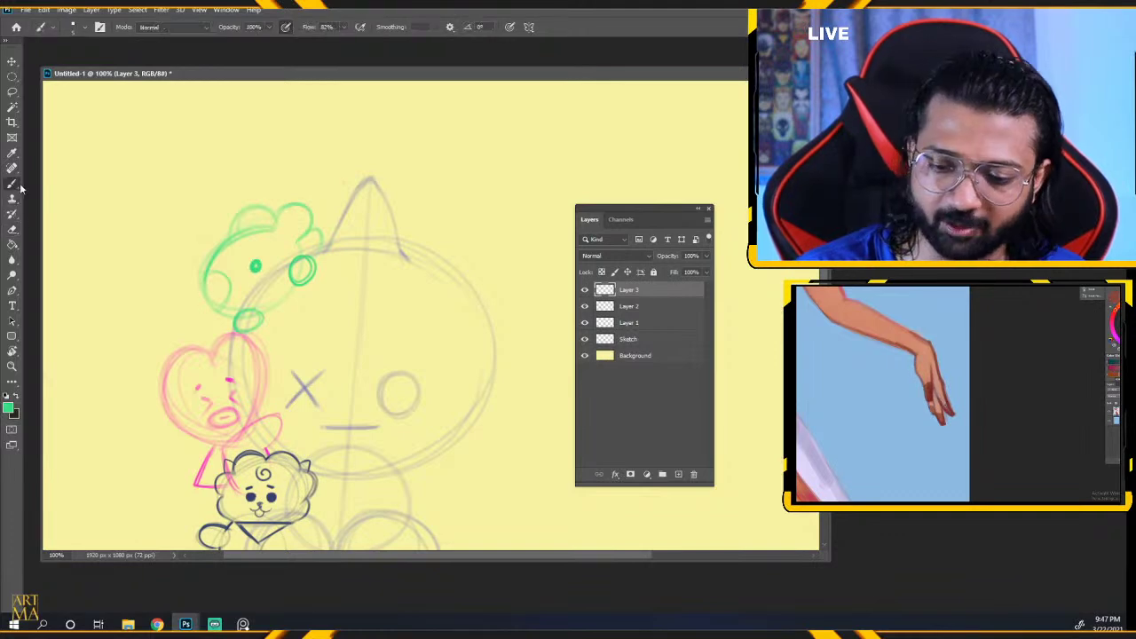
key("b")
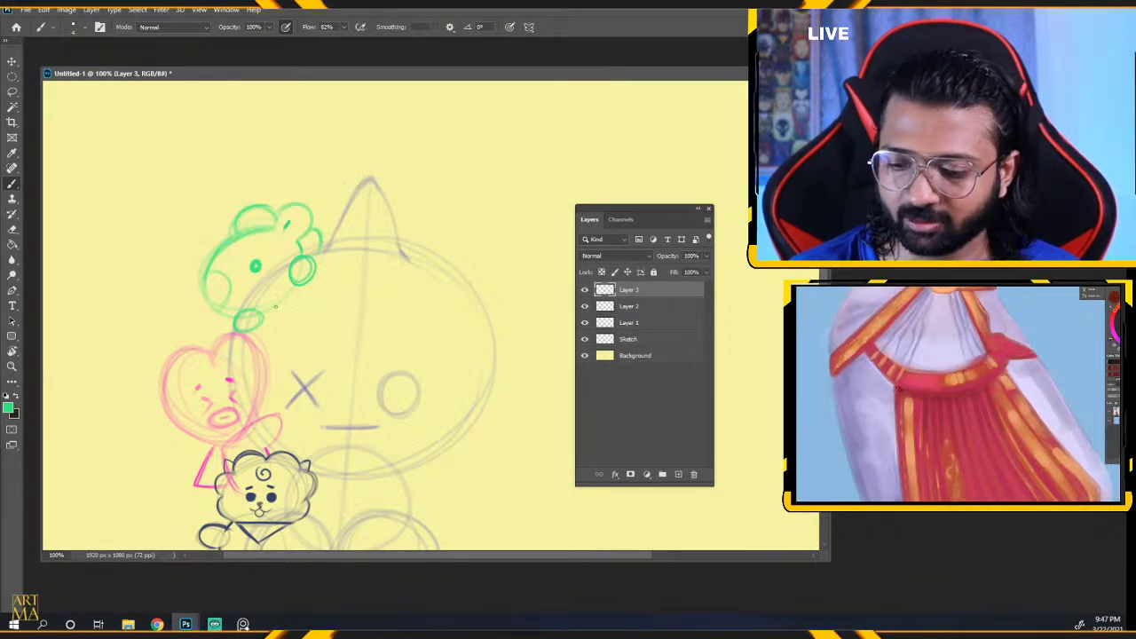
left_click(11, 229)
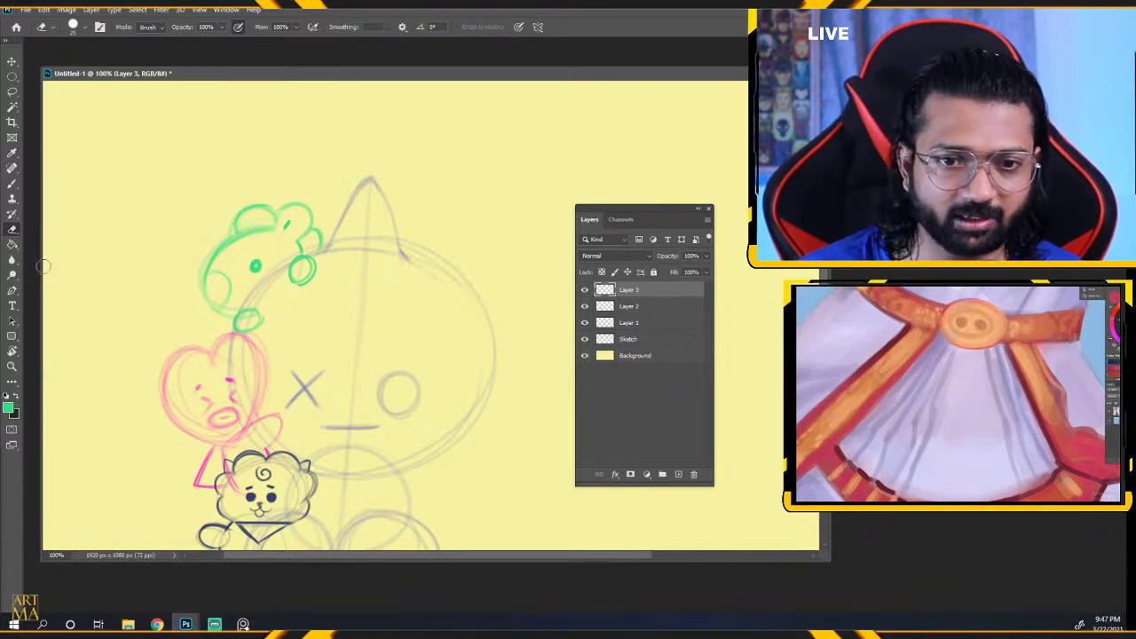
key("b")
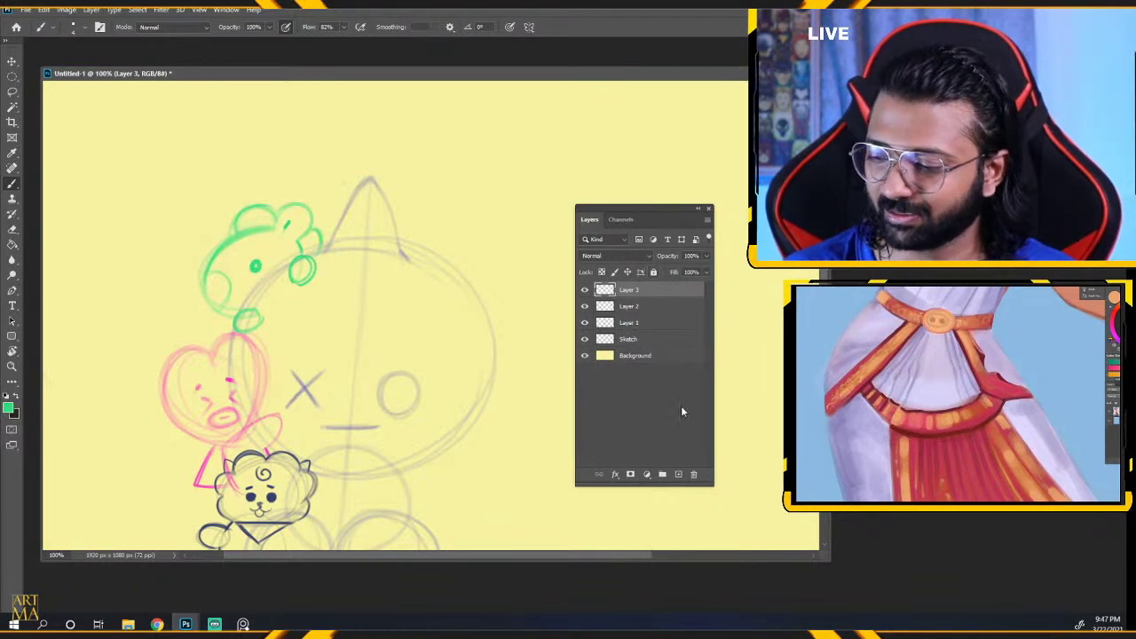
Create a new layer above Layer 3 and set the foreground colour to pink ff2f78 for the brush.
left_click(677, 475)
left_click(8, 407)
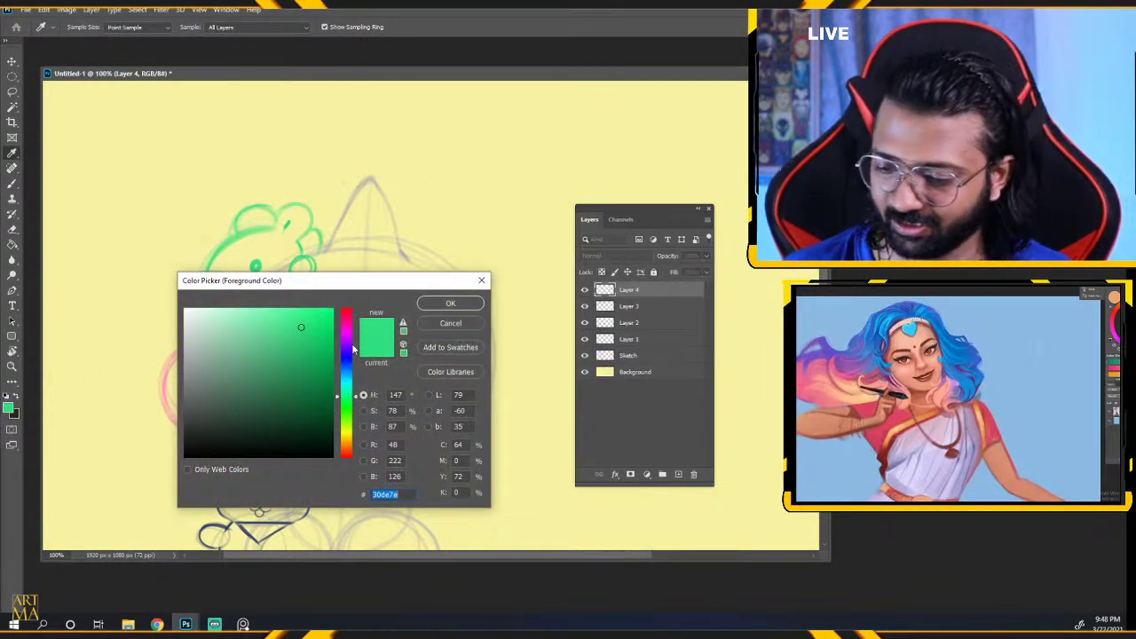
left_click_drag(346, 393, 349, 319)
left_click(307, 309)
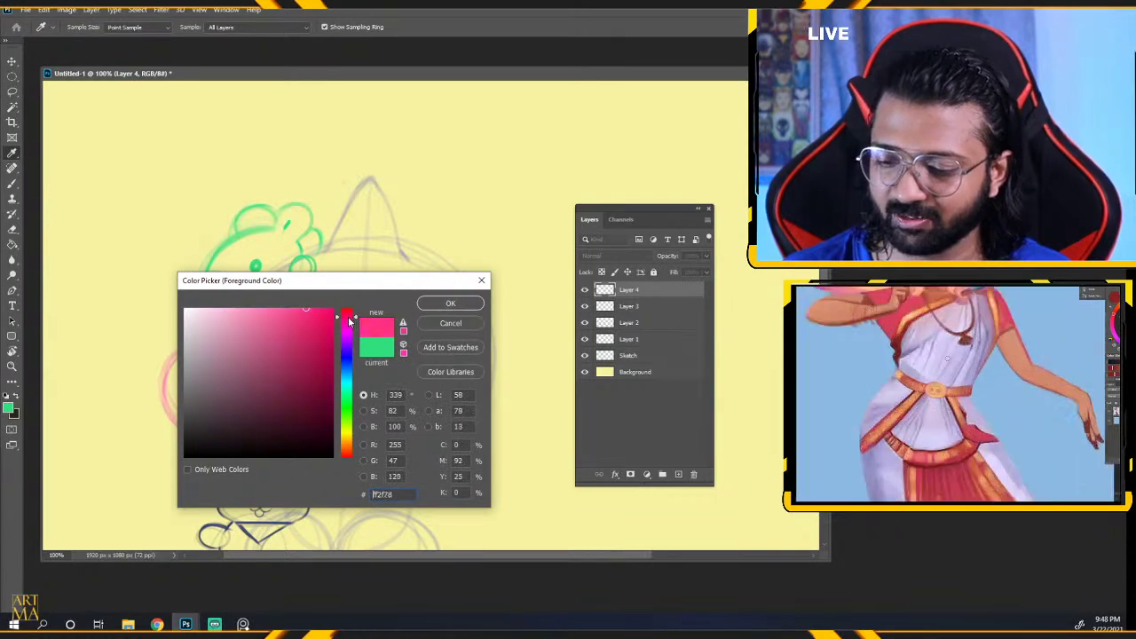
left_click(441, 306)
key("b")
key("ctrl+minus")
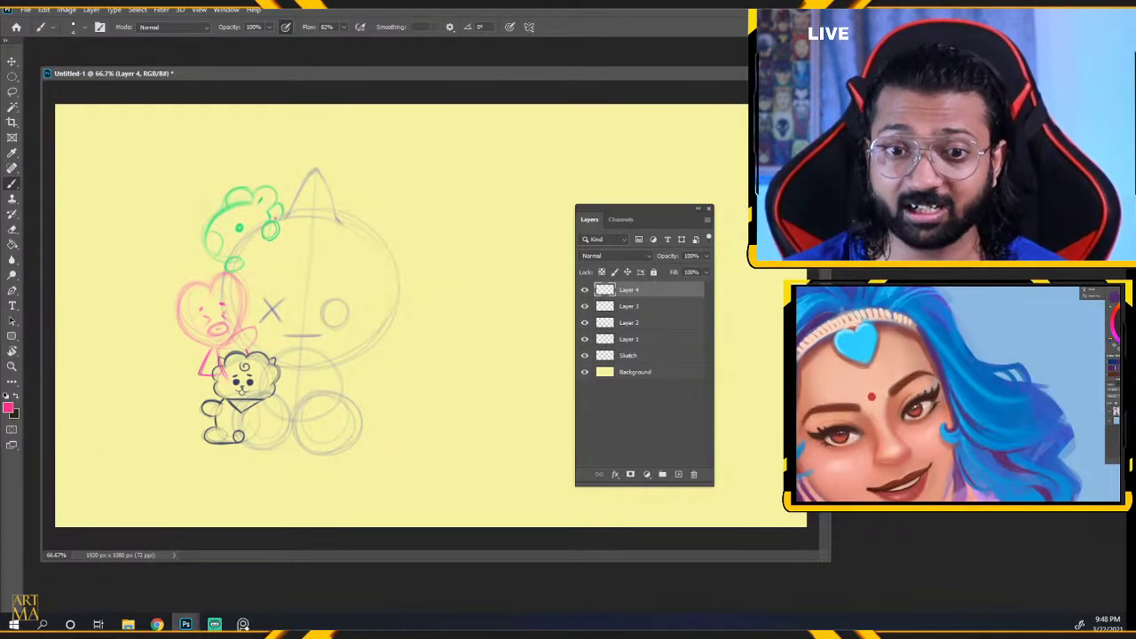
Try to sketch a large pink circle overlapping the big head beside its horn.
key("ctrl+plus")
key("ctrl+plus")
key("ctrl+plus")
left_click_drag(251, 245, 435, 332)
scroll(434, 332, "down", 2)
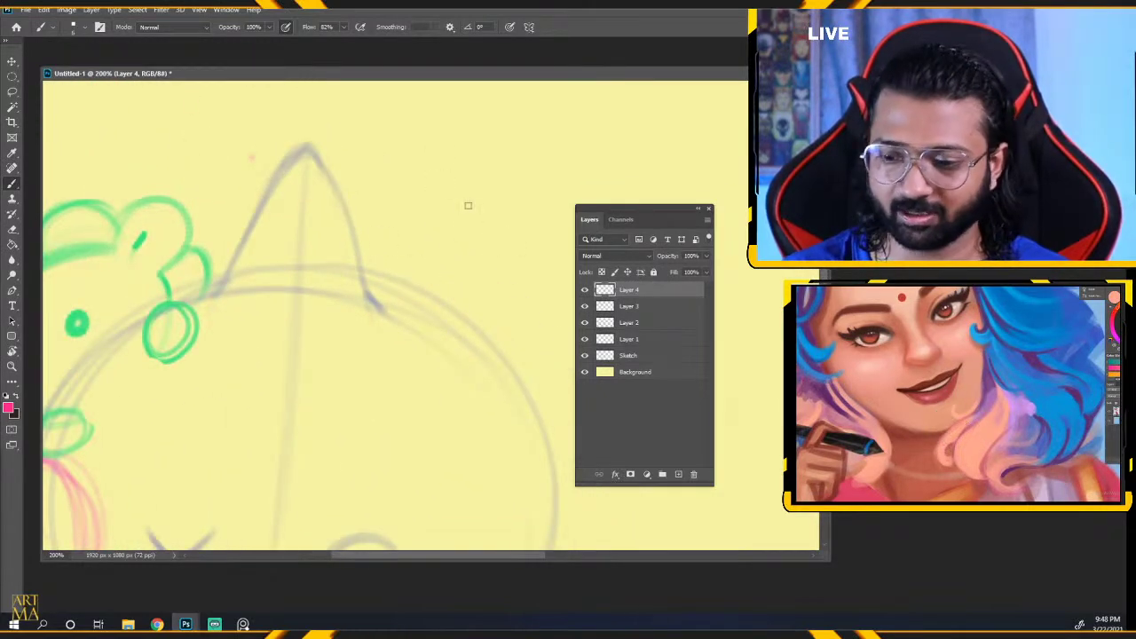
mouse_move(532, 230)
left_mouse_down()
mouse_move(436, 190)
mouse_move(322, 256)
left_mouse_up()
left_click_drag(493, 346, 338, 394)
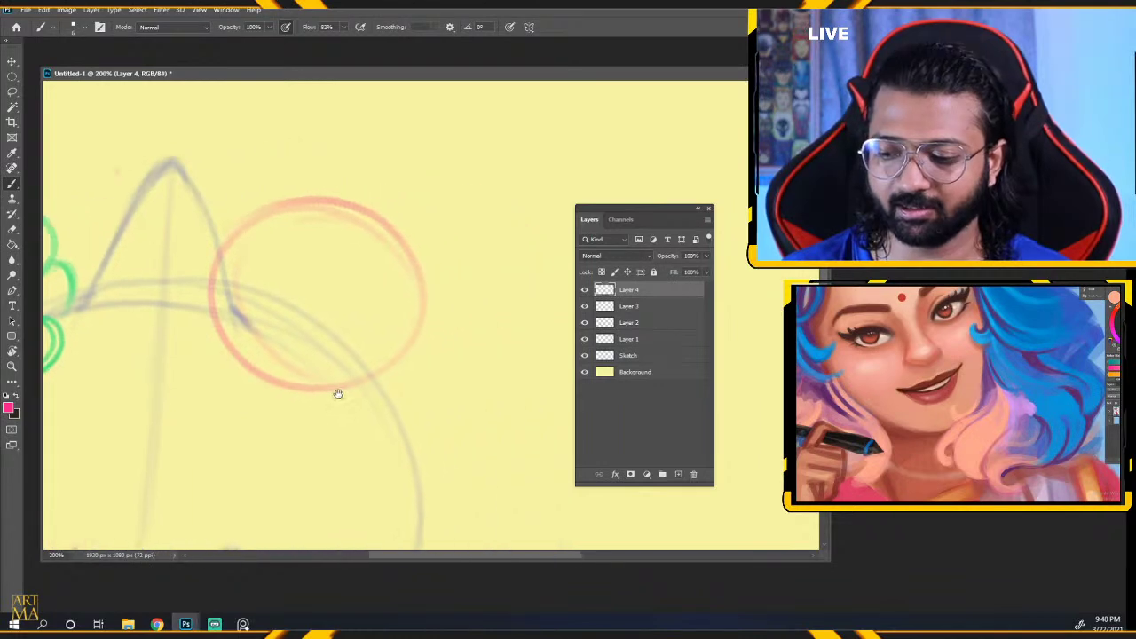
key("ctrl+z")
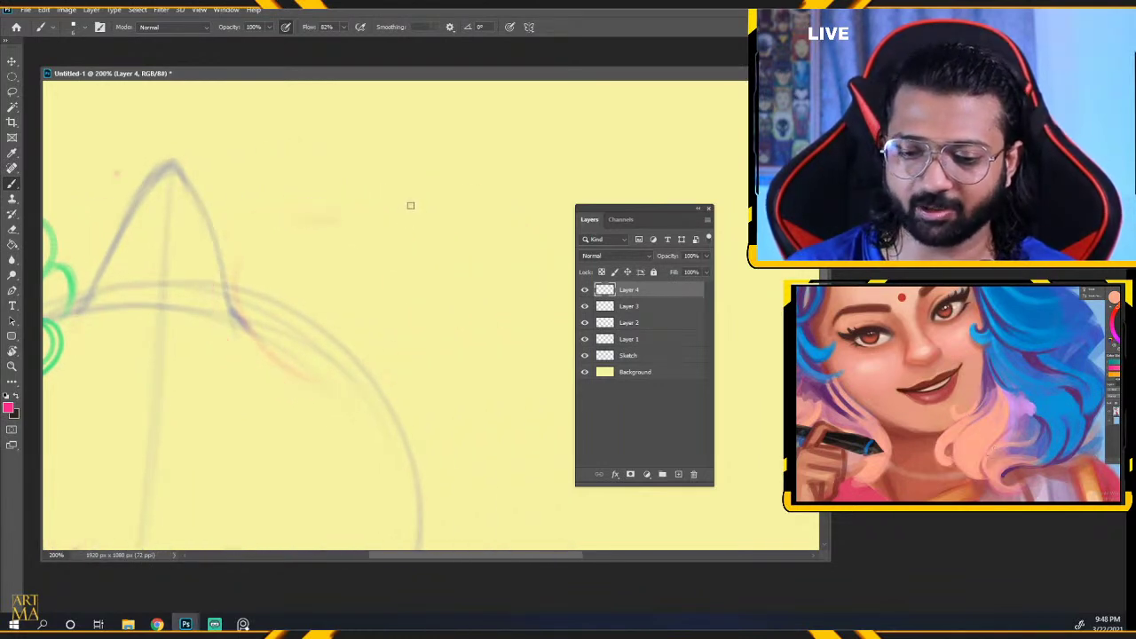
Toggle the visibility of Layer 4, Layer 3, Layer 2, Sketch and Layer 1 in turn to check what each layer holds.
left_click(585, 290)
left_click(585, 290)
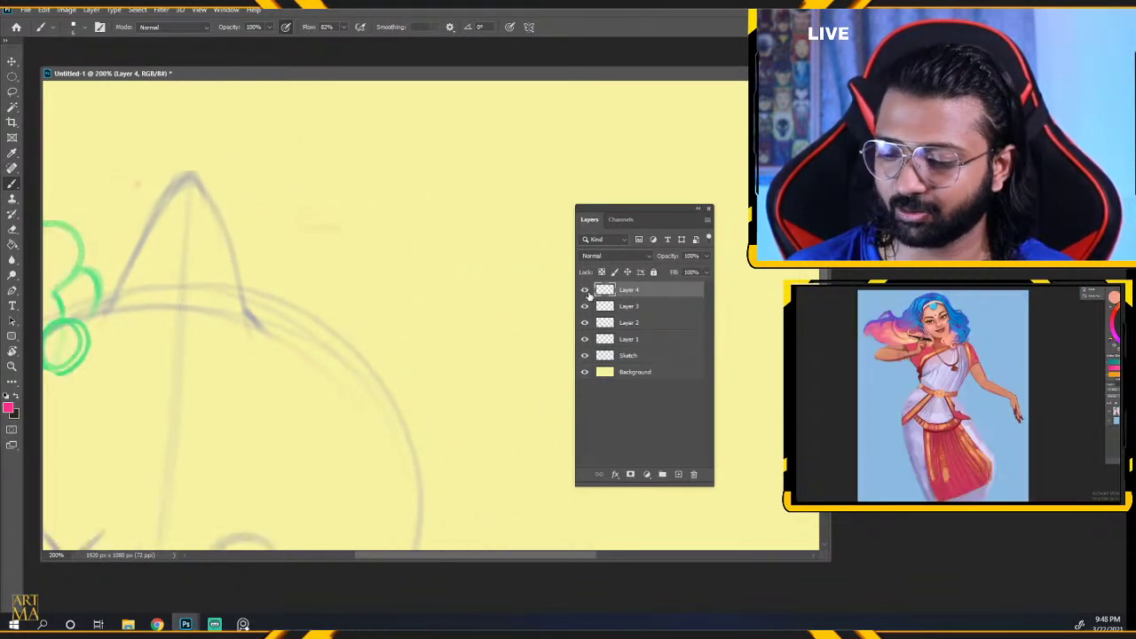
key("ctrl+minus")
key("ctrl+minus")
left_click(585, 307)
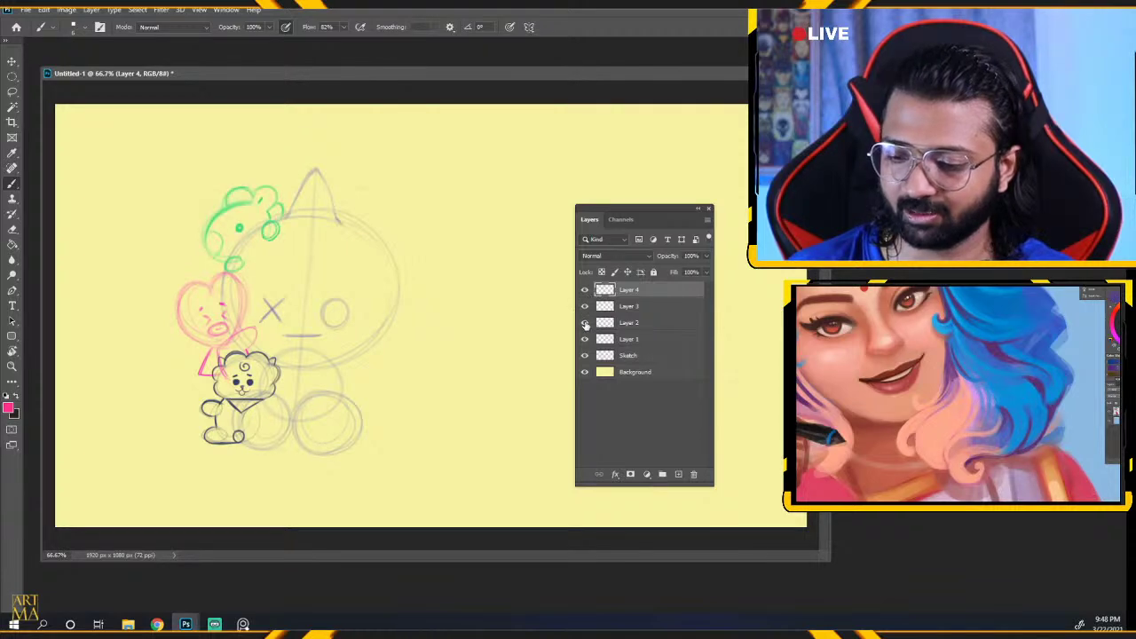
left_click(585, 322)
left_click(585, 322)
left_click(585, 356)
left_click(585, 355)
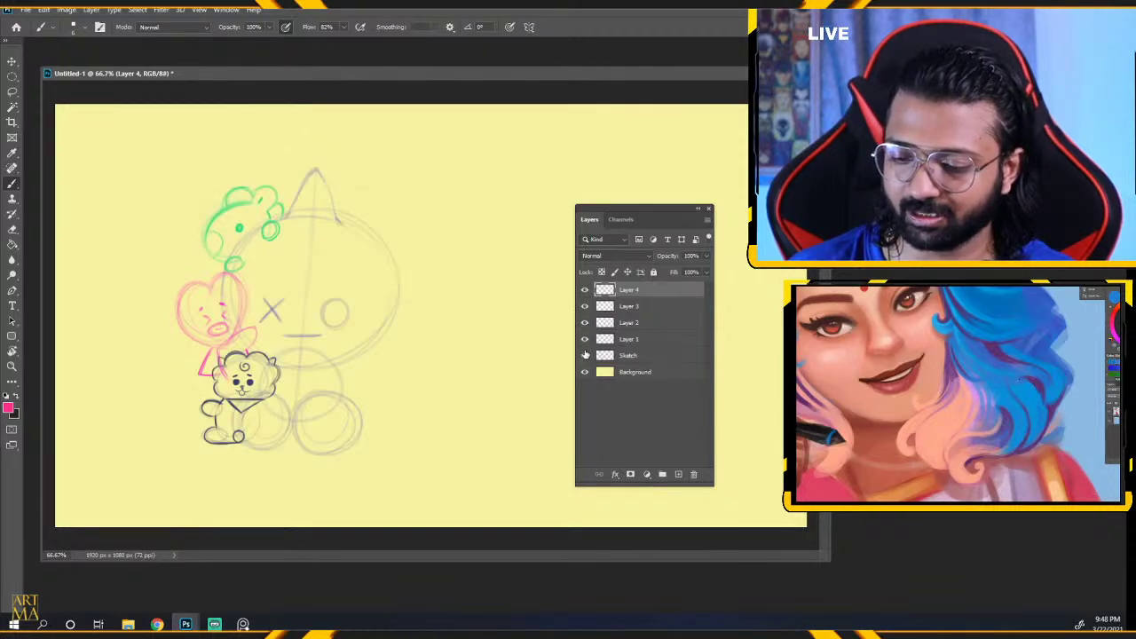
left_click(585, 340)
left_click(585, 339)
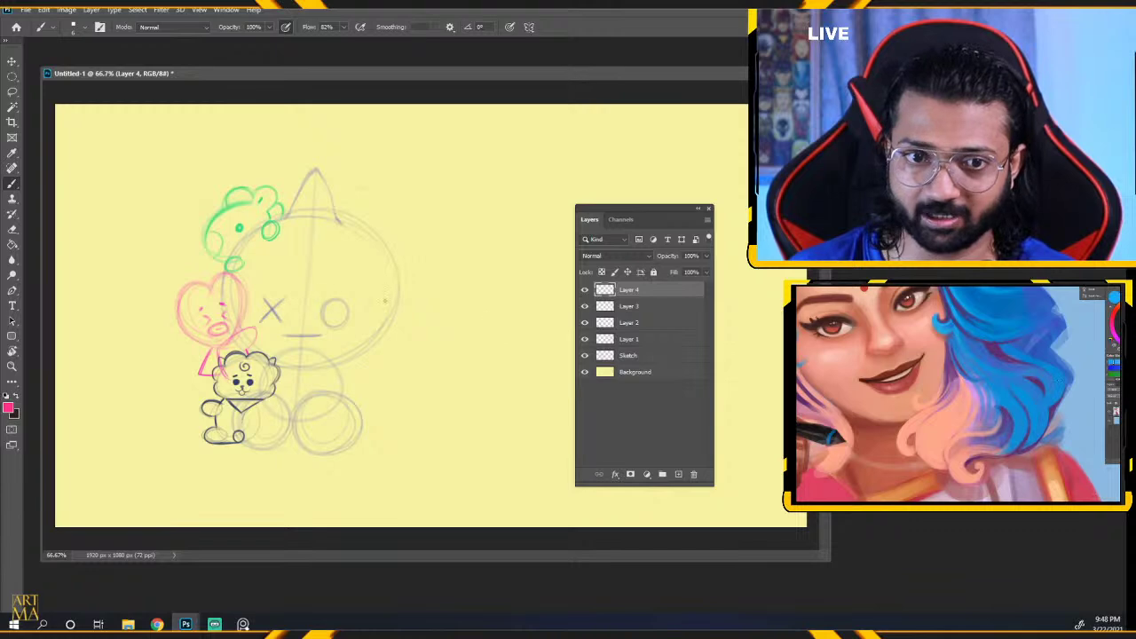
Try to sketch the pink circle beside the horn again with a thinner brush at a closer view of the whole group.
key("ctrl+plus")
left_click_drag(286, 251, 324, 456)
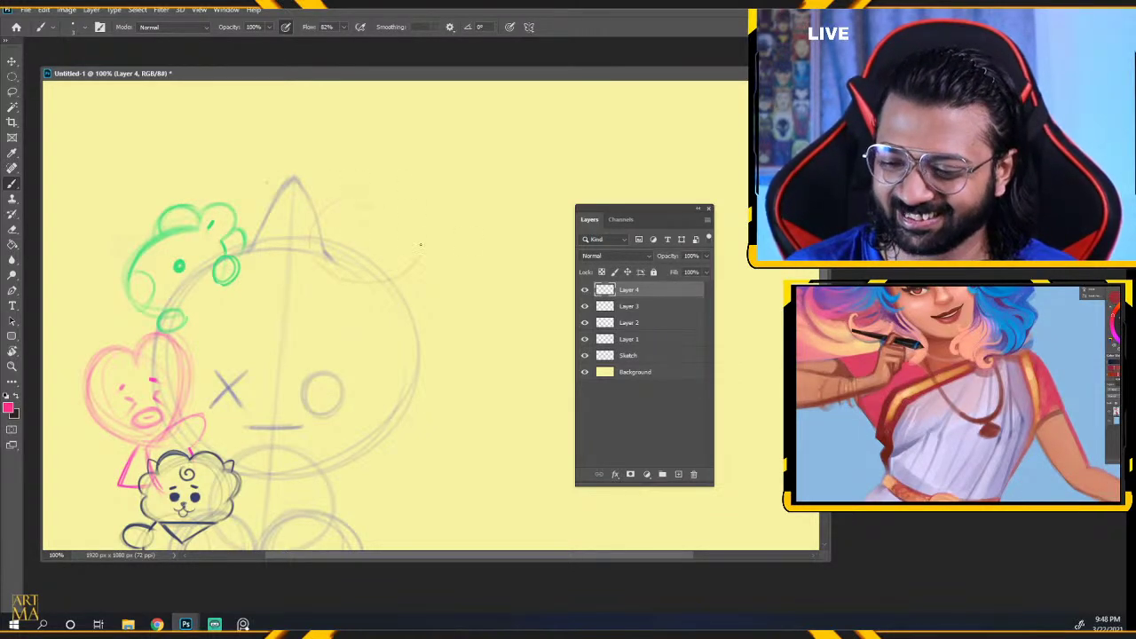
left_click_drag(421, 244, 414, 221)
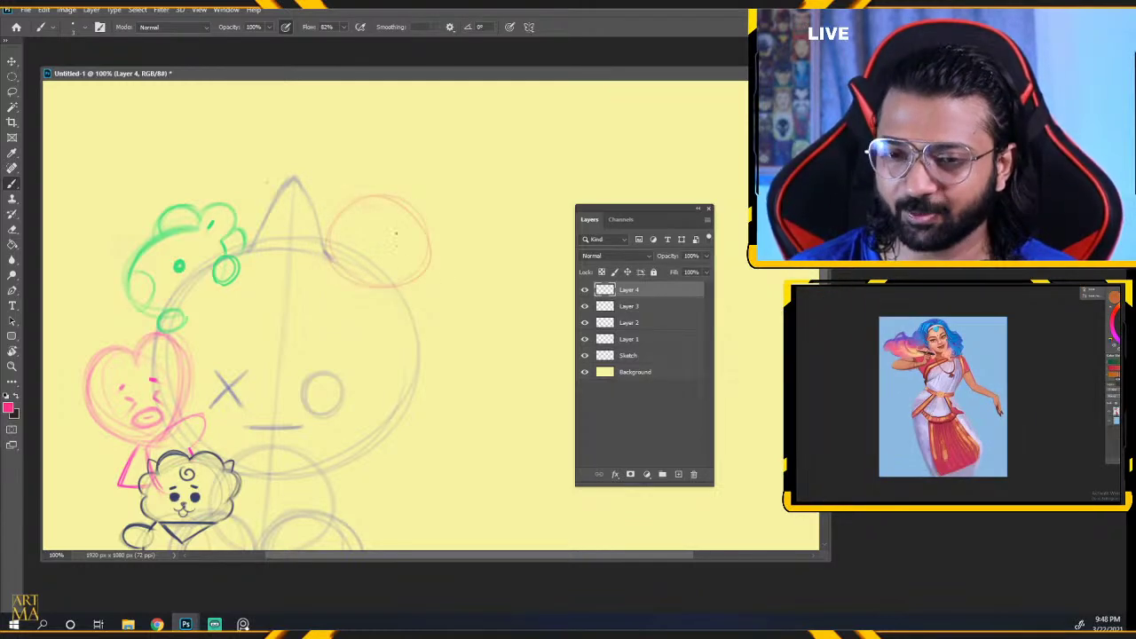
key("ctrl+z")
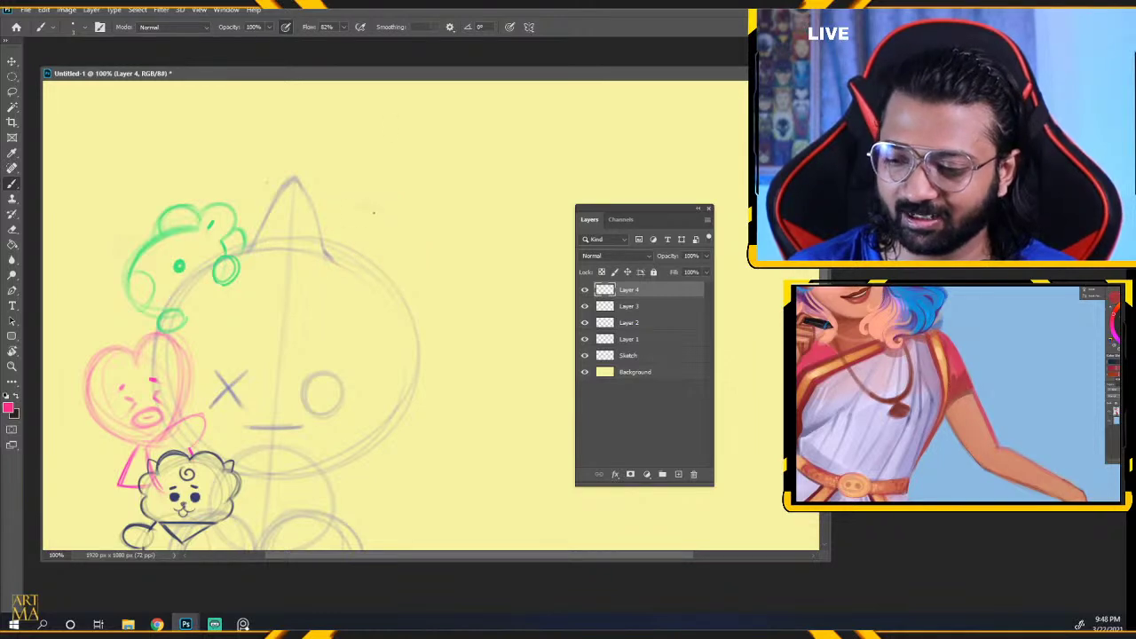
key("ctrl+z")
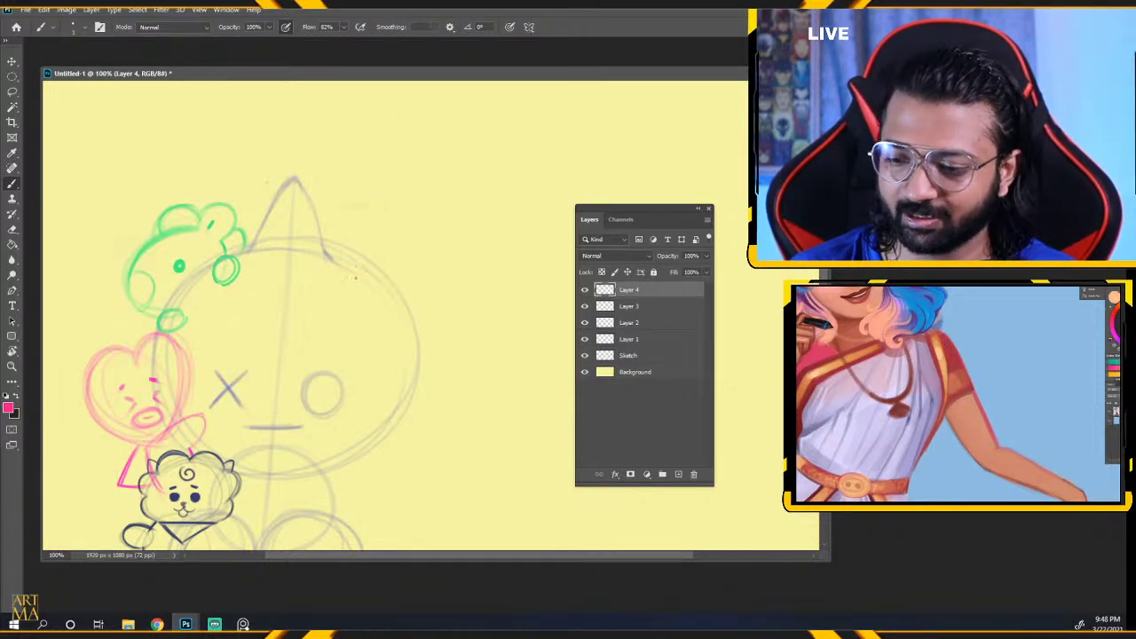
Sketch a pink oval head overlapping the big head beside its horn, with one upright rounded ear and one folded ear.
mouse_move(346, 203)
left_mouse_down()
mouse_move(413, 246)
mouse_move(324, 213)
left_mouse_up()
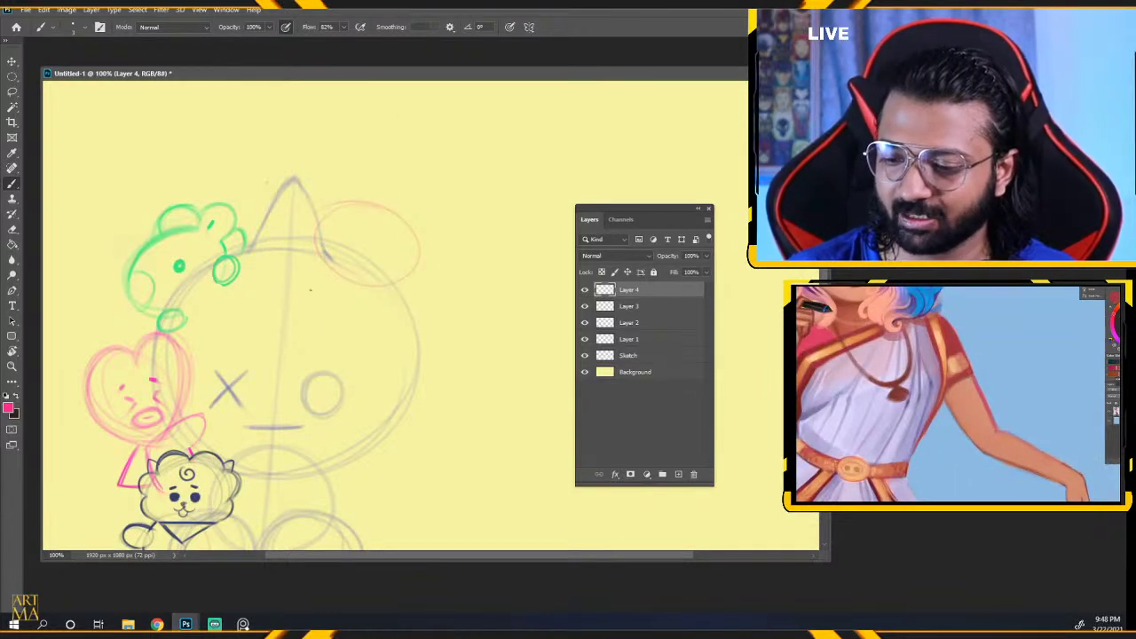
key("ctrl+plus")
left_click_drag(383, 249, 379, 444)
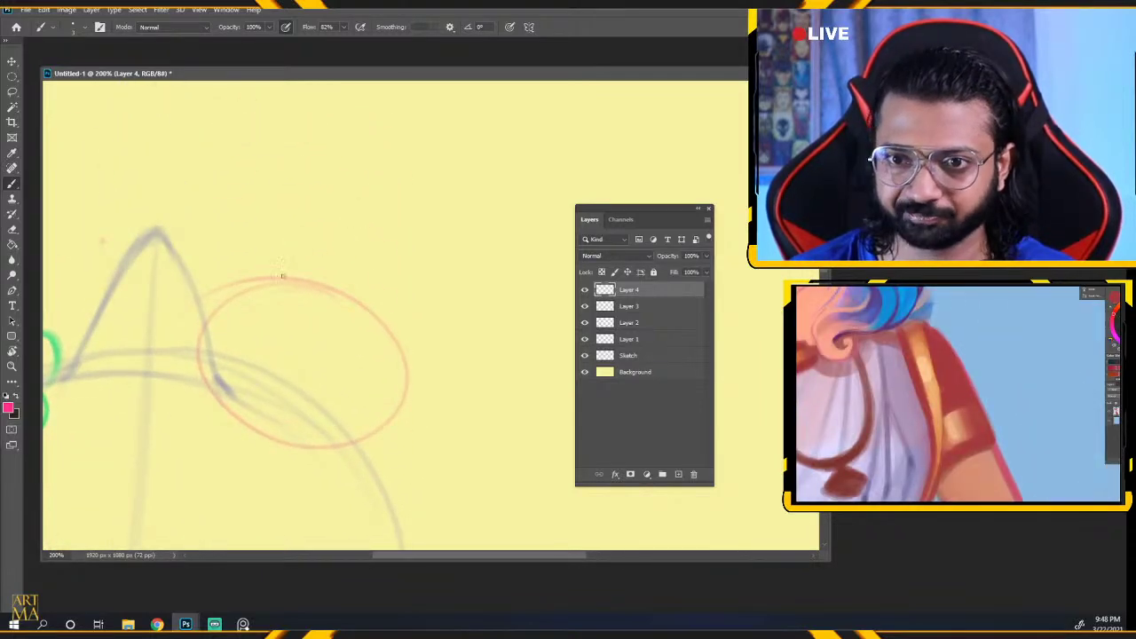
mouse_move(262, 283)
left_mouse_down()
mouse_move(334, 302)
mouse_move(342, 243)
mouse_move(259, 281)
mouse_move(344, 282)
mouse_move(342, 238)
left_mouse_up()
mouse_move(263, 279)
left_mouse_down()
mouse_move(261, 240)
mouse_move(341, 267)
mouse_move(366, 306)
mouse_move(362, 330)
mouse_move(415, 345)
left_mouse_up()
left_click_drag(342, 266, 395, 347)
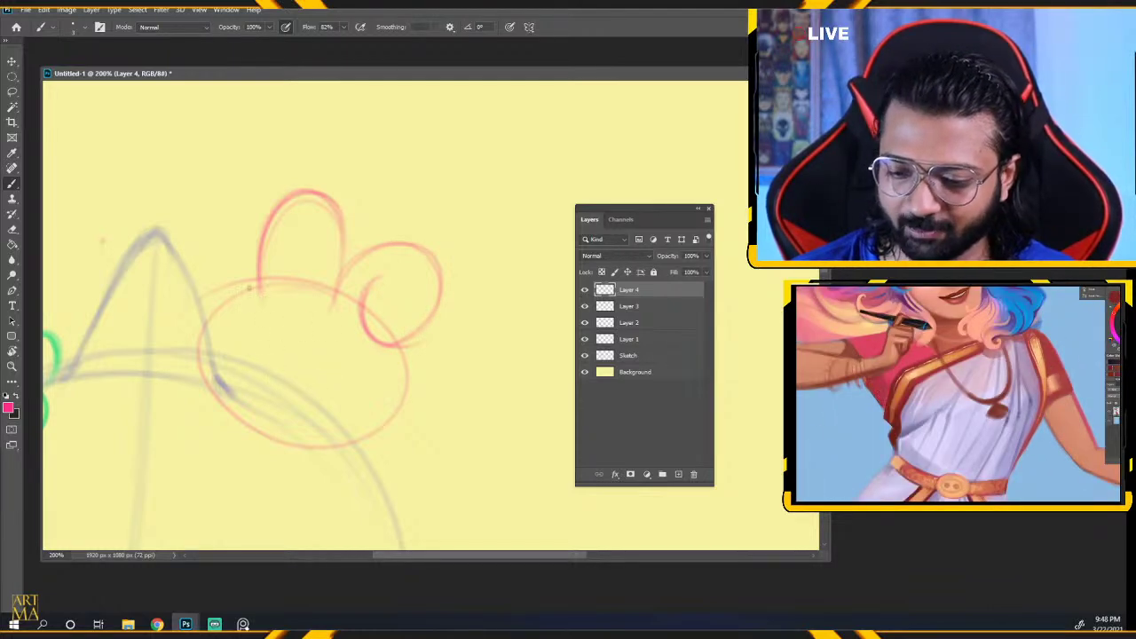
Add two small round paws along the pink head's lower edge and draw its eyes, brows, nose and mouth.
mouse_move(204, 335)
left_mouse_down()
mouse_move(234, 282)
mouse_move(211, 391)
mouse_move(239, 414)
left_mouse_up()
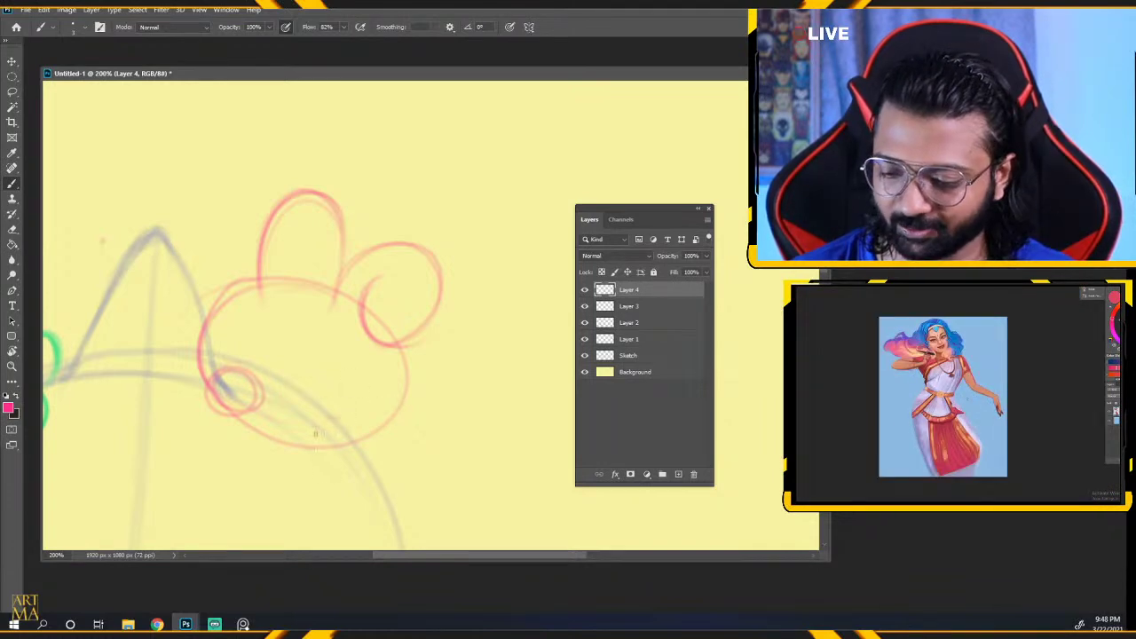
left_click_drag(338, 419, 333, 421)
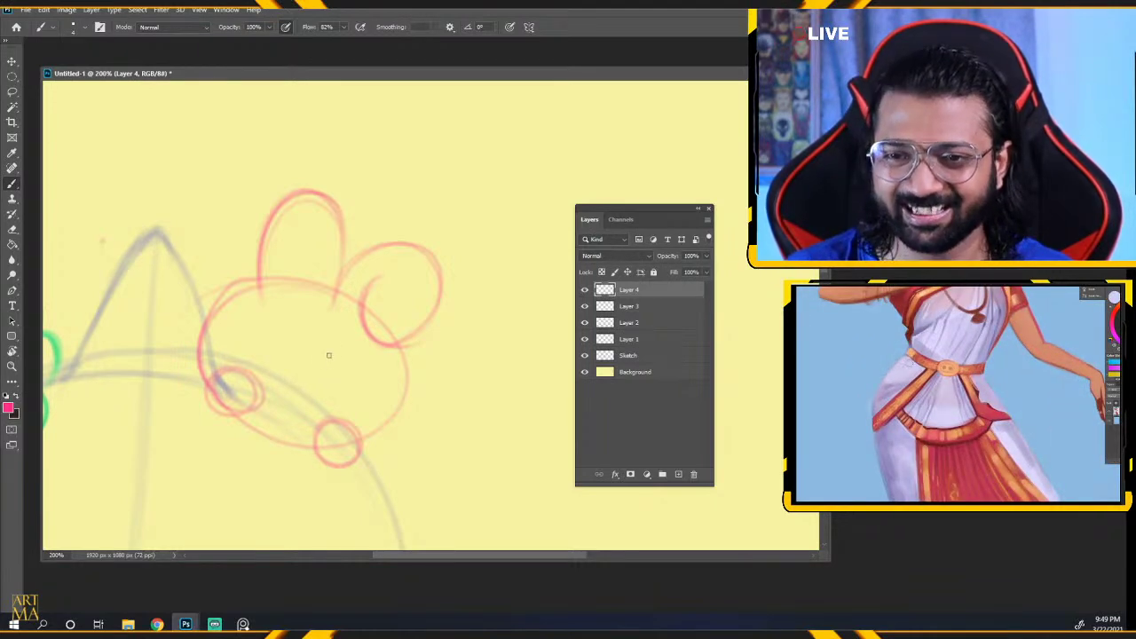
left_click_drag(323, 362, 313, 375)
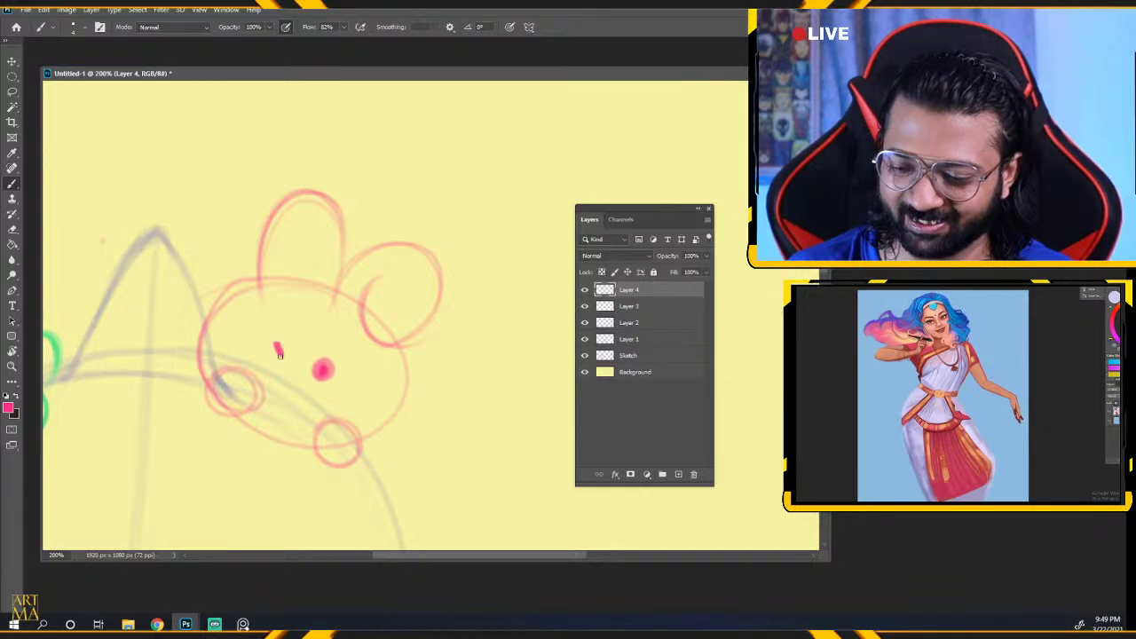
left_click_drag(288, 328, 285, 340)
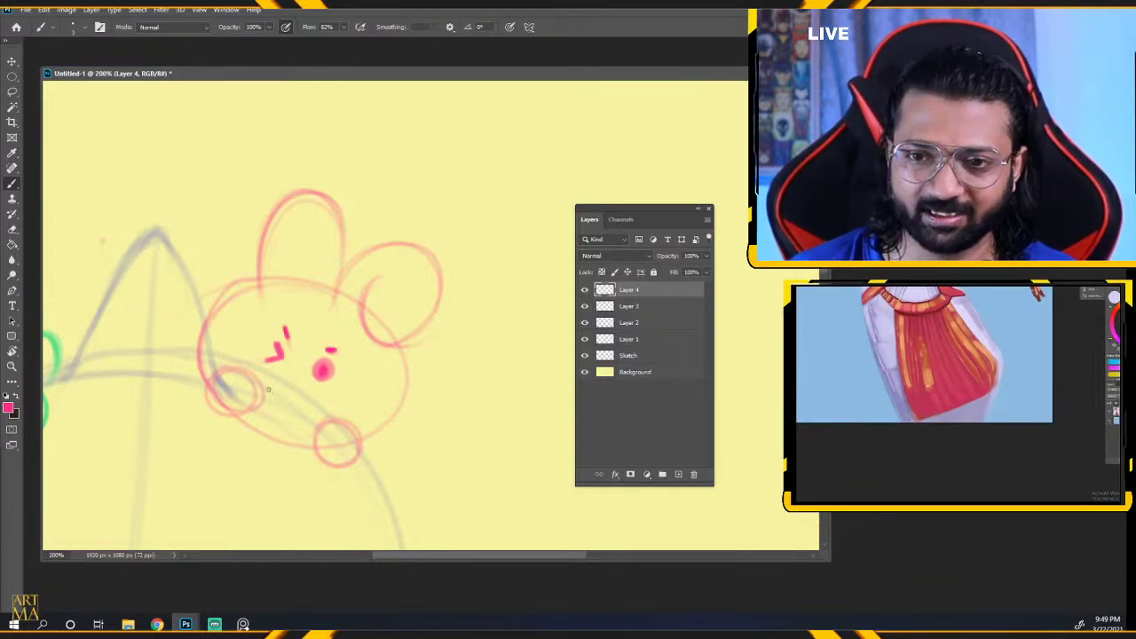
left_click_drag(286, 383, 288, 372)
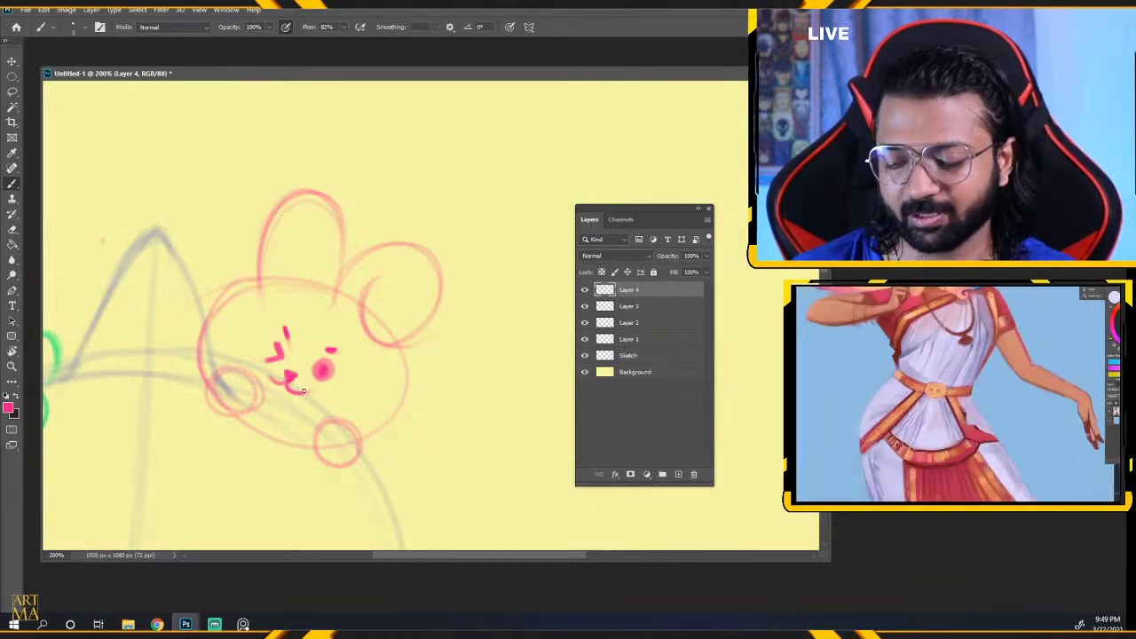
left_click_drag(270, 375, 287, 393)
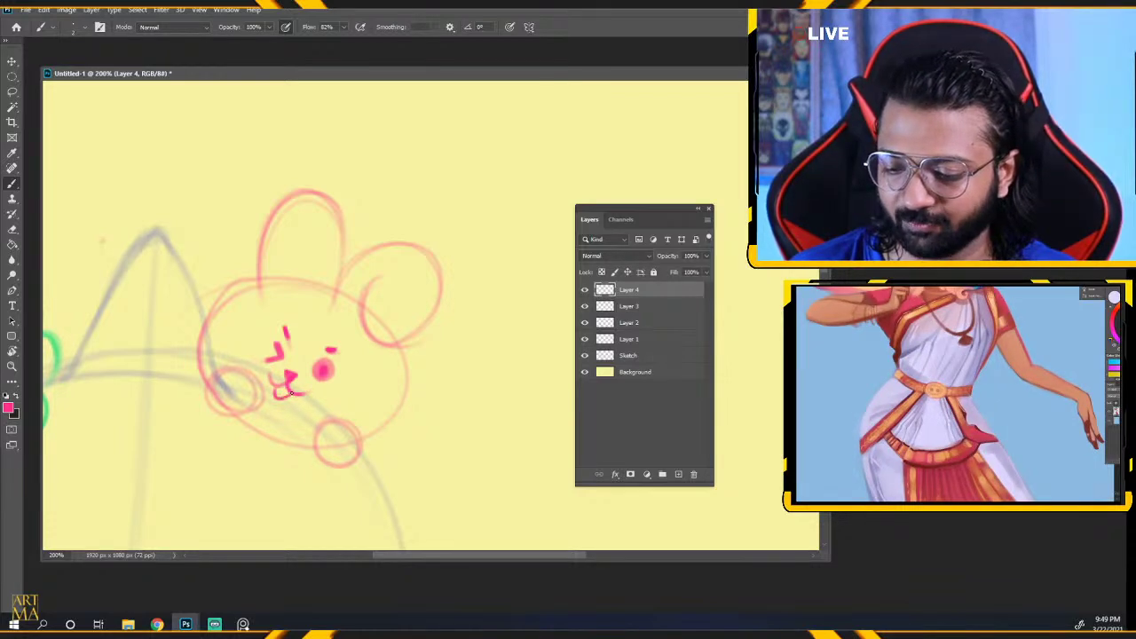
Strengthen the pink head's outline from the base of the ears down to the outer paw.
mouse_move(270, 286)
left_mouse_down()
mouse_move(208, 373)
mouse_move(222, 305)
mouse_move(273, 290)
mouse_move(197, 376)
mouse_move(269, 282)
mouse_move(294, 194)
mouse_move(261, 291)
mouse_move(261, 234)
mouse_move(332, 305)
mouse_move(339, 203)
mouse_move(432, 261)
left_mouse_up()
key("ctrl+minus")
key("ctrl+minus")
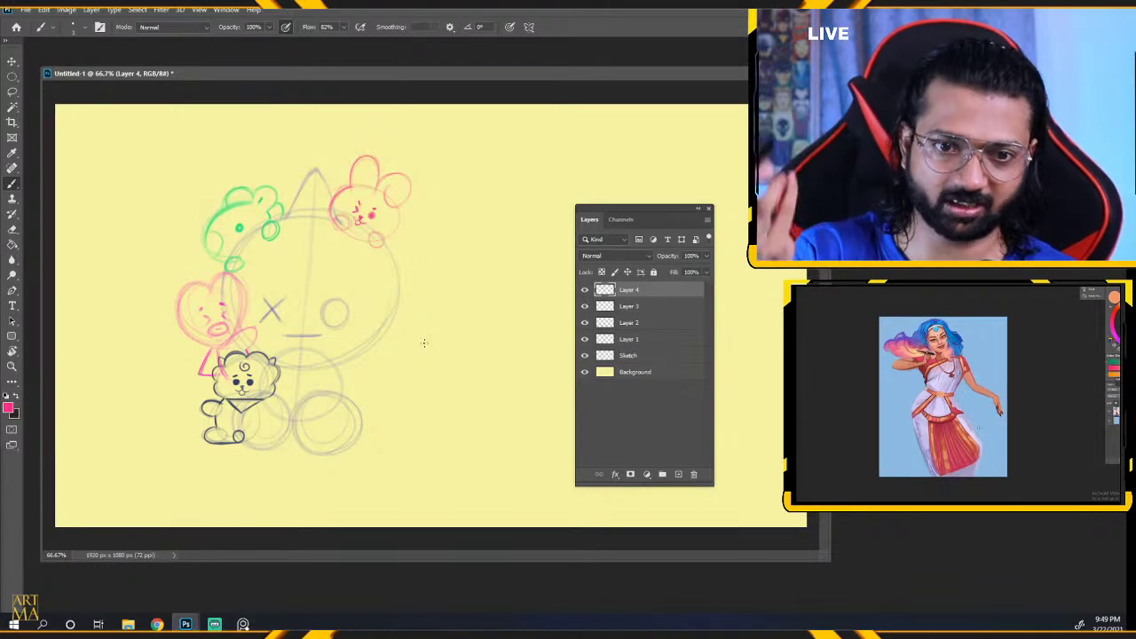
key("ctrl+plus")
key("ctrl+plus")
mouse_move(303, 294)
left_mouse_down()
mouse_move(312, 317)
mouse_move(385, 365)
mouse_move(434, 288)
mouse_move(417, 361)
left_mouse_up()
mouse_move(462, 271)
left_mouse_down()
mouse_move(424, 359)
mouse_move(447, 343)
mouse_move(444, 309)
mouse_move(381, 385)
mouse_move(378, 359)
mouse_move(419, 394)
left_mouse_up()
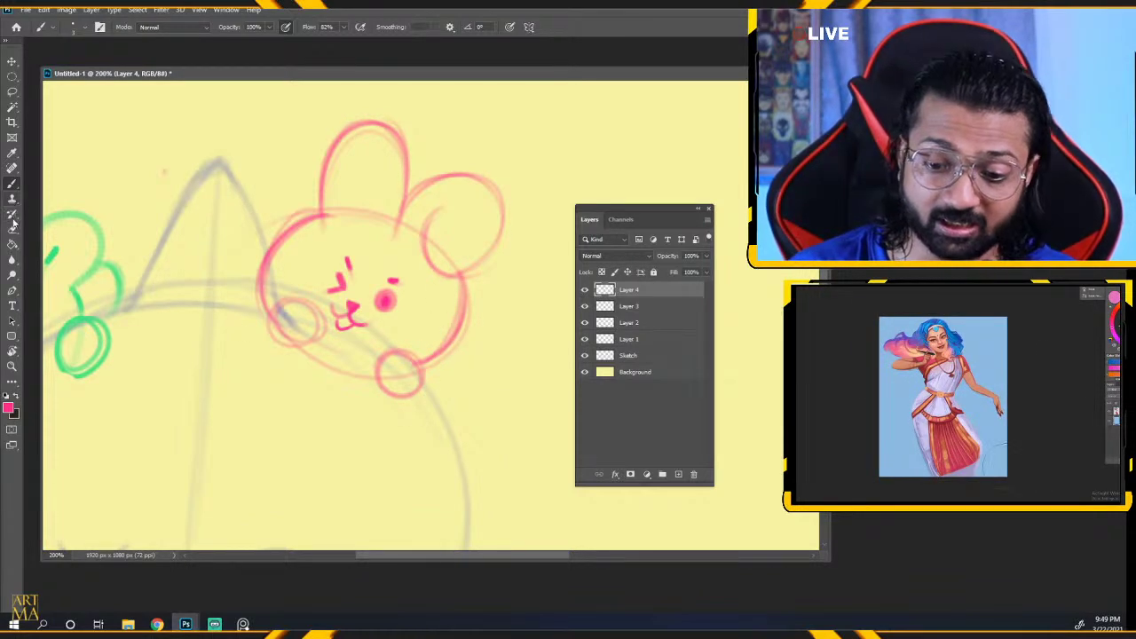
Erase the pink head's outline between the two paws and redraw the paw nearest the horn with the brush.
key("e")
left_click_drag(323, 361, 339, 372)
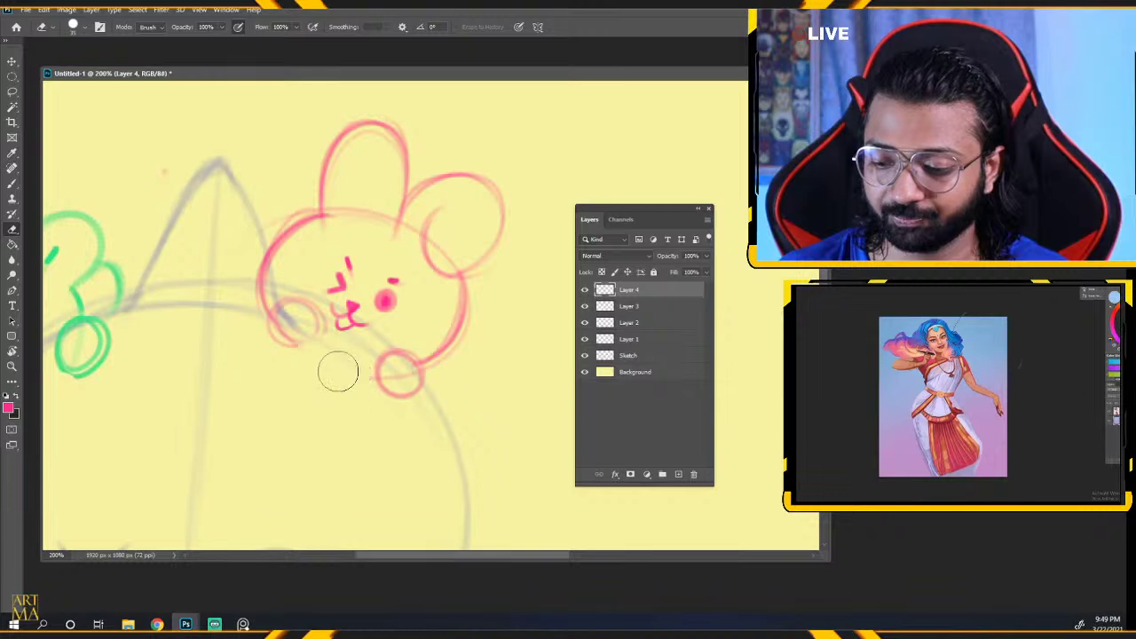
left_click(12, 184)
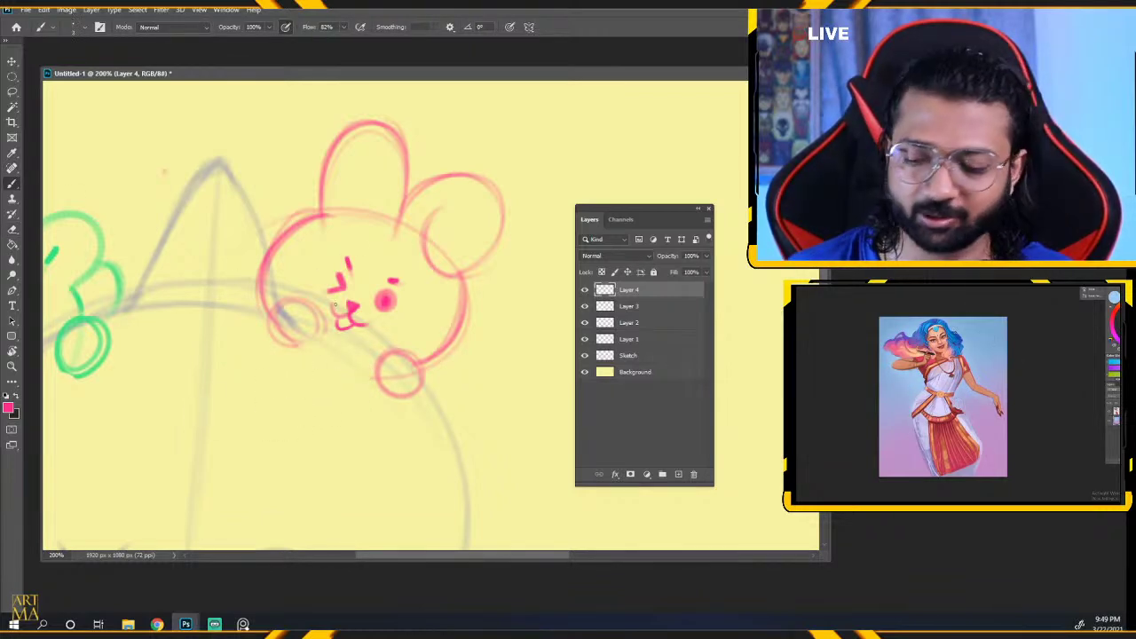
left_click_drag(272, 325, 301, 304)
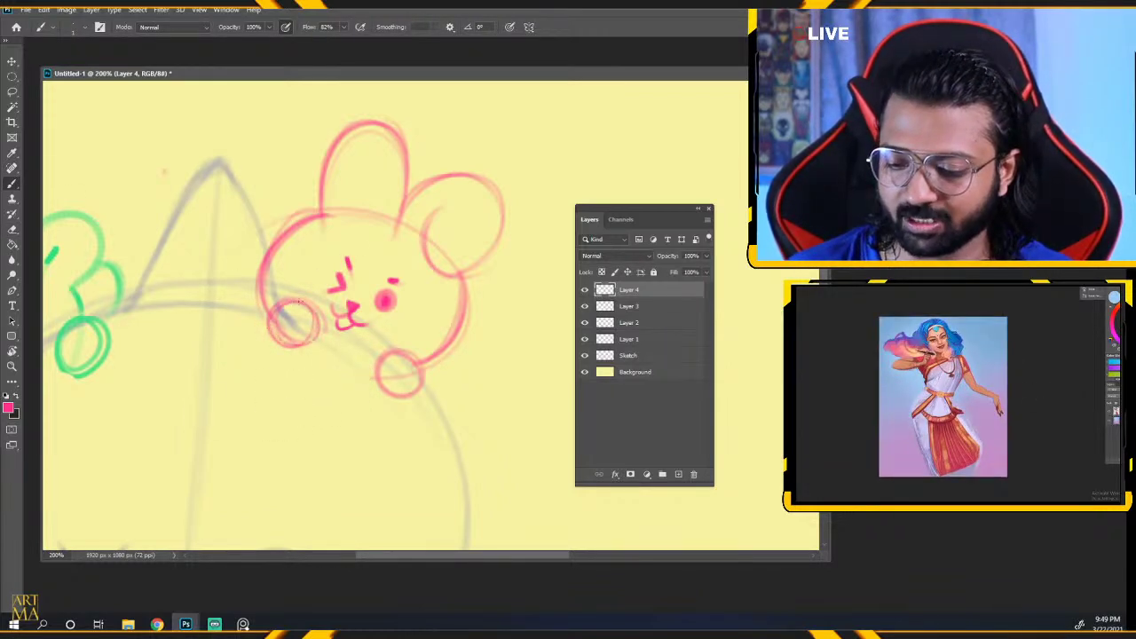
Create a new layer above Layer 4 and set the foreground colour to orange for the brush.
left_click_drag(437, 409, 400, 264)
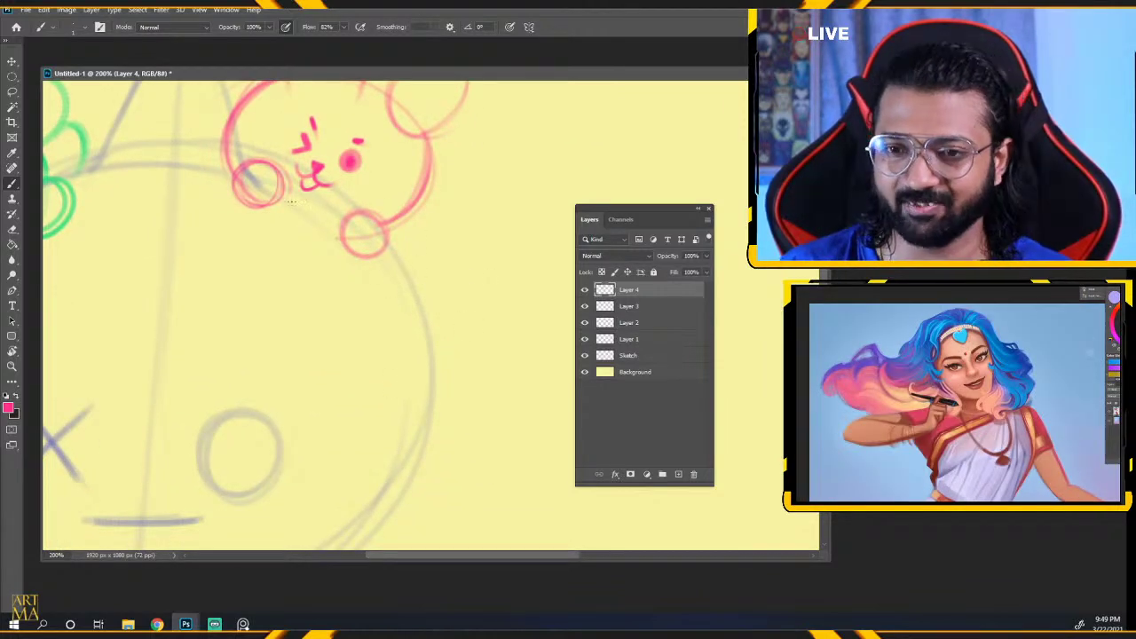
scroll(495, 318, "down", 4)
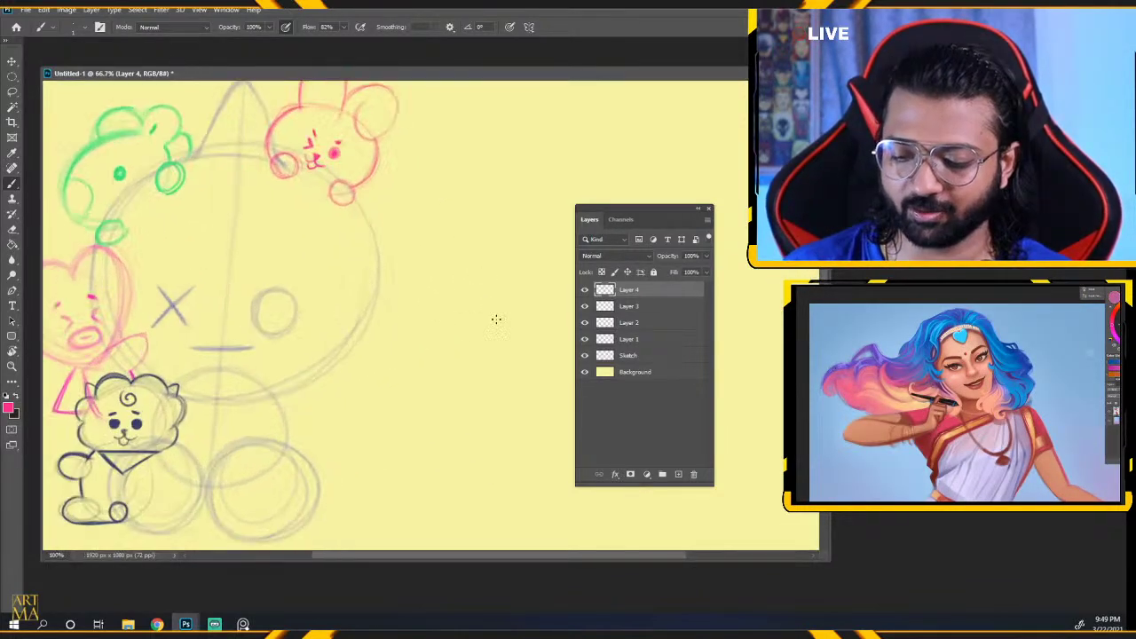
scroll(380, 318, "up", 3)
left_click_drag(286, 246, 322, 434)
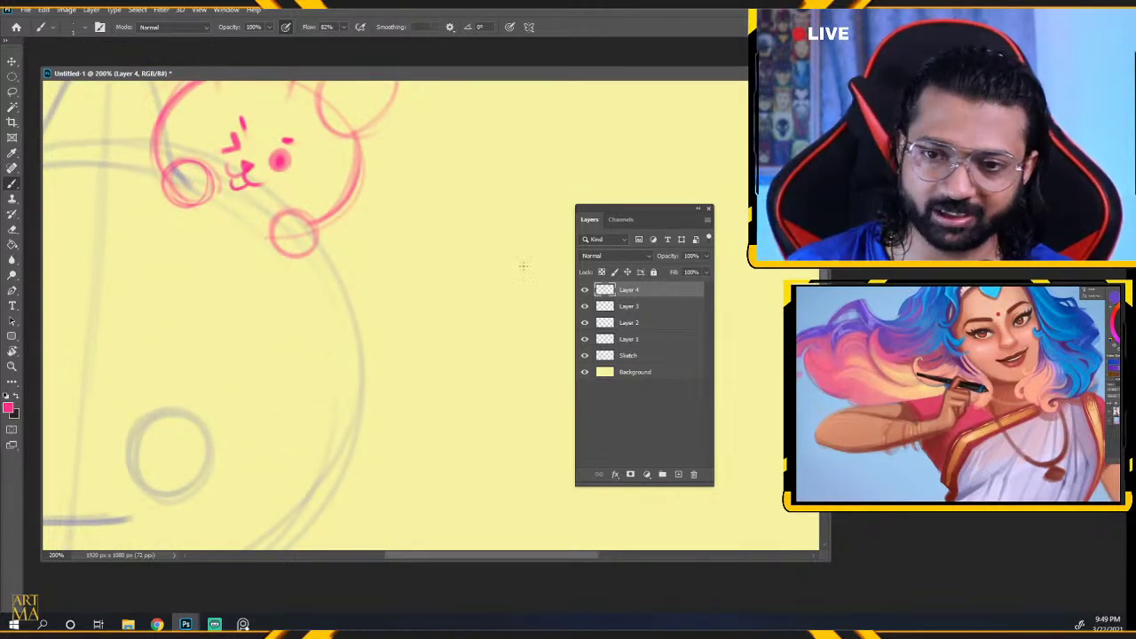
left_click(678, 474)
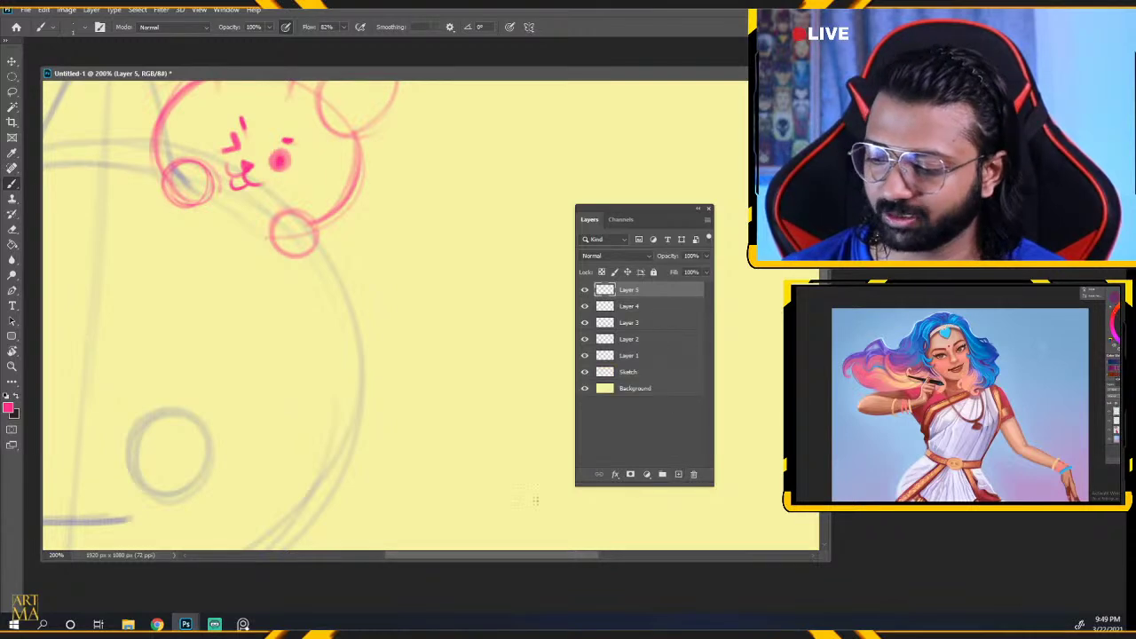
left_click(8, 407)
left_click_drag(347, 431, 345, 443)
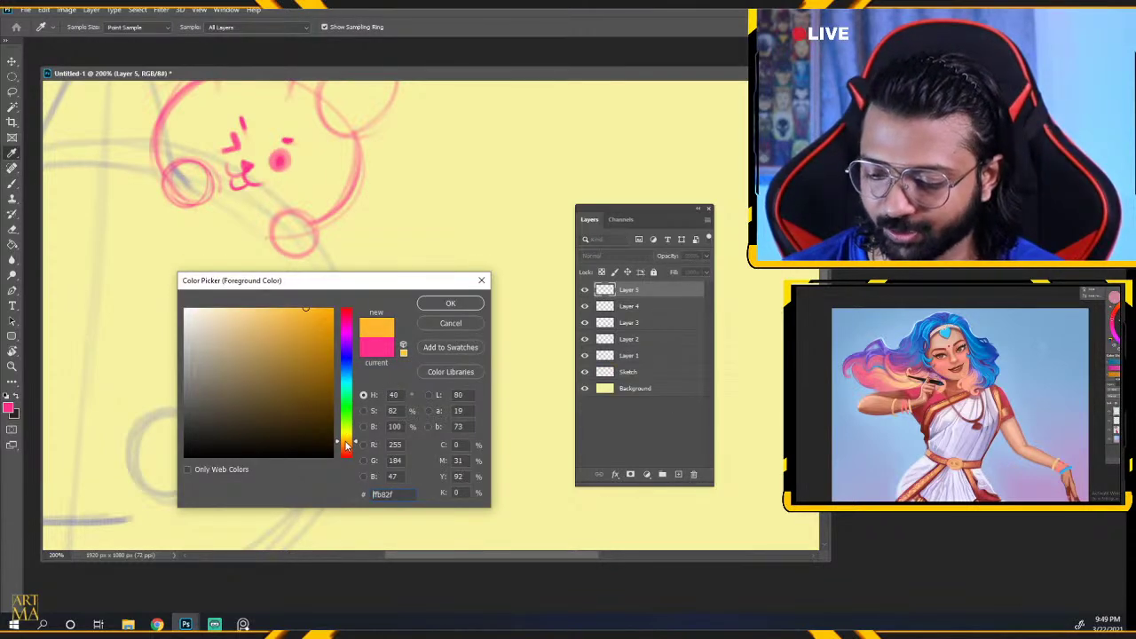
left_click(318, 375)
left_click(450, 303)
key("b")
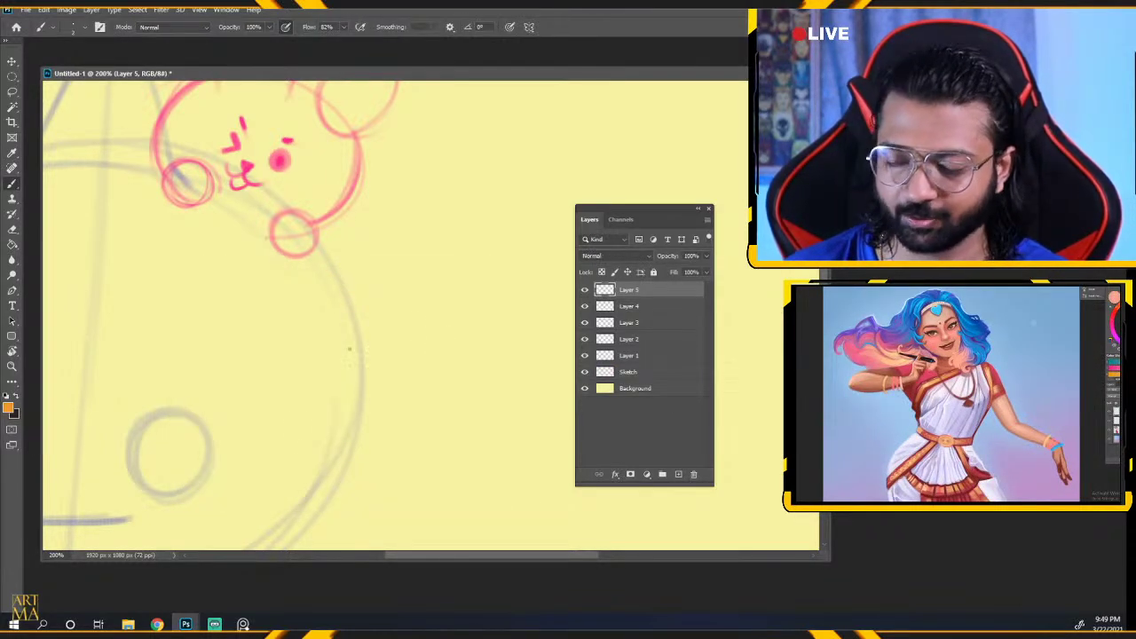
Sketch a round orange head over the big head's outer edge, with a drooping ear on each side and an inner face circle.
mouse_move(397, 336)
left_mouse_down()
mouse_move(287, 418)
mouse_move(347, 490)
mouse_move(461, 465)
mouse_move(386, 336)
mouse_move(508, 451)
left_mouse_up()
left_click_drag(443, 323, 445, 227)
left_click_drag(443, 287, 472, 313)
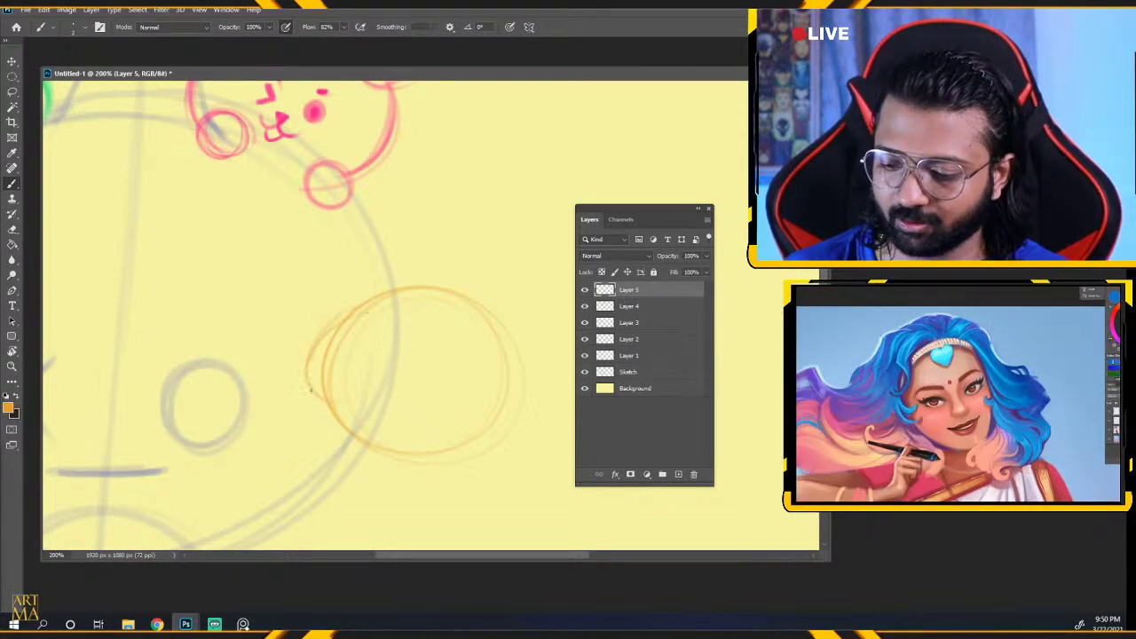
left_click_drag(536, 430, 441, 467)
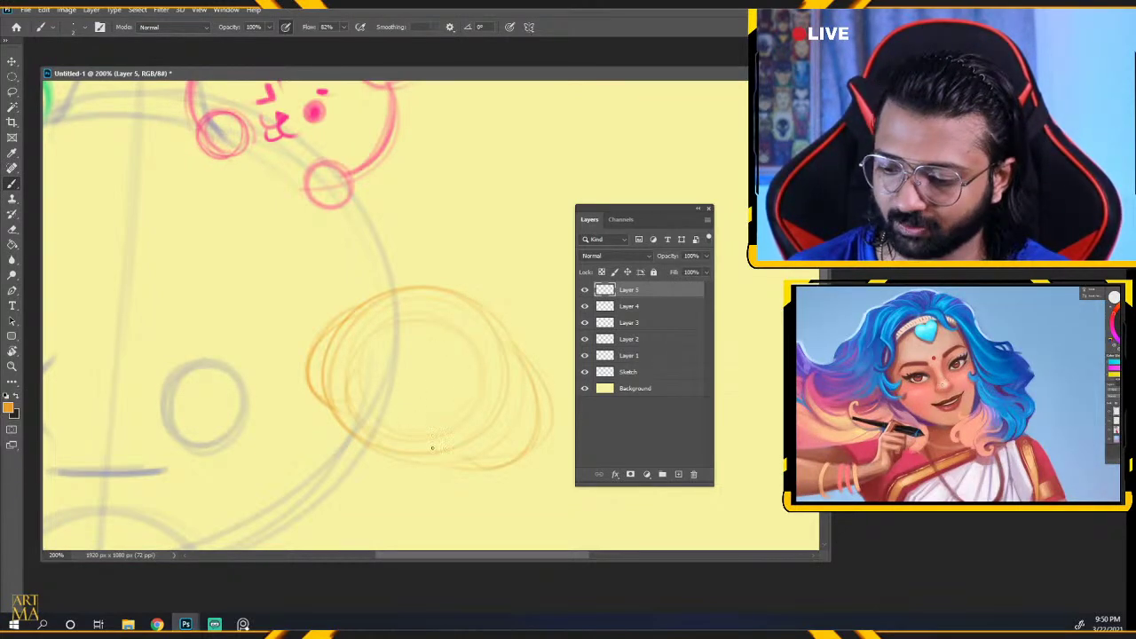
mouse_move(394, 323)
left_mouse_down()
mouse_move(421, 317)
mouse_move(490, 360)
left_mouse_up()
left_click_drag(448, 323, 477, 408)
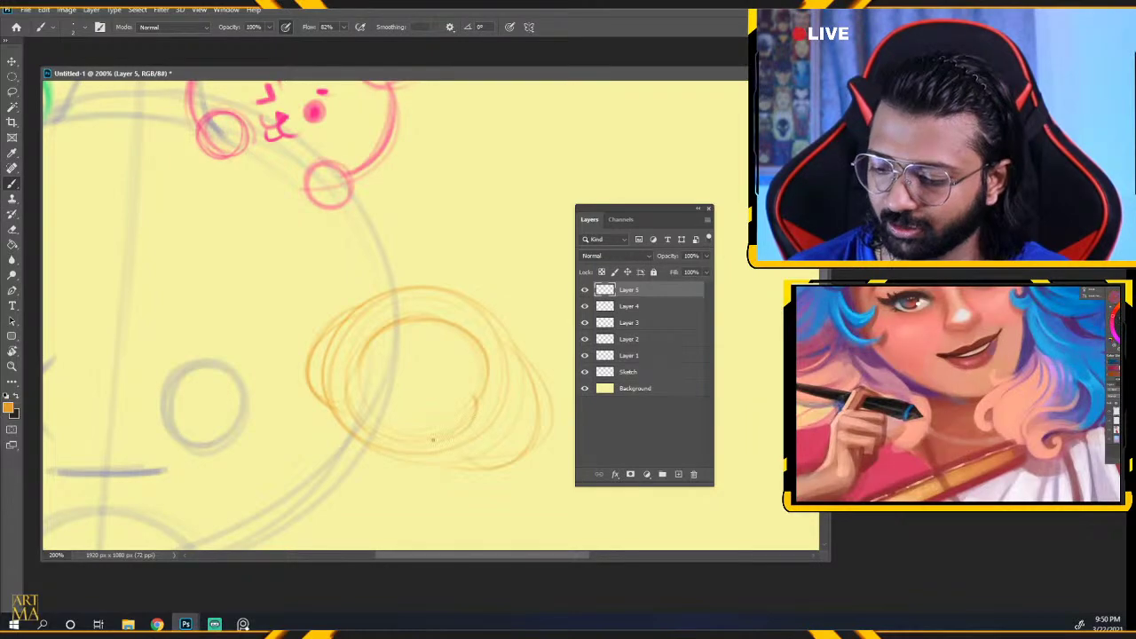
left_click_drag(427, 442, 476, 404)
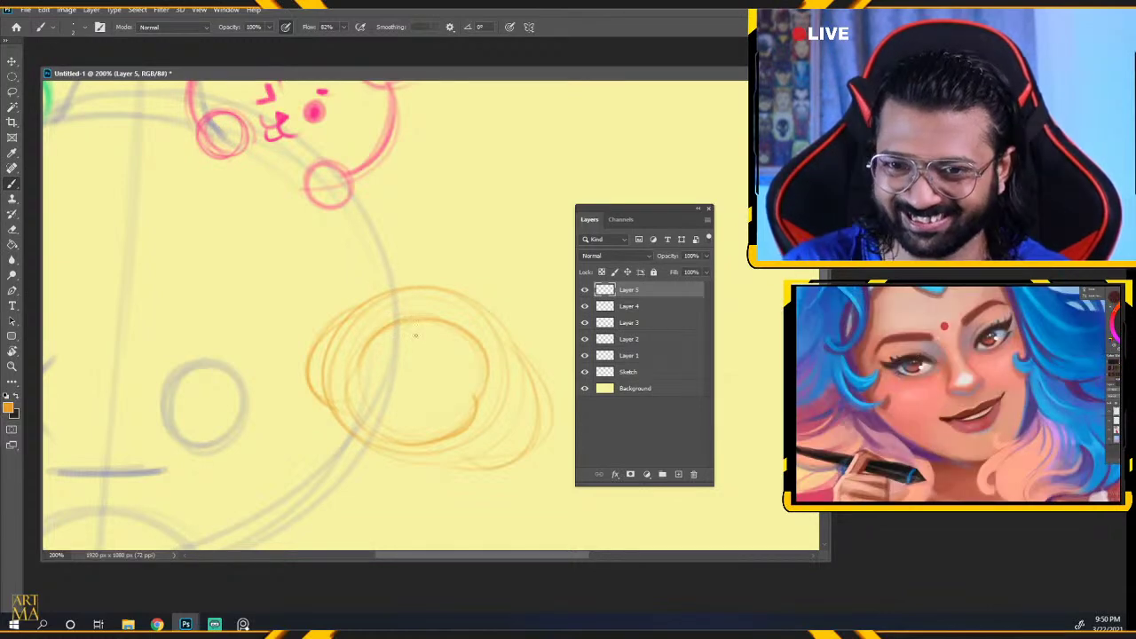
Draw a small hair curl, two dot eyes, a nose and a smiling mouth inside the orange face circle.
mouse_move(413, 330)
left_mouse_down()
mouse_move(444, 351)
mouse_move(421, 353)
left_mouse_up()
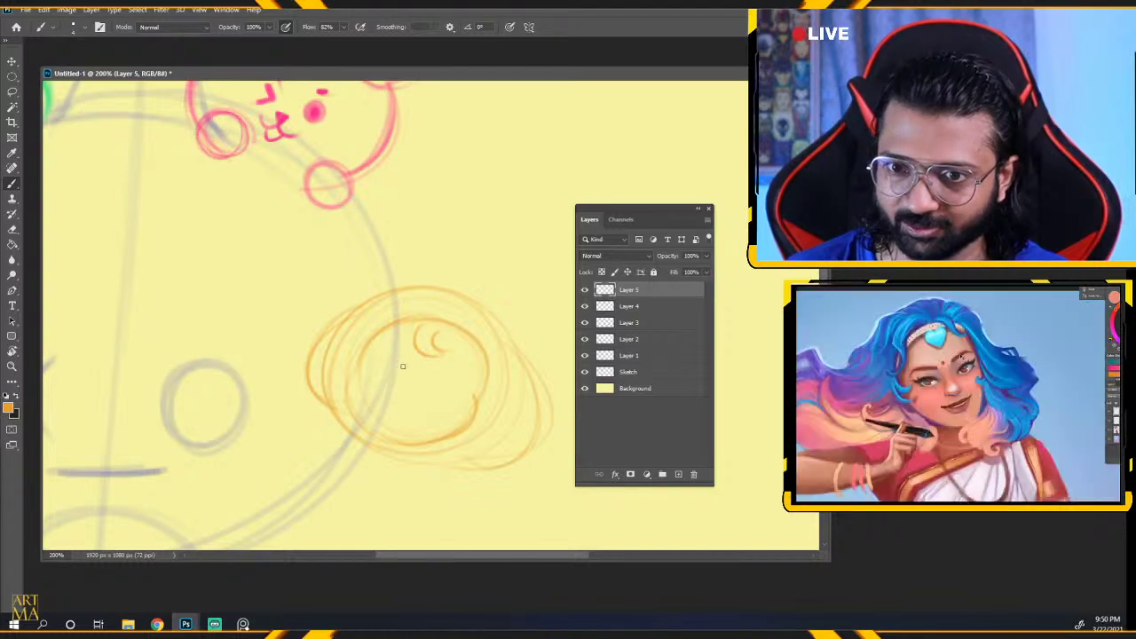
left_click(393, 376)
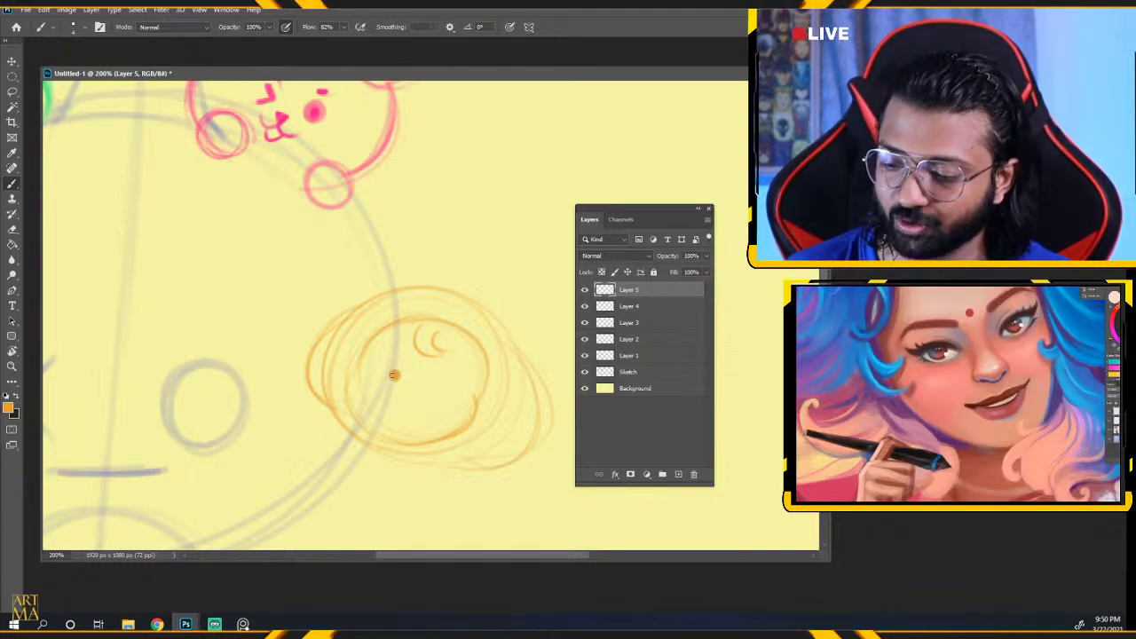
left_click(426, 382)
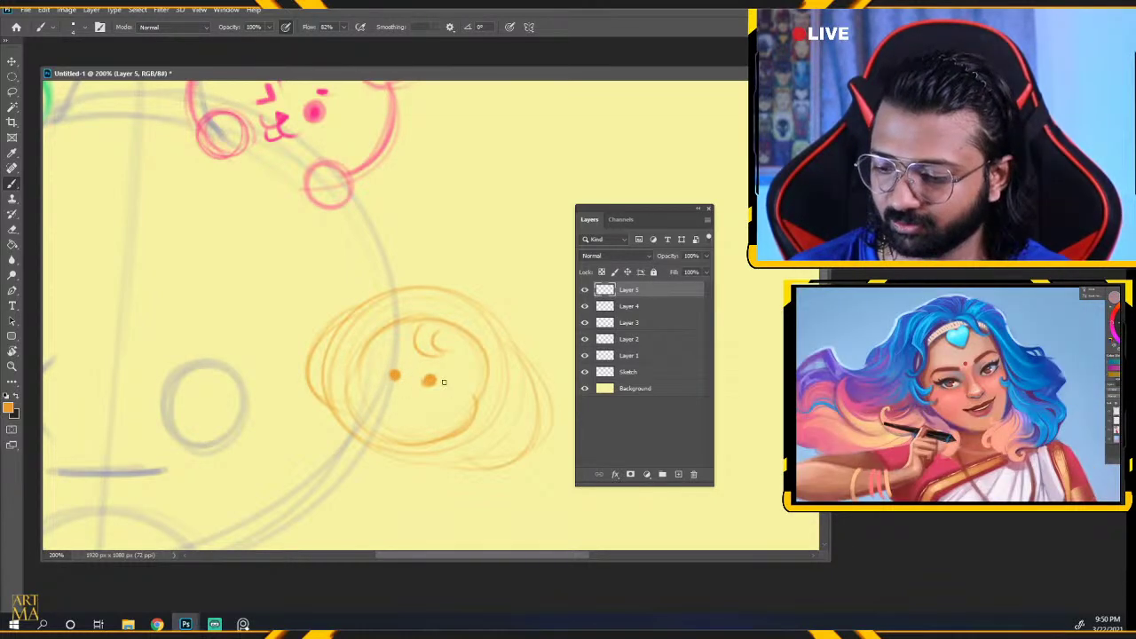
left_click(435, 382)
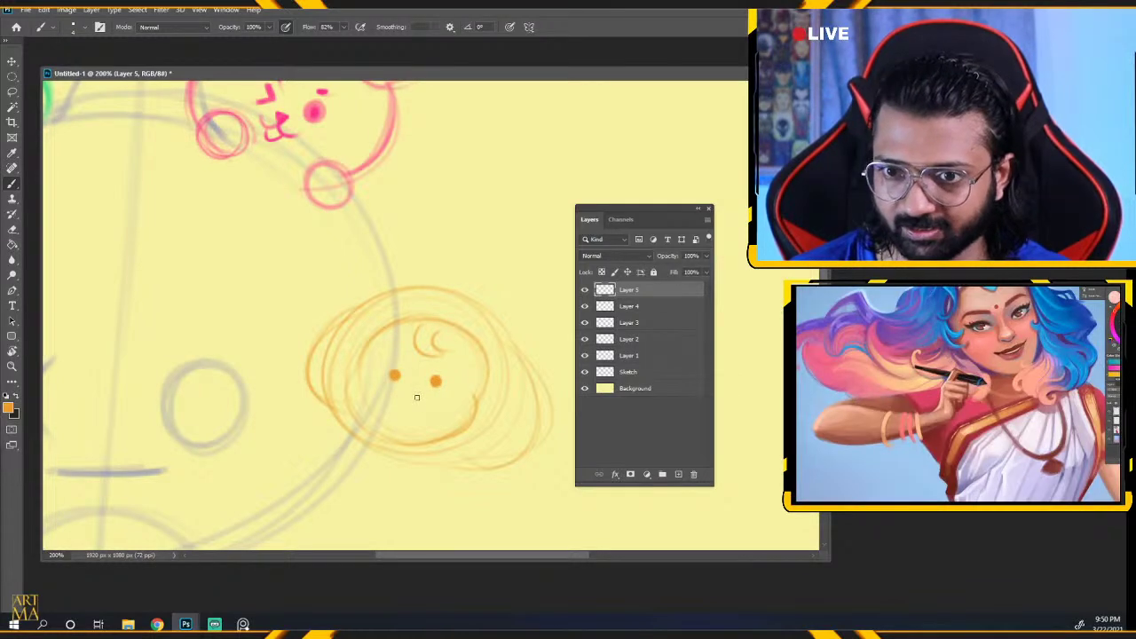
left_click(414, 388)
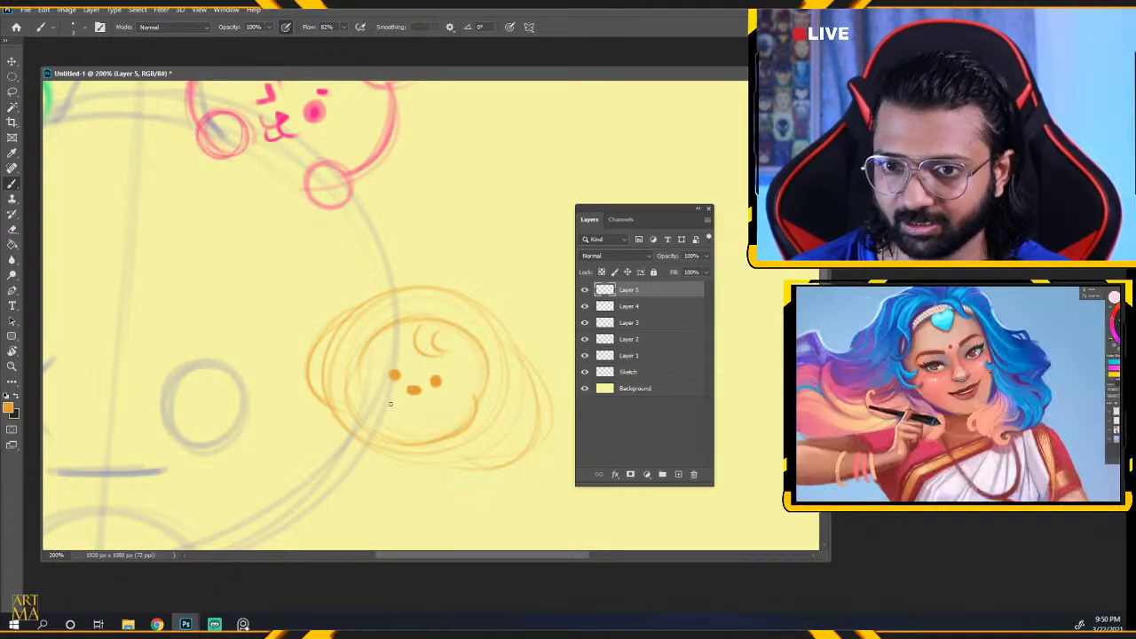
left_click_drag(401, 401, 431, 411)
key("ctrl+z")
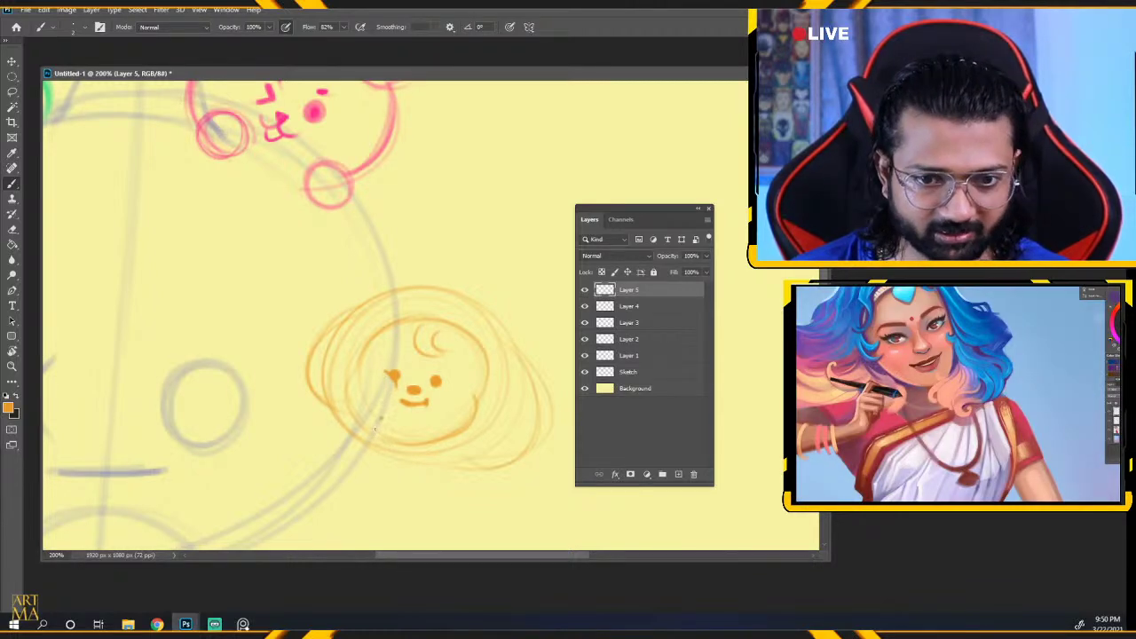
Shade the orange figure's ear that overlaps the big head.
key("ctrl+minus")
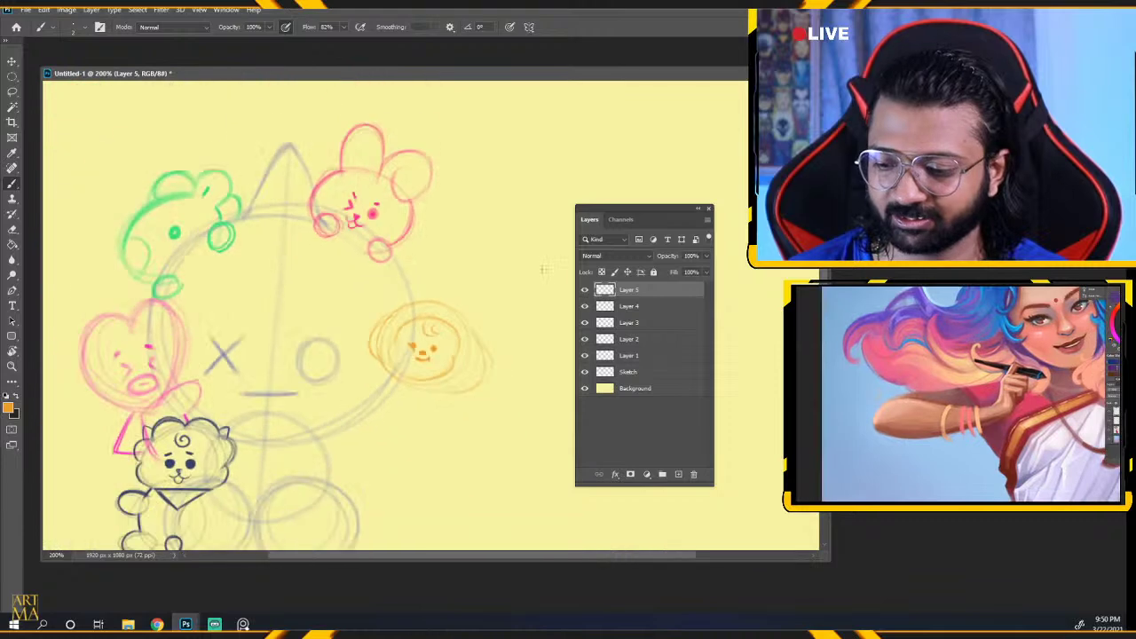
key("ctrl+minus")
key("ctrl+plus")
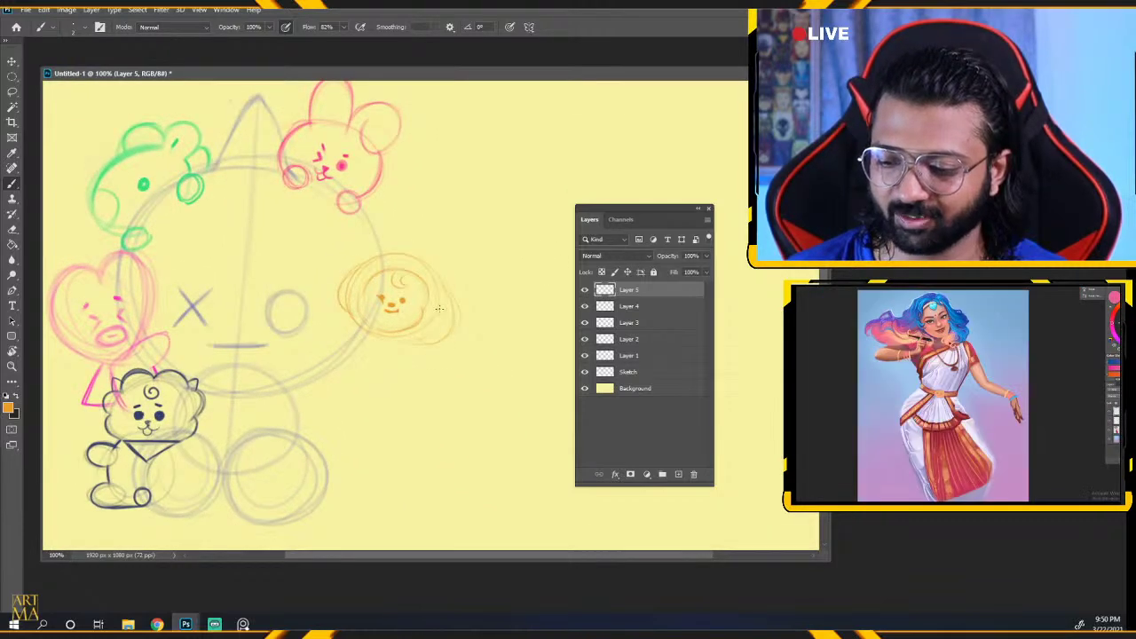
key("ctrl+plus")
key("ctrl+plus")
left_click_drag(325, 370, 343, 446)
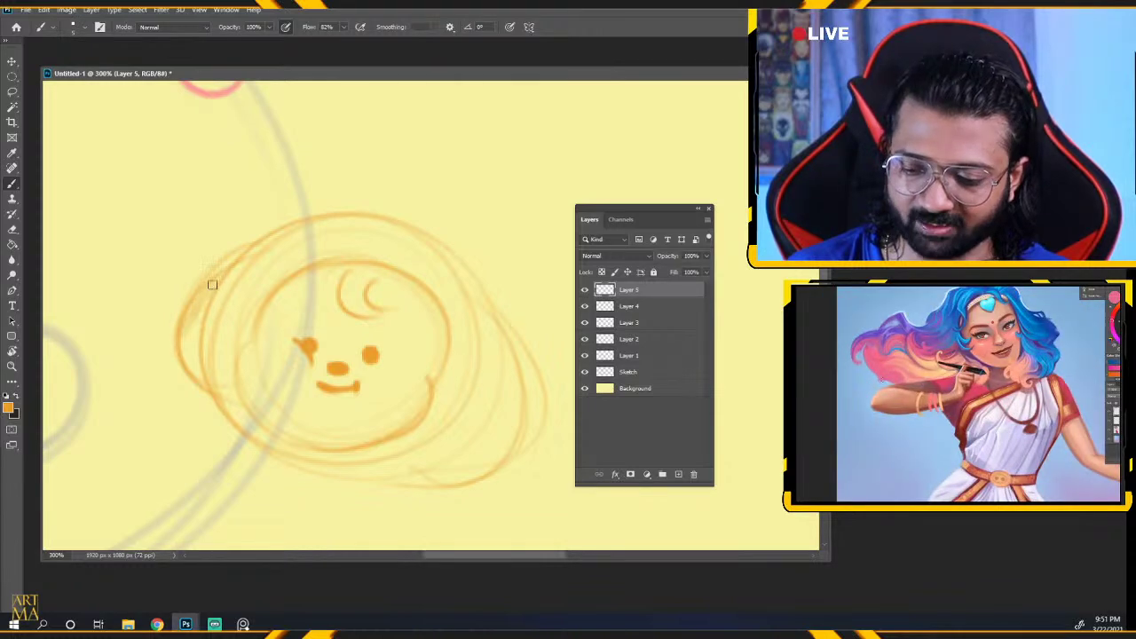
mouse_move(212, 284)
left_mouse_down()
mouse_move(193, 360)
mouse_move(191, 314)
left_mouse_up()
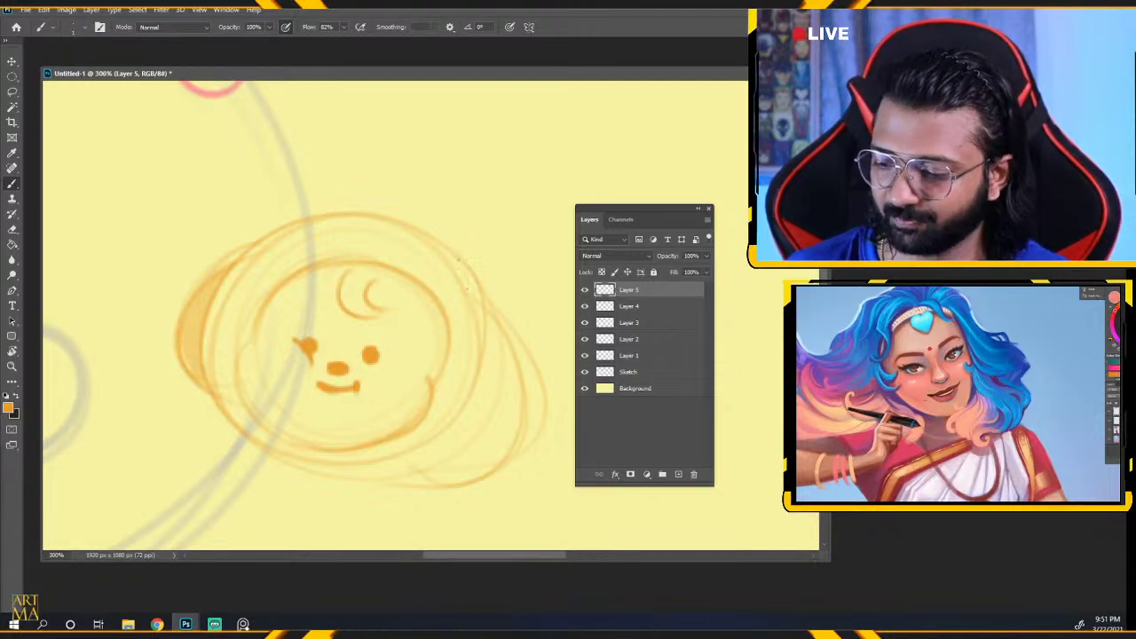
Redraw the orange head's right outer edge and thicken its outline along the lower right curve.
left_click_drag(449, 251, 480, 378)
key("ctrl+z")
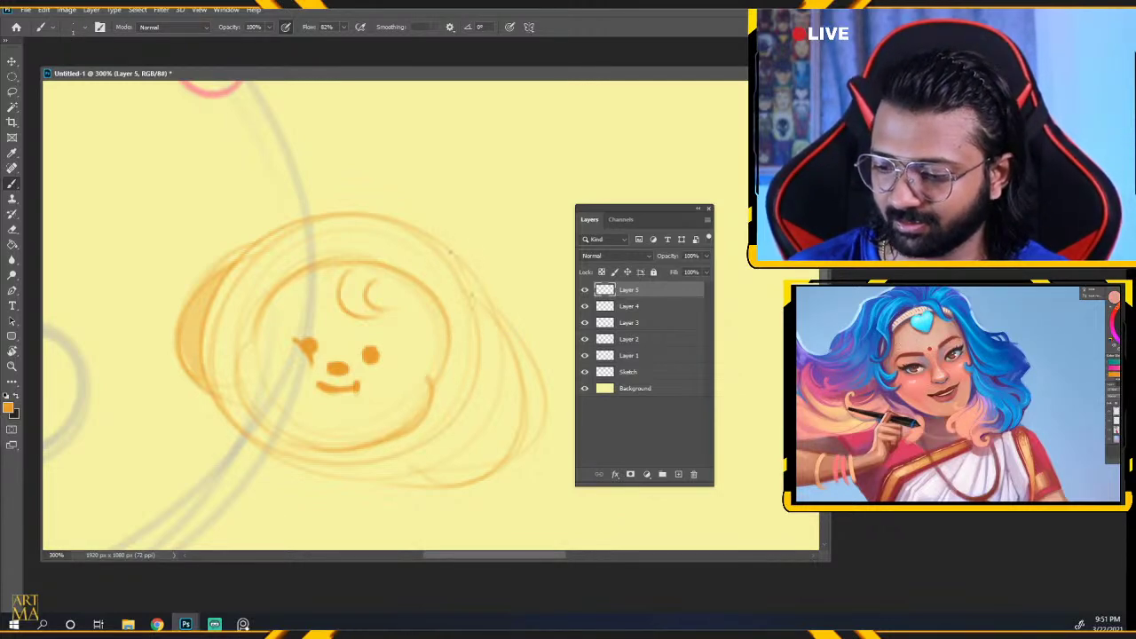
left_click_drag(438, 244, 481, 377)
left_click_drag(431, 411, 458, 343)
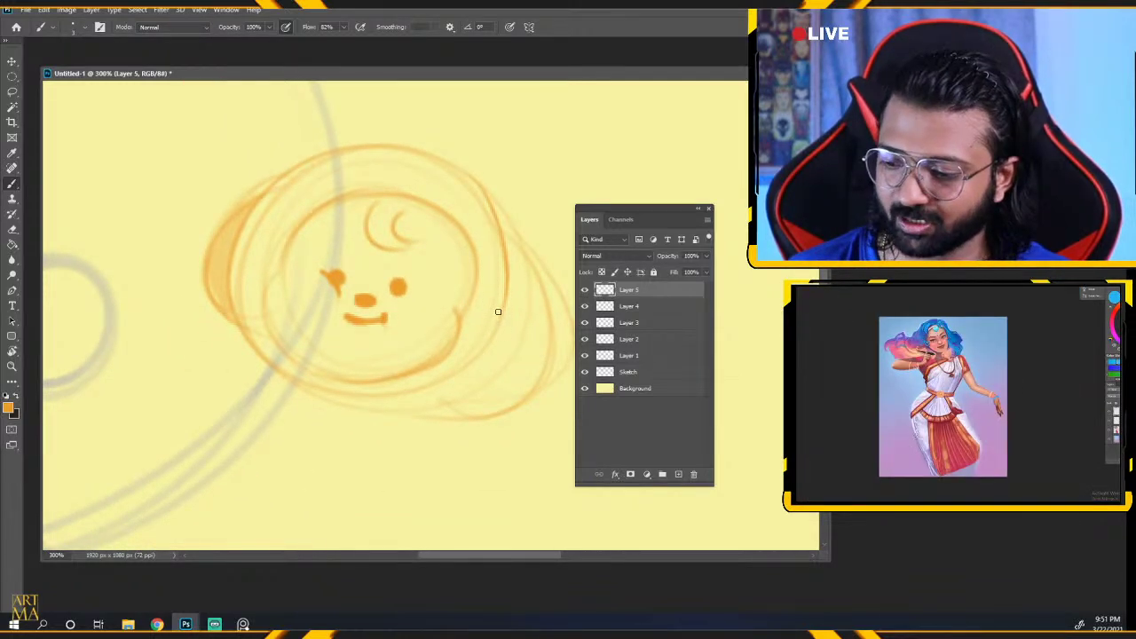
mouse_move(498, 320)
left_mouse_down()
mouse_move(480, 381)
mouse_move(397, 404)
mouse_move(505, 312)
mouse_move(365, 402)
left_mouse_up()
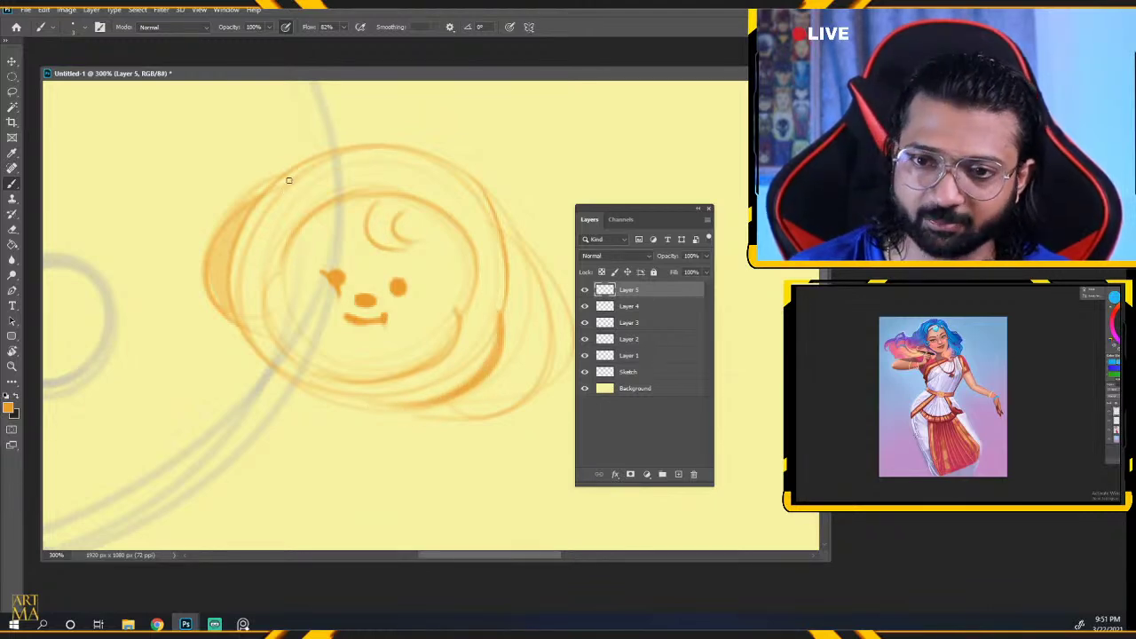
Strengthen the left outline of the orange head and darken the shading of its left ear.
left_click_drag(279, 181, 236, 327)
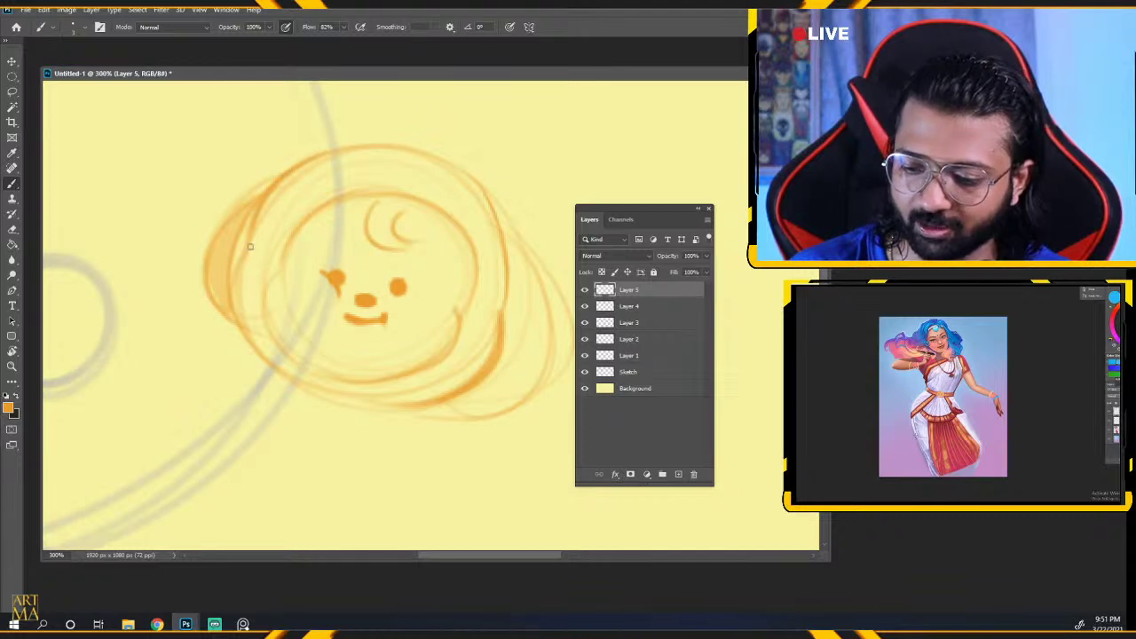
left_click_drag(251, 247, 255, 333)
left_click_drag(253, 211, 229, 286)
mouse_move(266, 188)
left_mouse_down()
mouse_move(213, 259)
mouse_move(210, 296)
left_mouse_up()
left_click_drag(227, 253, 221, 298)
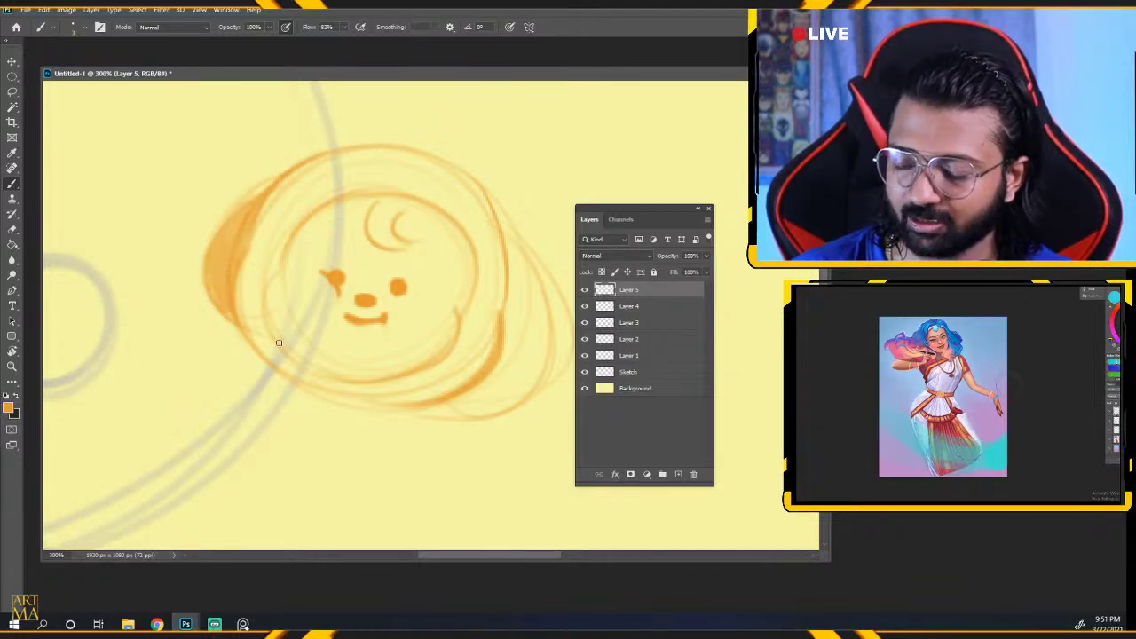
Draw a rounded orange body below the head, with a small arm and foot overlapping the big head's edge.
key("ctrl+minus")
key("ctrl+minus")
key("ctrl+minus")
key("ctrl+minus")
key("ctrl+plus")
key("ctrl+plus")
key("ctrl+plus")
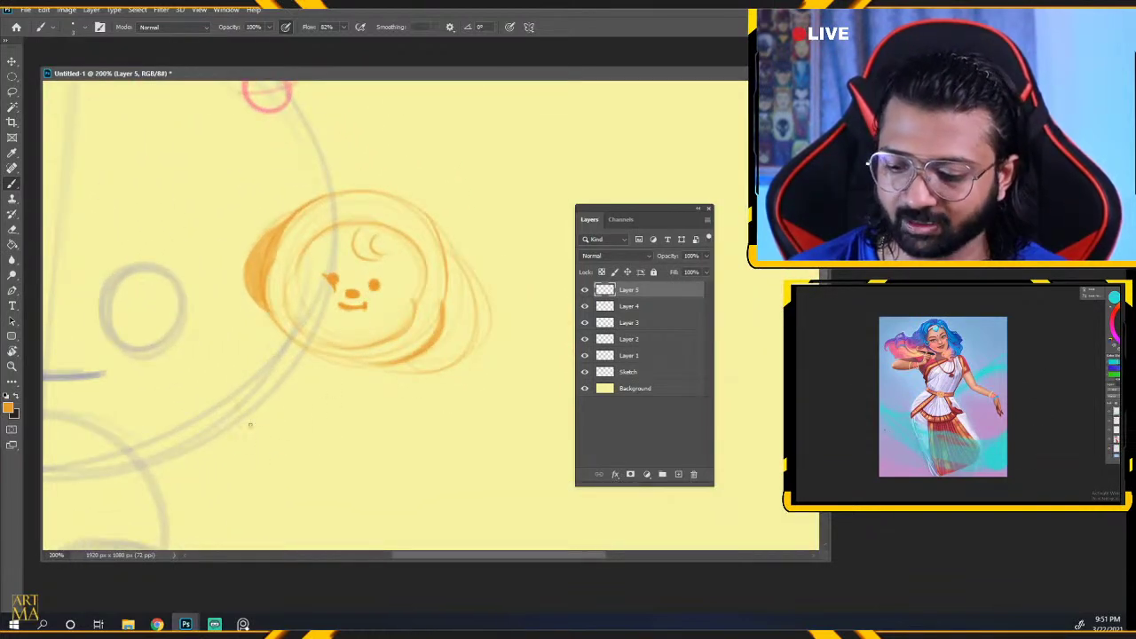
mouse_move(250, 426)
left_mouse_down()
mouse_move(305, 413)
mouse_move(365, 377)
left_mouse_up()
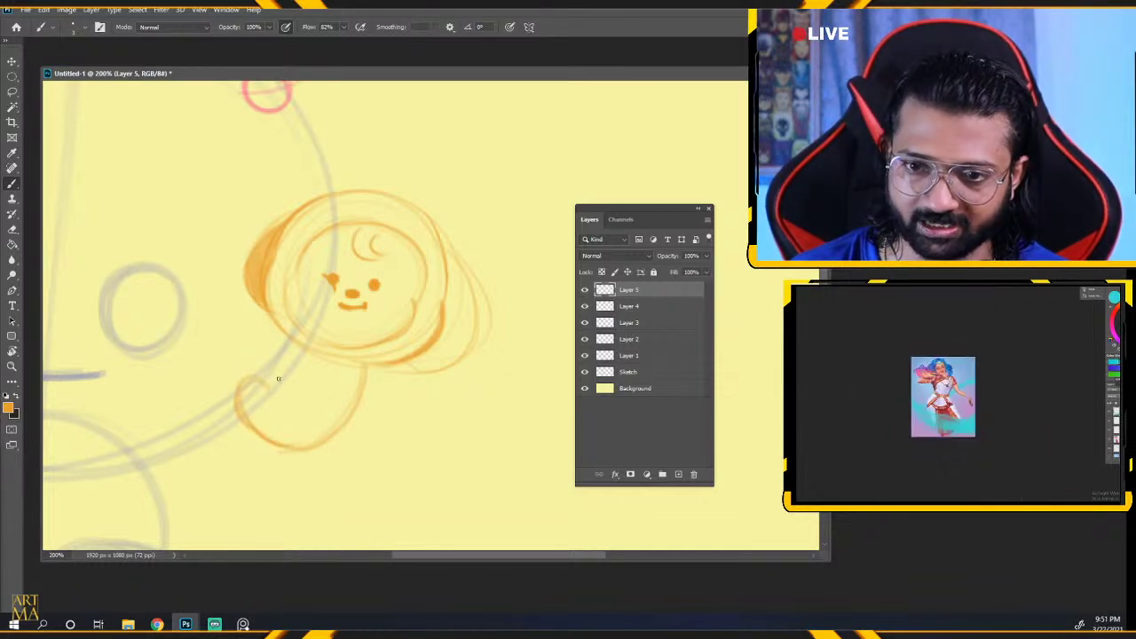
left_click_drag(305, 328, 277, 375)
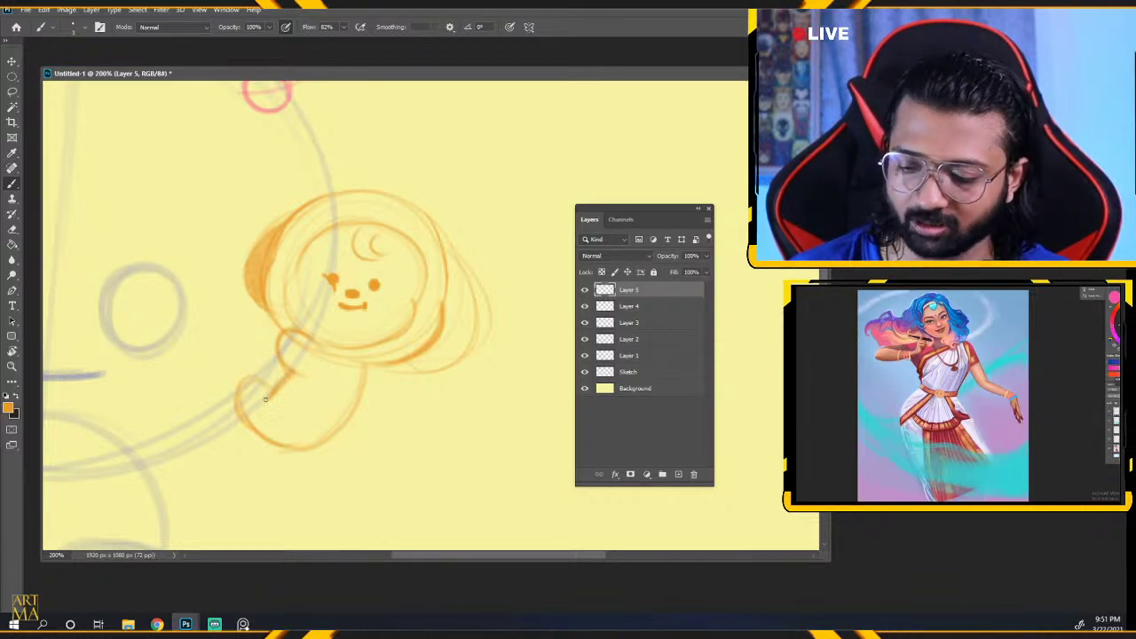
left_click_drag(303, 343, 285, 364)
mouse_move(305, 336)
left_mouse_down()
mouse_move(273, 383)
mouse_move(244, 393)
mouse_move(273, 396)
left_mouse_up()
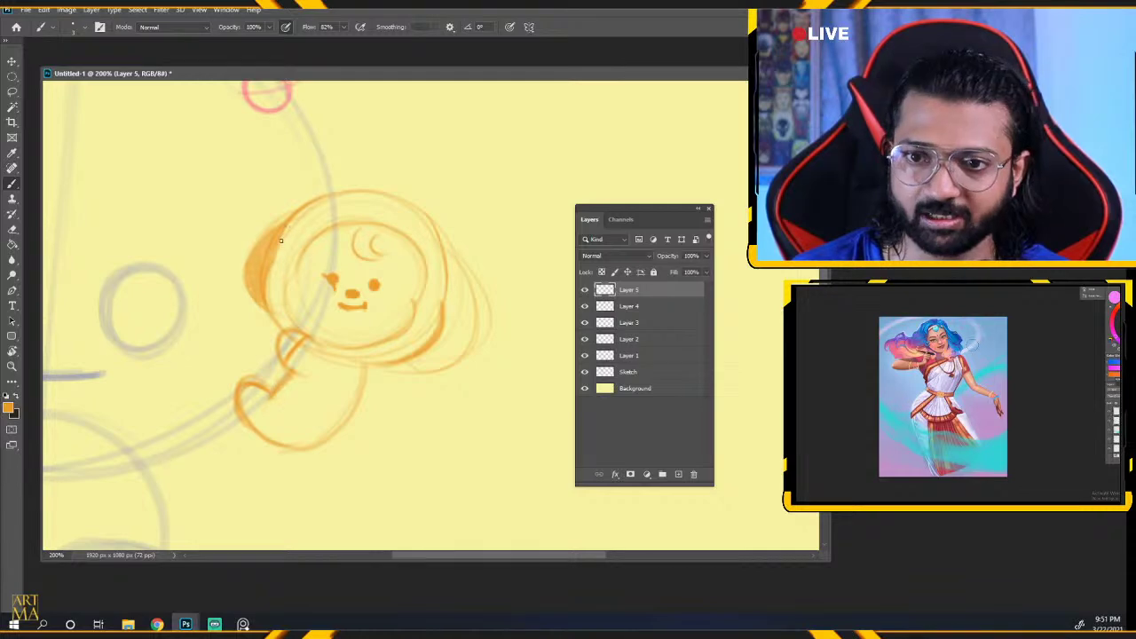
Reinforce the orange figure's upper left head outline, left face edge and lower right body curve.
left_click_drag(280, 240, 307, 209)
left_click_drag(270, 275, 266, 306)
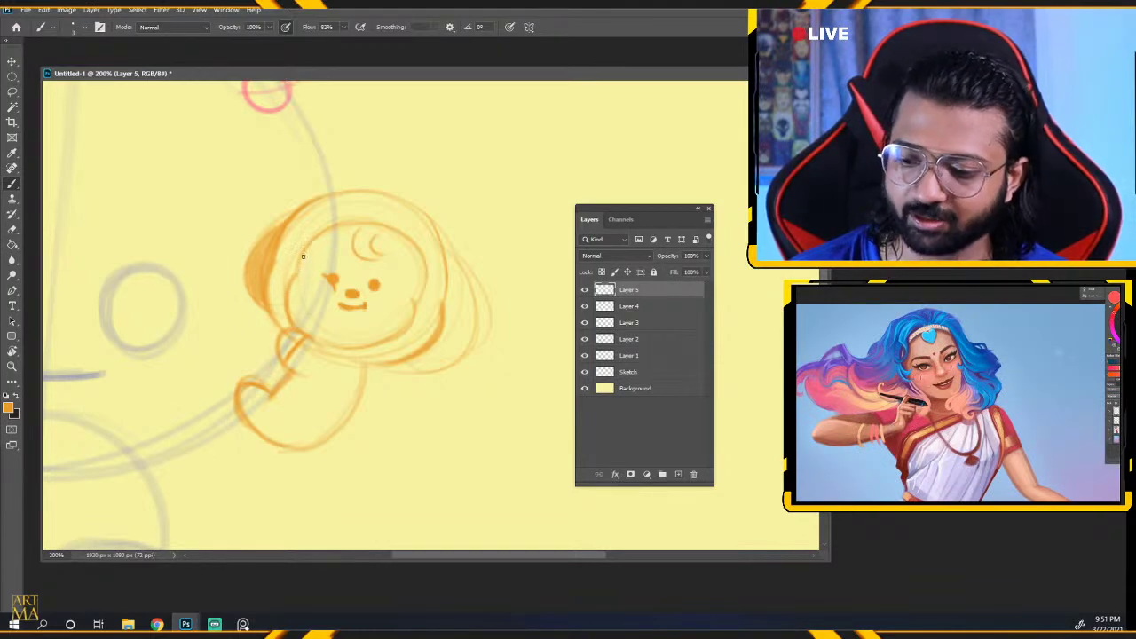
left_click_drag(315, 450, 355, 377)
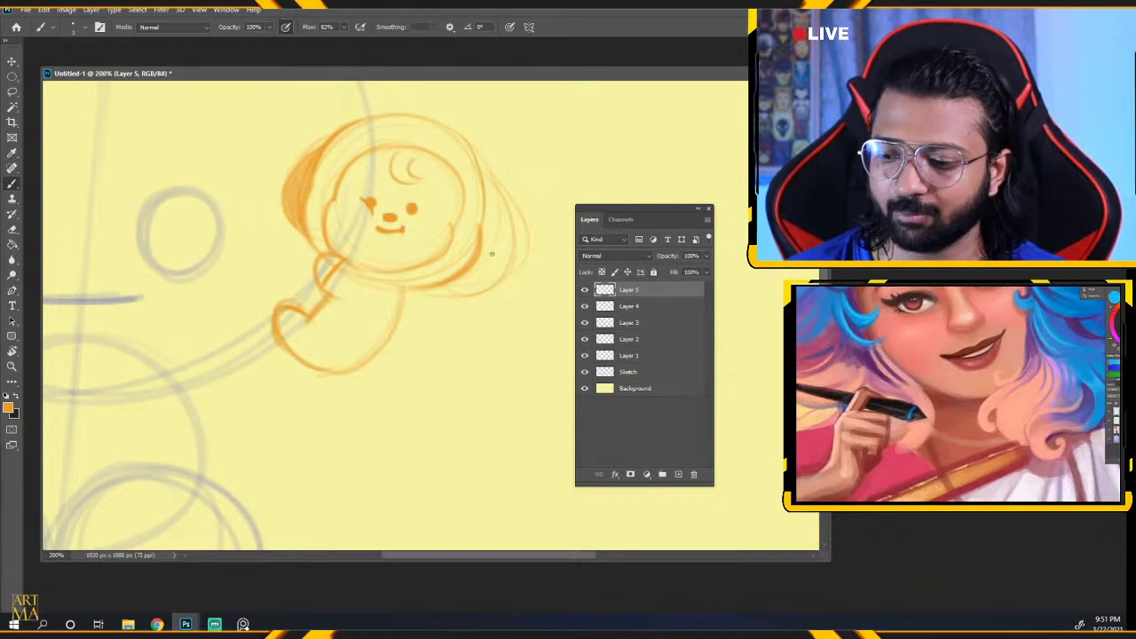
Shade the orange figure's right ear and erase the stray lines around its outer edge with a smaller eraser.
mouse_move(490, 198)
left_mouse_down()
mouse_move(488, 239)
mouse_move(483, 178)
mouse_move(492, 264)
mouse_move(508, 241)
mouse_move(484, 274)
mouse_move(485, 237)
mouse_move(468, 276)
mouse_move(490, 281)
mouse_move(502, 242)
mouse_move(455, 288)
mouse_move(493, 227)
mouse_move(450, 285)
mouse_move(502, 216)
mouse_move(489, 252)
mouse_move(498, 230)
mouse_move(507, 247)
mouse_move(500, 262)
mouse_move(485, 189)
mouse_move(497, 234)
left_mouse_up()
left_click(12, 230)
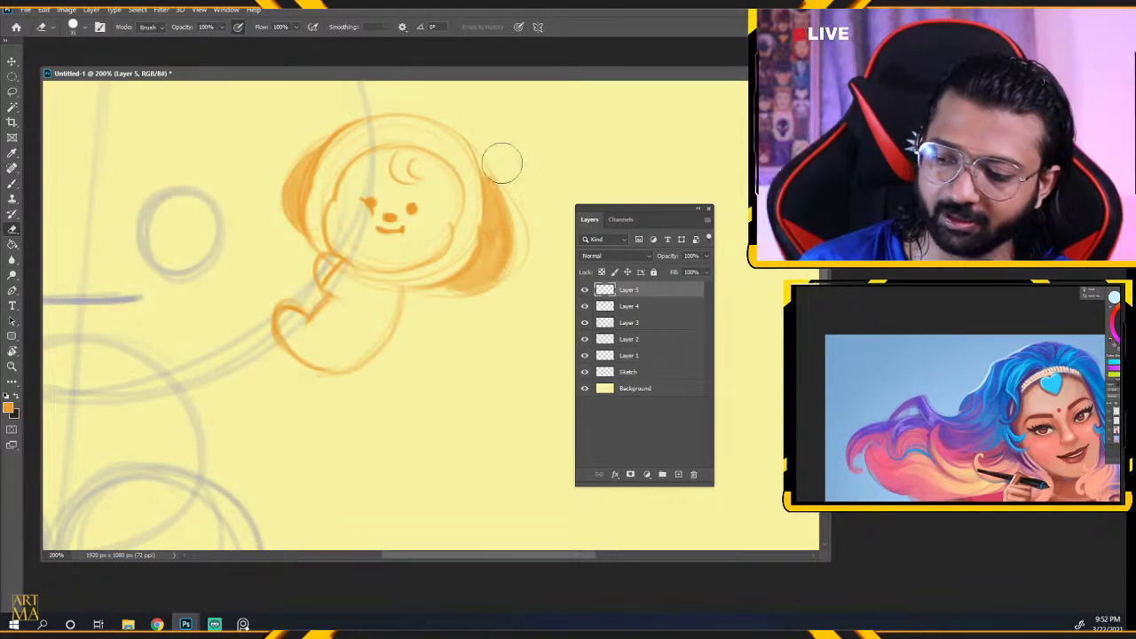
left_click_drag(524, 163, 523, 279)
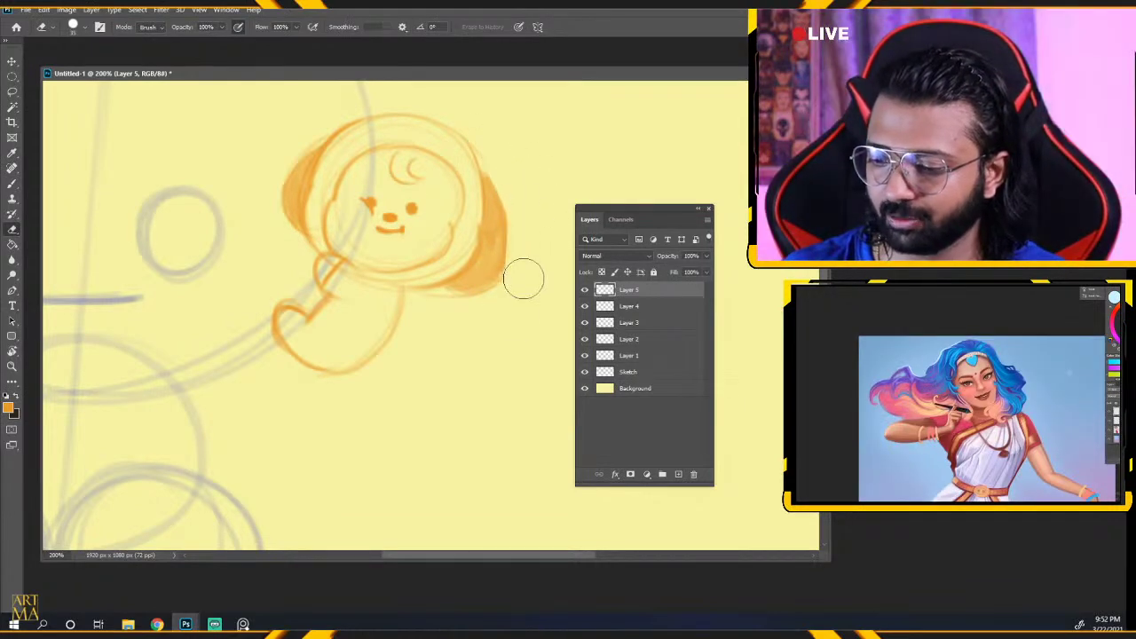
left_click_drag(522, 193, 504, 277)
key("bracketleft")
key("bracketleft")
key("bracketleft")
key("bracketleft")
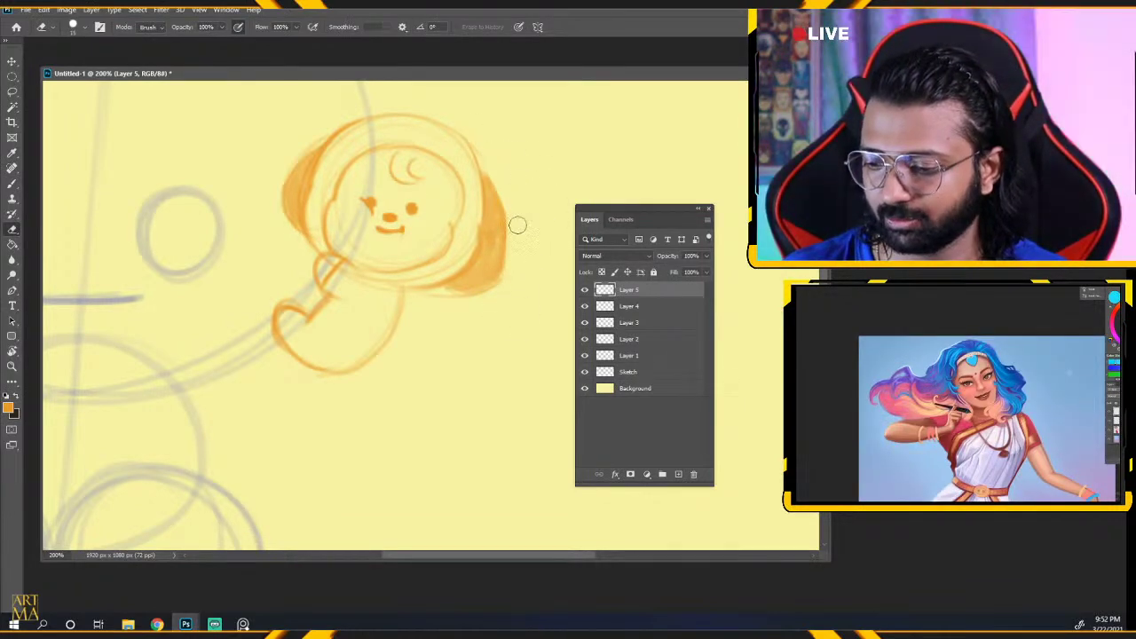
left_click_drag(508, 200, 494, 284)
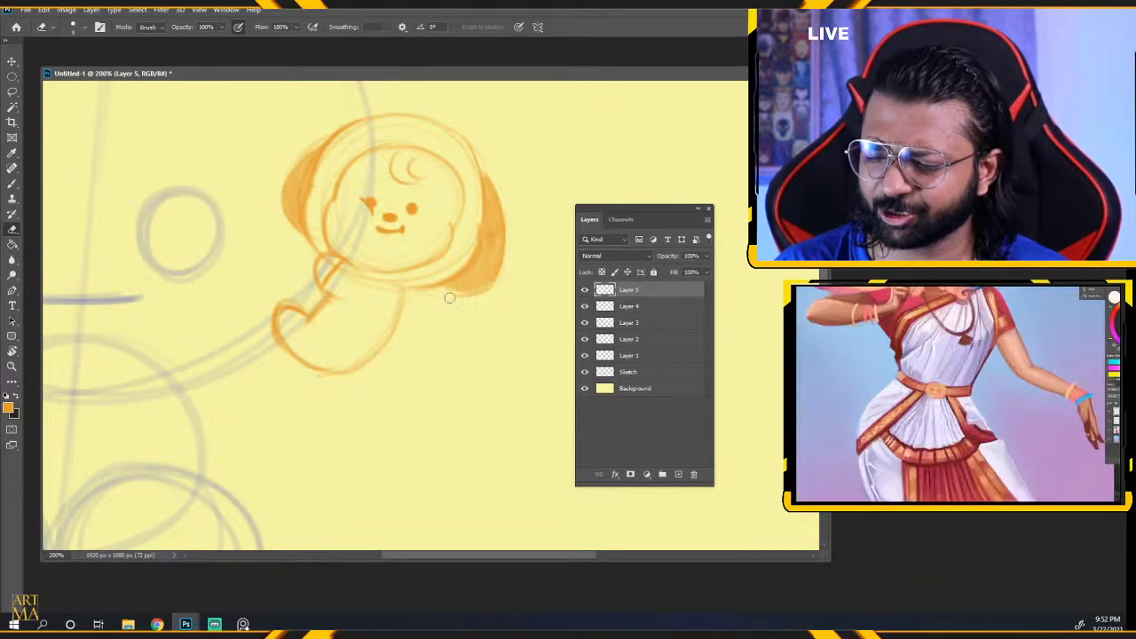
mouse_move(449, 297)
left_mouse_down()
mouse_move(500, 287)
mouse_move(517, 258)
mouse_move(497, 264)
left_mouse_up()
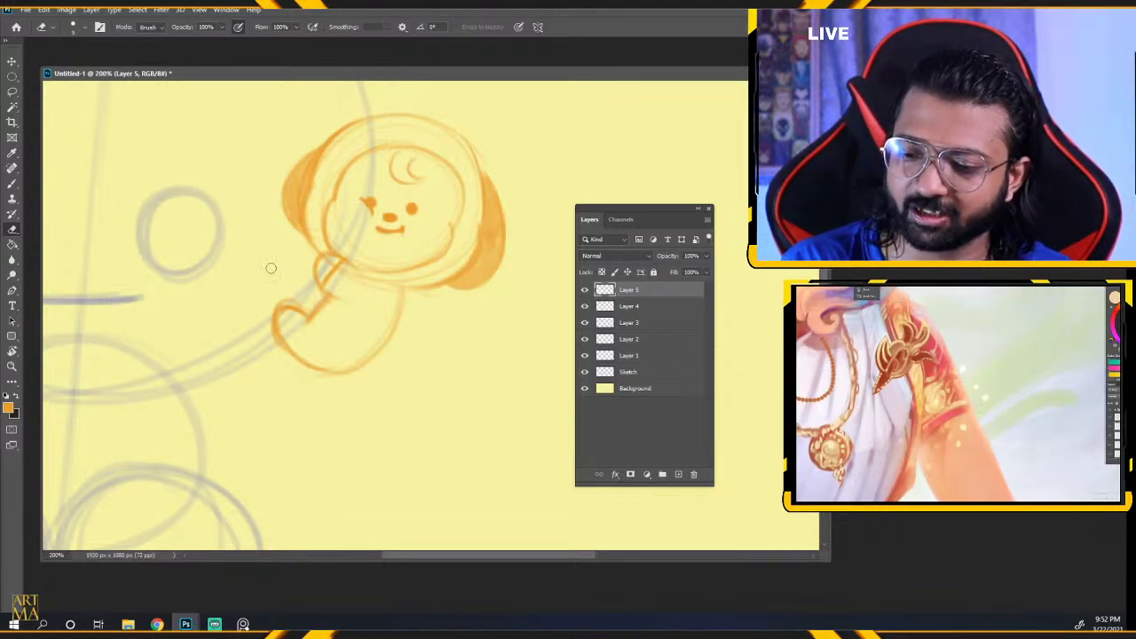
Clean up the leftover sketch lines inside the orange head and brush a curved arm line across the body.
key("ctrl+minus")
key("ctrl+plus")
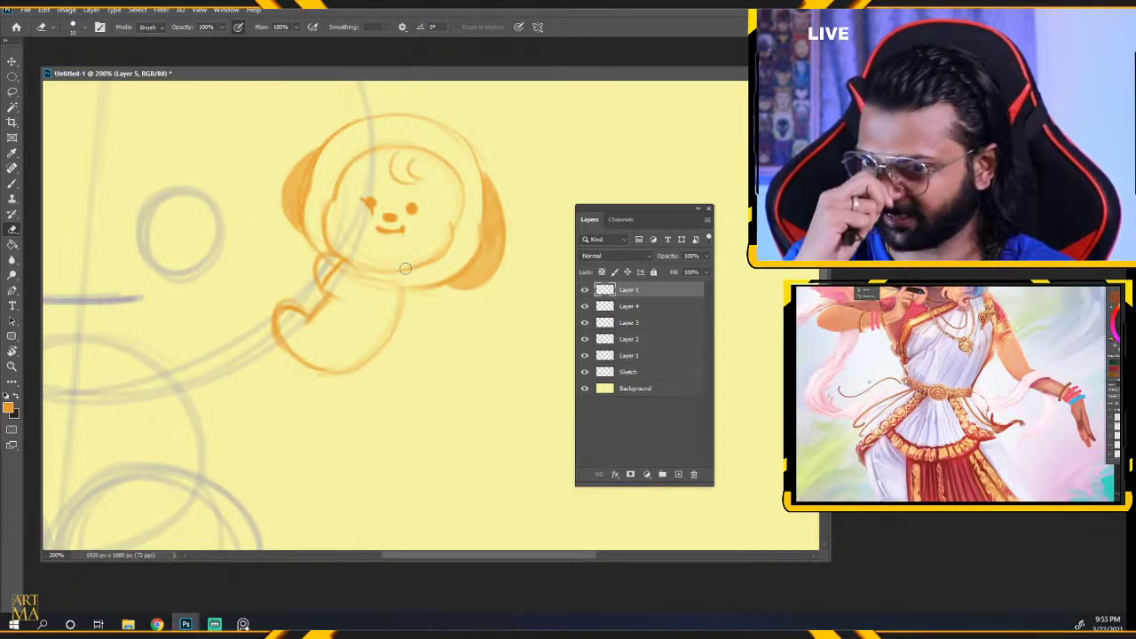
key("b")
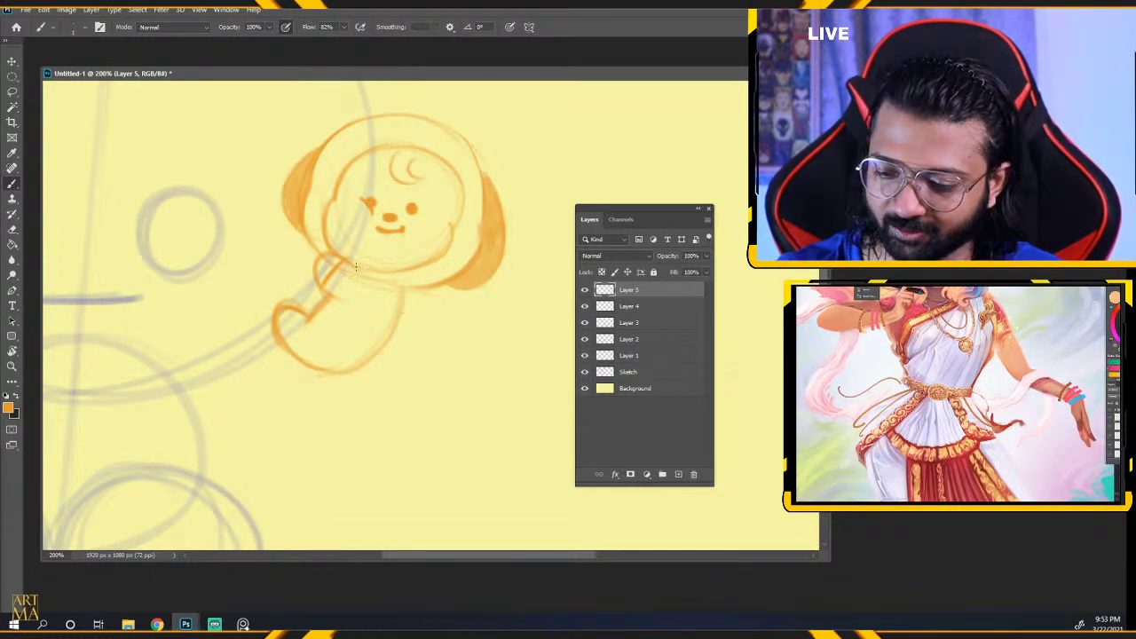
left_click_drag(358, 266, 396, 320)
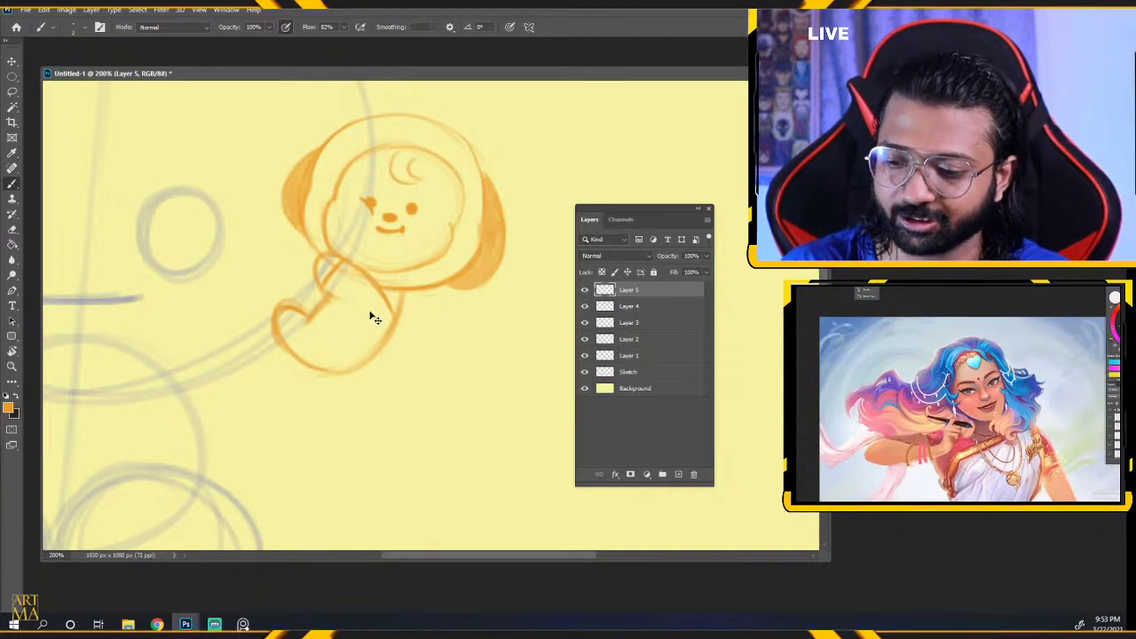
Widen the orange figure's left ear and fill it with darker orange shading.
key("ctrl+minus")
key("ctrl+minus")
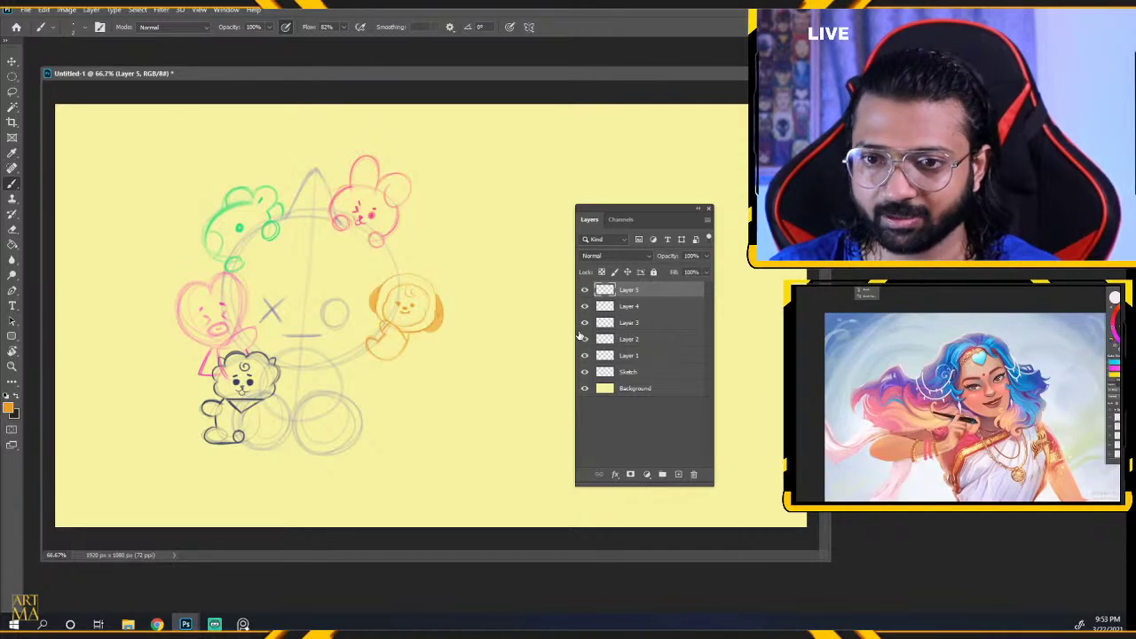
key("ctrl+plus")
key("ctrl+plus")
key("ctrl+plus")
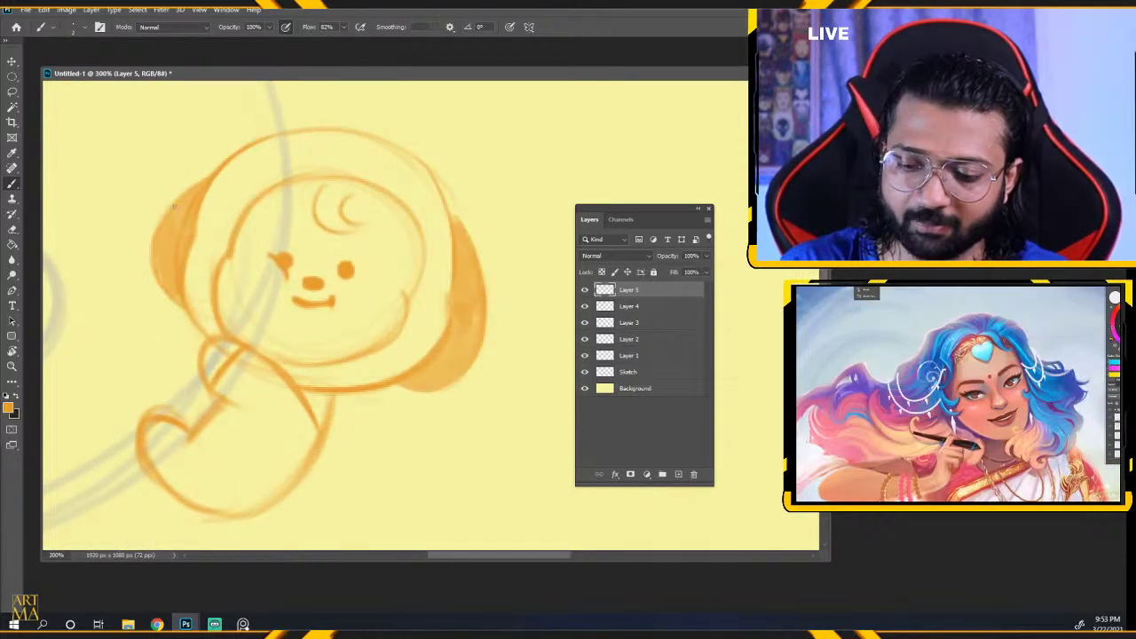
mouse_move(151, 258)
left_mouse_down()
mouse_move(157, 310)
mouse_move(200, 316)
left_mouse_up()
key("ctrl+z")
mouse_move(153, 237)
left_mouse_down()
mouse_move(200, 300)
mouse_move(167, 234)
mouse_move(186, 193)
mouse_move(193, 315)
mouse_move(160, 244)
mouse_move(178, 287)
mouse_move(153, 260)
mouse_move(161, 309)
mouse_move(167, 292)
mouse_move(181, 316)
left_mouse_up()
key("ctrl+z")
left_click_drag(176, 235, 173, 297)
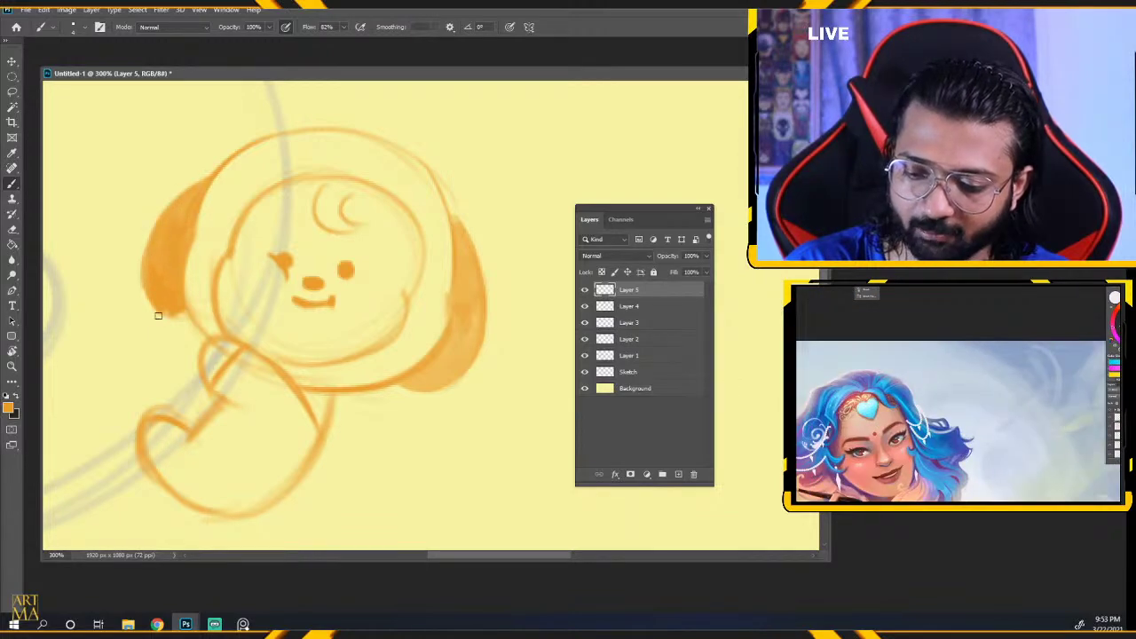
Set the foreground colour to dark blue (#0a459c) and create a new layer above Layer 5.
key("ctrl+minus")
key("ctrl+minus")
key("ctrl+minus")
key("ctrl+minus")
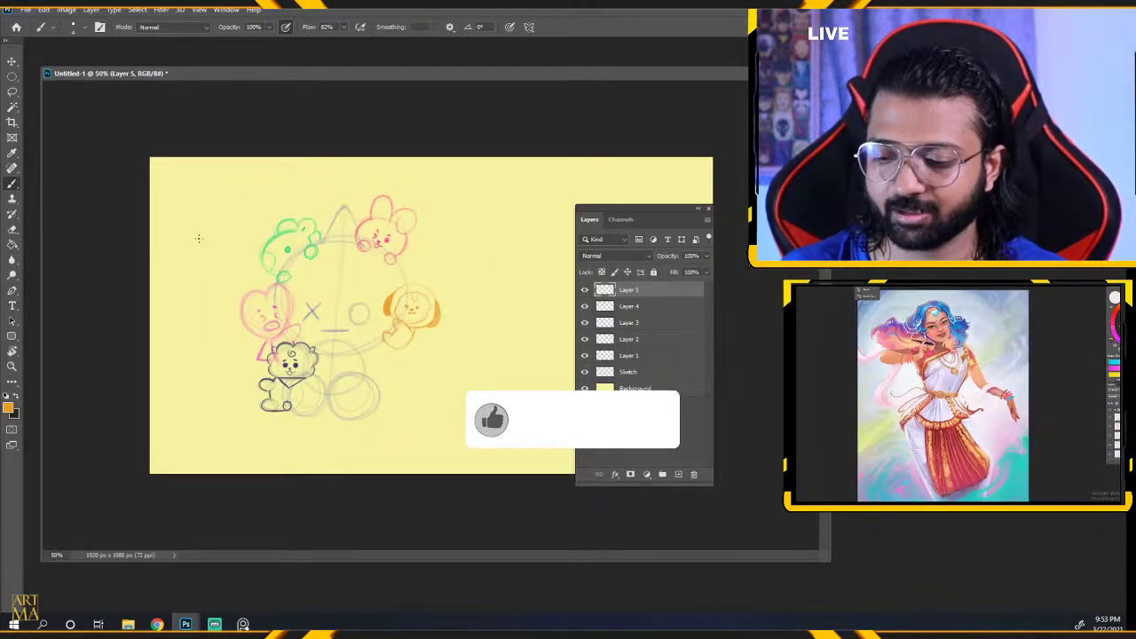
key("ctrl+plus")
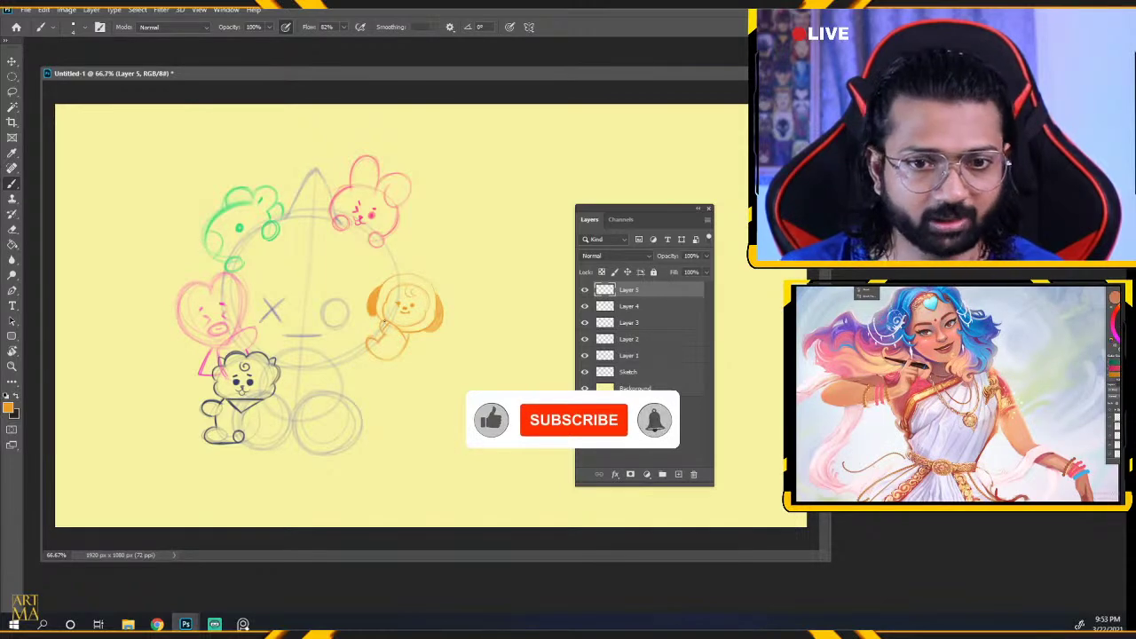
key("ctrl+plus")
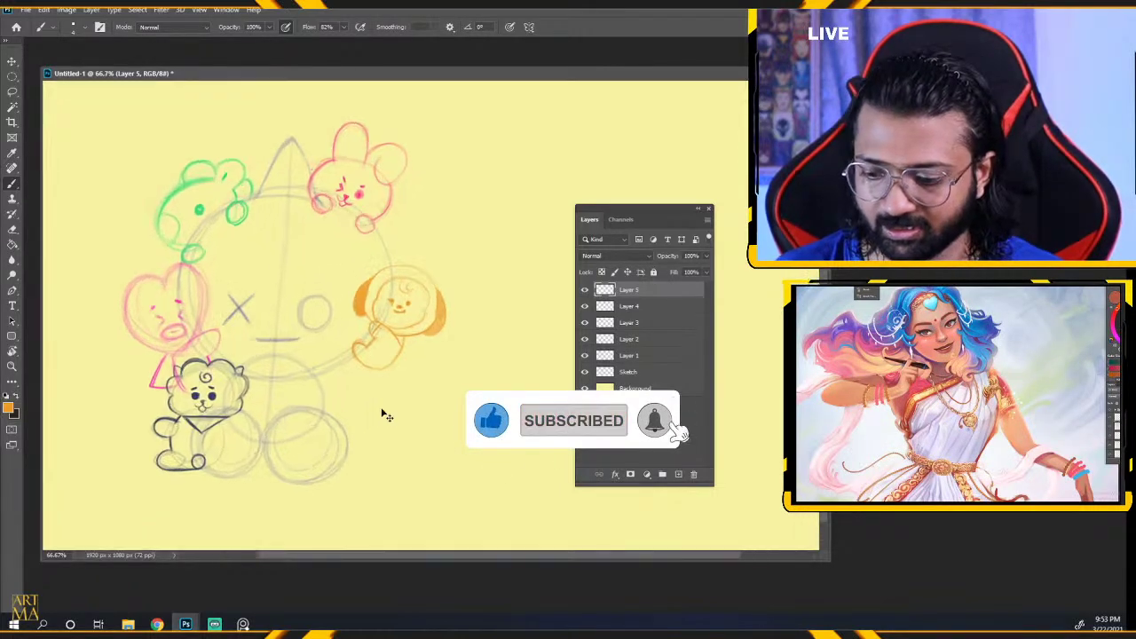
key("n")
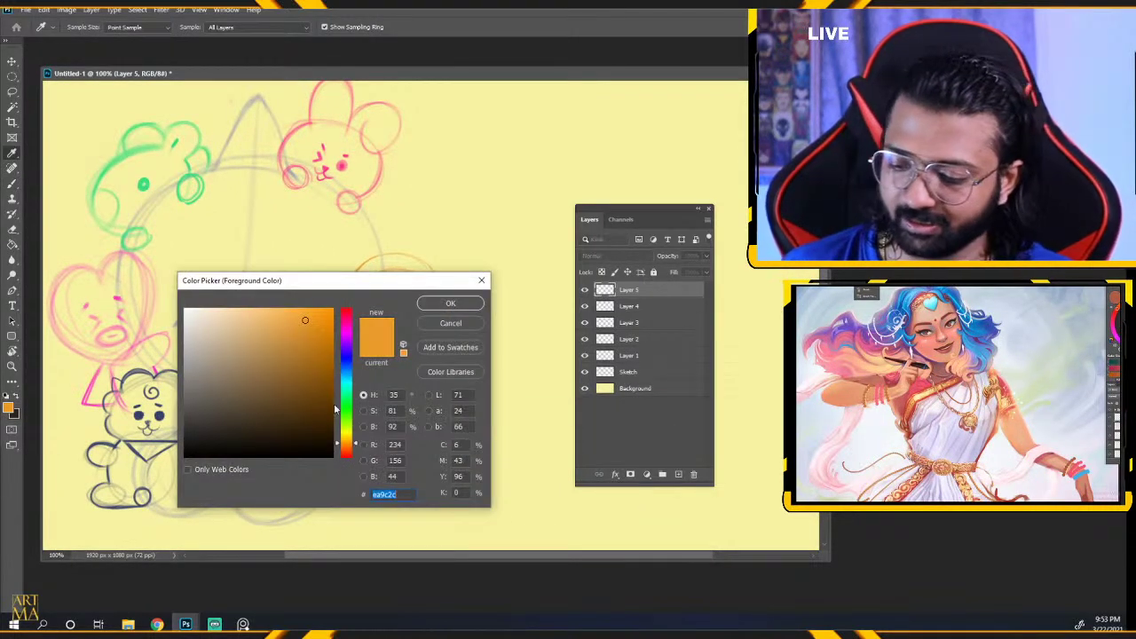
left_click_drag(322, 416, 323, 366)
left_click(345, 367)
left_click(467, 310)
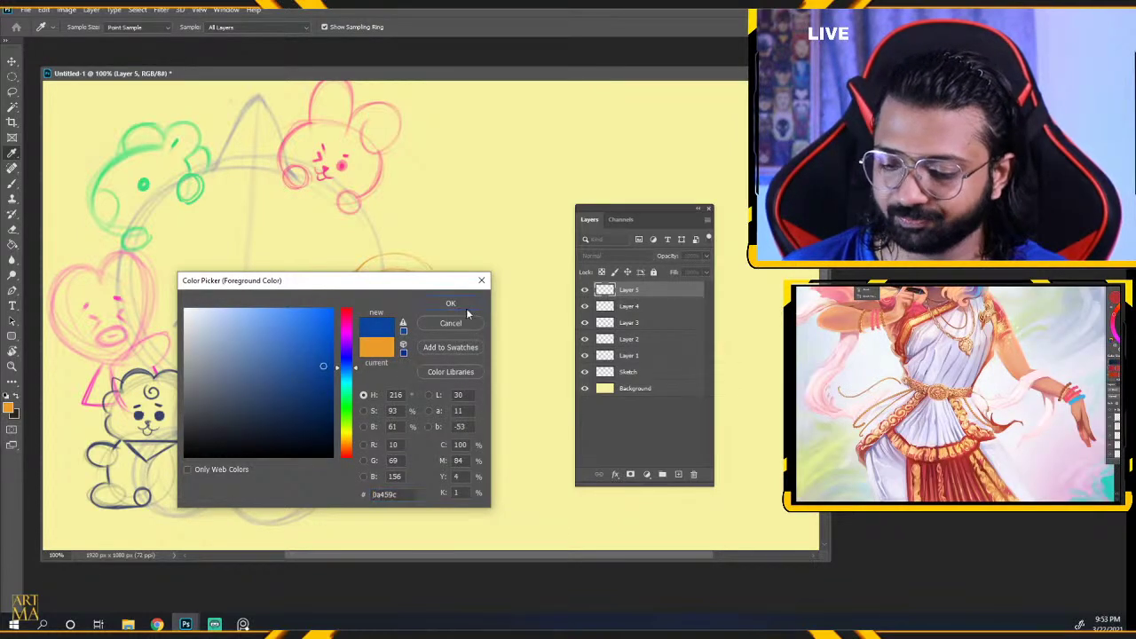
left_click(451, 304)
left_click(679, 474)
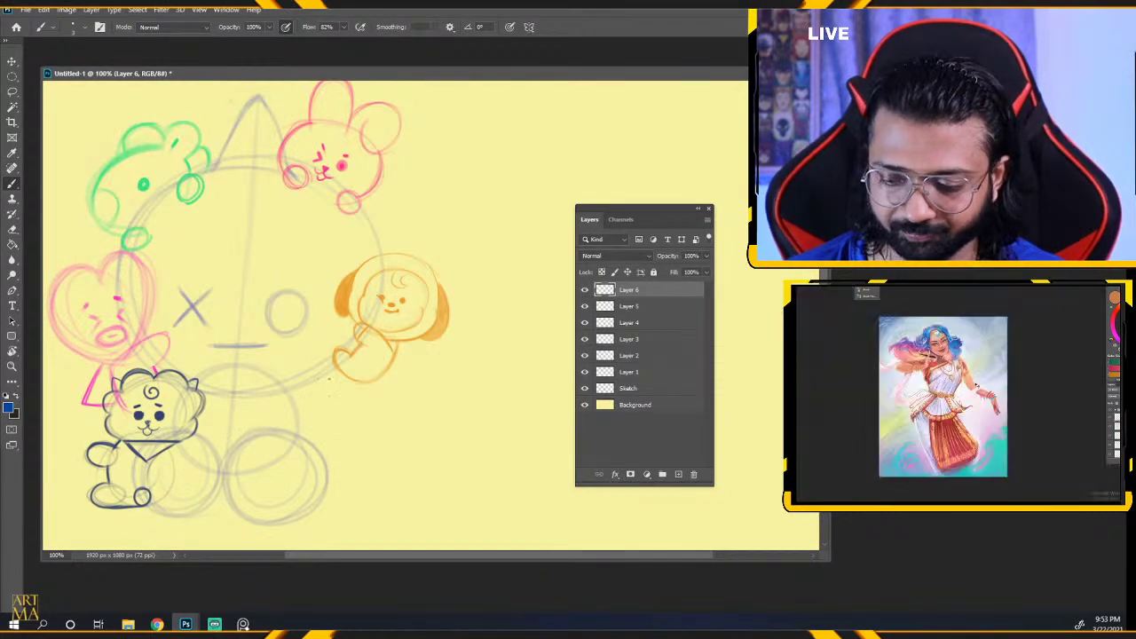
Sketch a round blue head below the orange figure and give it a rounded left ear.
mouse_move(321, 390)
left_mouse_down()
mouse_move(383, 466)
mouse_move(330, 396)
mouse_move(341, 465)
left_mouse_up()
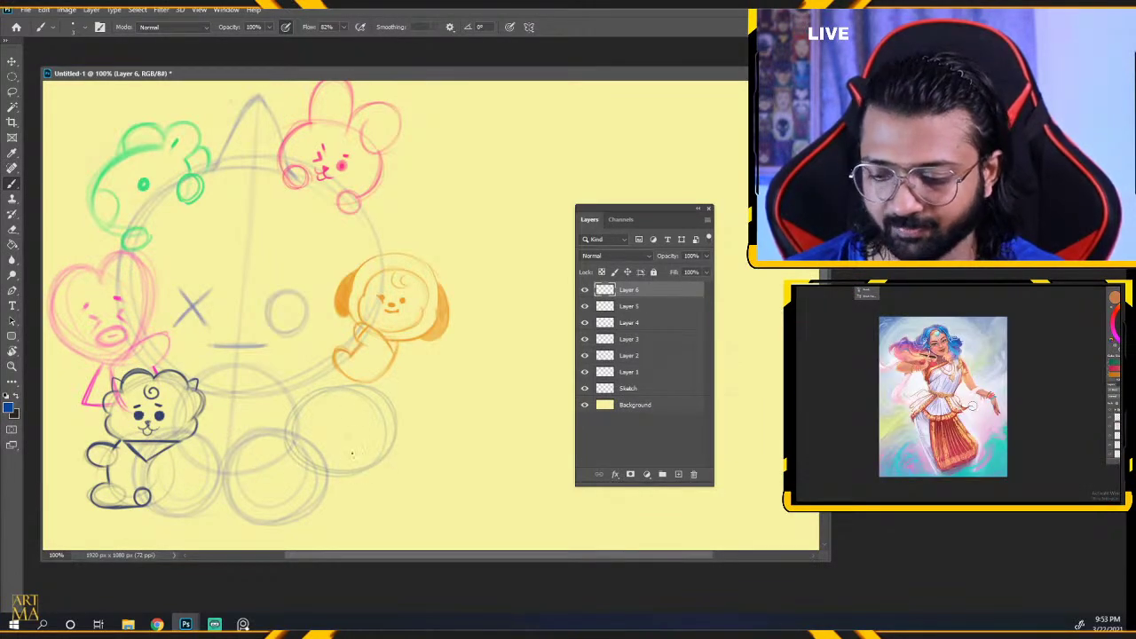
key("ctrl+plus")
left_click_drag(256, 453, 418, 304)
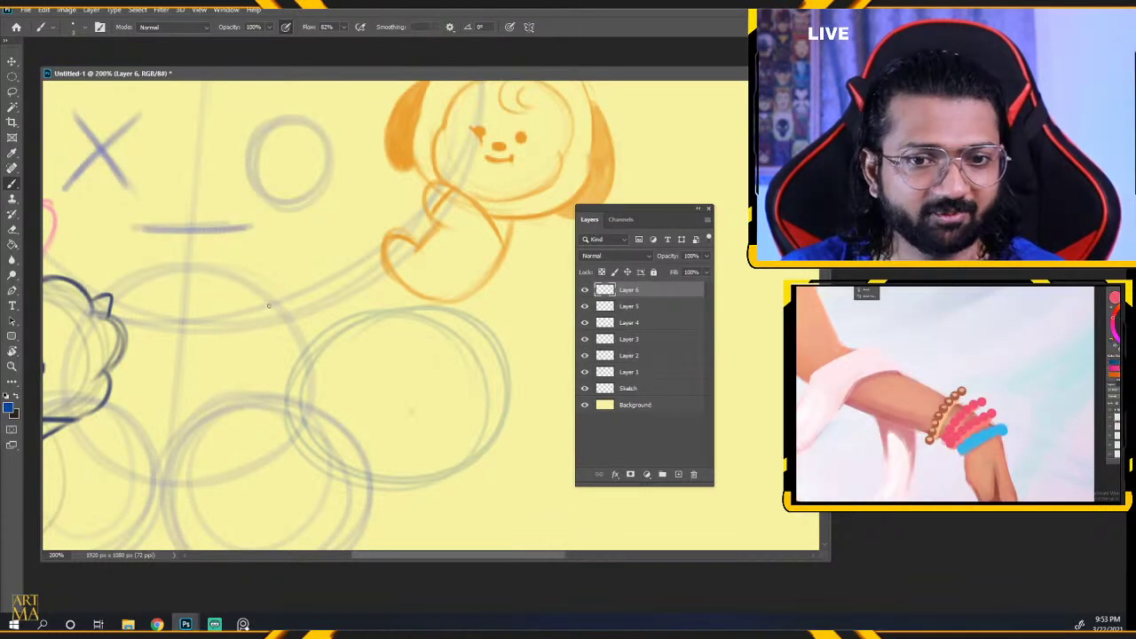
mouse_move(277, 309)
left_mouse_down()
mouse_move(292, 388)
mouse_move(275, 304)
mouse_move(341, 333)
mouse_move(332, 308)
mouse_move(302, 381)
mouse_move(346, 317)
mouse_move(246, 388)
mouse_move(283, 405)
left_mouse_up()
key("ctrl+z")
key("ctrl+z")
key("ctrl+z")
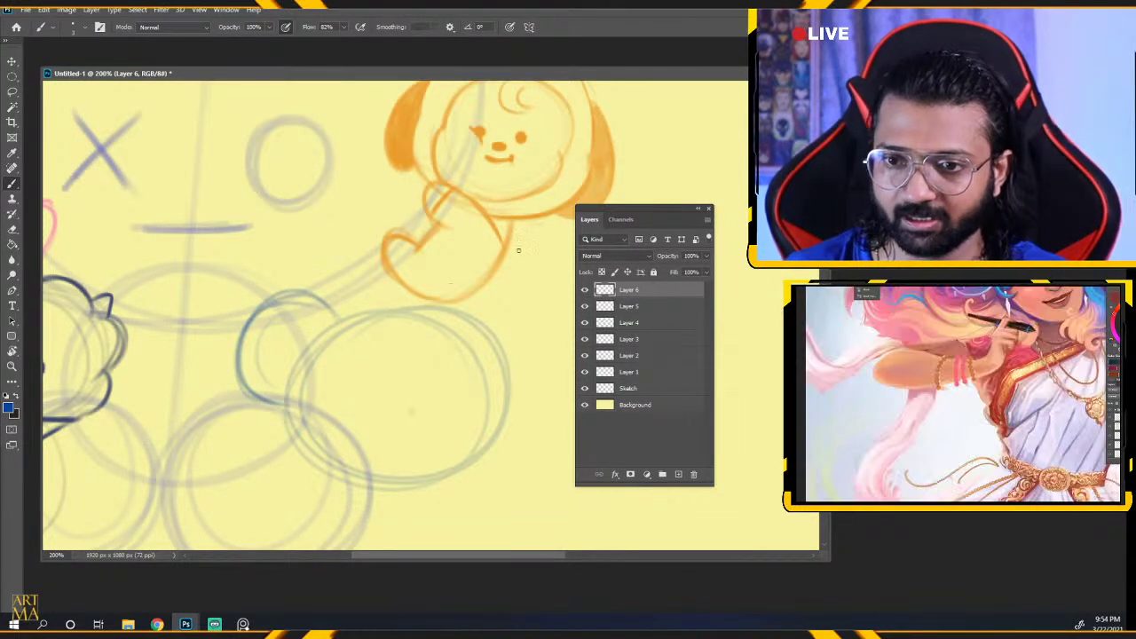
Draw a rounded right ear on the blue head, replacing the first attempt with a cleaner curve.
mouse_move(483, 339)
left_mouse_down()
mouse_move(487, 425)
mouse_move(459, 341)
mouse_move(487, 447)
left_mouse_up()
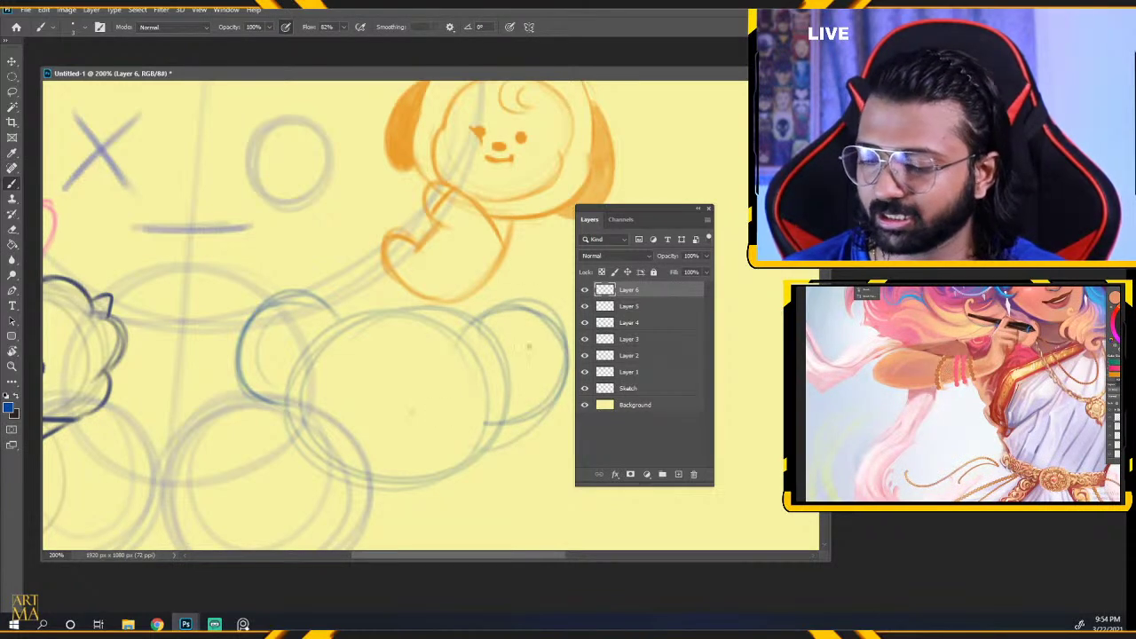
key("ctrl+z")
key("ctrl+z")
mouse_move(470, 342)
left_mouse_down()
mouse_move(519, 416)
mouse_move(499, 417)
left_mouse_up()
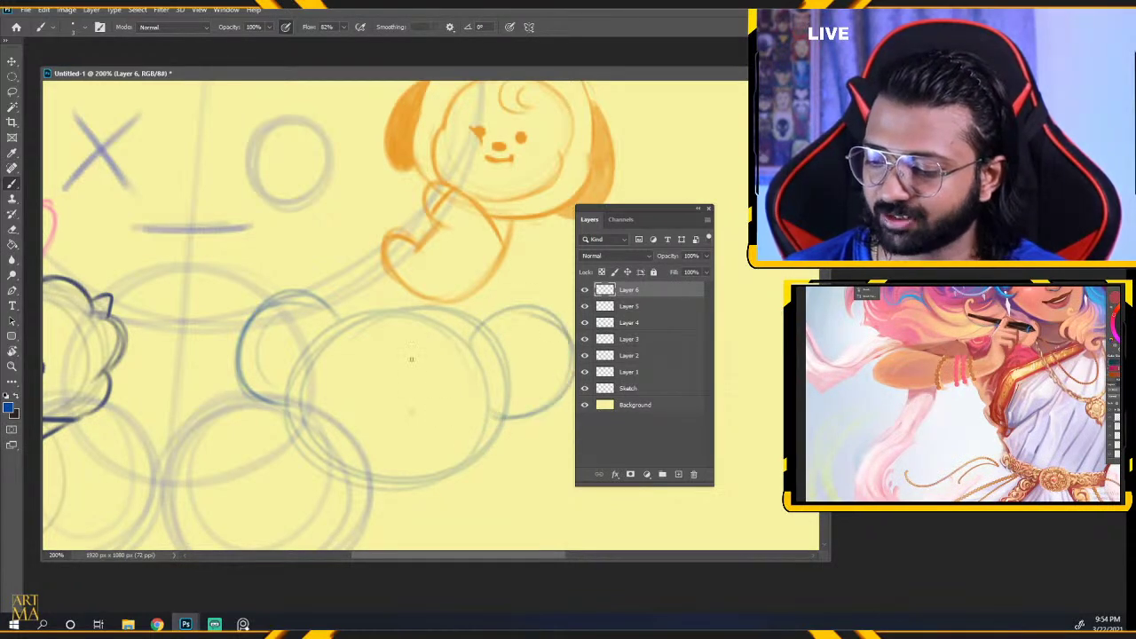
Draw a small curly hair tuft and two filled dot eyes on the blue head, strengthening its upper left outline.
mouse_move(374, 295)
left_mouse_down()
mouse_move(369, 335)
mouse_move(381, 305)
mouse_move(362, 330)
left_mouse_up()
key("ctrl+z")
mouse_move(351, 316)
left_mouse_down()
mouse_move(378, 315)
mouse_move(409, 311)
mouse_move(382, 290)
left_mouse_up()
mouse_move(352, 331)
left_mouse_down()
mouse_move(302, 369)
mouse_move(292, 404)
left_mouse_up()
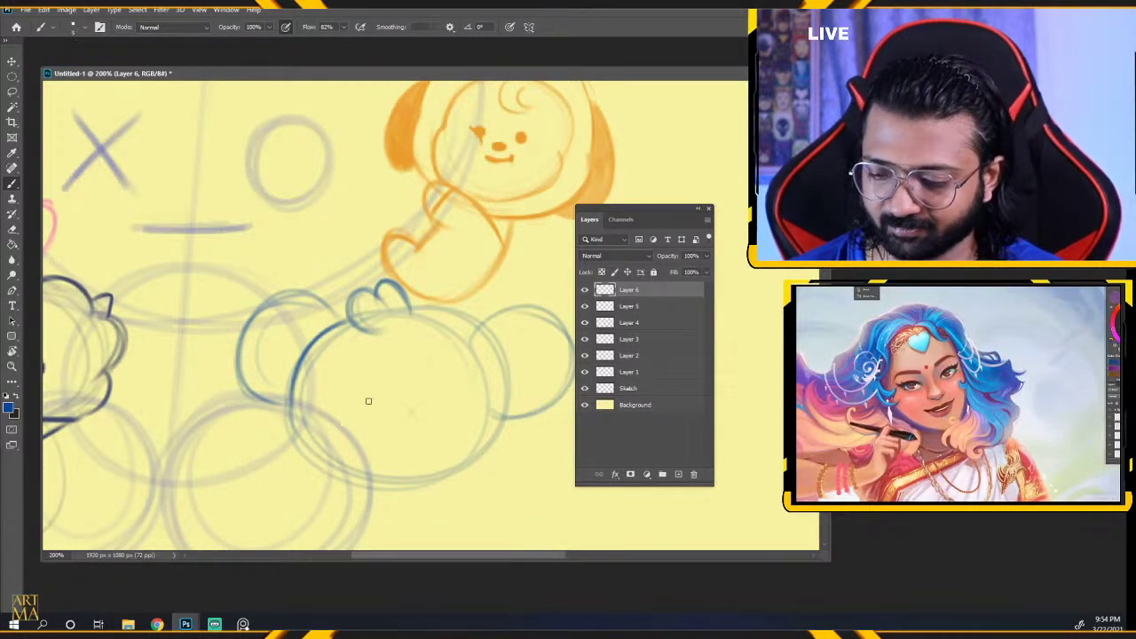
mouse_move(363, 406)
left_mouse_down()
mouse_move(426, 408)
mouse_move(352, 405)
left_mouse_up()
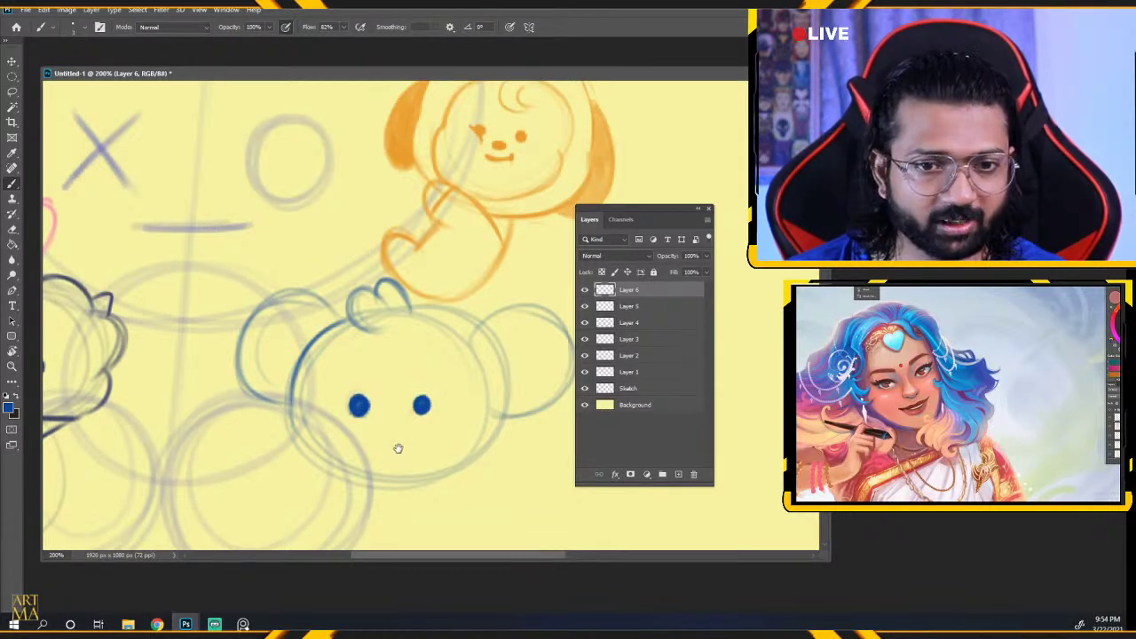
Draw an oval nose and a small smile on the blue face, and darken the left outlines of the head and ear.
left_click_drag(399, 451, 407, 368)
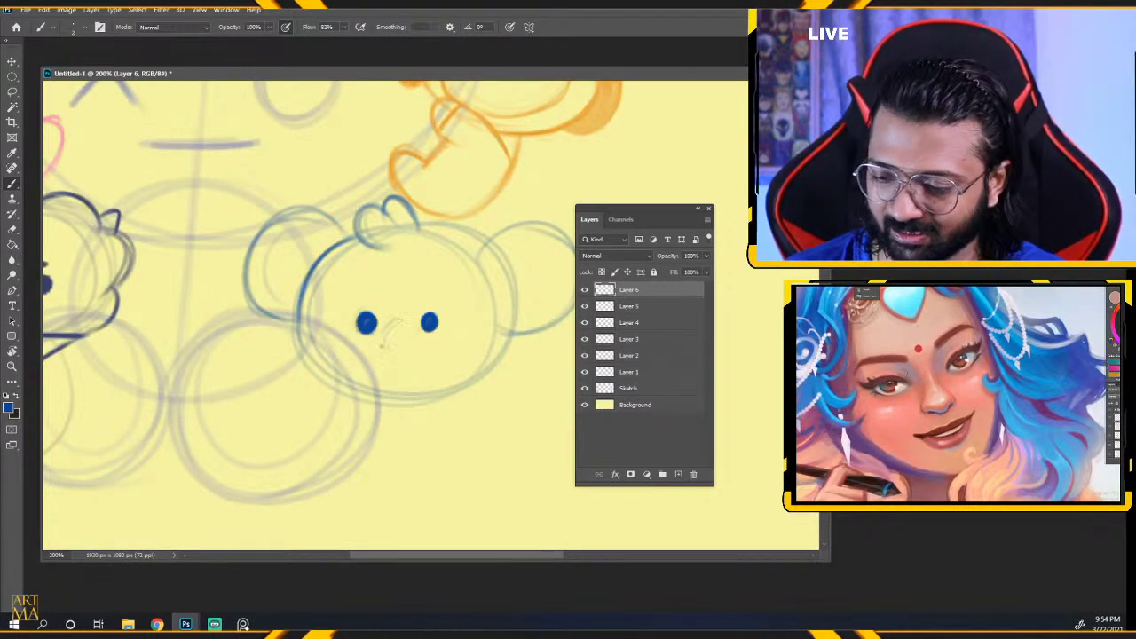
mouse_move(385, 351)
left_mouse_down()
mouse_move(396, 323)
mouse_move(412, 345)
left_mouse_up()
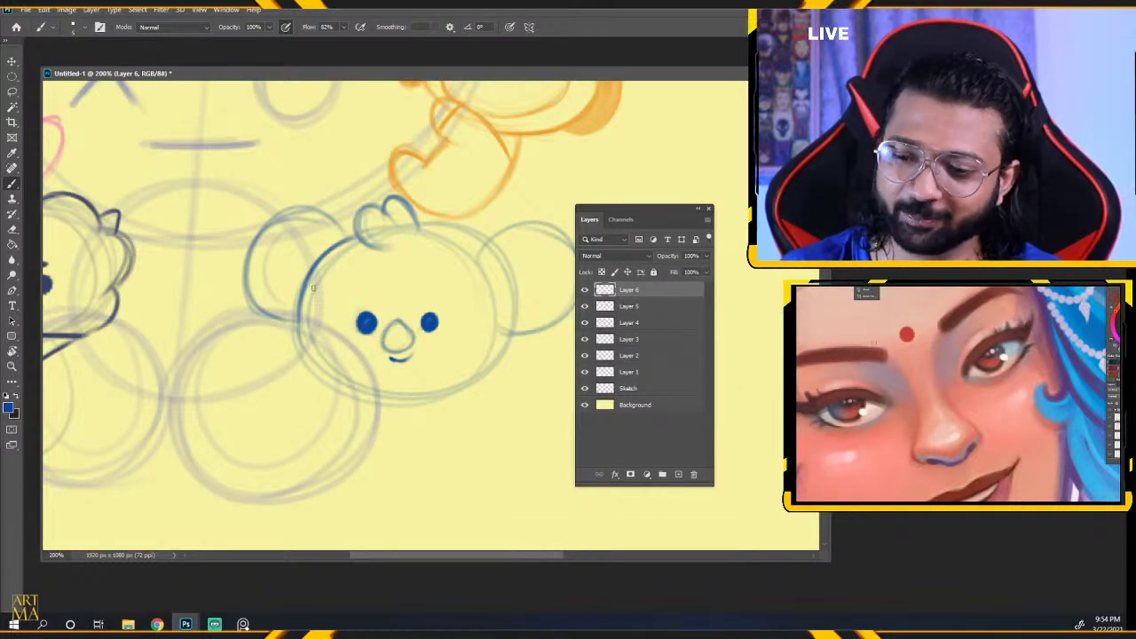
left_click_drag(312, 287, 310, 334)
left_click_drag(342, 244, 374, 229)
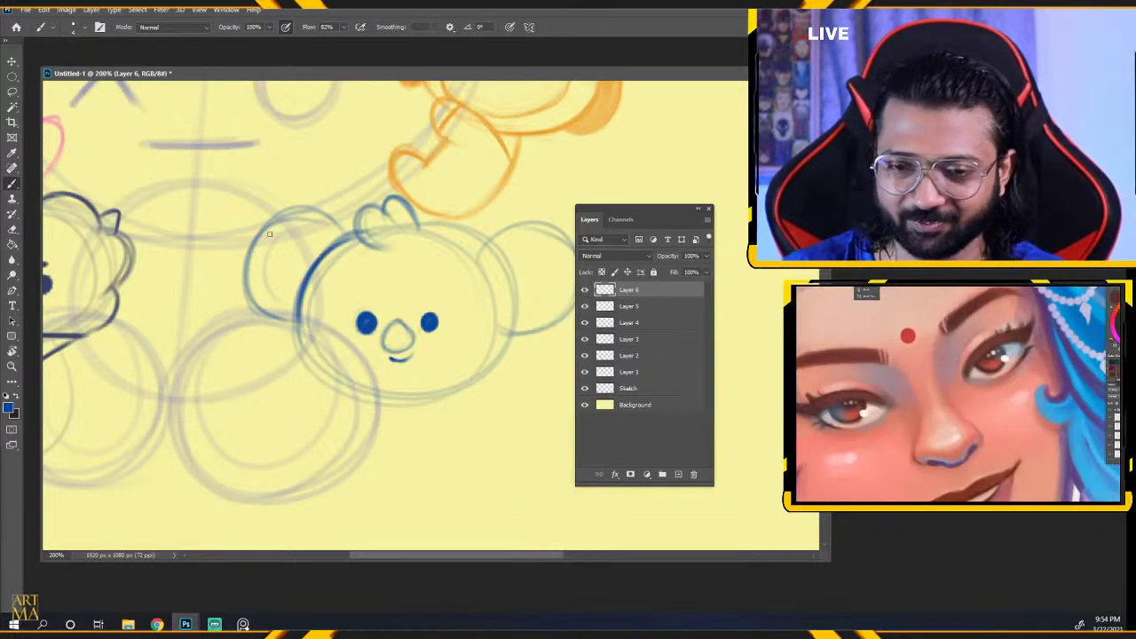
mouse_move(266, 222)
left_mouse_down()
mouse_move(275, 315)
mouse_move(333, 224)
left_mouse_up()
left_click_drag(248, 259, 343, 231)
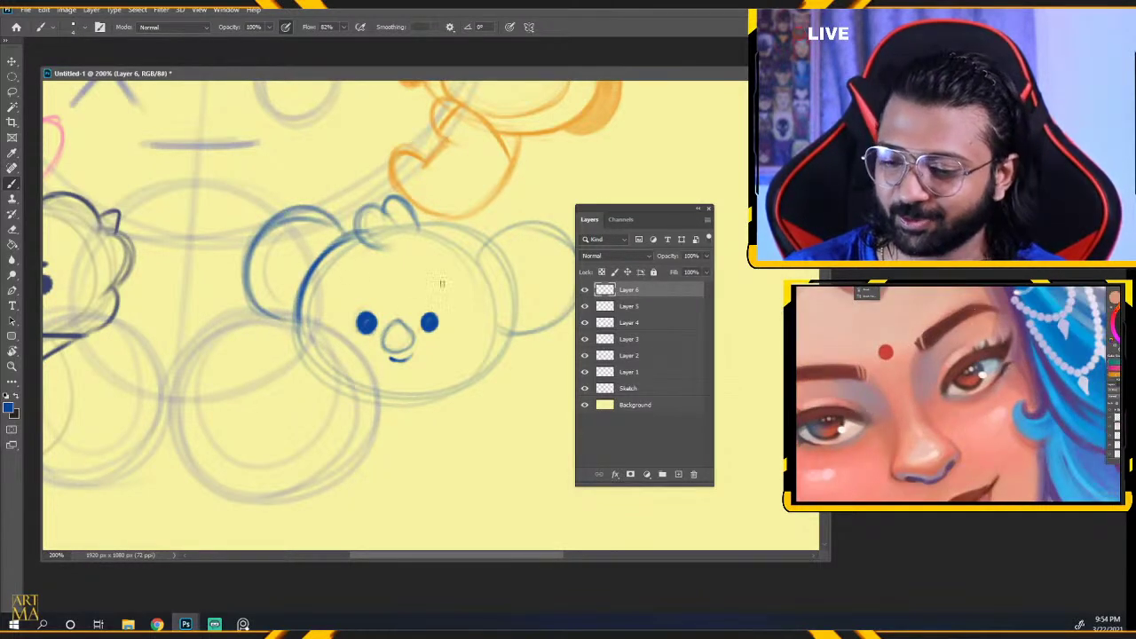
Darken the blue figure's right ear and strengthen the head's upper right outline, replacing the first outline stroke.
left_click_drag(459, 372, 378, 386)
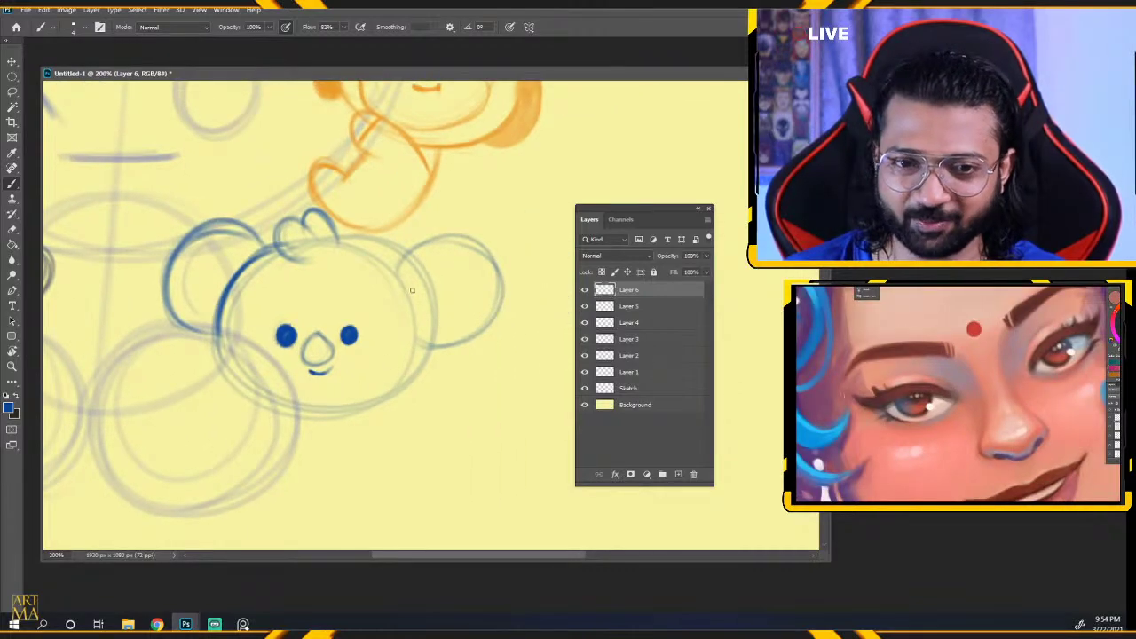
mouse_move(411, 261)
left_mouse_down()
mouse_move(494, 280)
mouse_move(430, 345)
left_mouse_up()
mouse_move(430, 345)
left_mouse_down()
mouse_move(486, 259)
mouse_move(394, 270)
mouse_move(484, 293)
left_mouse_up()
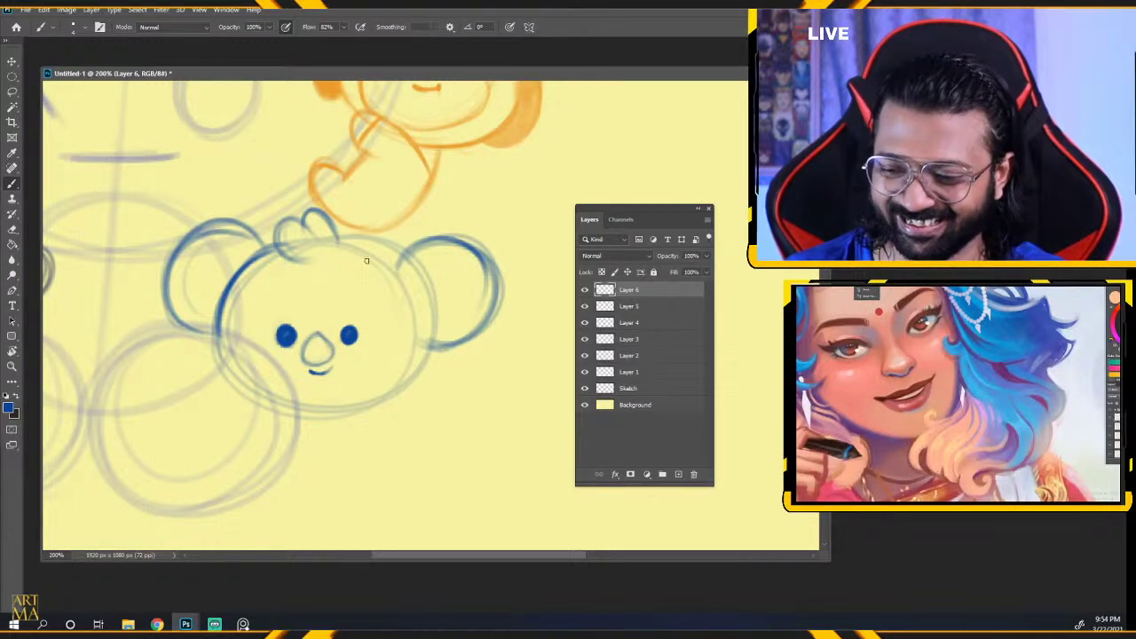
mouse_move(332, 245)
left_mouse_down()
mouse_move(433, 309)
mouse_move(431, 320)
left_mouse_up()
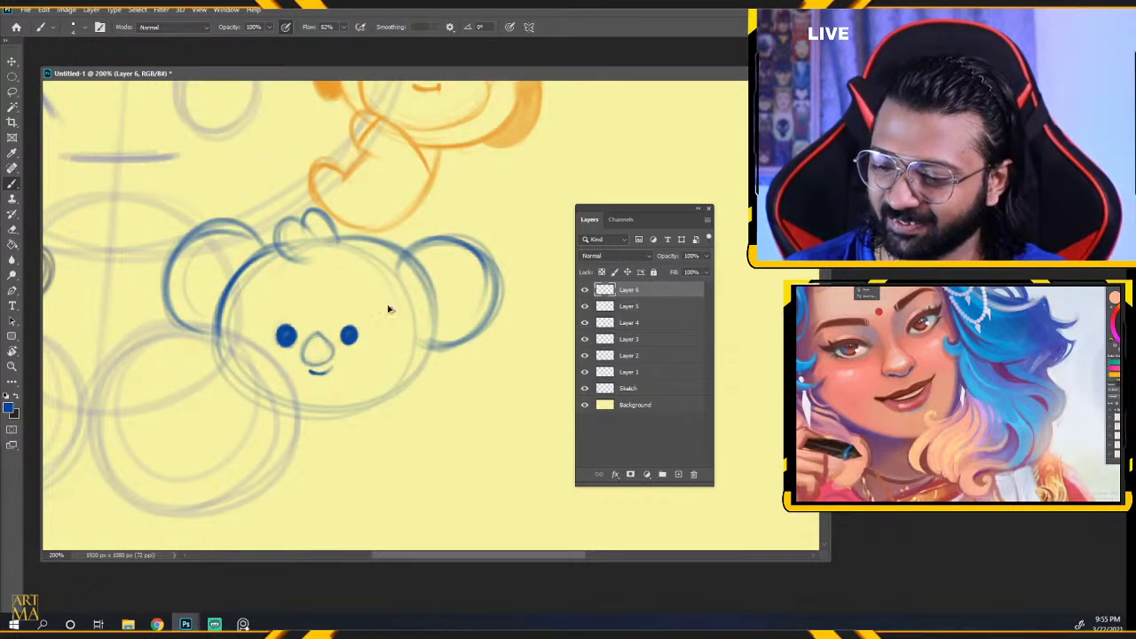
key("ctrl+z")
key("ctrl+z")
left_click_drag(335, 240, 429, 327)
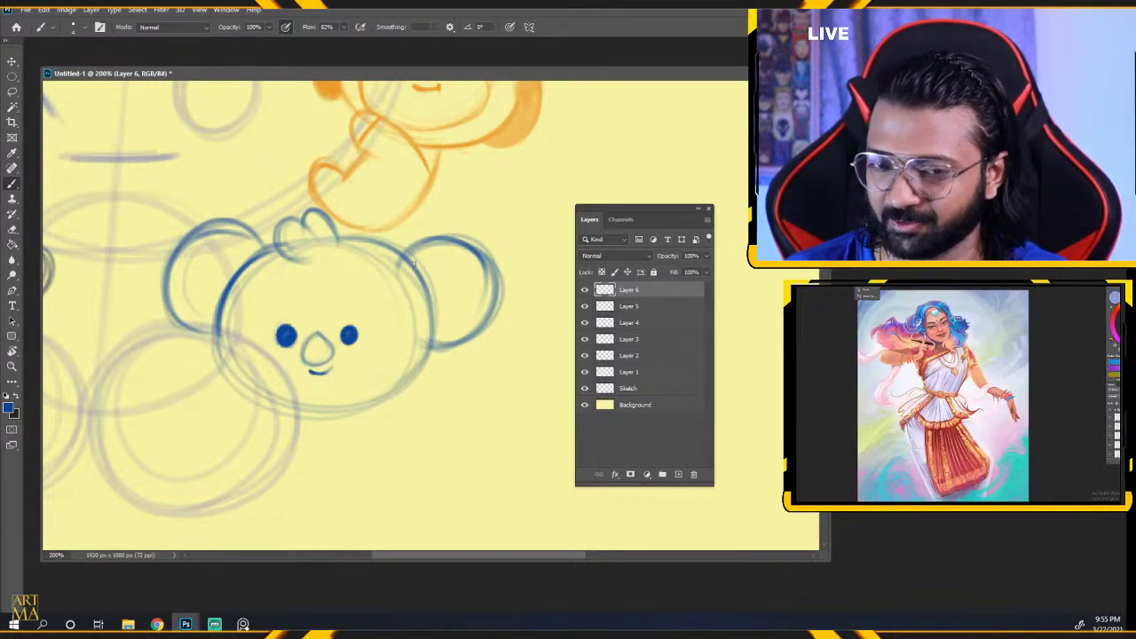
Draw a small body with two short rounded legs below the blue head.
left_click_drag(362, 442, 448, 394)
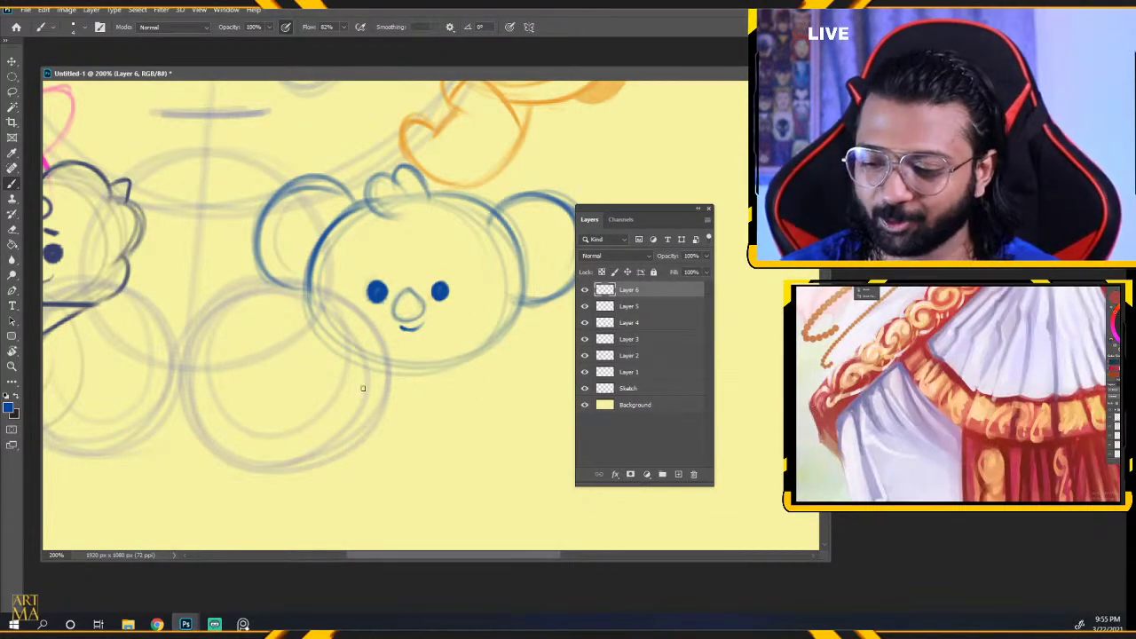
mouse_move(379, 409)
left_mouse_down()
mouse_move(393, 437)
mouse_move(379, 356)
mouse_move(448, 435)
left_mouse_up()
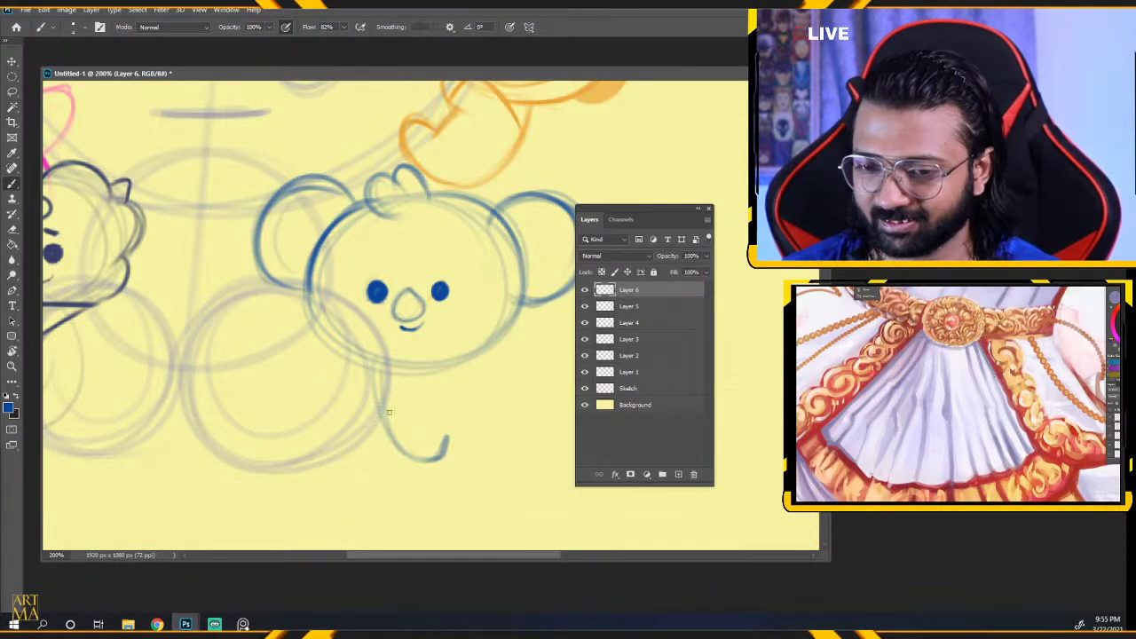
mouse_move(379, 382)
left_mouse_down()
mouse_move(404, 452)
mouse_move(449, 435)
left_mouse_up()
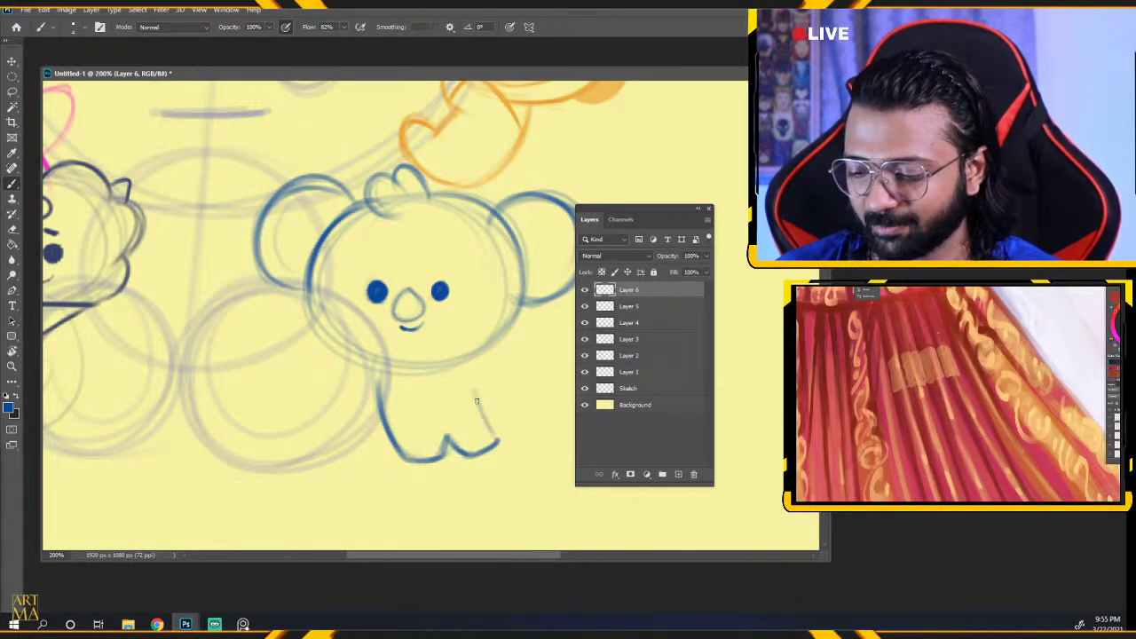
left_click_drag(473, 386, 497, 437)
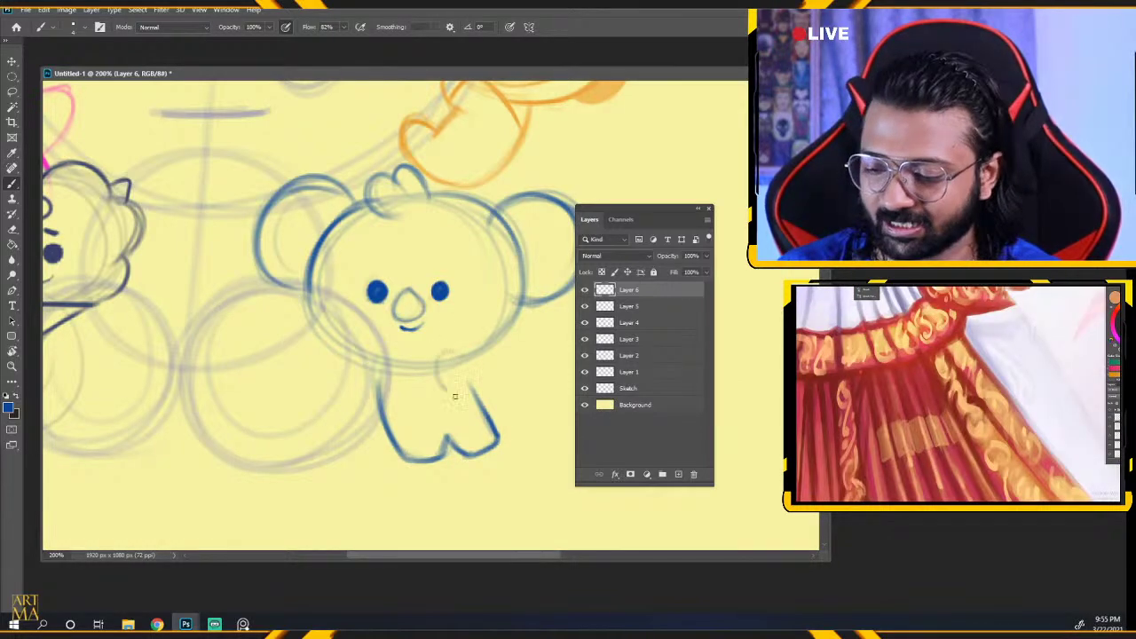
Draw a rounded paw under the chin on the right of the blue body, replacing the first attempts.
mouse_move(451, 350)
left_mouse_down()
mouse_move(430, 366)
mouse_move(467, 372)
mouse_move(432, 348)
mouse_move(455, 374)
mouse_move(451, 346)
mouse_move(457, 391)
left_mouse_up()
key("ctrl+z")
key("ctrl+z")
key("ctrl+z")
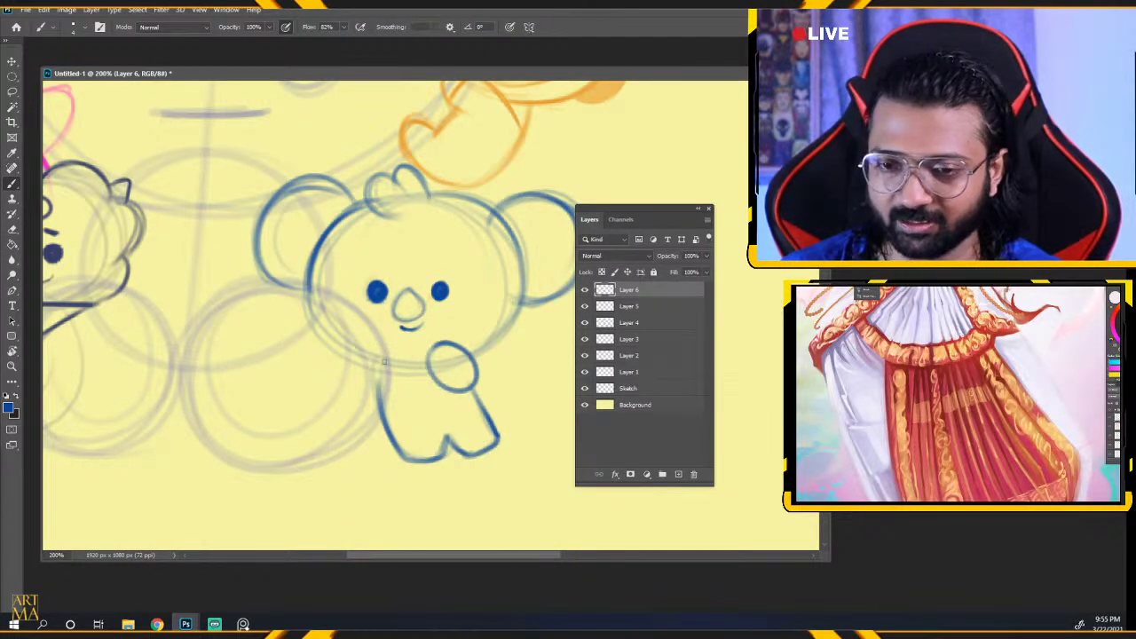
Draw a bent arm under the chin on the left of the blue body, replacing the earlier attempts.
left_click_drag(416, 348, 377, 396)
key("ctrl+z")
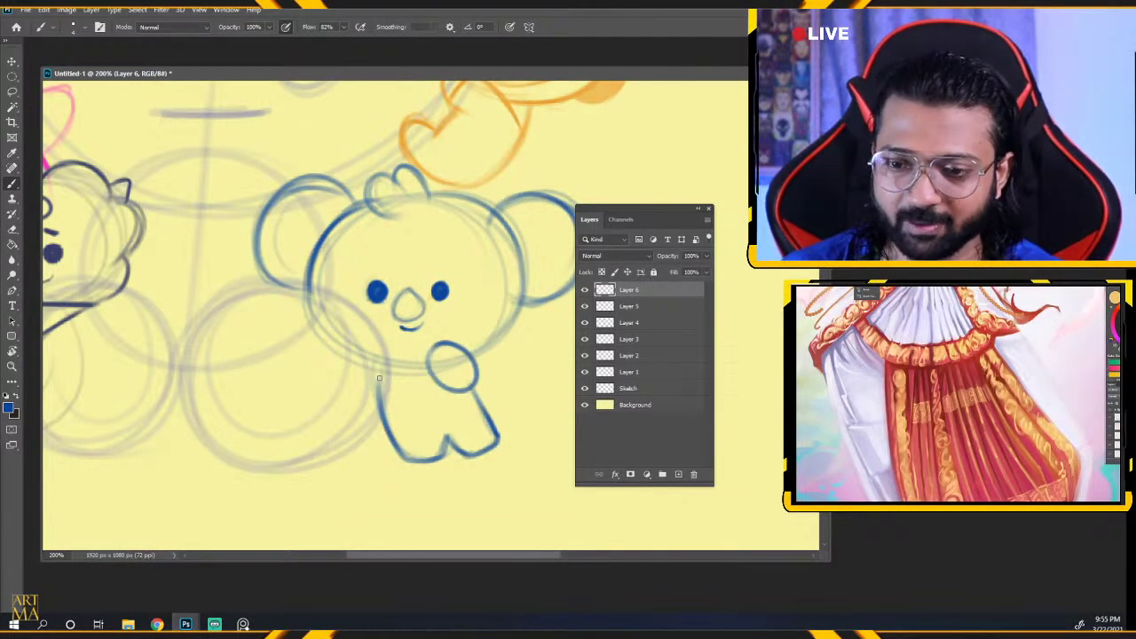
left_click_drag(420, 356, 380, 414)
left_click_drag(384, 363, 380, 428)
key("ctrl+z")
key("ctrl+z")
key("ctrl+z")
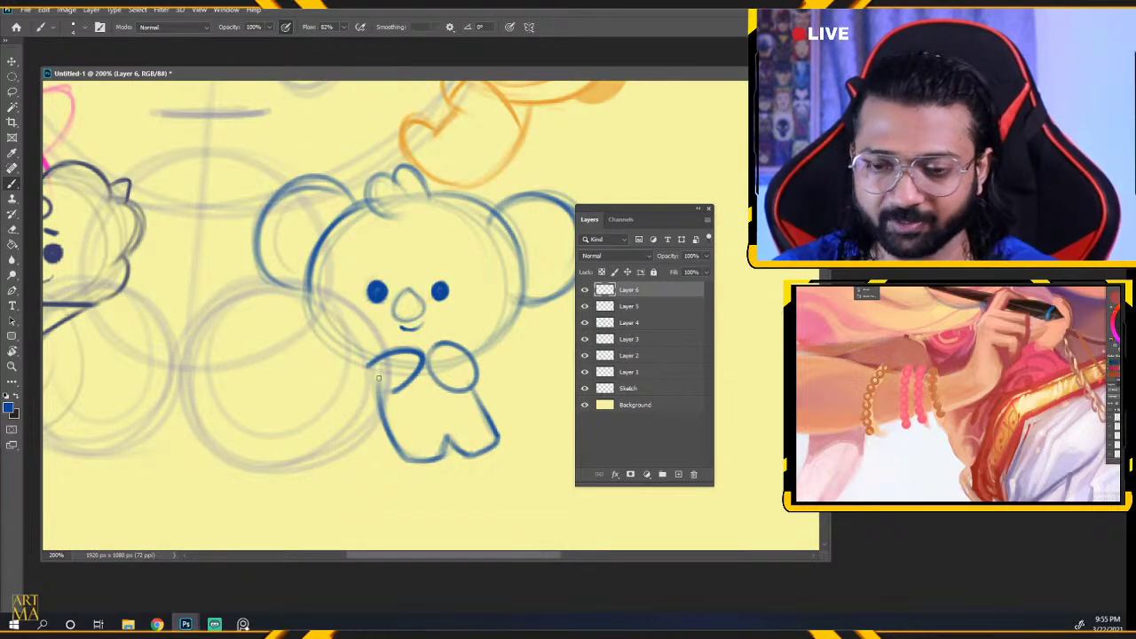
Redraw the blue body's left side down from the arm, erase the doubled lines around it, and round off the arm's outer edge.
mouse_move(368, 362)
left_mouse_down()
mouse_move(382, 423)
mouse_move(404, 457)
left_mouse_up()
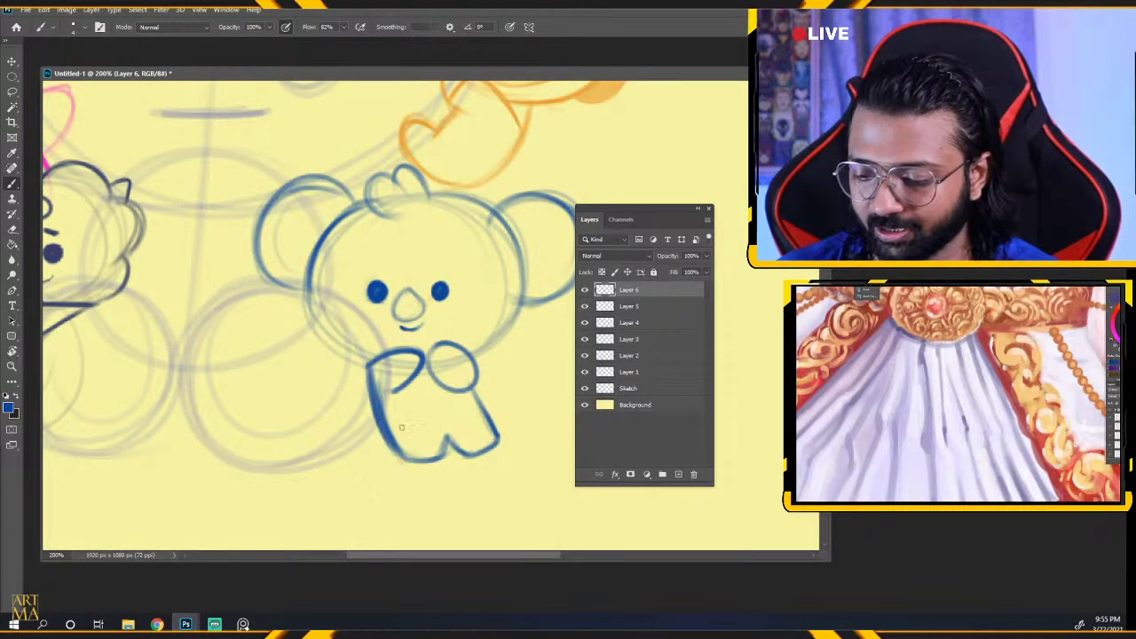
key("e")
mouse_move(384, 372)
left_mouse_down()
mouse_move(392, 416)
mouse_move(376, 366)
mouse_move(408, 448)
mouse_move(412, 436)
mouse_move(358, 380)
mouse_move(394, 466)
mouse_move(366, 406)
mouse_move(411, 469)
left_mouse_up()
mouse_move(366, 353)
left_mouse_down()
mouse_move(360, 369)
mouse_move(365, 357)
left_mouse_up()
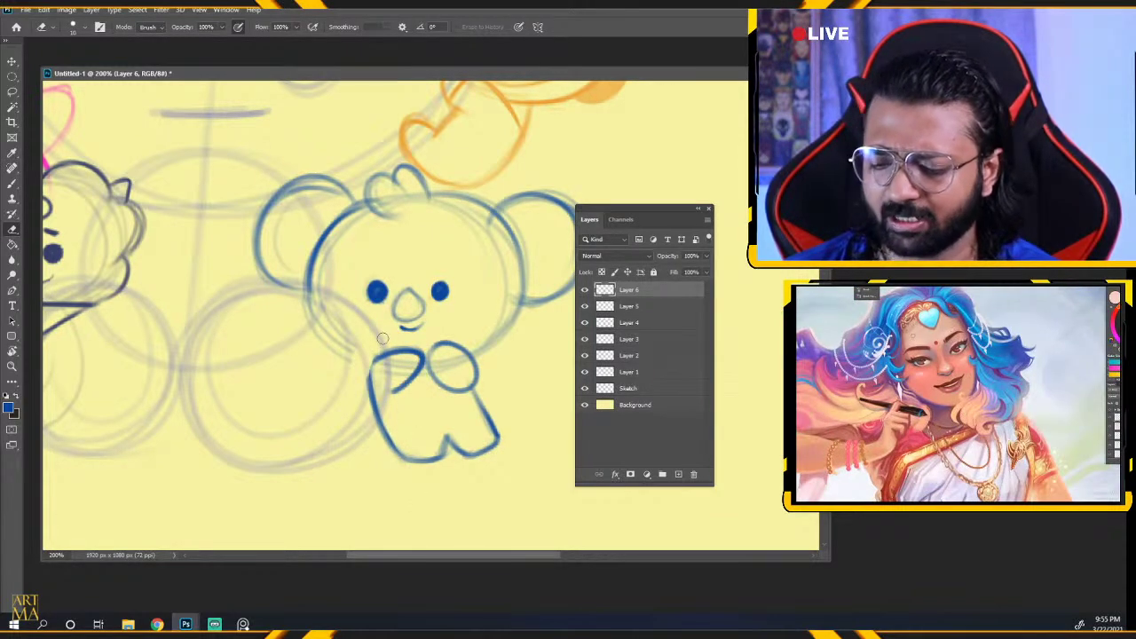
key("b")
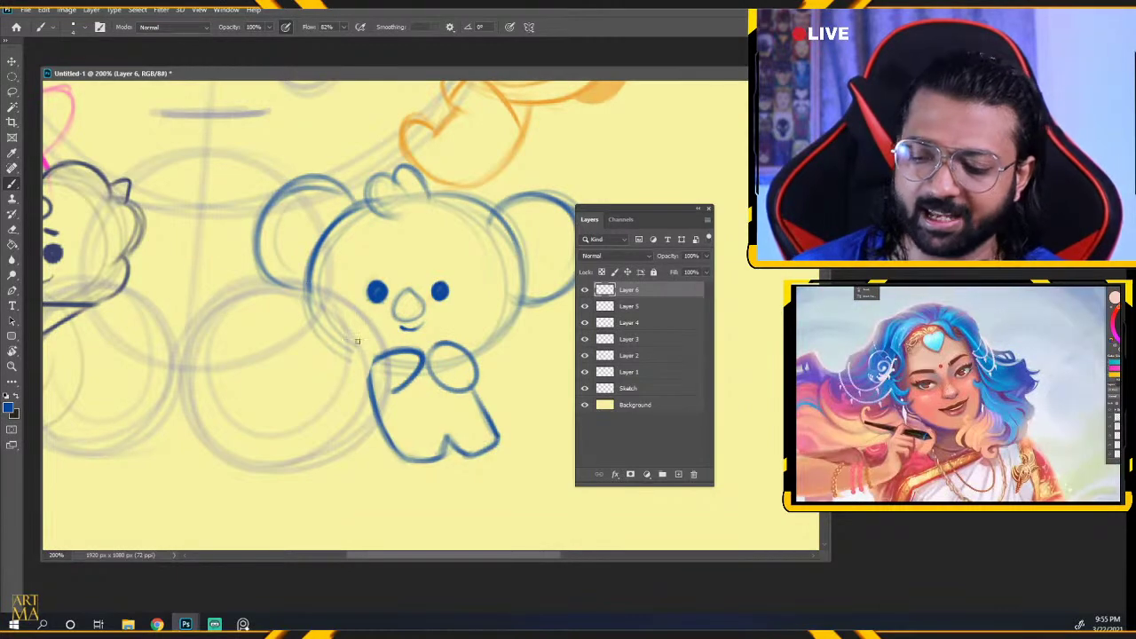
left_click_drag(375, 357, 366, 391)
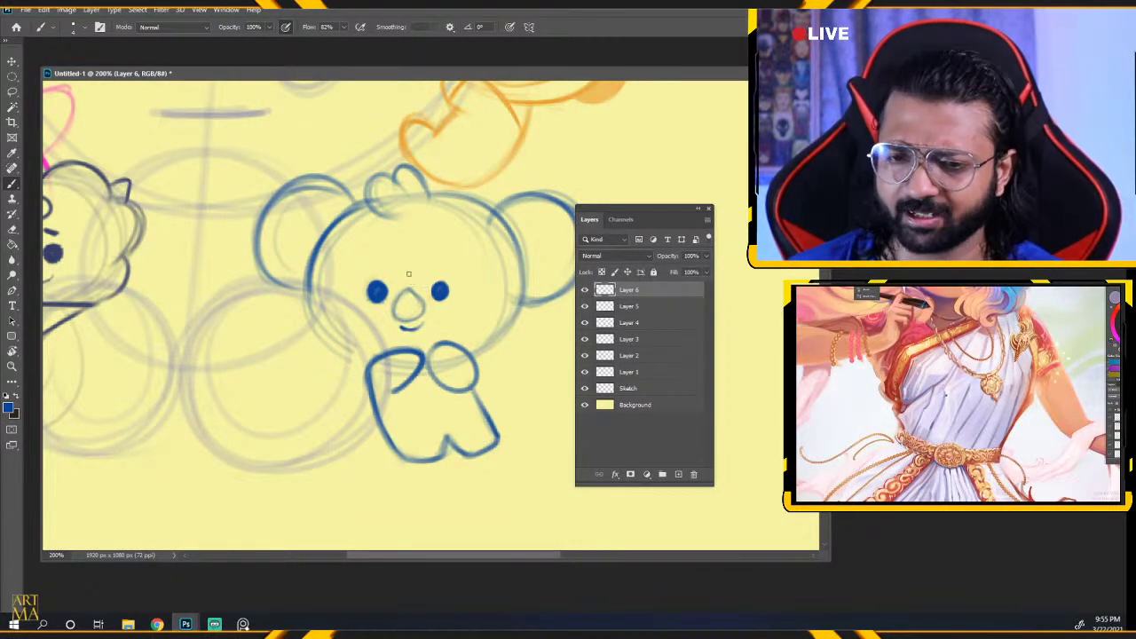
Darken the blue figure's nose, smile, hair tuft and lower right head outline.
left_click_drag(398, 311, 406, 321)
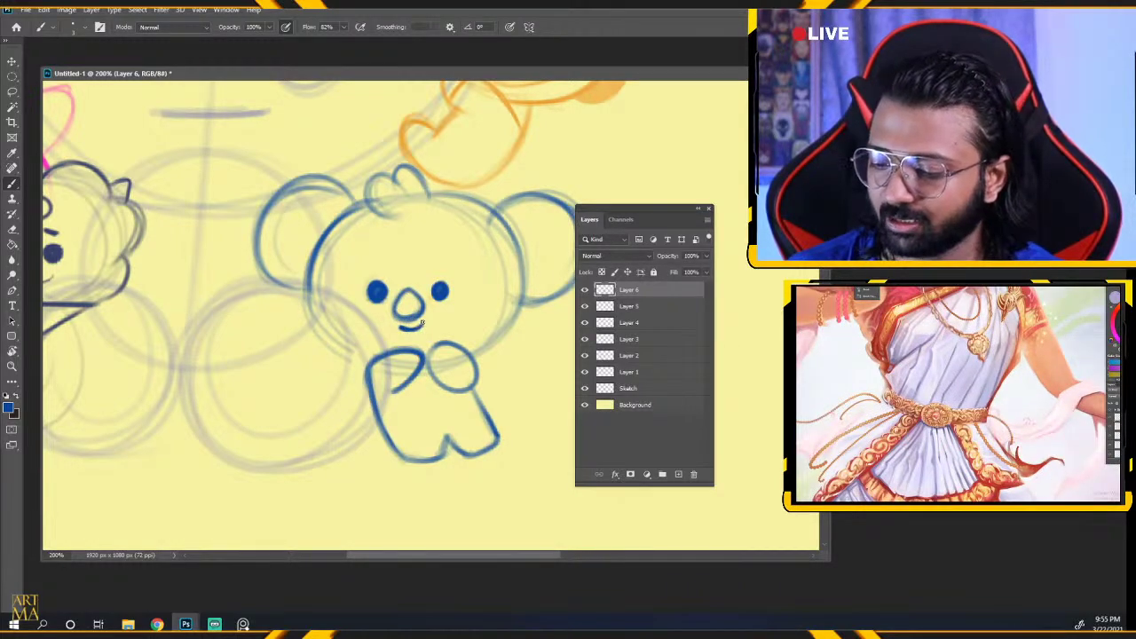
left_click_drag(366, 185, 401, 218)
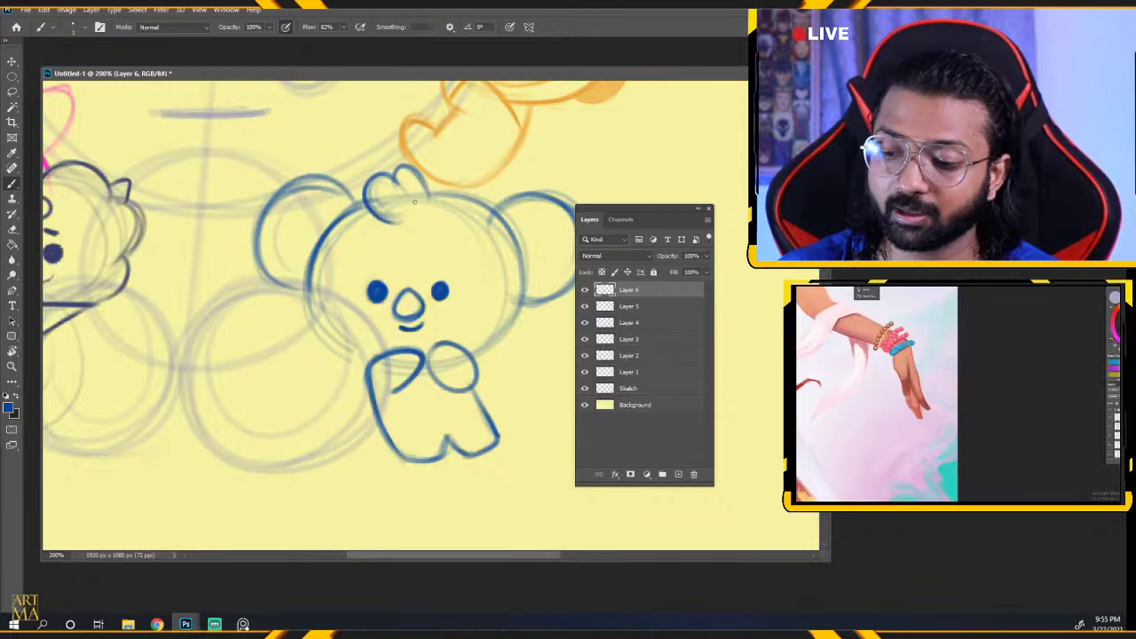
mouse_move(396, 178)
left_mouse_down()
mouse_move(494, 206)
mouse_move(524, 286)
mouse_move(475, 350)
left_mouse_up()
left_click_drag(520, 280, 490, 341)
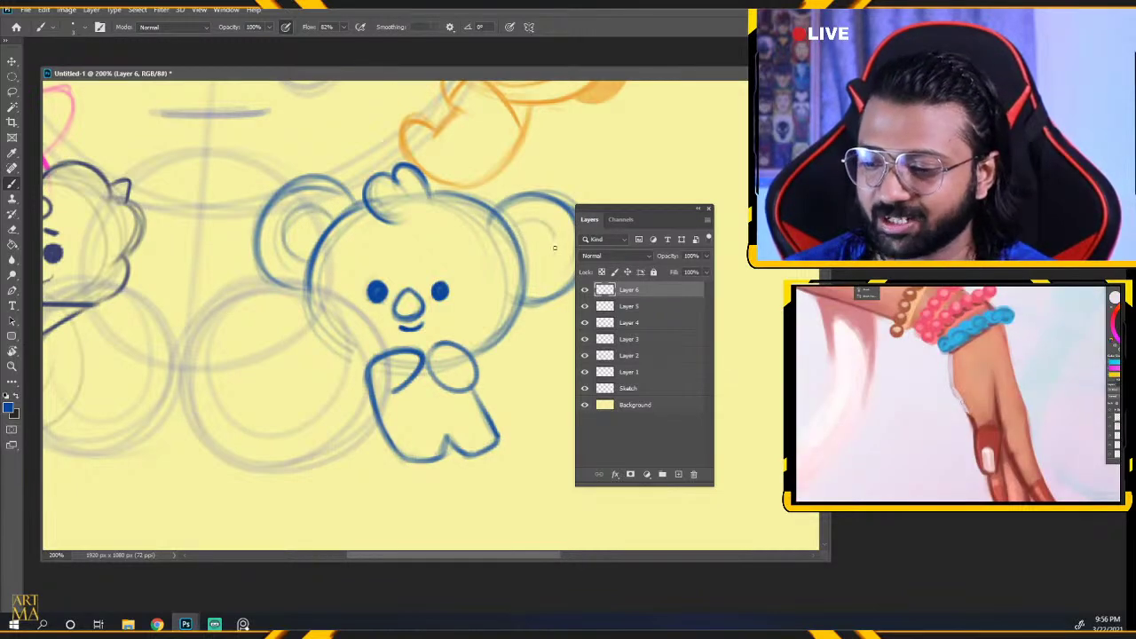
Add an inner curve to the blue figure's right ear, a rounded belly patch and a round right cheek.
left_click_drag(517, 222, 558, 251)
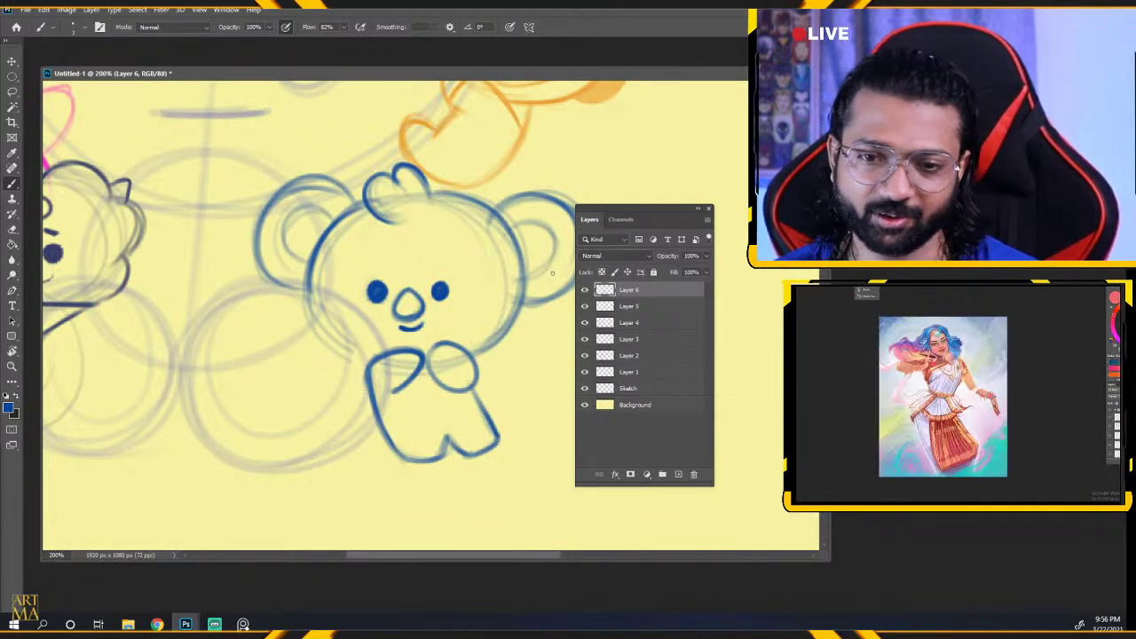
left_click_drag(452, 405, 438, 387)
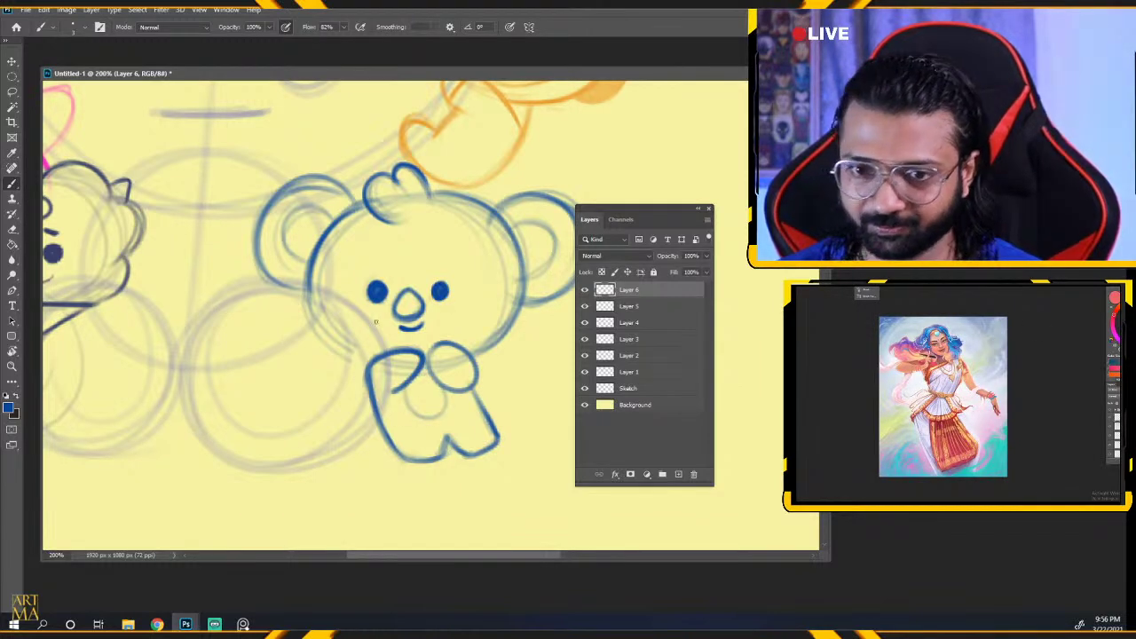
left_click_drag(472, 299, 460, 330)
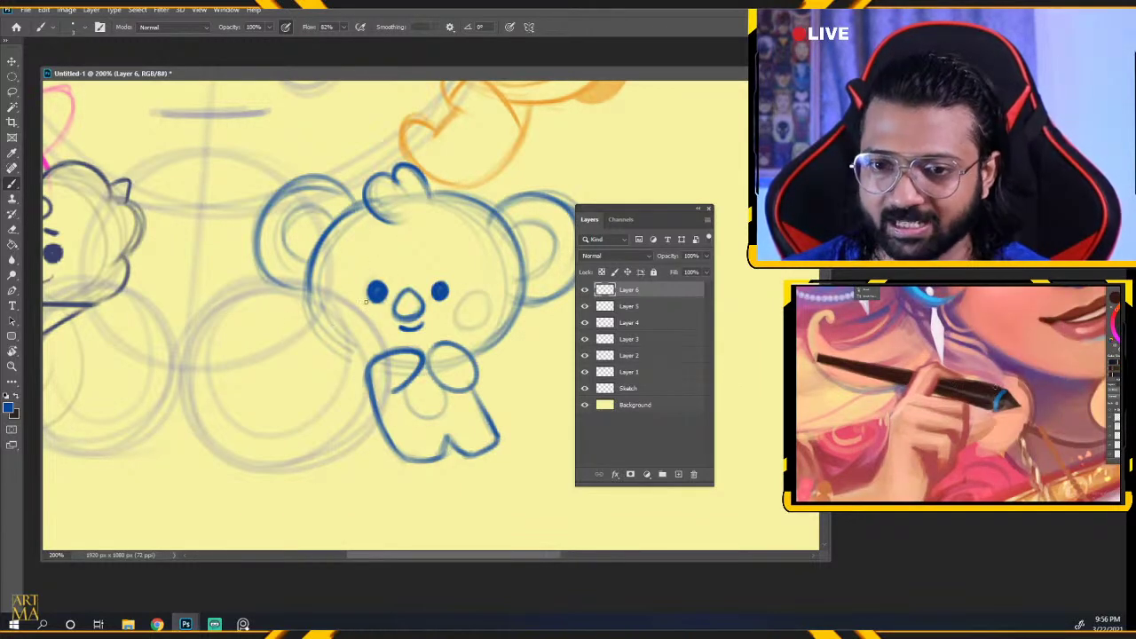
Make the Sketch layer active with the brush and the dark foreground colour, and toggle the layer's visibility off and on.
key("ctrl+minus")
key("ctrl+minus")
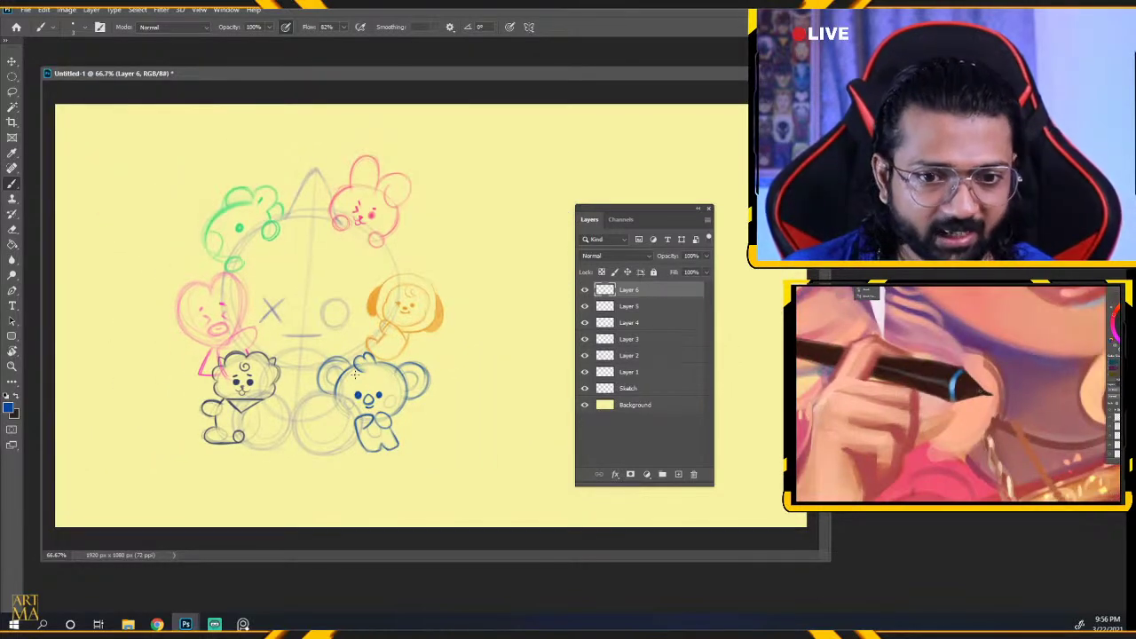
key("ctrl+plus")
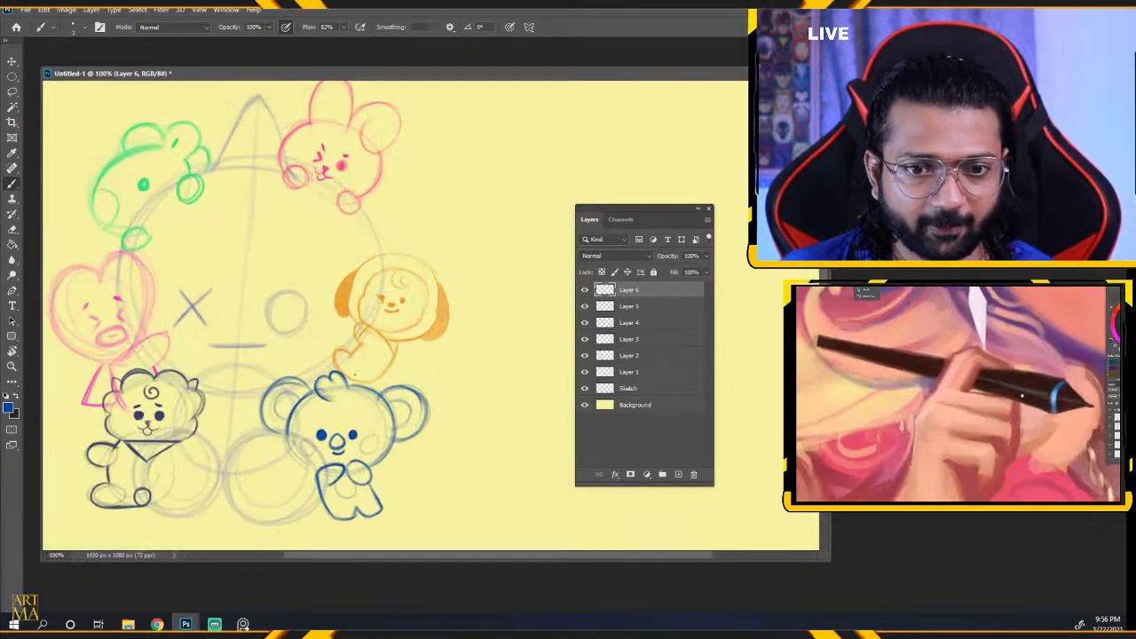
left_click(13, 228)
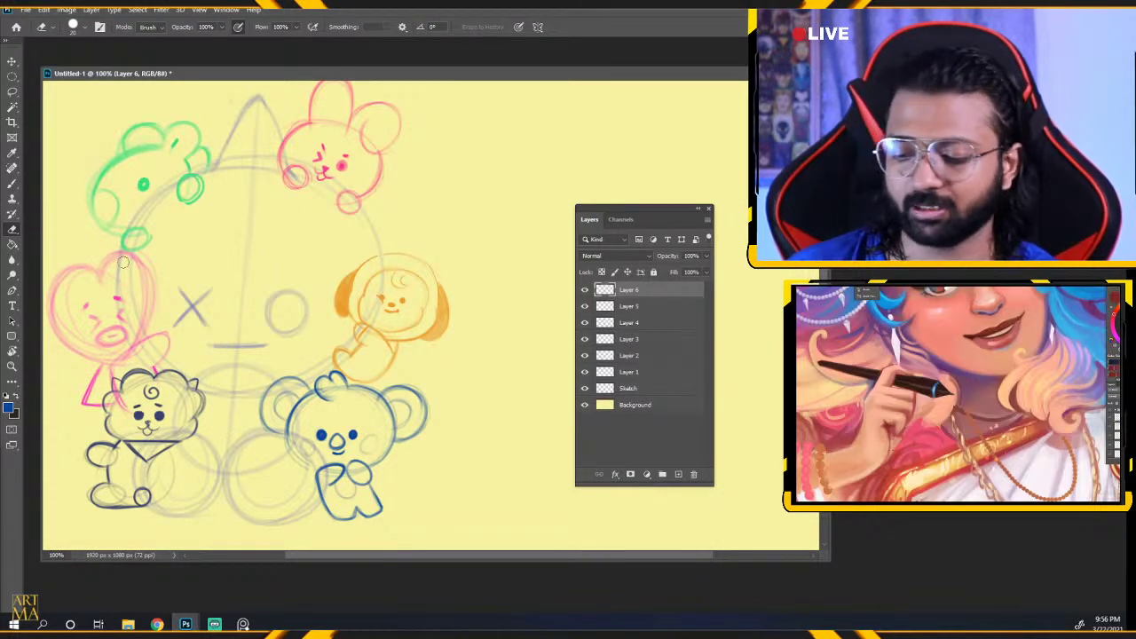
key("b")
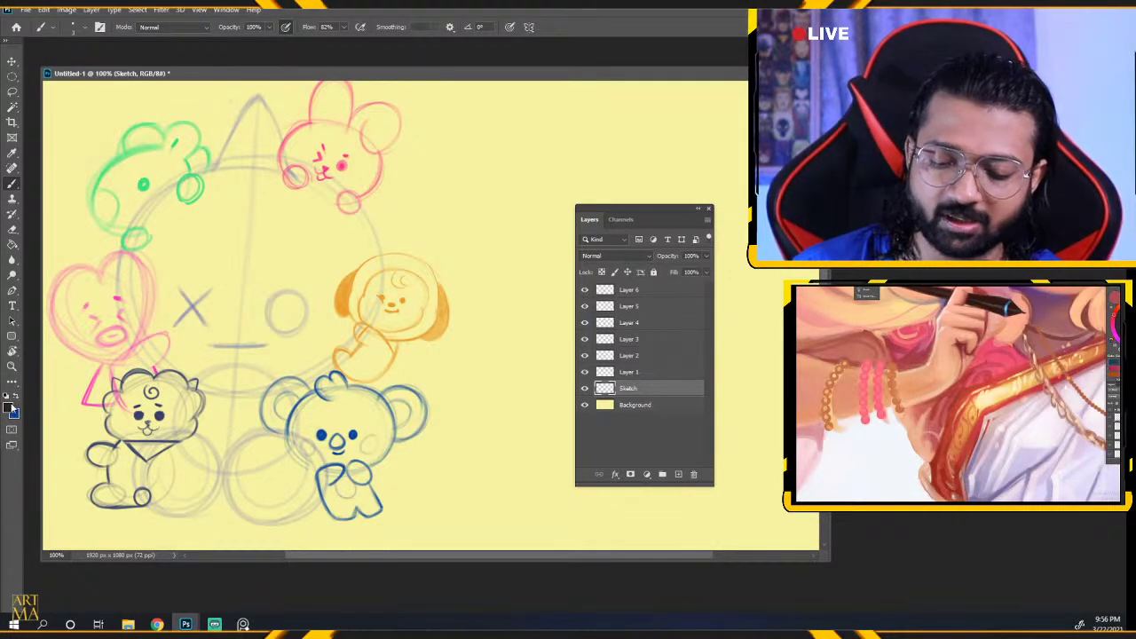
left_click_drag(251, 415, 353, 332)
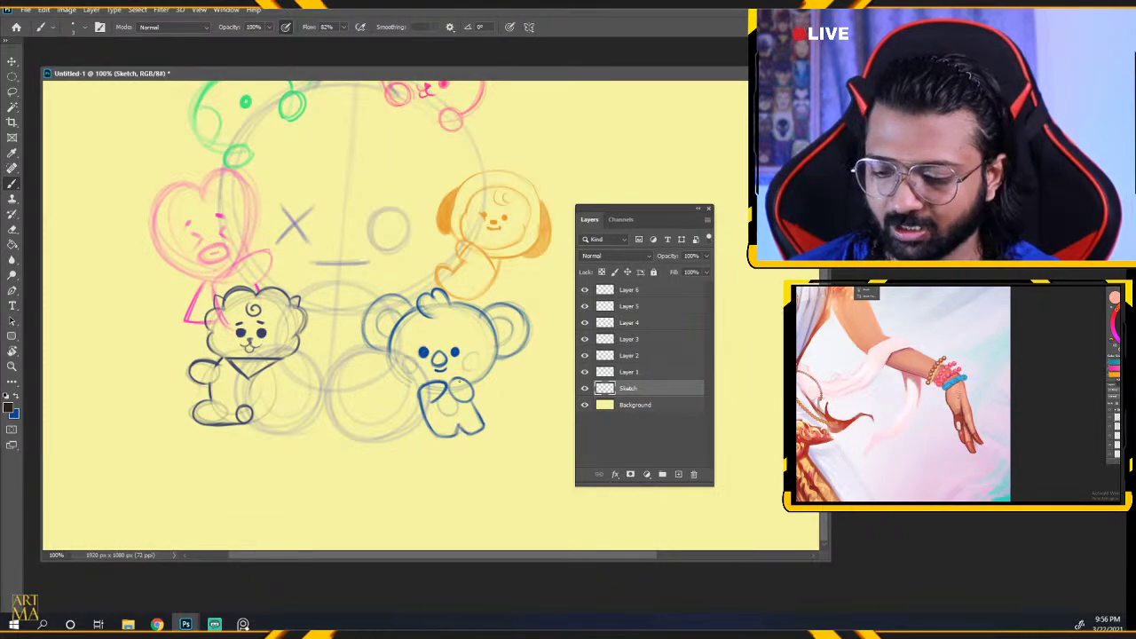
left_click(585, 389)
left_click(585, 389)
Set the foreground colour to a saturated orange-brown for drawing on the Sketch layer near the pink and orange figures.
key("ctrl+minus")
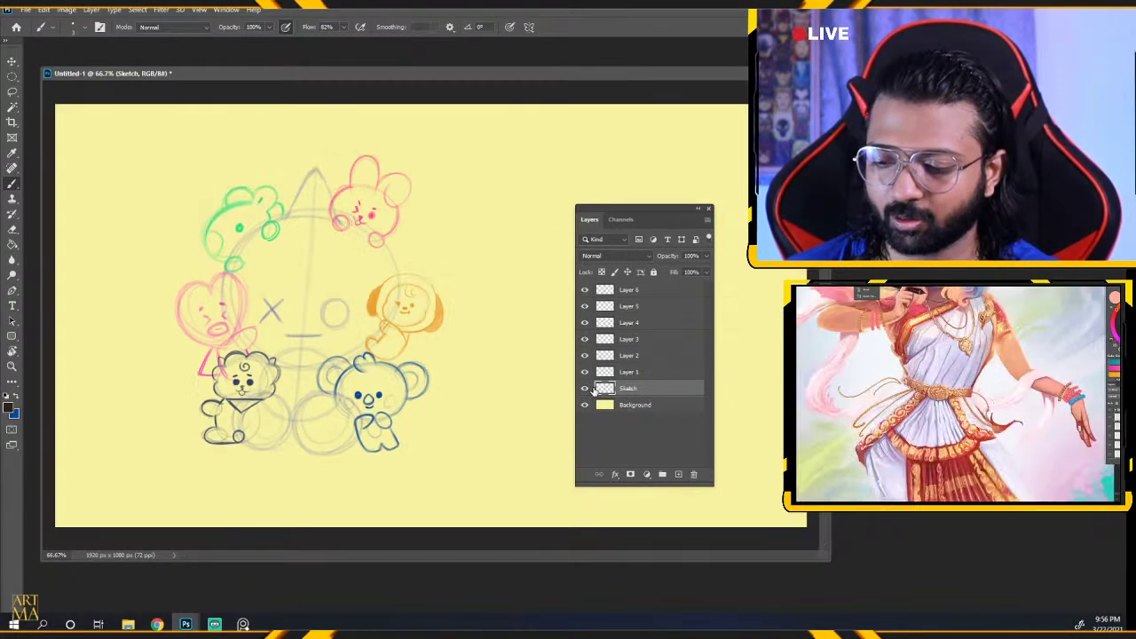
key("ctrl+plus")
key("ctrl+plus")
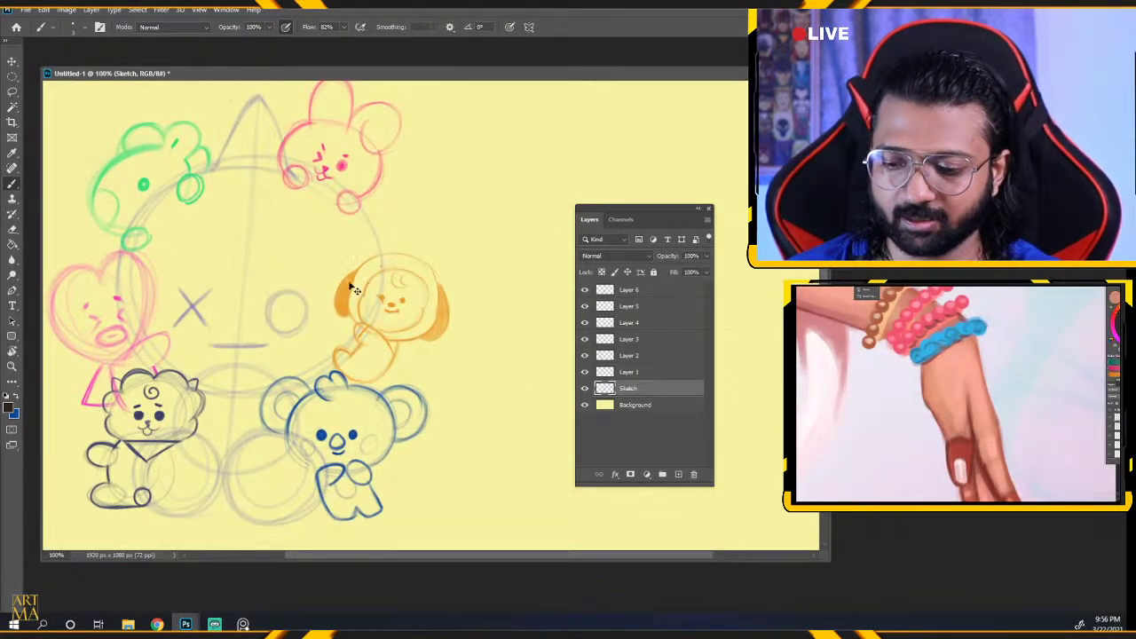
left_click_drag(304, 309, 302, 463)
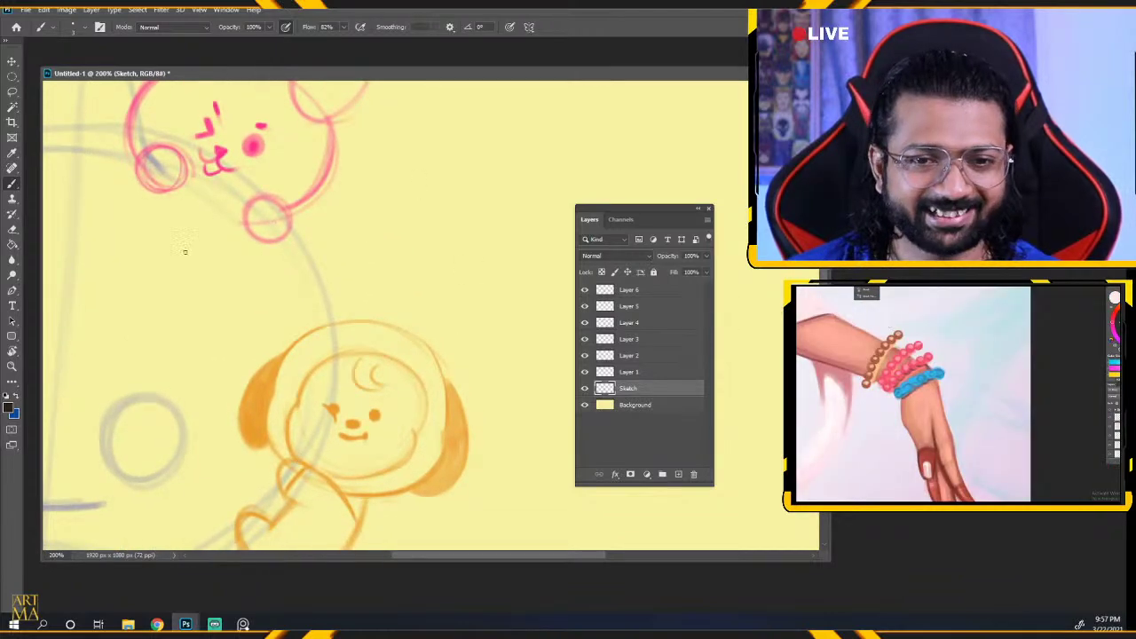
left_click(10, 408)
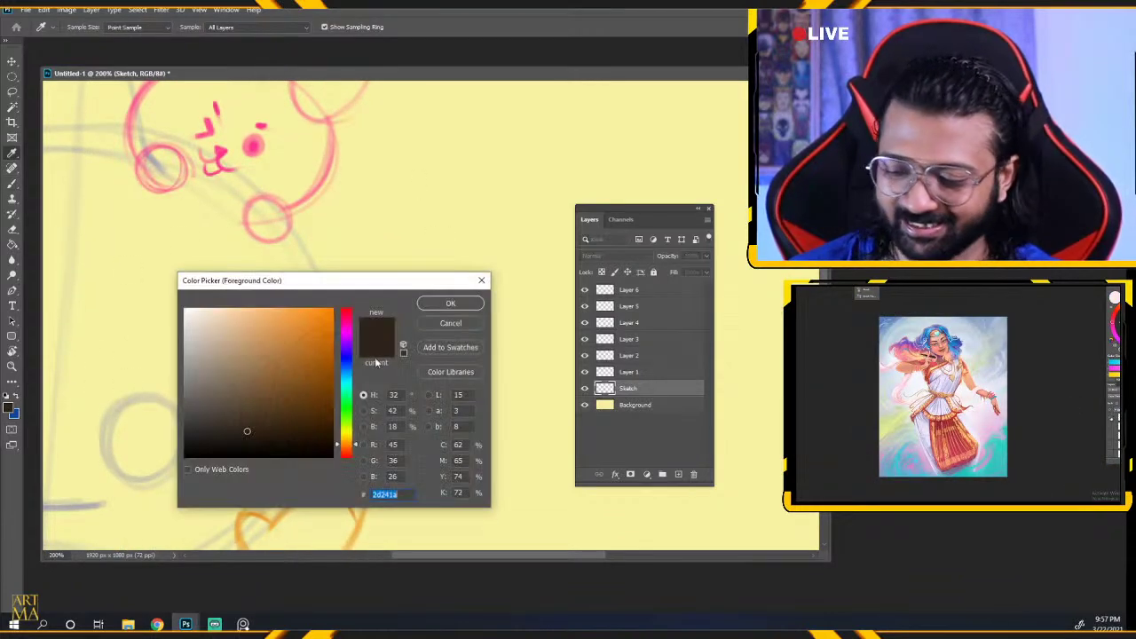
left_click(317, 383)
left_click(438, 308)
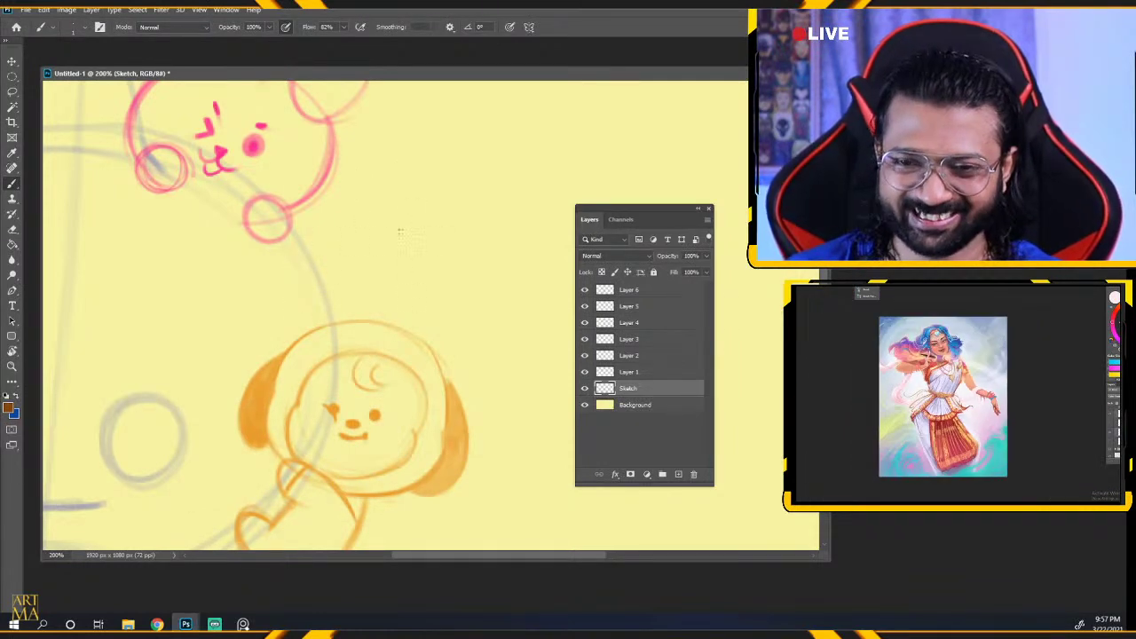
Sketch a rounded oval head directly above the orange figure on the Sketch layer and outline it in dark brown.
mouse_move(434, 261)
left_mouse_down()
mouse_move(382, 327)
mouse_move(317, 322)
left_mouse_up()
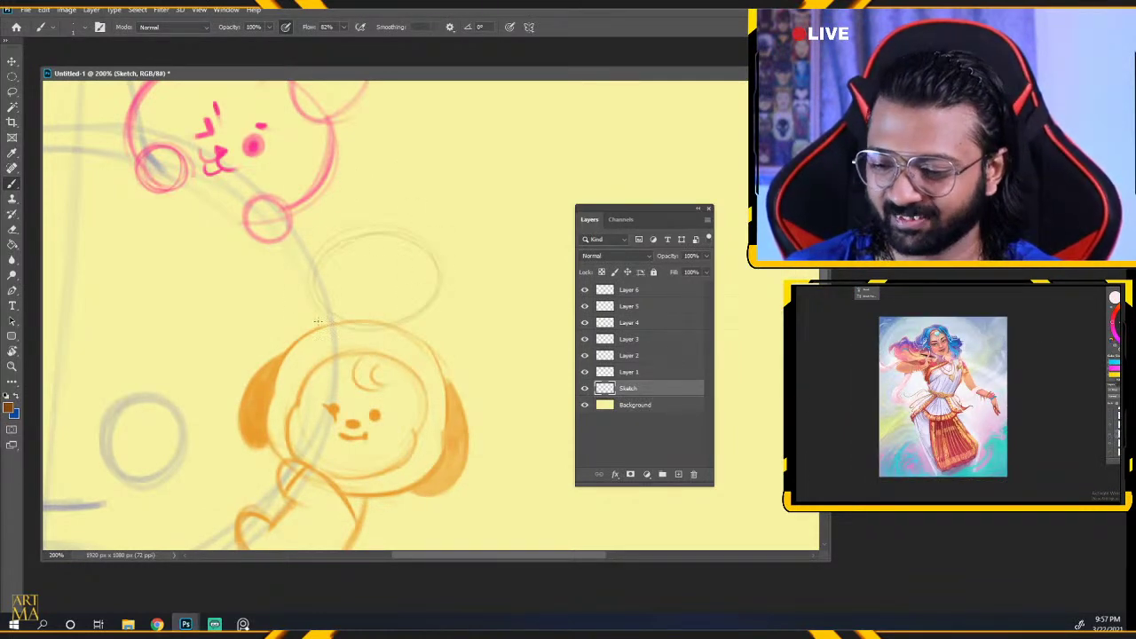
mouse_move(369, 237)
left_mouse_down()
mouse_move(355, 238)
mouse_move(417, 251)
mouse_move(346, 315)
mouse_move(311, 281)
mouse_move(364, 231)
left_mouse_up()
key("ctrl+z")
key("ctrl+z")
key("ctrl+z")
key("ctrl+z")
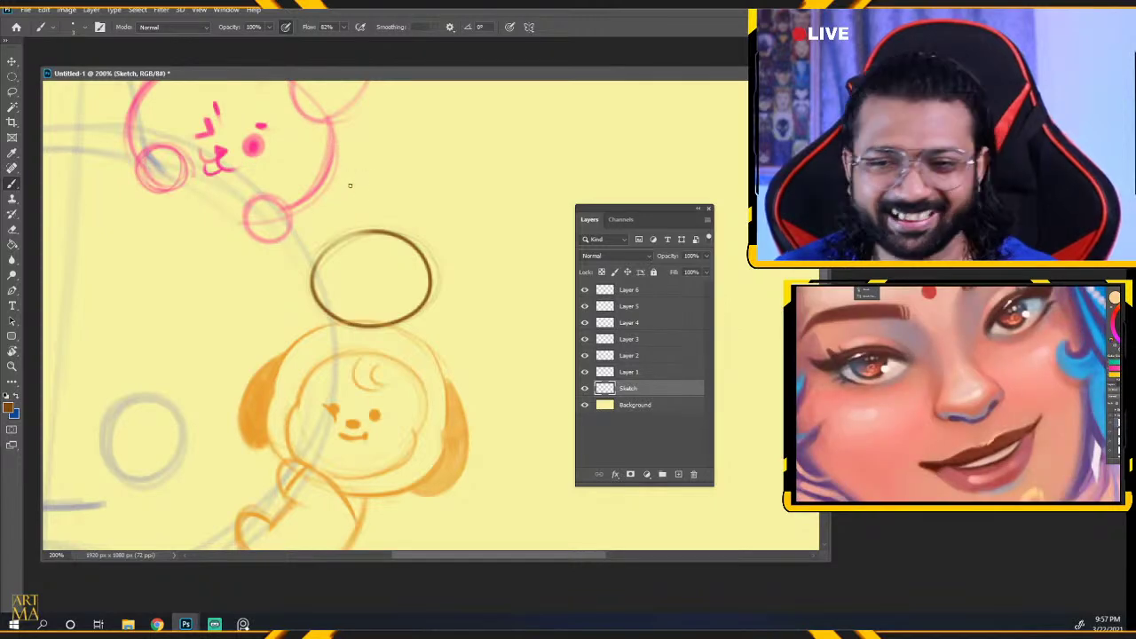
Add a pointed hair tuft, two ears, squinting eyes, a filled open mouth with teeth and two small hands to the brown head.
left_click_drag(361, 215, 362, 240)
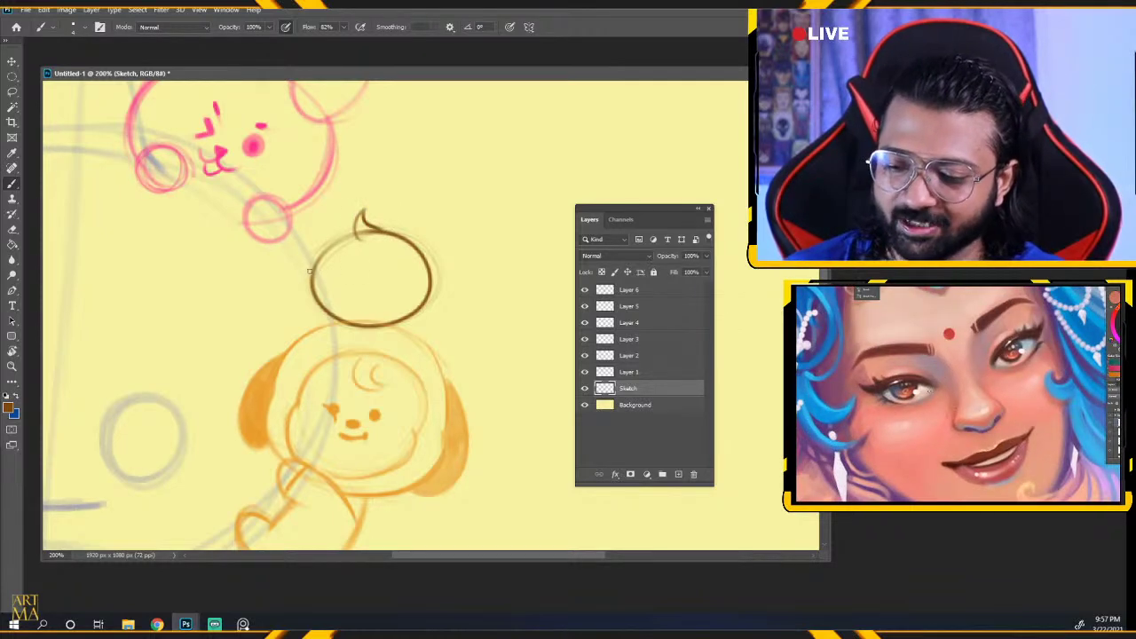
left_click_drag(310, 267, 299, 284)
mouse_move(431, 268)
left_mouse_down()
mouse_move(425, 300)
mouse_move(425, 285)
mouse_move(433, 290)
mouse_move(328, 286)
mouse_move(382, 286)
mouse_move(356, 303)
left_mouse_up()
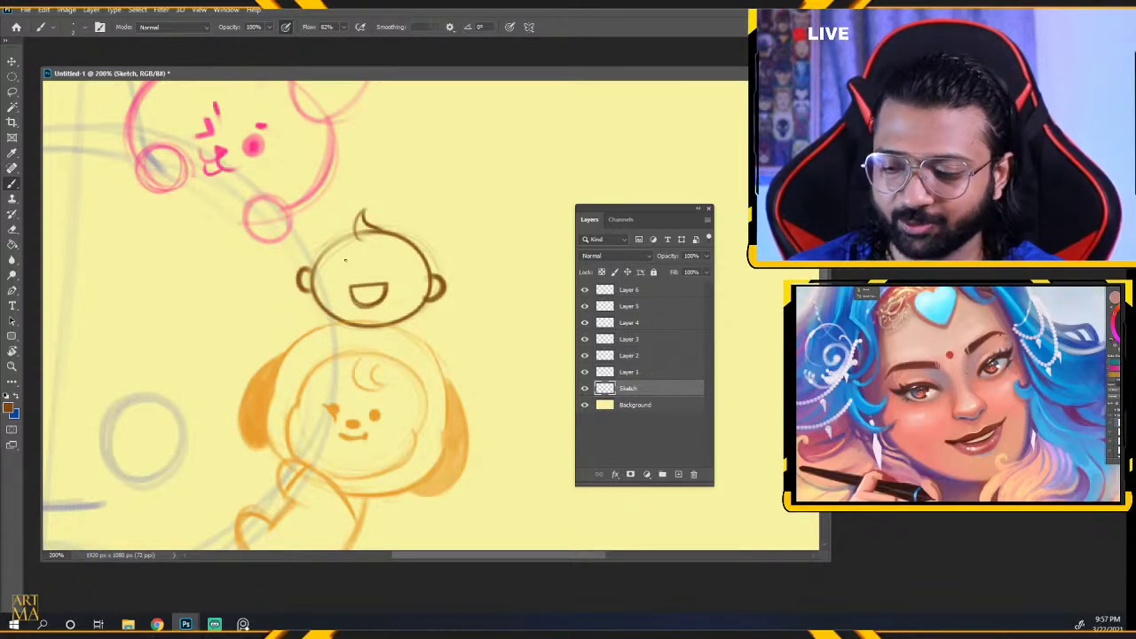
left_click_drag(343, 264, 396, 278)
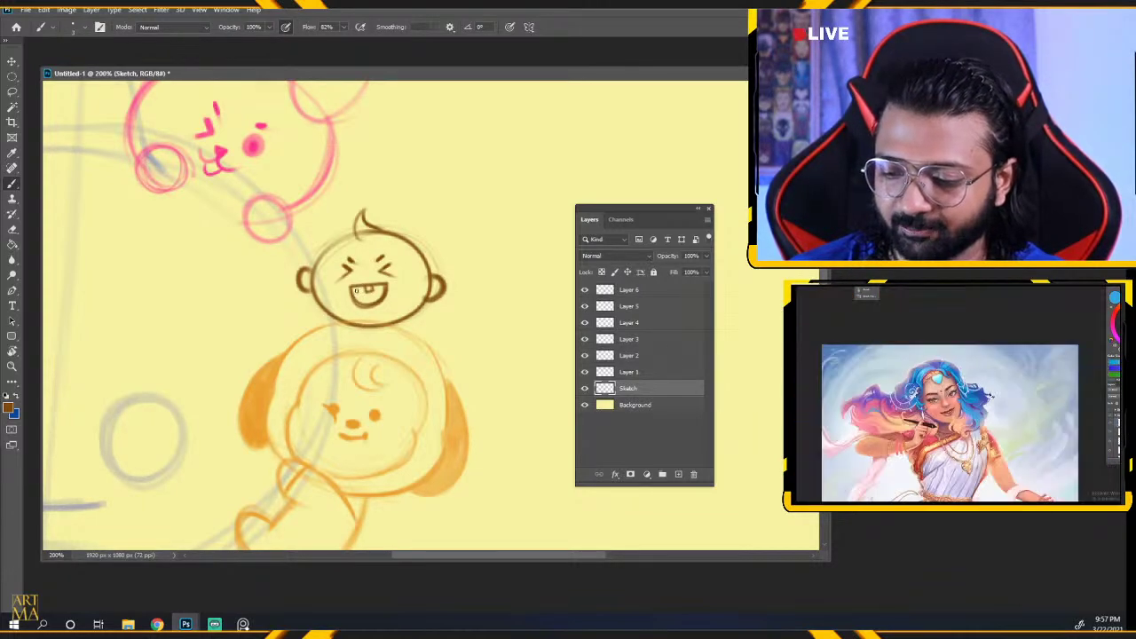
mouse_move(362, 293)
left_mouse_down()
mouse_move(381, 296)
mouse_move(330, 324)
left_mouse_up()
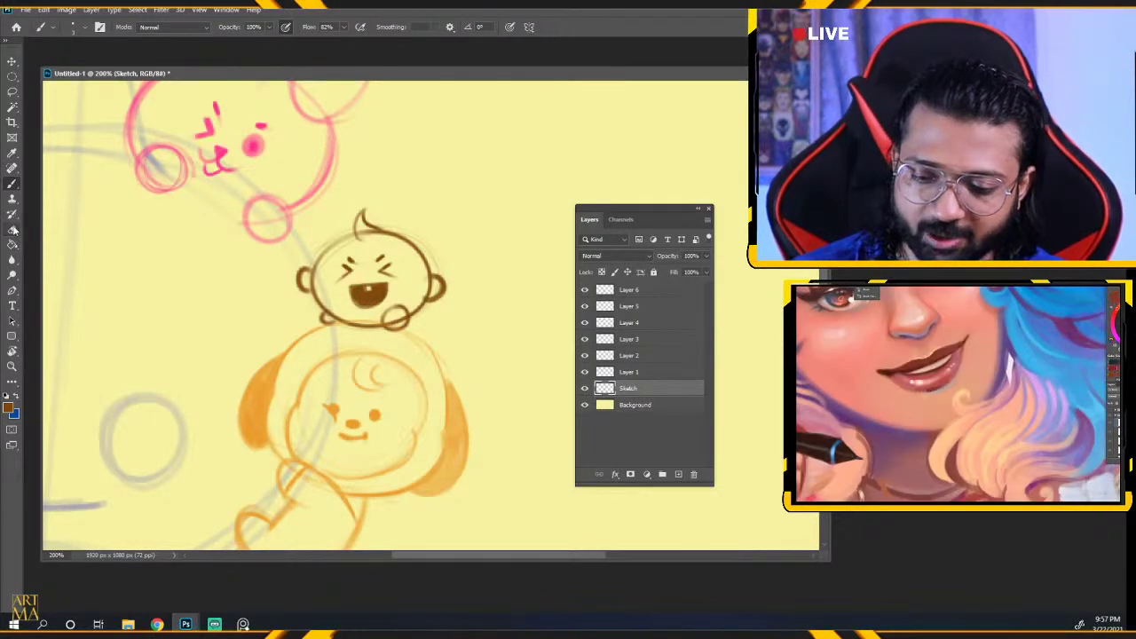
Erase the head outline running through the brown figure's right hand with a small eraser.
key("e")
key("[")
key("[")
left_click_drag(388, 322, 397, 314)
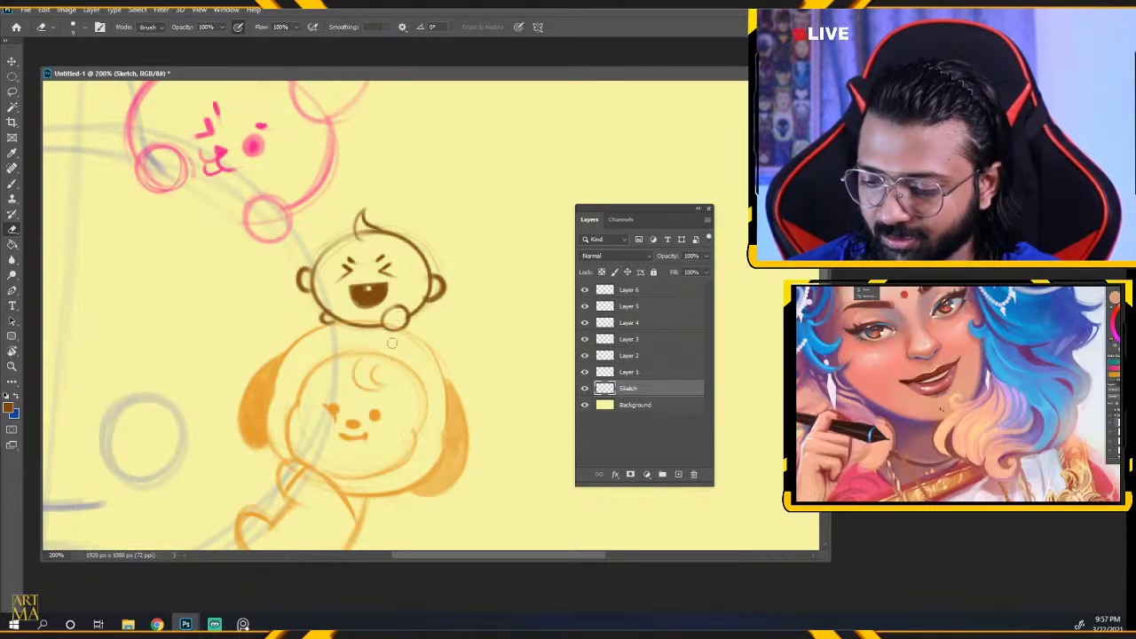
key("ctrl+minus")
key("ctrl+minus")
key("ctrl+minus")
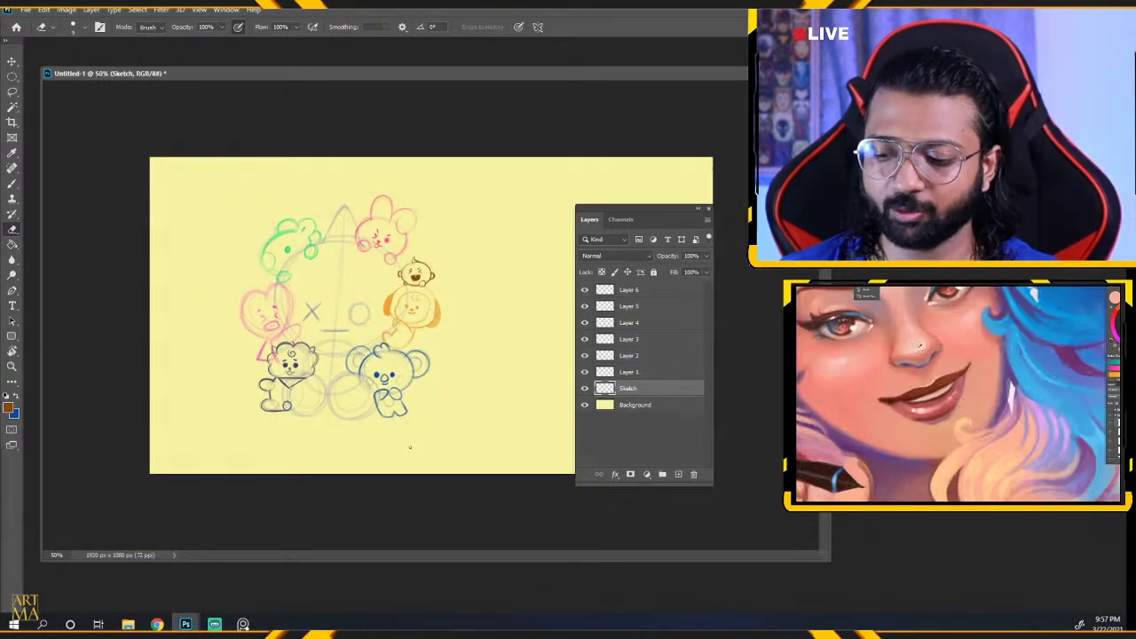
Make Layer 1 the active layer and enlarge the eraser.
key("ctrl+plus")
key("ctrl+plus")
key("ctrl+minus")
scroll(410, 445, "down", 1)
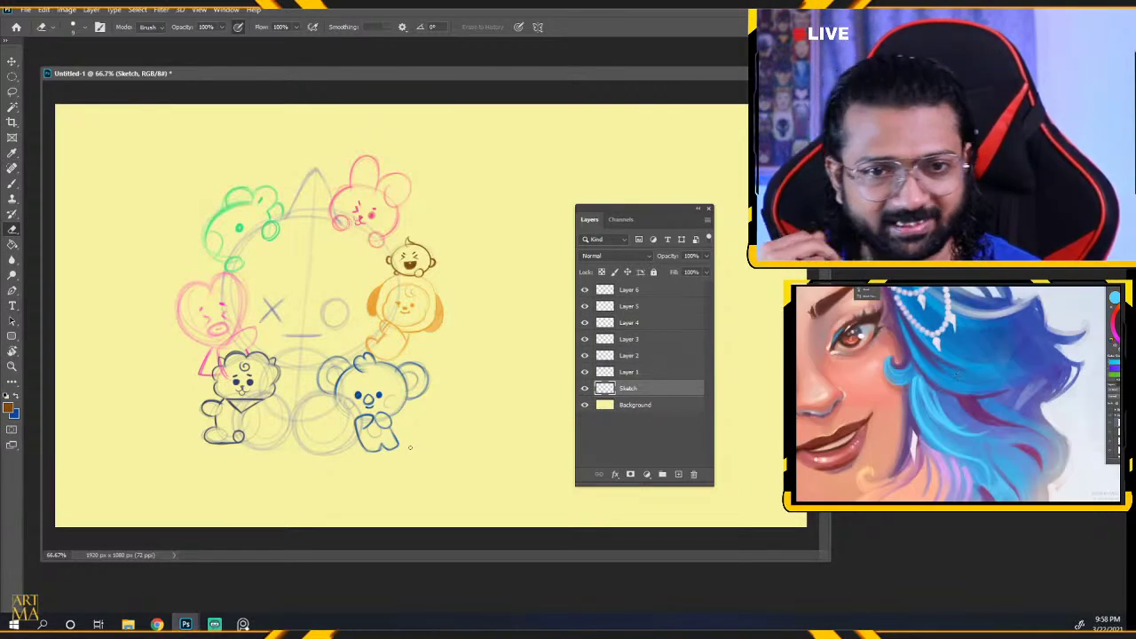
left_click(613, 373)
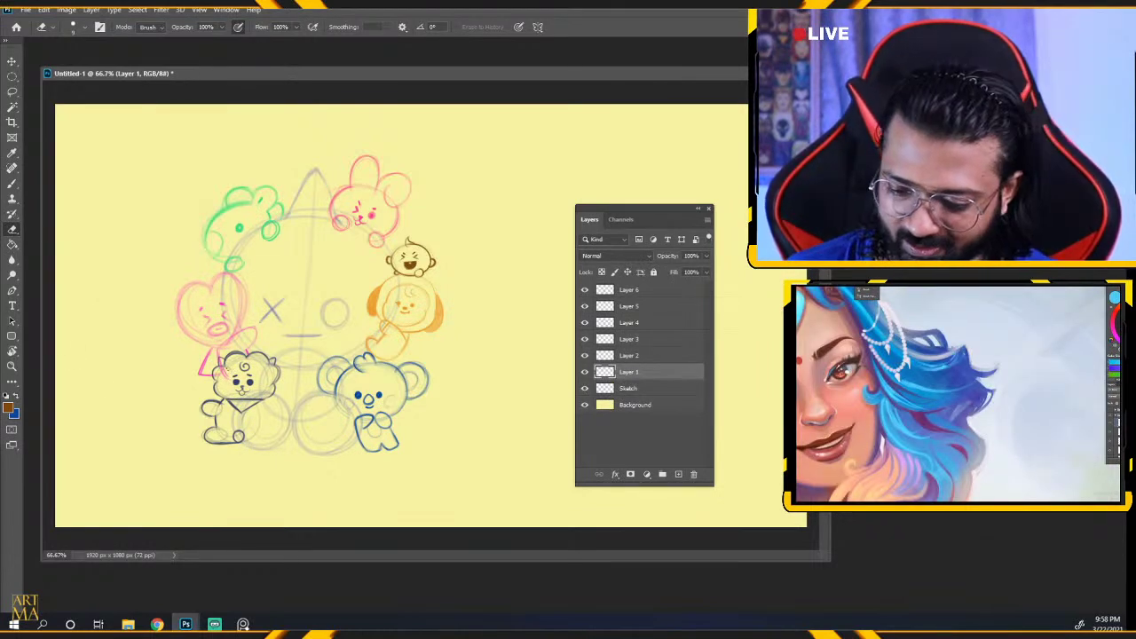
key("bracketright")
key("bracketright")
key("bracketright")
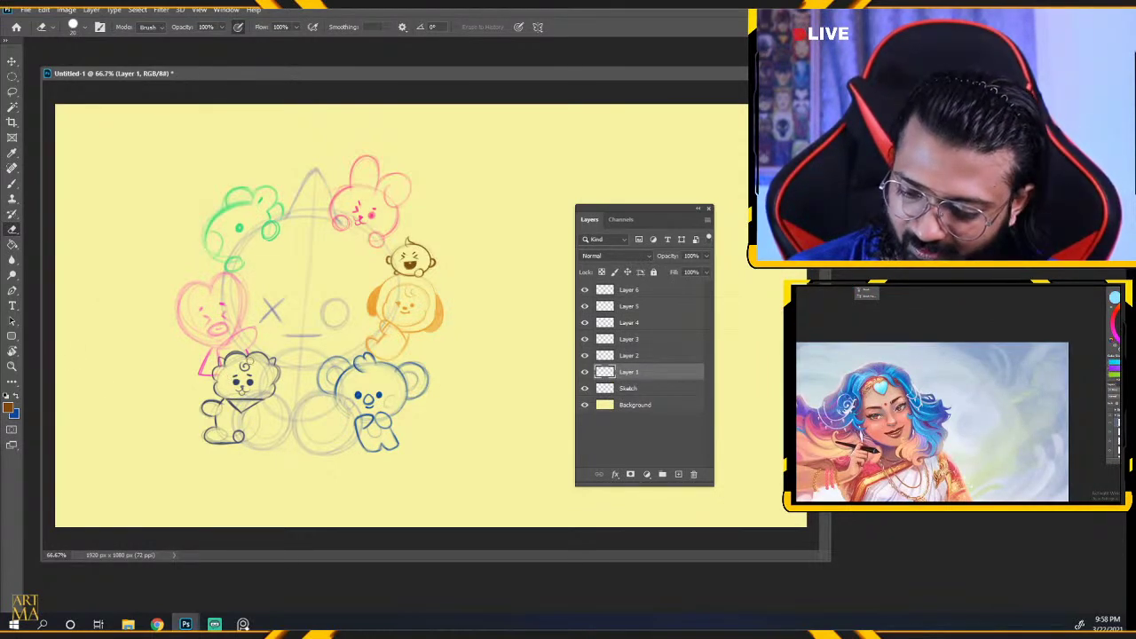
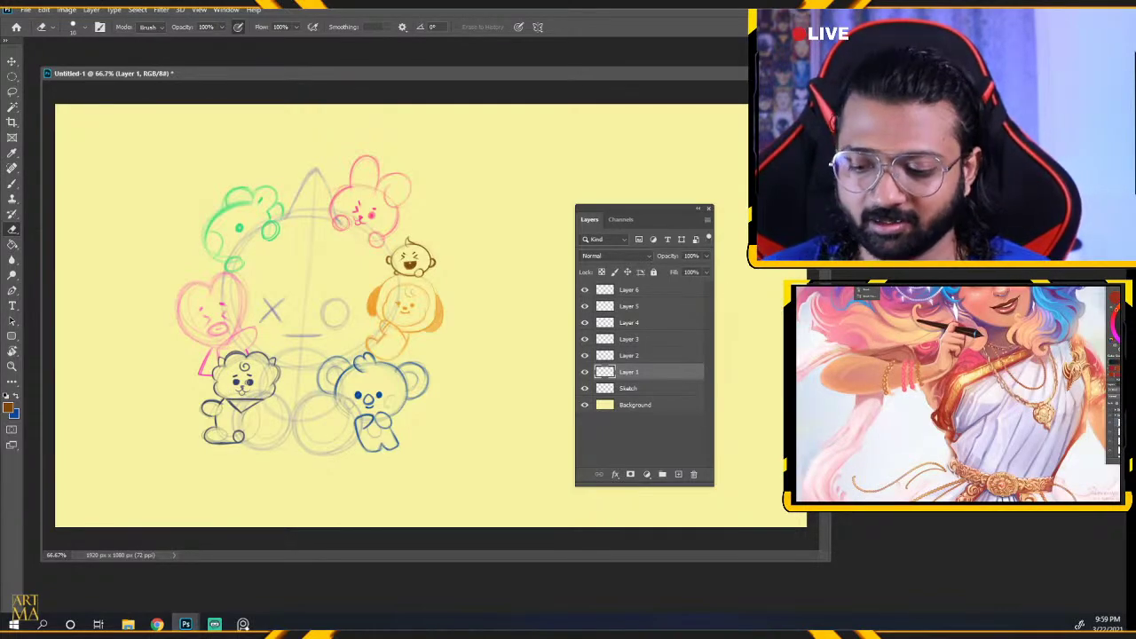
Toggle the Sketch layer's visibility off and on twice to compare the drawing with and without it.
left_click(584, 389)
left_click(584, 389)
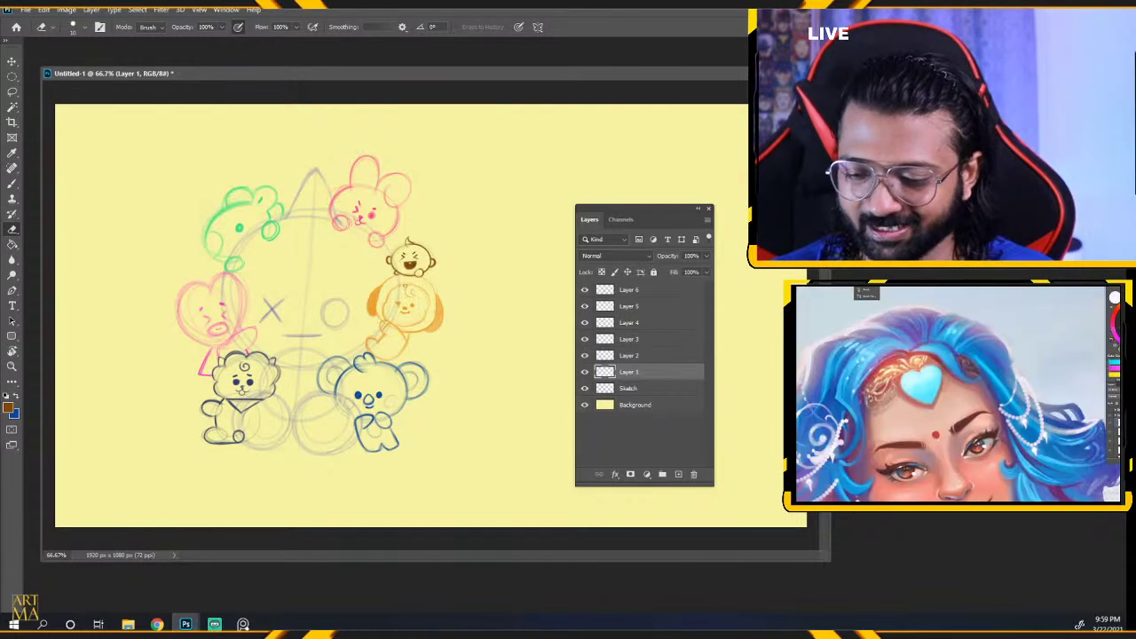
left_click(586, 388)
left_click(585, 388)
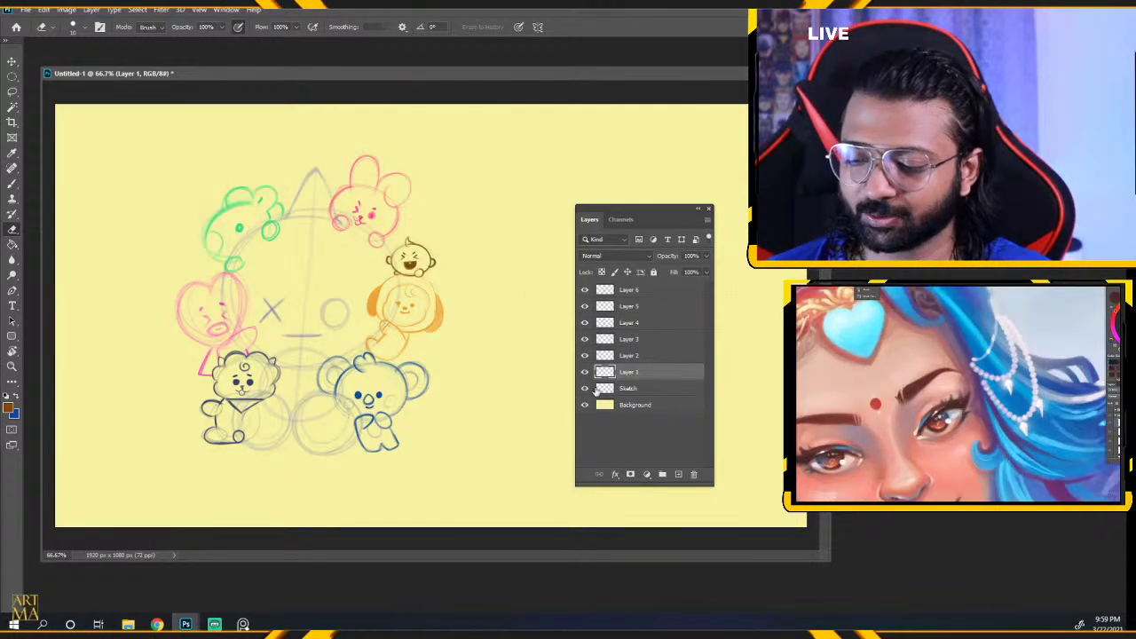
Create a new layer directly above the Background, beneath the Sketch layer.
left_click(621, 389)
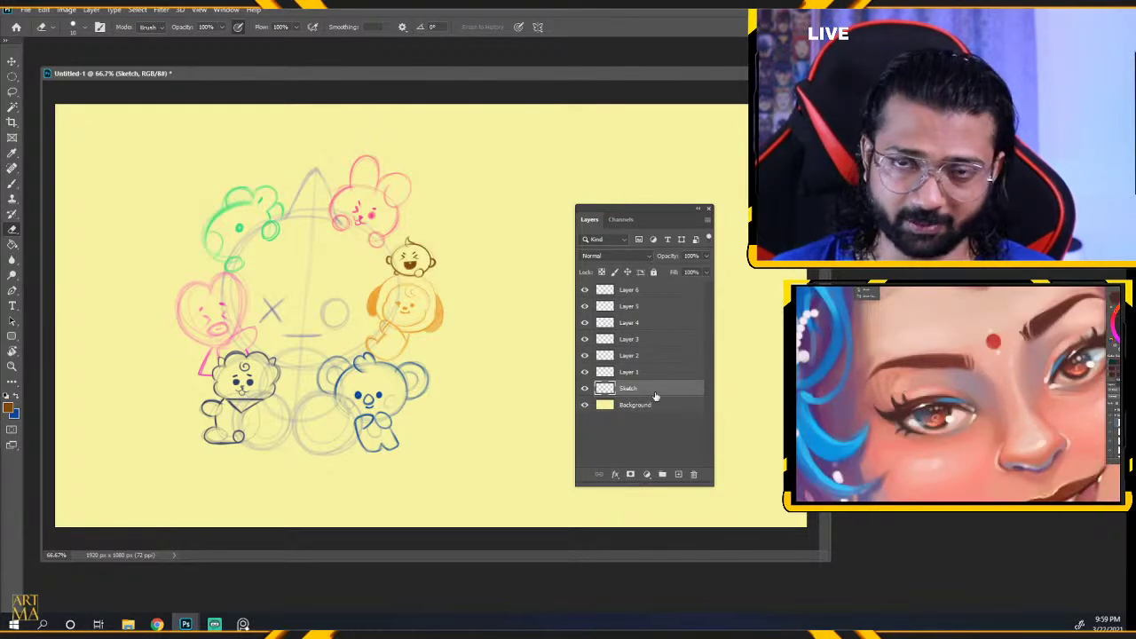
left_click(651, 408)
left_click(679, 475)
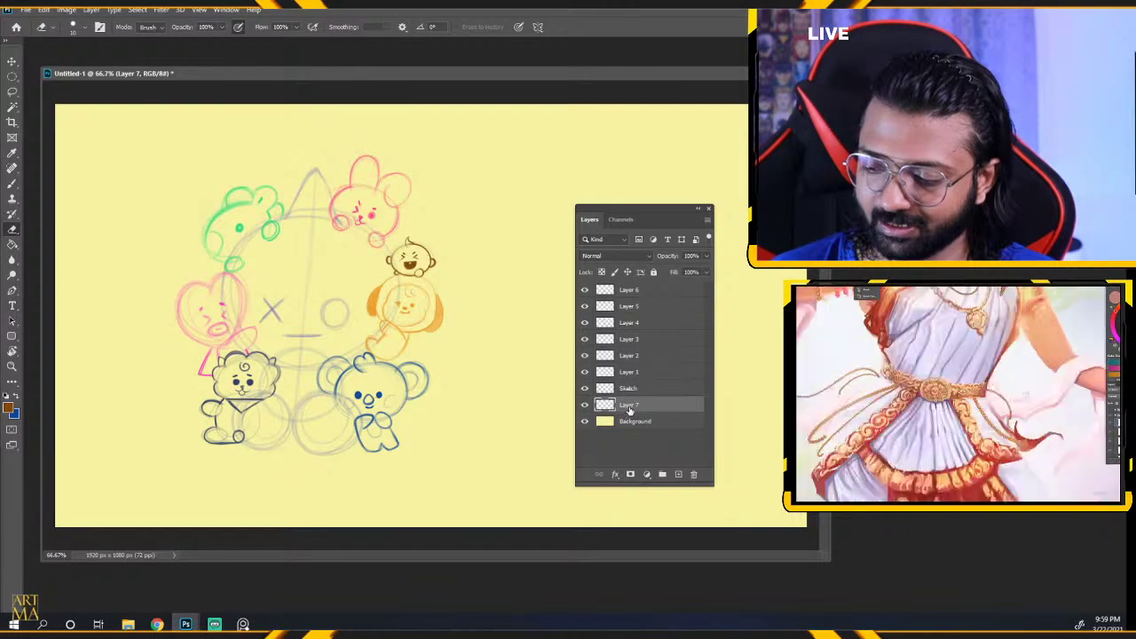
Set the foreground colour to pure white.
left_click(8, 407)
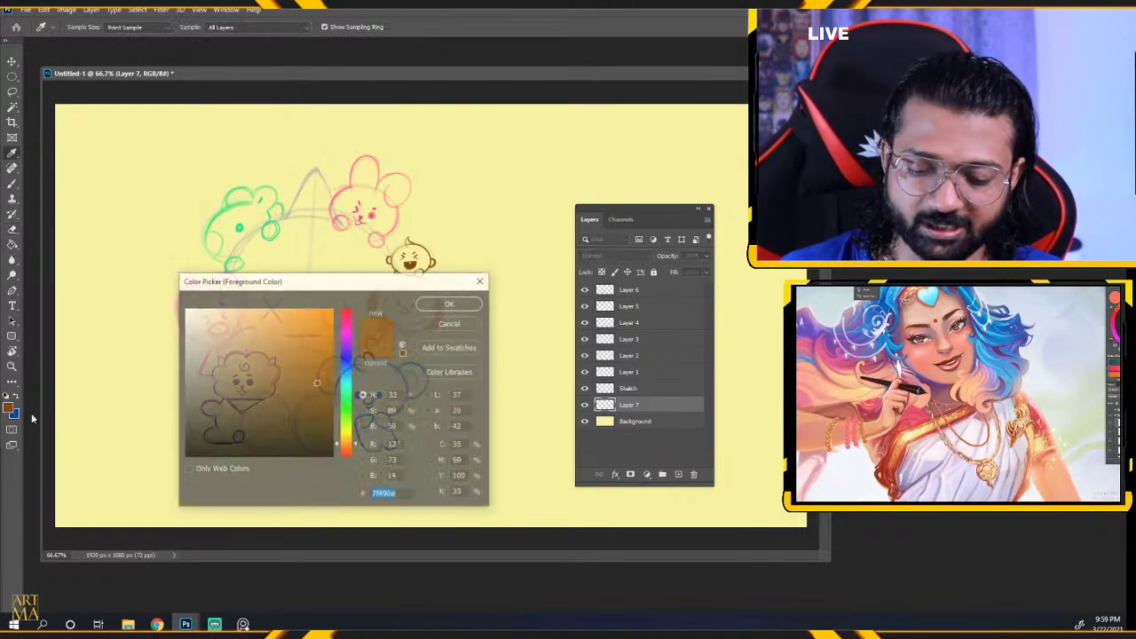
left_click(180, 296)
left_click(449, 301)
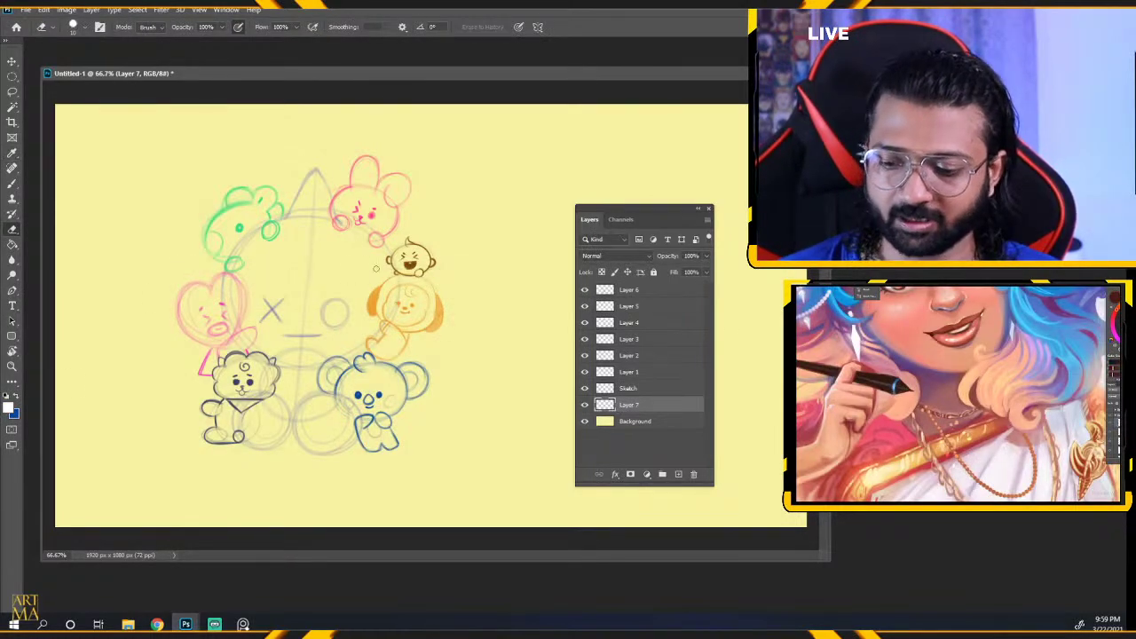
Paint the large character's round head solid white on the new layer beneath the sketch, using a hard round brush enlarged to 200 px.
key("b")
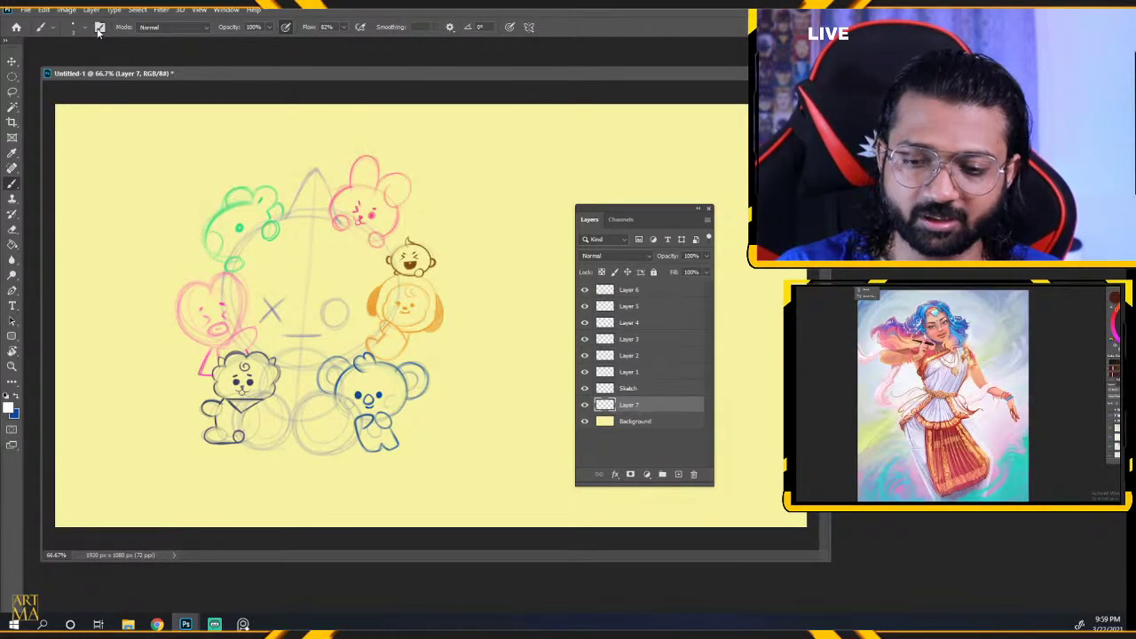
key("F5")
left_click(290, 99)
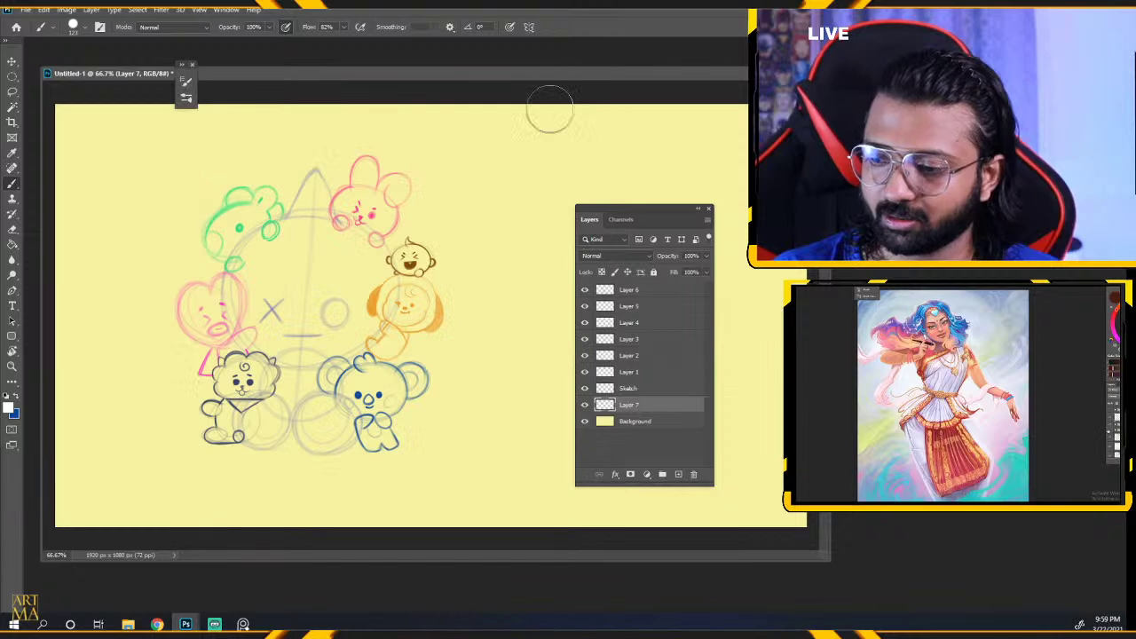
left_click(592, 64)
mouse_move(324, 306)
left_mouse_down()
mouse_move(288, 276)
mouse_move(343, 268)
mouse_move(323, 321)
mouse_move(274, 268)
mouse_move(352, 294)
mouse_move(264, 291)
mouse_move(347, 263)
mouse_move(300, 322)
mouse_move(270, 274)
mouse_move(344, 278)
mouse_move(307, 328)
mouse_move(289, 274)
mouse_move(338, 278)
left_mouse_up()
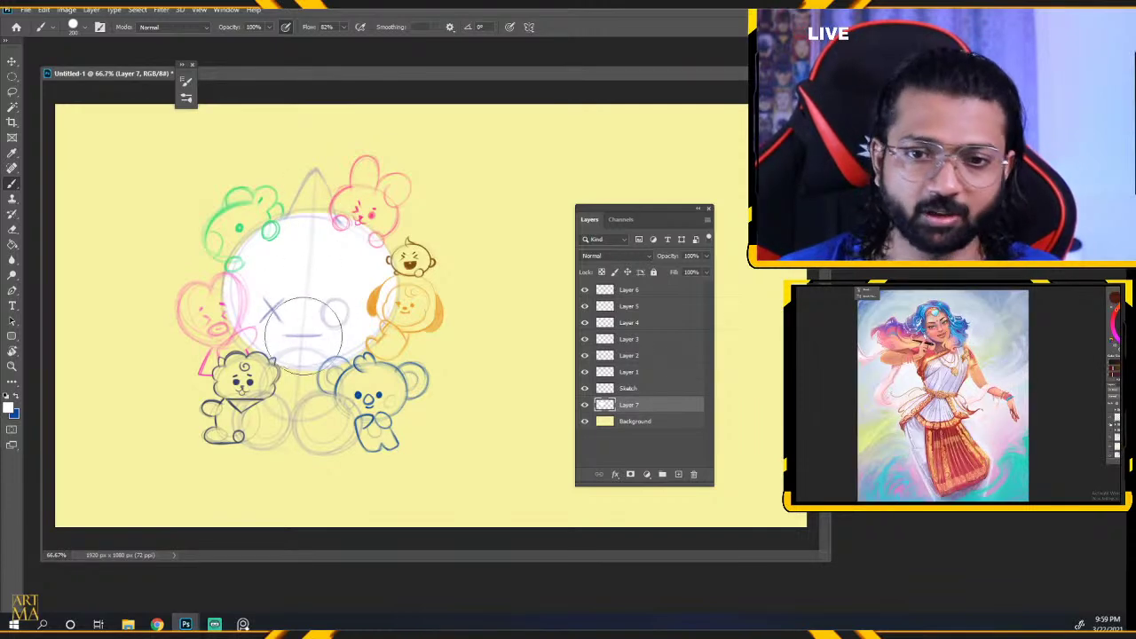
Reduce the brush to 50 px and fill the central figure's feet and pointed horn with white on Layer 7.
key("[")
key("[")
key("[")
key("[")
mouse_move(300, 382)
left_mouse_down()
mouse_move(261, 430)
mouse_move(268, 412)
mouse_move(270, 426)
mouse_move(325, 423)
left_mouse_up()
mouse_move(313, 199)
left_mouse_down()
mouse_move(298, 225)
mouse_move(313, 188)
mouse_move(319, 216)
mouse_move(318, 190)
left_mouse_up()
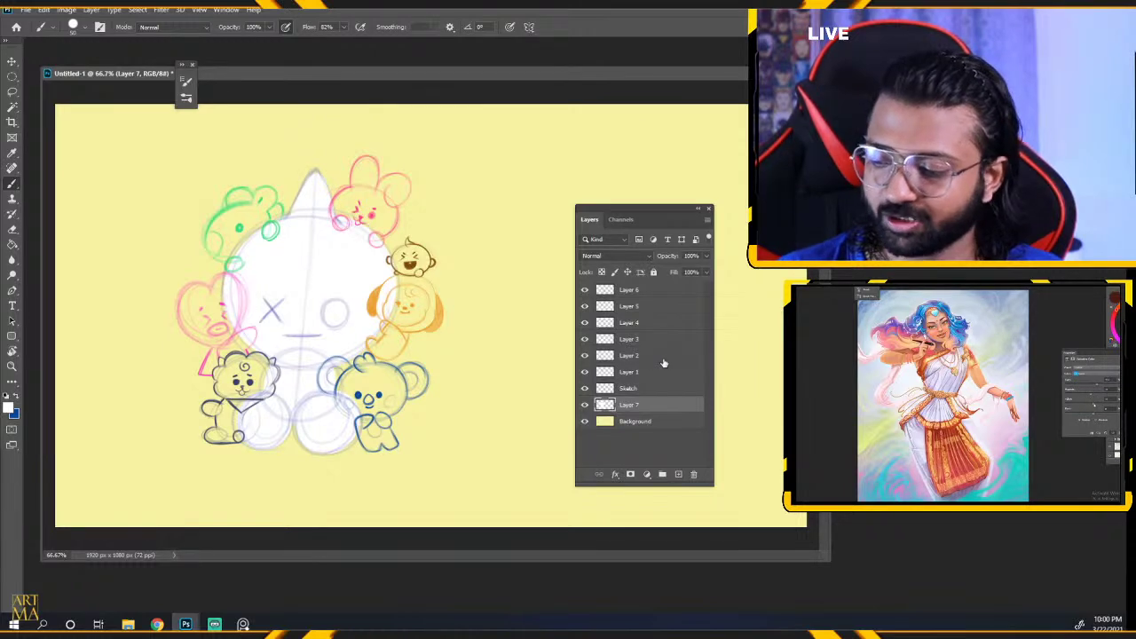
Check what the Sketch layer, Layer 1, Layer 2 and Layer 7 contain by hiding and reshowing each one.
left_click(584, 389)
left_click(584, 389)
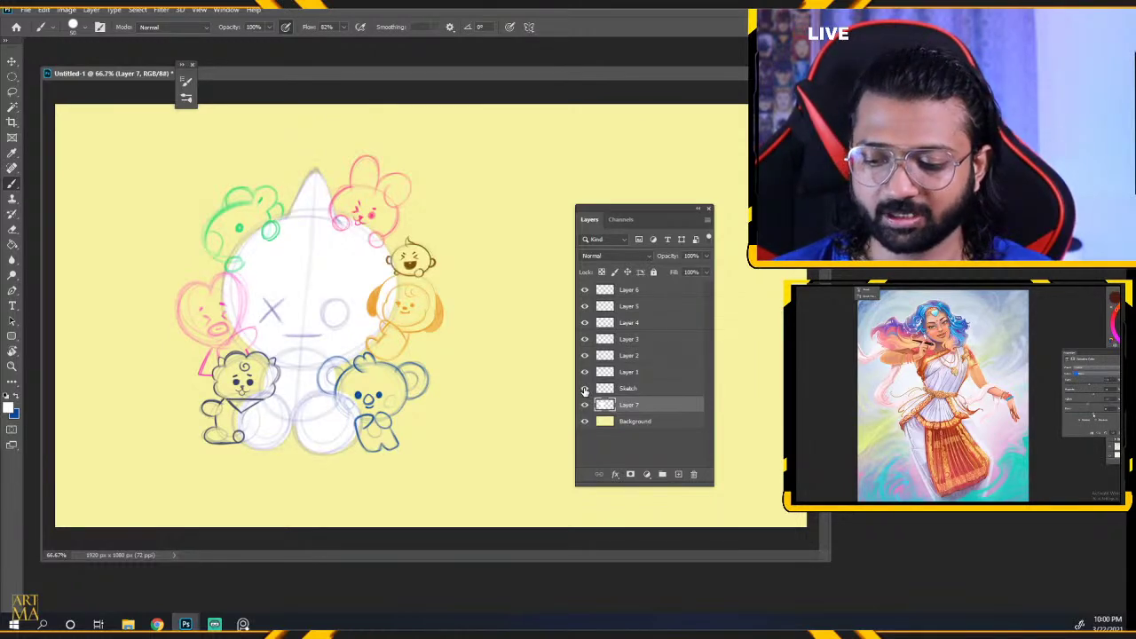
left_click(585, 372)
left_click(584, 372)
left_click(585, 355)
left_click(584, 355)
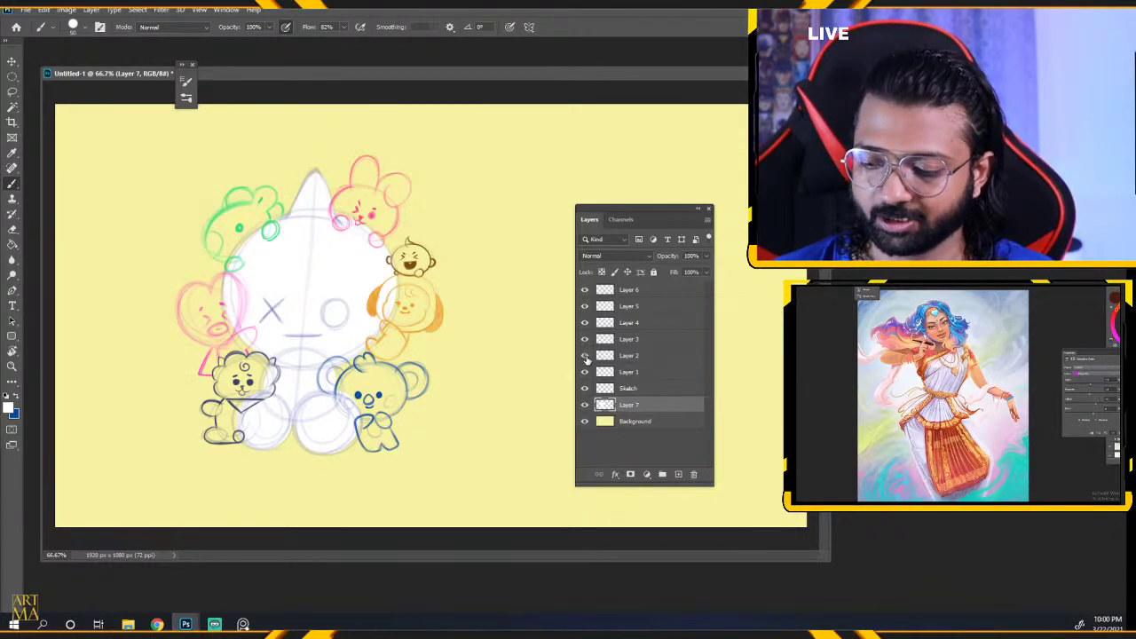
left_click(584, 405)
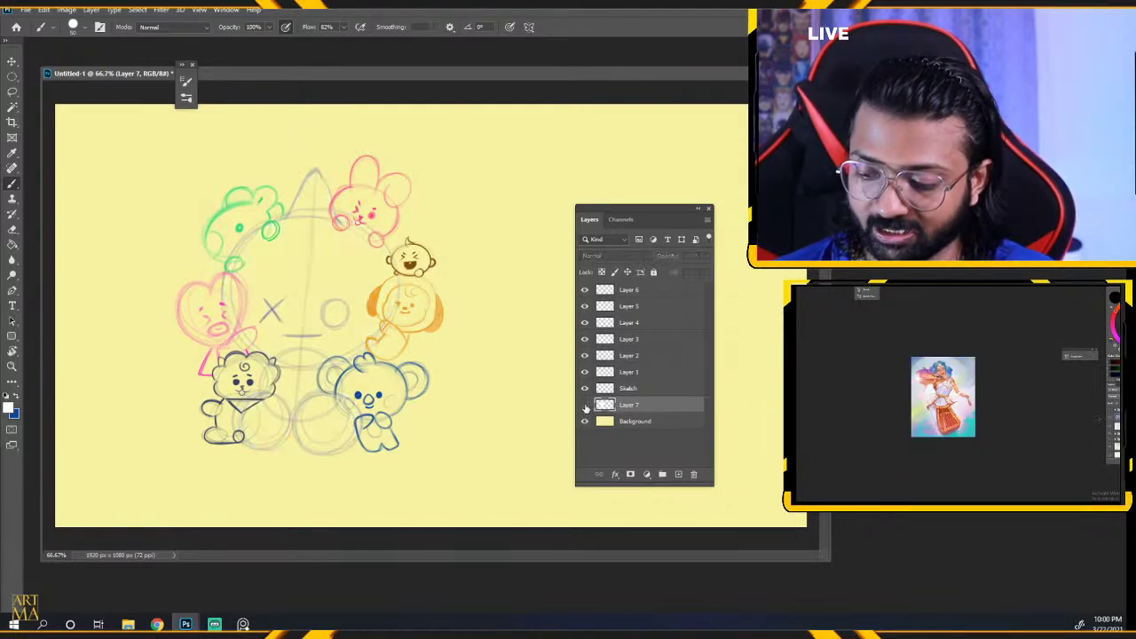
left_click(584, 406)
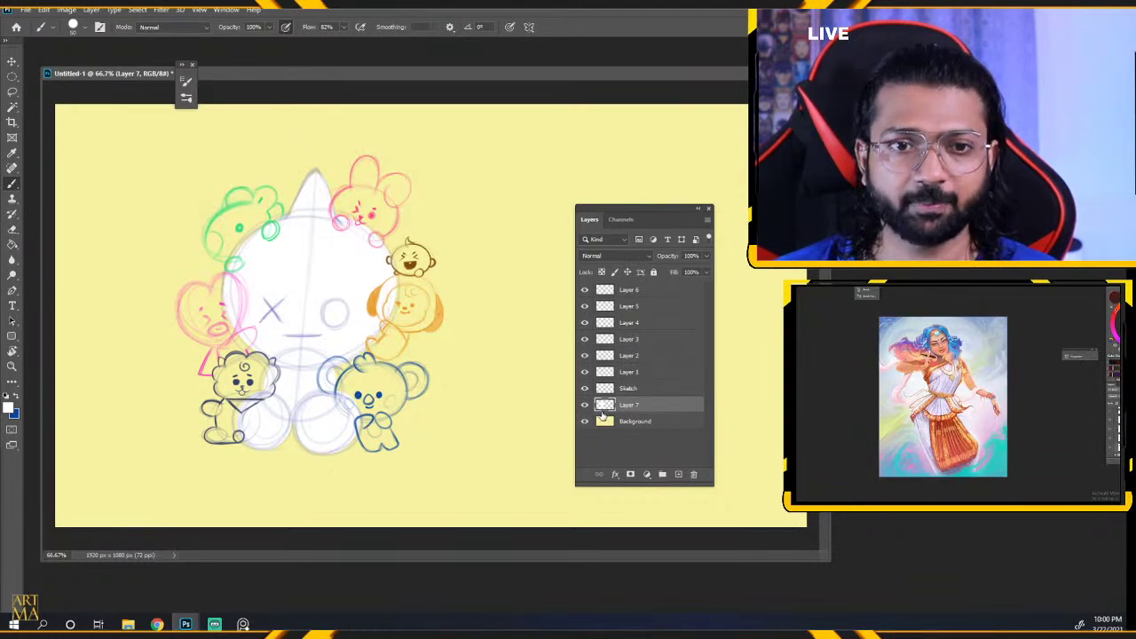
Choose a mid grey, lock Layer 7's transparent pixels and paint the left half of the central figure grey.
left_click(9, 407)
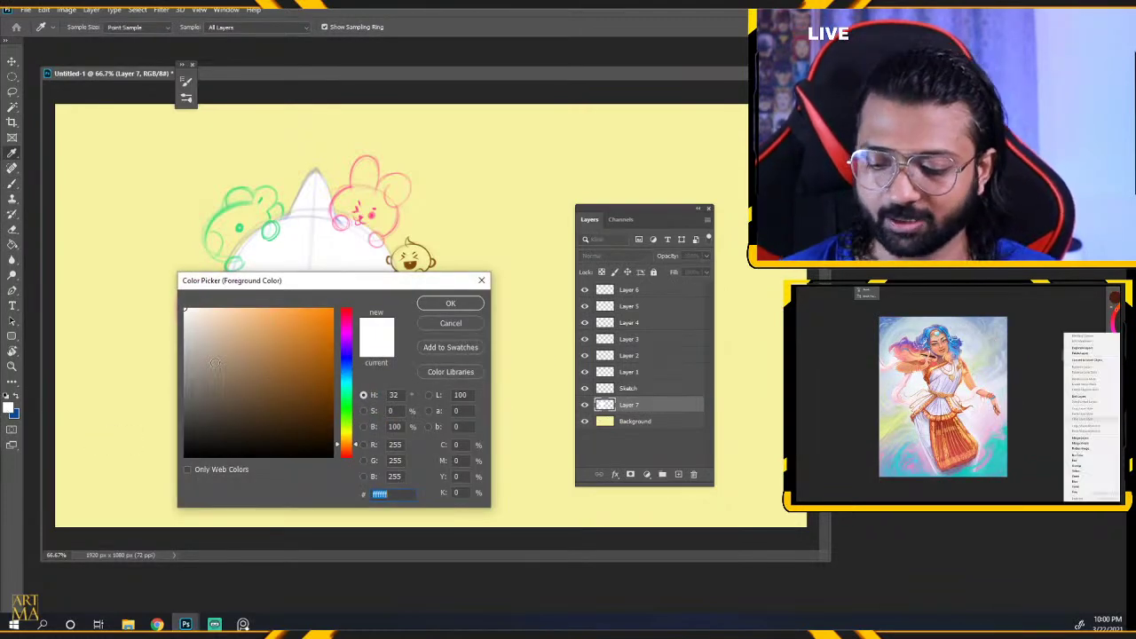
left_click(167, 373)
left_click(451, 305)
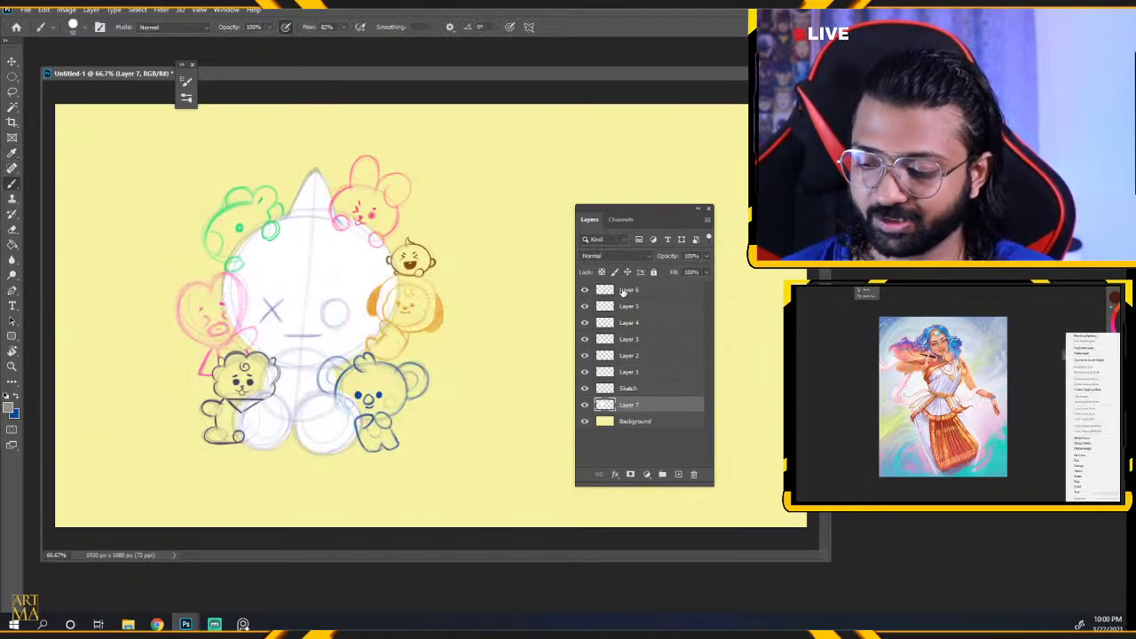
left_click(585, 404)
left_click(584, 404)
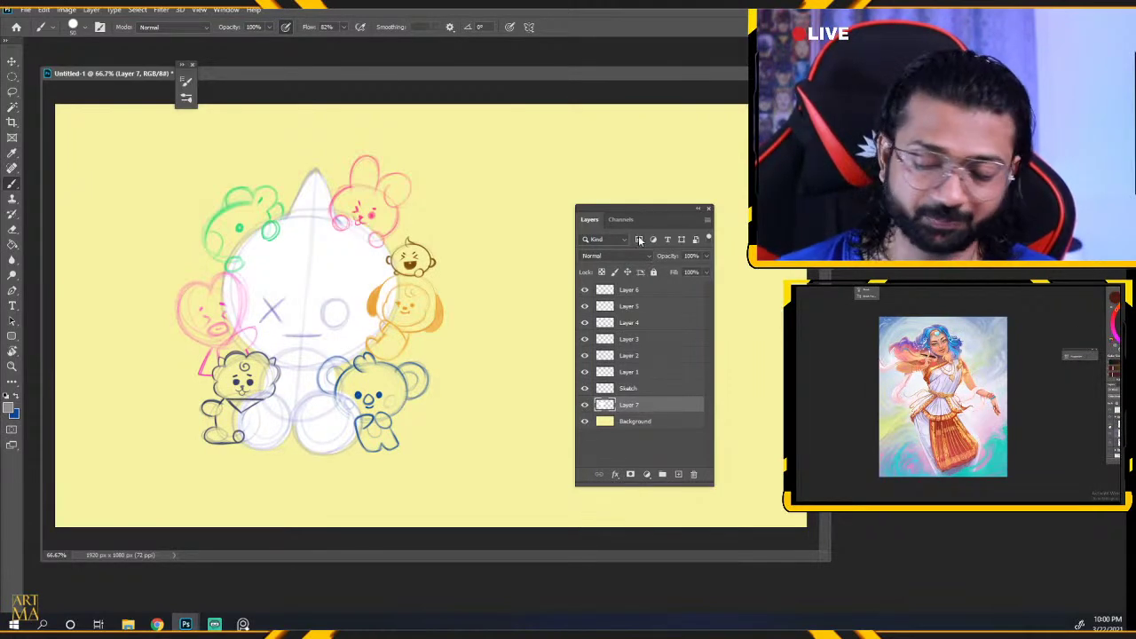
left_click(603, 273)
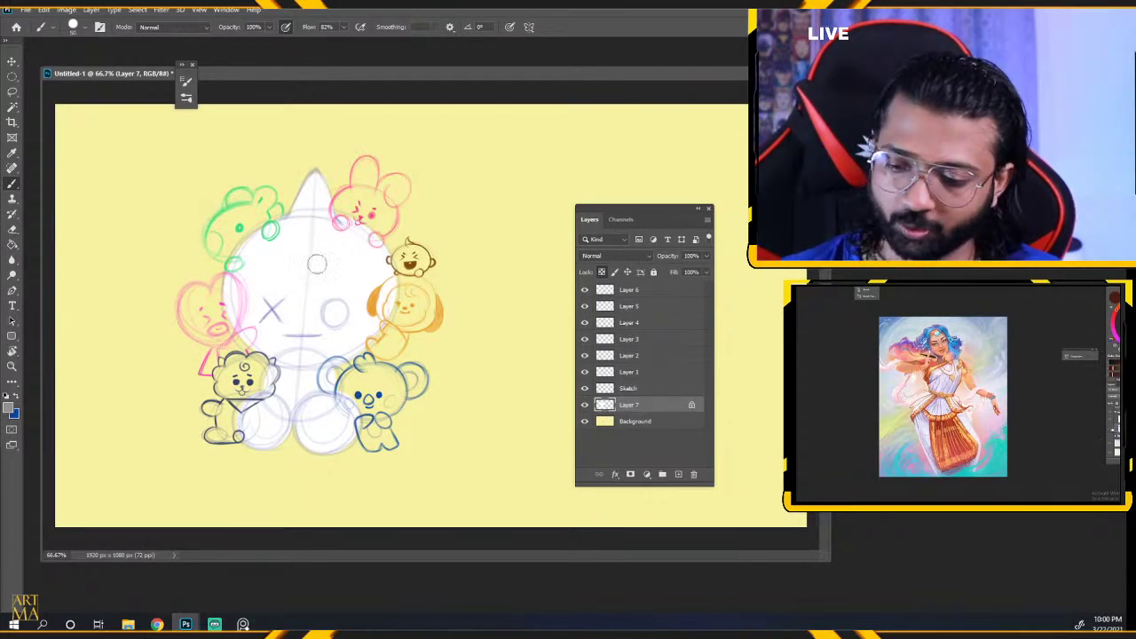
mouse_move(300, 187)
left_mouse_down()
mouse_move(293, 249)
mouse_move(280, 197)
mouse_move(257, 426)
mouse_move(276, 188)
mouse_move(235, 257)
left_mouse_up()
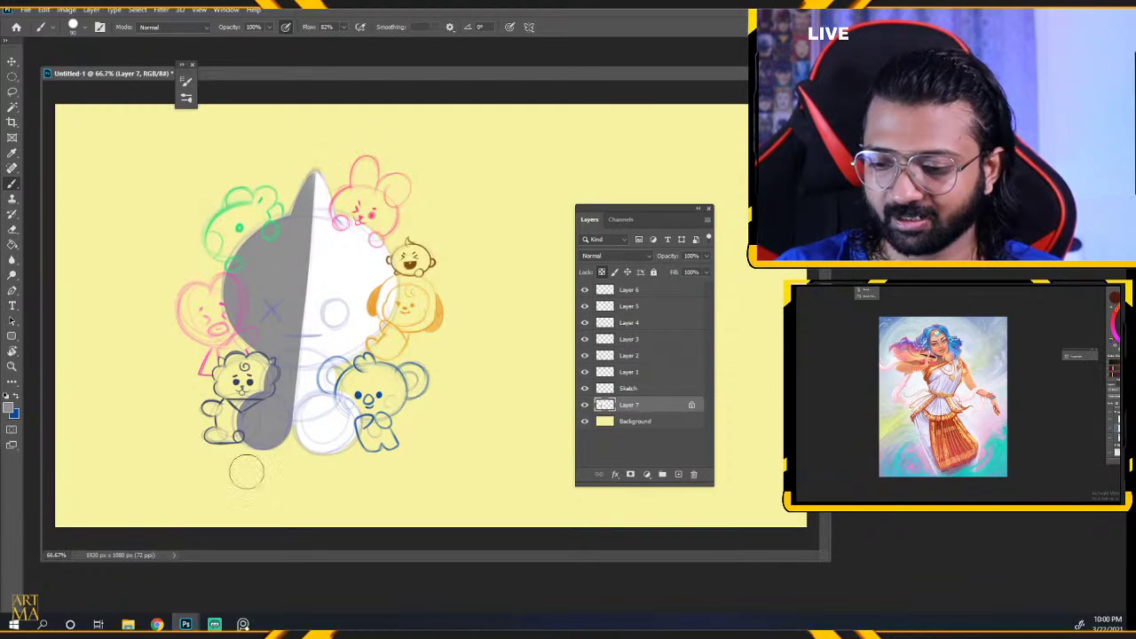
Pick a slightly lighter grey, about #a8a8a8, and repaint the central figure's left half up to its centre line.
left_click(10, 408)
left_click_drag(184, 373, 179, 360)
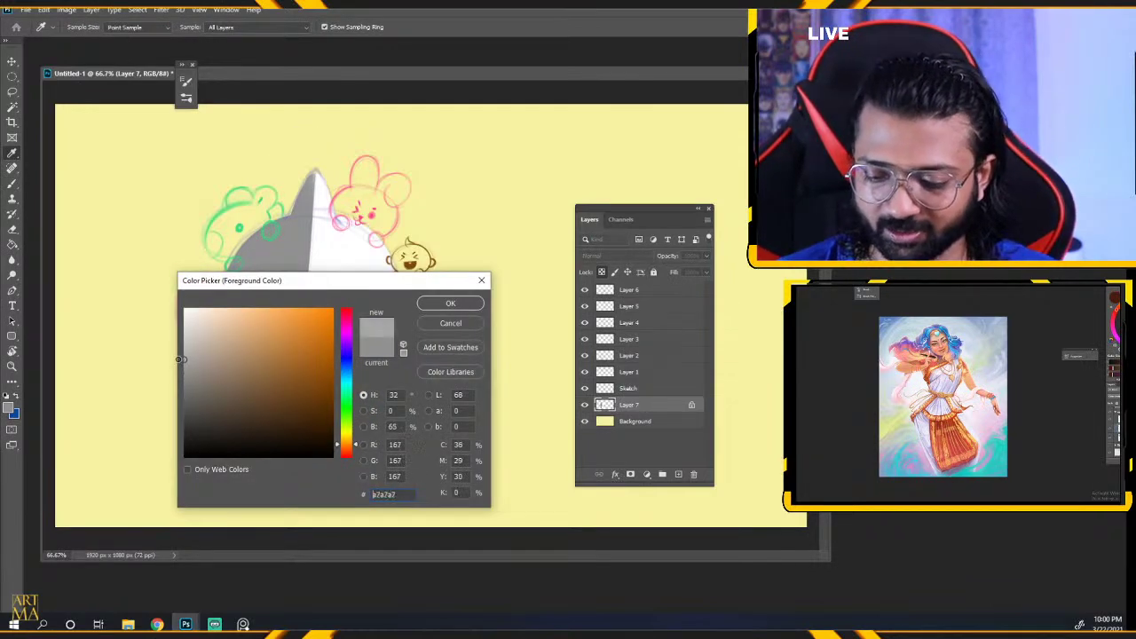
left_click(444, 304)
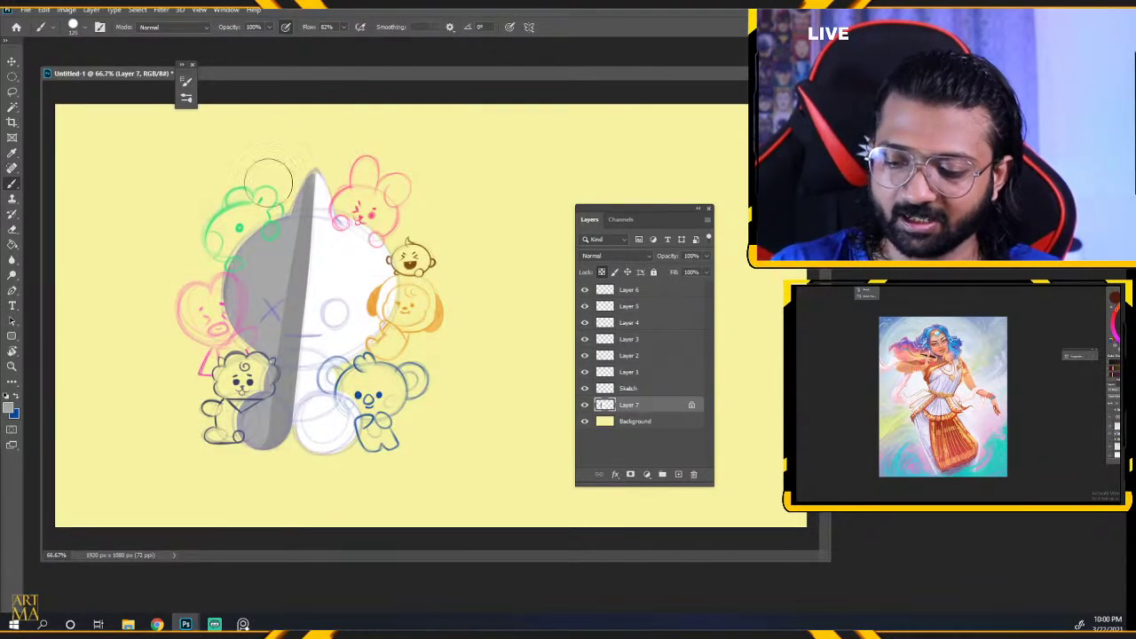
left_click_drag(288, 144, 249, 499)
key("[")
key("[")
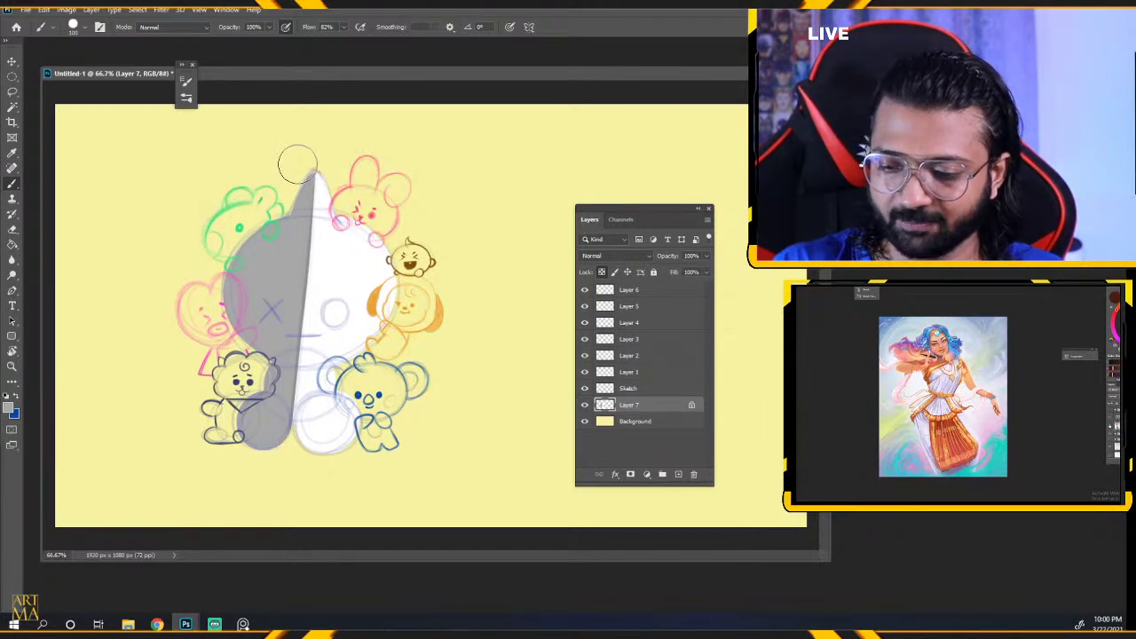
left_click_drag(301, 163, 287, 346)
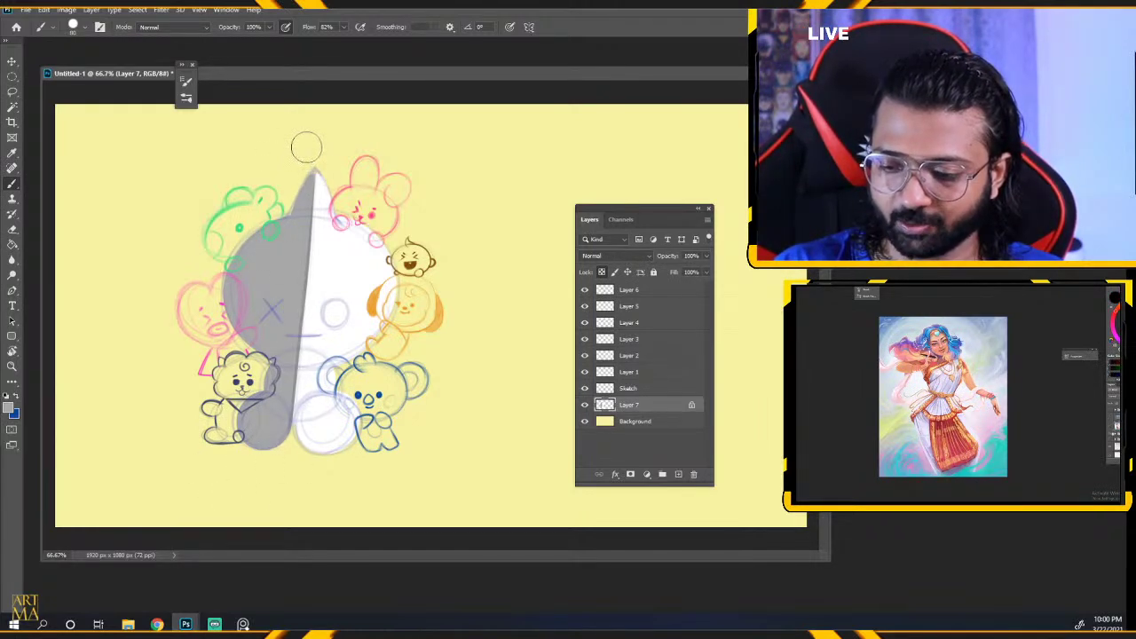
left_click_drag(302, 163, 269, 465)
key("ctrl+z")
left_click_drag(307, 160, 281, 417)
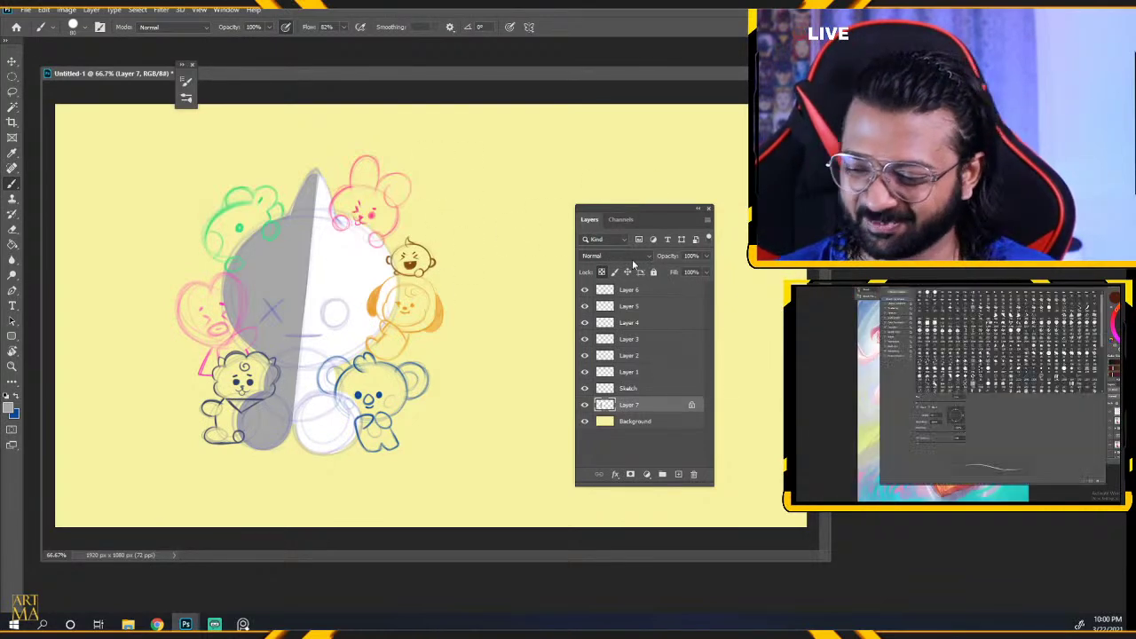
Check Layer 7 by toggling its visibility and lighten the foreground grey to #b4b4b4 for the figure's shaded half.
left_click(586, 405)
left_click(585, 404)
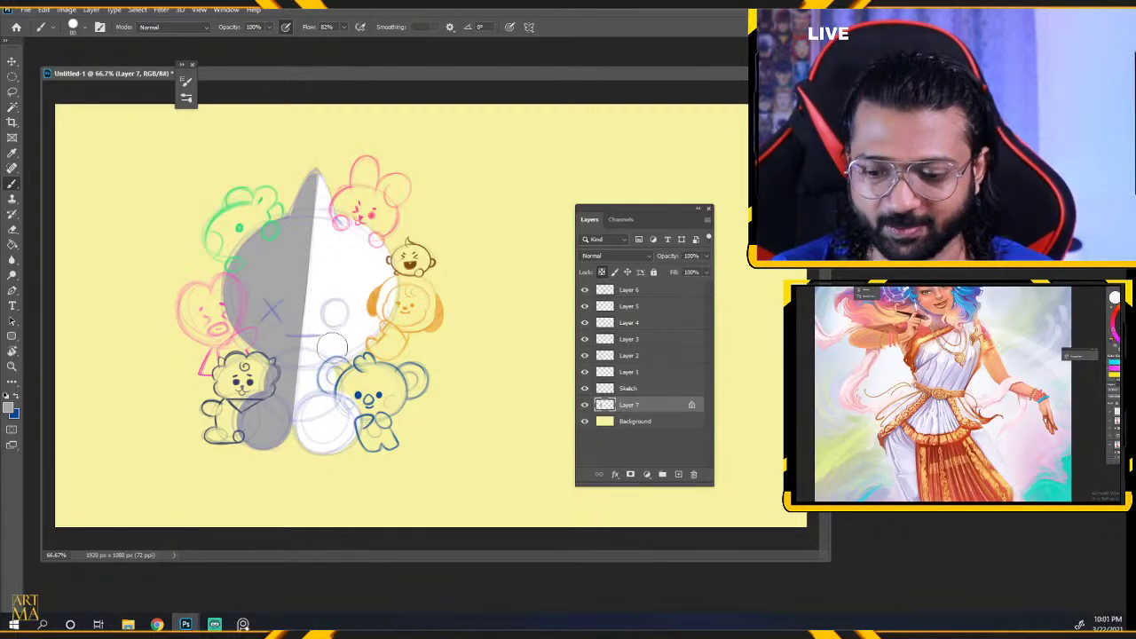
left_click(8, 408)
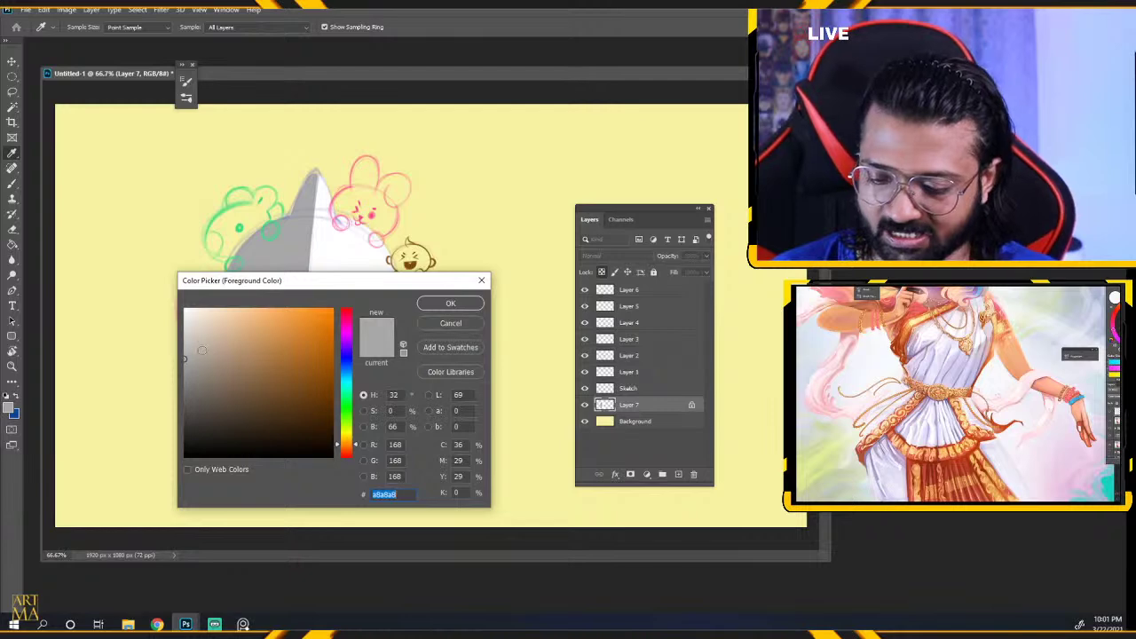
left_click(450, 304)
key("b")
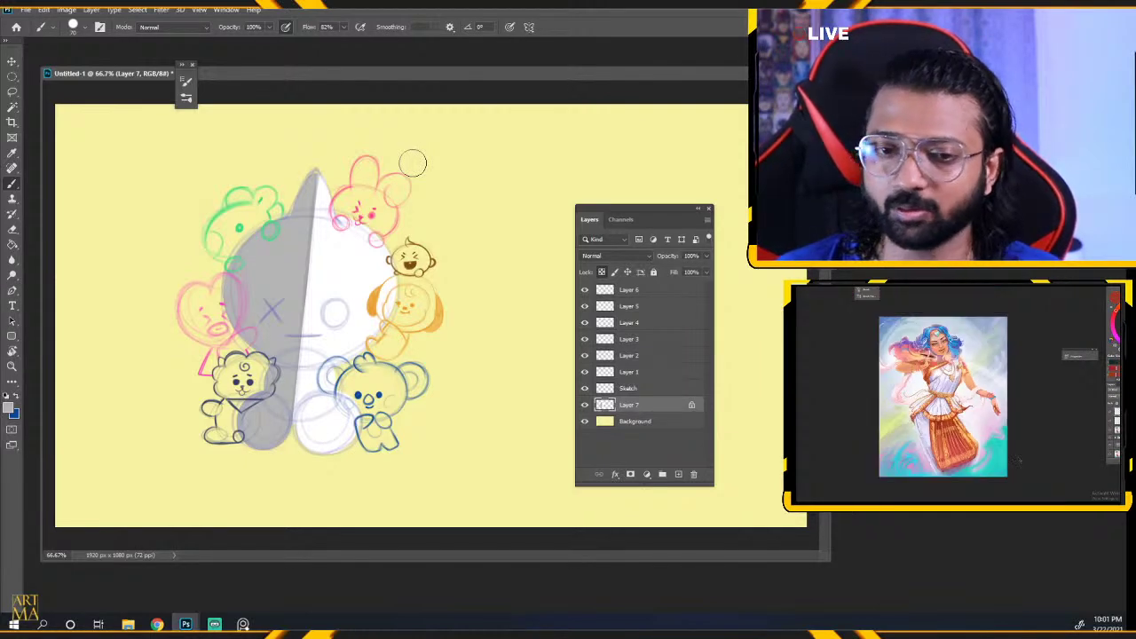
Check Layer 1's content and add a new layer directly above the Sketch layer.
left_click(617, 373)
left_click(585, 372)
left_click(585, 372)
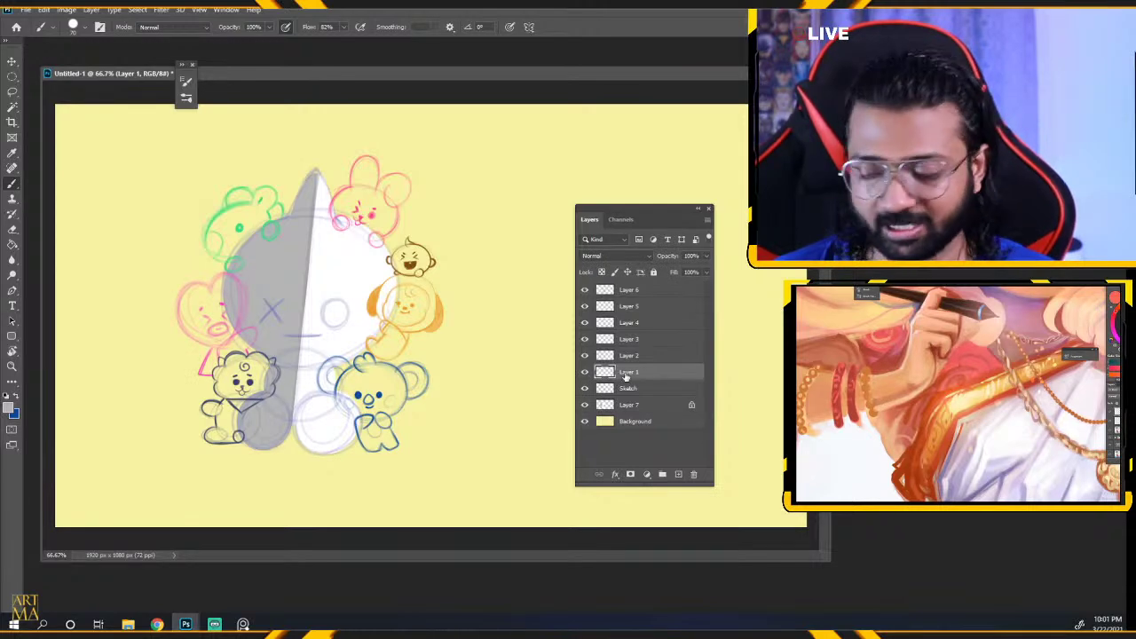
left_click(644, 388)
left_click(678, 474)
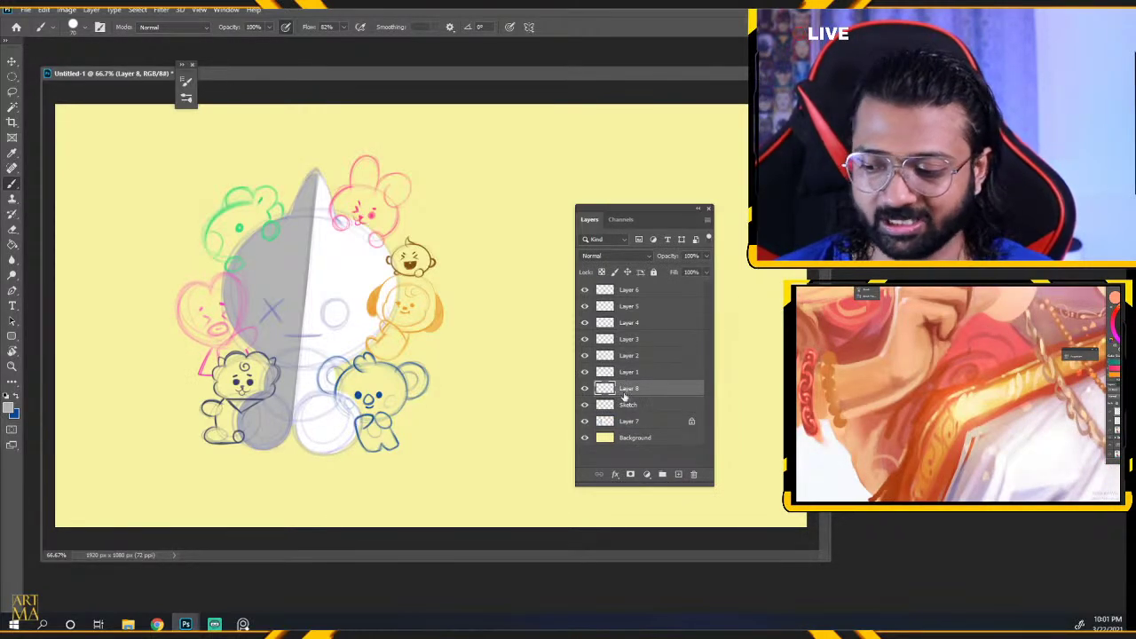
Set the foreground colour to red #e94230 and fill the heart-shaped character's head on the new layer.
left_click(11, 408)
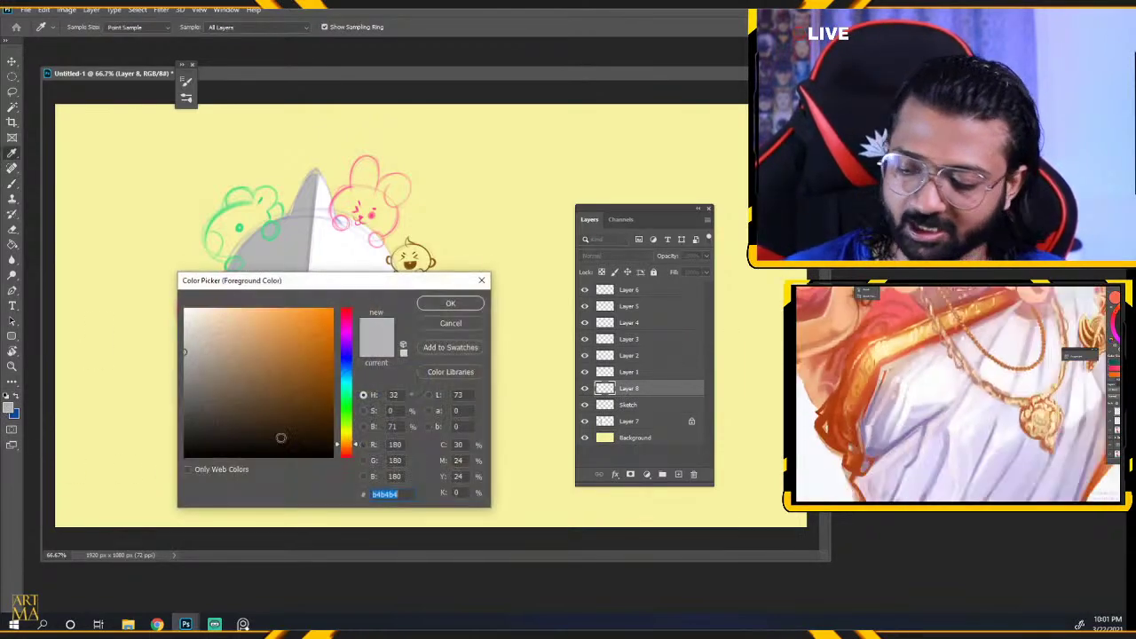
left_click_drag(345, 443, 346, 461)
left_click(301, 320)
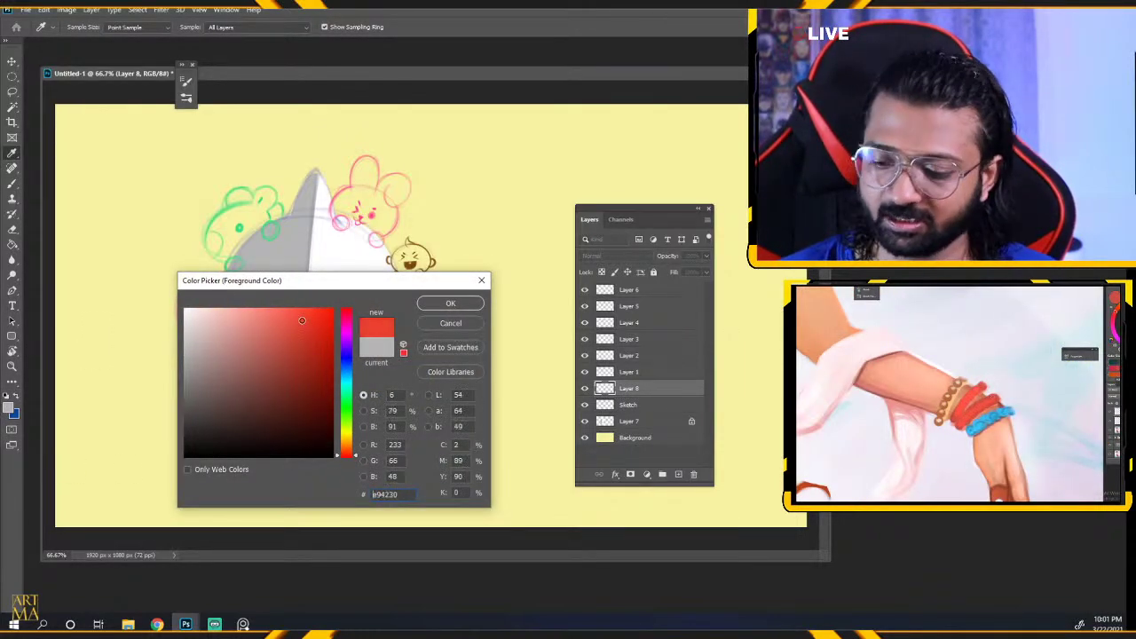
left_click(449, 304)
key("b")
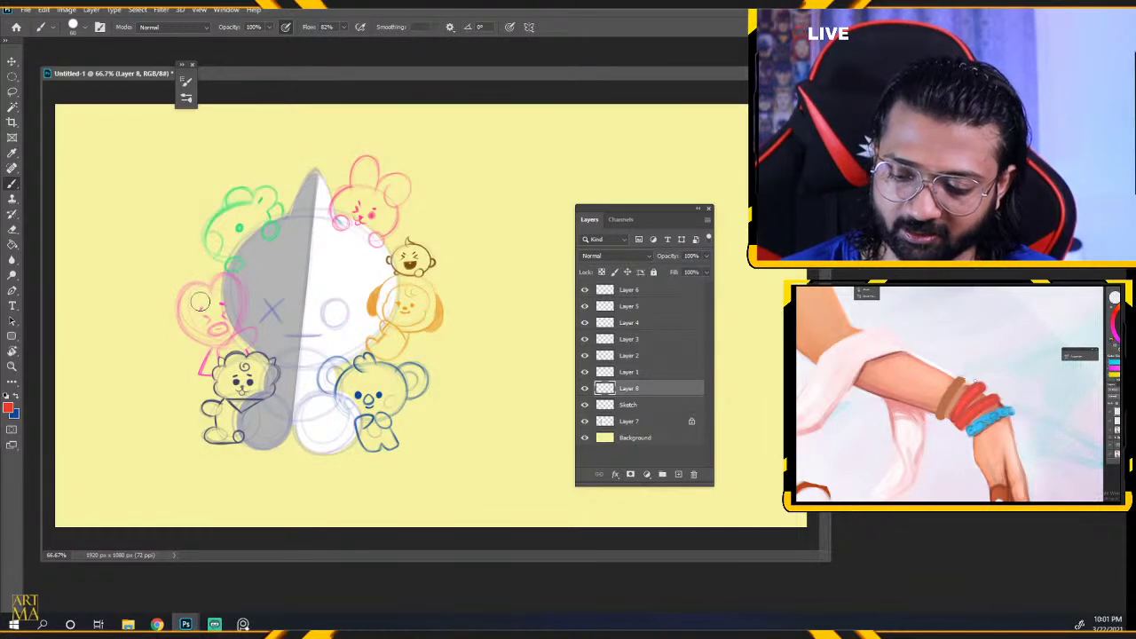
mouse_move(200, 303)
left_mouse_down()
mouse_move(215, 331)
mouse_move(223, 289)
mouse_move(218, 330)
left_mouse_up()
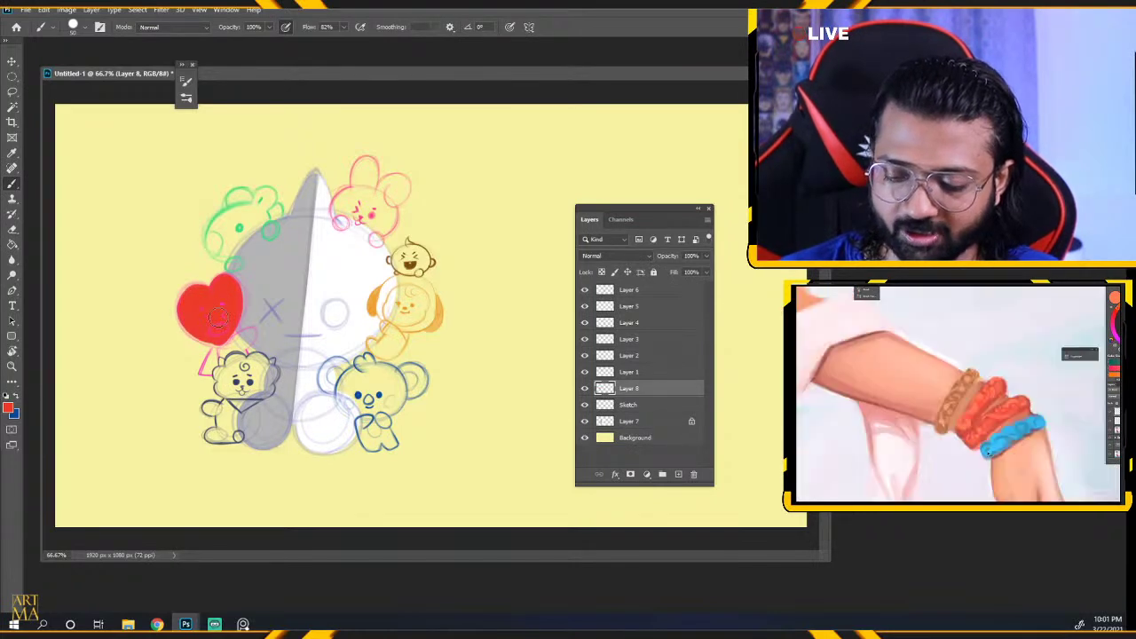
Refine the red heart's upper-left edge and bottom tip along the sketch with a 30 px brush.
key("ctrl+plus")
key("ctrl+plus")
left_click_drag(540, 553, 401, 548)
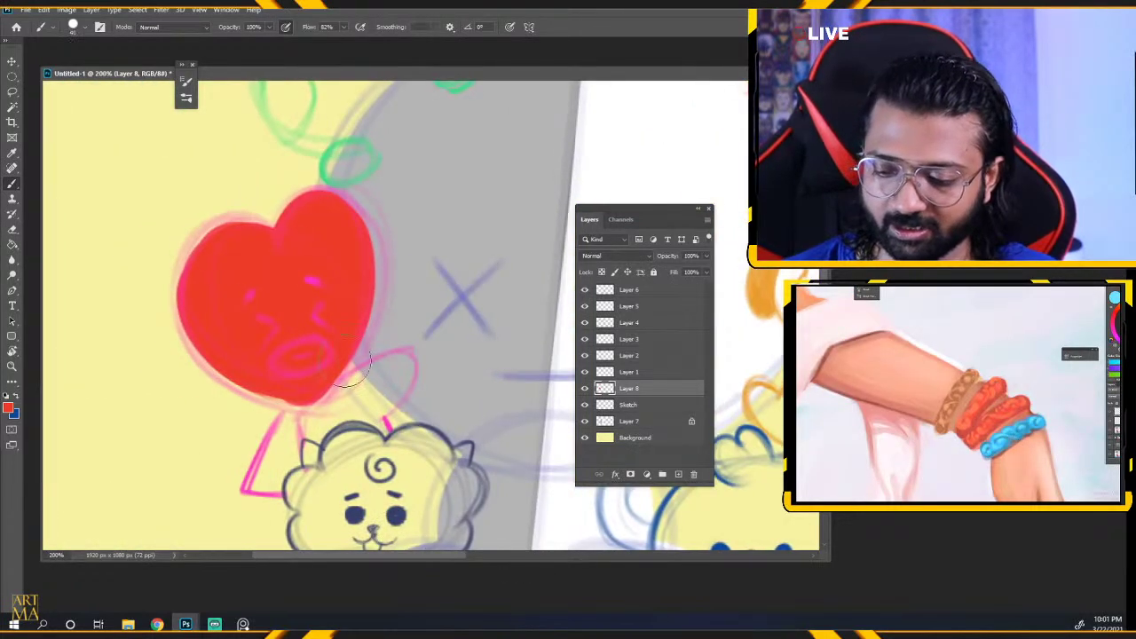
key("[")
key("[")
mouse_move(260, 233)
left_mouse_down()
mouse_move(208, 258)
mouse_move(203, 298)
mouse_move(247, 243)
mouse_move(211, 307)
mouse_move(241, 241)
mouse_move(192, 289)
left_mouse_up()
left_click_drag(197, 242, 227, 235)
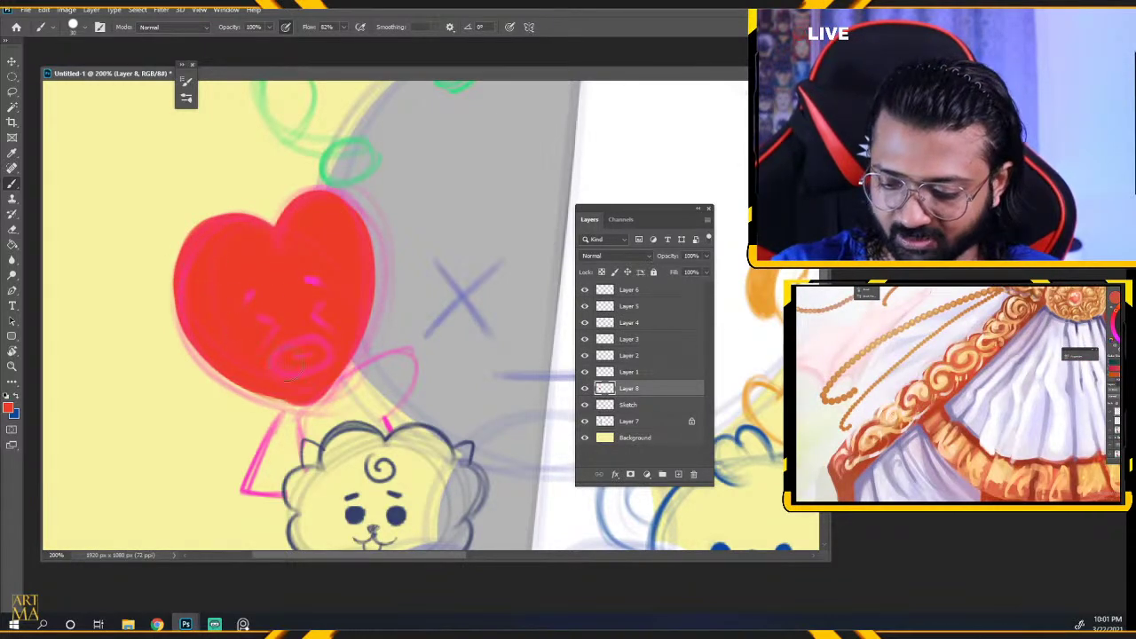
mouse_move(296, 391)
left_mouse_down()
mouse_move(264, 382)
mouse_move(341, 377)
mouse_move(347, 238)
left_mouse_up()
left_click_drag(317, 194, 373, 266)
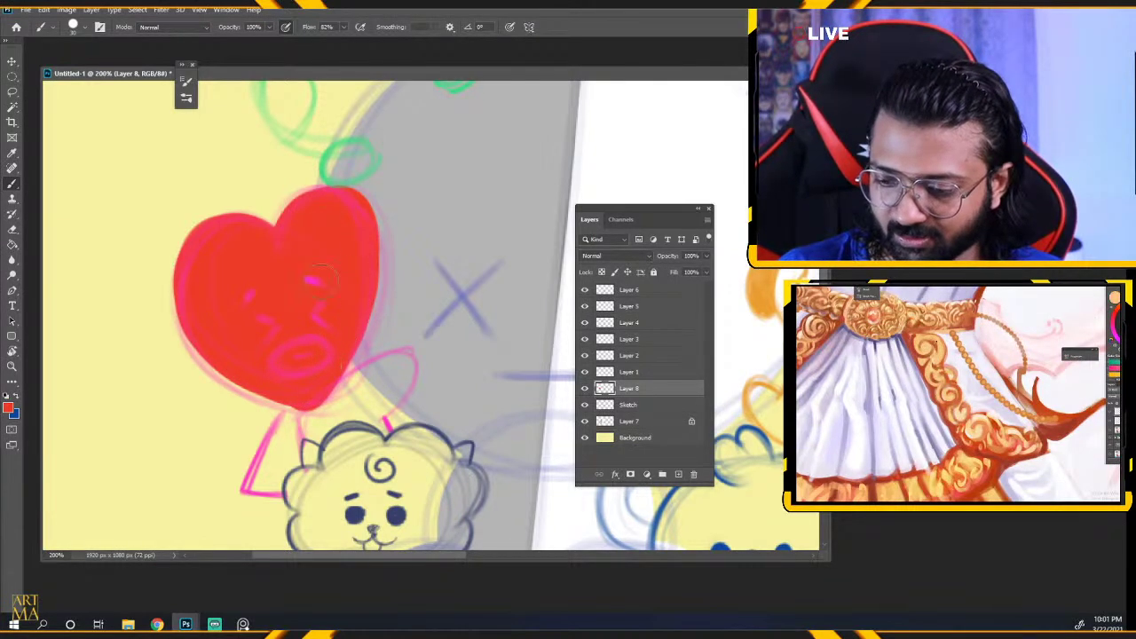
key("ctrl+z")
left_click_drag(341, 204, 362, 295)
key("ctrl+z")
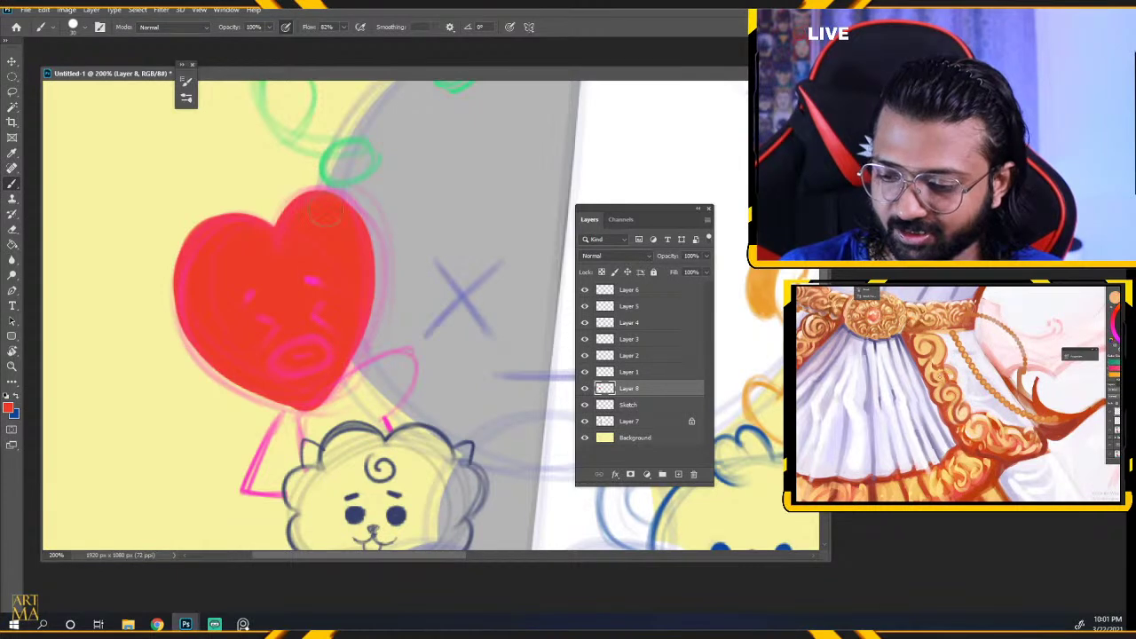
Widen the red heart's right lobe towards the sketch outline and smooth its lower-left edge.
mouse_move(353, 213)
left_mouse_down()
mouse_move(371, 355)
mouse_move(306, 392)
left_mouse_up()
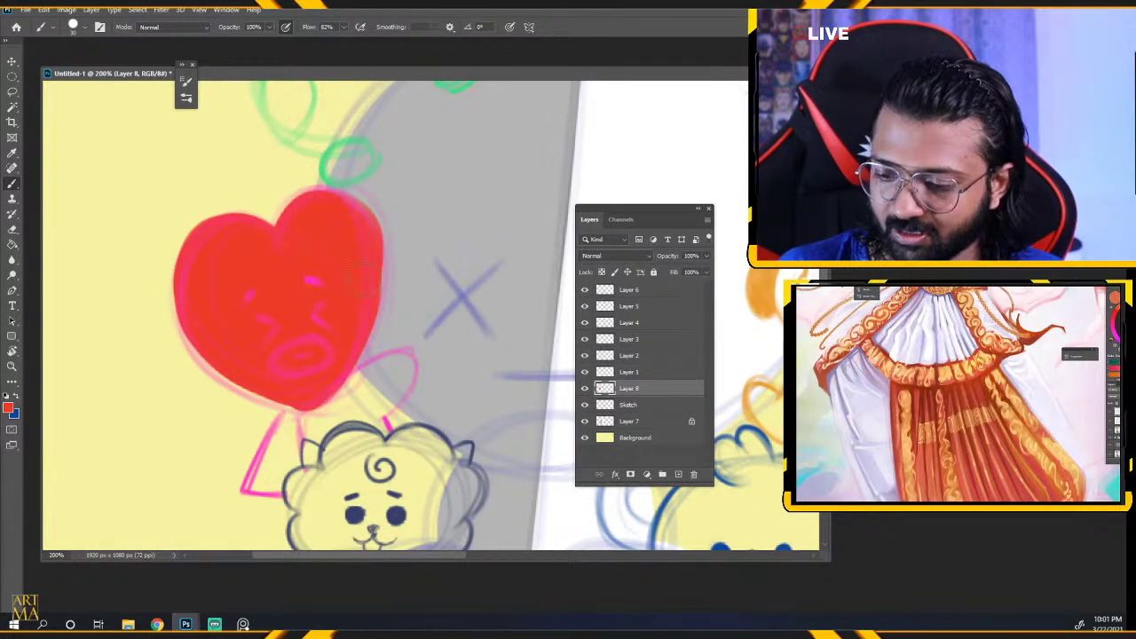
left_click_drag(351, 327, 293, 417)
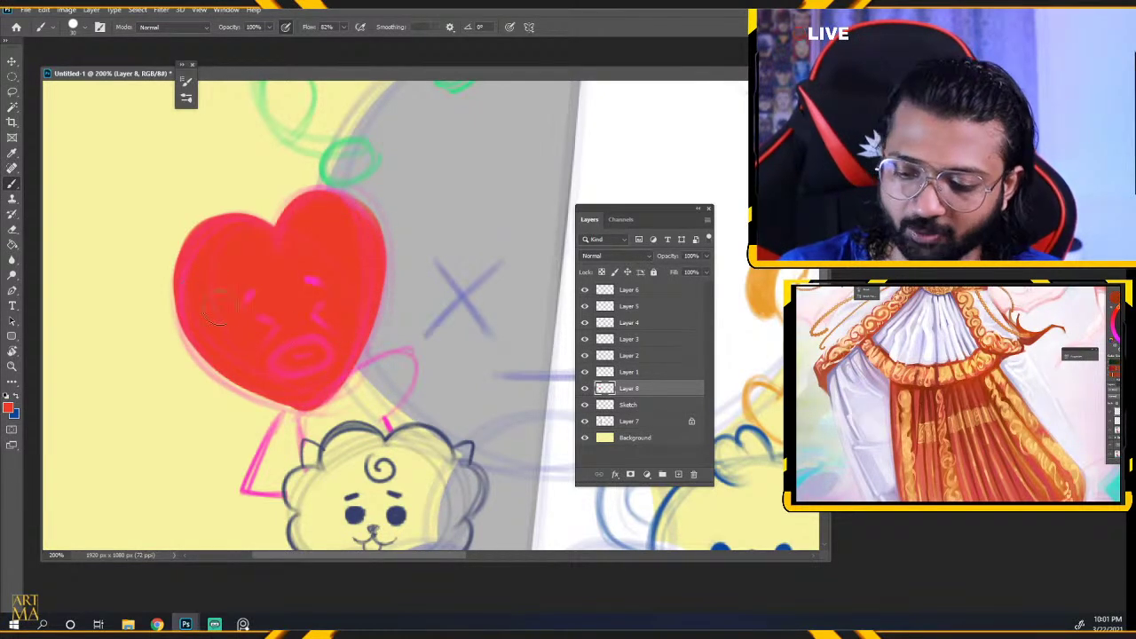
mouse_move(190, 286)
left_mouse_down()
mouse_move(241, 331)
mouse_move(211, 330)
mouse_move(286, 400)
left_mouse_up()
key("ctrl+z")
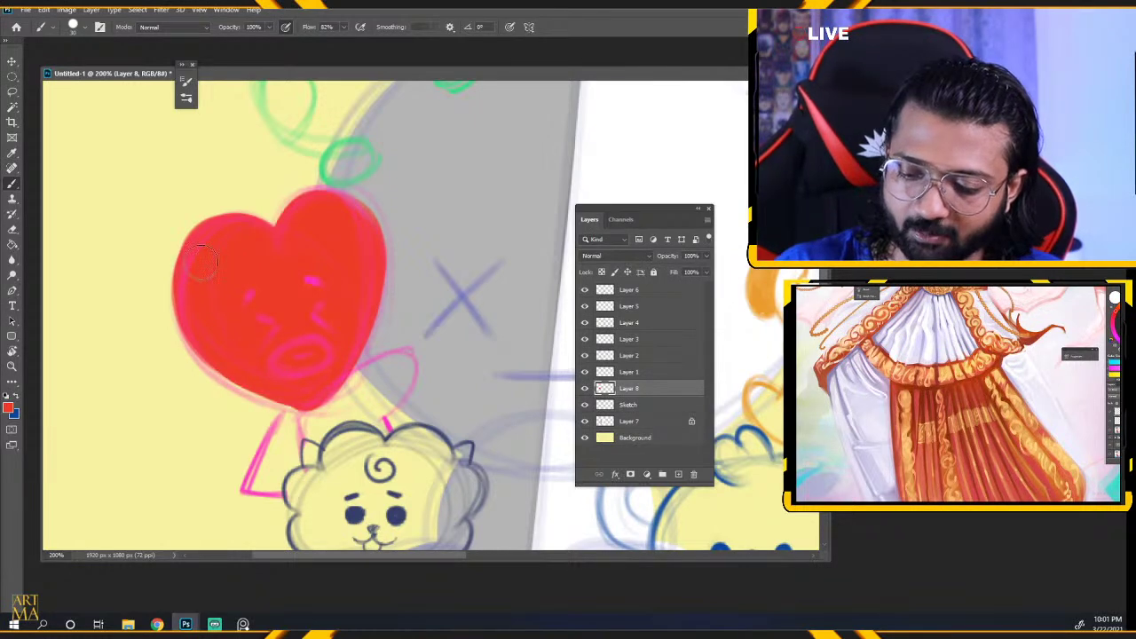
mouse_move(232, 373)
left_mouse_down()
mouse_move(258, 356)
mouse_move(289, 398)
left_mouse_up()
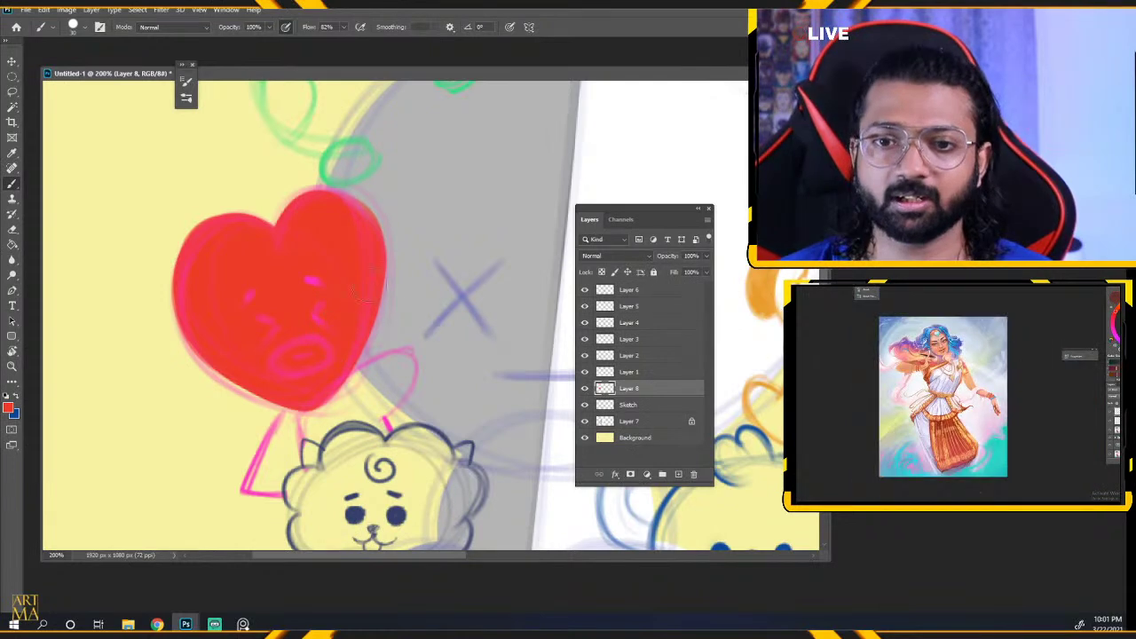
Swap the foreground and background colours and change the new foreground blue to a brighter violet-blue.
left_click_drag(396, 357, 388, 300)
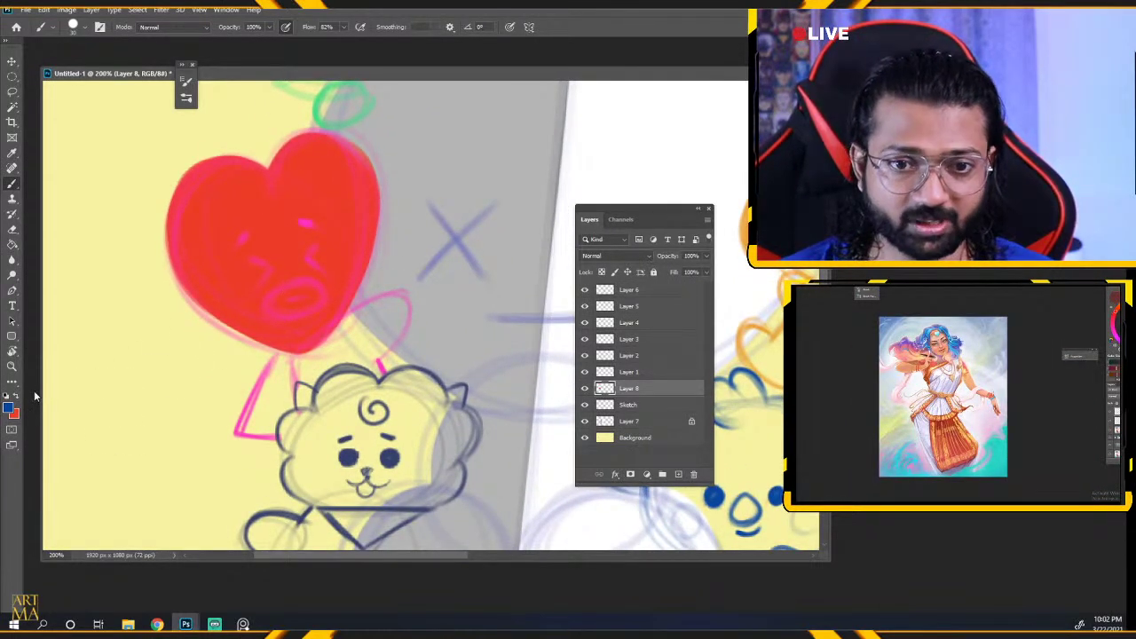
left_click(8, 408)
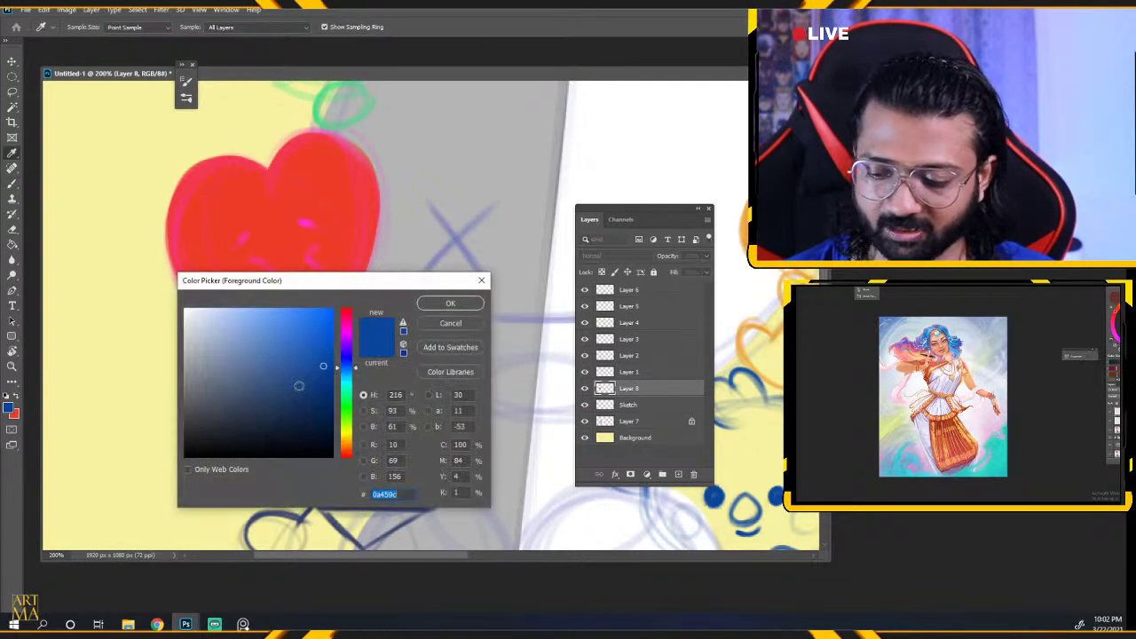
left_click_drag(347, 367, 349, 355)
left_click_drag(272, 335, 295, 331)
left_click(450, 303)
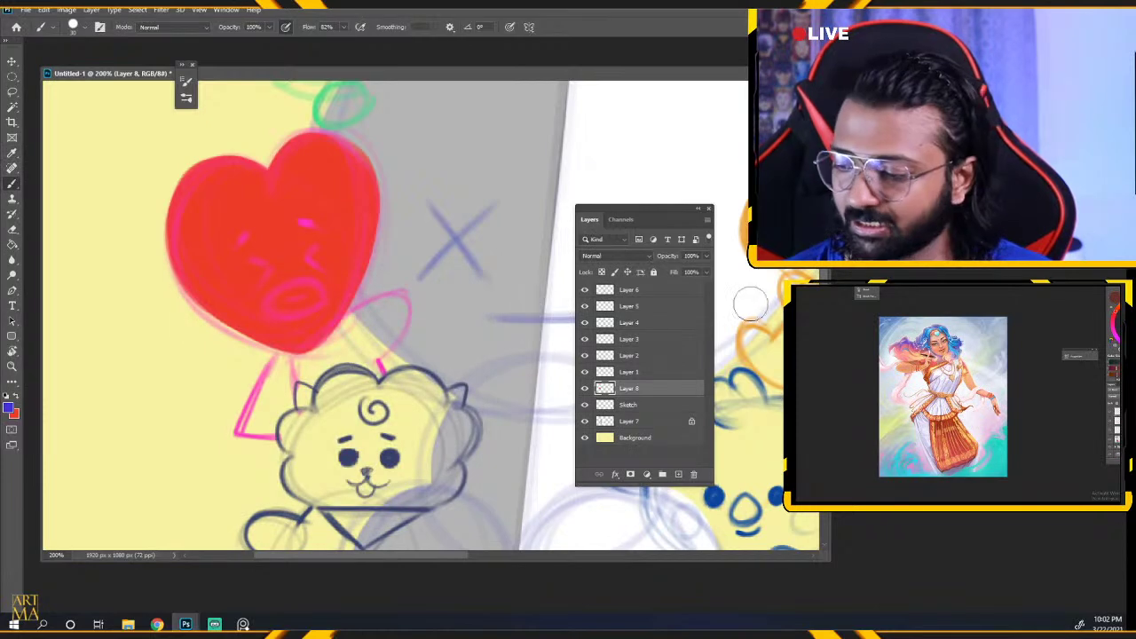
Fill the heart character's raised arm and body with violet-blue on Layer 8, following the pink sketch.
left_click(585, 388)
left_click(586, 388)
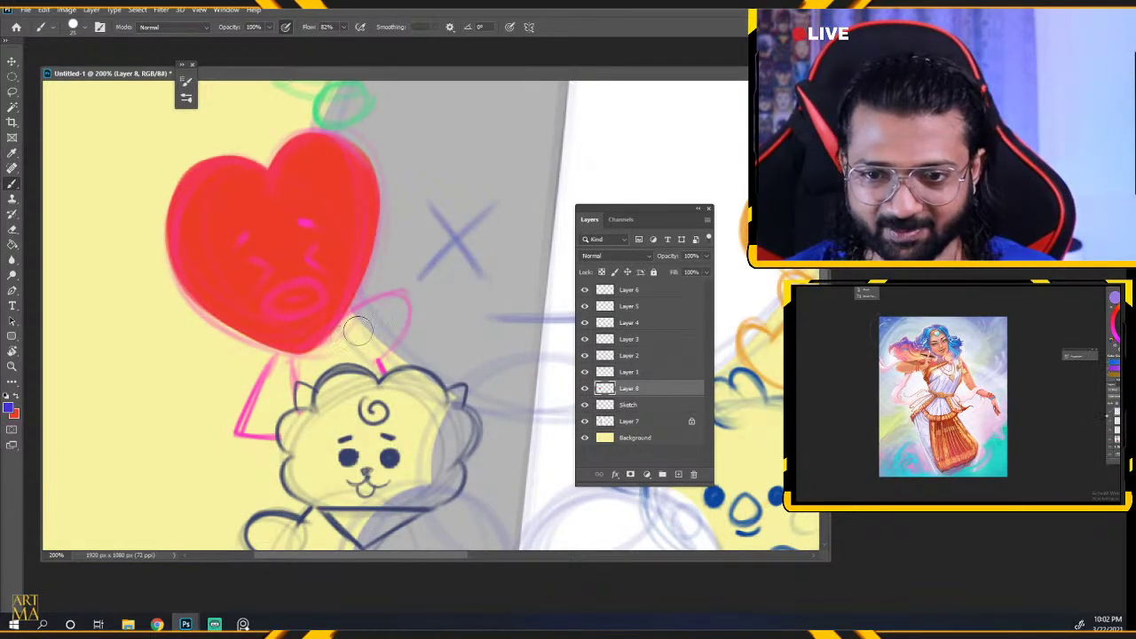
mouse_move(384, 317)
left_mouse_down()
mouse_move(336, 350)
mouse_move(373, 321)
mouse_move(388, 323)
mouse_move(368, 326)
mouse_move(343, 363)
mouse_move(326, 368)
mouse_move(337, 349)
mouse_move(306, 374)
mouse_move(317, 370)
mouse_move(307, 383)
mouse_move(370, 382)
left_mouse_up()
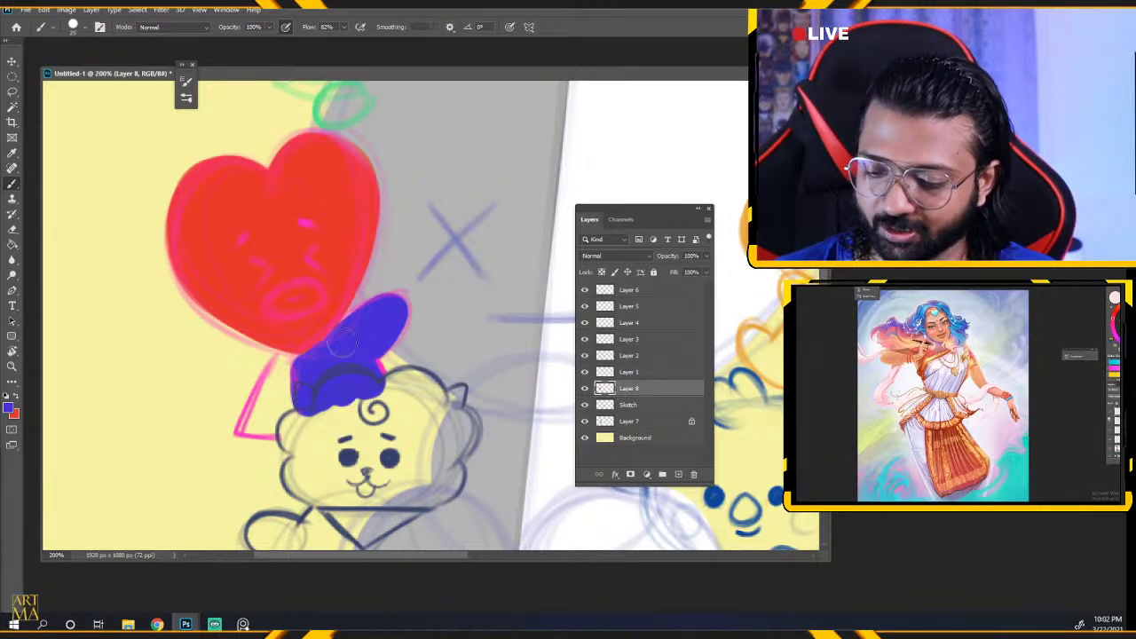
key("ctrl+z")
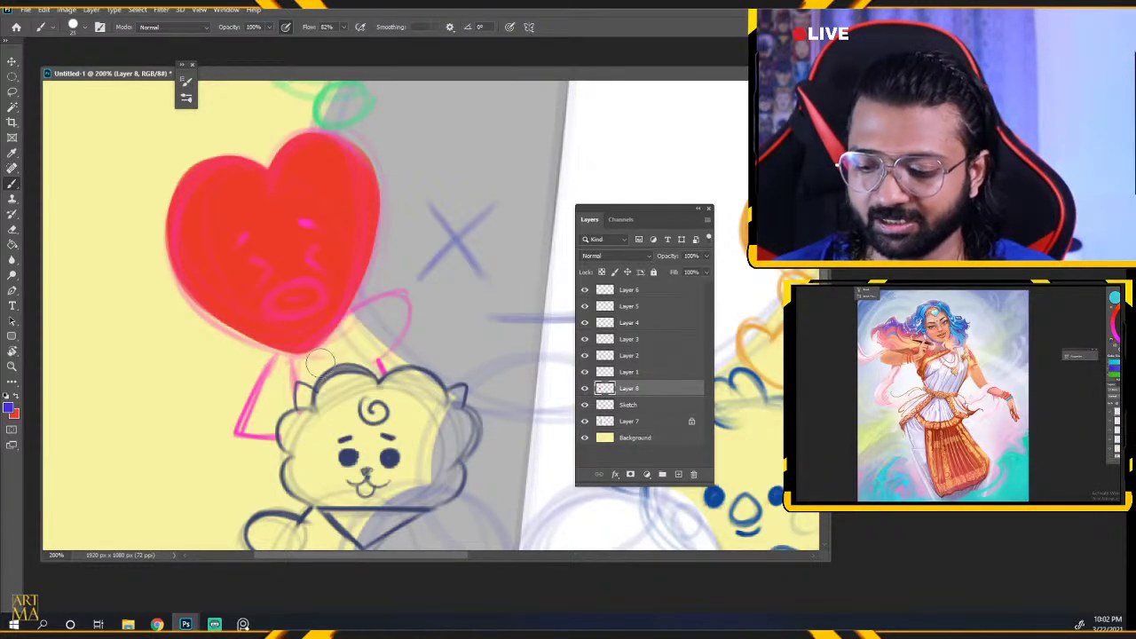
mouse_move(346, 347)
left_mouse_down()
mouse_move(311, 373)
mouse_move(391, 311)
mouse_move(364, 356)
mouse_move(329, 377)
mouse_move(306, 374)
mouse_move(311, 408)
mouse_move(342, 377)
mouse_move(364, 404)
mouse_move(375, 395)
left_mouse_up()
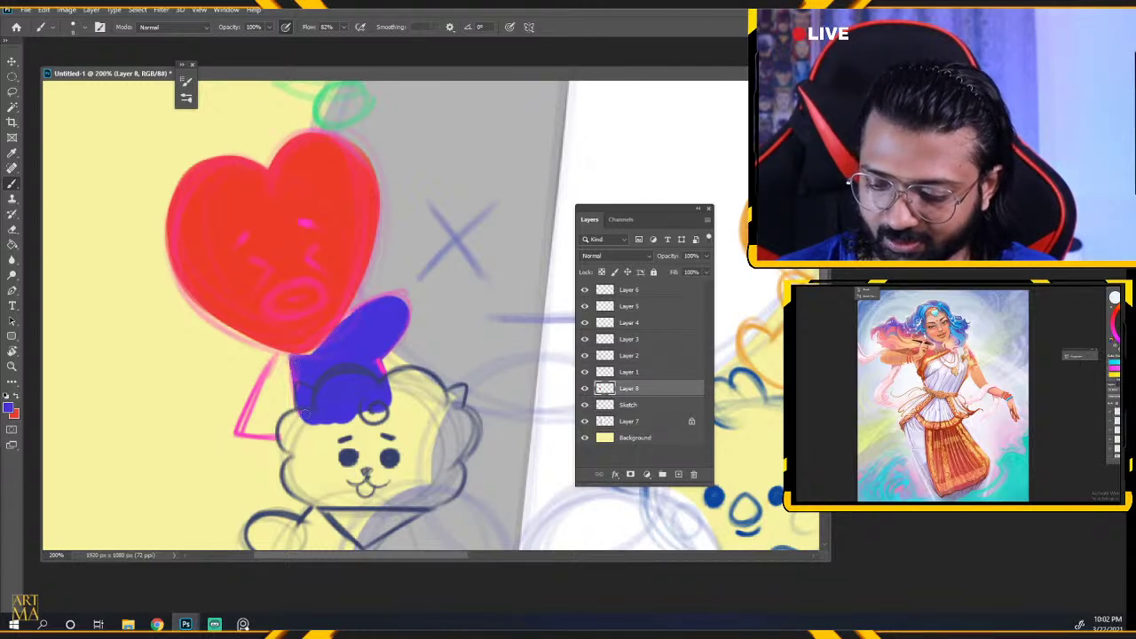
Toggle the visibility of Layer 7 and Layer 8 to check which flat colours each one holds across the whole drawing.
key("ctrl+minus")
key("ctrl+minus")
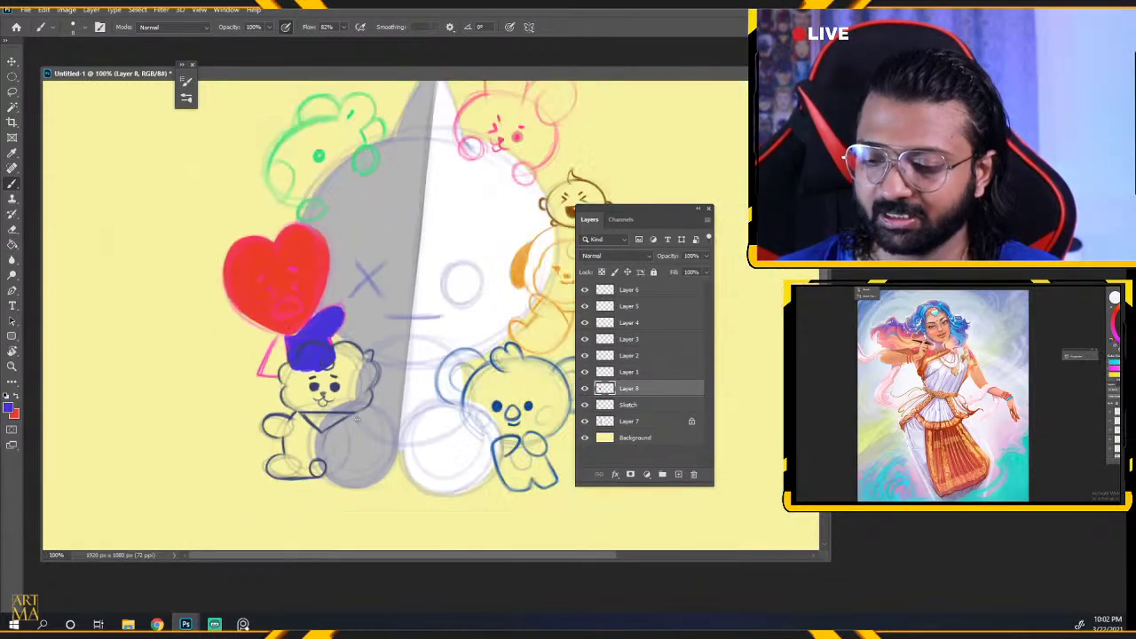
left_click(585, 422)
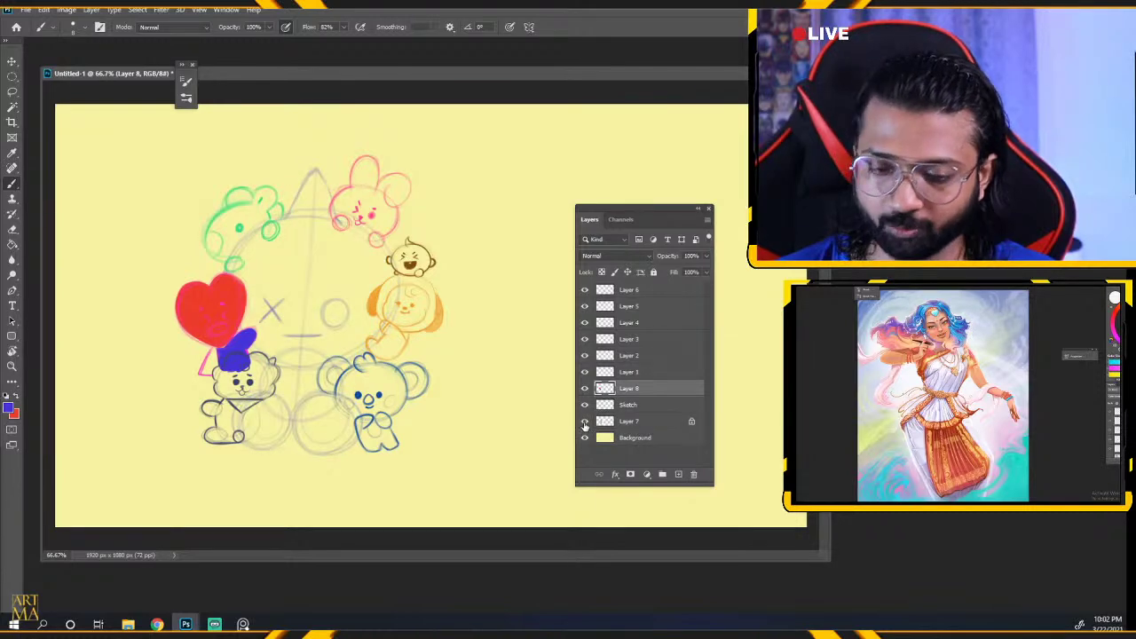
left_click(585, 422)
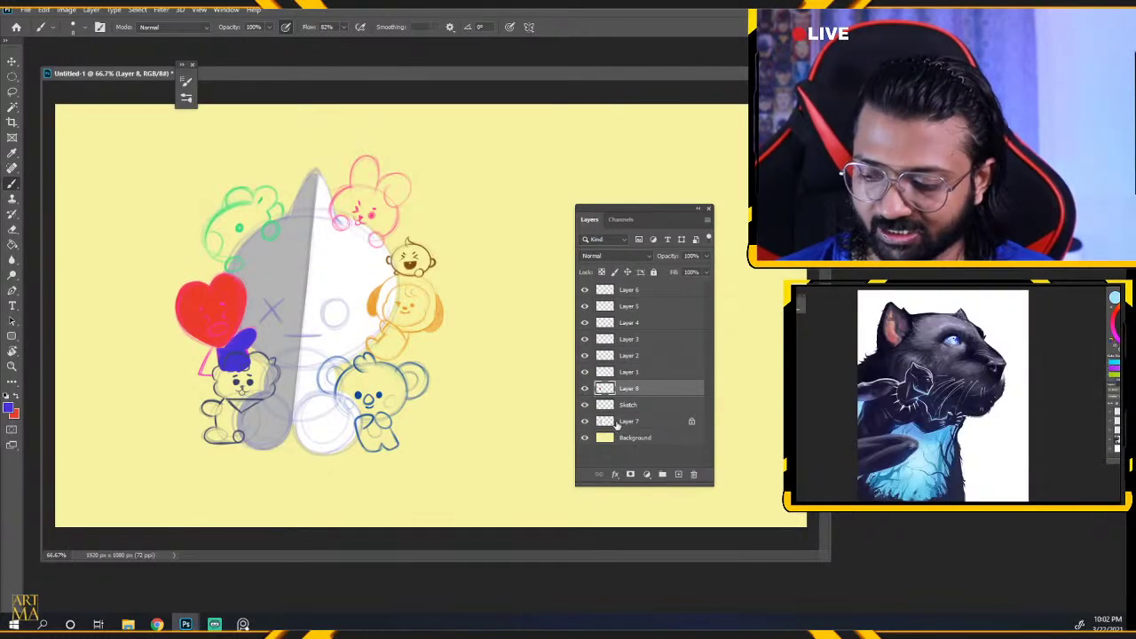
left_click(608, 422)
left_click(585, 422)
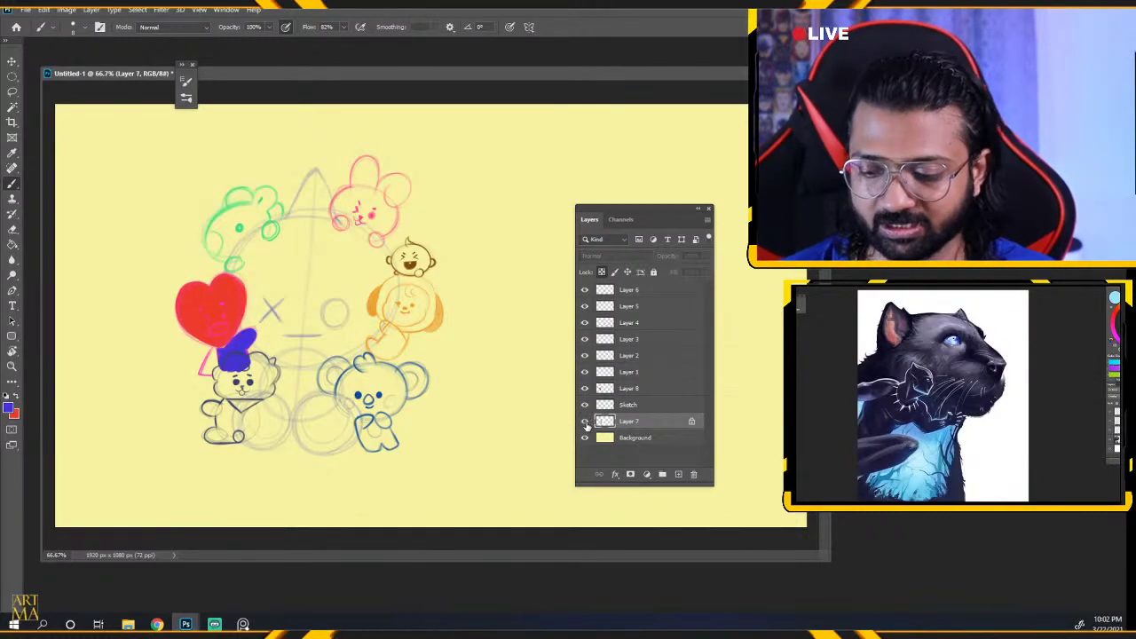
left_click(586, 423)
left_click(585, 388)
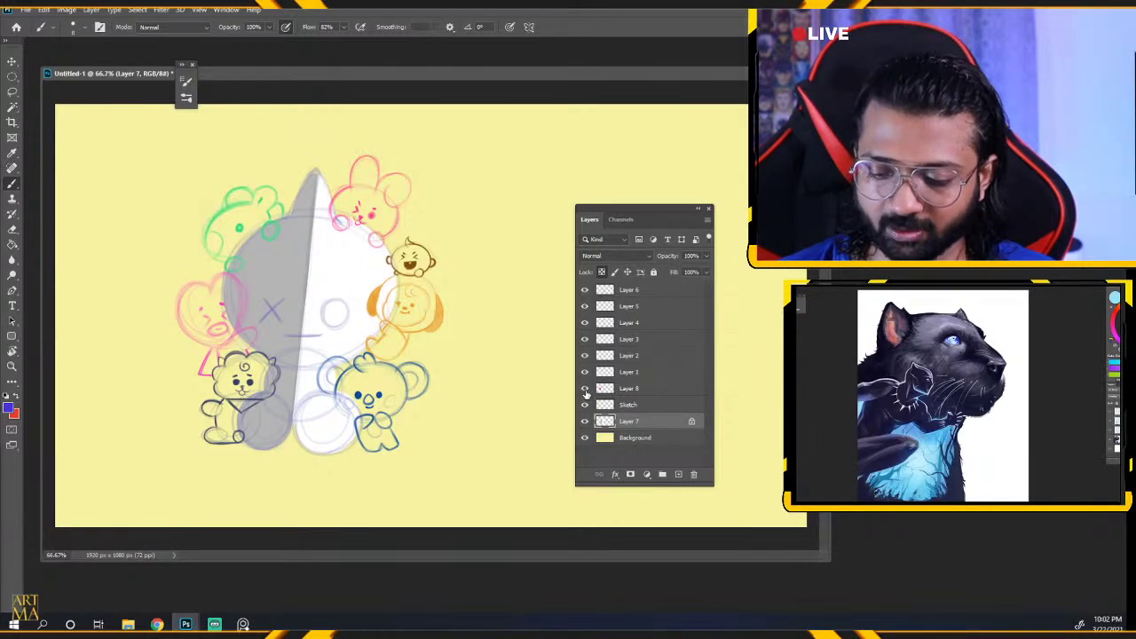
left_click(585, 389)
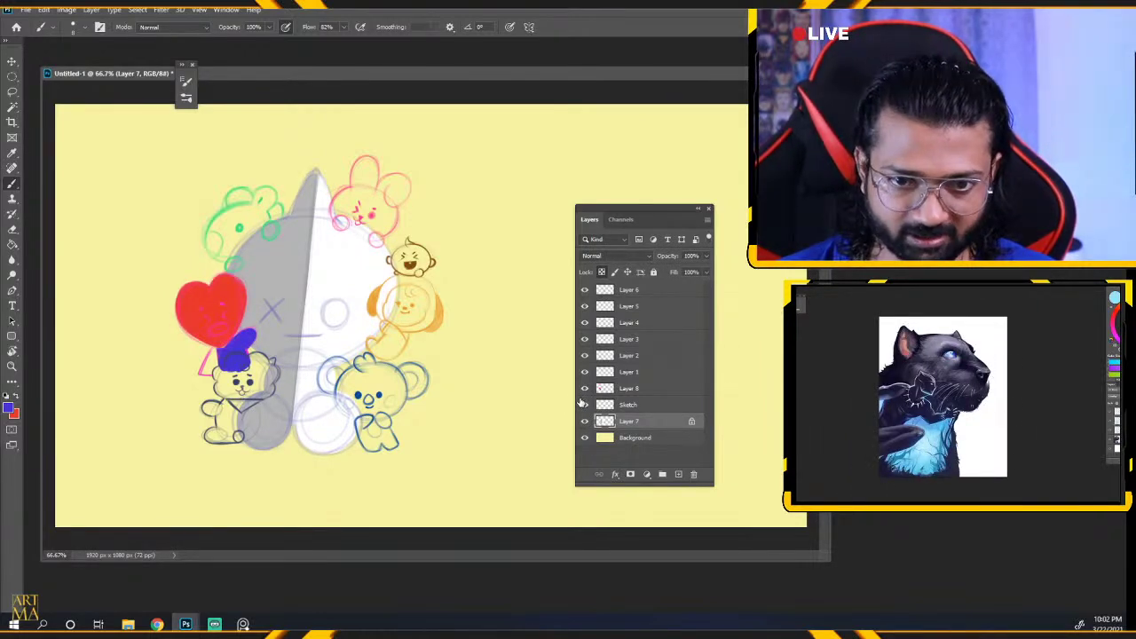
left_click(629, 389)
key("ctrl+plus")
key("ctrl+plus")
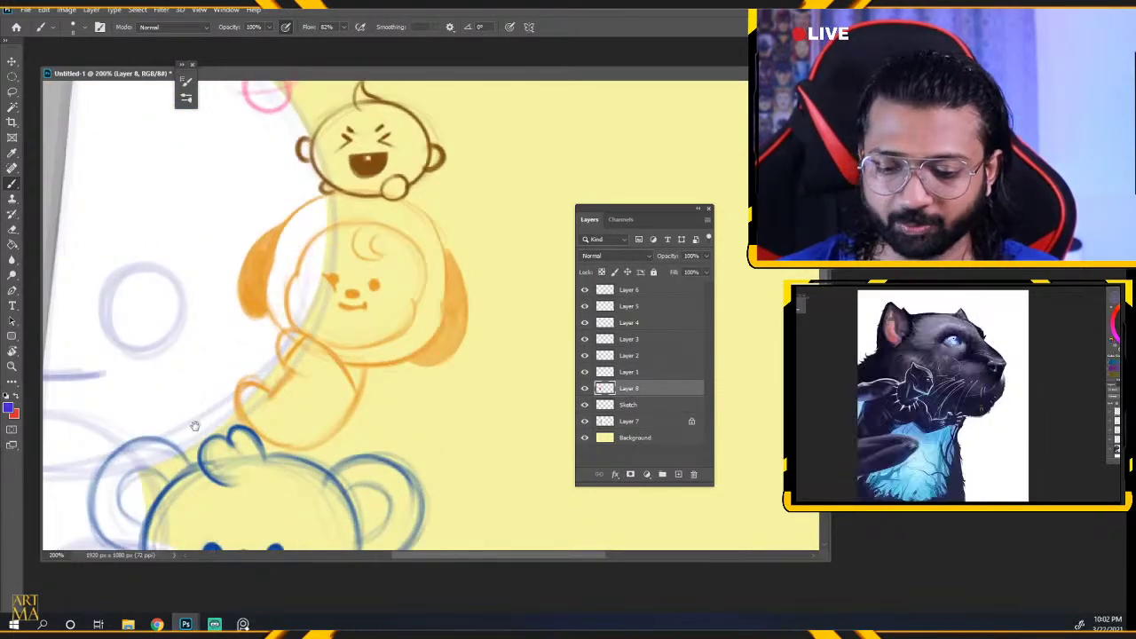
left_click_drag(195, 426, 528, 396)
left_click_drag(182, 407, 386, 351)
key("ctrl+minus")
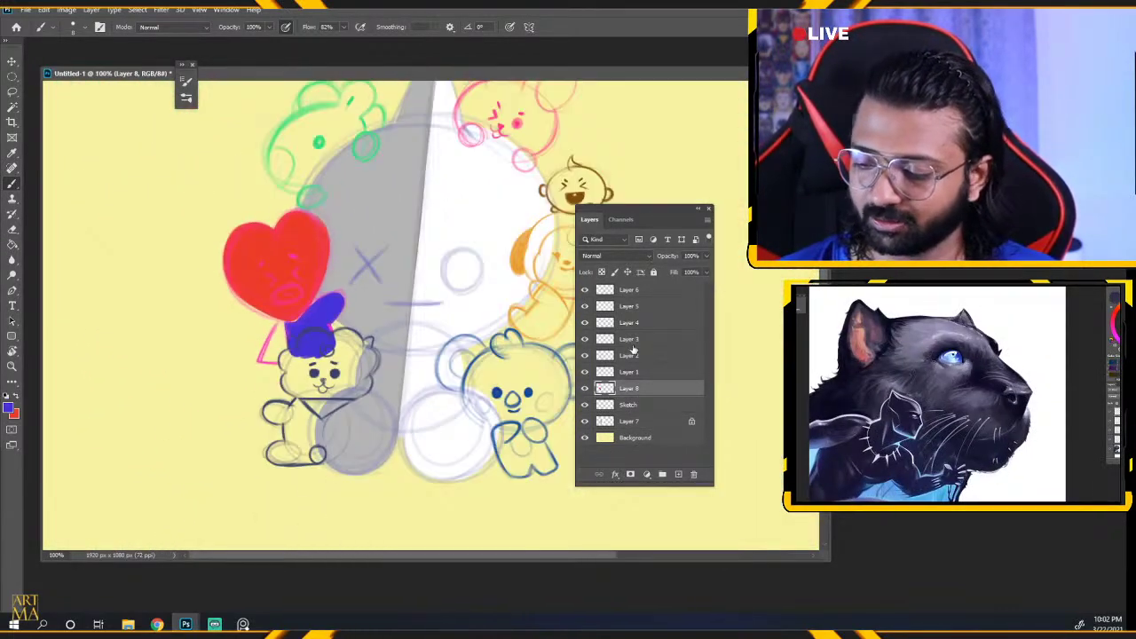
Check which character Layer 2 holds, and add a new layer directly above Layer 1.
left_click(630, 355)
left_click(586, 356)
left_click(585, 356)
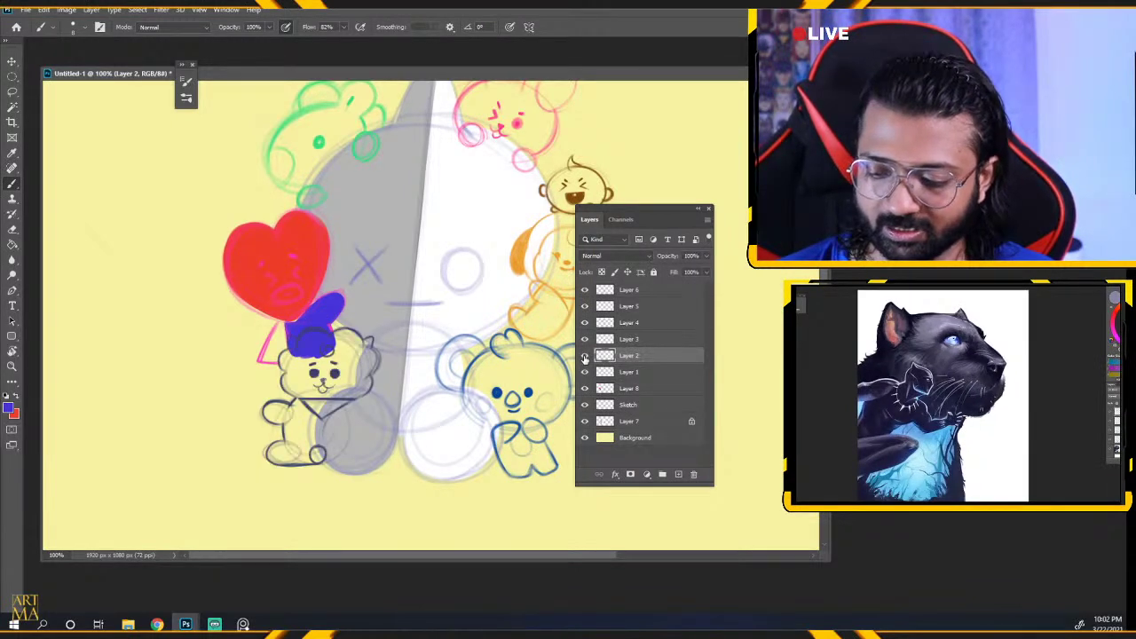
left_click(630, 372)
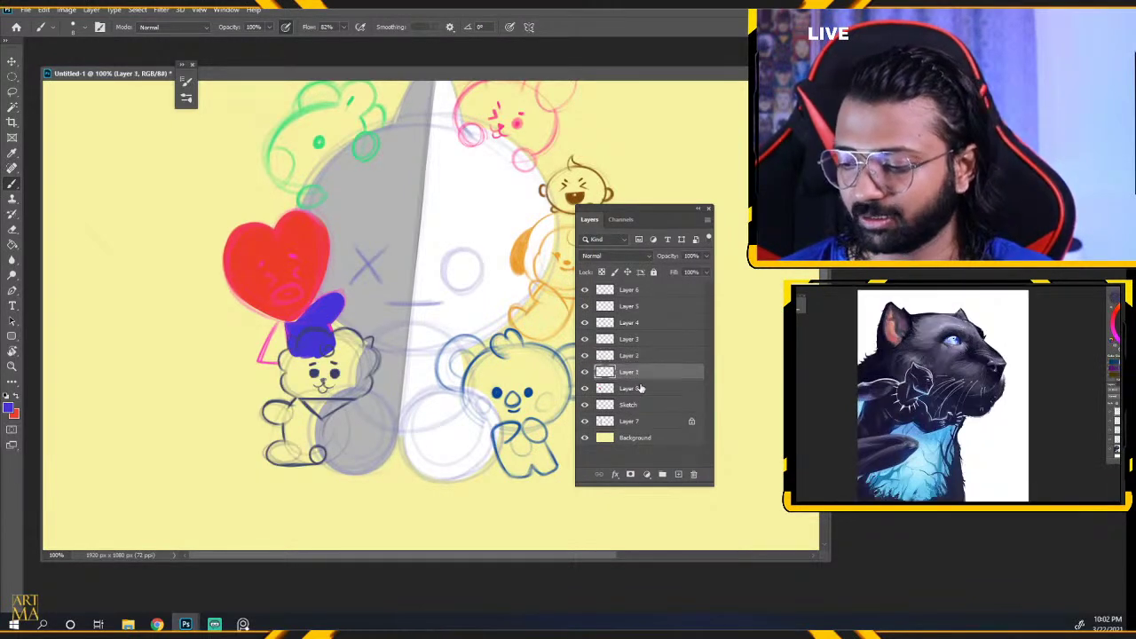
left_click(677, 475)
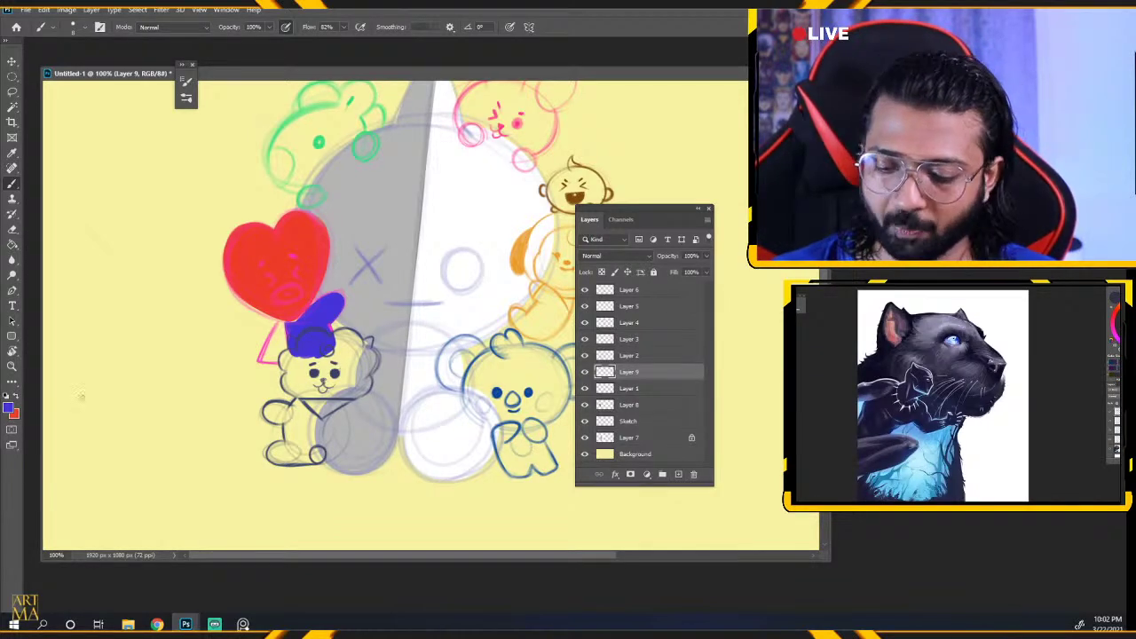
Set the foreground colour to white #ffffff and fill the fluffy sheep character's head, arm, body and feet on Layer 9.
left_click(9, 408)
left_click(187, 309)
left_click(448, 304)
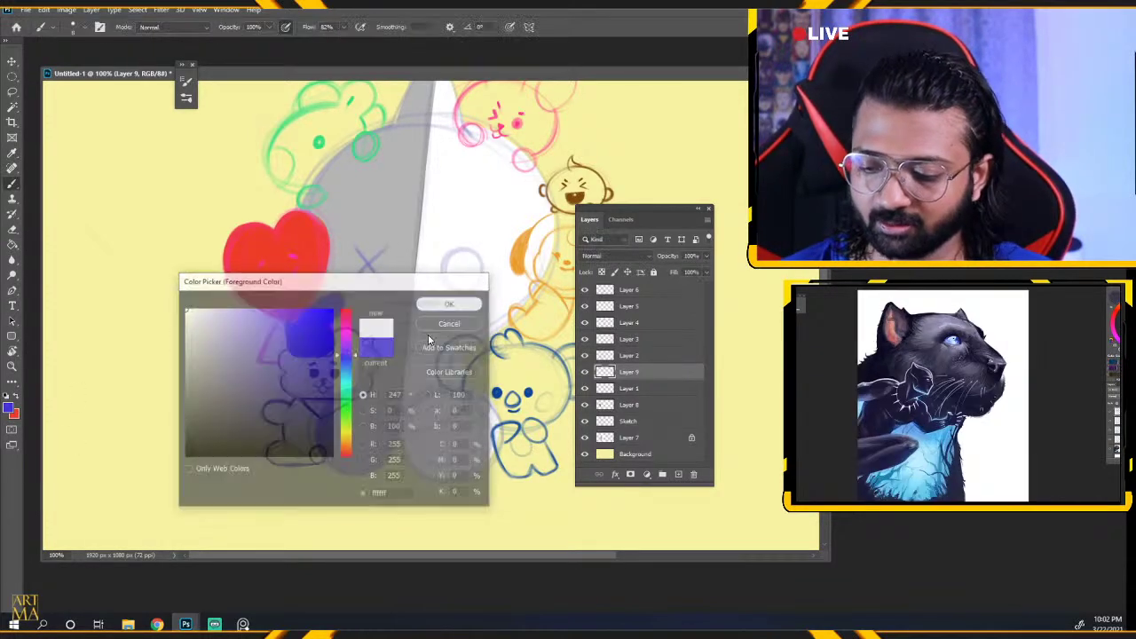
left_click(594, 406)
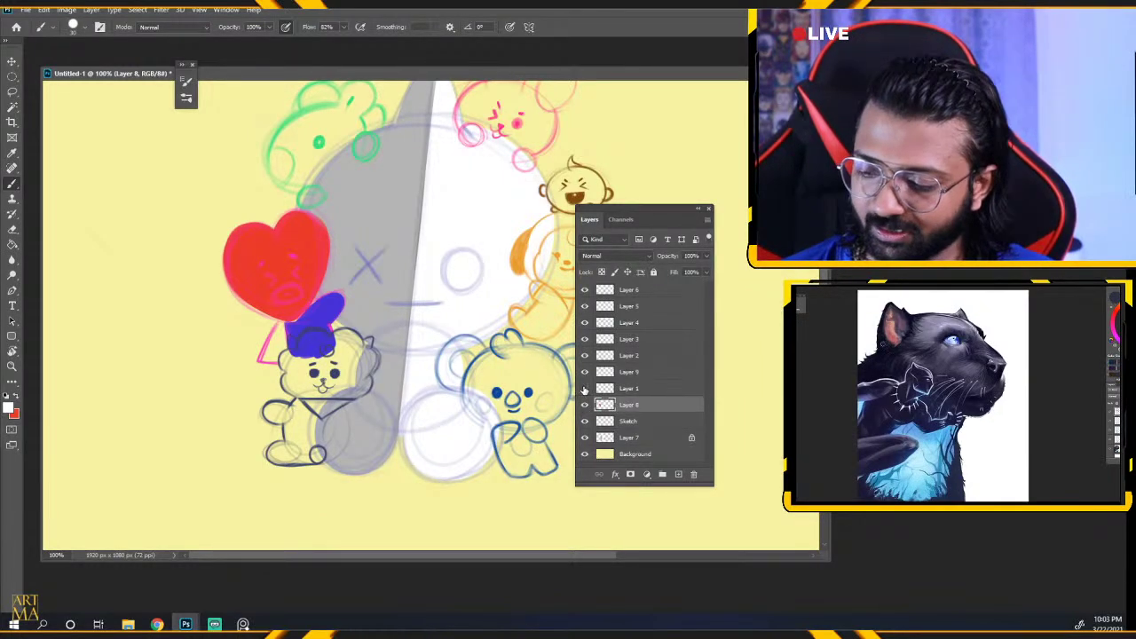
left_click(611, 373)
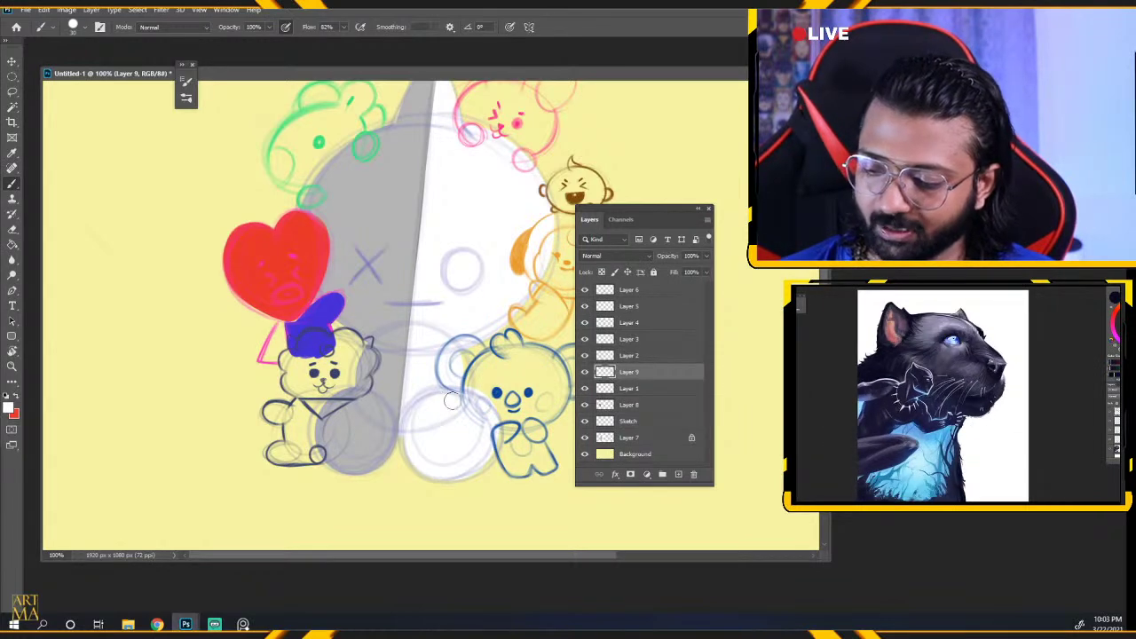
mouse_move(312, 373)
left_mouse_down()
mouse_move(327, 349)
mouse_move(315, 350)
mouse_move(319, 364)
mouse_move(342, 351)
mouse_move(348, 362)
mouse_move(296, 384)
mouse_move(304, 364)
mouse_move(366, 360)
mouse_move(347, 389)
left_mouse_up()
key("bracketleft")
key("bracketleft")
key("bracketleft")
key("bracketleft")
key("bracketleft")
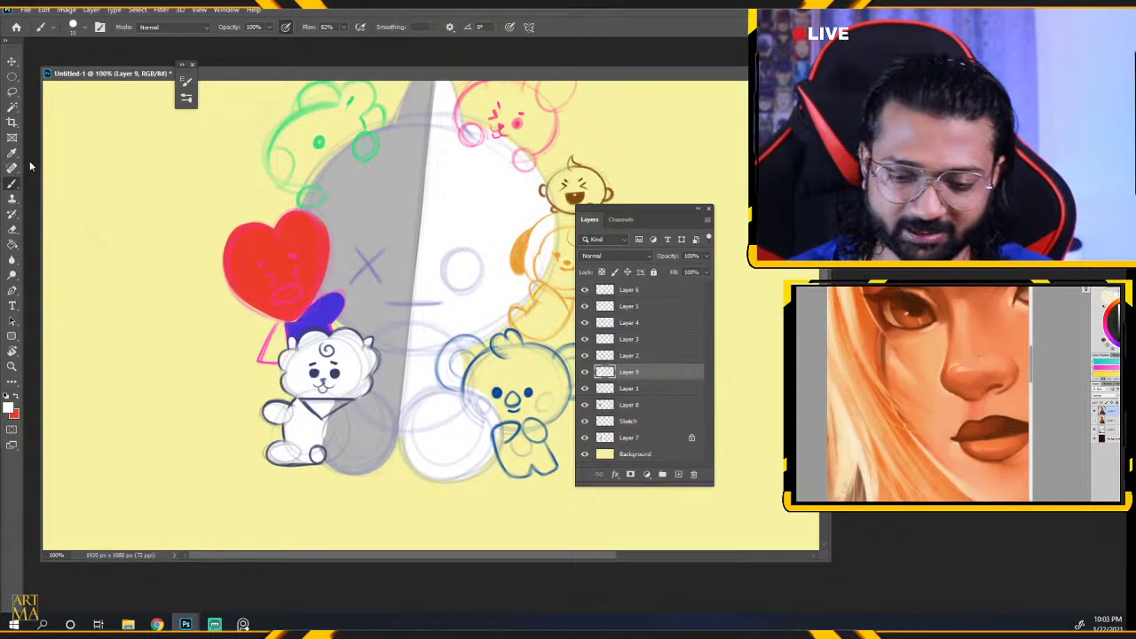
Toggle the visibility of Layers 1, 2 and 9 to check what each contains, and reselect Layer 9.
left_click(12, 229)
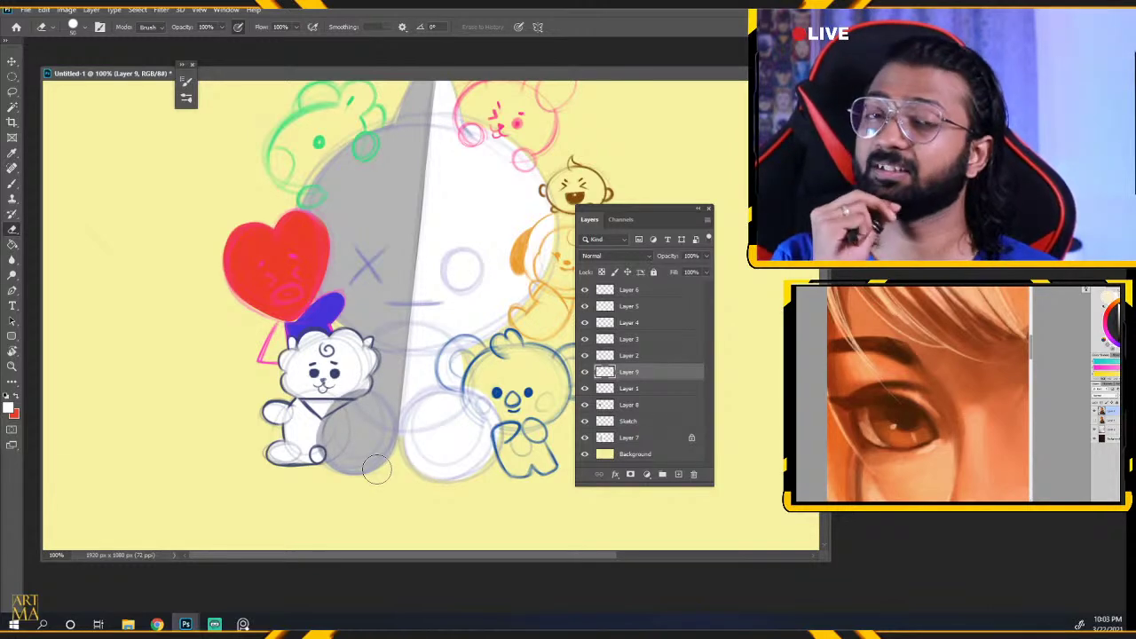
left_click(585, 388)
left_click(585, 388)
left_click(585, 356)
left_click(585, 355)
left_click(608, 356)
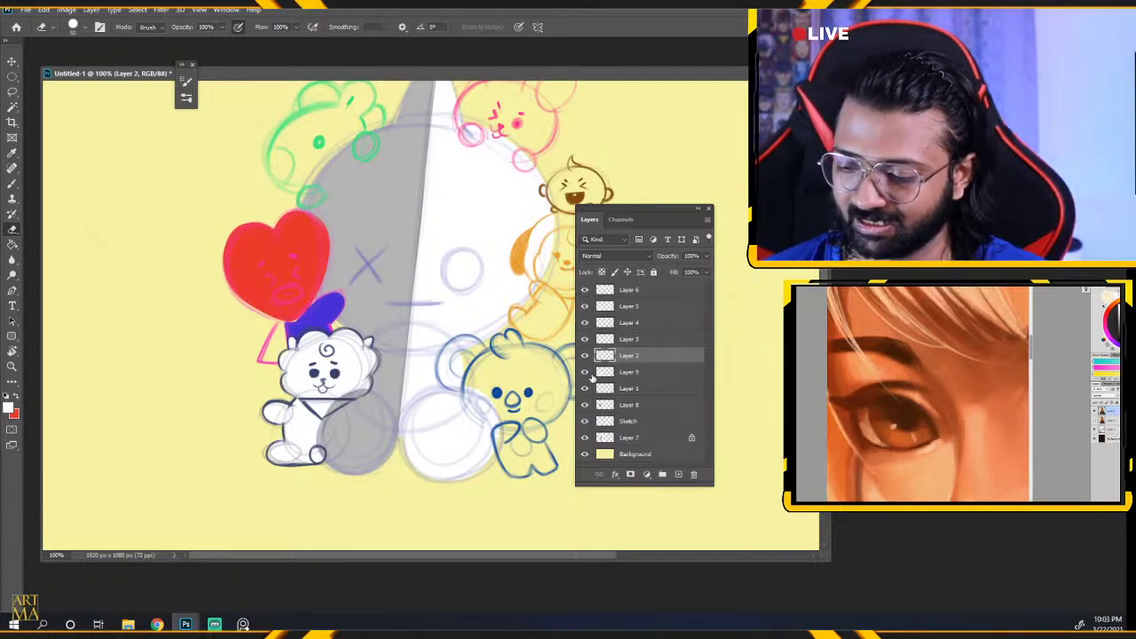
left_click(585, 372)
left_click(585, 372)
left_click(642, 373)
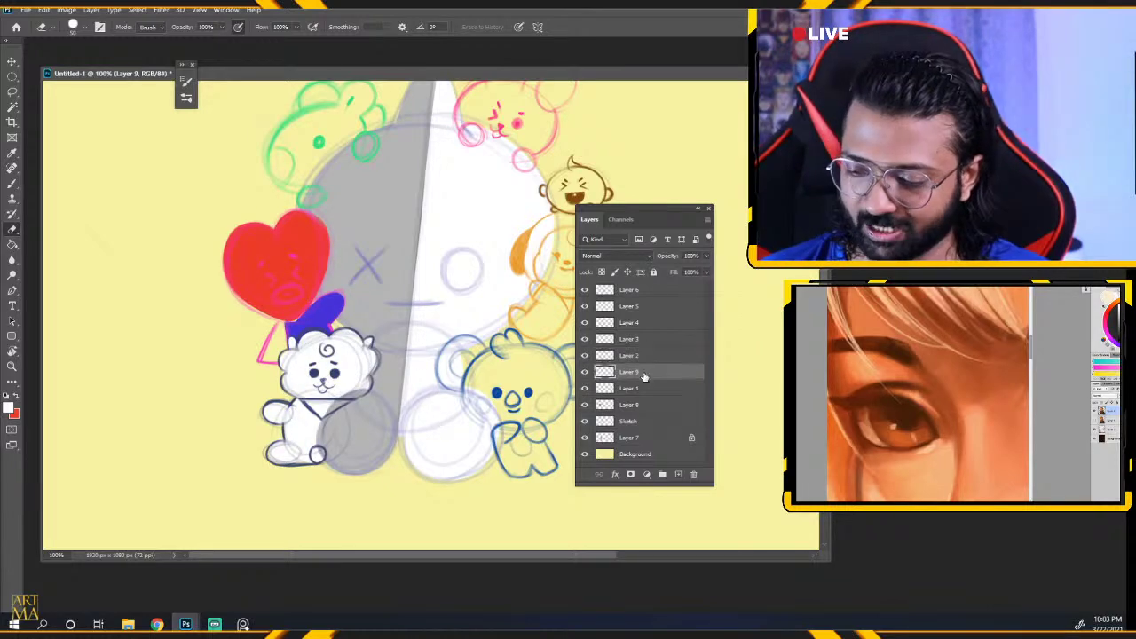
Make a muted red #dc5042 the foreground colour and lock the transparent pixels of Layer 9.
left_click(15, 398)
left_click(9, 406)
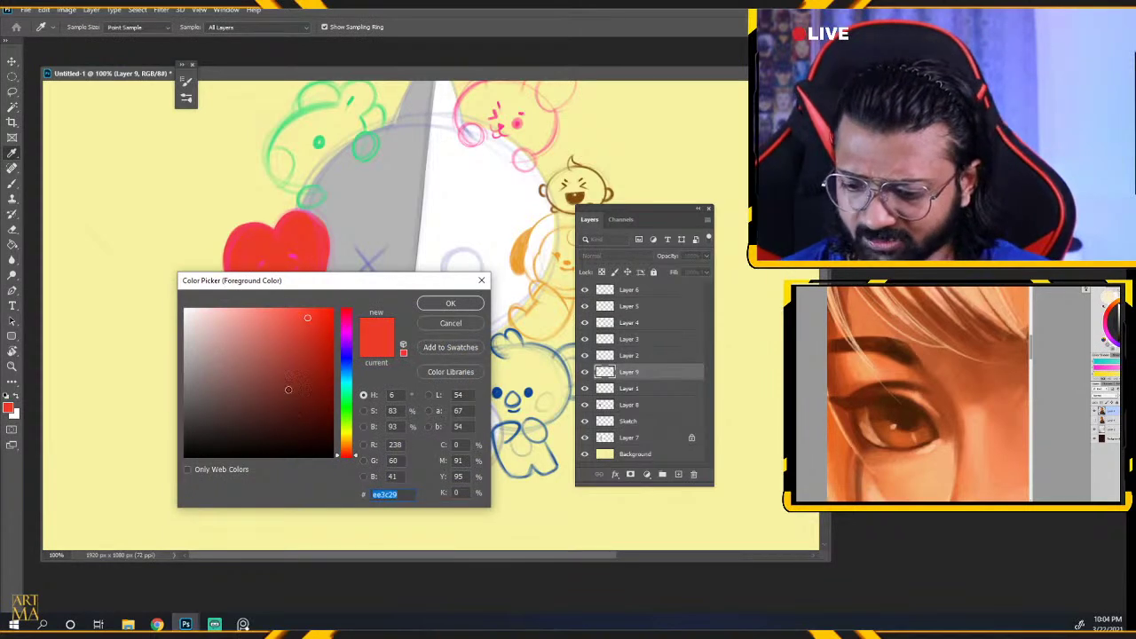
left_click(298, 339)
left_click(450, 303)
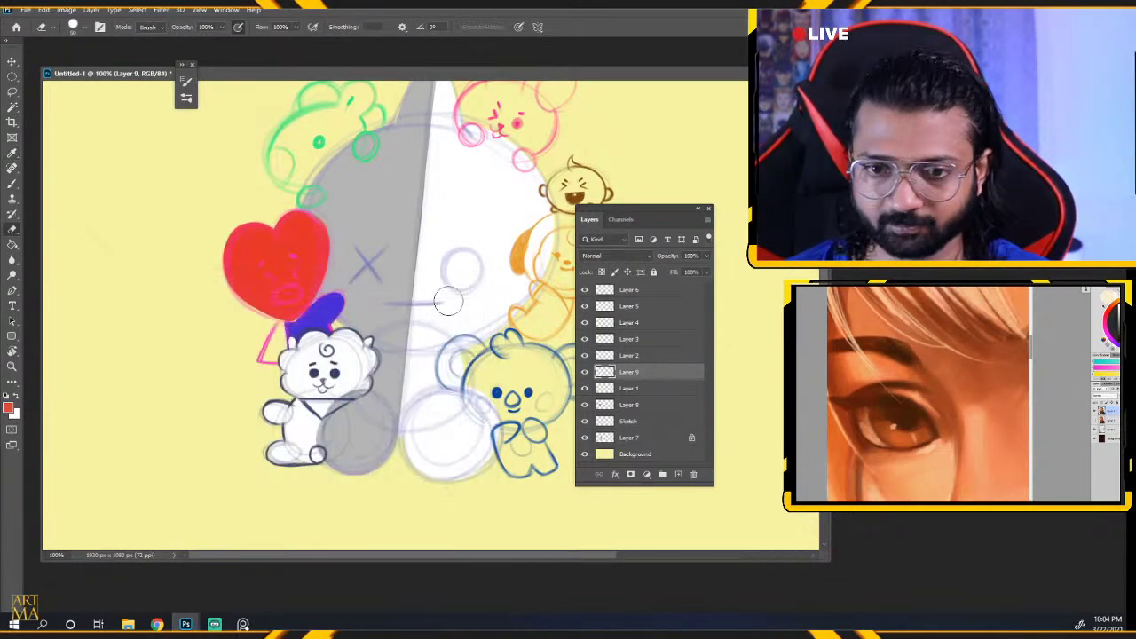
left_click(584, 372)
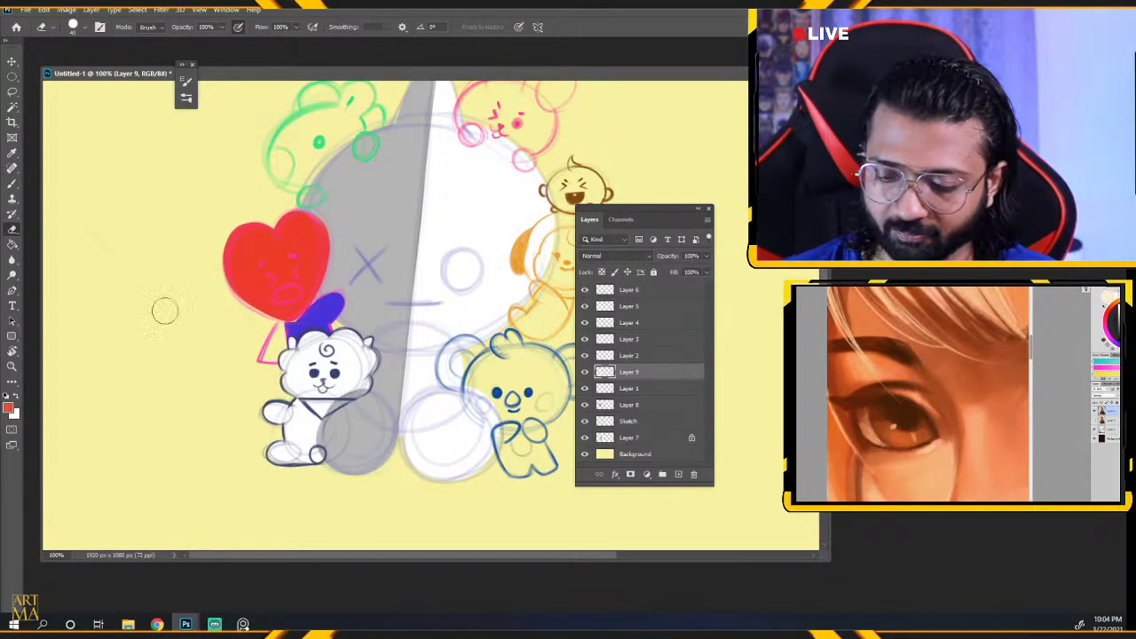
left_click(602, 271)
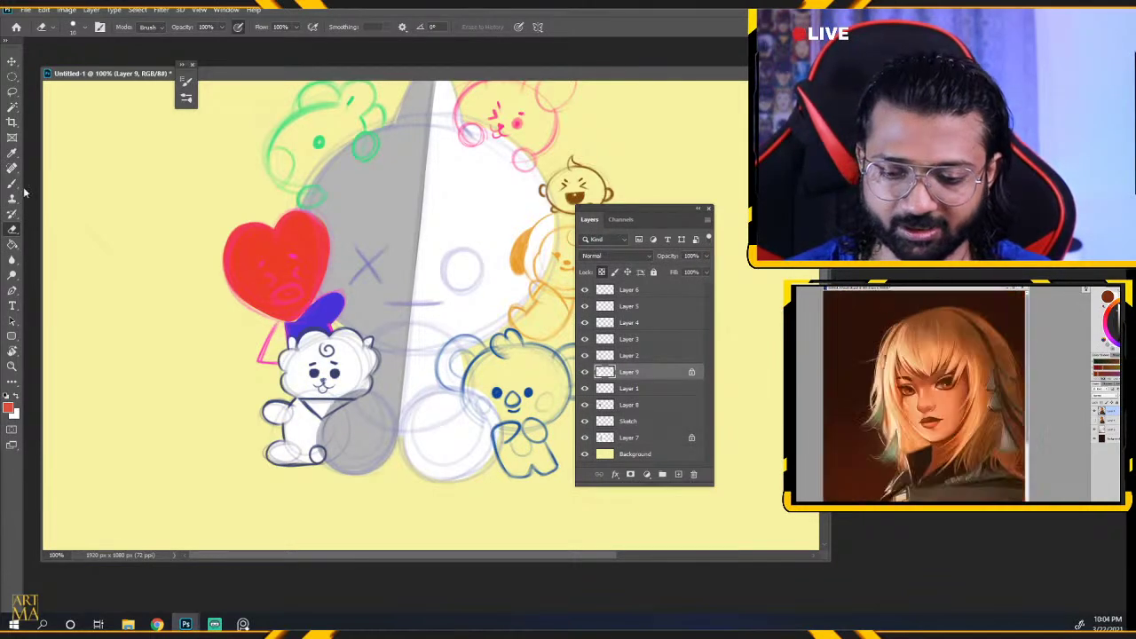
Paint the sheep character's triangular neck scarf in the muted red, redoing it with a smaller brush.
key("b")
left_click_drag(313, 403, 318, 414)
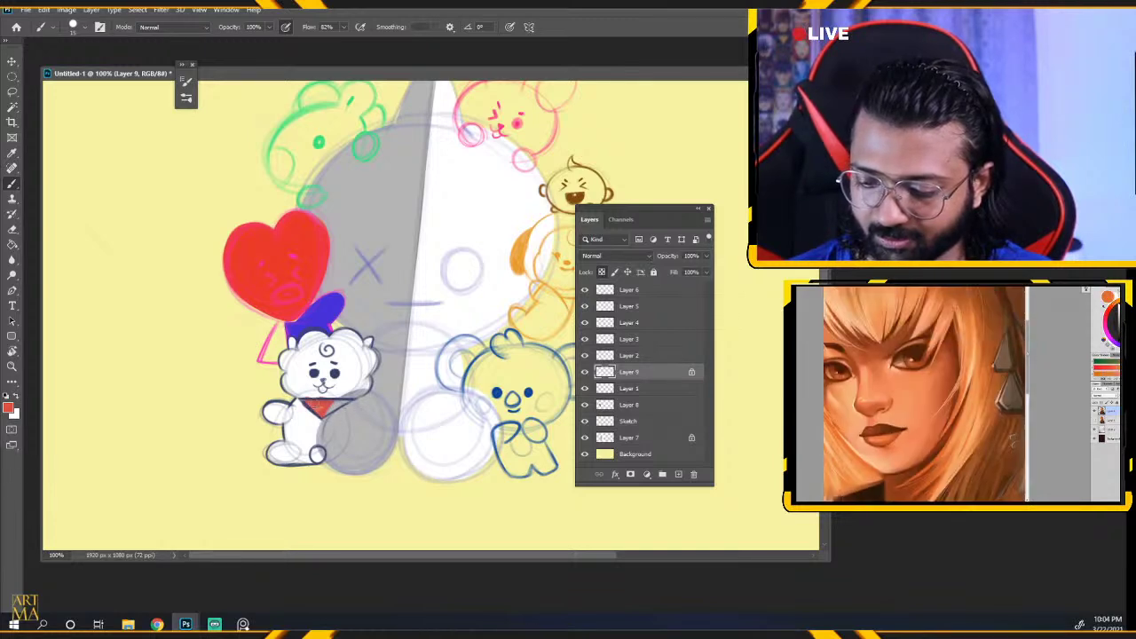
key("ctrl+z")
key("bracketleft")
key("bracketleft")
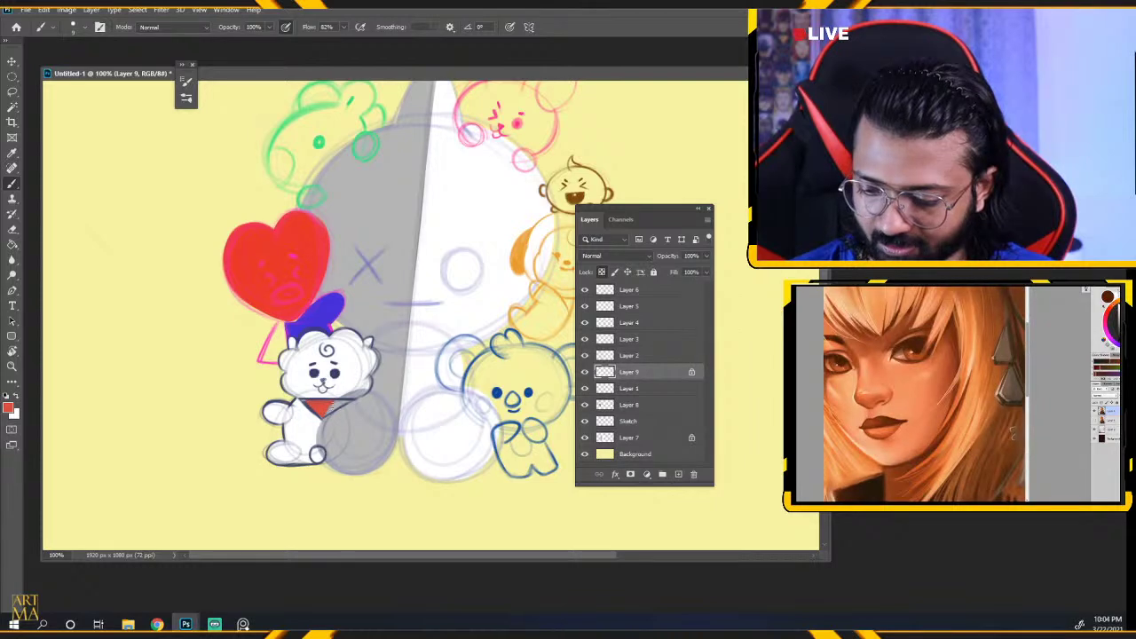
Change the foreground colour to a light brownish orange and paint the tips of the sheep character's raised hand and both feet.
left_click(13, 410)
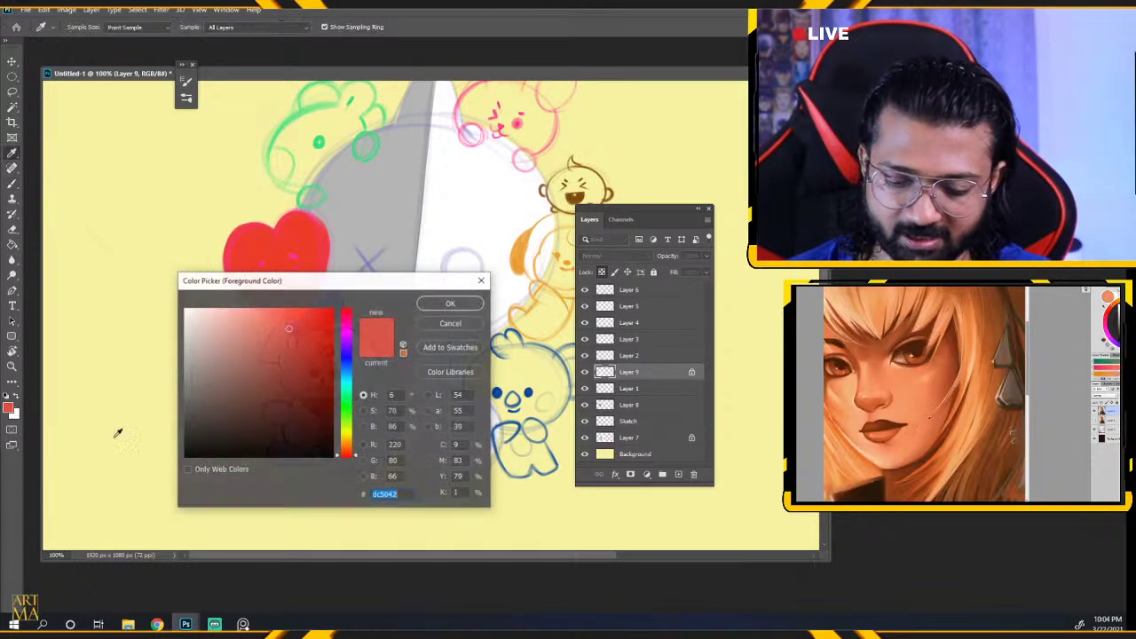
left_click(322, 373)
left_click(352, 451)
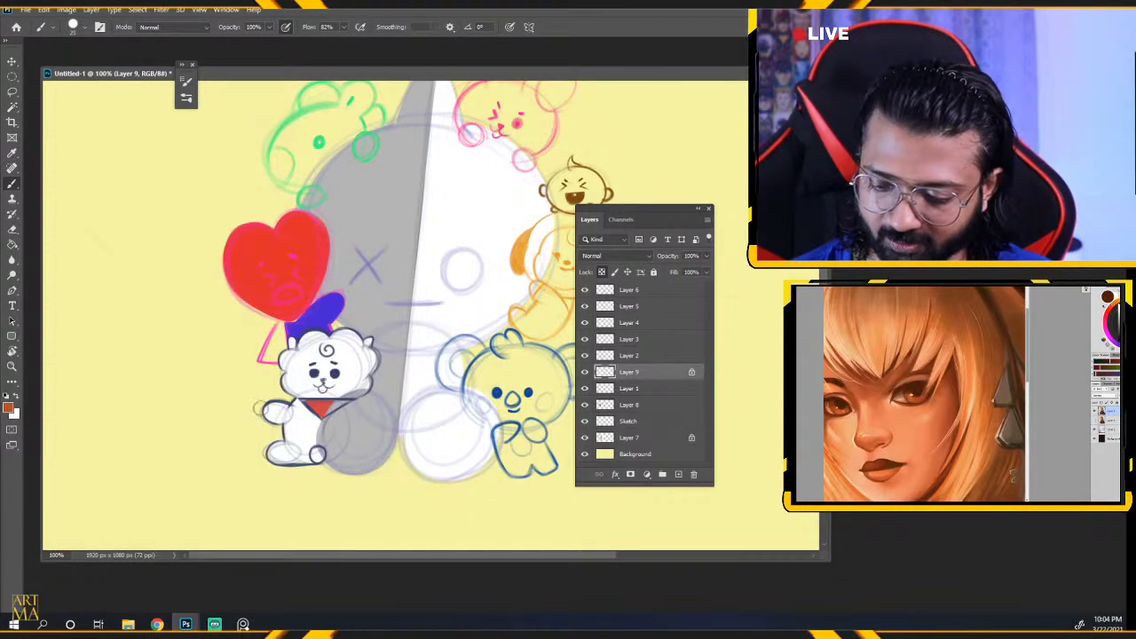
left_click(9, 410)
left_click(283, 334)
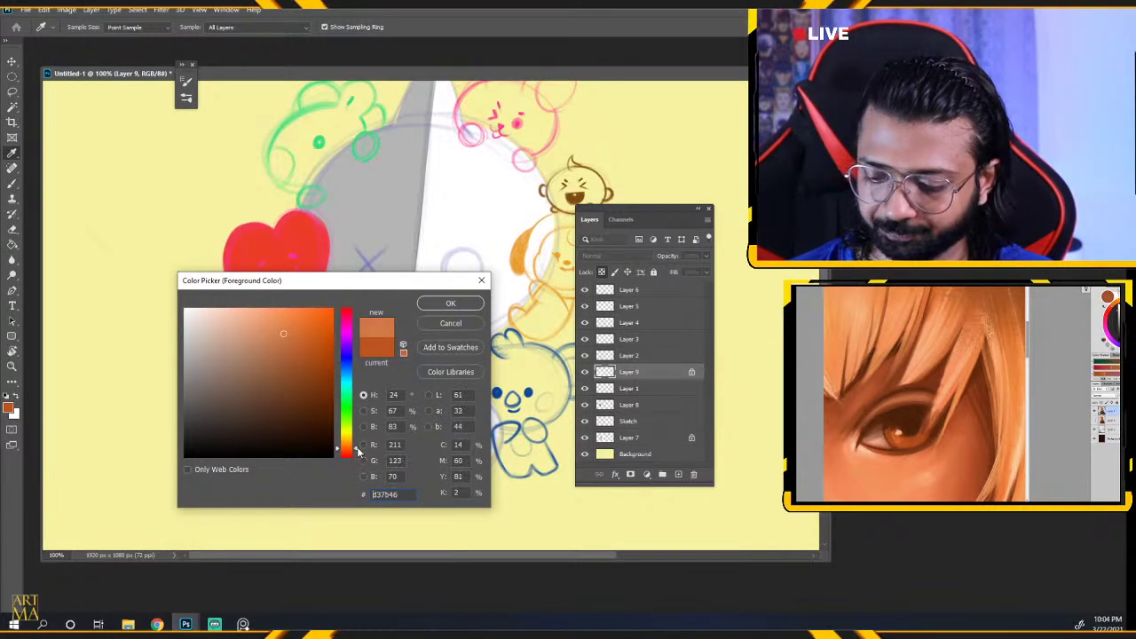
left_click(449, 303)
left_click_drag(258, 399, 270, 413)
left_click_drag(265, 457, 270, 461)
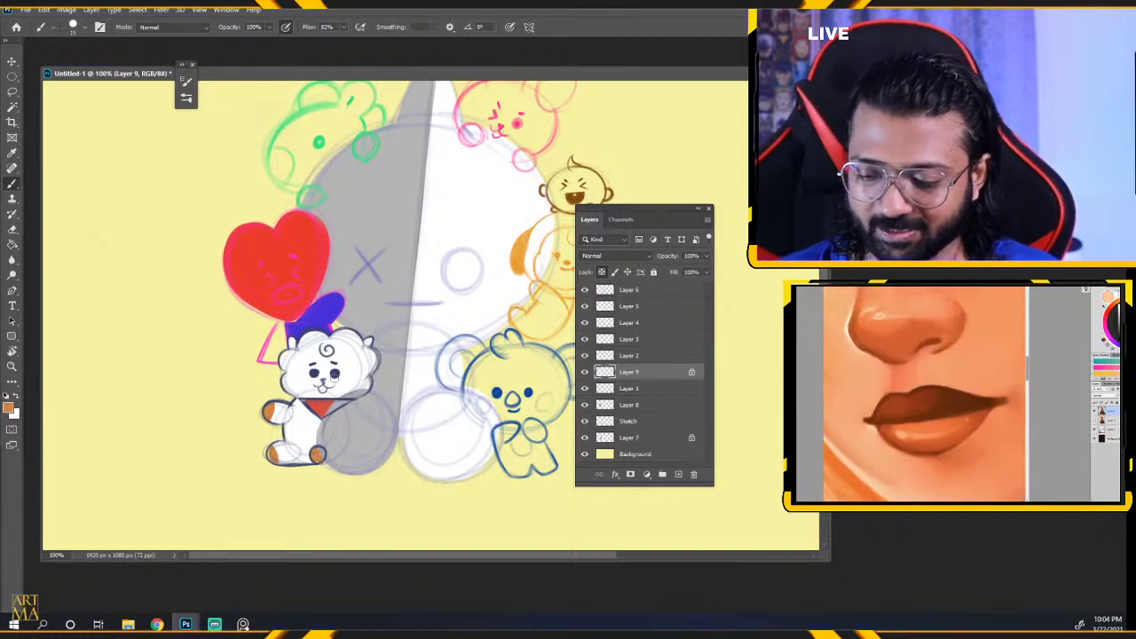
Set the foreground colour to coral red #fc5a52 and dab soft blush on both of the sheep character's cheeks.
left_click(8, 408)
left_click(347, 454)
left_click_drag(277, 335, 273, 316)
left_click(349, 456)
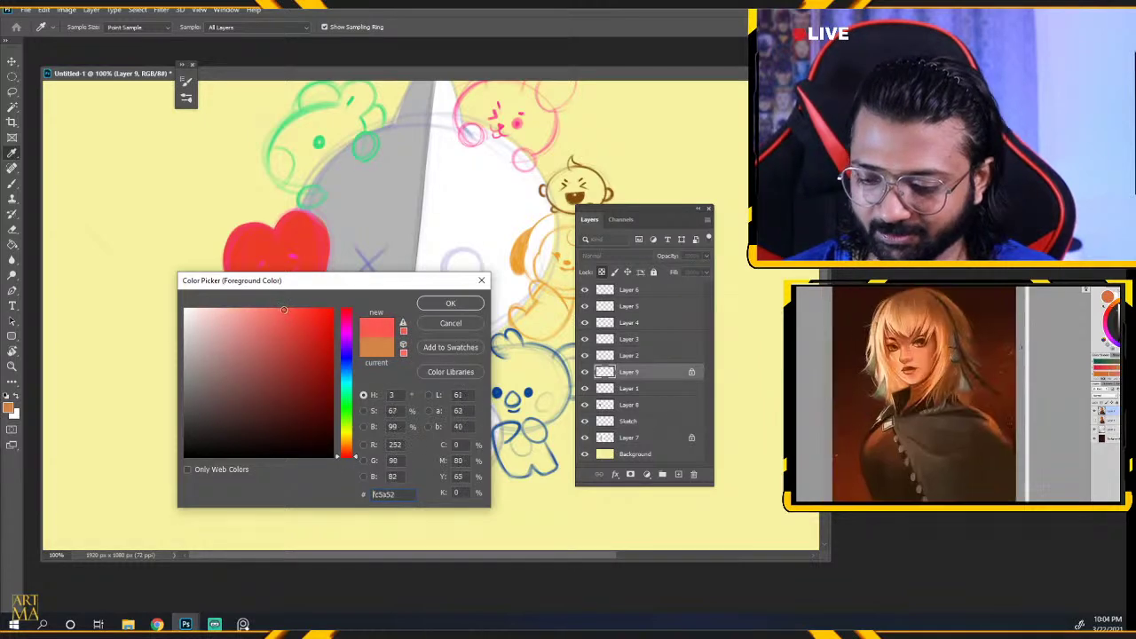
left_click(450, 302)
left_click_drag(346, 386, 349, 382)
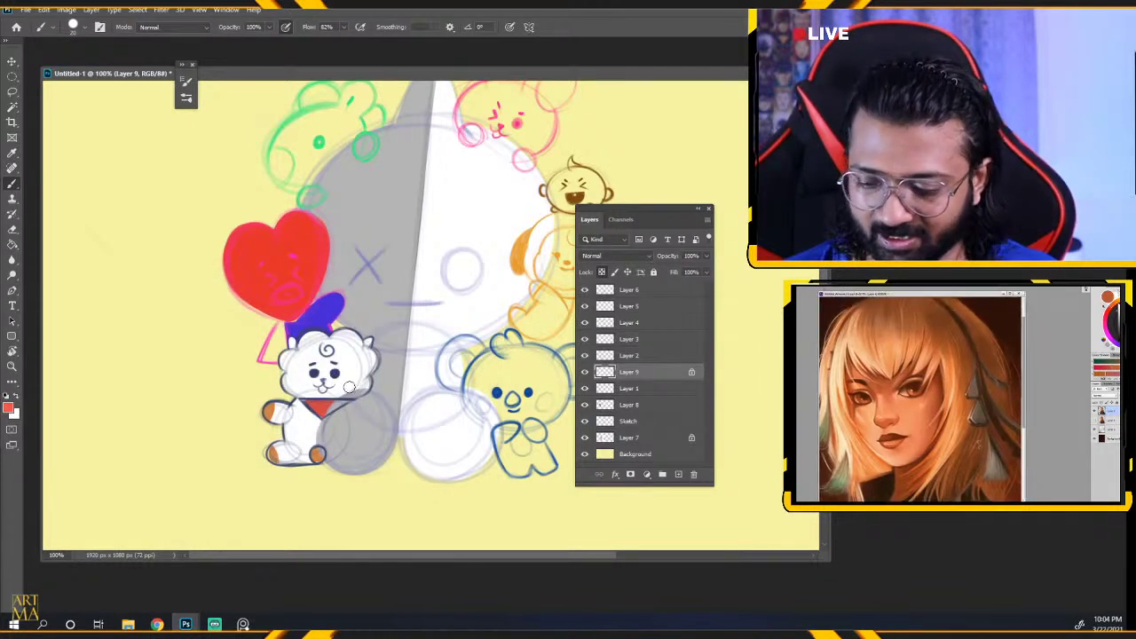
left_click(299, 380)
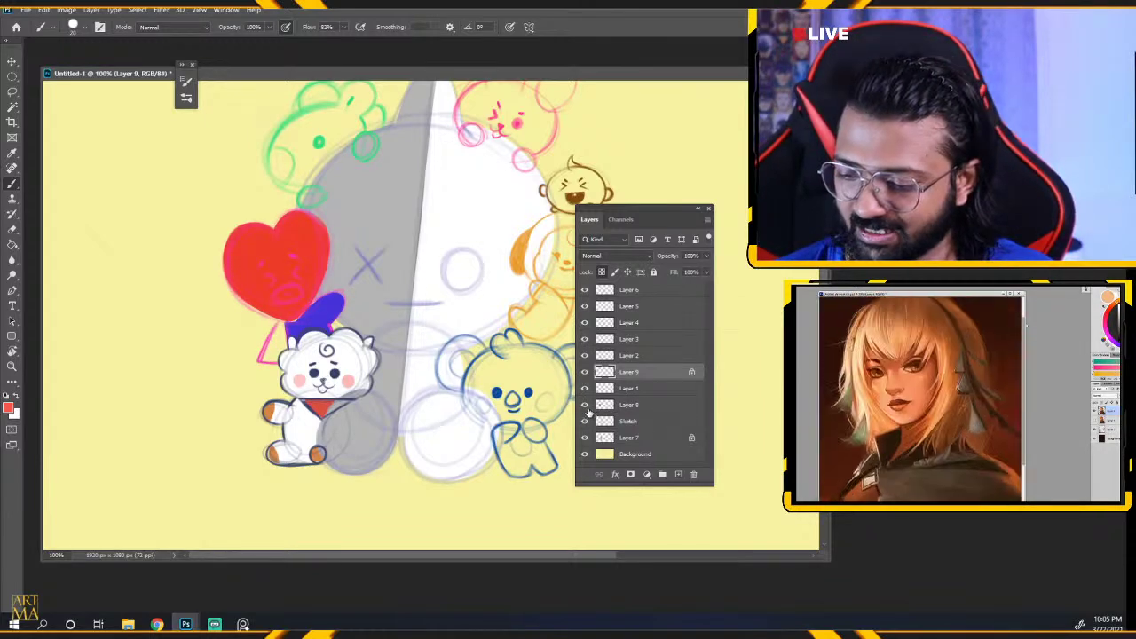
On Layer 8, set the foreground colour to bright yellow #fff82b and paint the heart-headed character's mouth.
left_click(632, 406)
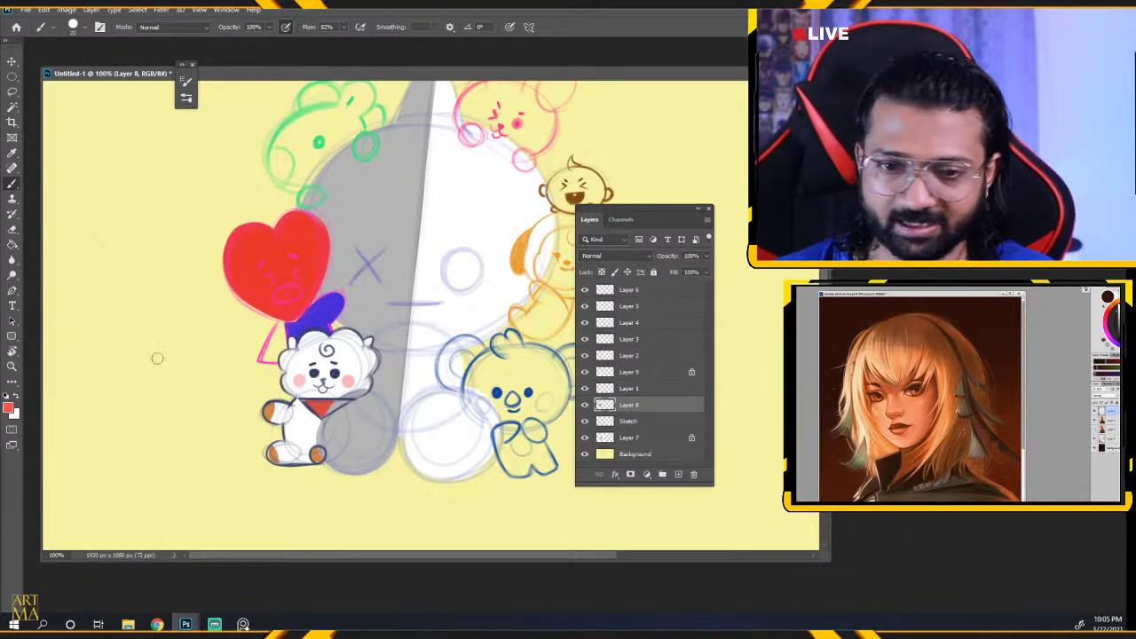
left_click(8, 407)
left_click(347, 441)
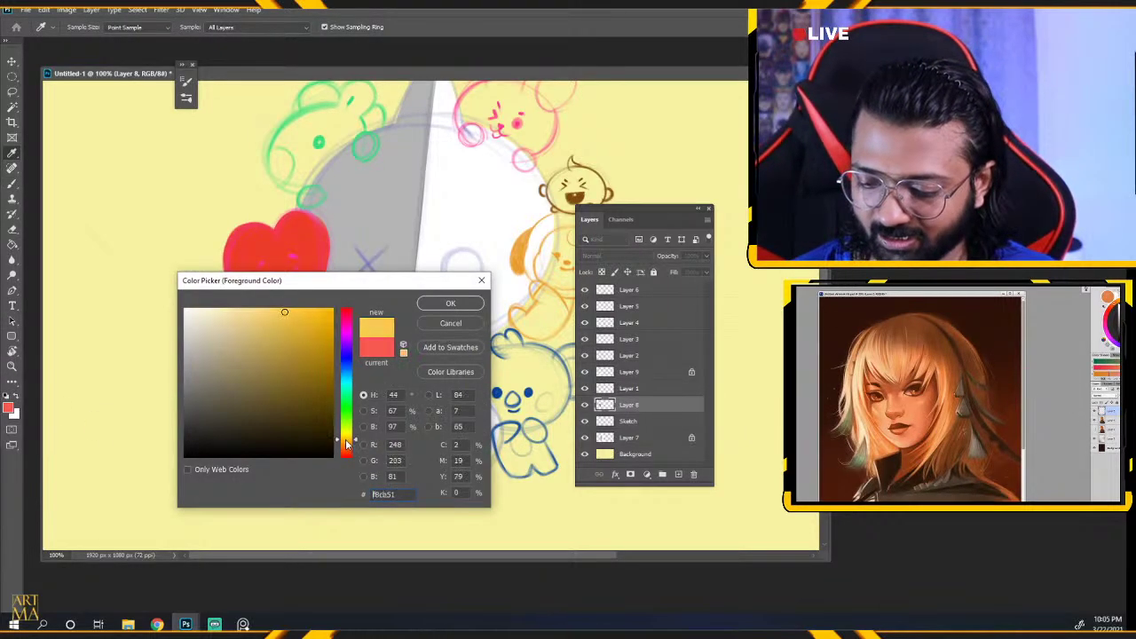
left_click_drag(346, 441, 346, 435)
left_click(301, 310)
left_click(431, 304)
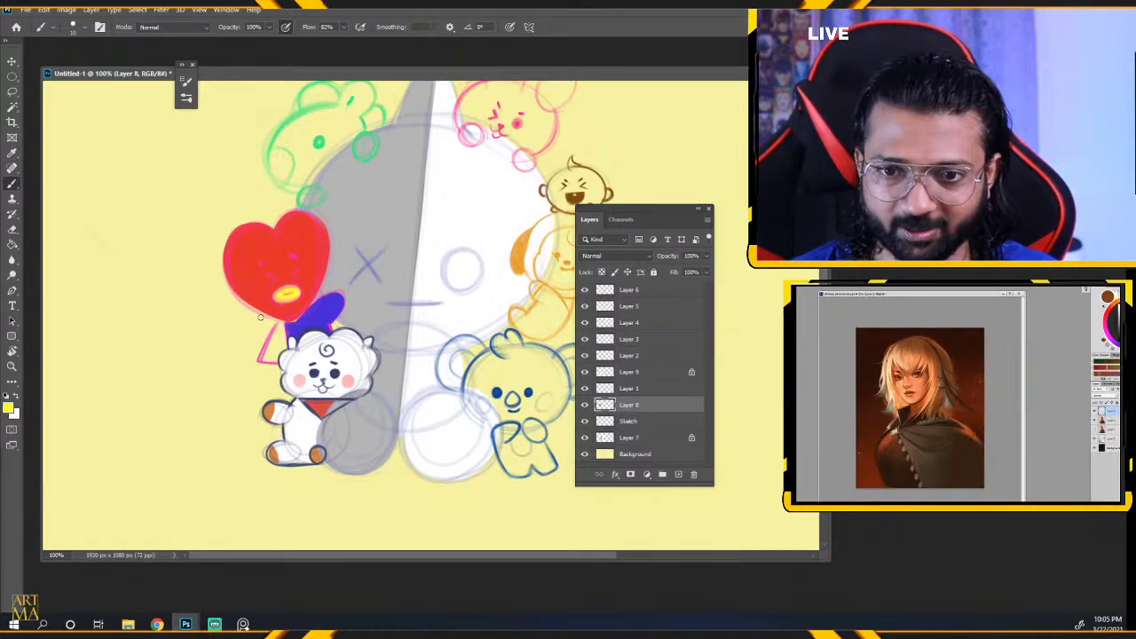
Fill the heart-headed character's lower body beside the blue area with the bright yellow, using a smaller brush.
key("bracketleft")
left_click_drag(272, 354, 279, 346)
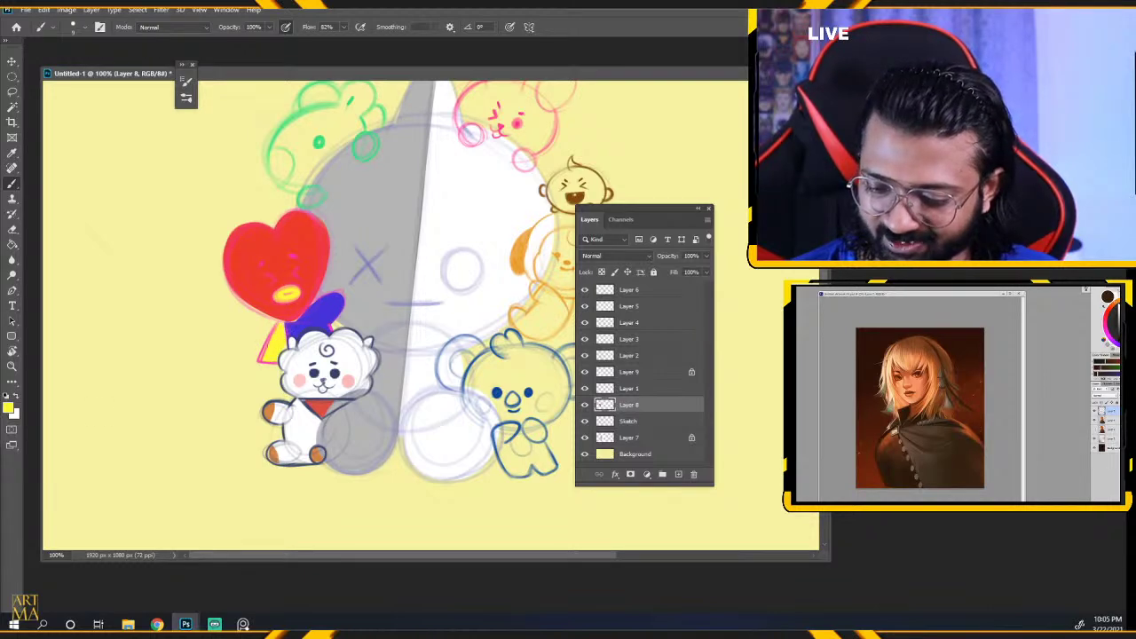
left_click(10, 408)
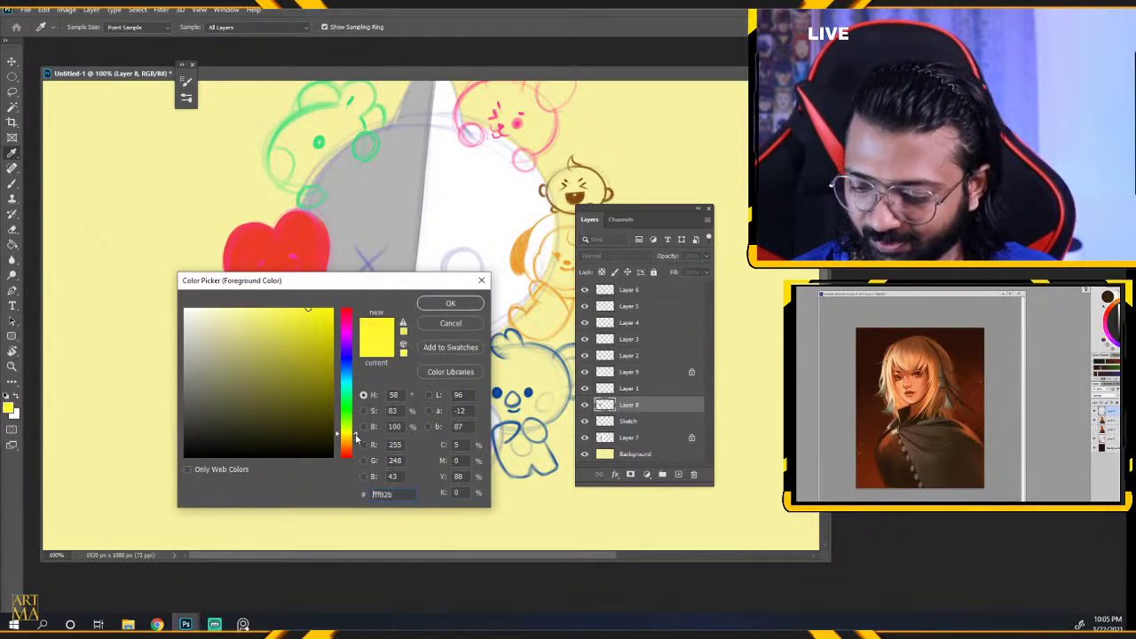
key("Return")
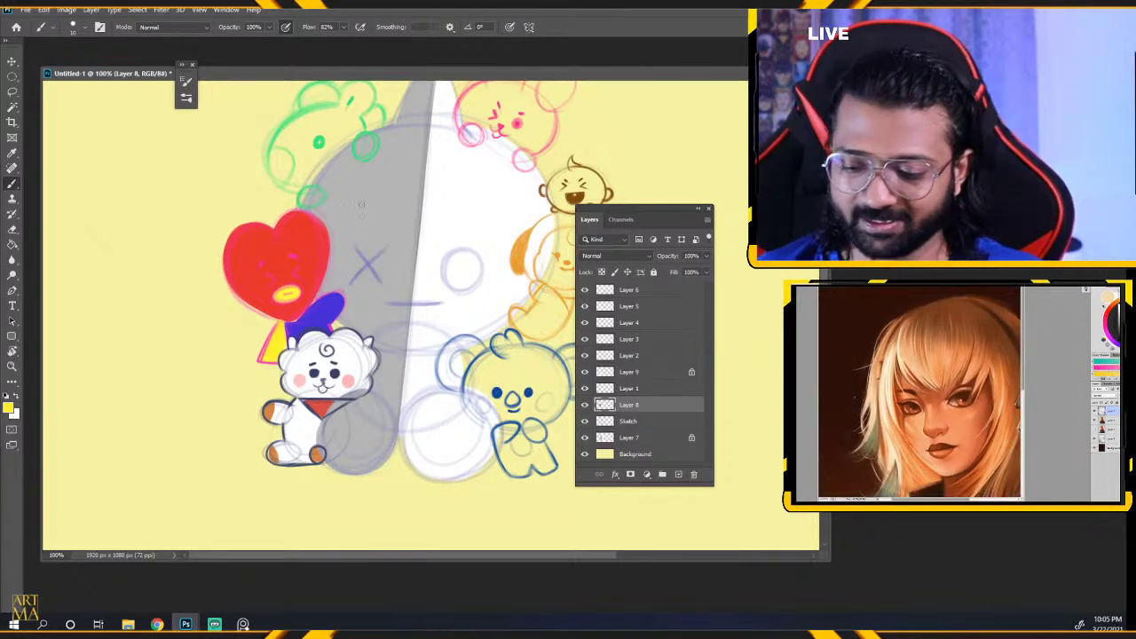
Darken the heart-headed character's pink line art on Layer 1 by lowering its Lightness with Hue/Saturation.
left_click(585, 373)
left_click(585, 373)
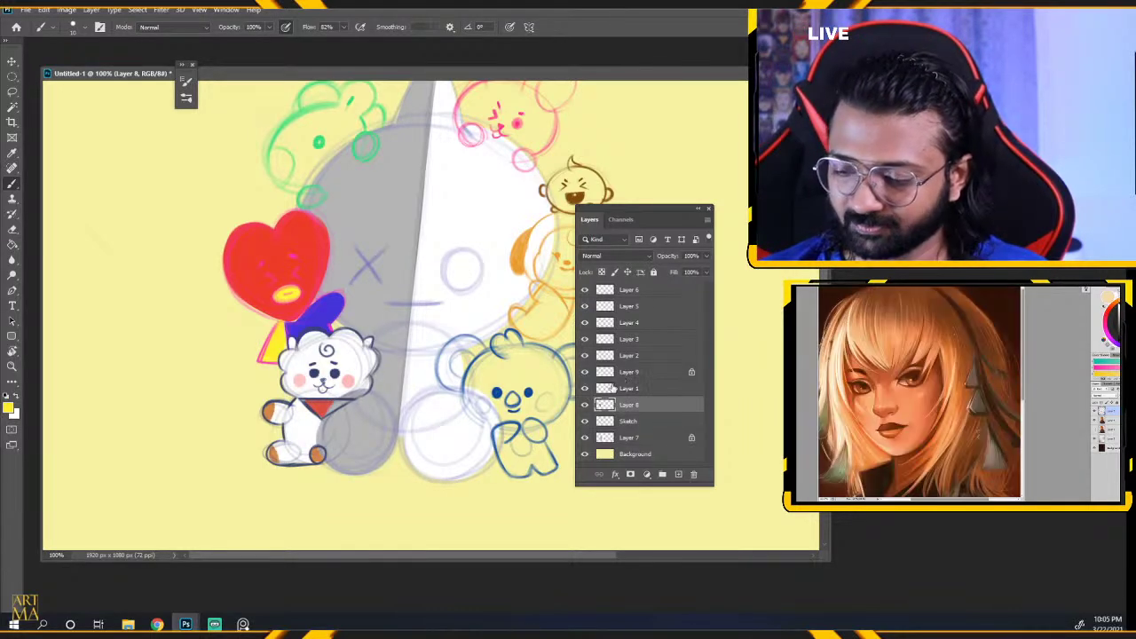
left_click(585, 388)
left_click(585, 388)
left_click(629, 390)
left_click(66, 9)
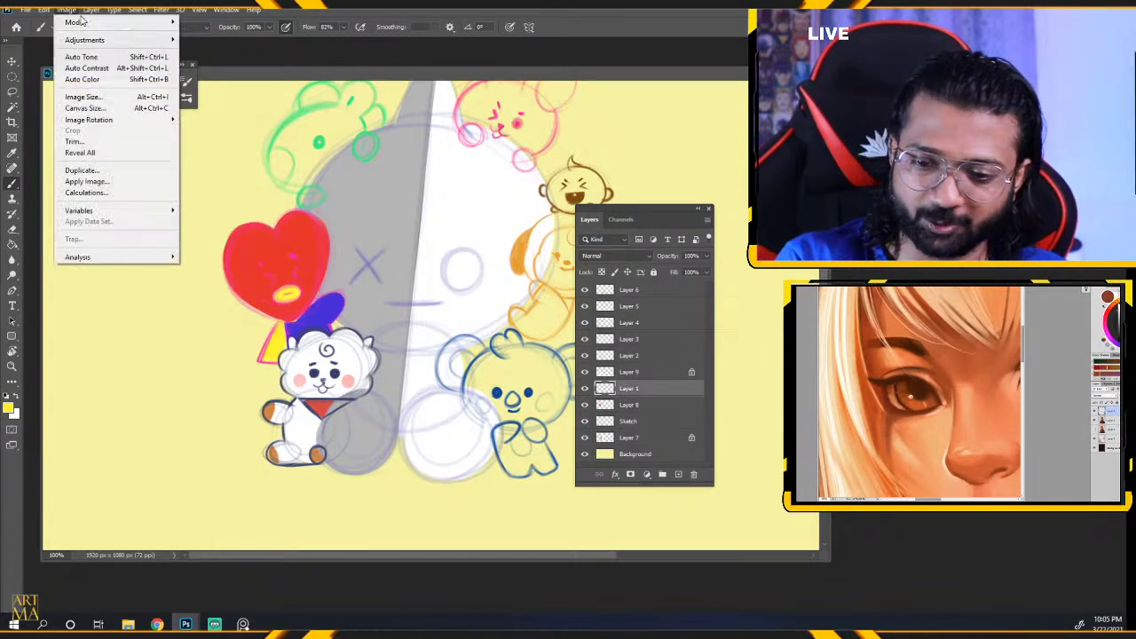
mouse_move(84, 40)
left_click(213, 101)
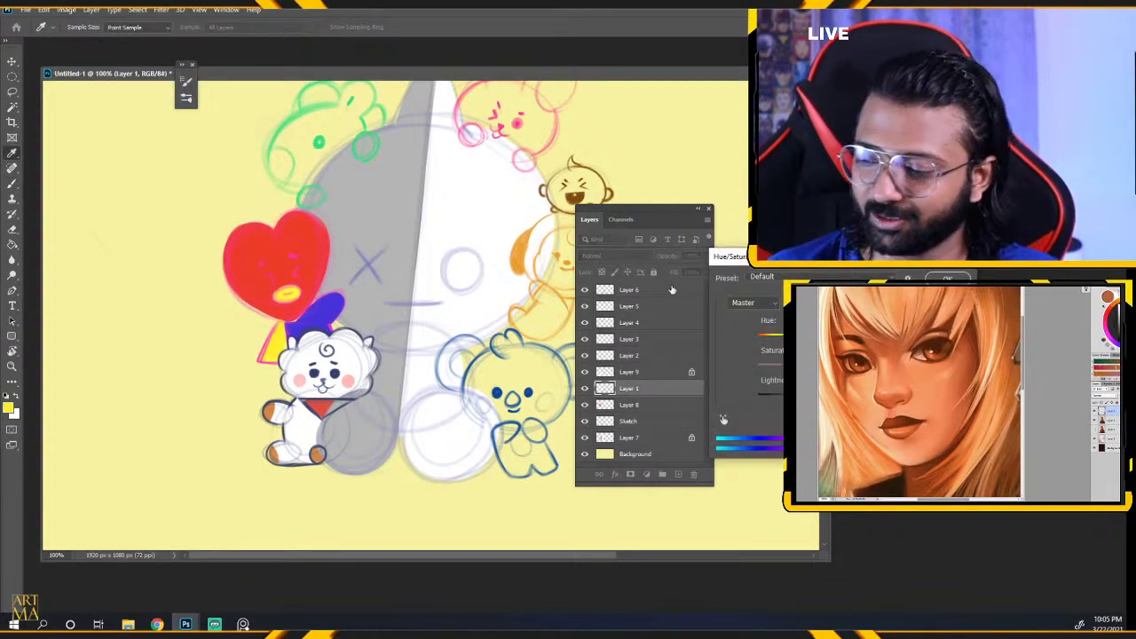
left_click_drag(841, 398, 770, 397)
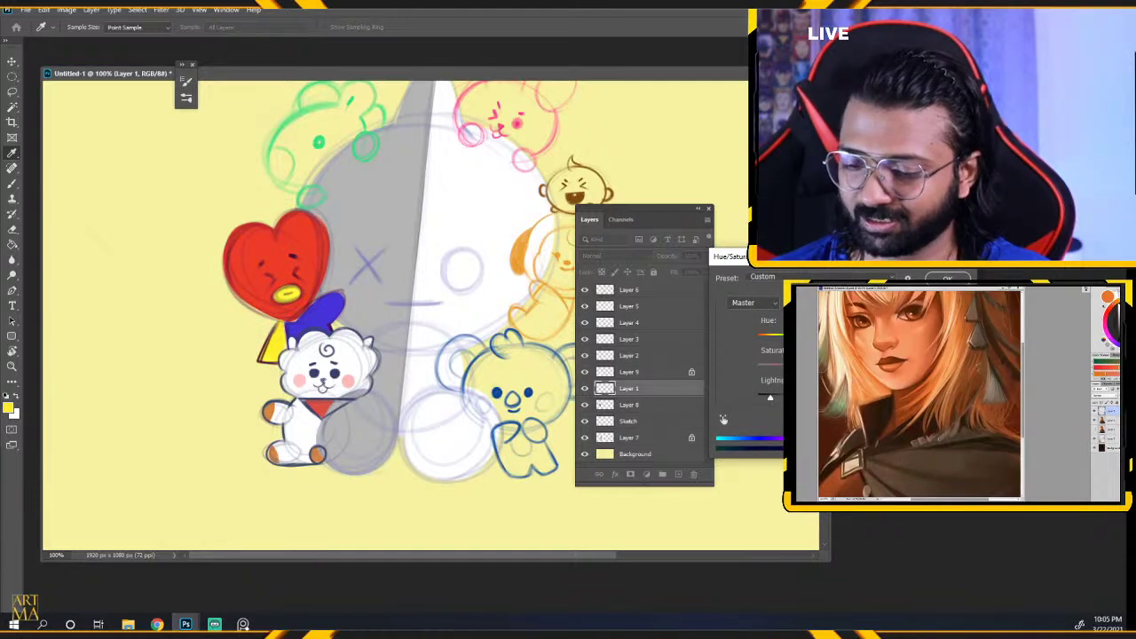
key("Return")
key("b")
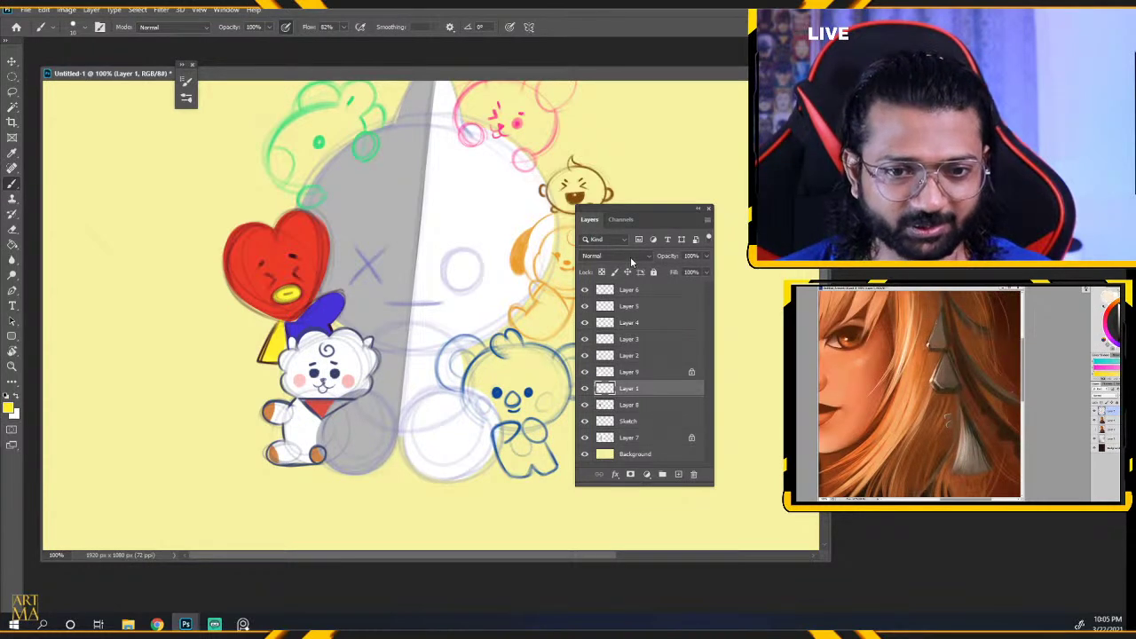
Check which character each of Layers 9, 2 and 3 contains by switching their visibility off and on.
left_click_drag(662, 213, 716, 208)
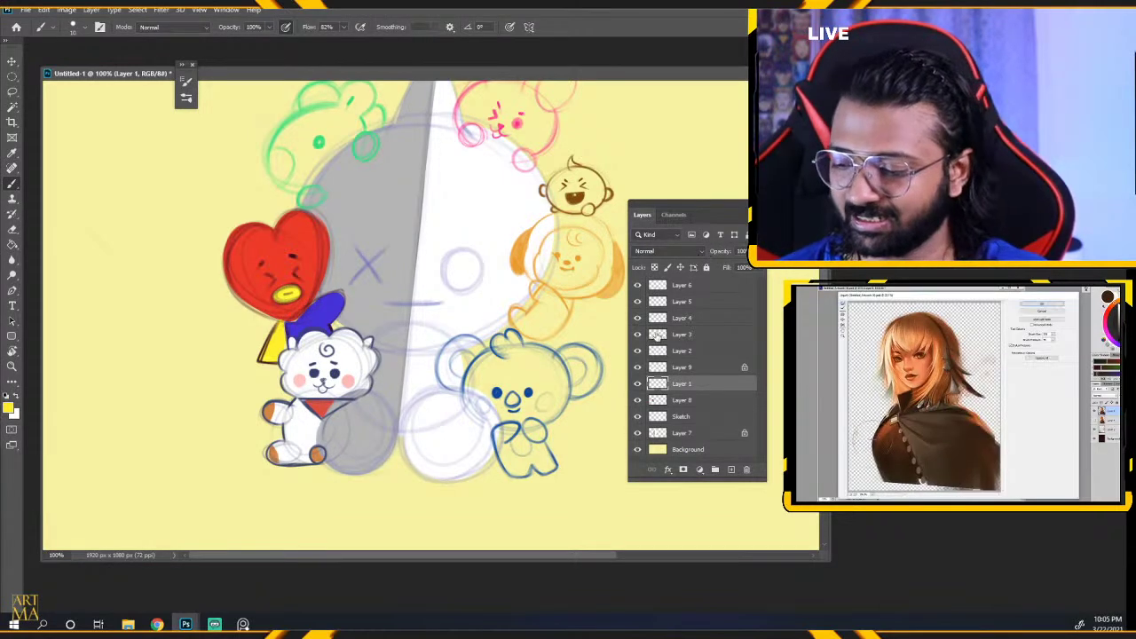
left_click(637, 367)
left_click(638, 367)
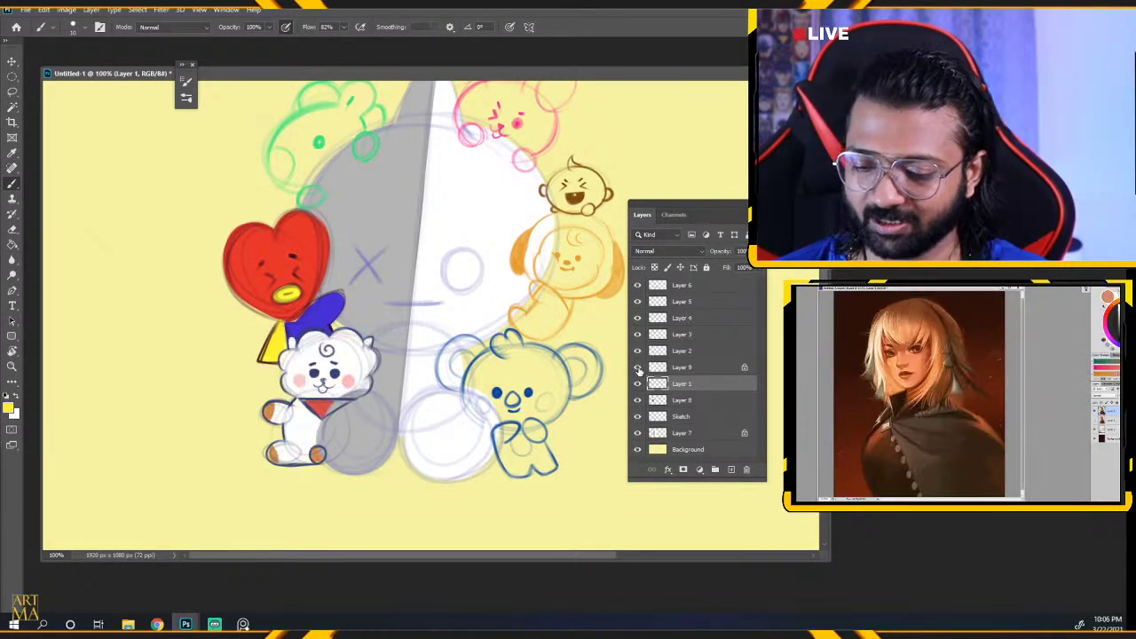
left_click(682, 351)
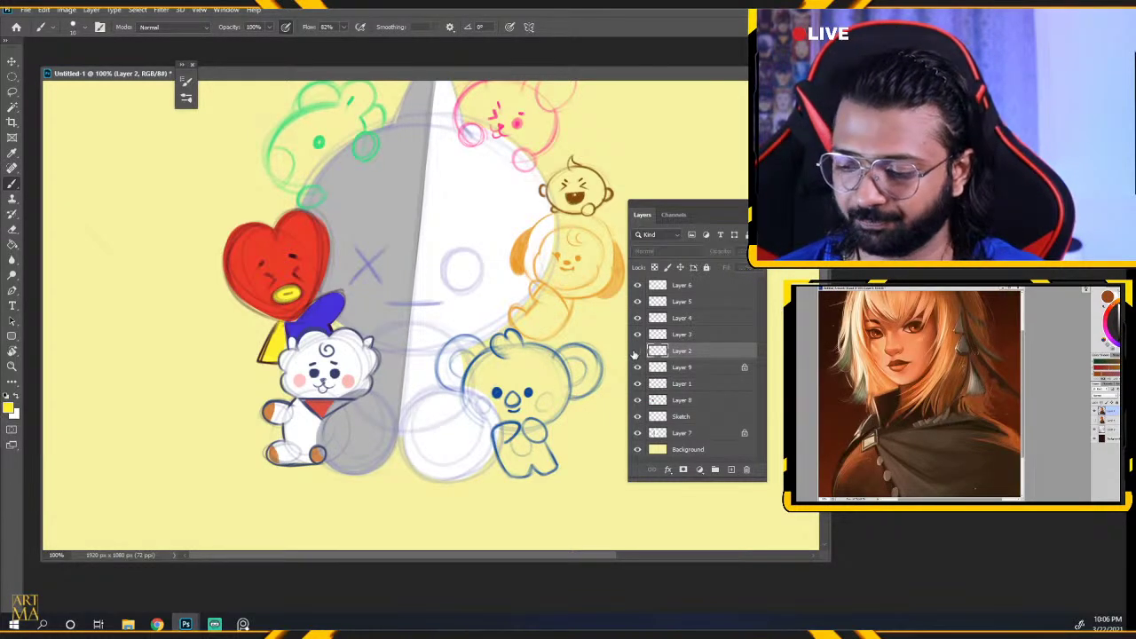
left_click(637, 352)
left_click(638, 351)
left_click(636, 334)
left_click(637, 334)
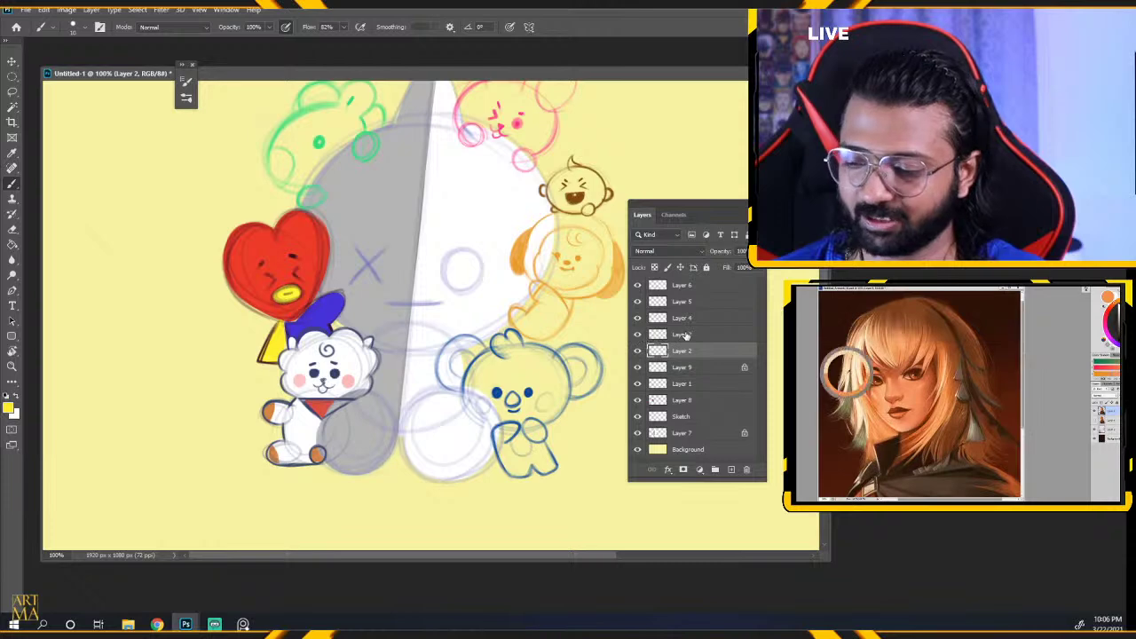
left_click(680, 334)
left_click(636, 334)
left_click(637, 335)
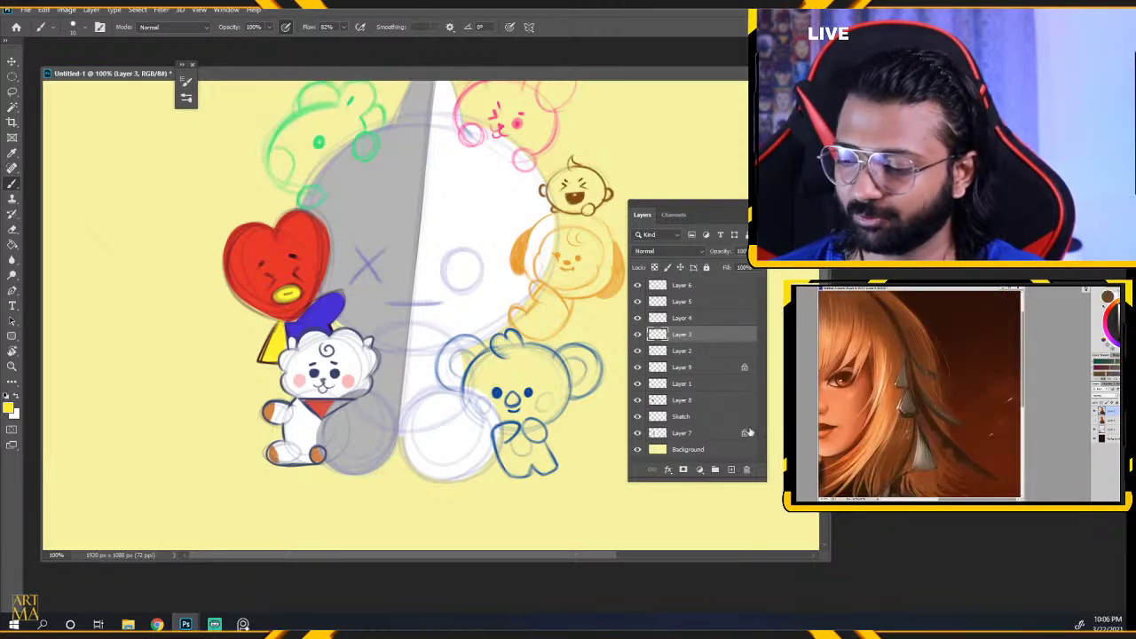
scroll(424, 302, "up", 3)
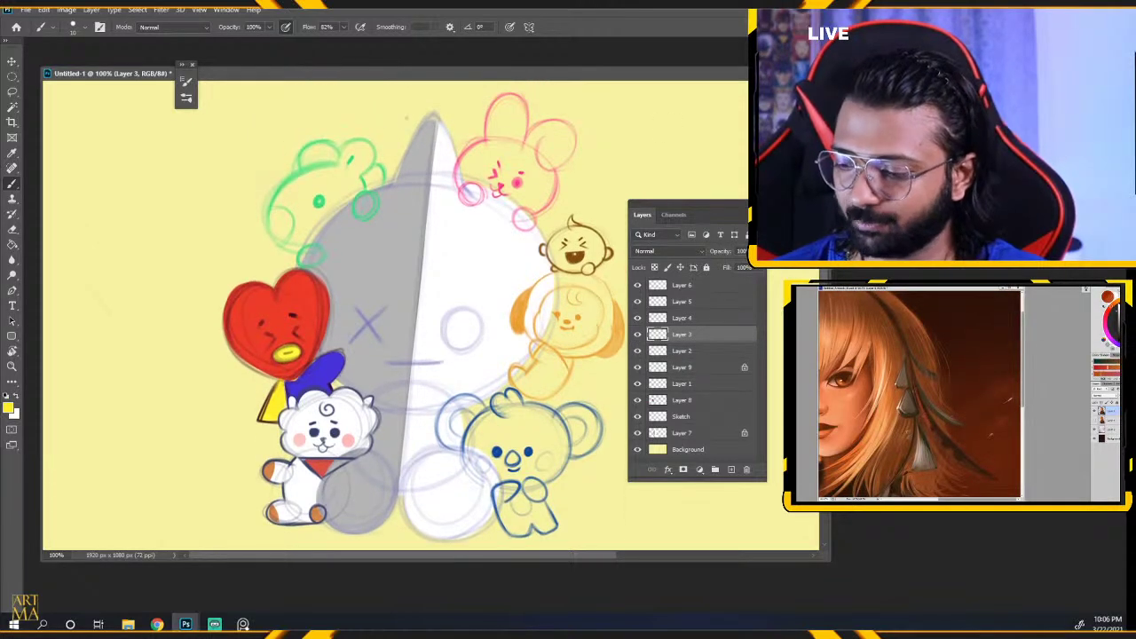
left_click(637, 335)
left_click(637, 335)
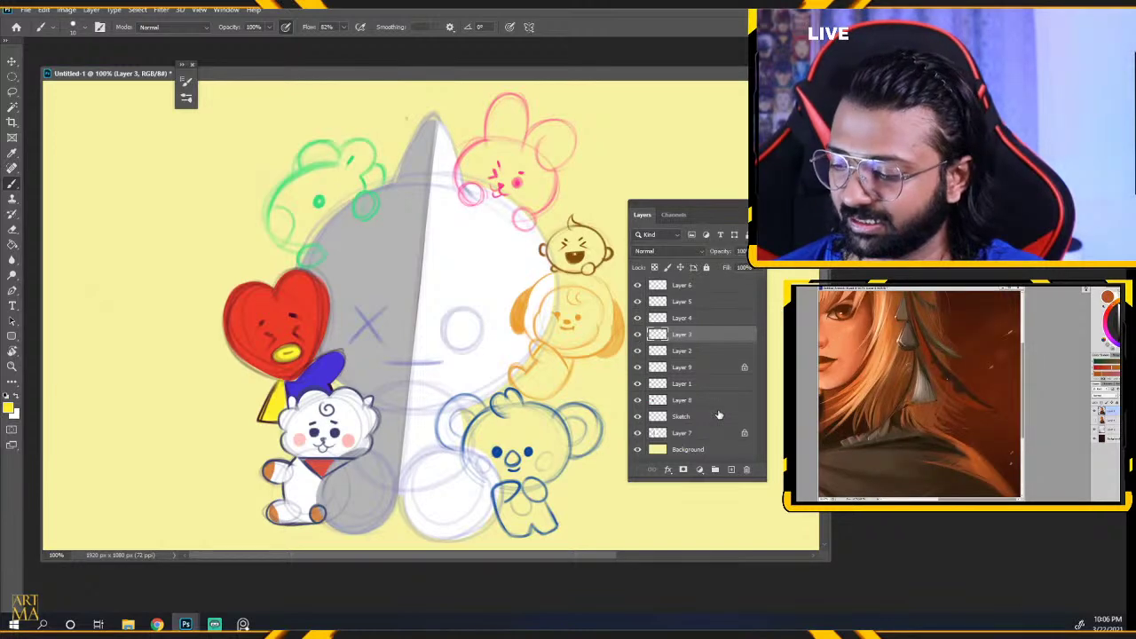
Add a new layer above Layer 2 and paint the green-sketched character's head and ear light sky blue.
left_click(707, 355)
left_click(732, 469)
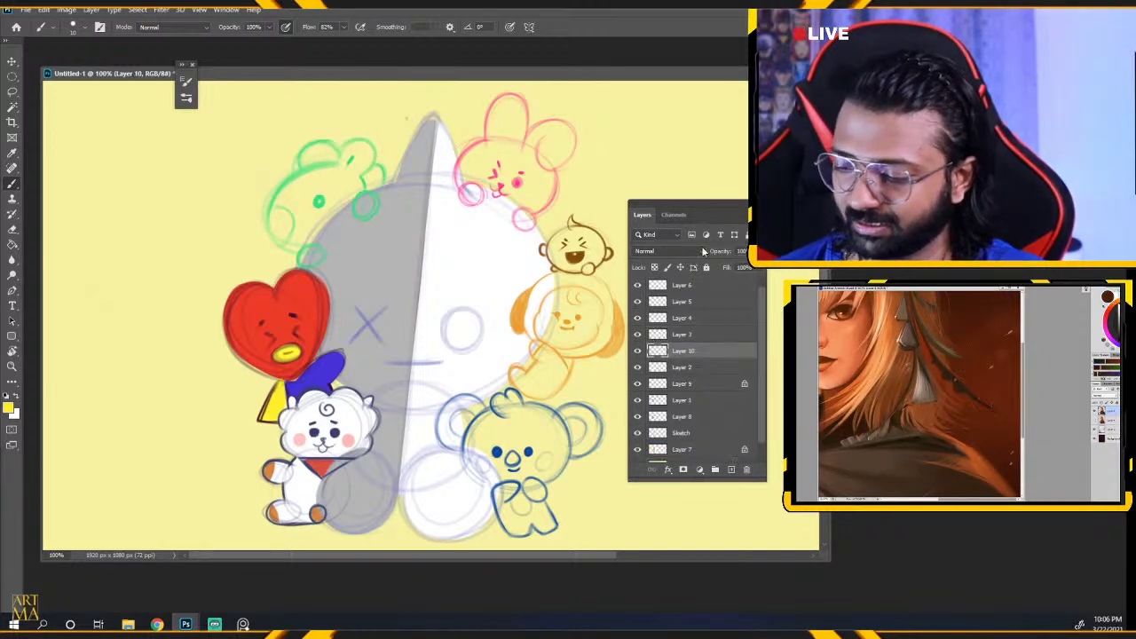
left_click(9, 410)
left_click(344, 383)
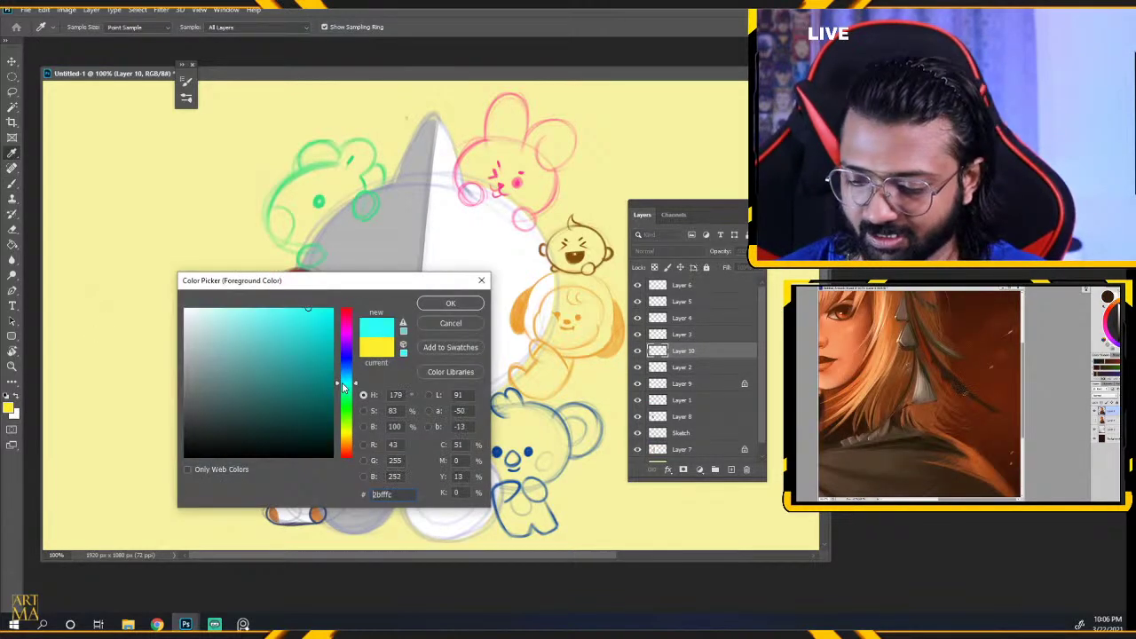
left_click_drag(342, 382, 341, 381)
left_click(240, 308)
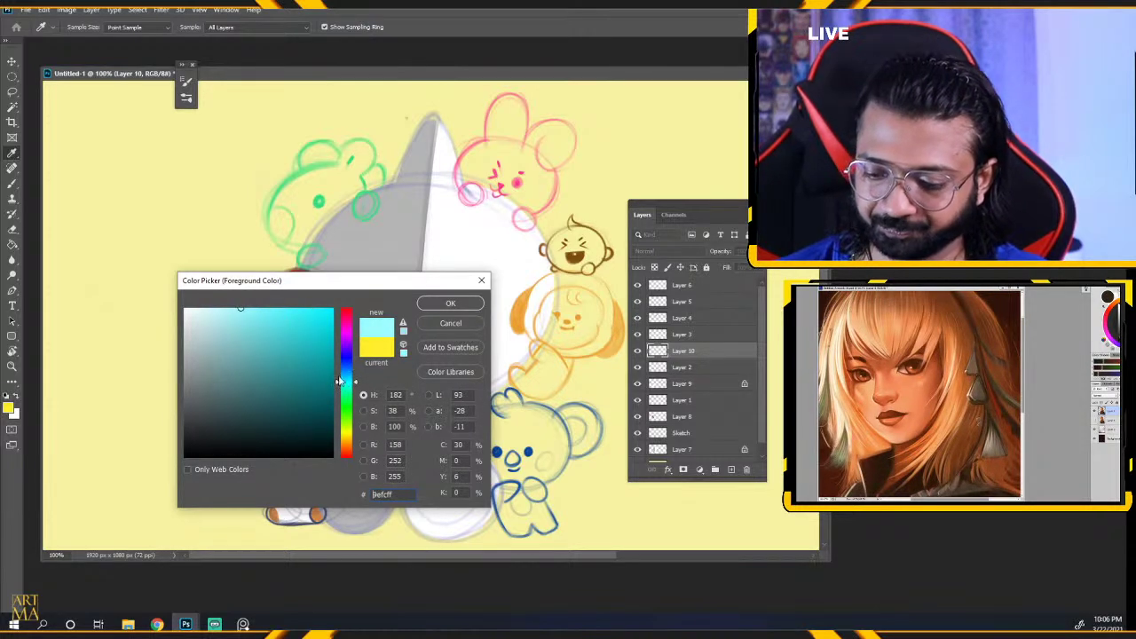
left_click(346, 378)
left_click(446, 305)
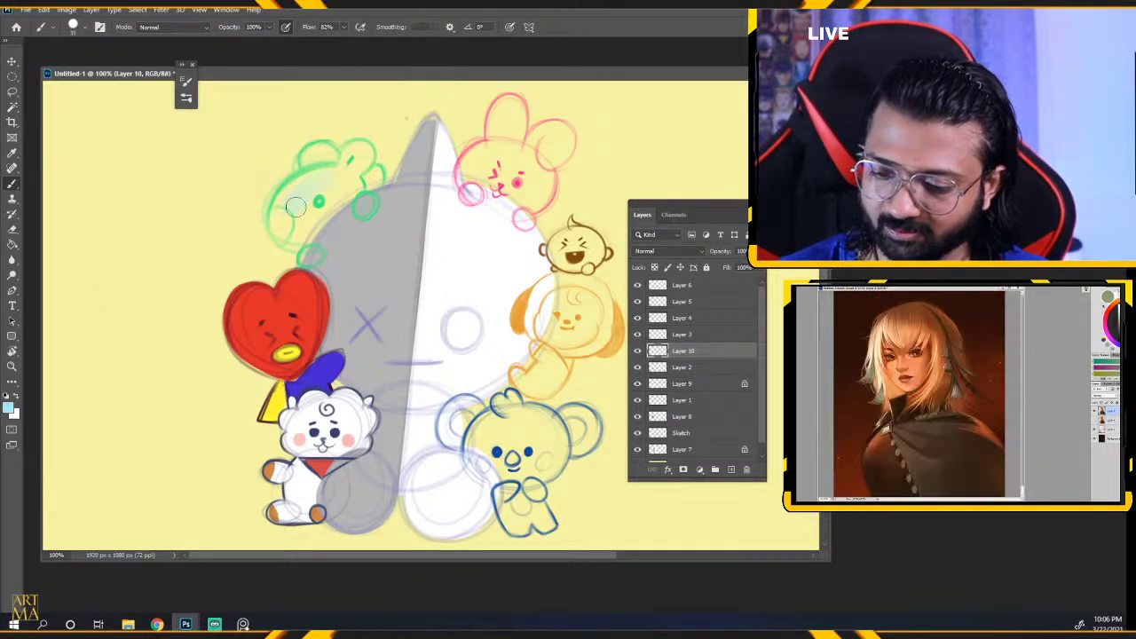
mouse_move(281, 195)
left_mouse_down()
mouse_move(293, 213)
mouse_move(333, 181)
left_mouse_up()
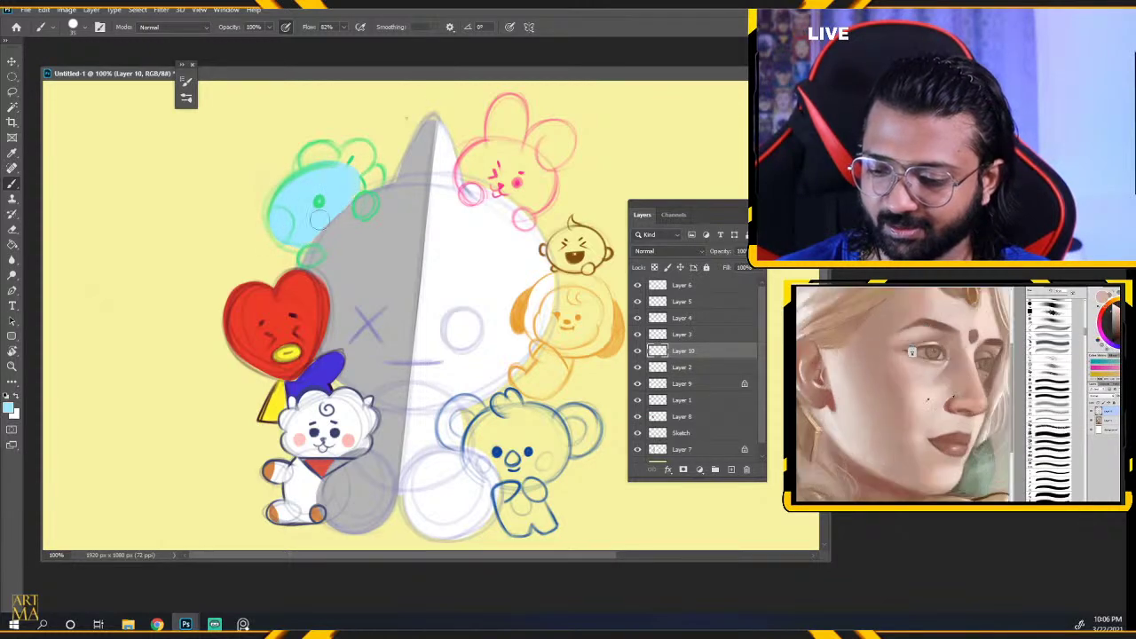
left_click_drag(350, 153, 346, 165)
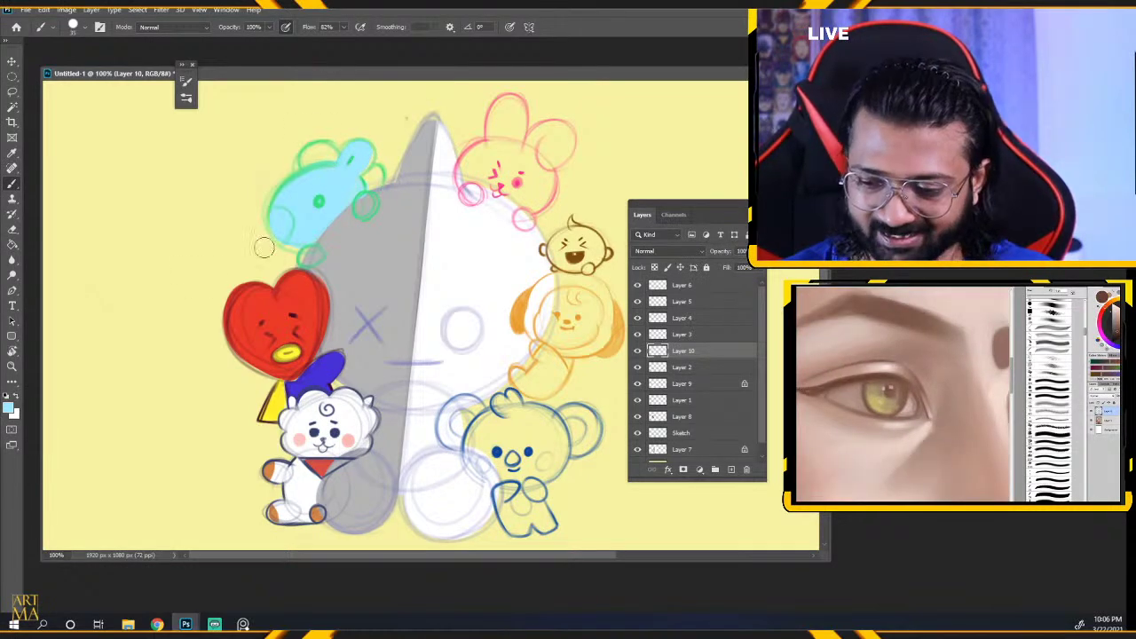
Set the foreground colour to light pink #ff90e9 and fill the round muzzle of the blue character.
left_click(9, 407)
mouse_move(345, 318)
left_mouse_down()
mouse_move(346, 342)
mouse_move(346, 327)
left_mouse_up()
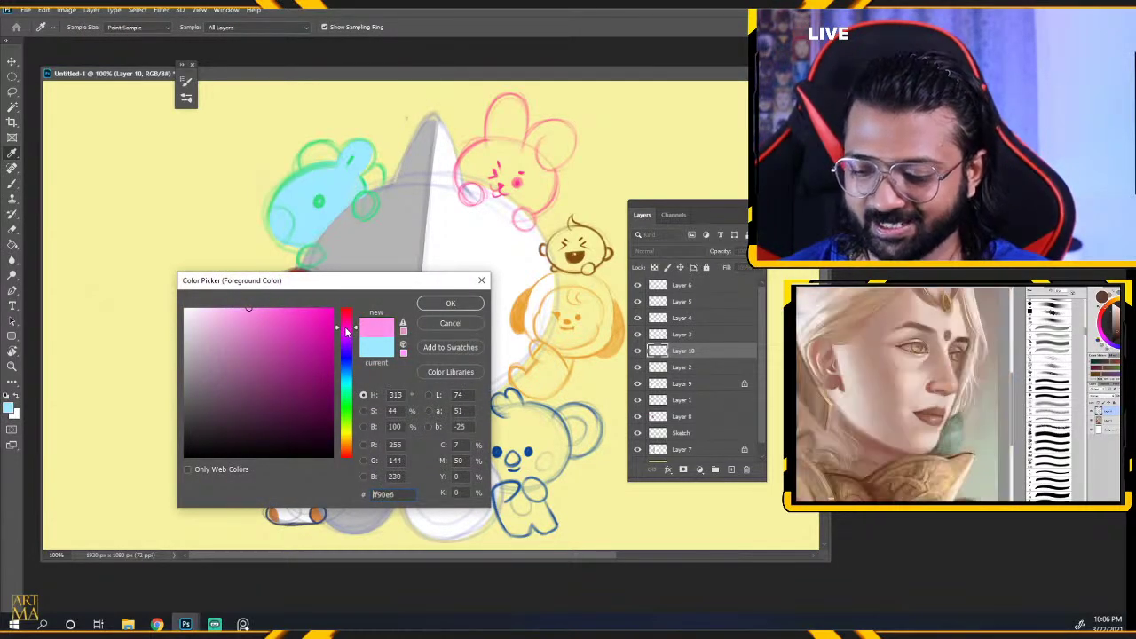
left_click(451, 304)
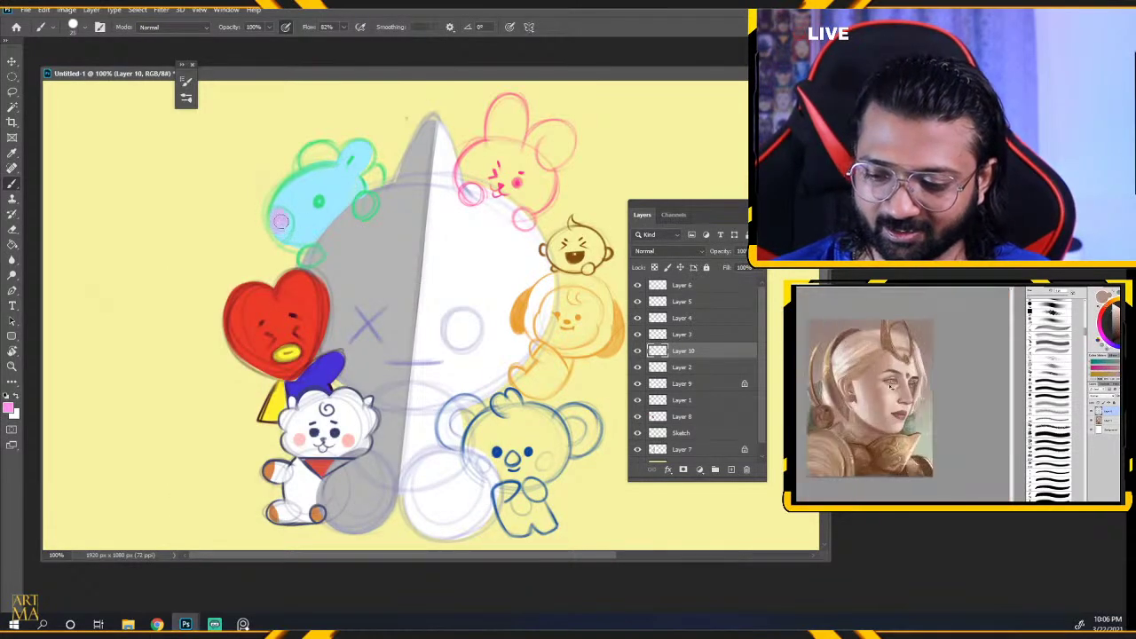
left_click_drag(279, 217, 287, 233)
Set the foreground colour to purple #7c45c0 and paint the blue character's rounded top tuft, redoing the uneven strokes.
left_click(8, 408)
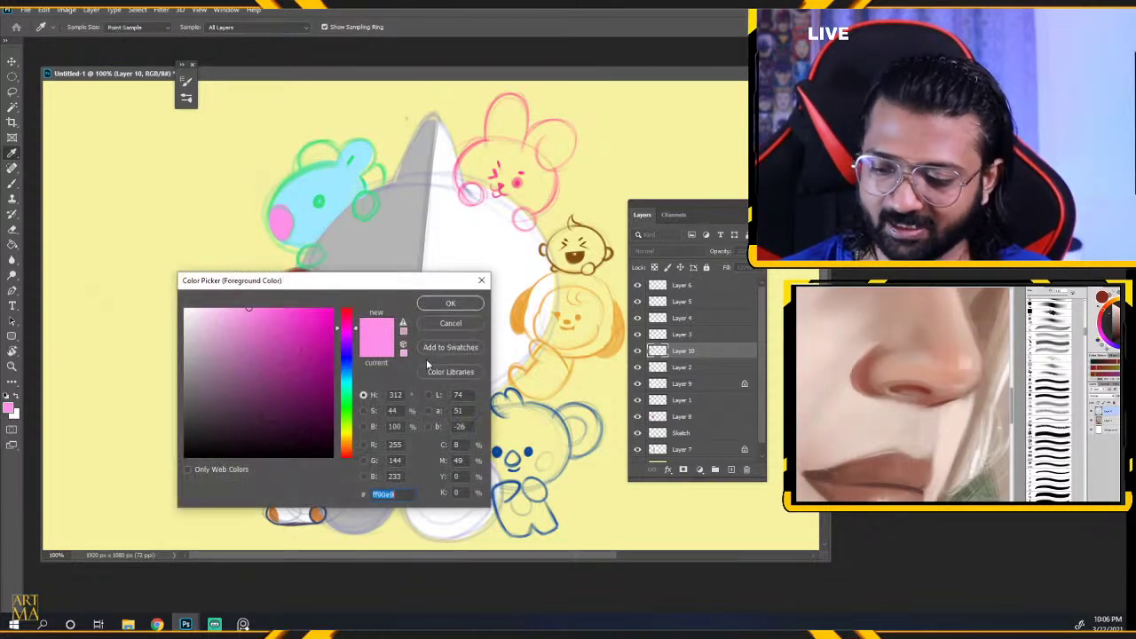
left_click(317, 372)
left_click_drag(347, 362, 346, 347)
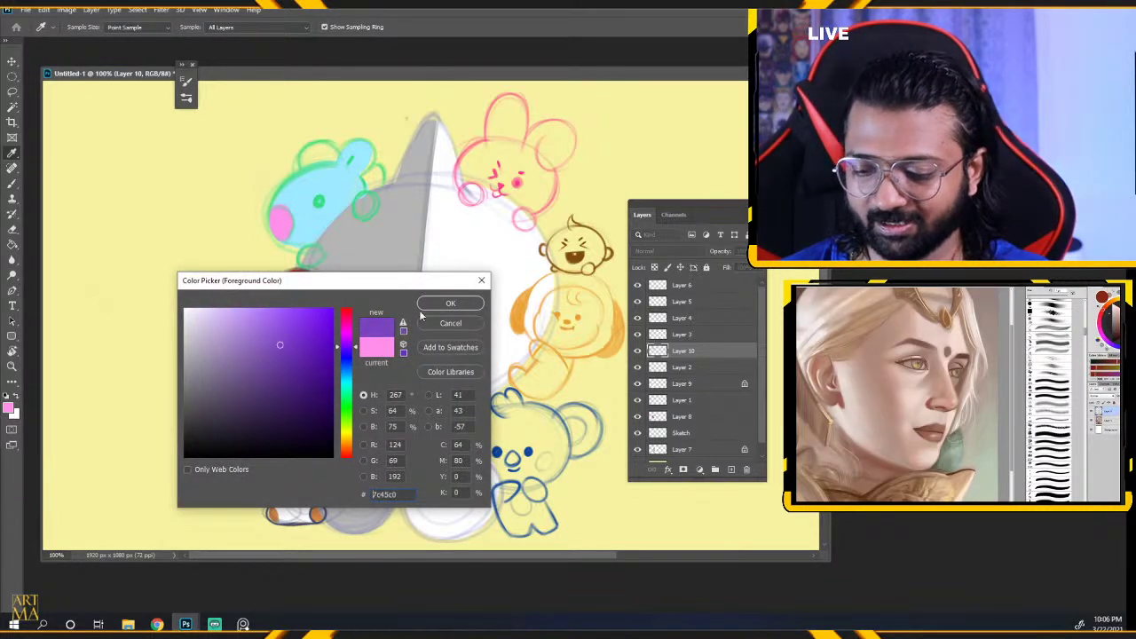
left_click(450, 303)
left_click_drag(305, 158, 318, 153)
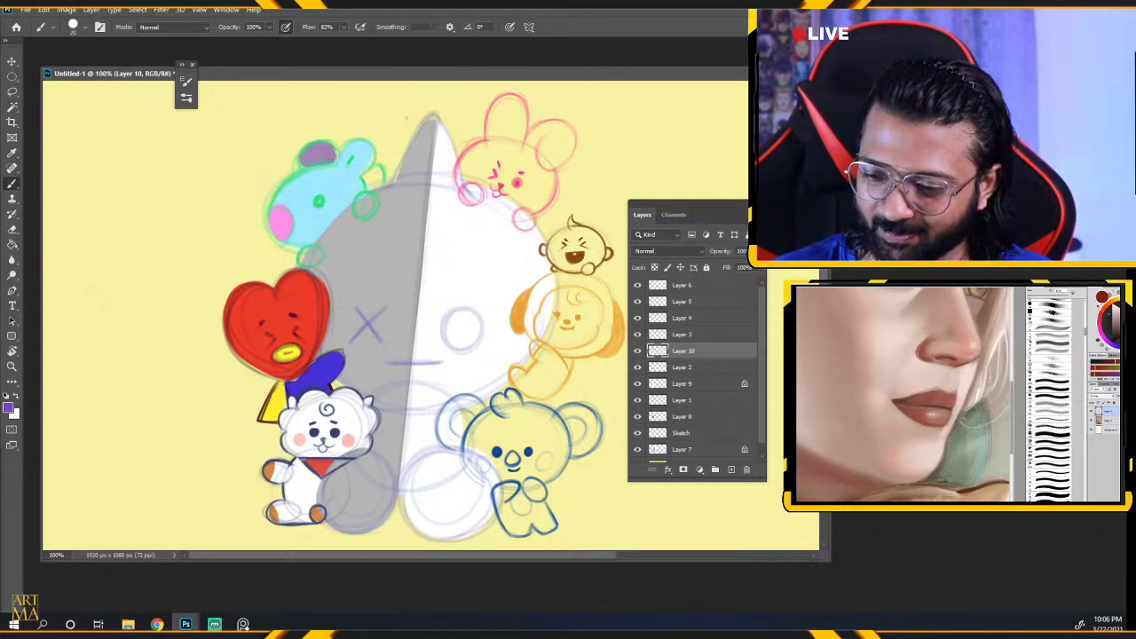
left_click_drag(327, 151, 335, 163)
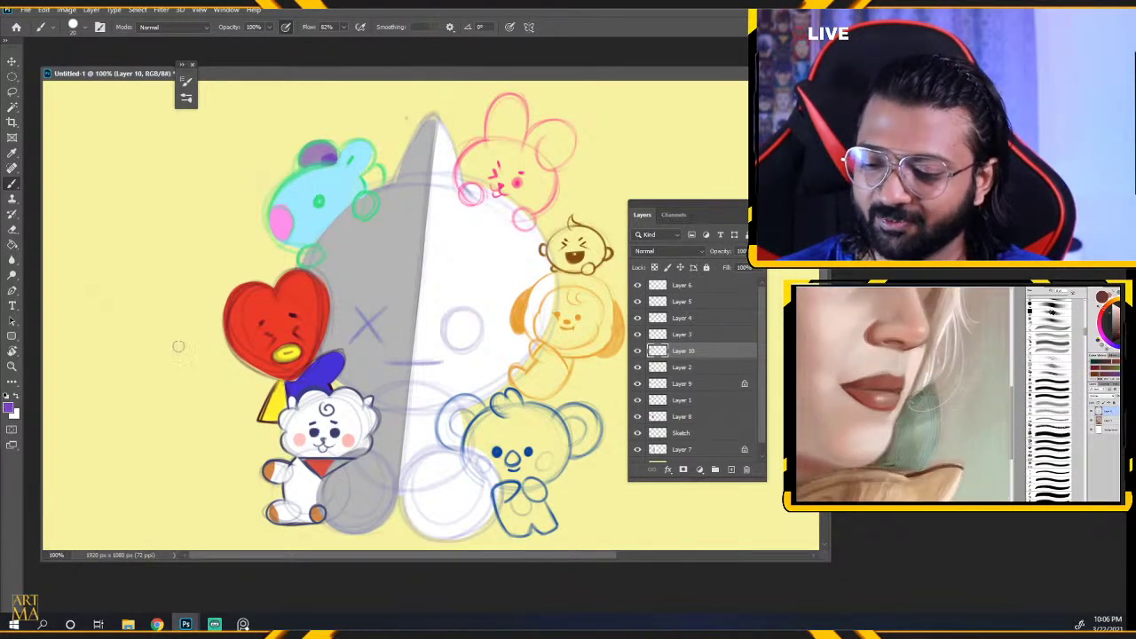
key("ctrl+z")
key("ctrl+z")
left_click_drag(325, 150, 302, 162)
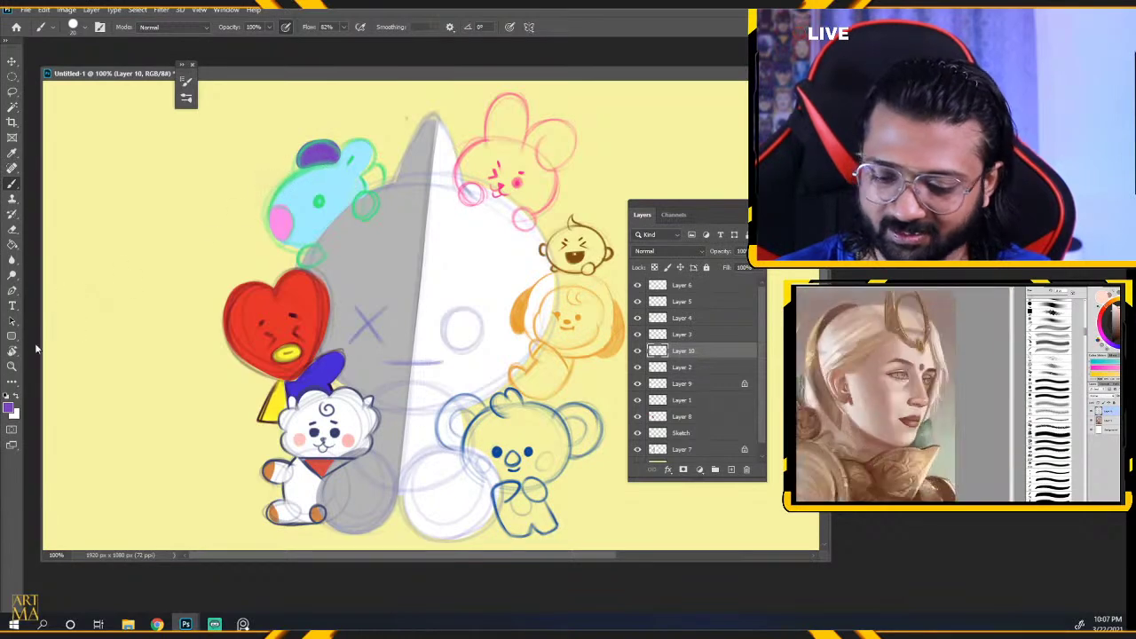
Change the foreground colour to a slightly lighter purple and fill the small tuft behind the blue character's ear.
left_click(9, 407)
left_click_drag(277, 334, 271, 328)
left_click(450, 302)
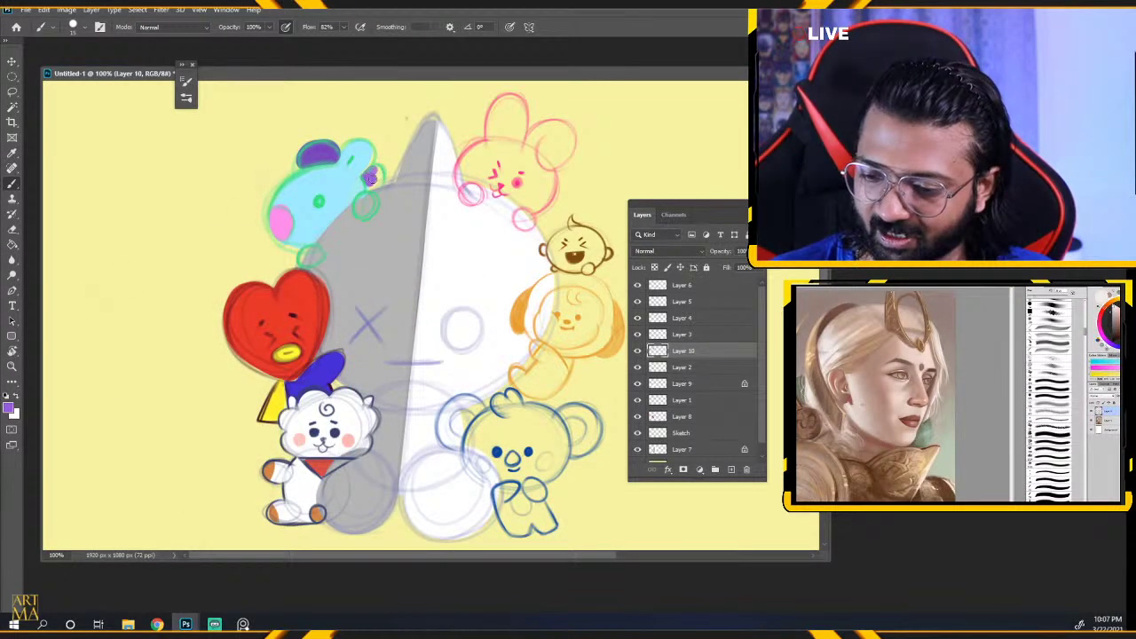
left_click_drag(371, 177, 377, 180)
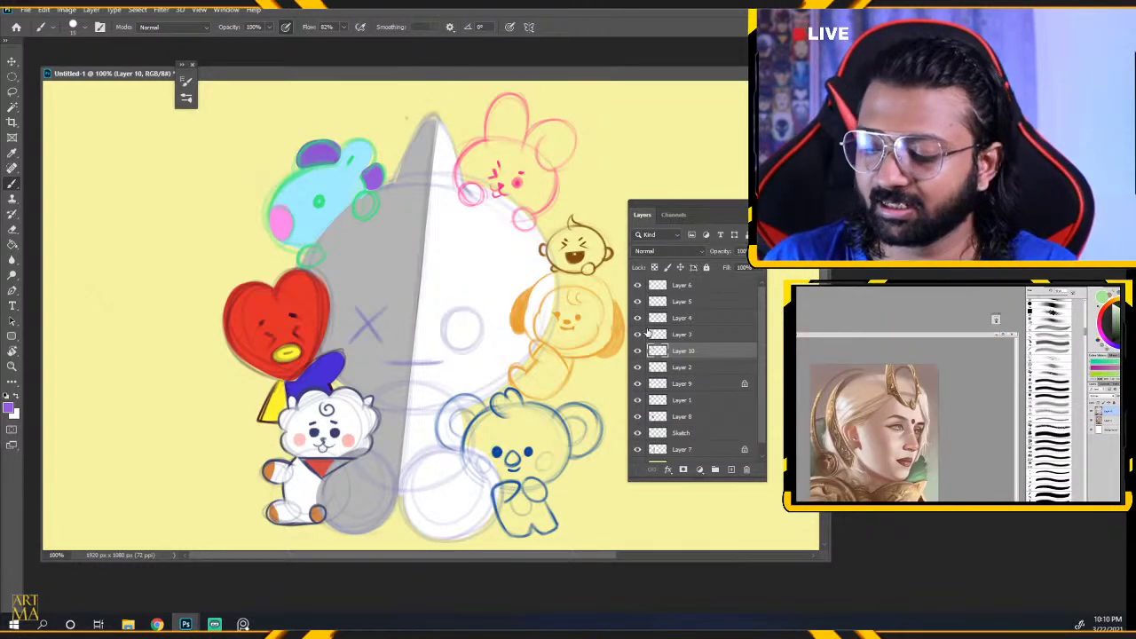
left_click(637, 352)
left_click(636, 351)
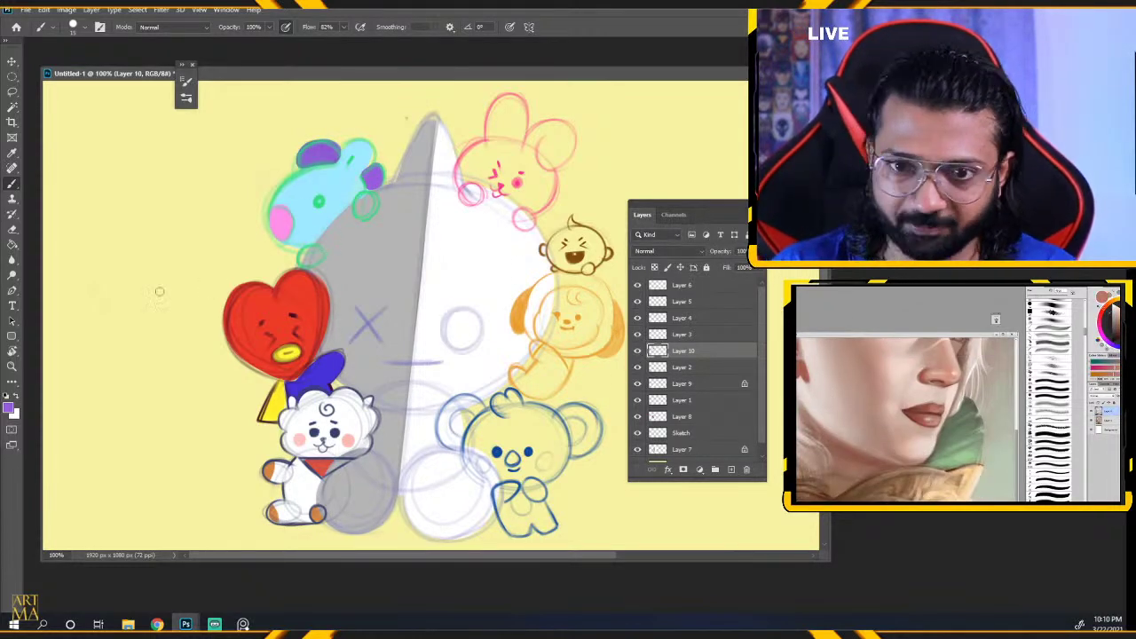
Change the foreground colour to a light pinkish violet and fill the blue character's two round hooves.
left_click(9, 407)
left_click_drag(337, 346, 337, 334)
left_click(233, 315)
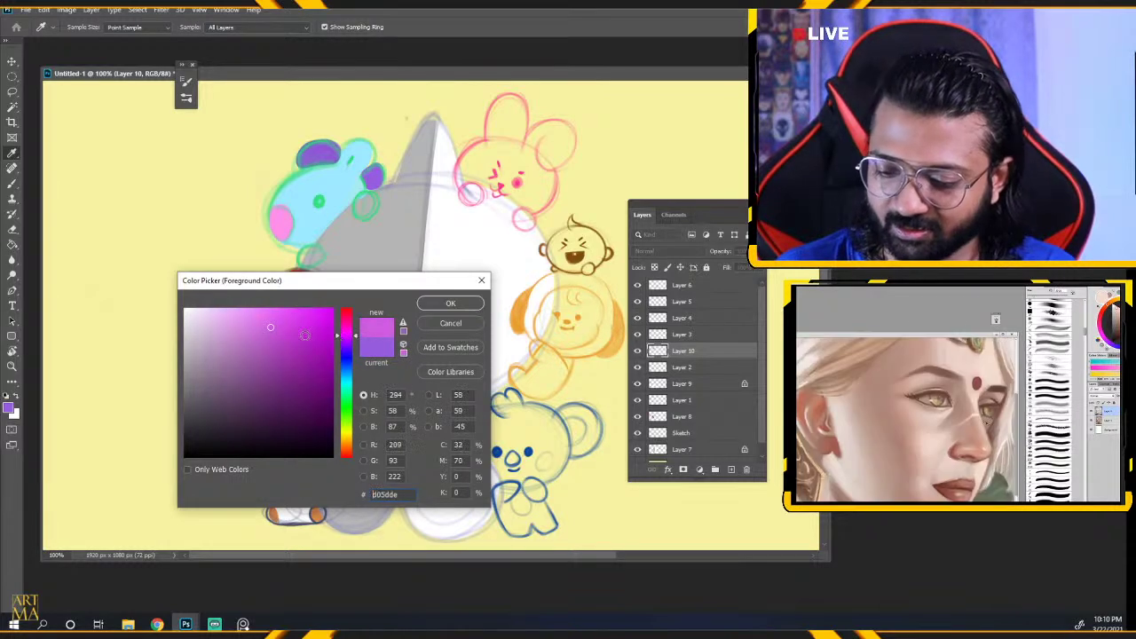
left_click(440, 303)
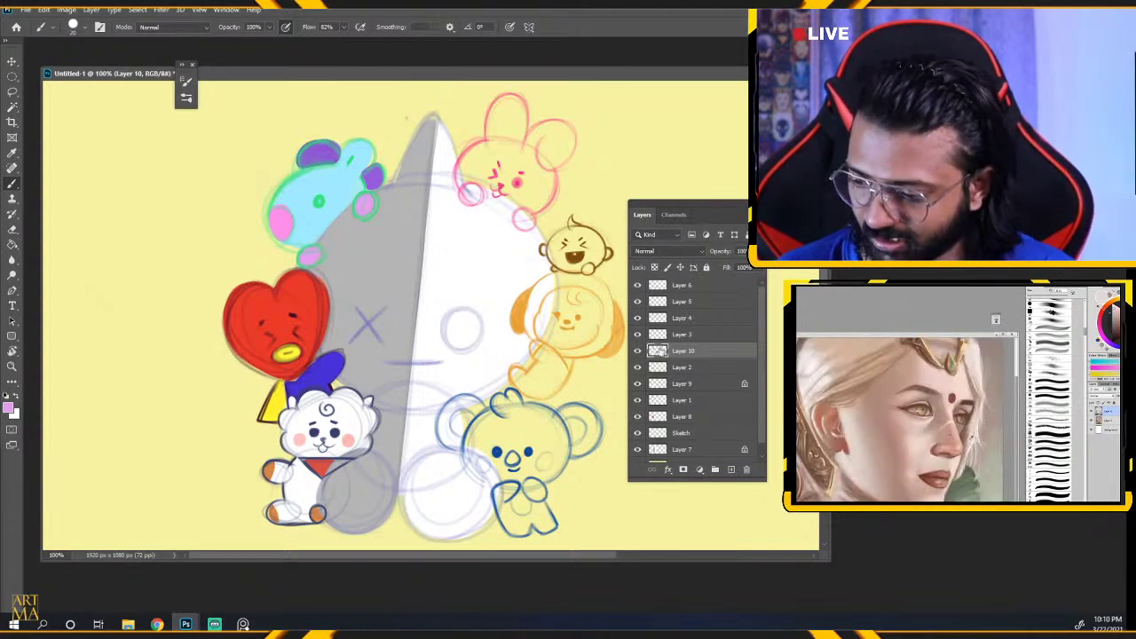
Add a new layer directly beneath Layer 4 for the pink-sketched bunny's base colours.
left_click(680, 334)
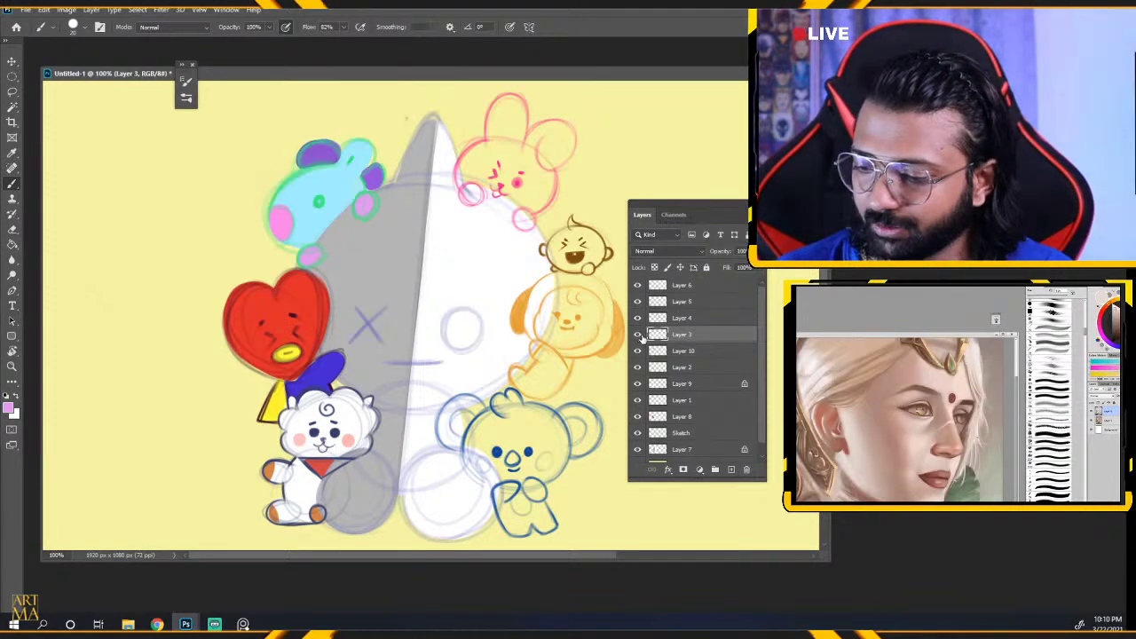
left_click(661, 318)
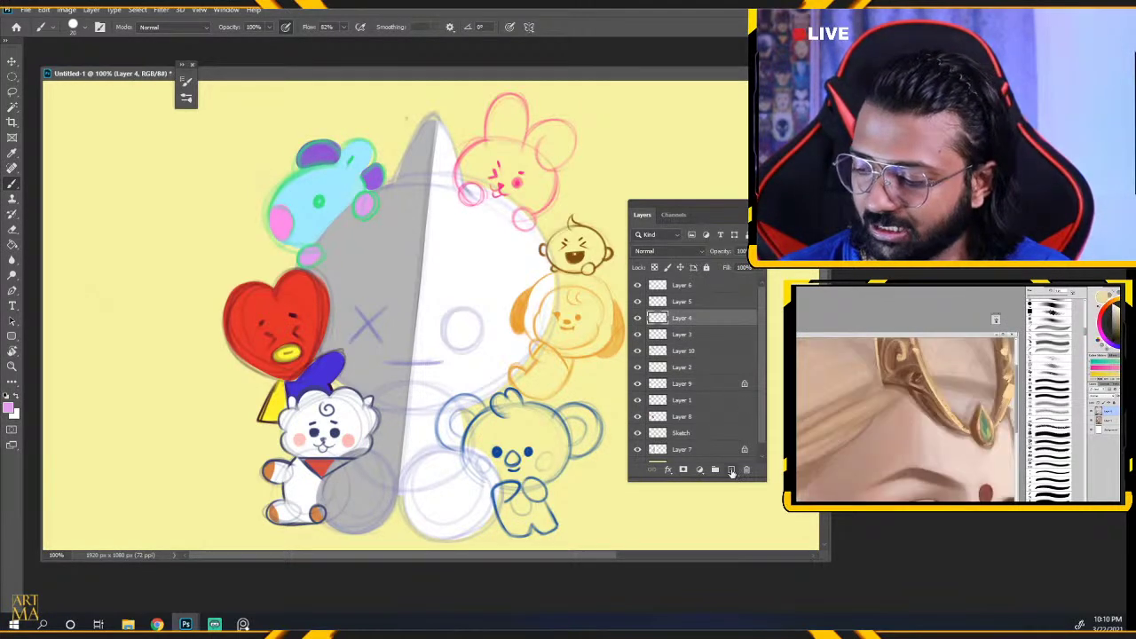
left_click_drag(700, 318, 684, 342)
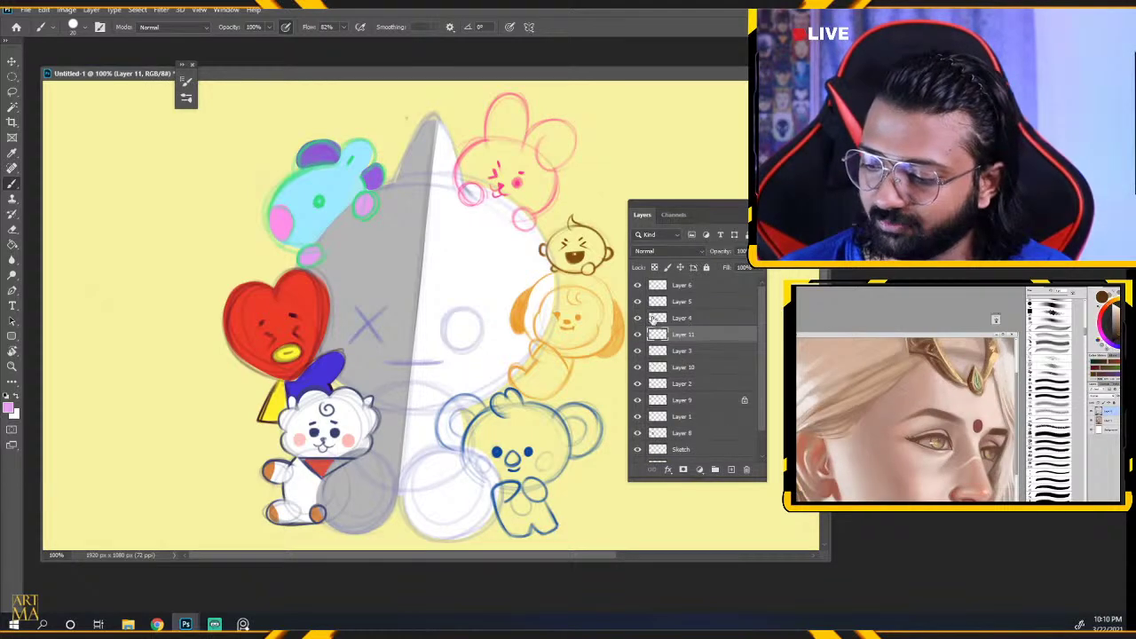
Set the foreground colour to light pink #ff9de7.
left_click(10, 408)
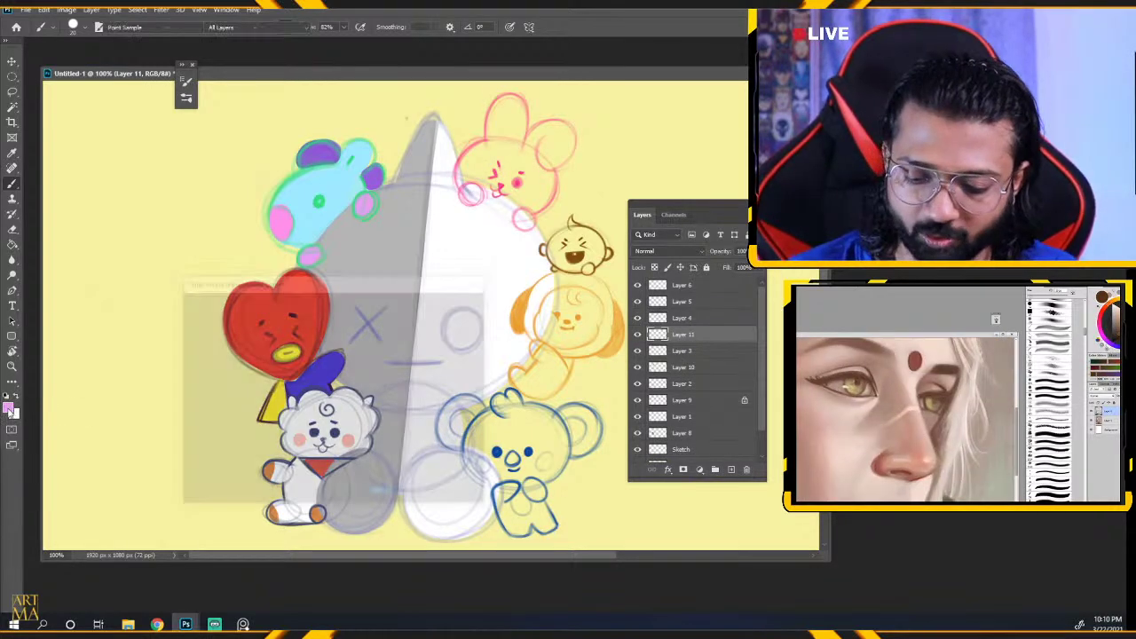
left_click(260, 309)
left_click_drag(348, 336, 348, 327)
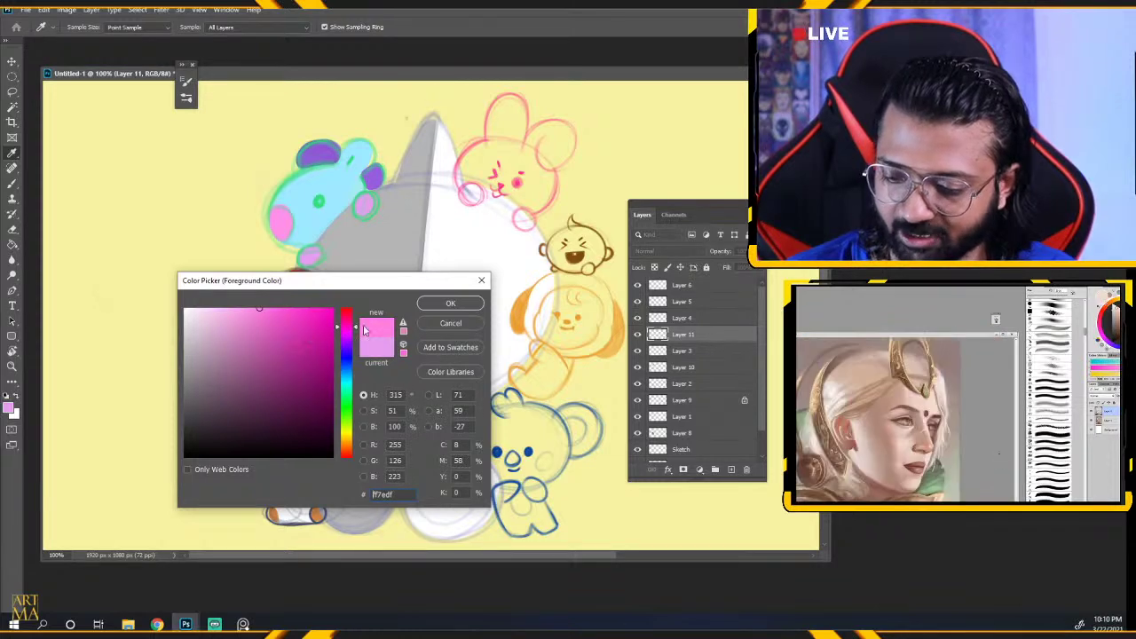
left_click(450, 305)
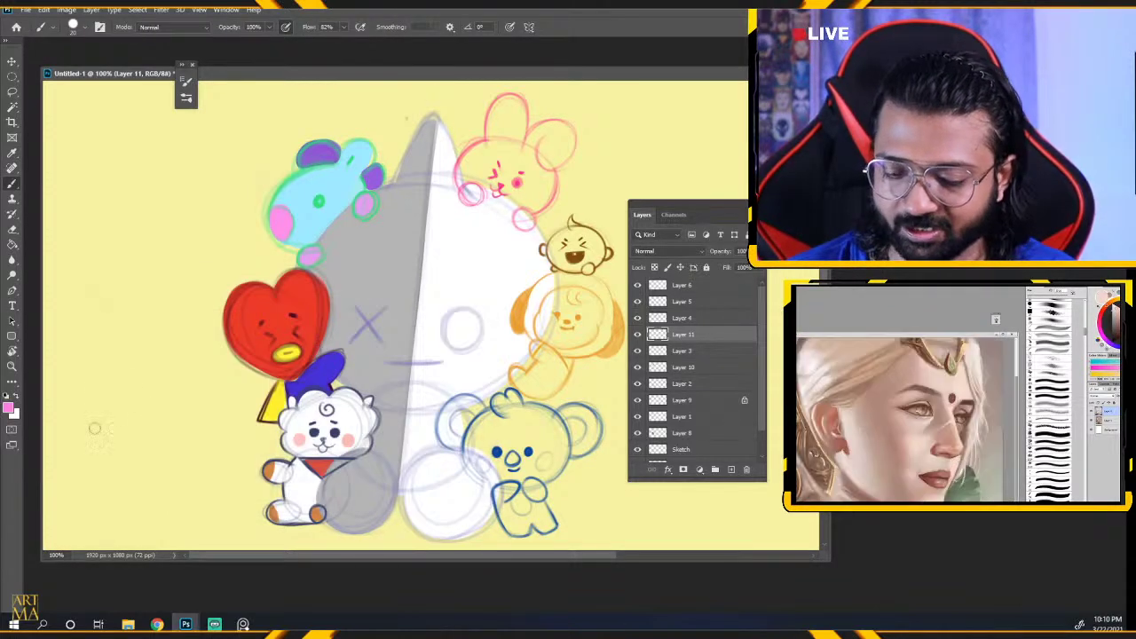
left_click(9, 410)
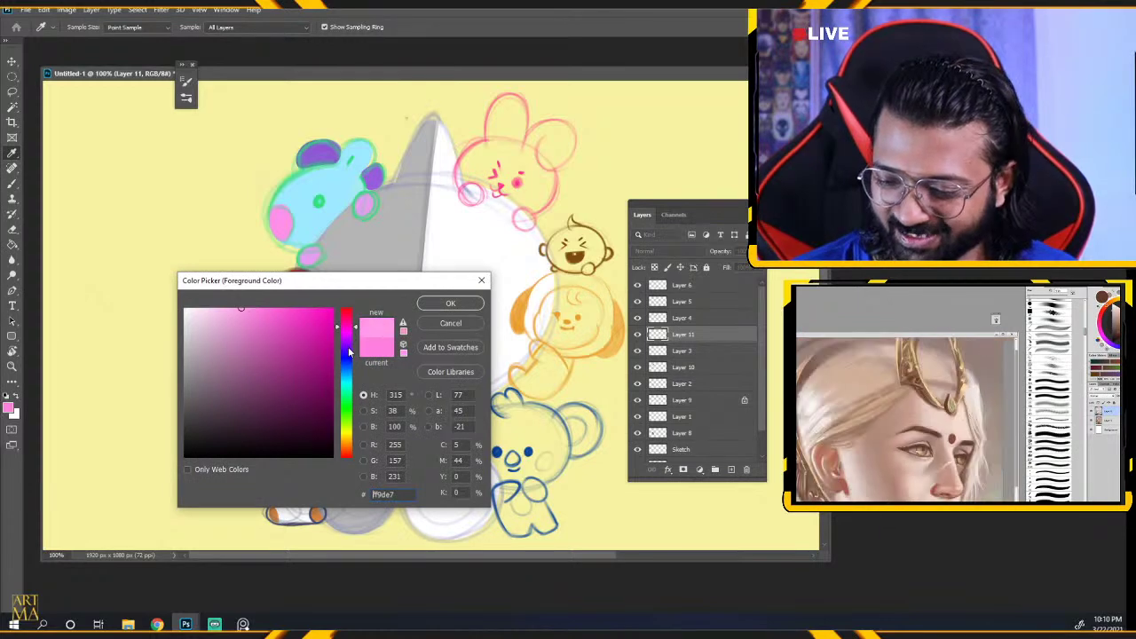
left_click(450, 303)
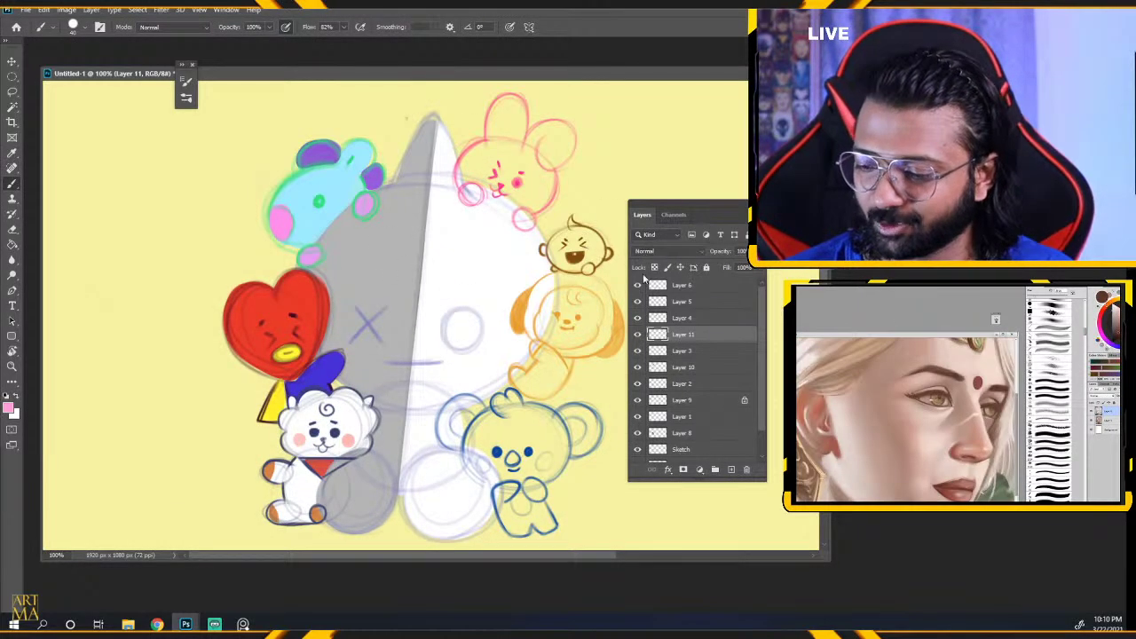
Paint the bunny's head, both ears and round paws light pink on Layer 11.
left_click(638, 318)
left_click(637, 318)
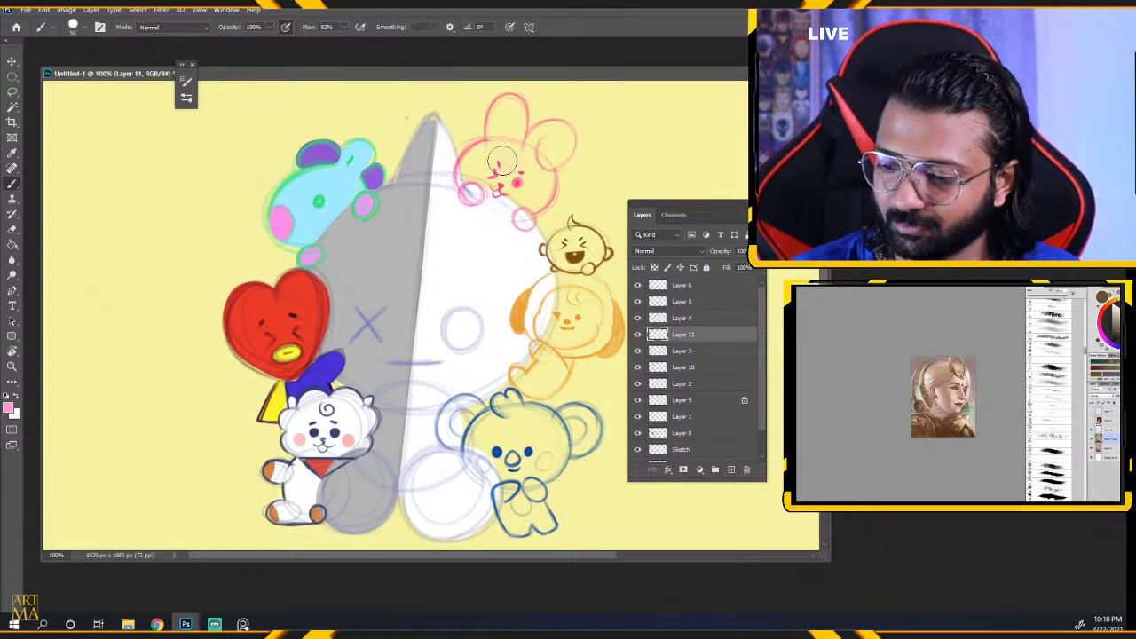
mouse_move(501, 162)
left_mouse_down()
mouse_move(478, 186)
mouse_move(504, 157)
mouse_move(528, 185)
mouse_move(506, 163)
mouse_move(507, 199)
mouse_move(539, 182)
mouse_move(525, 169)
mouse_move(514, 199)
mouse_move(547, 137)
mouse_move(509, 127)
mouse_move(472, 192)
left_mouse_up()
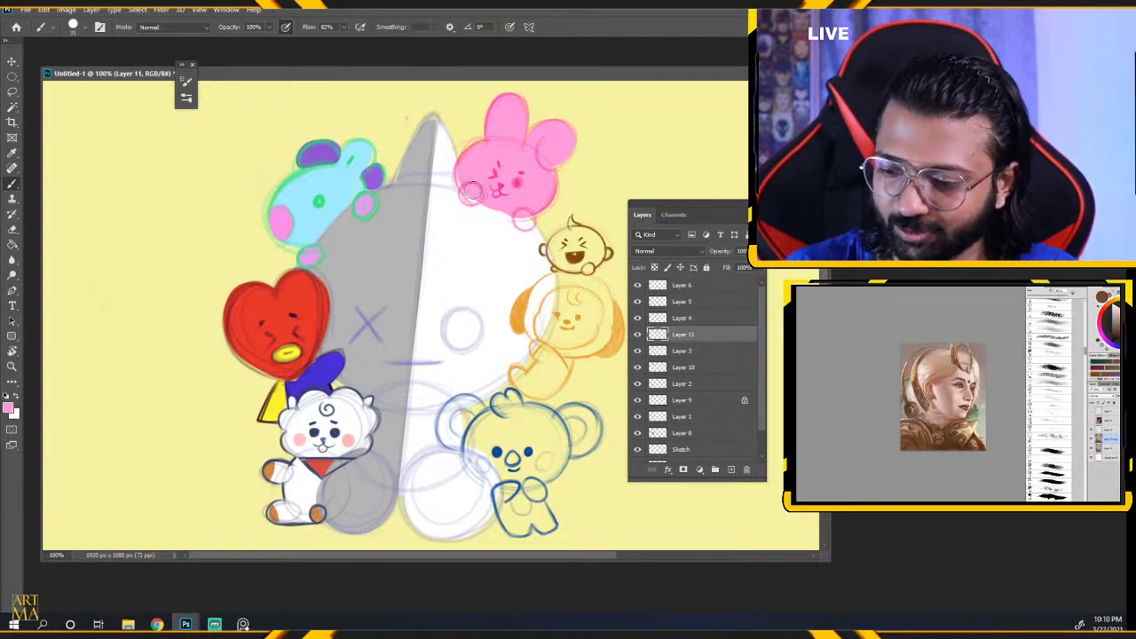
left_click_drag(521, 218, 526, 210)
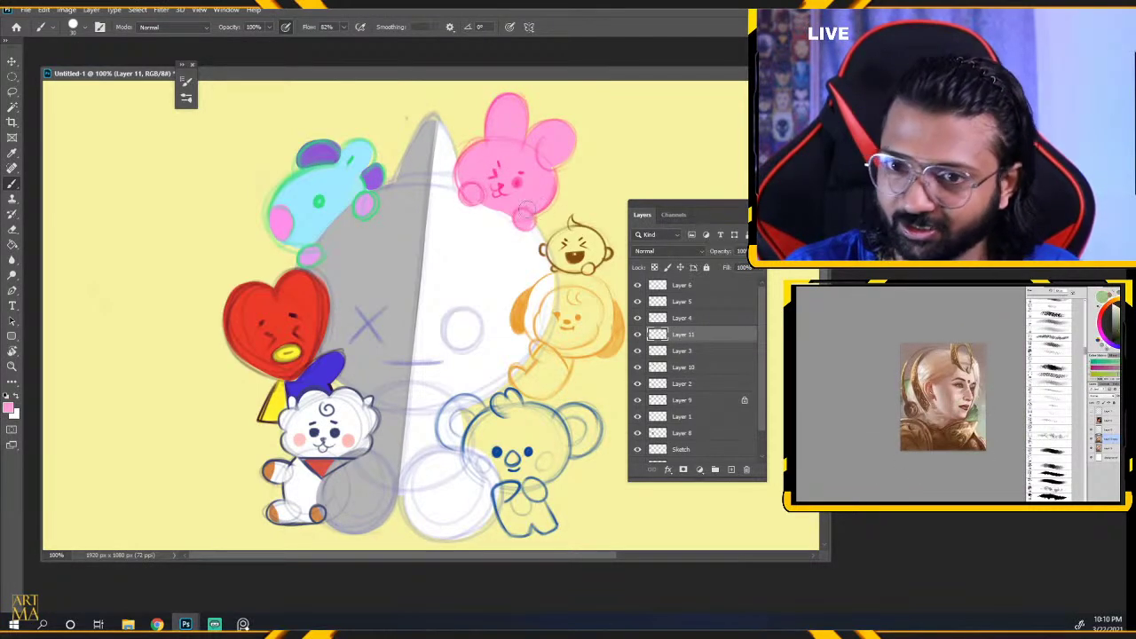
Set the foreground colour to pale yellow #fff79d and fill the bunny's upright inner ear and two paws.
left_click(9, 407)
left_click_drag(347, 322, 351, 437)
left_click(451, 303)
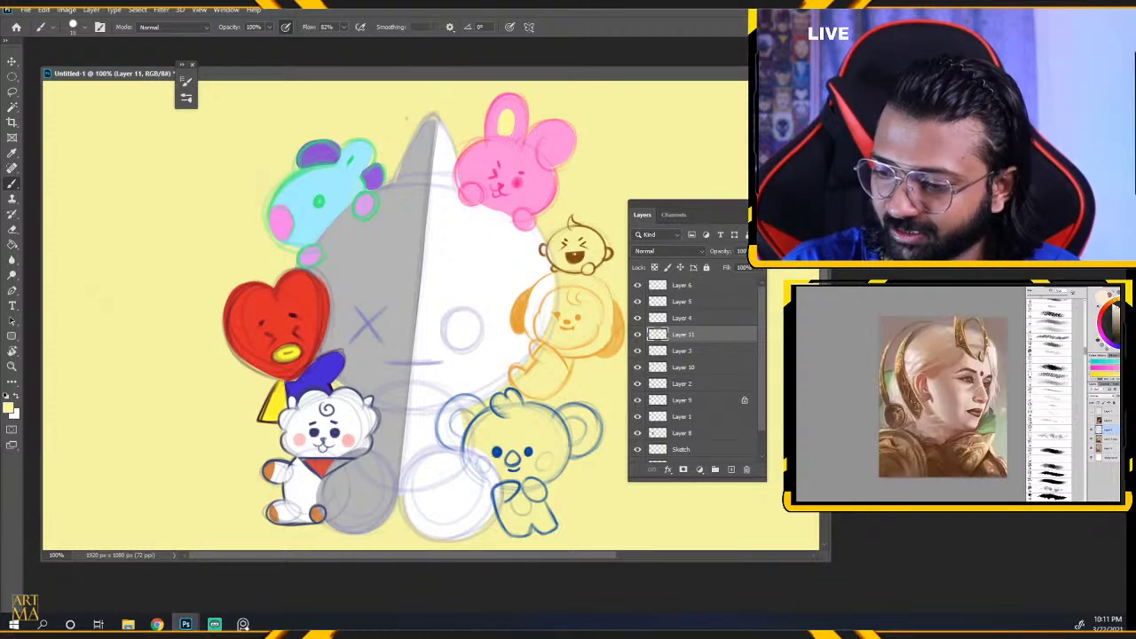
left_click_drag(474, 189, 473, 192)
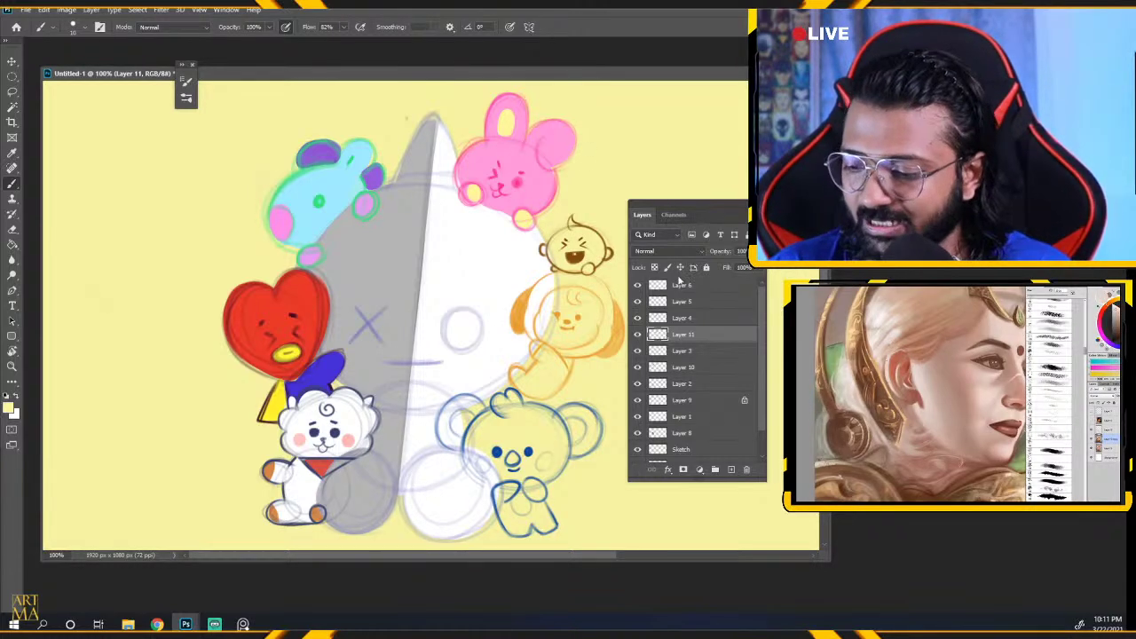
Set the foreground colour to golden yellow #ffe241 and return to the Brush tool.
left_click(8, 408)
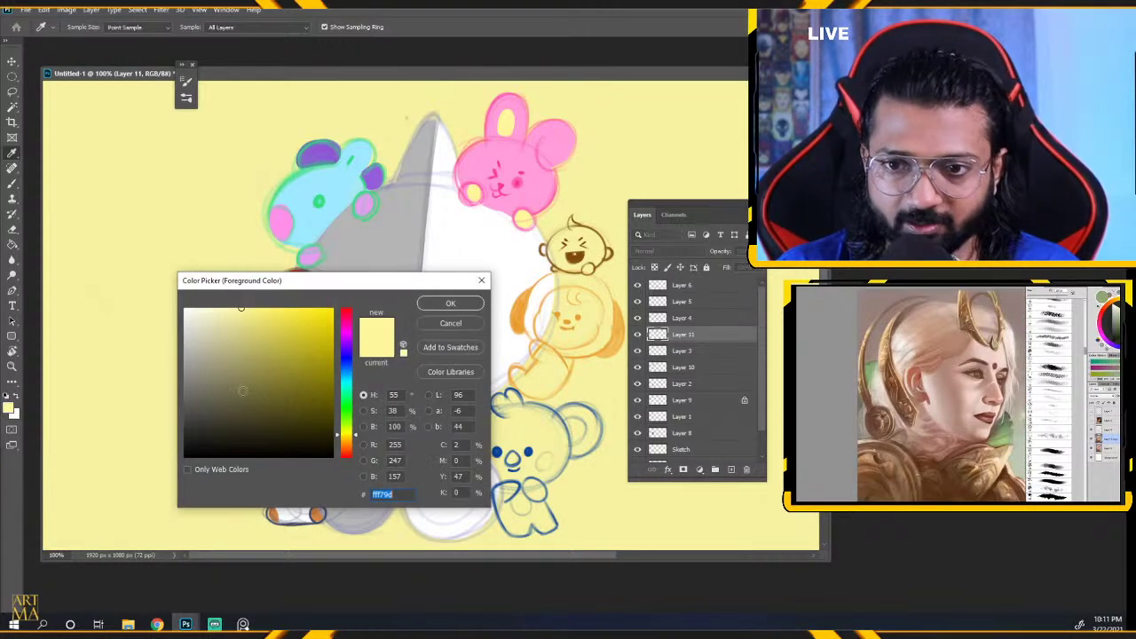
left_click(347, 437)
left_click_drag(314, 319, 297, 284)
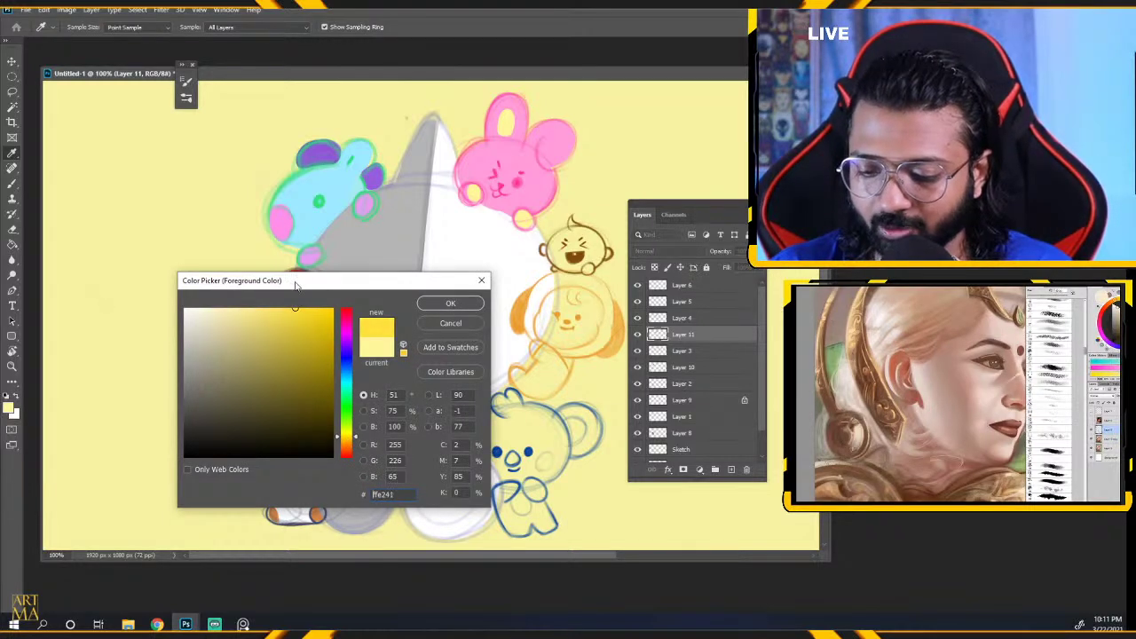
left_click(448, 305)
key("b")
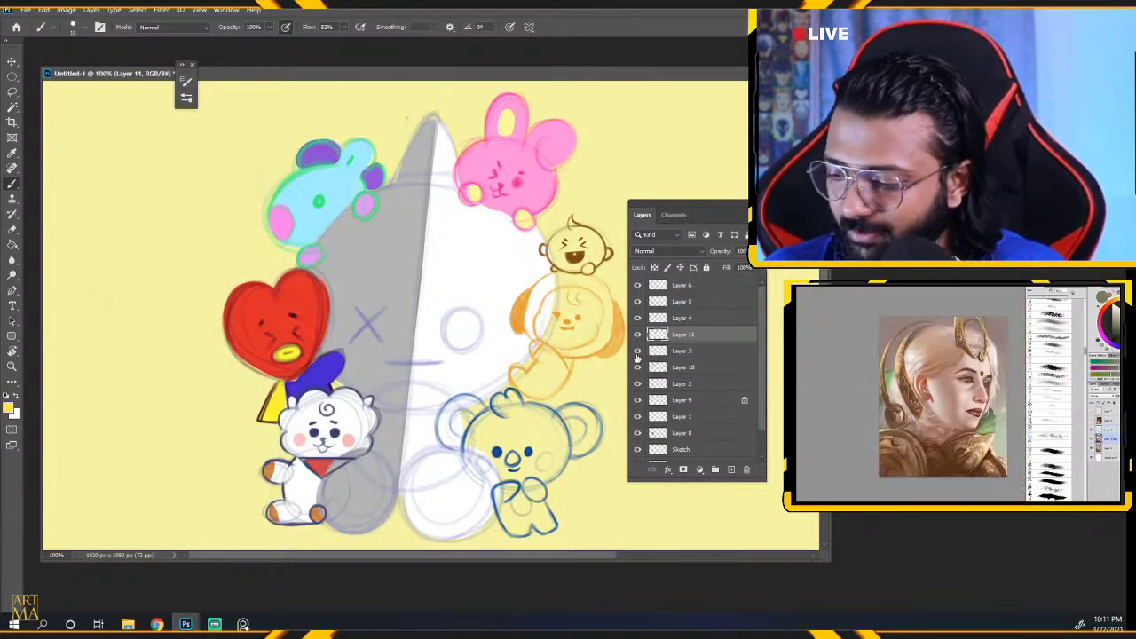
Add a new layer between Layer 5 and Layer 4 and paint the orange-sketched puppy's hood golden yellow.
left_click(637, 302)
left_click(638, 302)
left_click(667, 303)
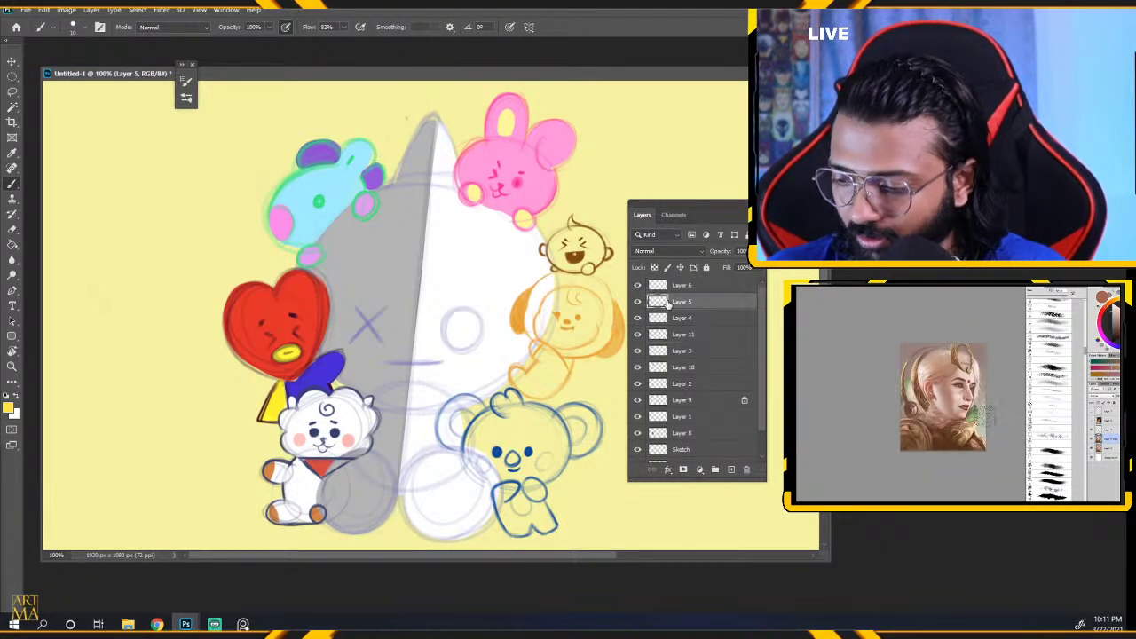
left_click(637, 302)
left_click(638, 303)
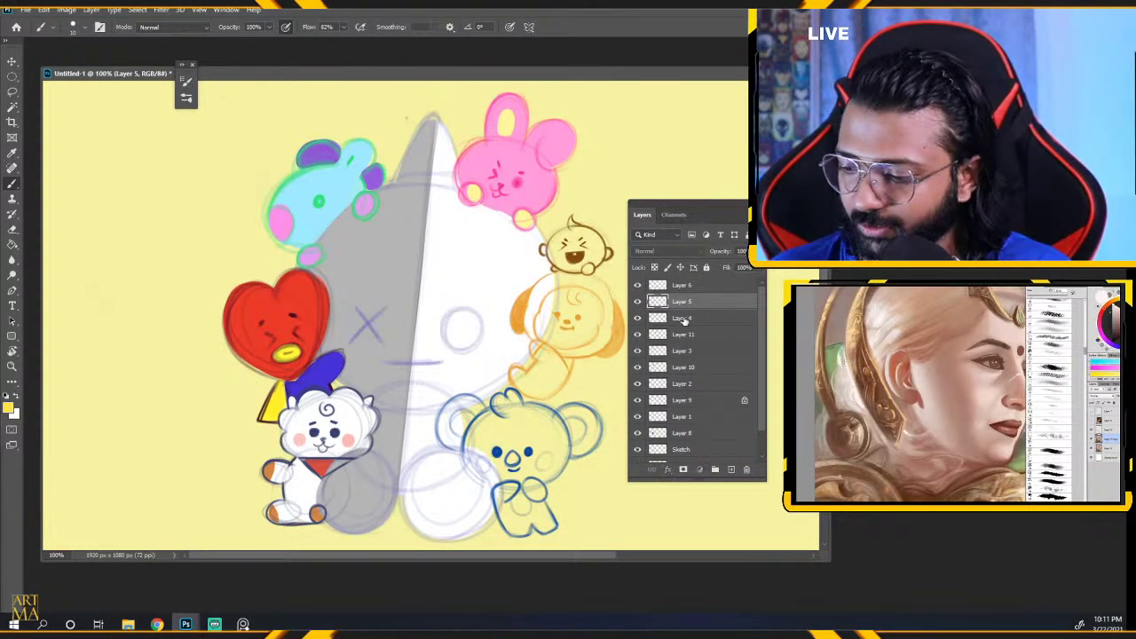
left_click(684, 319)
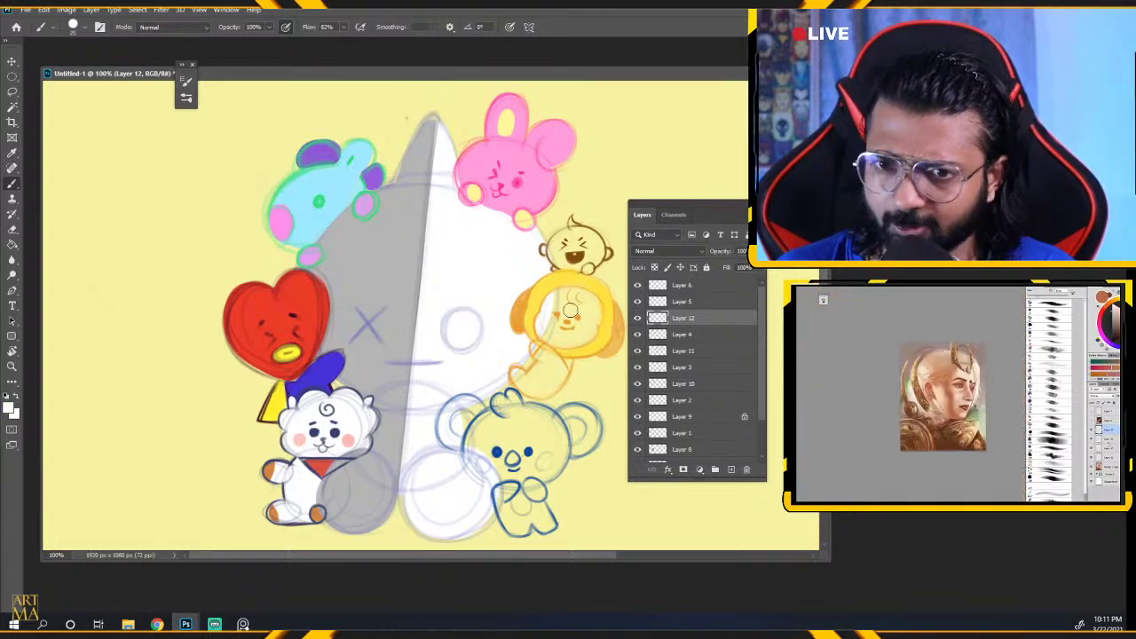
Fill the puppy's face white and its body golden yellow, resampling the face's white with a smaller brush.
mouse_move(574, 307)
left_mouse_down()
mouse_move(560, 321)
mouse_move(557, 302)
mouse_move(576, 296)
mouse_move(587, 315)
mouse_move(568, 320)
mouse_move(585, 328)
mouse_move(579, 315)
mouse_move(548, 338)
mouse_move(583, 326)
mouse_move(560, 335)
left_mouse_up()
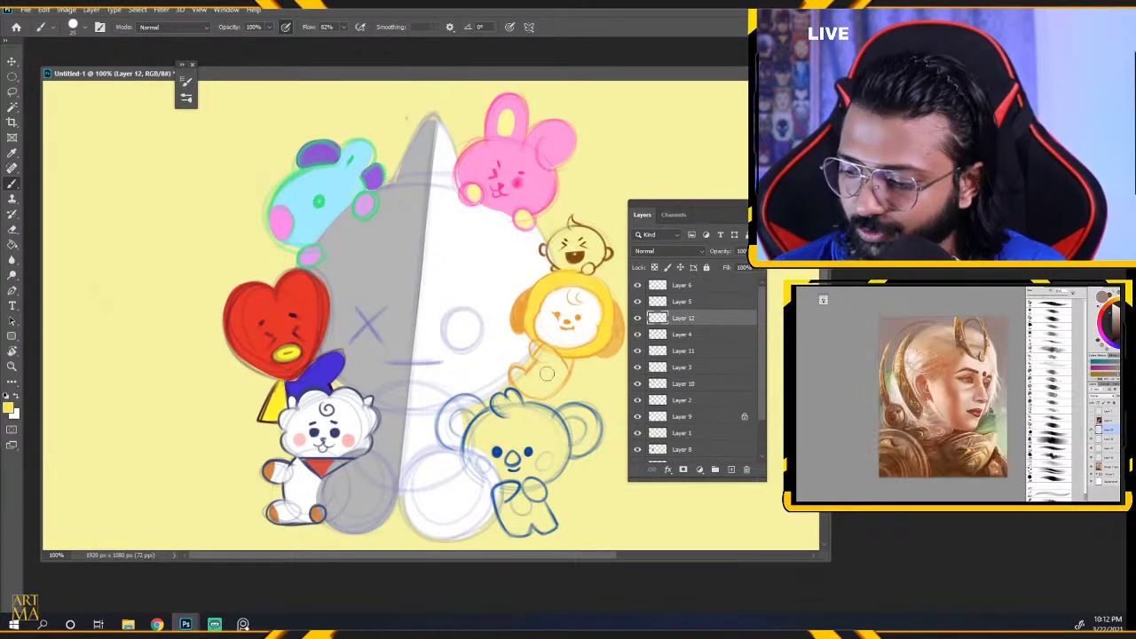
left_click(638, 318)
left_click(638, 317)
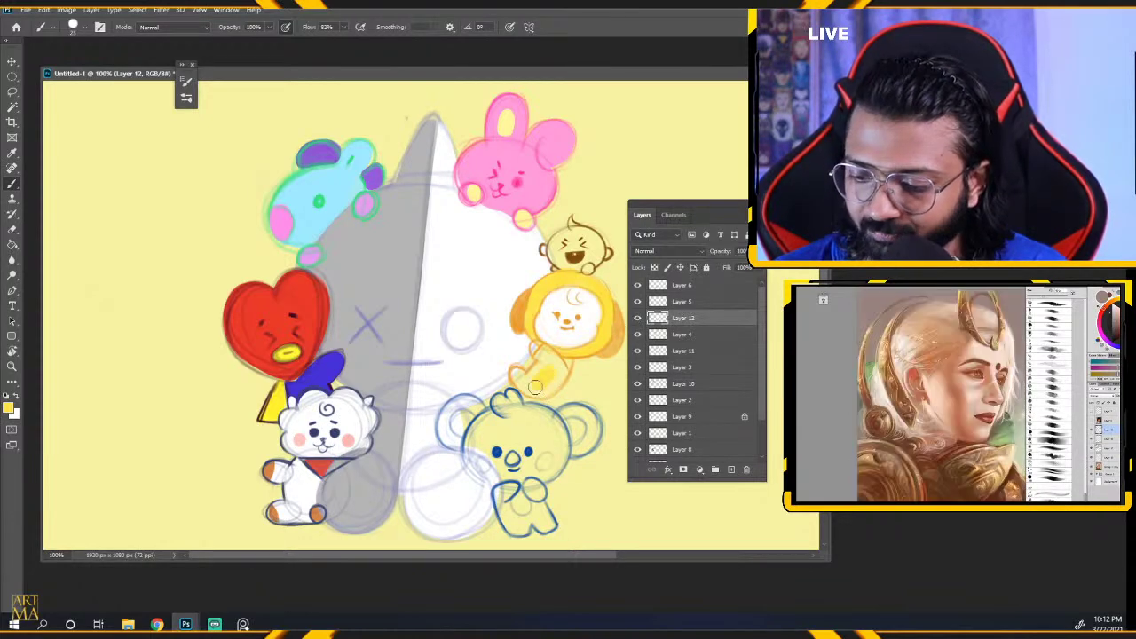
mouse_move(541, 372)
left_mouse_down()
mouse_move(550, 387)
mouse_move(526, 387)
mouse_move(544, 356)
mouse_move(565, 367)
left_mouse_up()
left_click(575, 327, "alt")
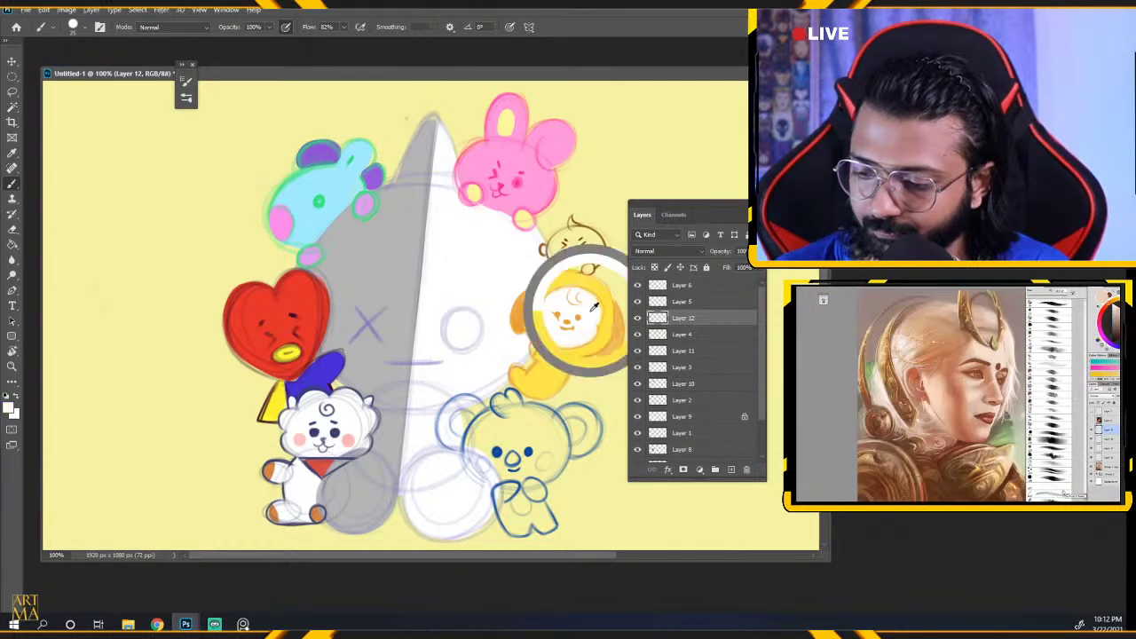
key("bracketleft")
key("bracketleft")
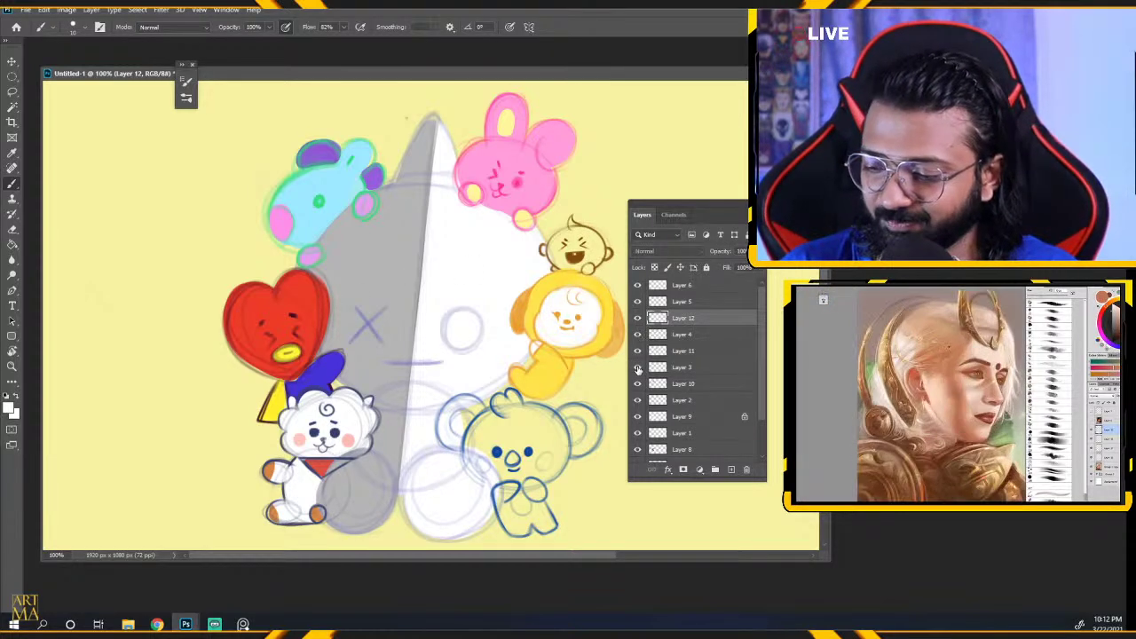
Set the foreground colour to brown #93460e.
left_click(10, 408)
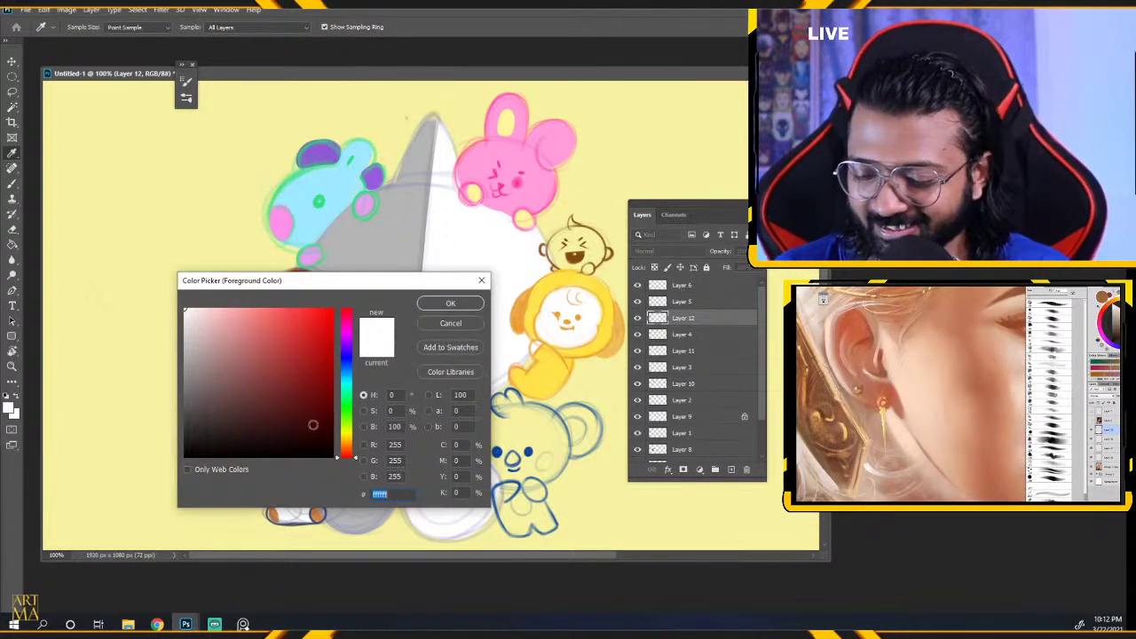
left_click(331, 367)
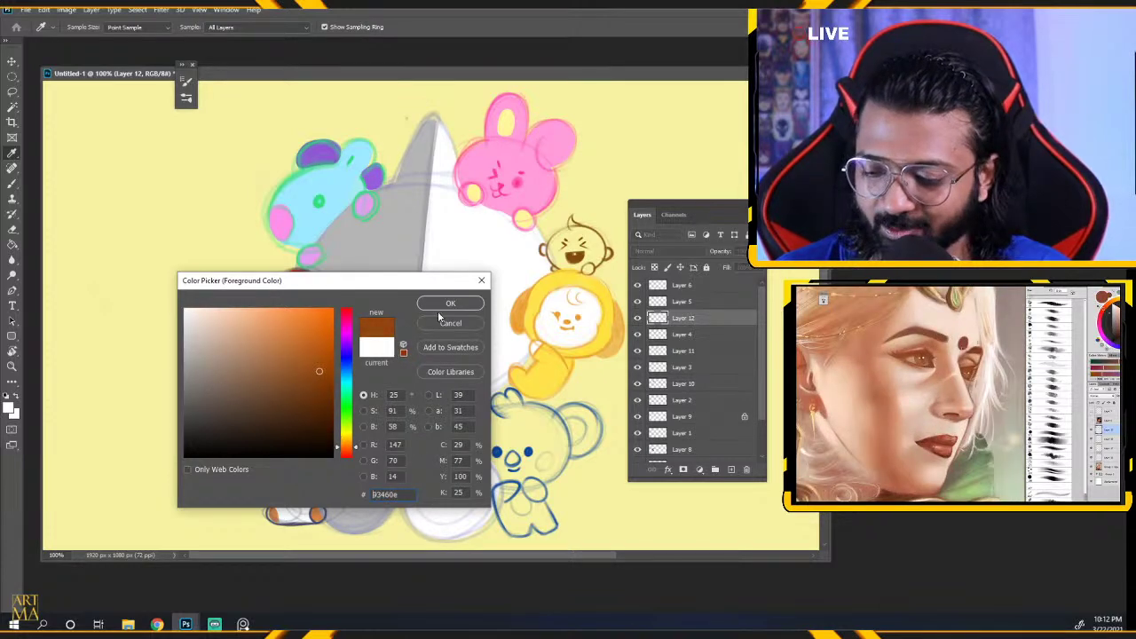
left_click(450, 303)
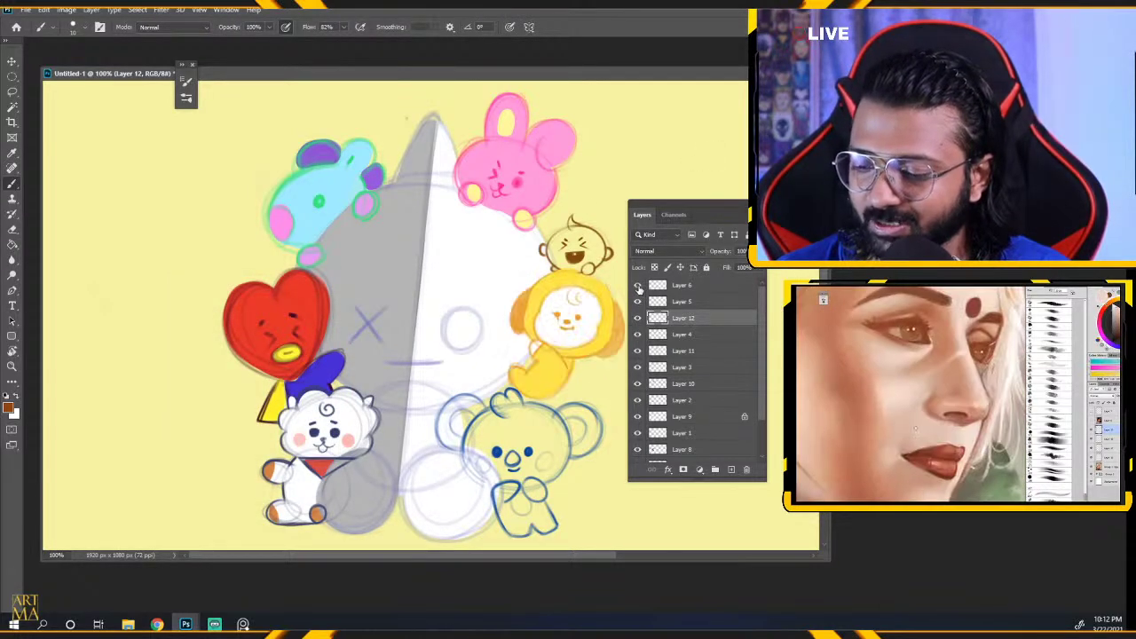
Hide and show the layers from Layer 4 down to Layer 2 in turn to identify what each one contains.
left_click(638, 335)
left_click(637, 334)
left_click(658, 335)
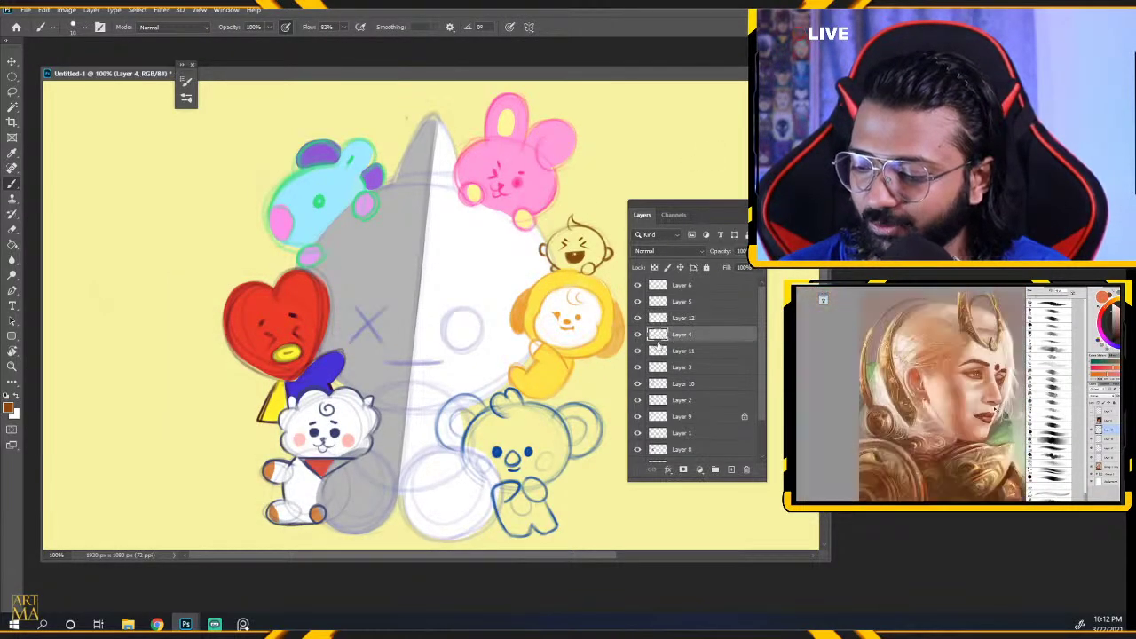
left_click(638, 352)
left_click(637, 352)
left_click(637, 367)
left_click(638, 367)
left_click(638, 384)
left_click(637, 383)
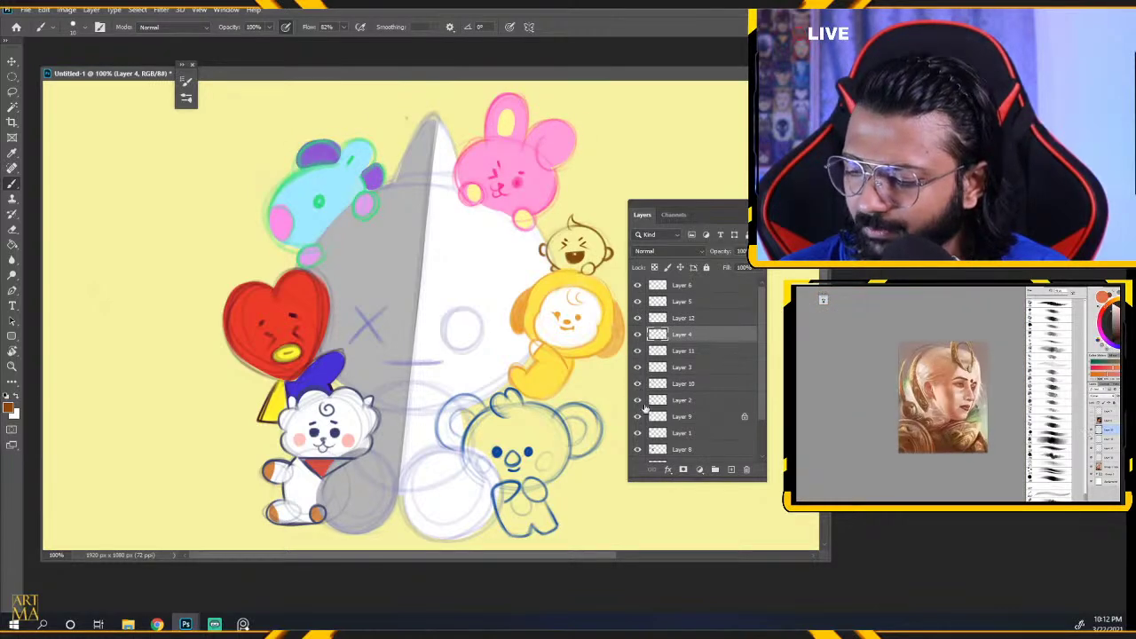
left_click(637, 401)
left_click(638, 401)
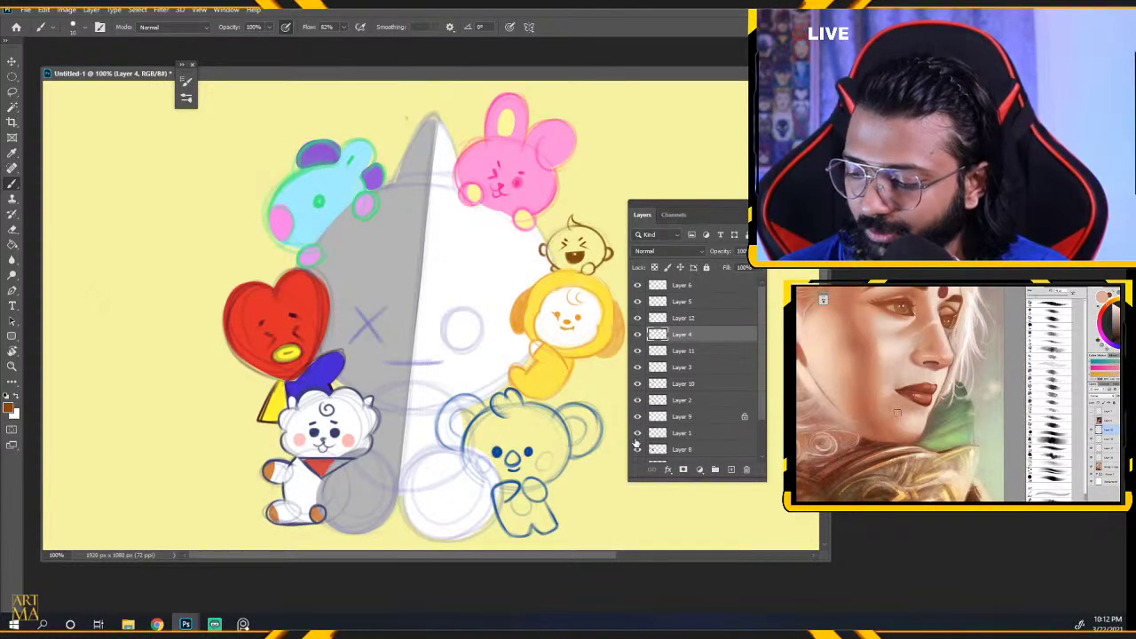
scroll(762, 427, "down", 2)
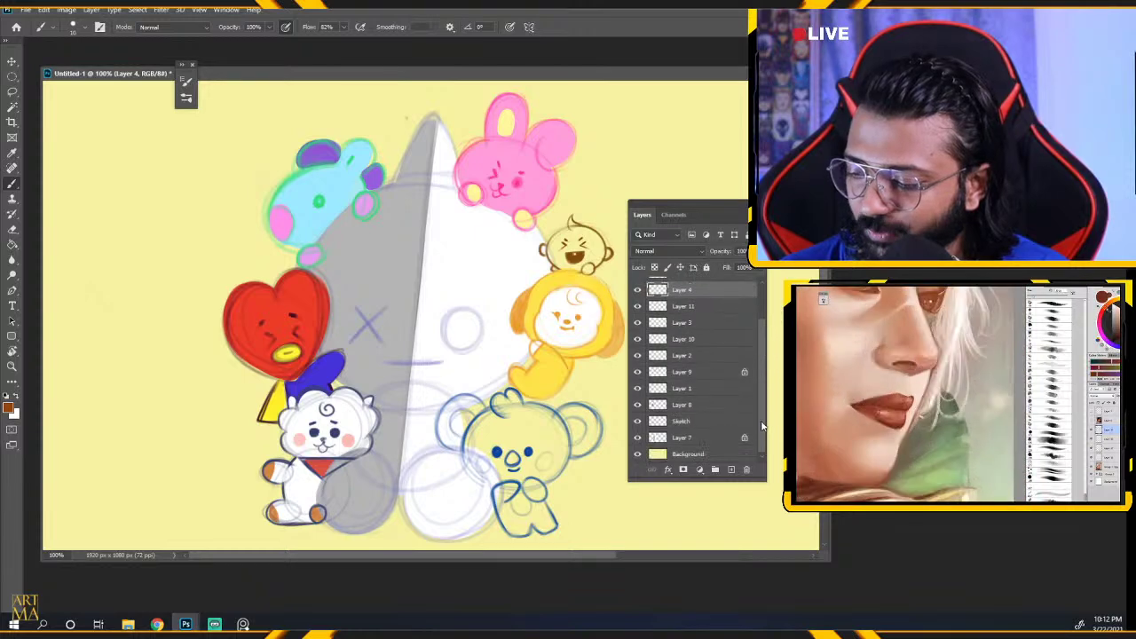
Check the contents of Layer 7 and add a new layer directly above it, below the Sketch layer.
left_click(637, 438)
left_click(638, 437)
left_click(682, 421)
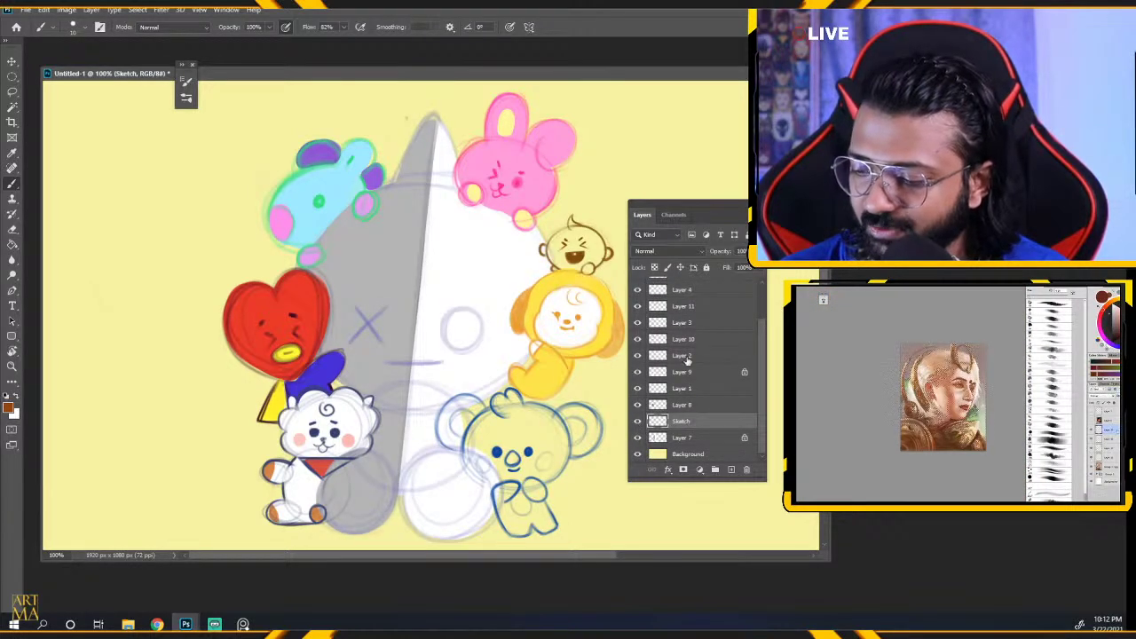
left_click(684, 438)
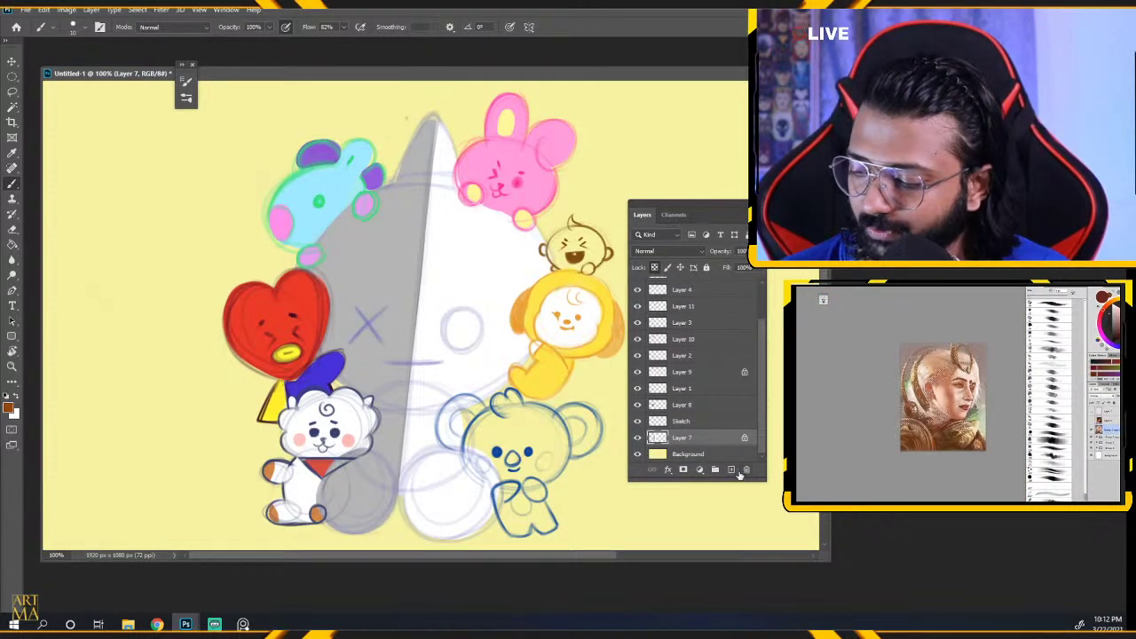
left_click(731, 469)
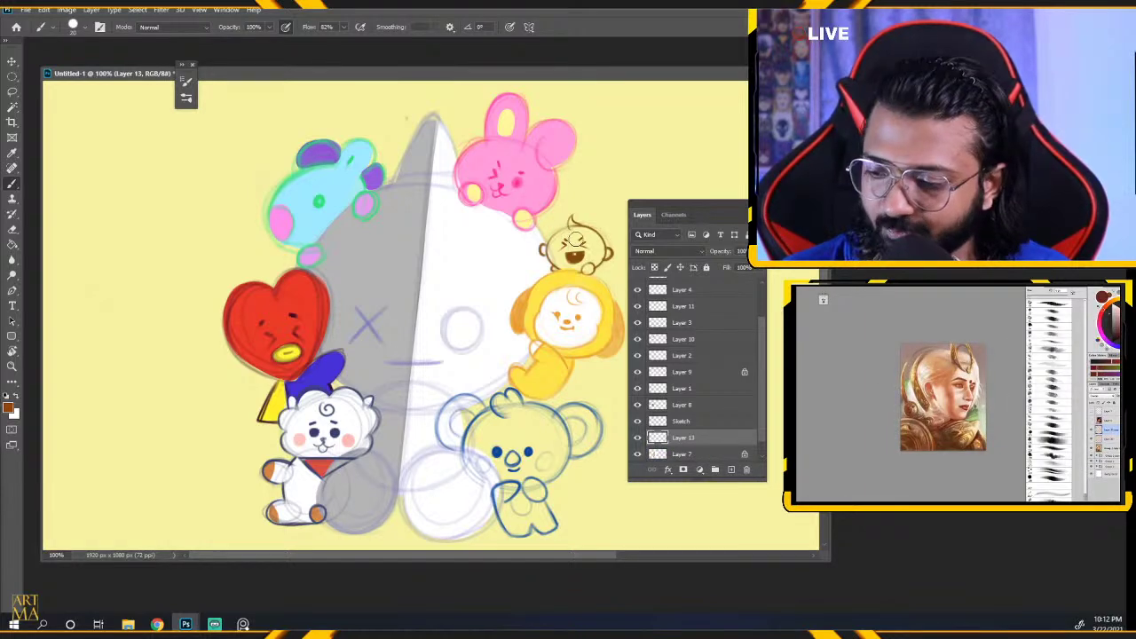
Fill the small cookie character's head, ears and feet with flat brown on the new layer beneath its sketch.
mouse_move(575, 242)
left_mouse_down()
mouse_move(561, 260)
mouse_move(586, 256)
left_mouse_up()
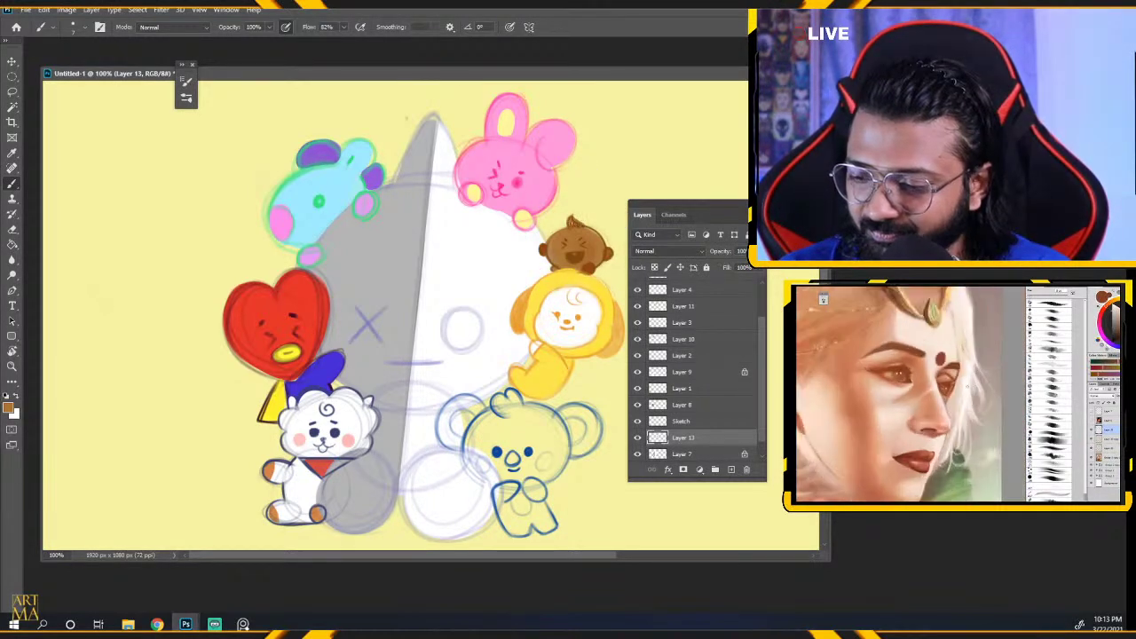
key("e")
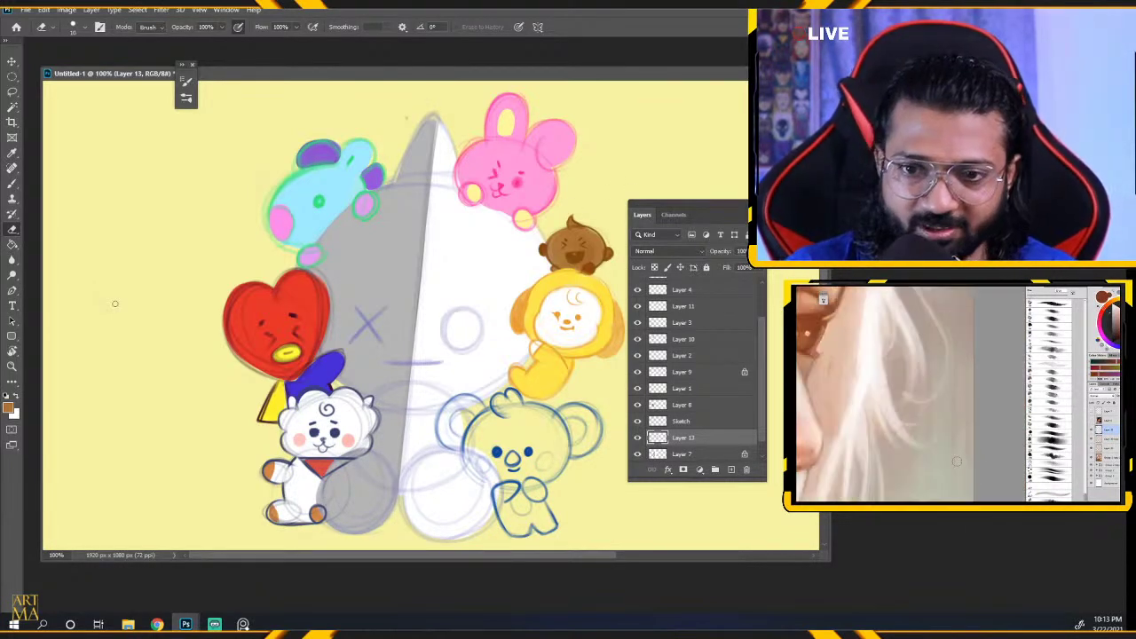
left_click(11, 182)
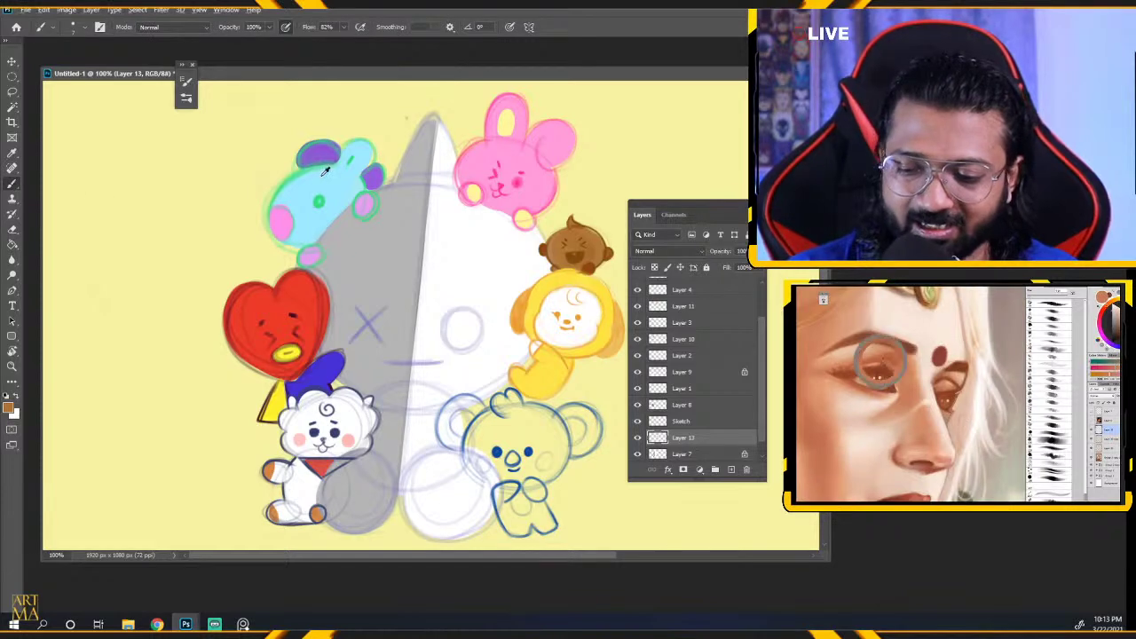
Sample the pony's light blue and add a new layer directly above Layer 5, checking the contents of the neighbouring layers.
left_click(335, 174, "alt")
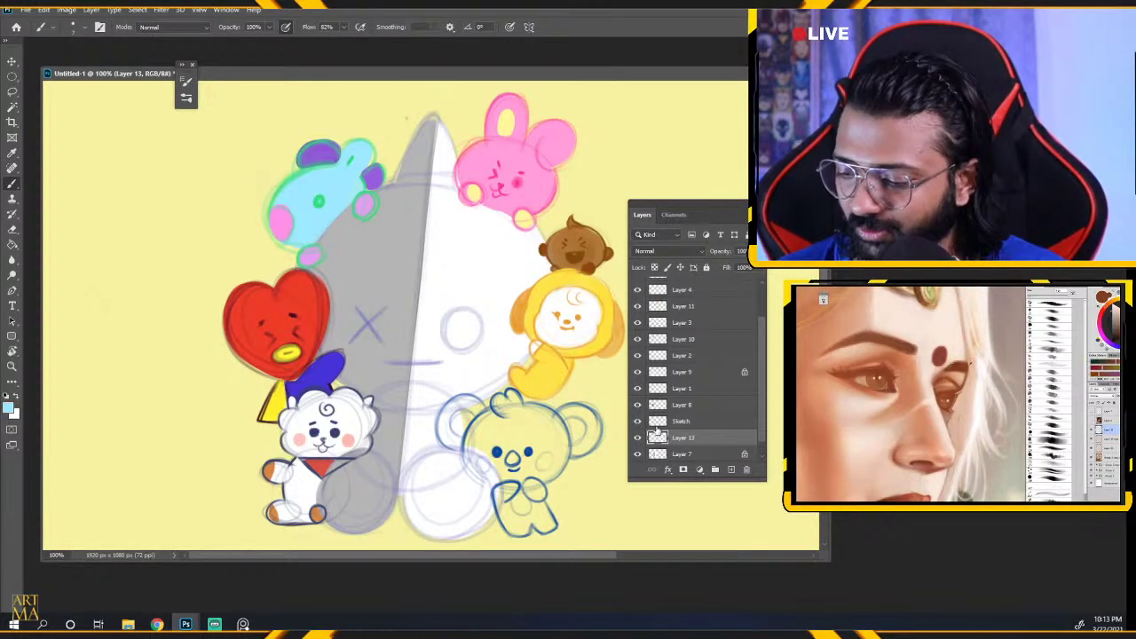
scroll(760, 293, "up", 1)
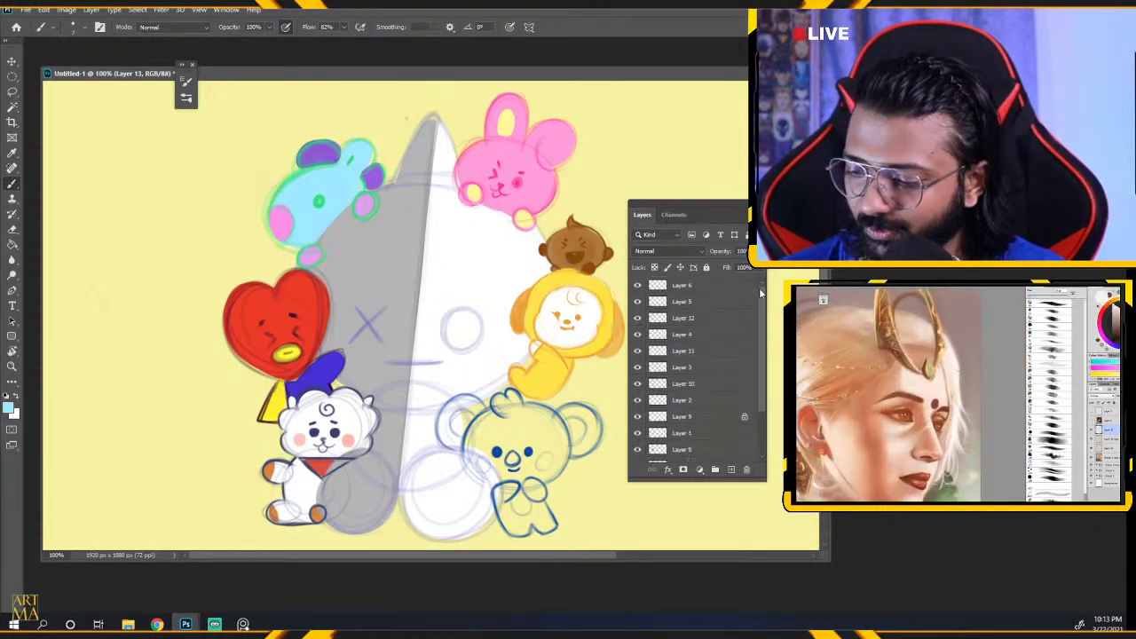
left_click(638, 285)
left_click(638, 285)
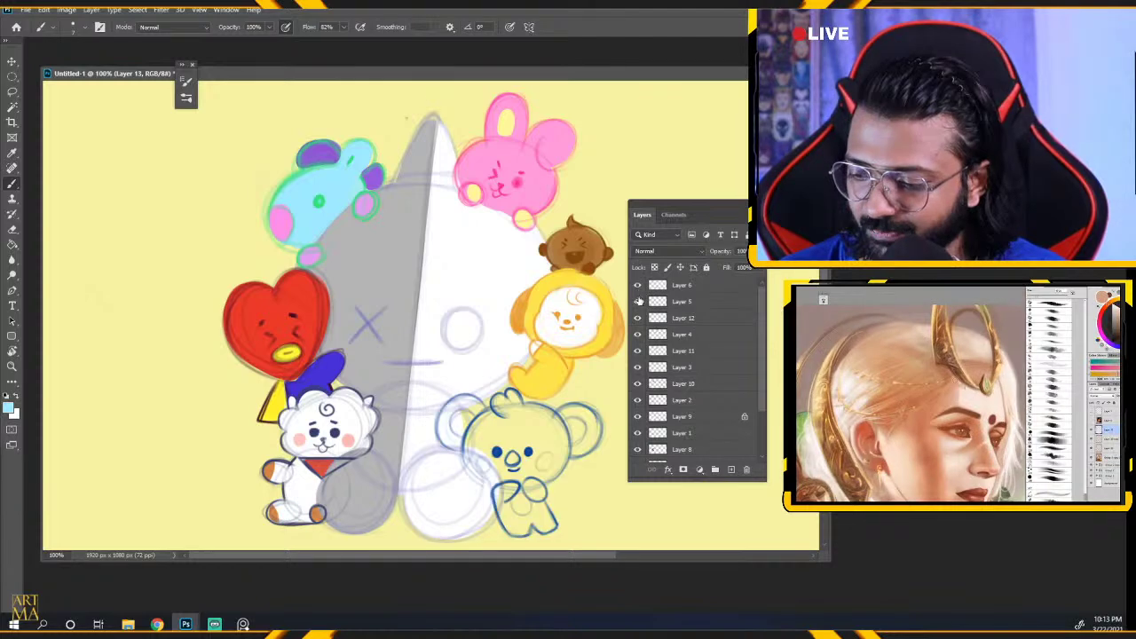
left_click(732, 470)
left_click(638, 318)
left_click(637, 318)
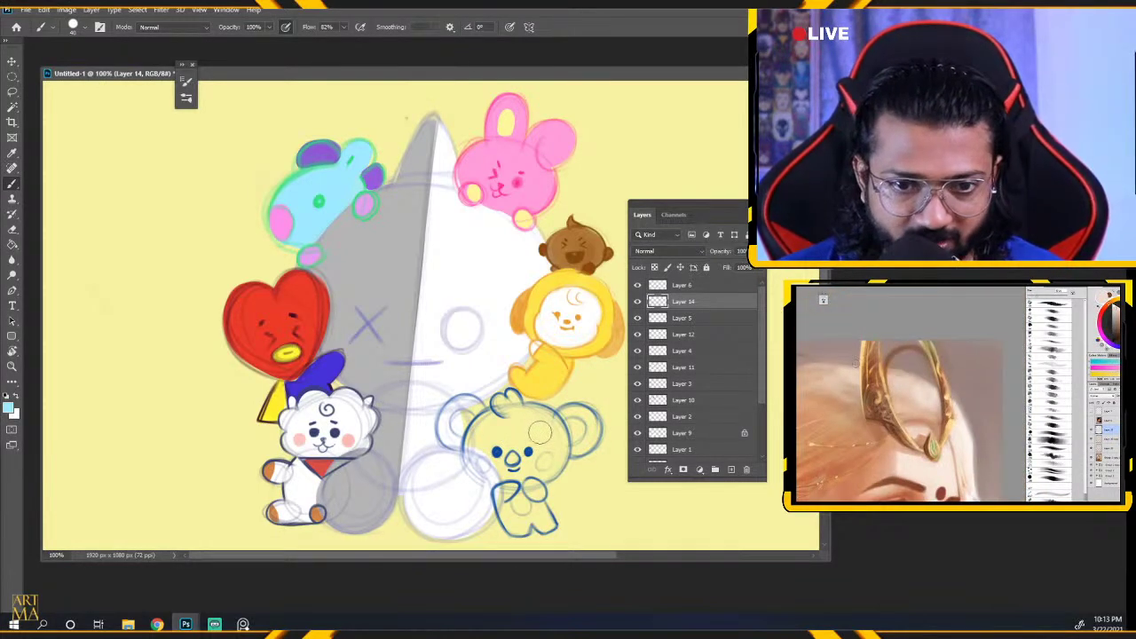
Fill the koala's head, hair tuft, ears and body with flat light blue under its sketch.
mouse_move(554, 439)
left_mouse_down()
mouse_move(493, 455)
mouse_move(516, 430)
mouse_move(529, 449)
mouse_move(491, 457)
left_mouse_up()
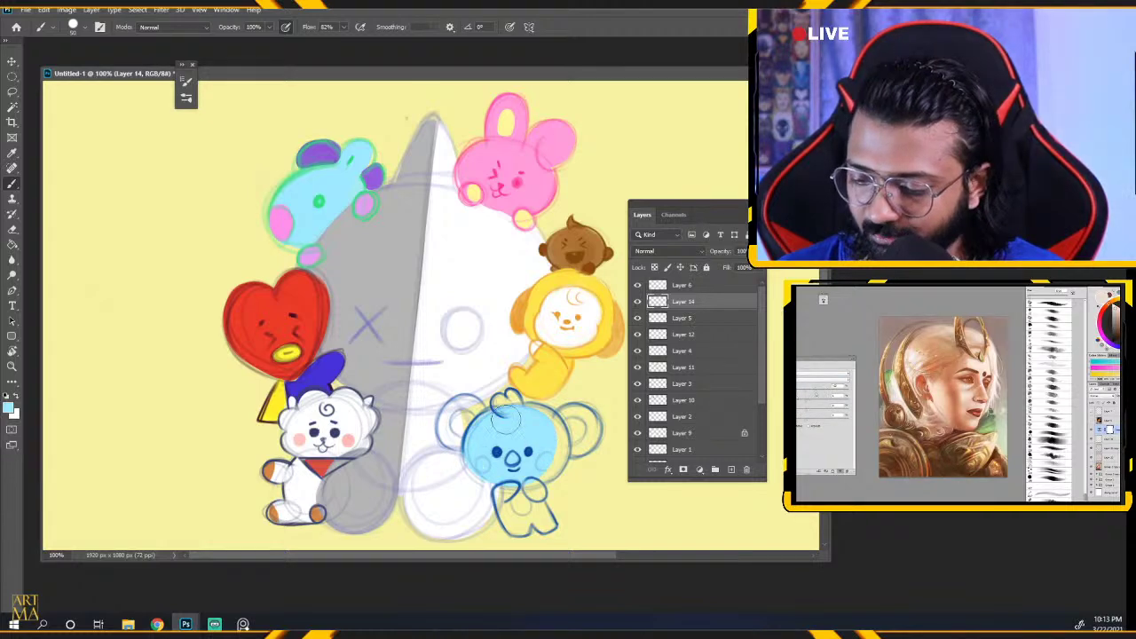
mouse_move(543, 422)
left_mouse_down()
mouse_move(504, 455)
mouse_move(551, 462)
mouse_move(545, 439)
mouse_move(522, 441)
mouse_move(512, 415)
left_mouse_up()
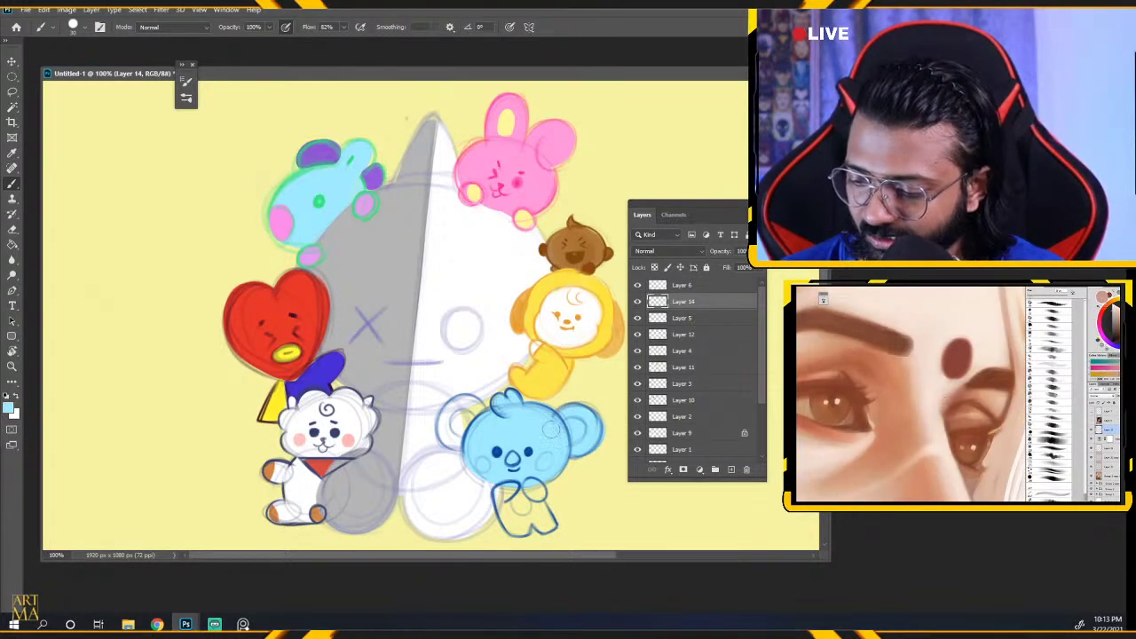
mouse_move(480, 404)
left_mouse_down()
mouse_move(449, 421)
mouse_move(458, 411)
left_mouse_up()
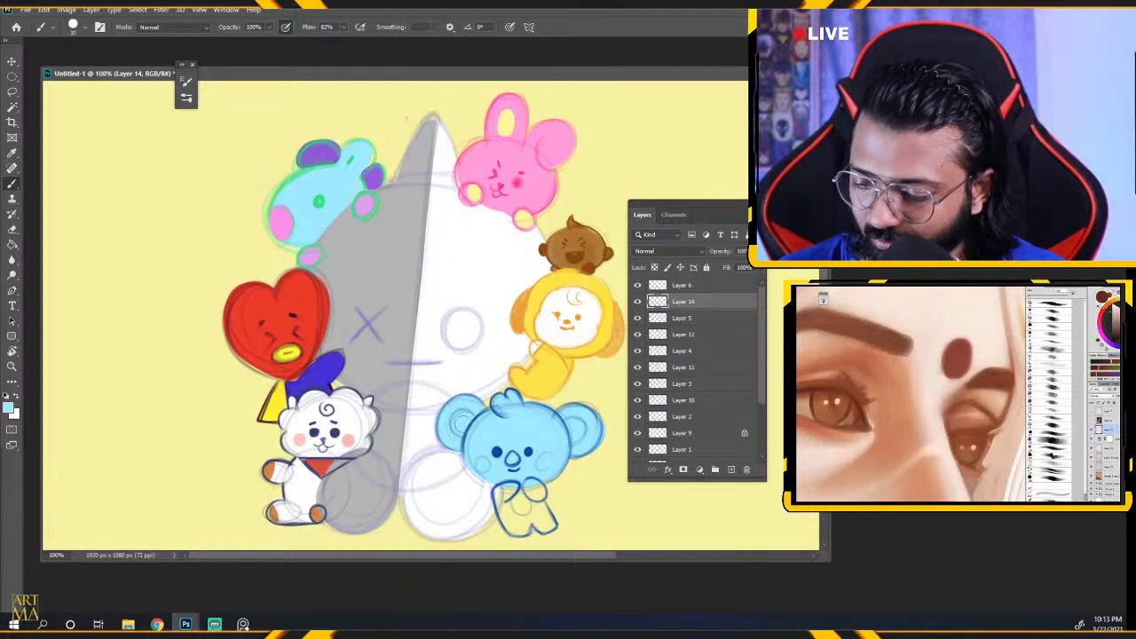
left_click_drag(506, 493, 522, 525)
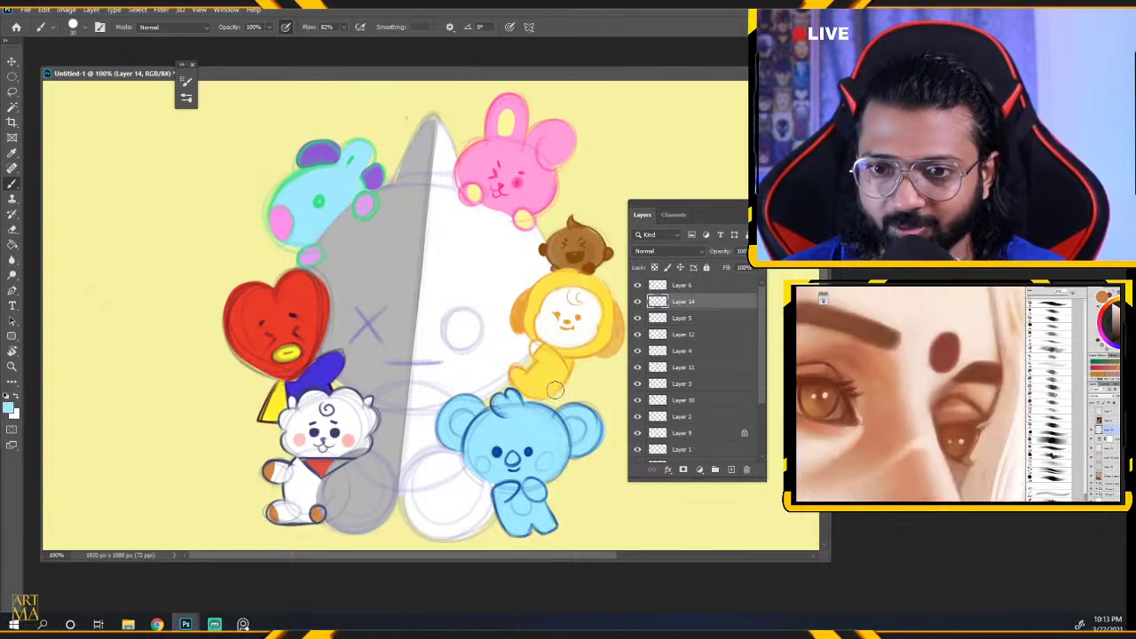
Sample the pony's pink, adjust it to salmon pink #ffa0b0, and paint both of the koala's cheeks.
left_click(281, 217, "alt")
key("i")
left_click(9, 407)
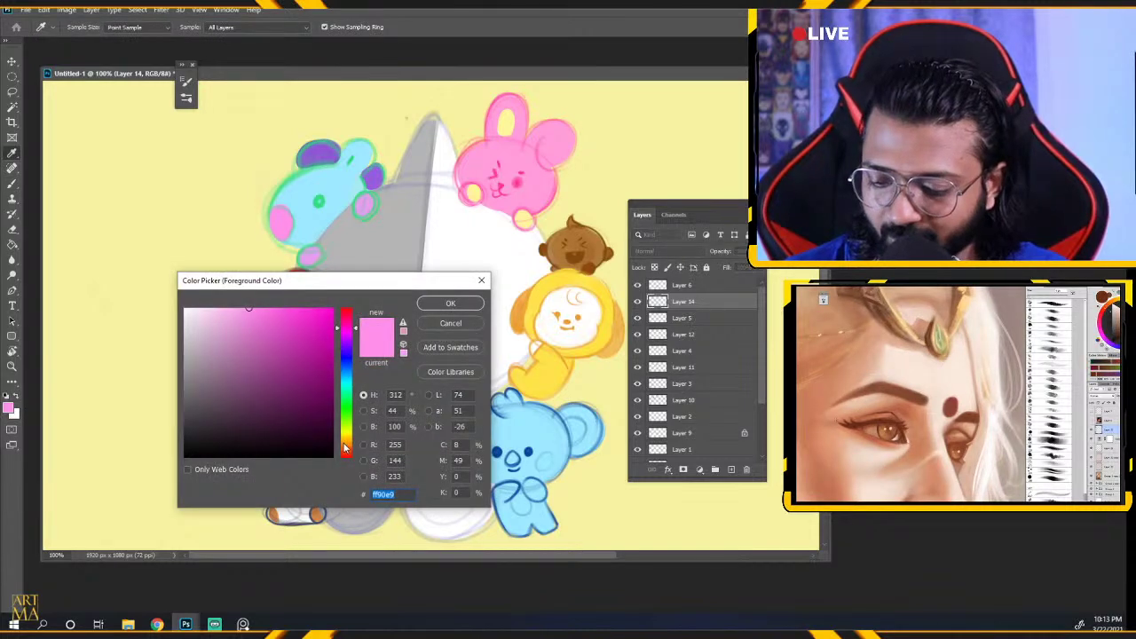
left_click_drag(344, 444, 352, 317)
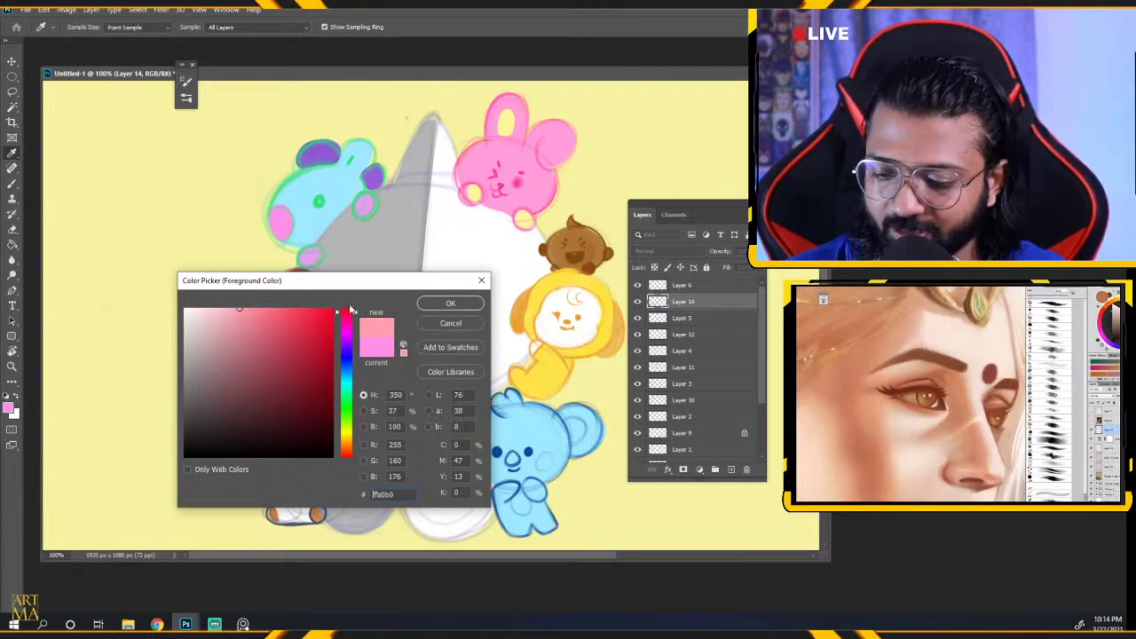
key("Return")
key("b")
left_click(544, 462)
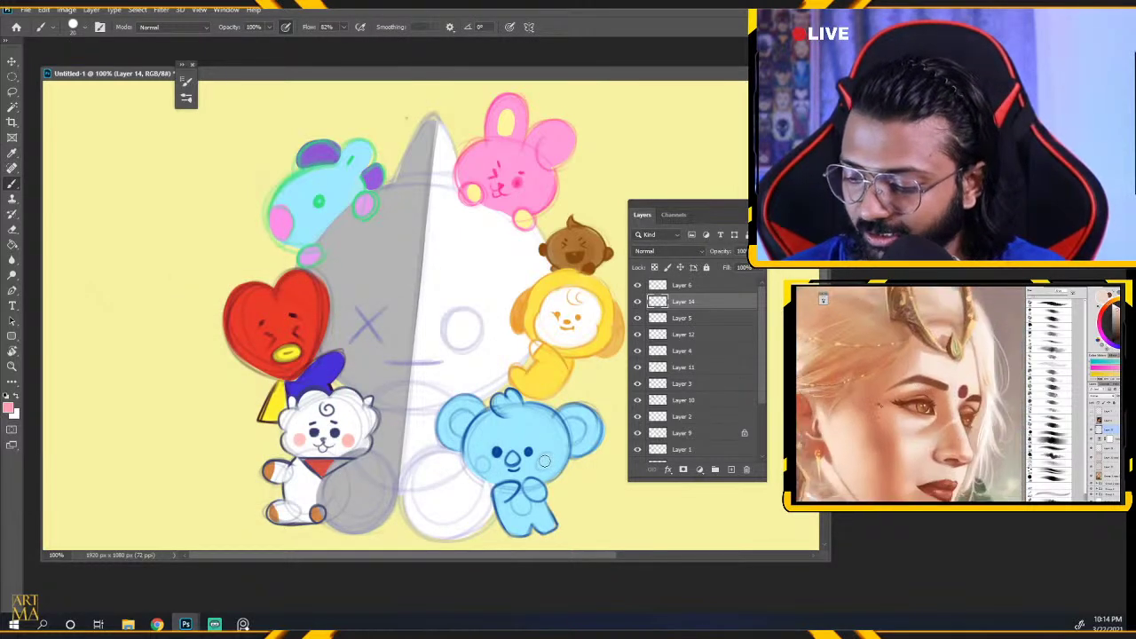
left_click(484, 463)
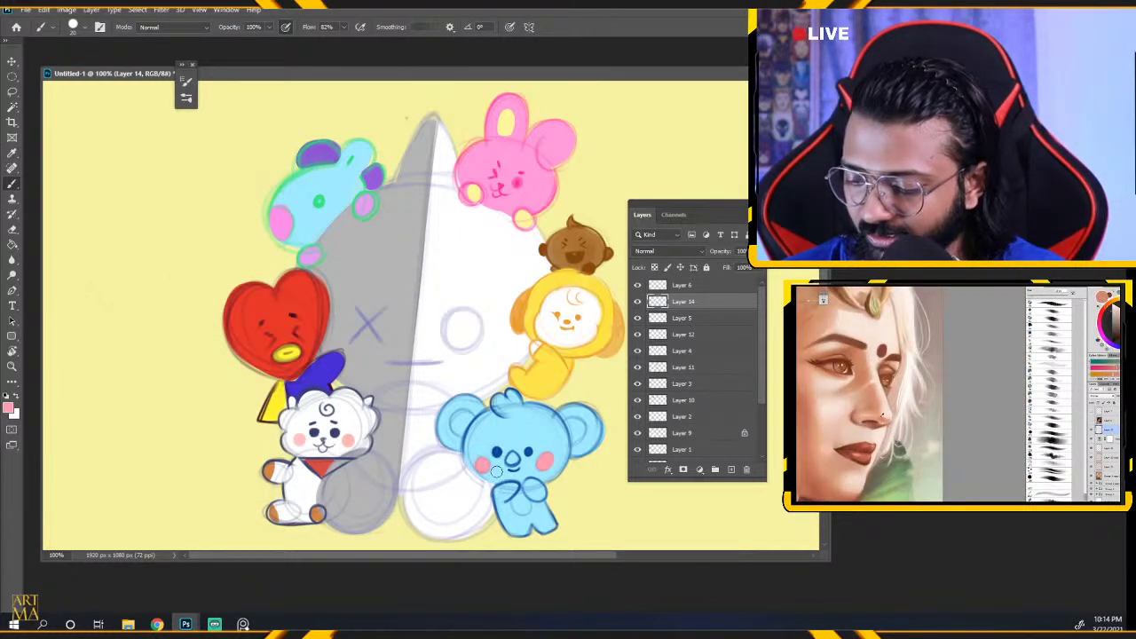
Set the foreground colour to a soft light purple and paint the koala's nose, adding white to its inner ears and belly.
left_click(10, 408)
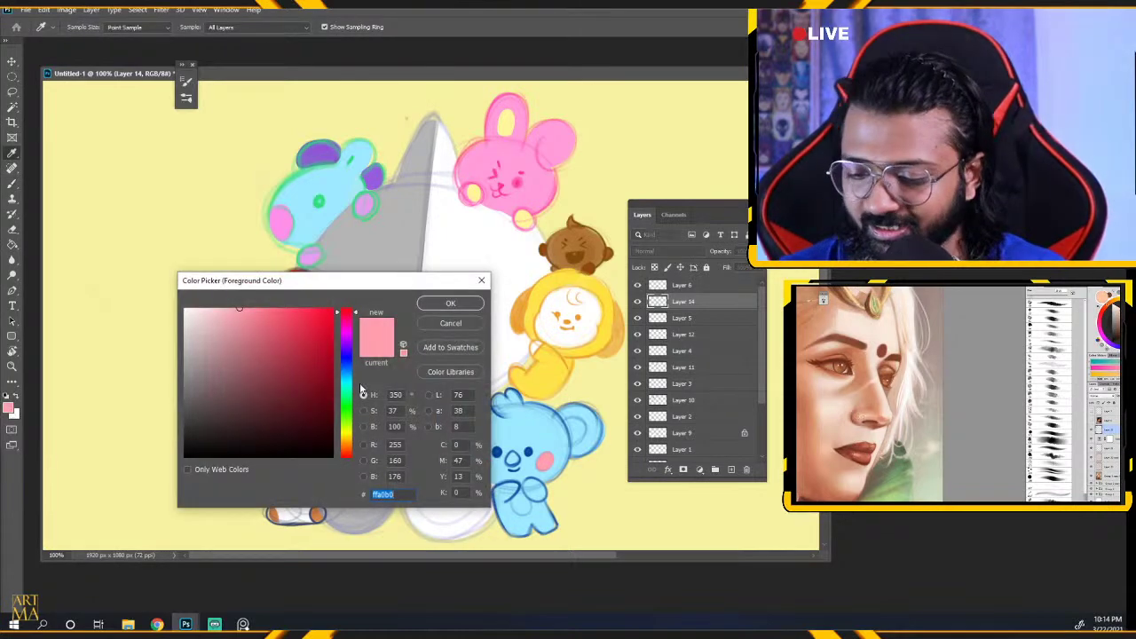
left_click(347, 340)
left_click_drag(348, 340, 347, 343)
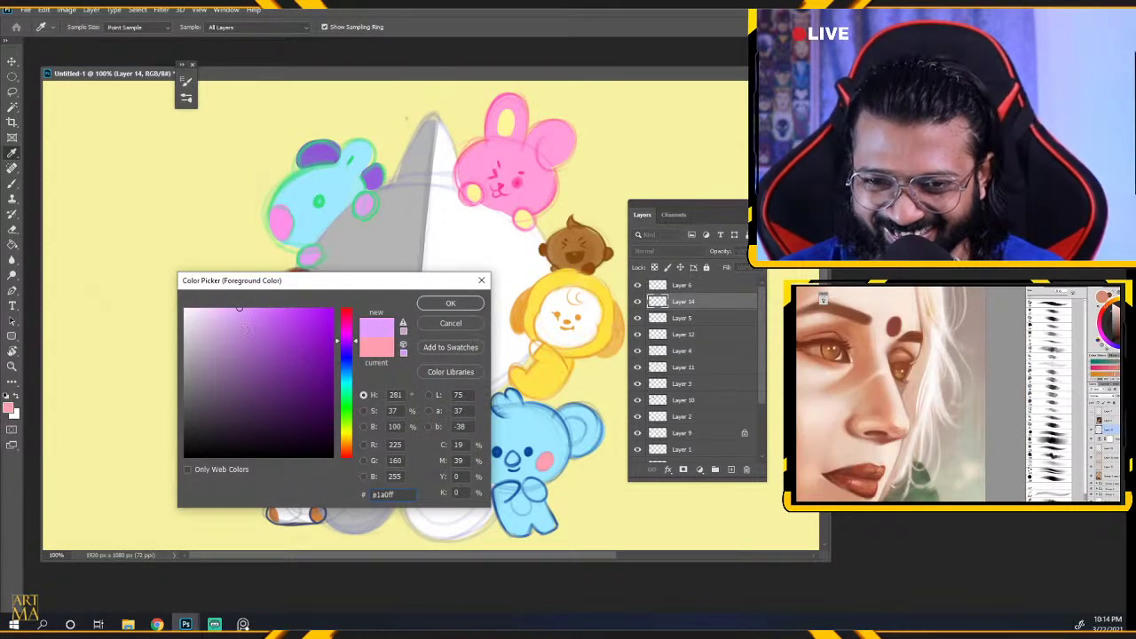
left_click(246, 324)
left_click(450, 302)
key("b")
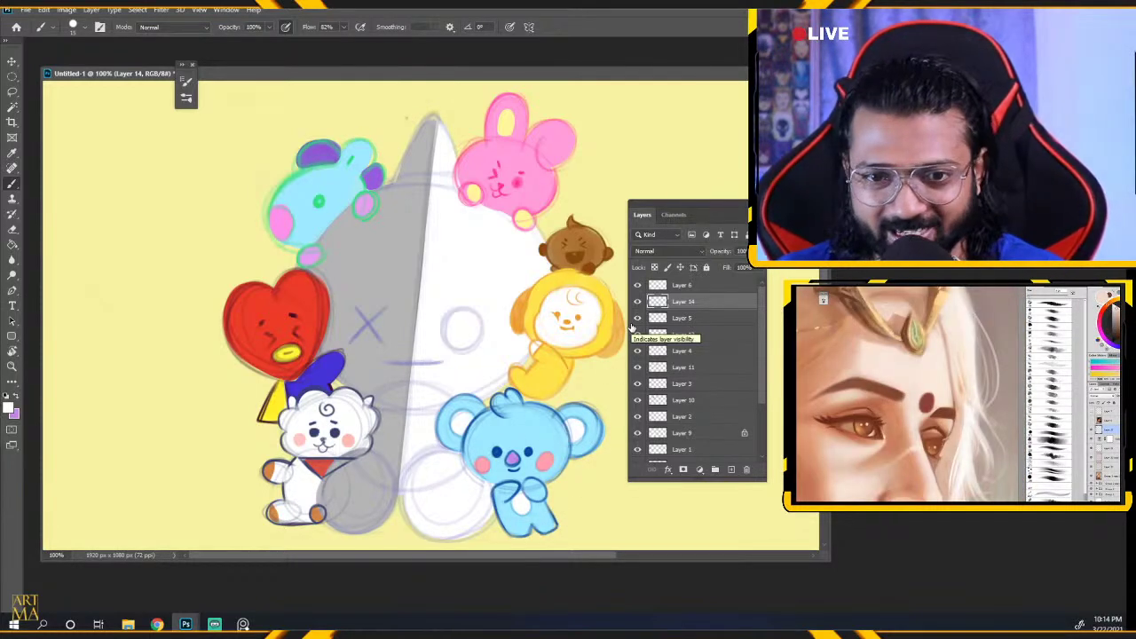
key("ctrl+minus")
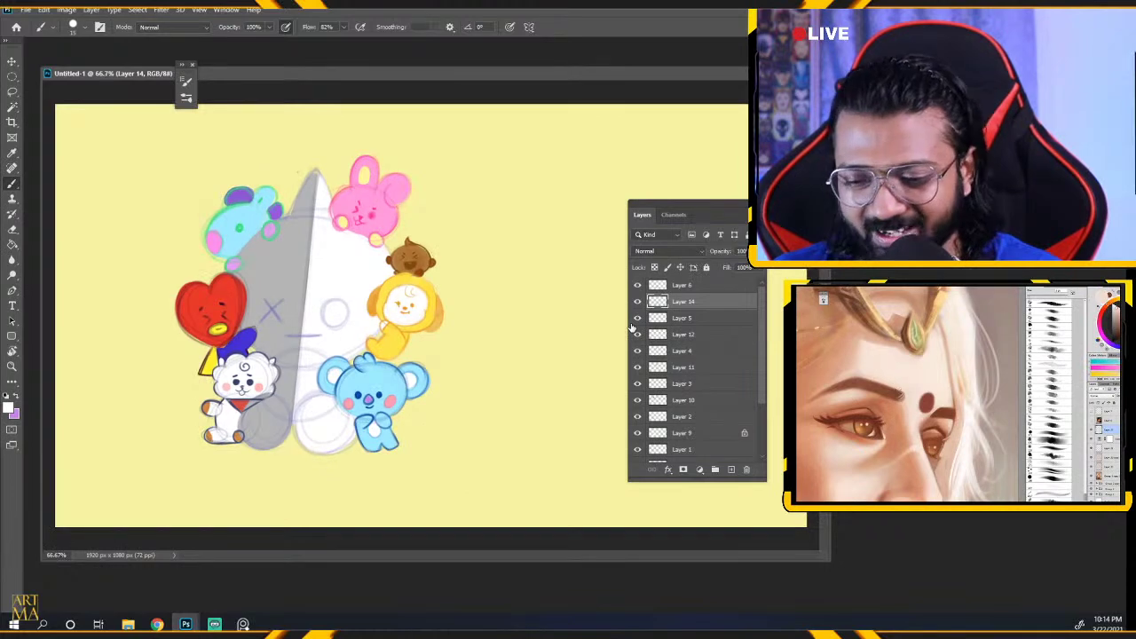
key("ctrl+plus")
key("ctrl+minus")
key("ctrl+plus")
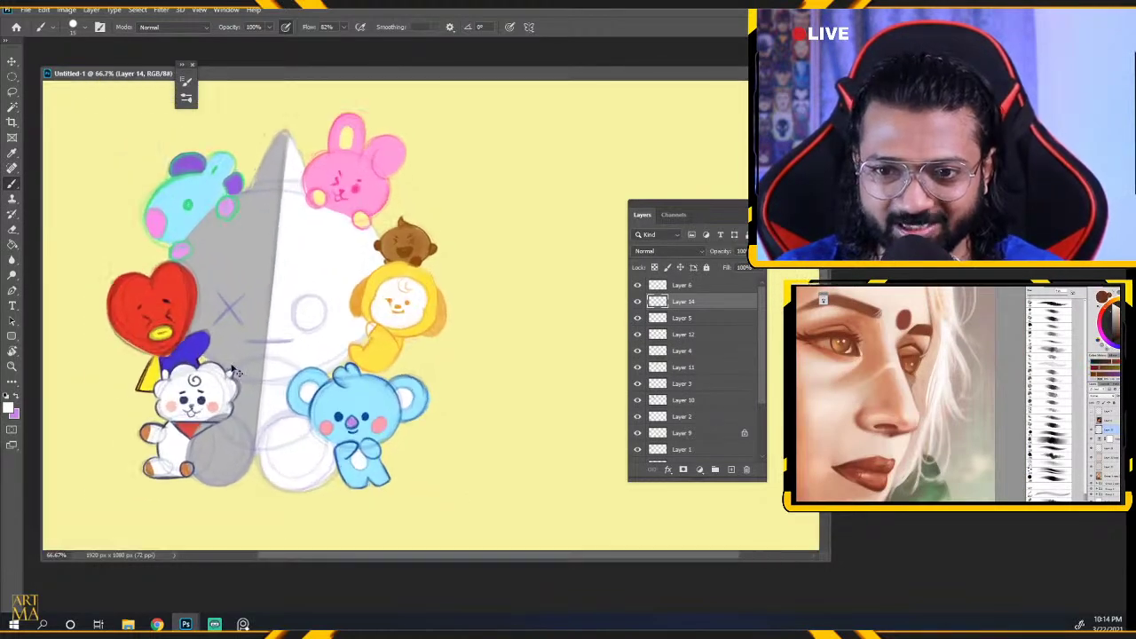
mouse_move(261, 380)
left_mouse_down()
mouse_move(424, 436)
mouse_move(341, 464)
left_mouse_up()
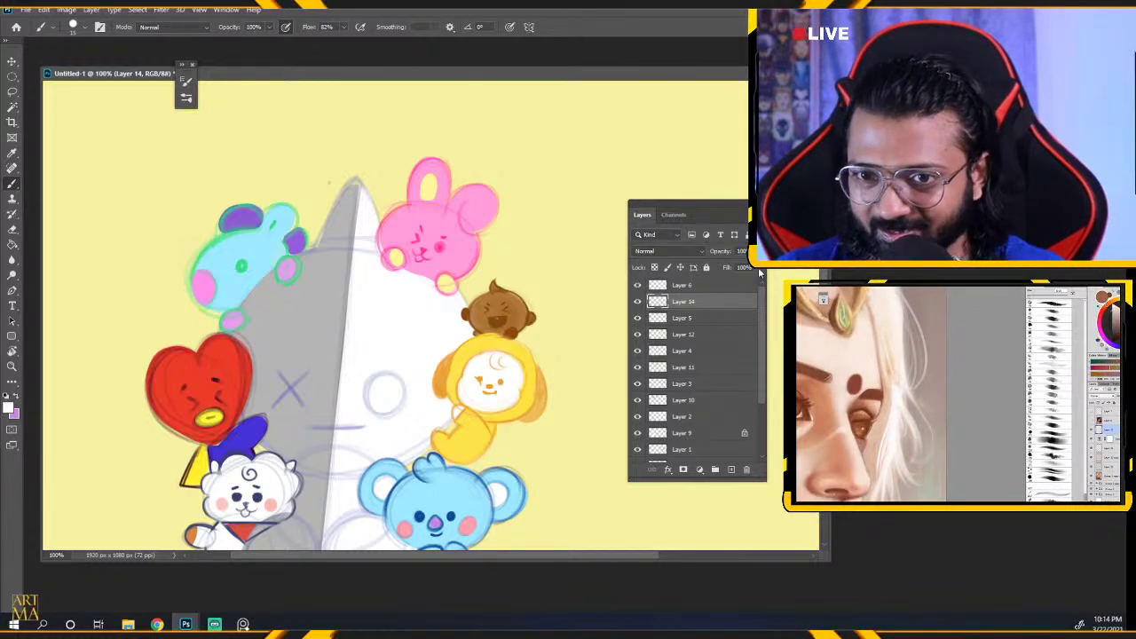
Make Layer 6 active, set the foreground colour to near-black #0d0d0d, and check the layer's contents by toggling its visibility.
left_click(648, 286)
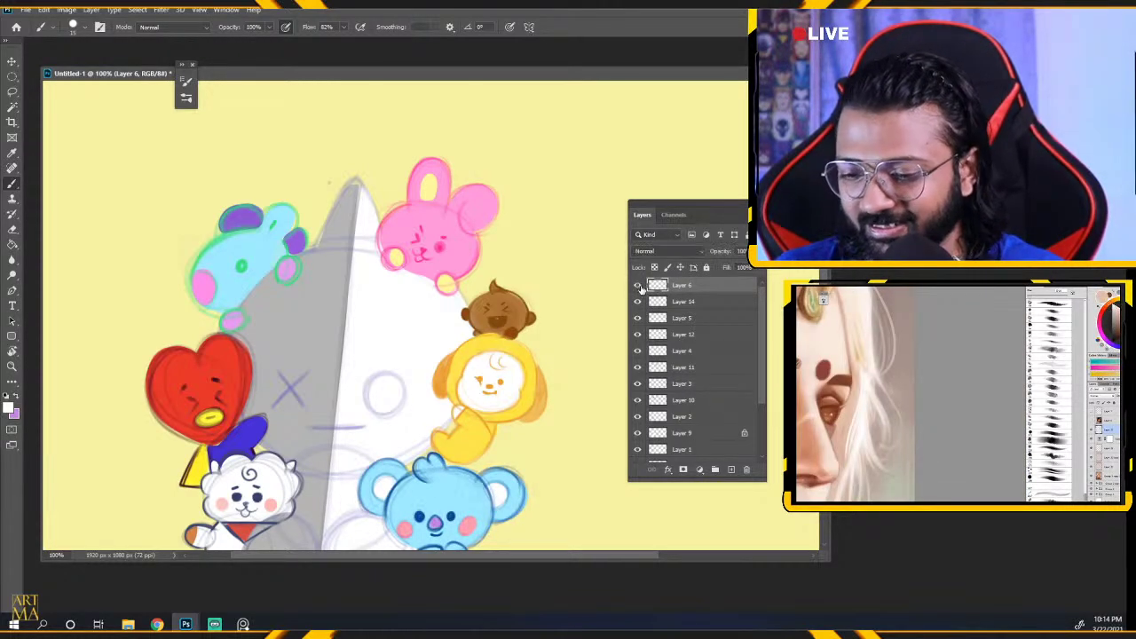
key("ctrl+minus")
key("ctrl+plus")
key("ctrl+minus")
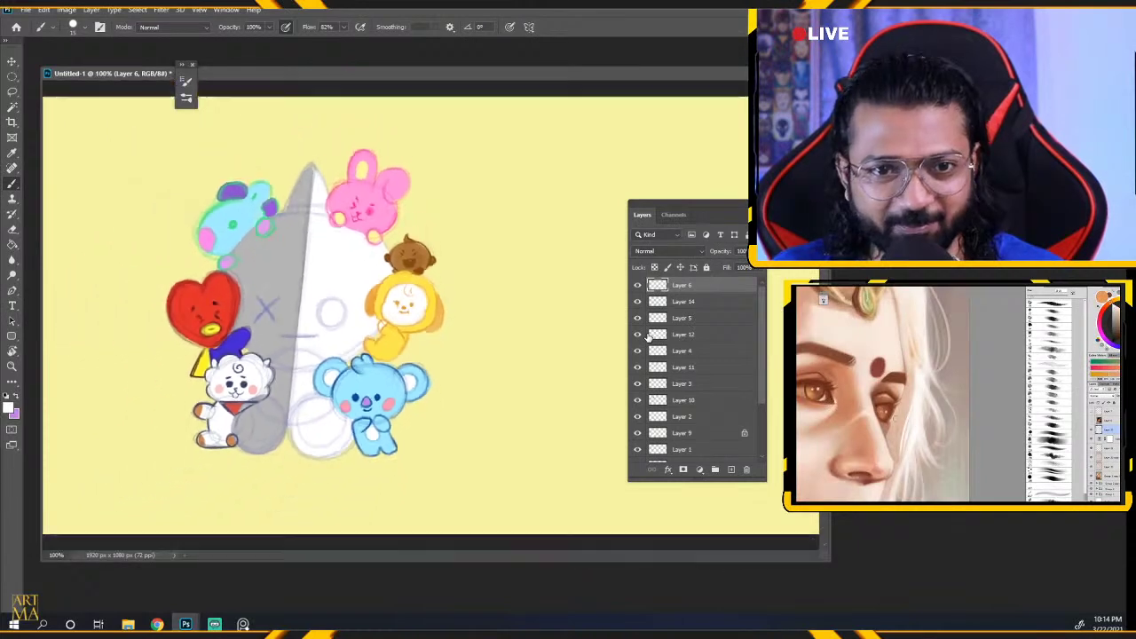
key("ctrl+plus")
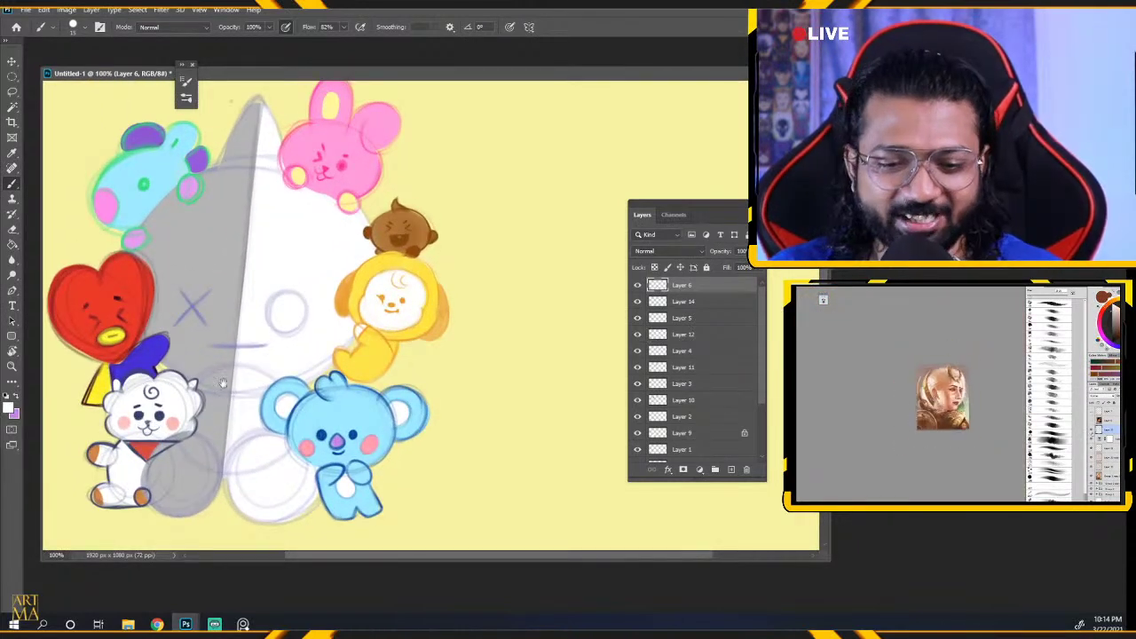
left_click_drag(223, 384, 255, 502)
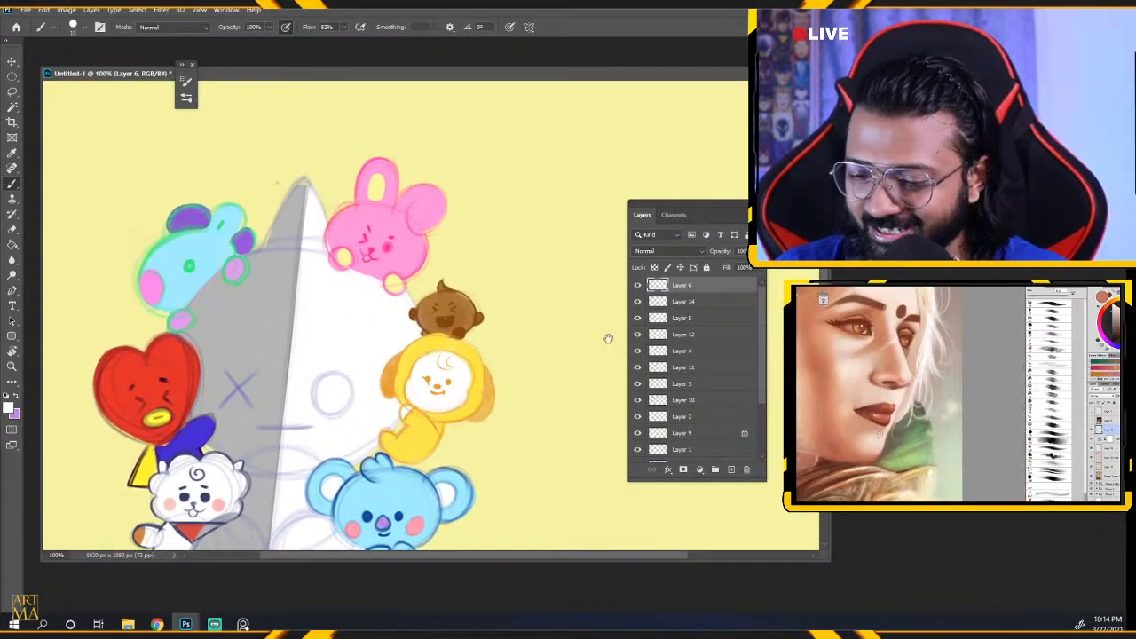
left_click_drag(297, 405, 414, 436)
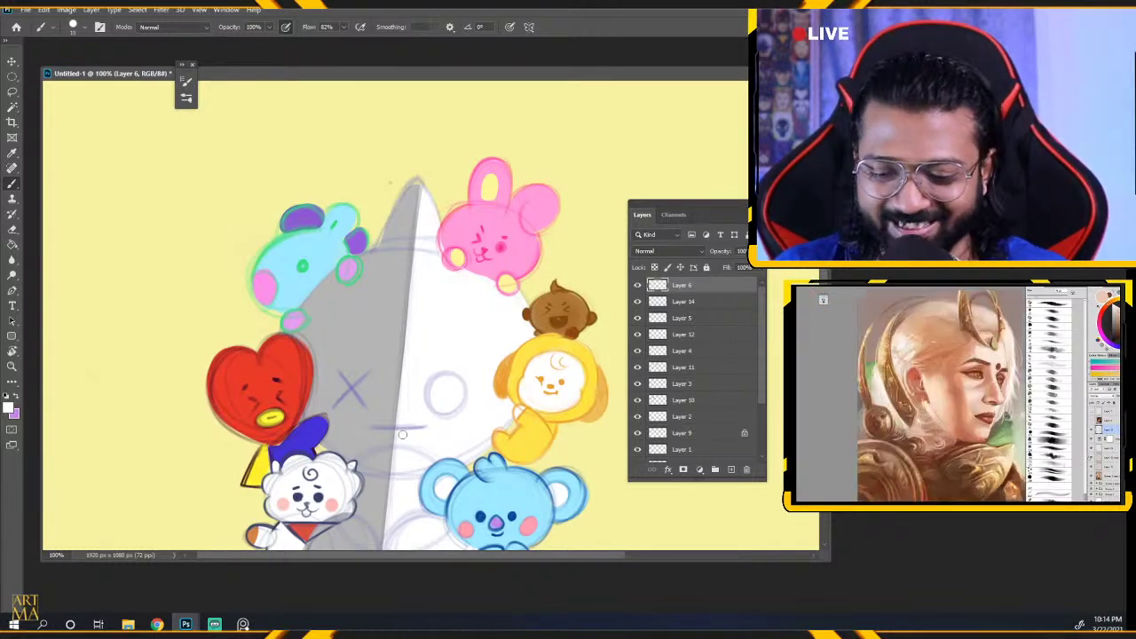
left_click(15, 407)
left_click_drag(213, 435, 149, 451)
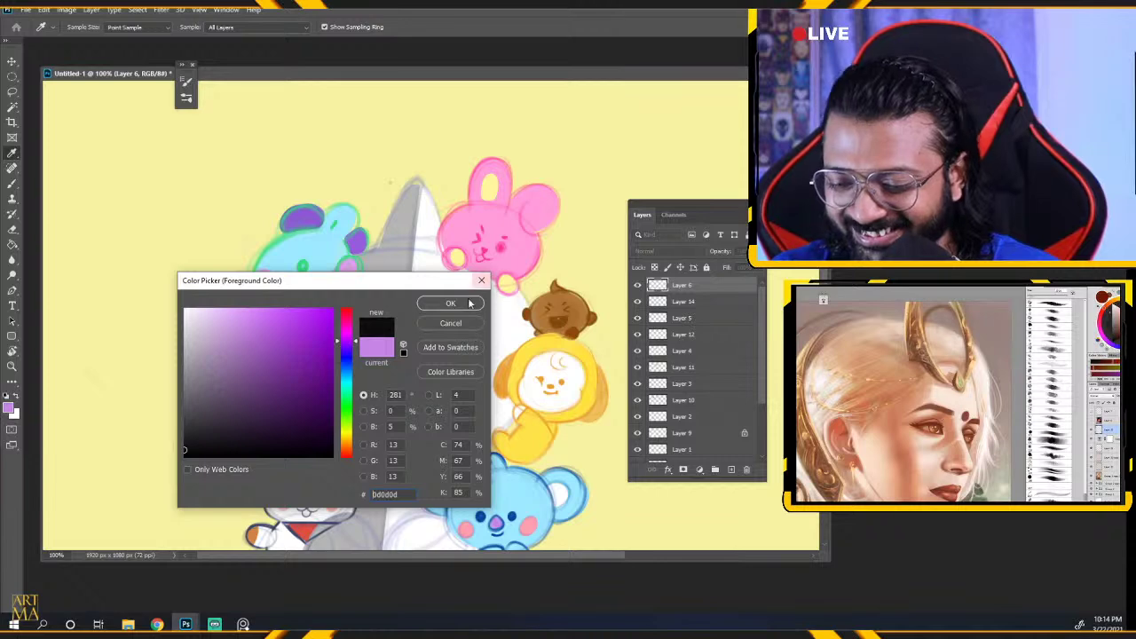
left_click(451, 304)
key("b")
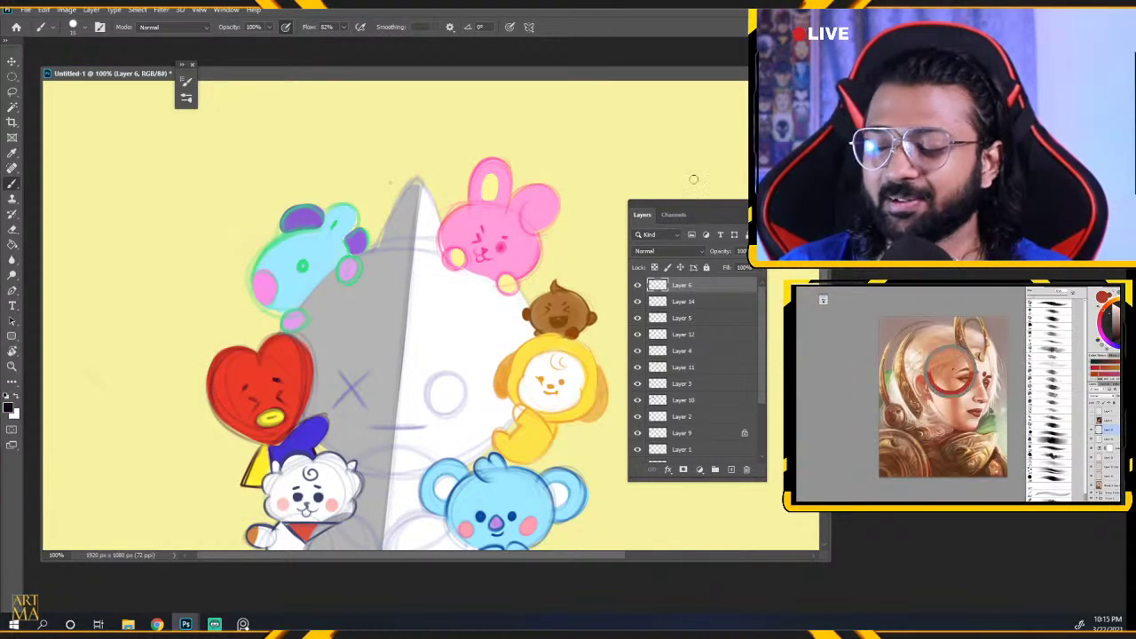
left_click(637, 285)
left_click(637, 285)
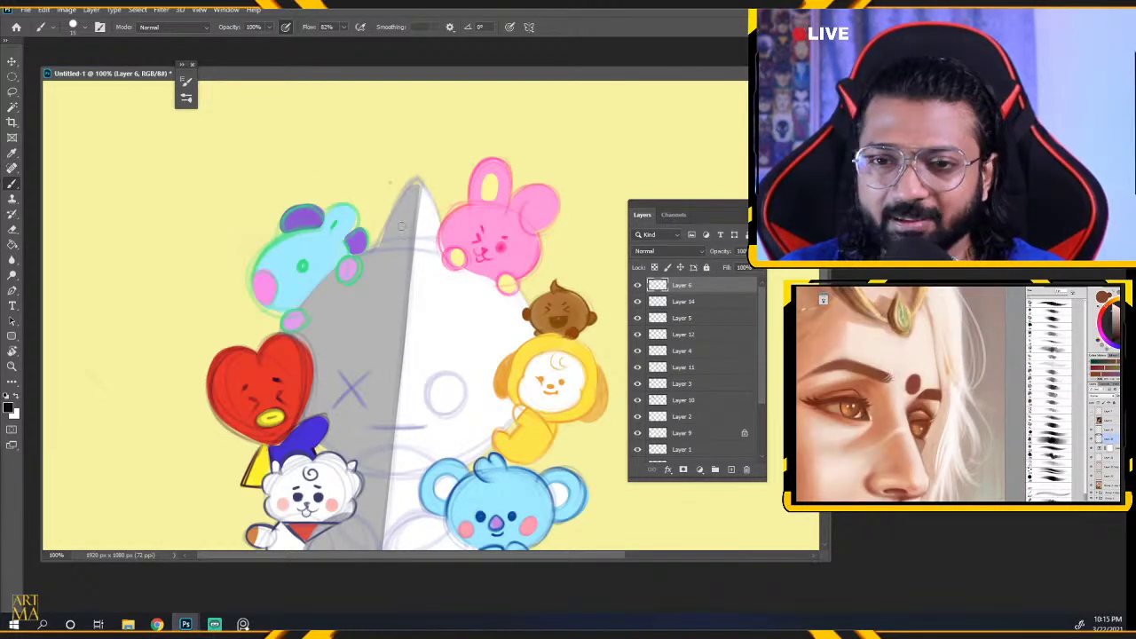
Try to outline the grey edge of the central figure's pointed tip with a near-black brush stroke.
left_click_drag(415, 183, 380, 244)
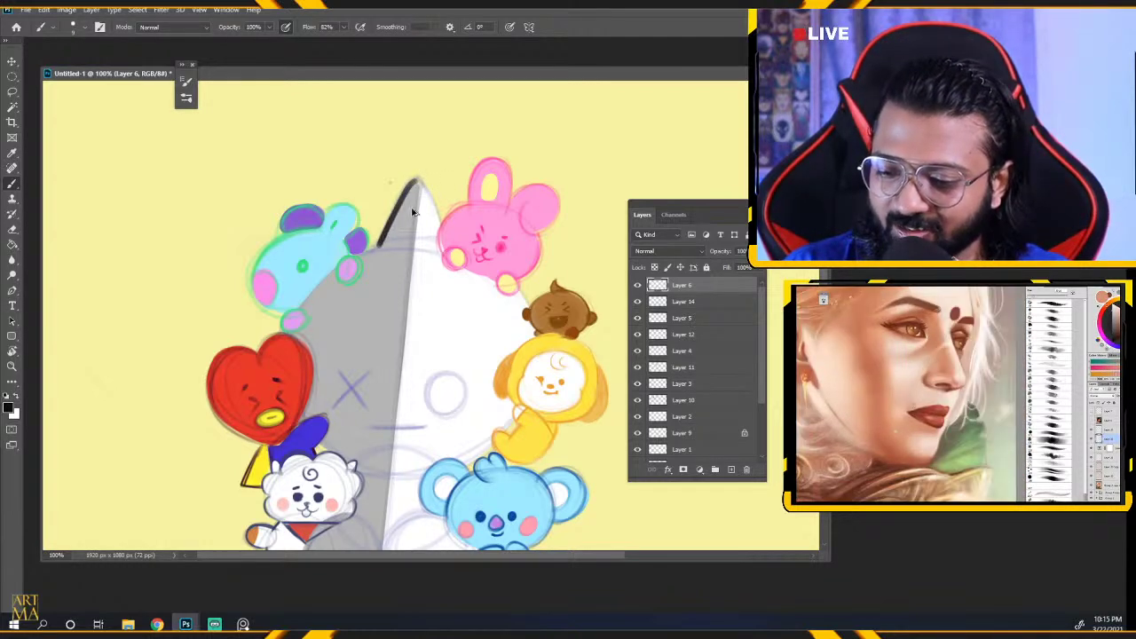
left_click_drag(412, 185, 374, 250)
key("ctrl+z")
left_click_drag(416, 182, 382, 237)
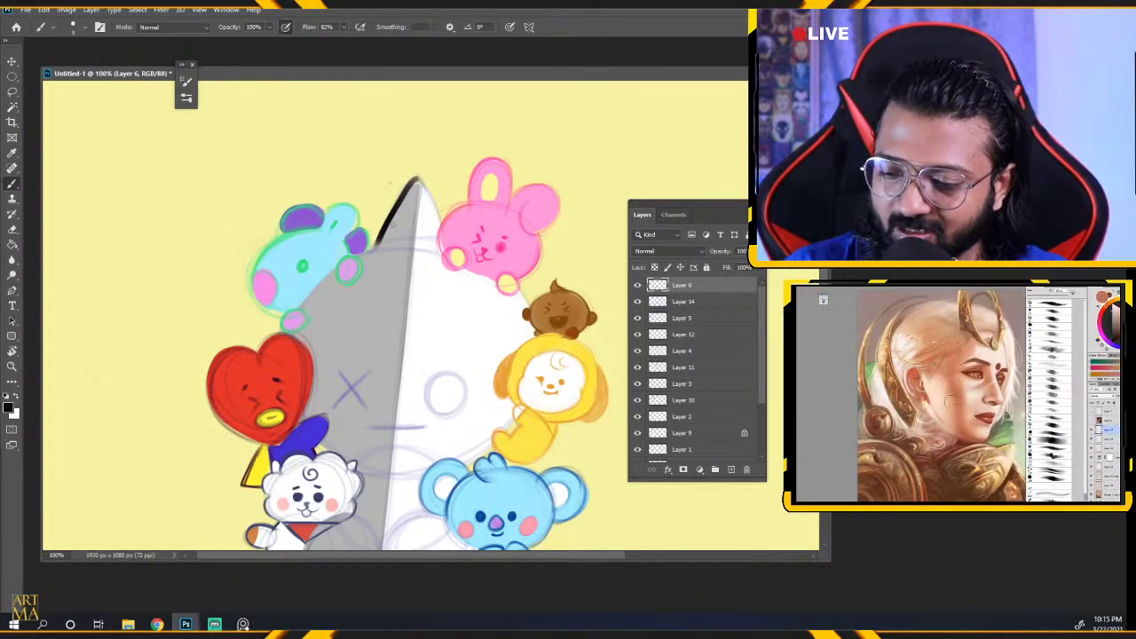
key("ctrl+z")
key("ctrl+minus")
key("ctrl+minus")
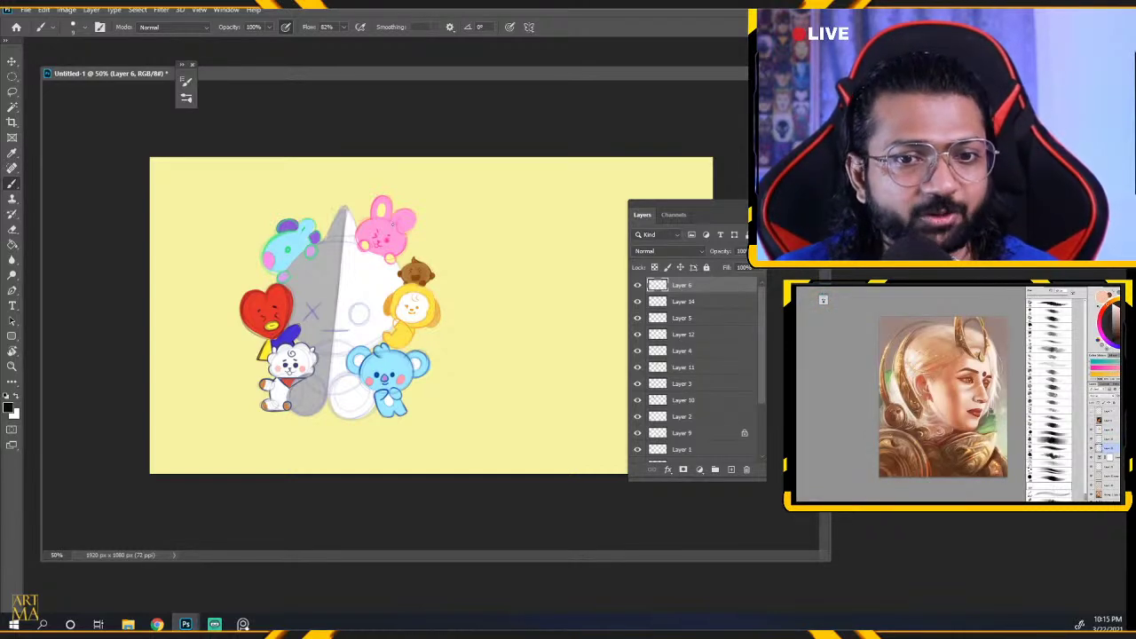
Try to trace the central figure's round eye in near-black at 300% zoom.
key("ctrl+plus")
key("ctrl+plus")
key("ctrl+plus")
left_click_drag(227, 293, 409, 291)
key("ctrl+plus")
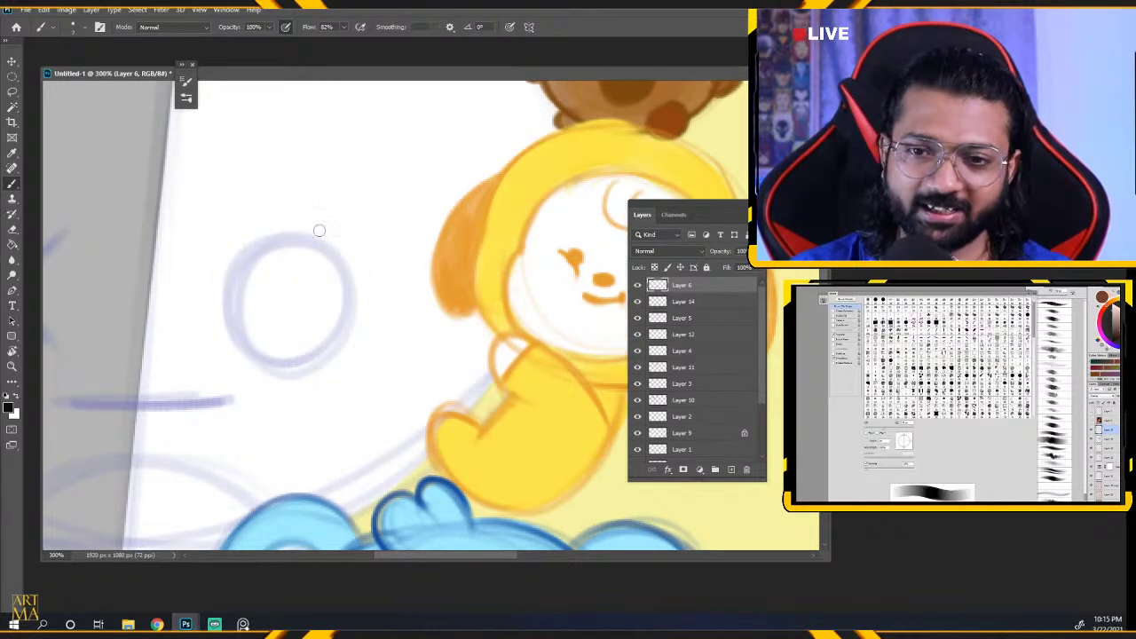
mouse_move(277, 243)
left_mouse_down()
mouse_move(232, 281)
mouse_move(204, 268)
left_mouse_up()
key("ctrl+z")
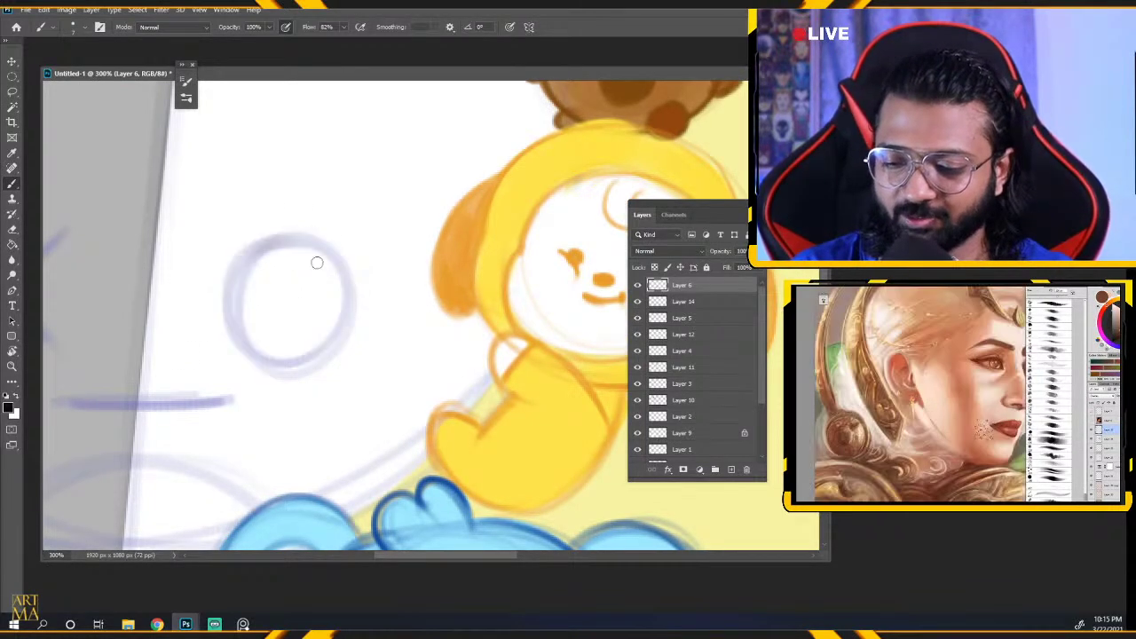
mouse_move(306, 241)
left_mouse_down()
mouse_move(239, 277)
mouse_move(346, 279)
mouse_move(293, 238)
left_mouse_up()
key("ctrl+z")
key("ctrl+z")
Enlarge the document window and bring both of the central figure's eyes into view.
left_click_drag(276, 394, 397, 387)
left_click_drag(826, 555, 954, 593)
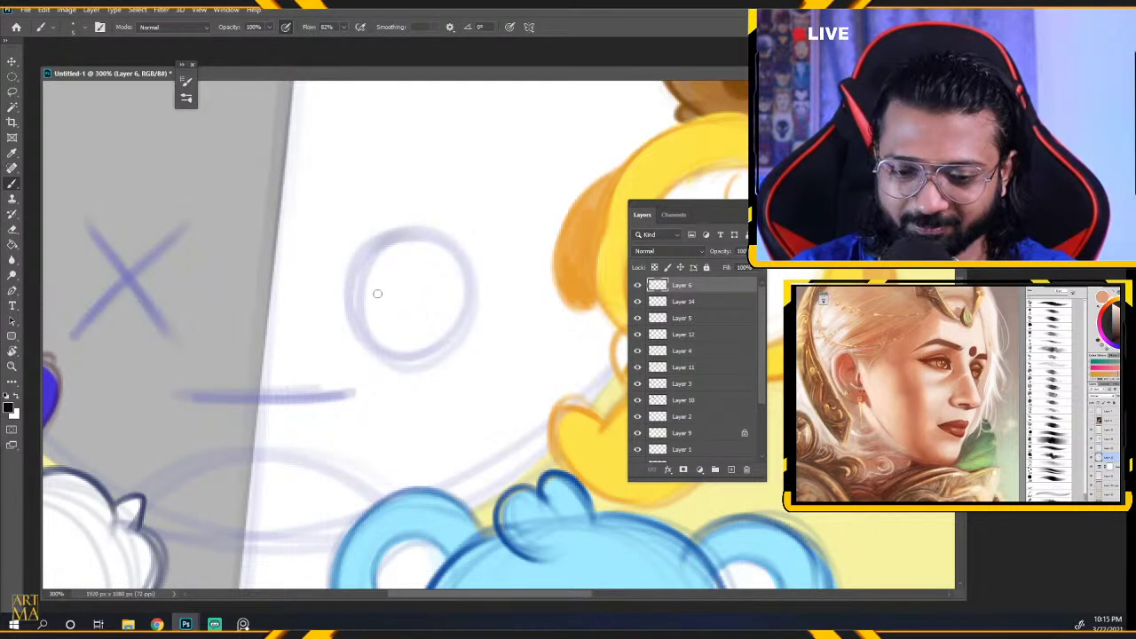
Outline the central figure's round eye on its white half with near-black brush strokes, following the sketched circle.
key("ctrl+plus")
left_click_drag(325, 381, 425, 401)
left_click_drag(482, 228, 405, 283)
left_click_drag(435, 243, 397, 334)
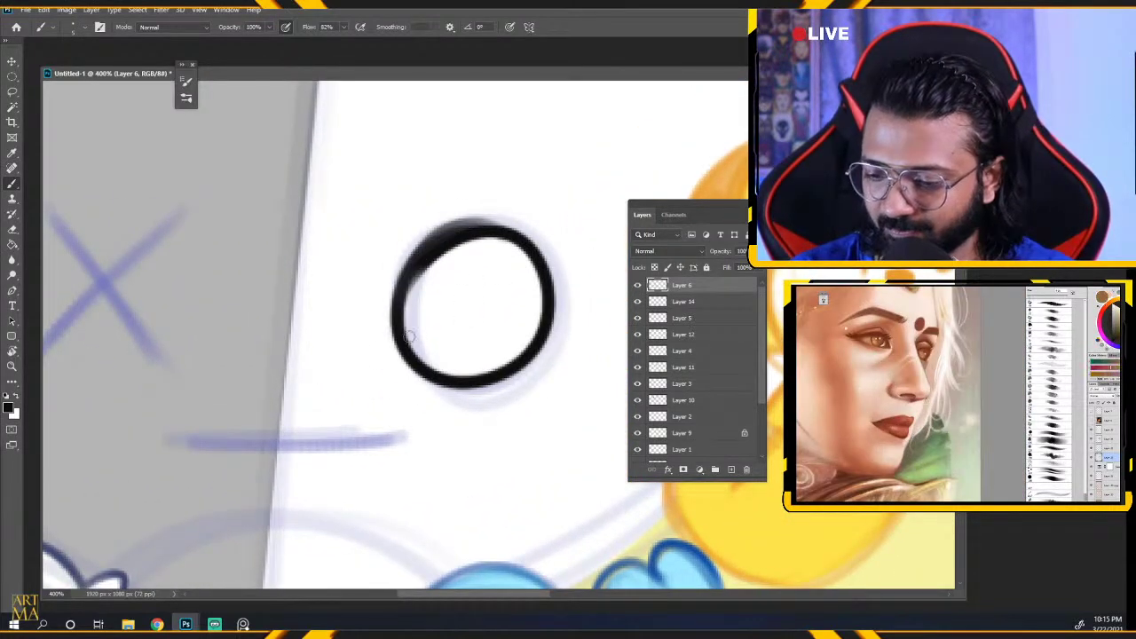
mouse_move(488, 238)
left_mouse_down()
mouse_move(421, 264)
mouse_move(535, 297)
left_mouse_up()
Erase the stray near-black shading along the inner edge of the round eye.
left_click(12, 230)
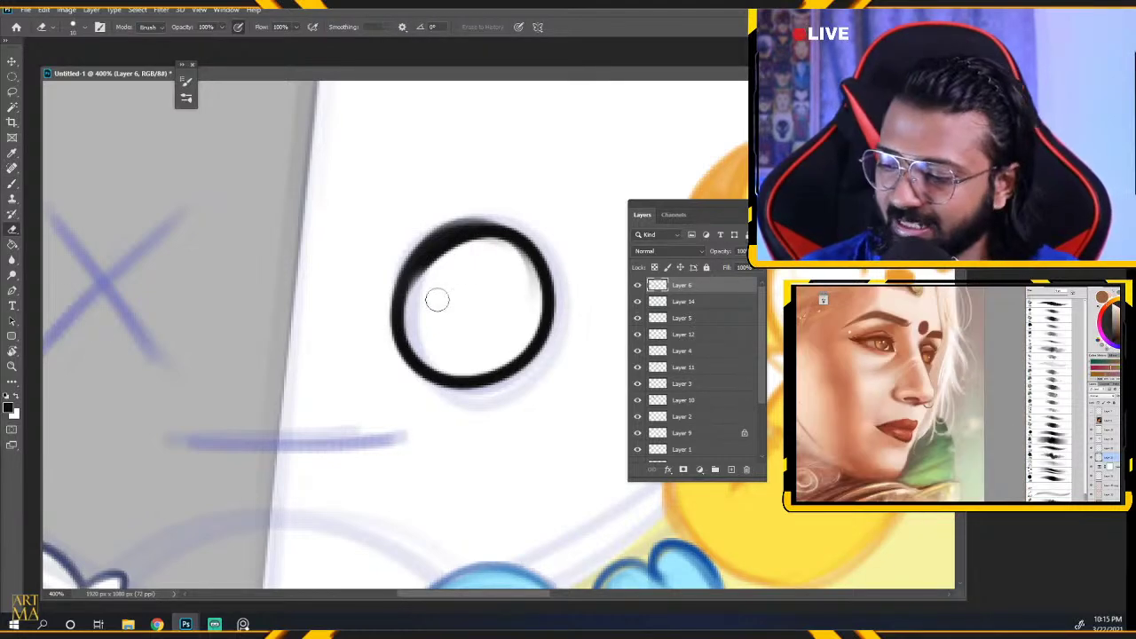
mouse_move(426, 280)
left_mouse_down()
mouse_move(424, 306)
mouse_move(510, 319)
left_mouse_up()
mouse_move(439, 259)
left_mouse_down()
mouse_move(467, 296)
mouse_move(416, 327)
mouse_move(445, 290)
mouse_move(492, 338)
left_mouse_up()
Paint the X-shaped eye on the central figure's grey half with two crossing near-black strokes.
left_click_drag(246, 414, 383, 409)
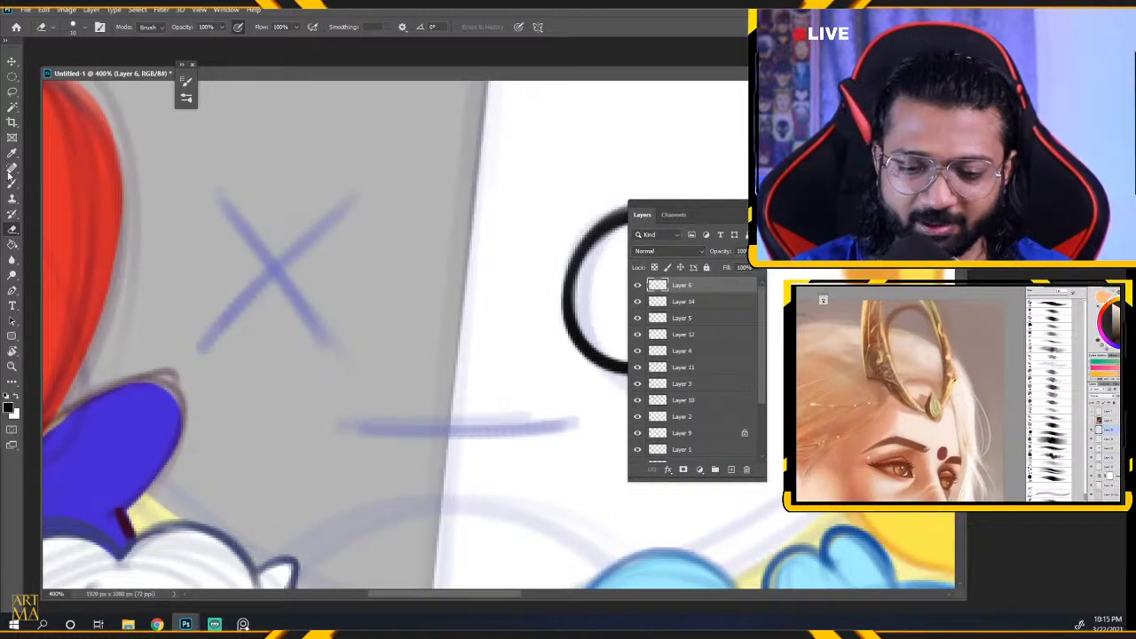
key("b")
left_click_drag(204, 339, 329, 213)
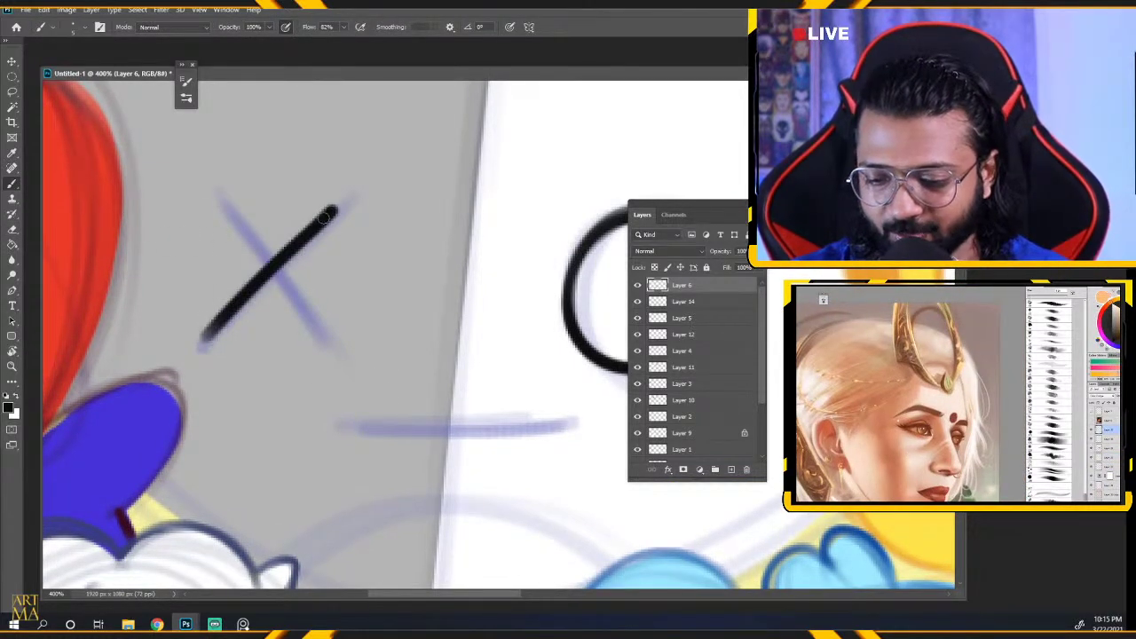
left_click_drag(226, 206, 326, 344)
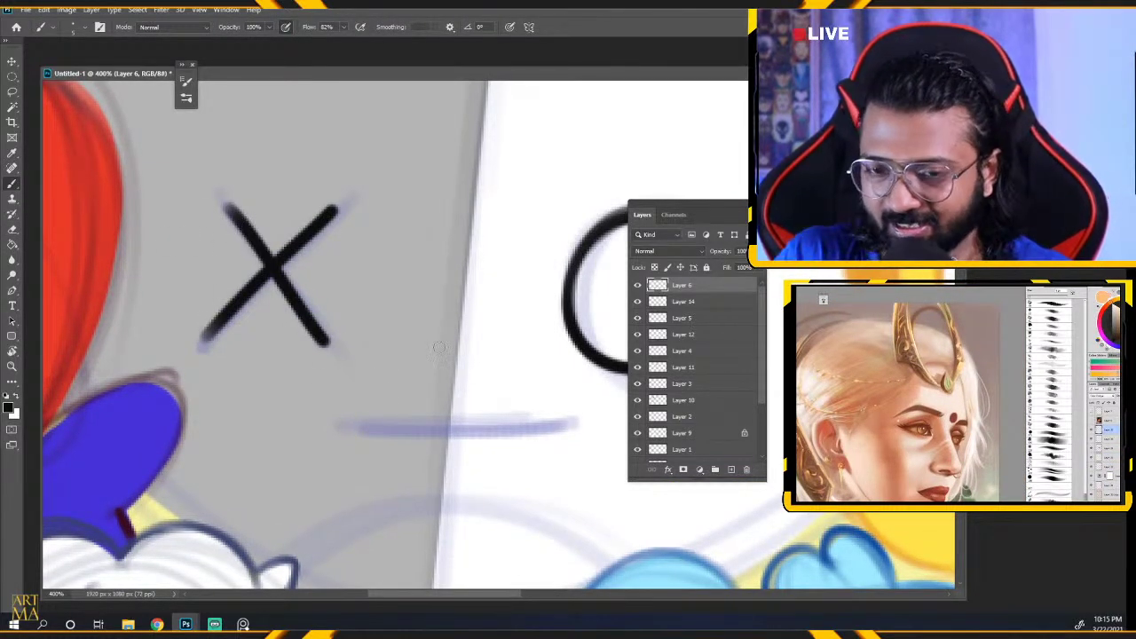
Draw the central figure's straight horizontal mouth in near-black across the grey and white halves.
left_click_drag(343, 428, 572, 425)
key("ctrl+z")
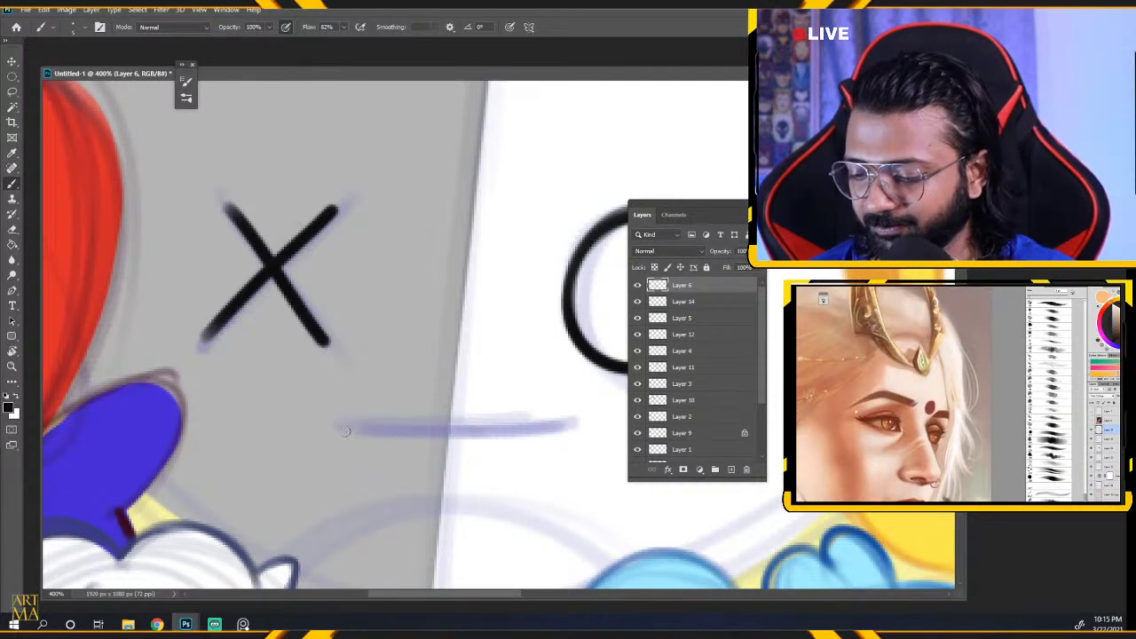
left_click_drag(346, 431, 575, 430)
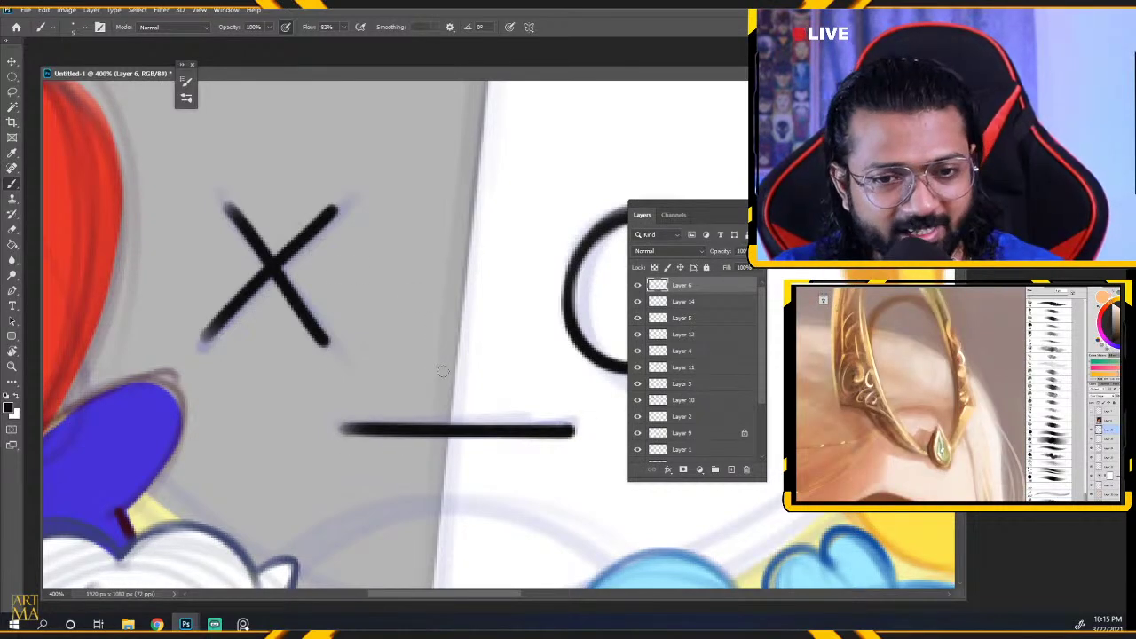
Ink the central figure's curved chin line in near-black between the white lamb and the koala's ear.
left_click_drag(472, 327, 477, 211)
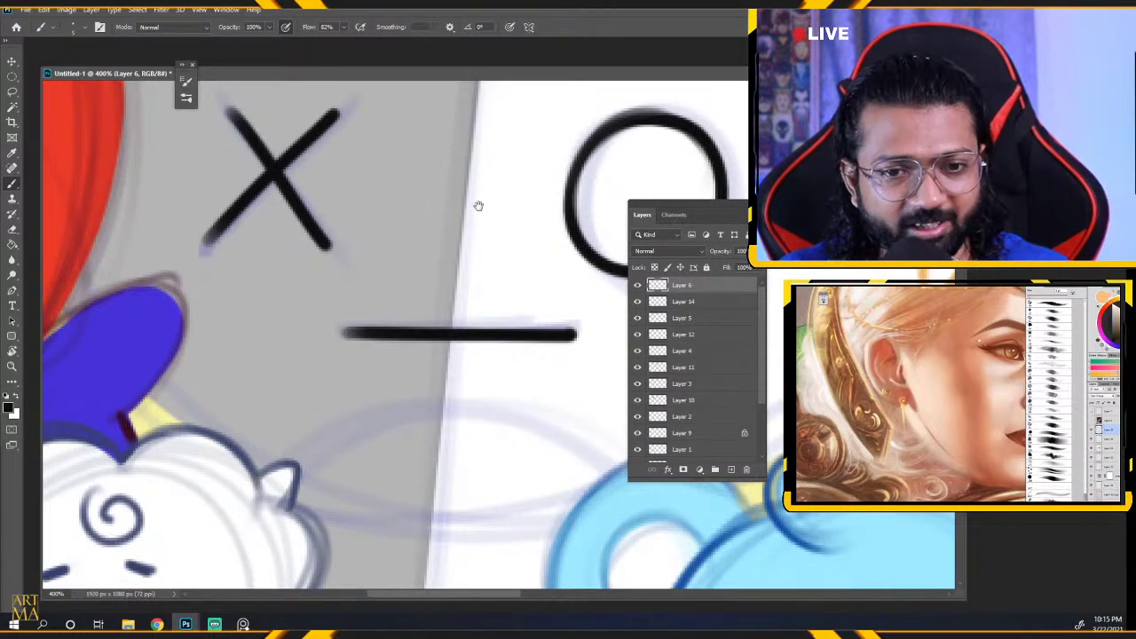
left_click_drag(497, 416, 483, 312)
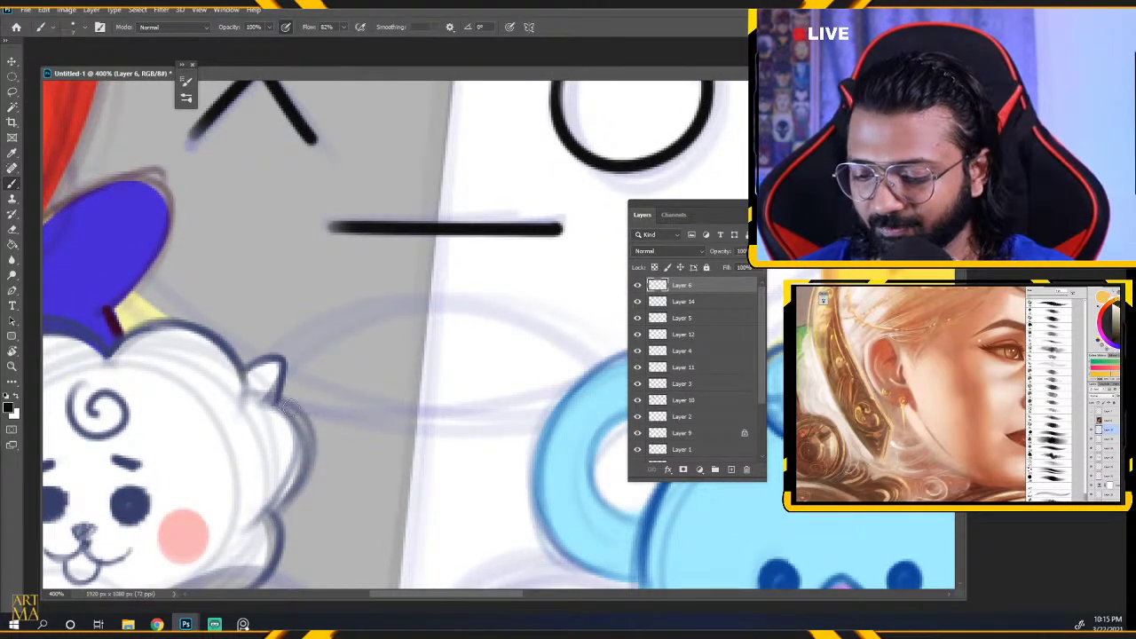
left_click_drag(284, 401, 584, 407)
key("ctrl+z")
left_click_drag(282, 402, 577, 422)
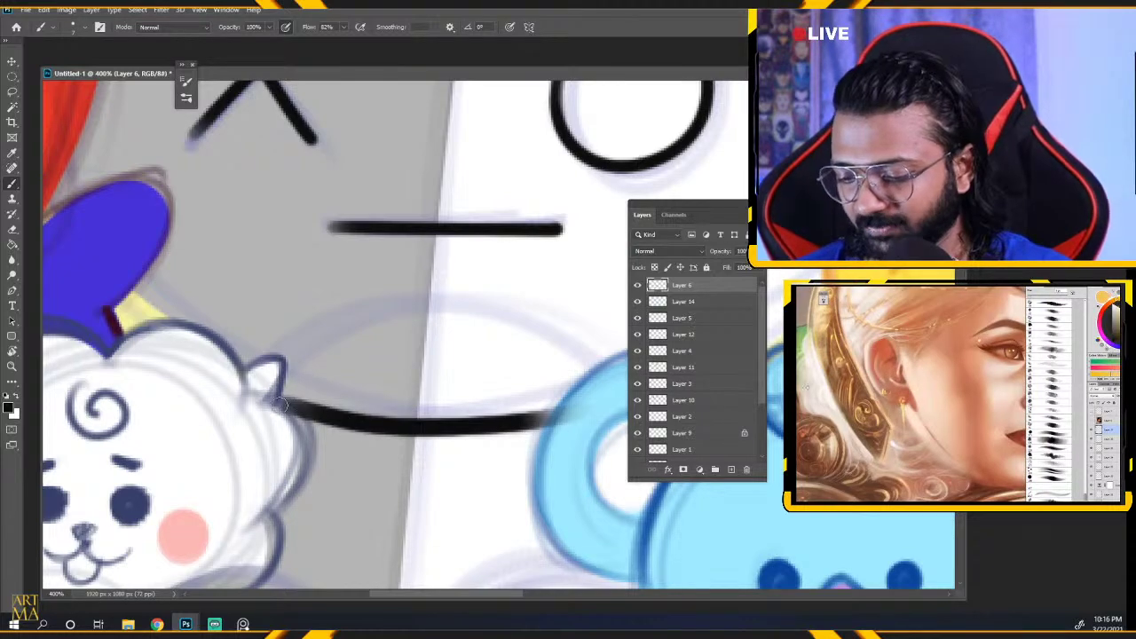
mouse_move(280, 405)
left_mouse_down()
mouse_move(449, 427)
mouse_move(577, 415)
left_mouse_up()
Outline the grey head's upper edge in near-black between the blue horse's two pink hooves.
mouse_move(479, 229)
left_mouse_down()
mouse_move(465, 291)
mouse_move(464, 547)
left_mouse_up()
left_click_drag(396, 122, 427, 268)
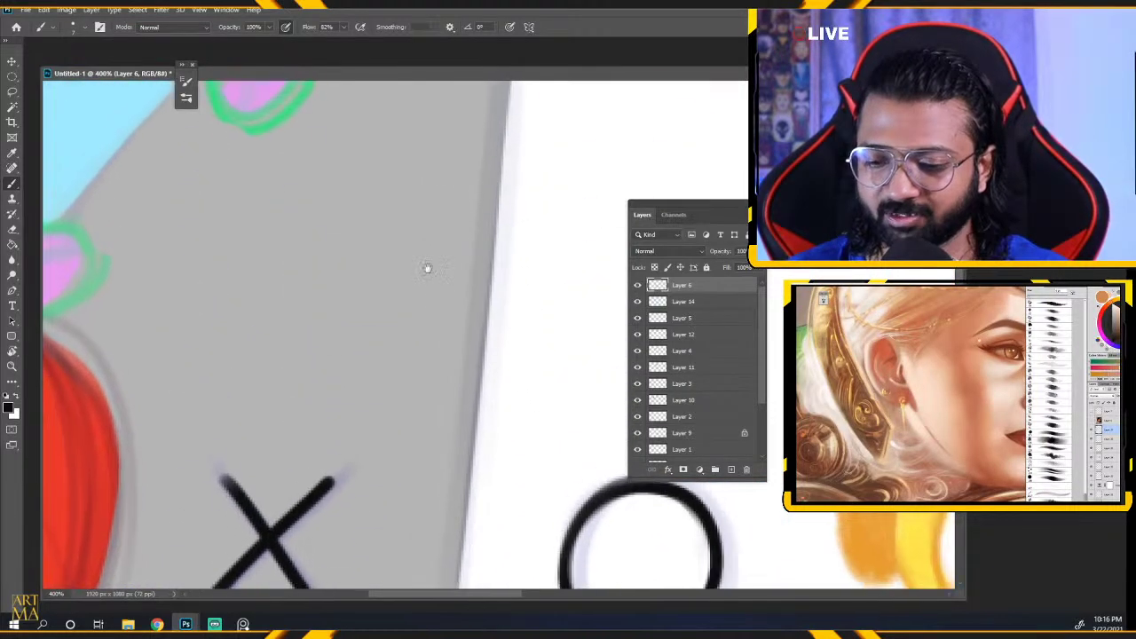
scroll(446, 470, "down", 3)
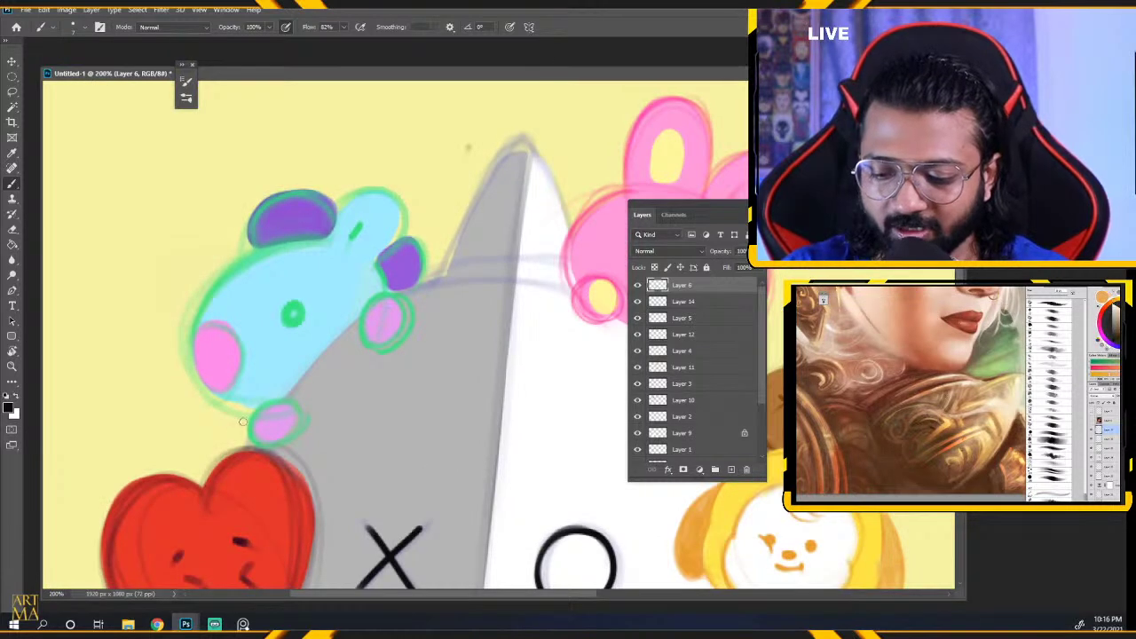
scroll(242, 422, "up", 2)
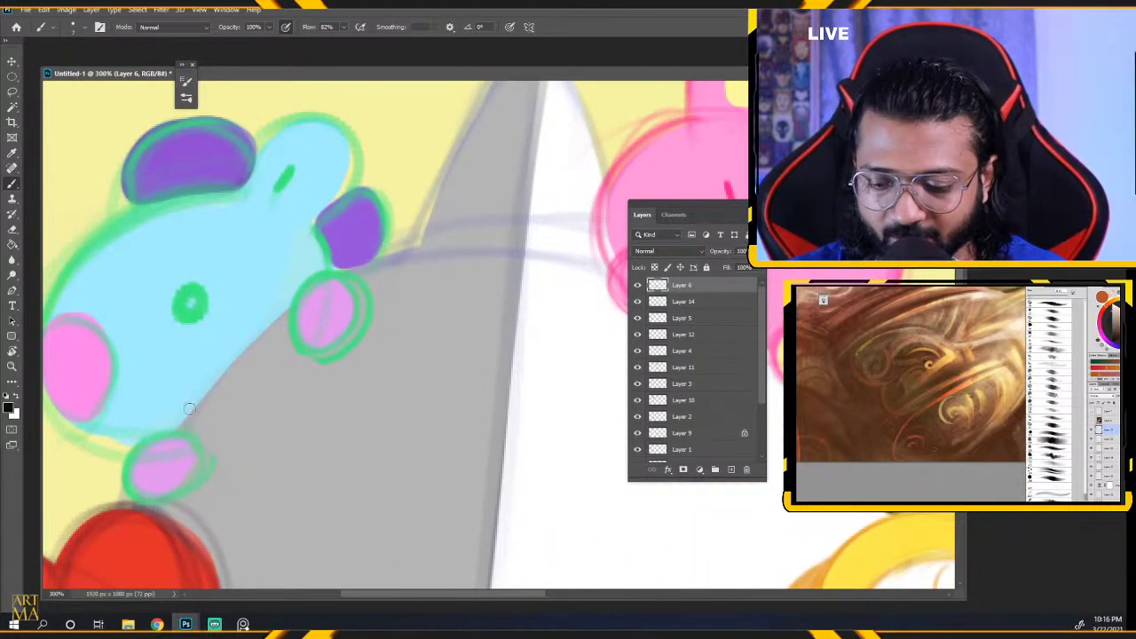
left_click_drag(174, 430, 311, 289)
key("ctrl+z")
left_click_drag(170, 435, 323, 289)
key("ctrl+z")
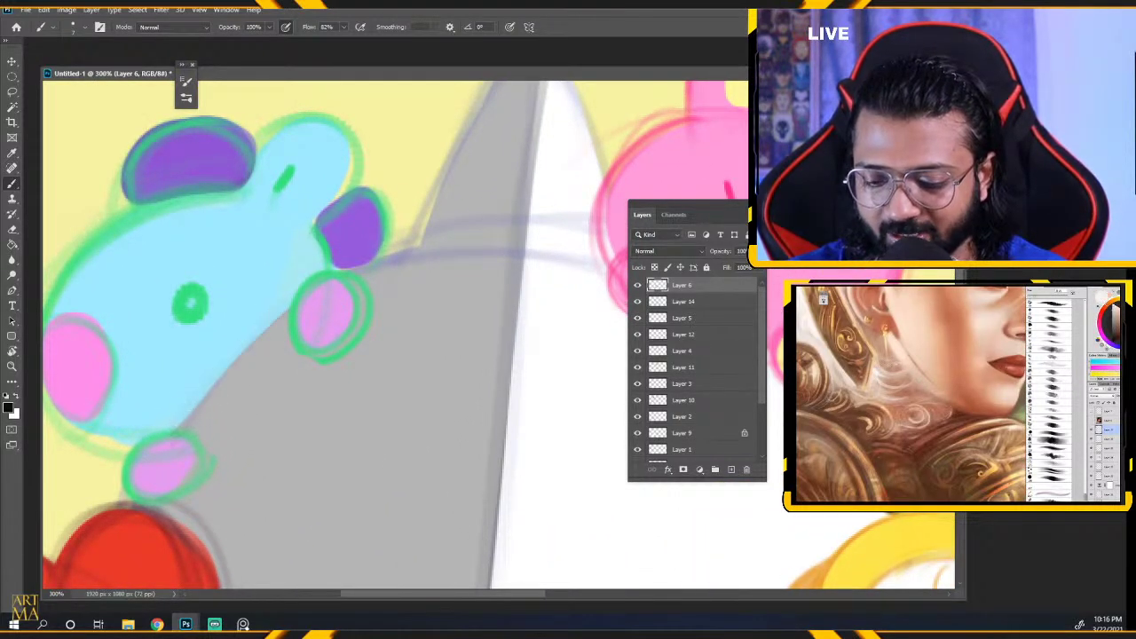
left_click_drag(171, 435, 312, 300)
key("ctrl+z")
left_click_drag(169, 436, 315, 300)
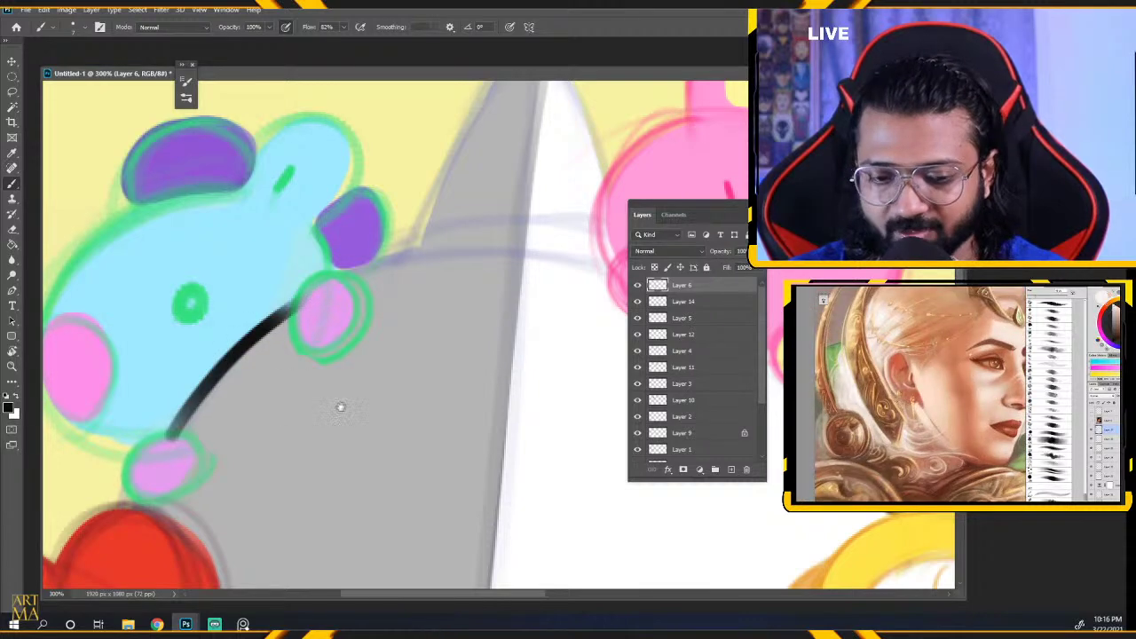
Continue the near-black head outline from the horse's upper hoof to the pointed tip and up its grey side.
mouse_move(467, 353)
left_mouse_down()
mouse_move(249, 436)
mouse_move(261, 421)
left_mouse_up()
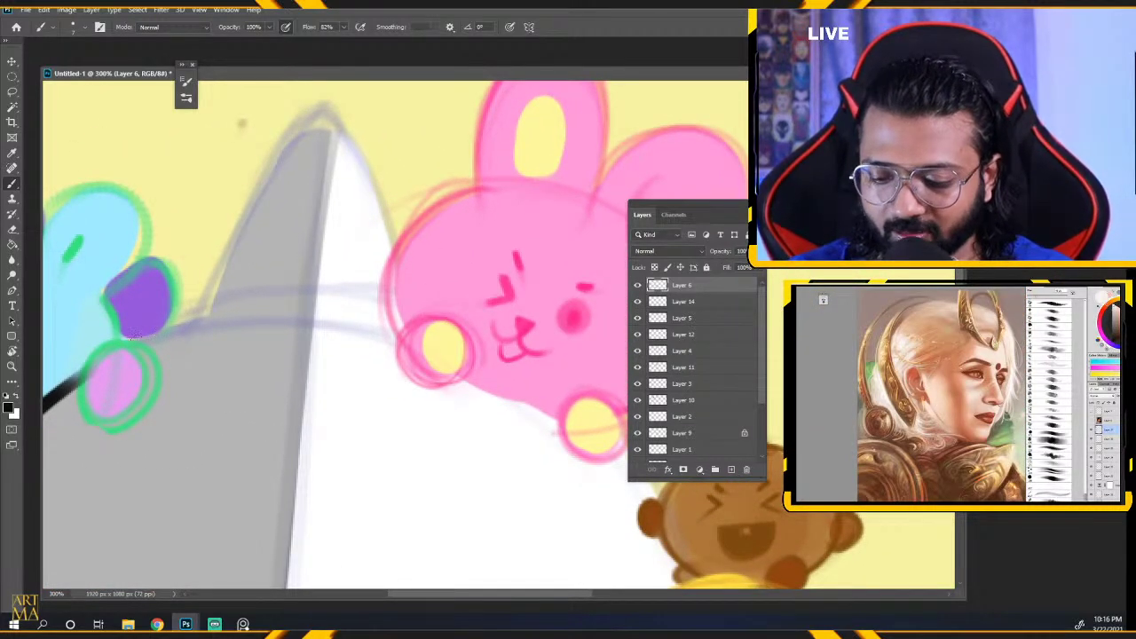
left_click_drag(132, 338, 211, 310)
key("ctrl+z")
left_click_drag(124, 348, 211, 316)
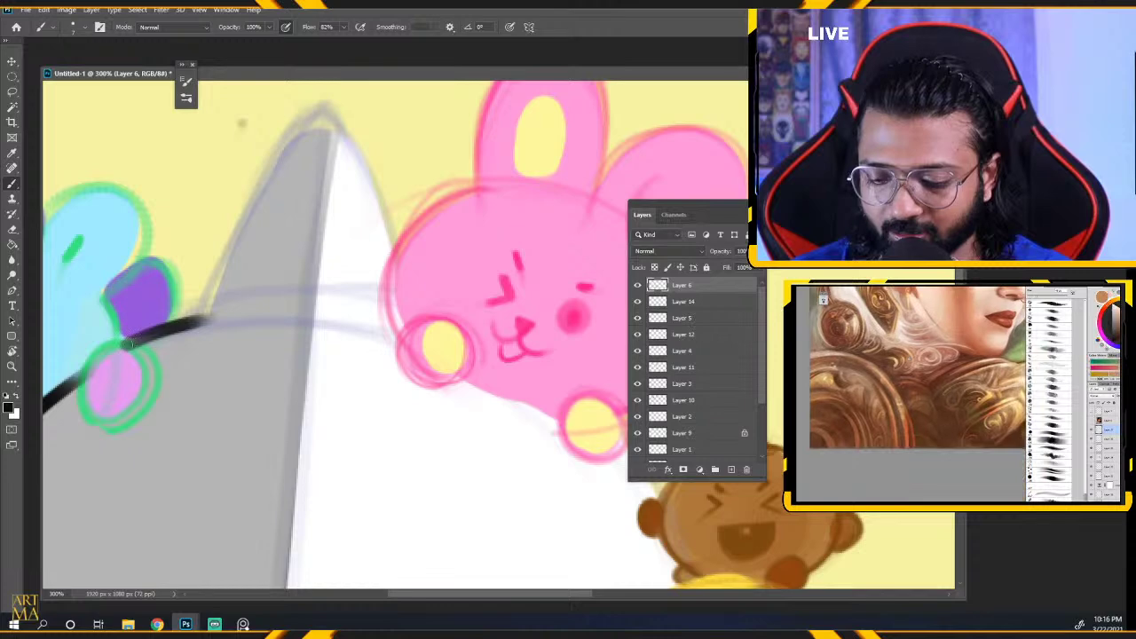
mouse_move(323, 126)
left_mouse_down()
mouse_move(267, 178)
mouse_move(196, 327)
mouse_move(217, 289)
mouse_move(205, 308)
left_mouse_up()
key("ctrl+z")
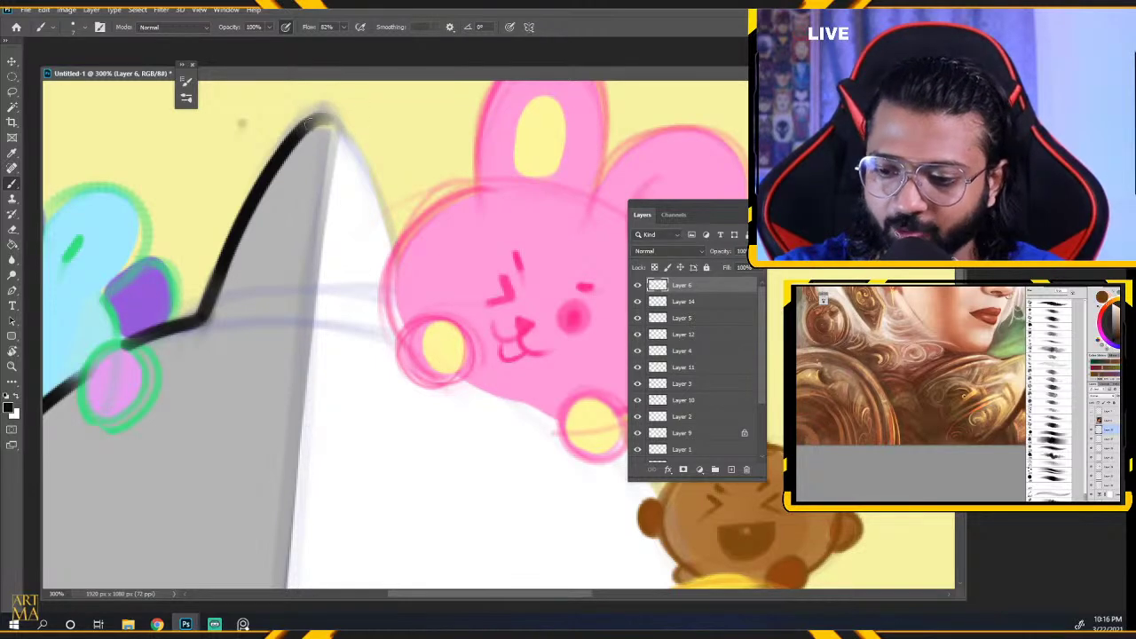
mouse_move(309, 121)
left_mouse_down()
mouse_move(348, 133)
mouse_move(388, 238)
left_mouse_up()
left_click_drag(366, 151, 393, 249)
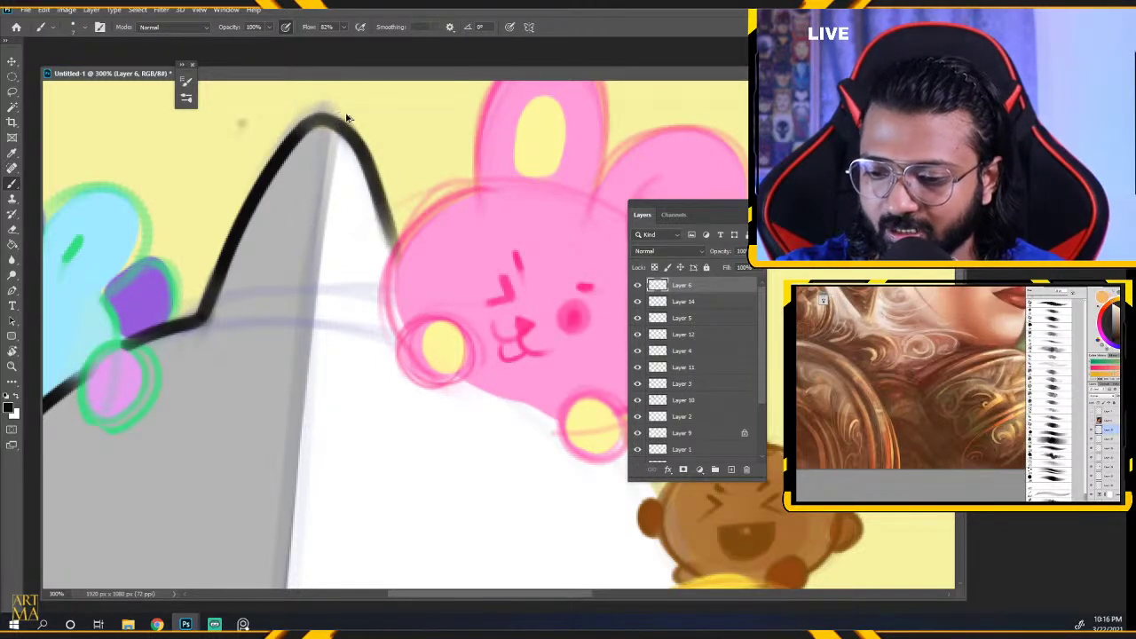
key("ctrl+z")
key("ctrl+z")
left_click_drag(329, 119, 383, 216)
left_click_drag(362, 152, 397, 249)
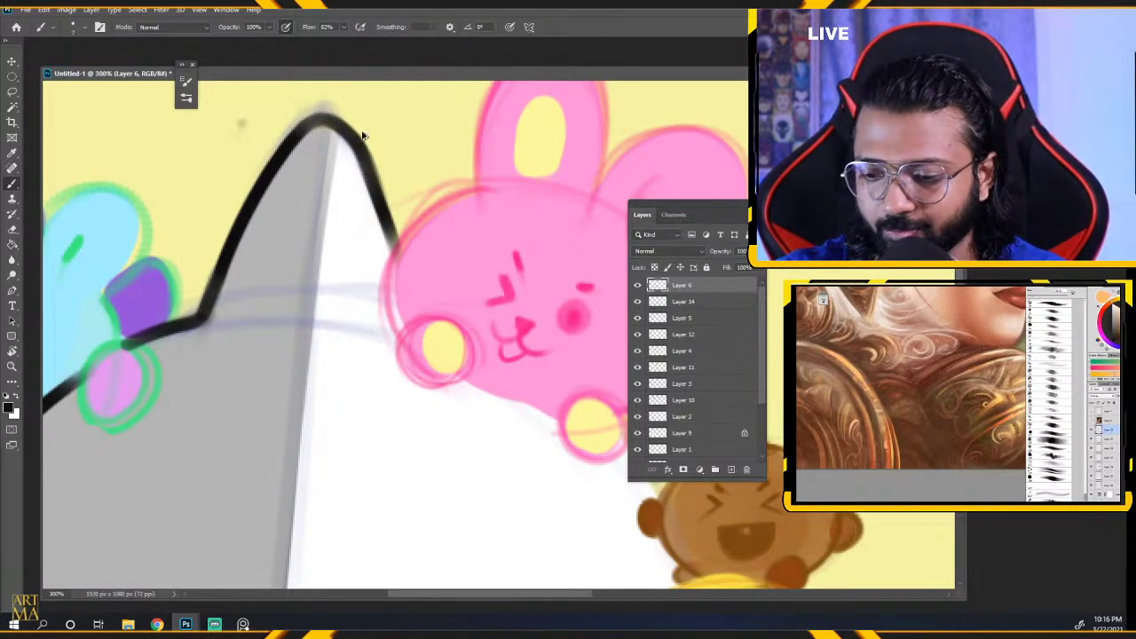
key("ctrl+z")
key("ctrl+z")
key("ctrl+z")
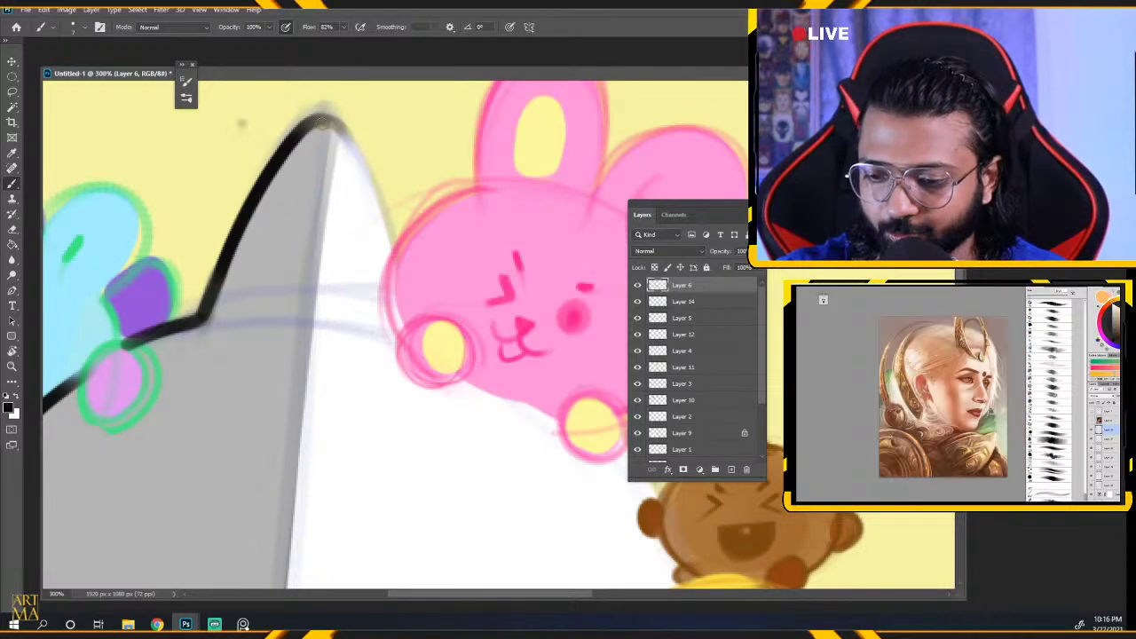
Outline the white side of the pointed tip in near-black from its peak down to the pink rabbit's yellow paw.
left_click_drag(324, 119, 378, 210)
mouse_move(345, 135)
left_mouse_down()
mouse_move(391, 259)
mouse_move(384, 243)
left_mouse_up()
left_click_drag(364, 174, 397, 267)
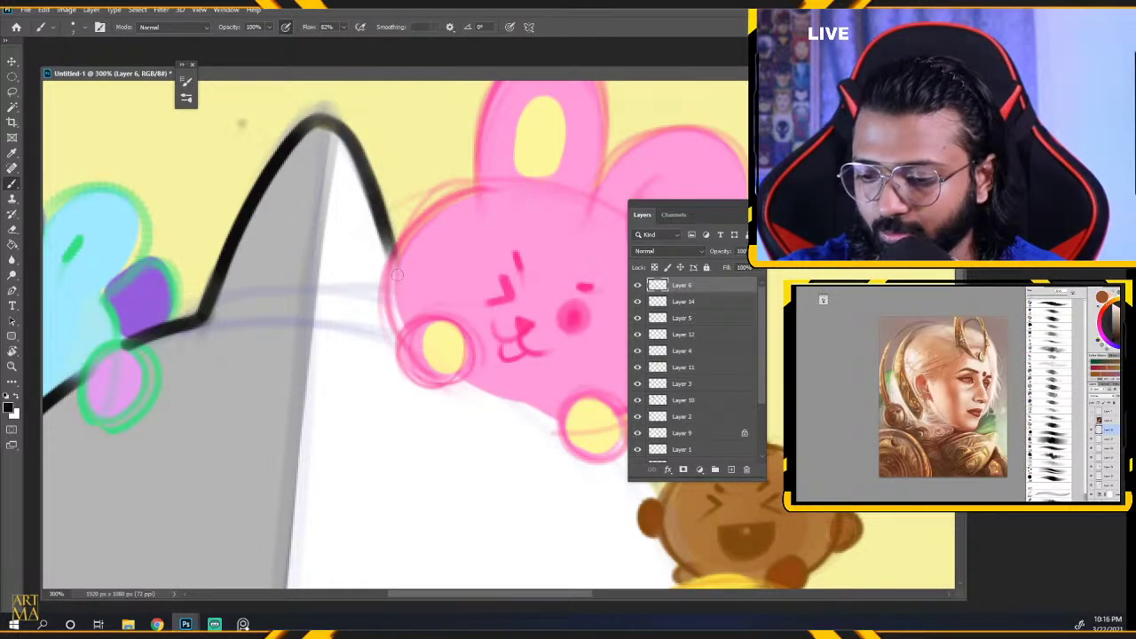
left_click_drag(378, 227, 409, 325)
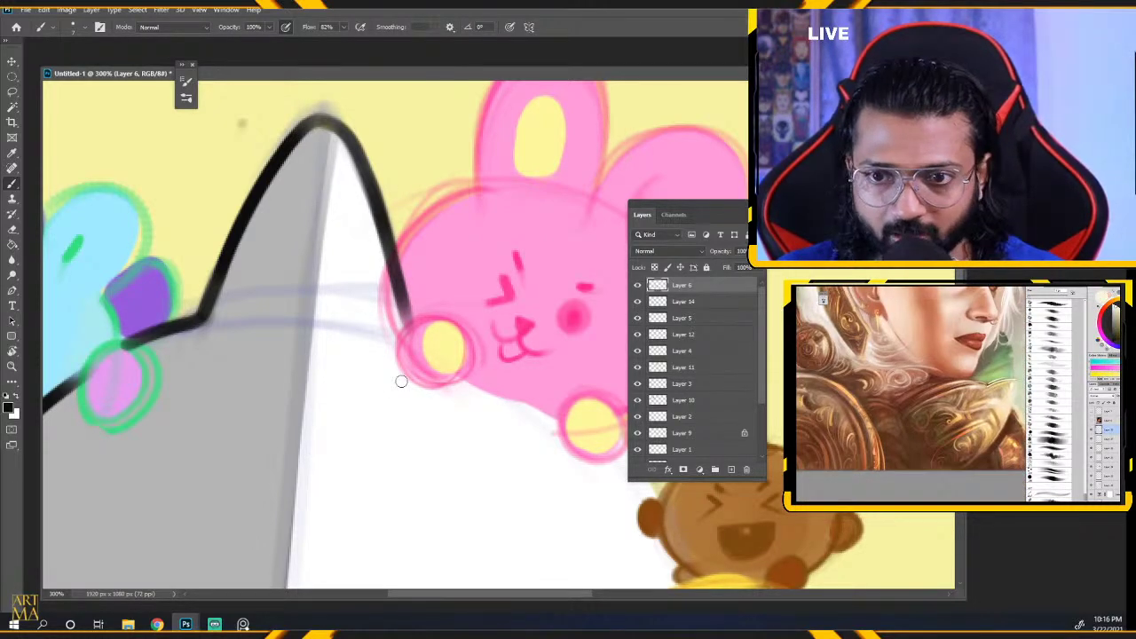
Outline the white head's lower edge in near-black from the koala's ear up past the yellow puppy's body.
key("ctrl+minus")
key("ctrl+minus")
key("ctrl+minus")
key("ctrl+minus")
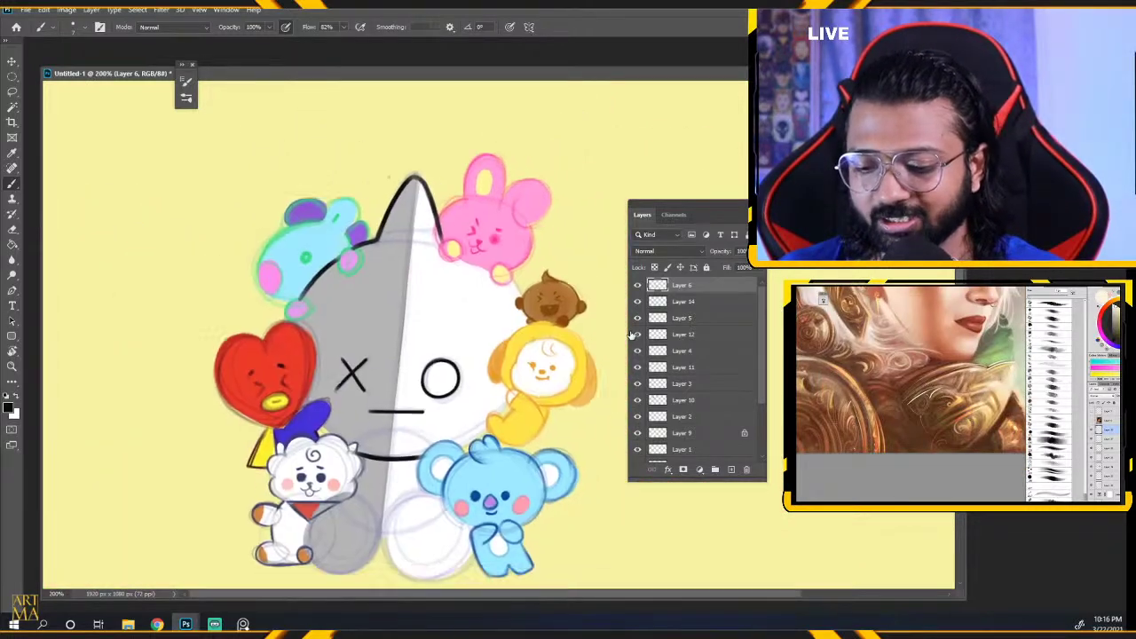
key("ctrl+plus")
key("ctrl+plus")
key("ctrl+plus")
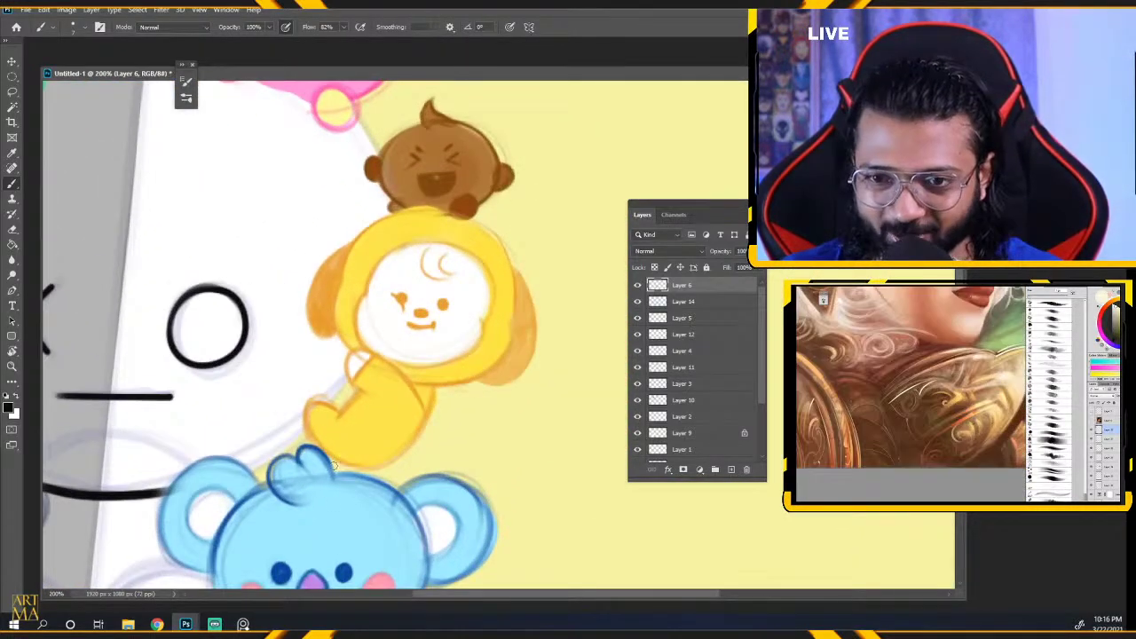
left_click_drag(359, 480, 451, 421)
key("ctrl+z")
left_click_drag(379, 487, 487, 417)
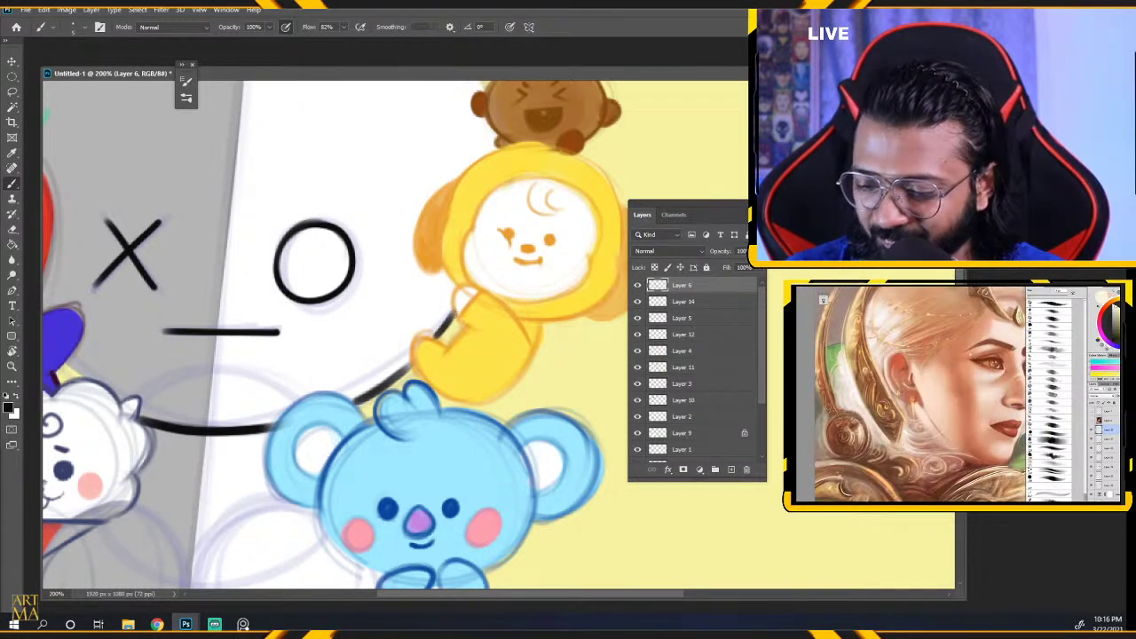
Outline the yellow puppy's lower limb in near-black, from the inner fold around its rounded end.
scroll(451, 351, "up", 4)
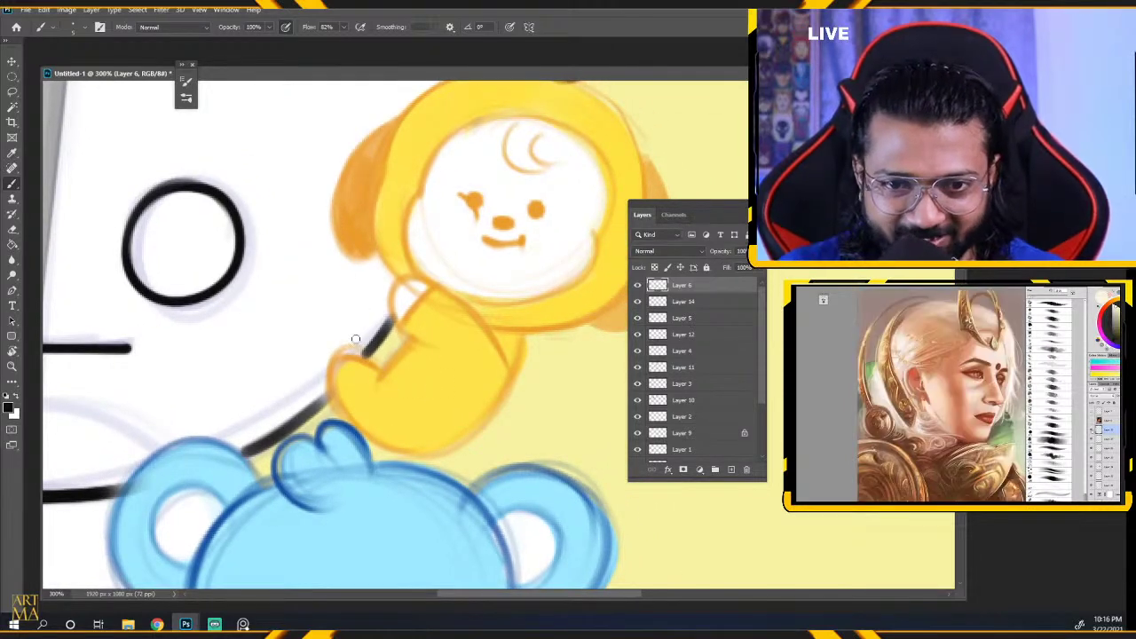
left_click_drag(382, 377, 420, 343)
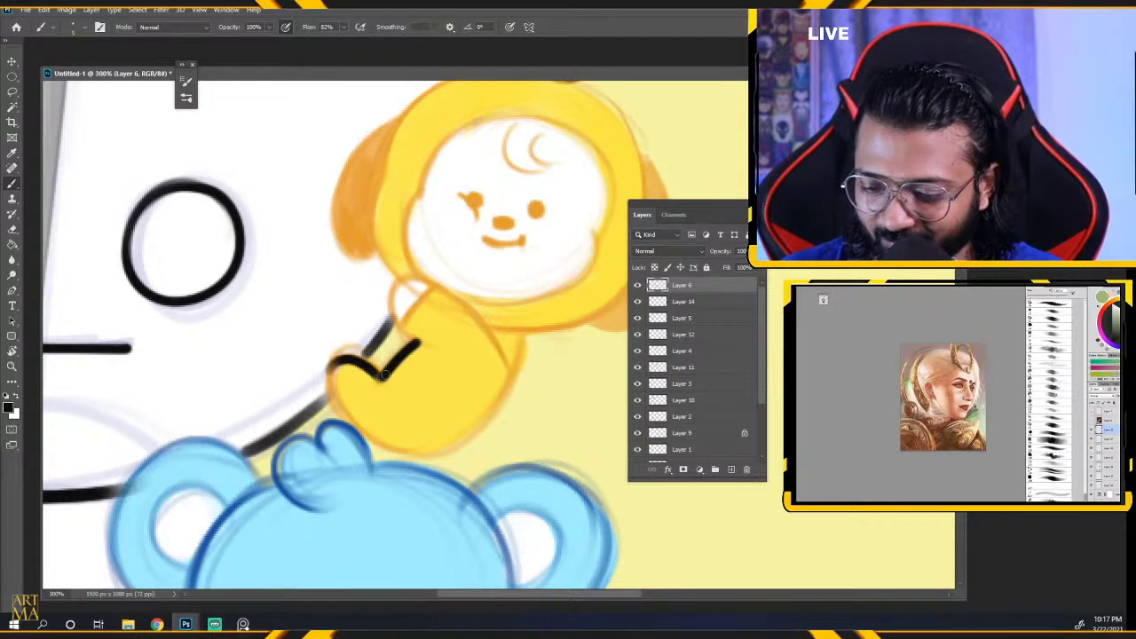
mouse_move(345, 361)
left_mouse_down()
mouse_move(383, 377)
mouse_move(338, 411)
left_mouse_up()
key("ctrl+z")
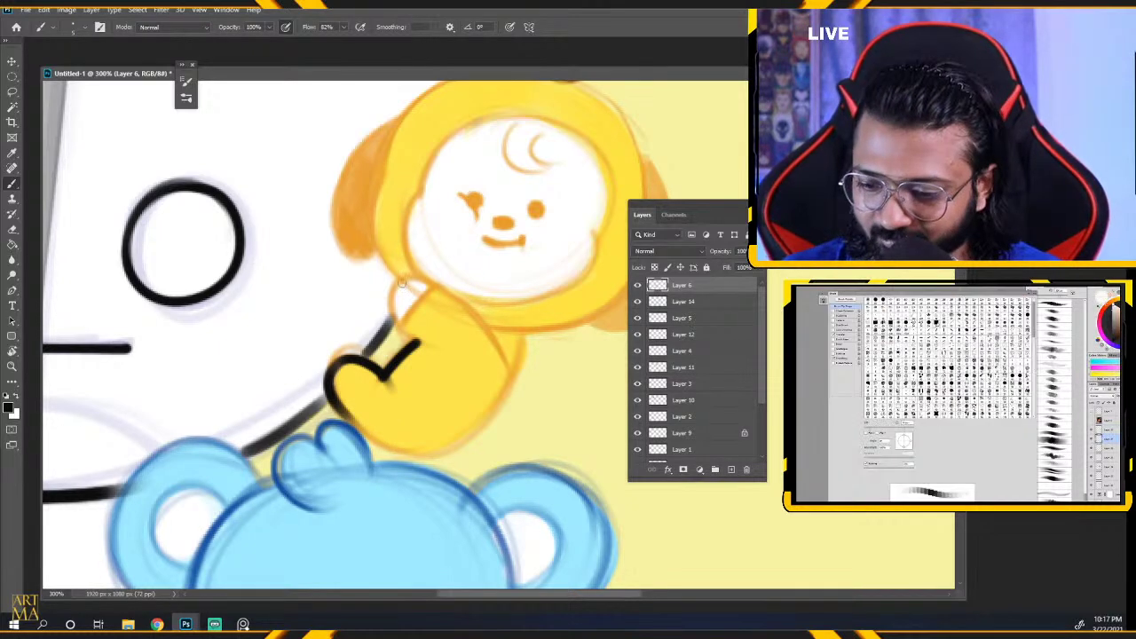
Outline the yellow puppy's raised white paw in near-black, joining it to the inner fold of the body.
mouse_move(401, 281)
left_mouse_down()
mouse_move(392, 307)
mouse_move(414, 341)
left_mouse_up()
key("ctrl+z")
left_click_drag(406, 276, 417, 343)
key("ctrl+z")
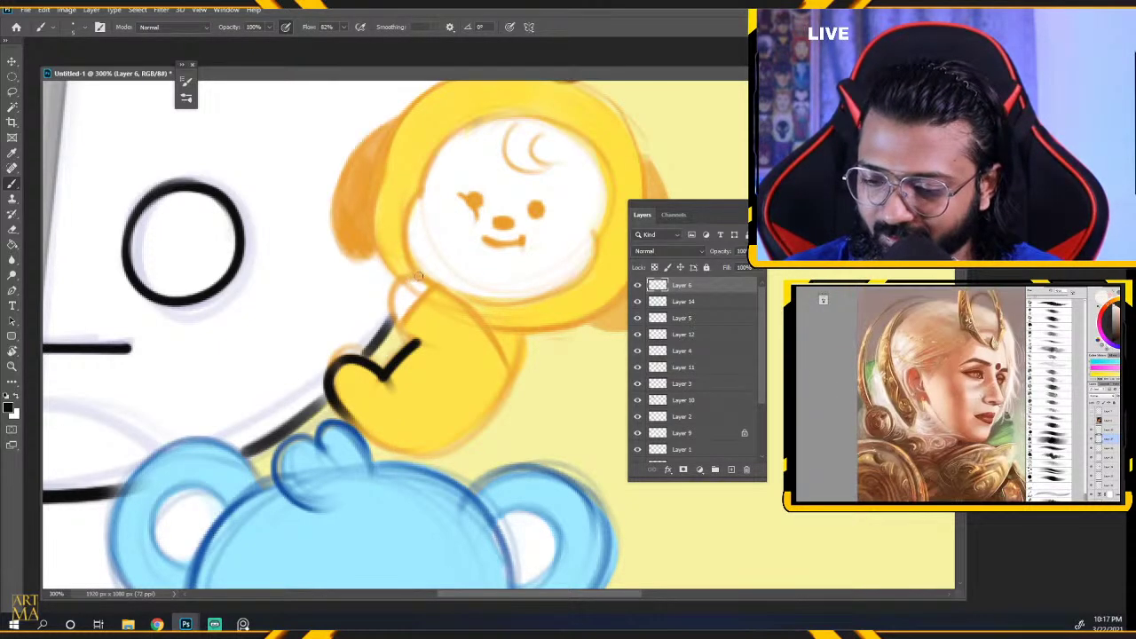
left_click_drag(411, 276, 407, 337)
mouse_move(391, 291)
left_mouse_down()
mouse_move(449, 297)
mouse_move(425, 279)
mouse_move(482, 317)
mouse_move(414, 276)
mouse_move(462, 320)
left_mouse_up()
key("ctrl+z")
key("ctrl+z")
key("ctrl+z")
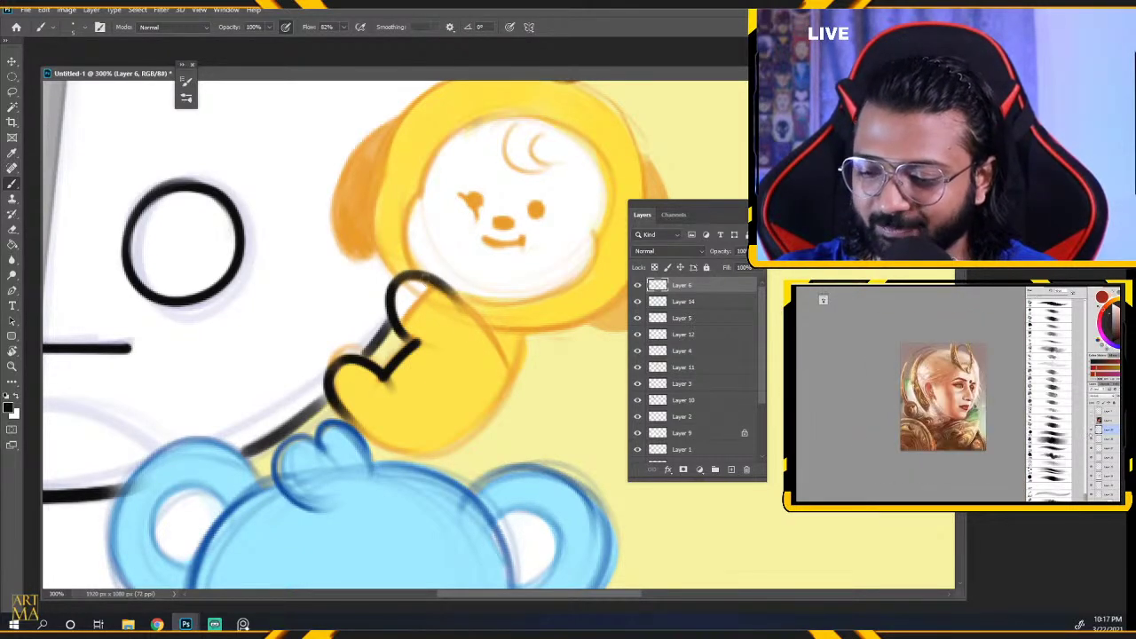
Extend the raised paw's near-black outline down along the yellow puppy's back.
key("ctrl+z")
left_click_drag(412, 275, 502, 362)
key("ctrl+z")
key("ctrl+z")
left_click_drag(448, 287, 502, 373)
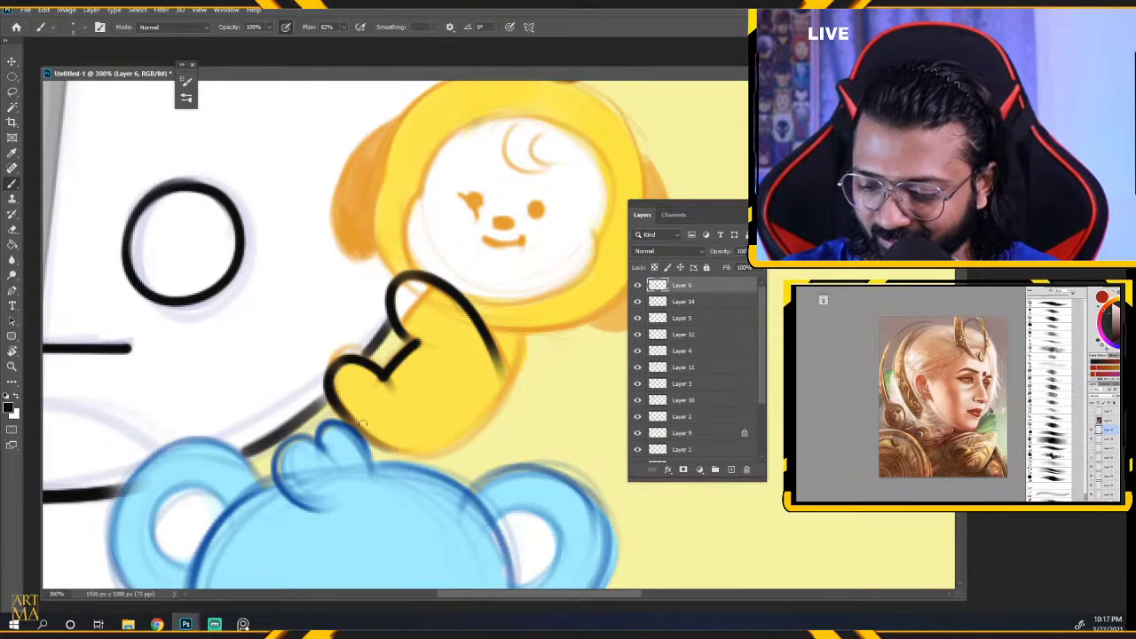
Outline the yellow puppy's rounded underside in near-black above the koala's head.
left_click_drag(375, 444, 434, 451)
key("ctrl+z")
mouse_move(366, 440)
left_mouse_down()
mouse_move(436, 451)
mouse_move(464, 429)
mouse_move(420, 450)
mouse_move(489, 393)
left_mouse_up()
mouse_move(421, 452)
left_mouse_down()
mouse_move(503, 371)
mouse_move(479, 419)
mouse_move(467, 417)
left_mouse_up()
key("ctrl+z")
key("ctrl+z")
key("ctrl+z")
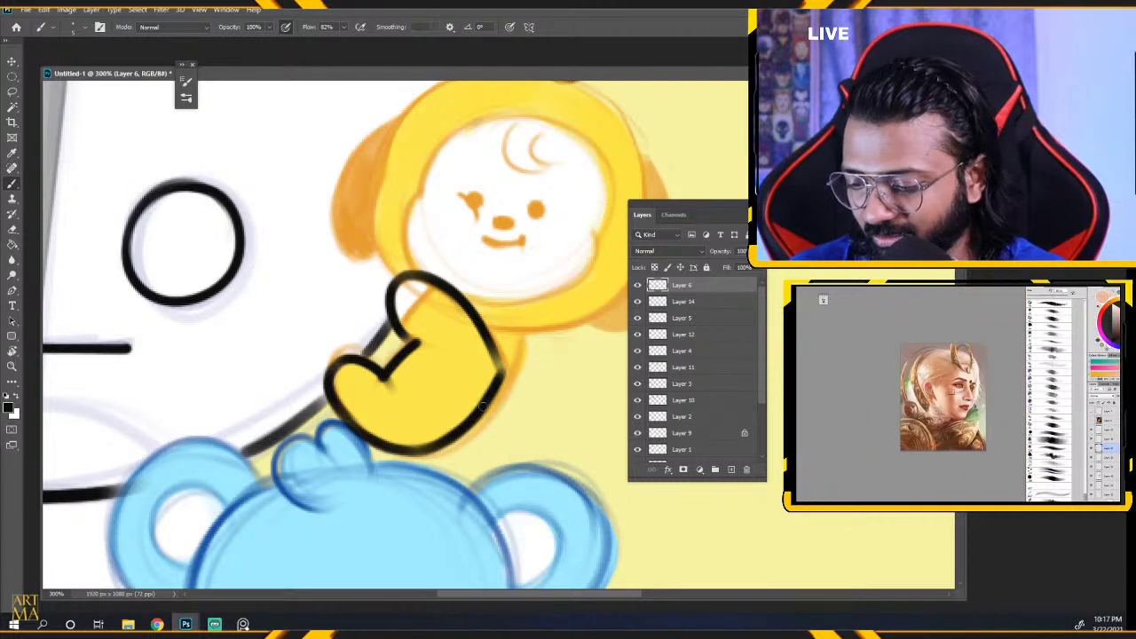
Redraw the rear end of the underside outline so it meets the puppy's back line at a corner.
mouse_move(408, 453)
left_mouse_down()
mouse_move(477, 416)
mouse_move(423, 452)
mouse_move(501, 379)
left_mouse_up()
key("ctrl+z")
key("ctrl+z")
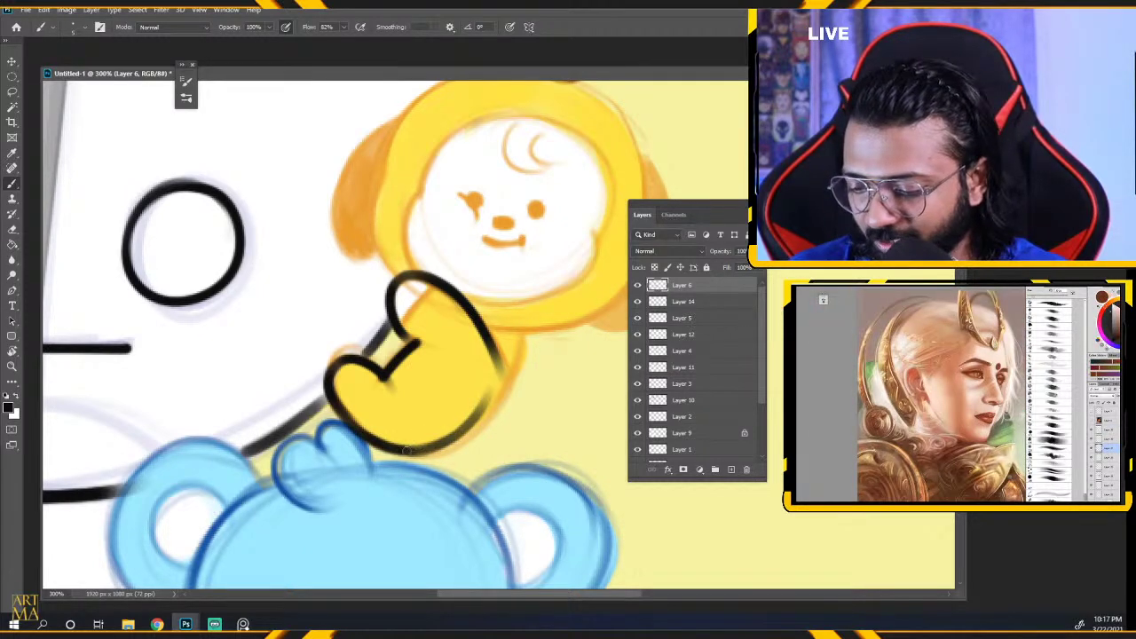
left_click_drag(403, 452, 499, 379)
key("ctrl+z")
left_click_drag(456, 435, 503, 377)
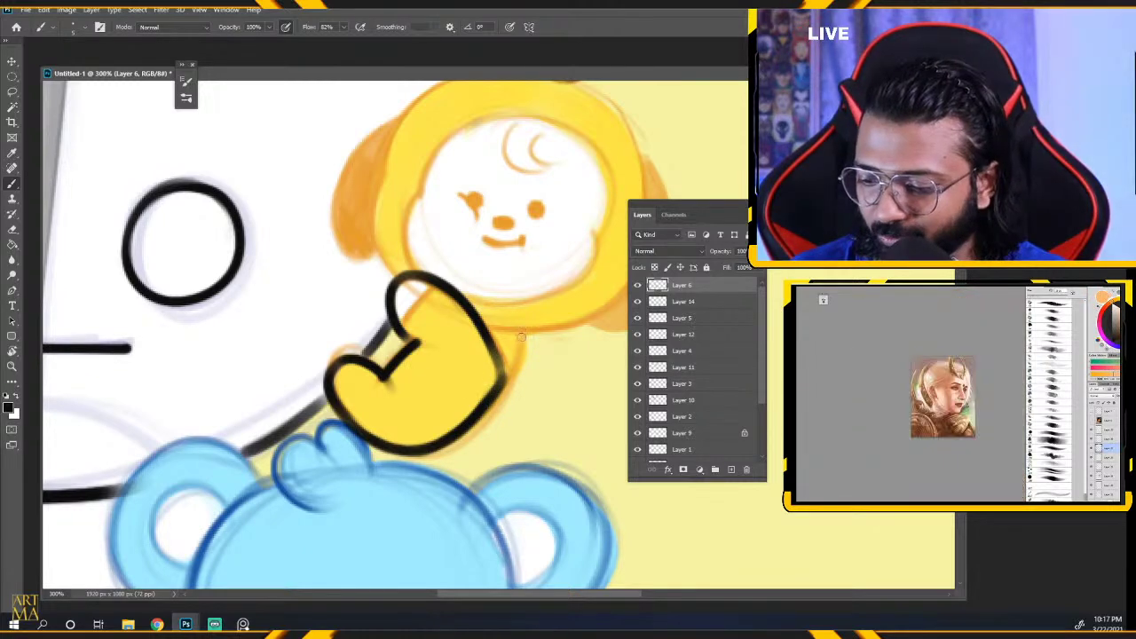
Extend the yellow puppy's back line up to the hood and ink the hood's edge beside the ear nearest the white figure.
mouse_move(502, 383)
left_mouse_down()
mouse_move(464, 420)
mouse_move(488, 392)
left_mouse_up()
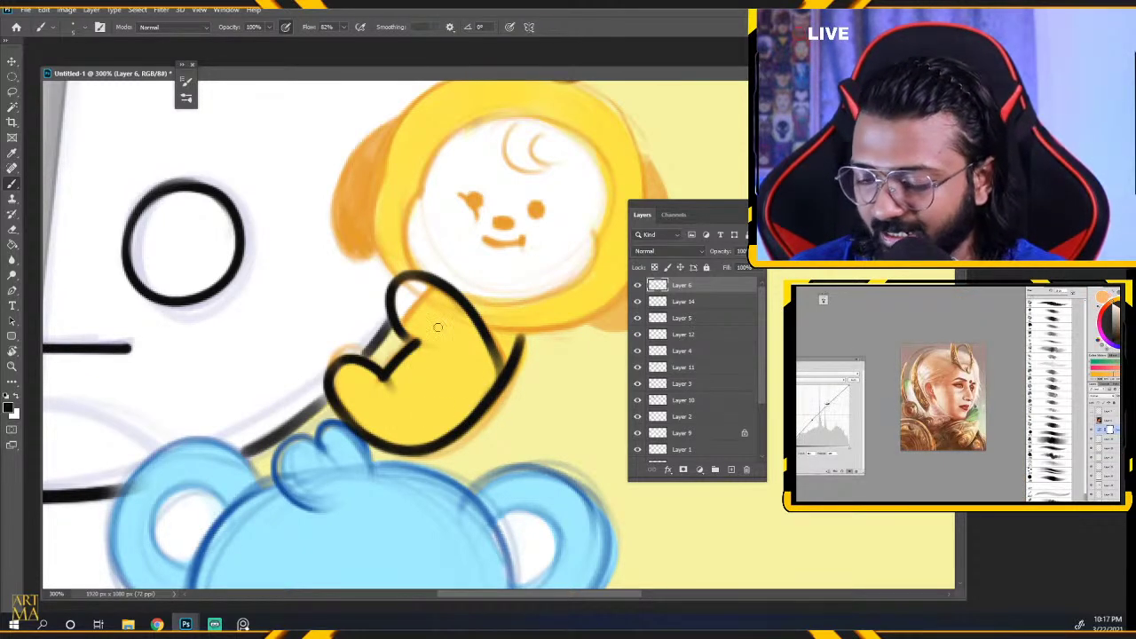
left_click_drag(438, 293, 412, 395)
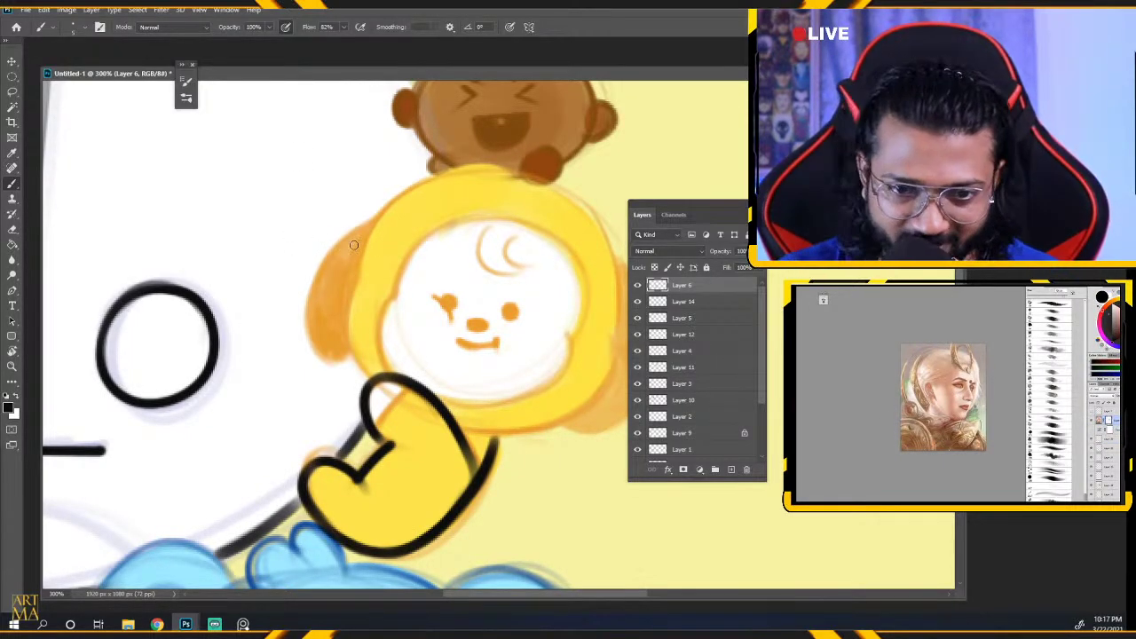
mouse_move(373, 223)
left_mouse_down()
mouse_move(356, 281)
mouse_move(366, 375)
mouse_move(356, 286)
mouse_move(347, 306)
mouse_move(371, 380)
left_mouse_up()
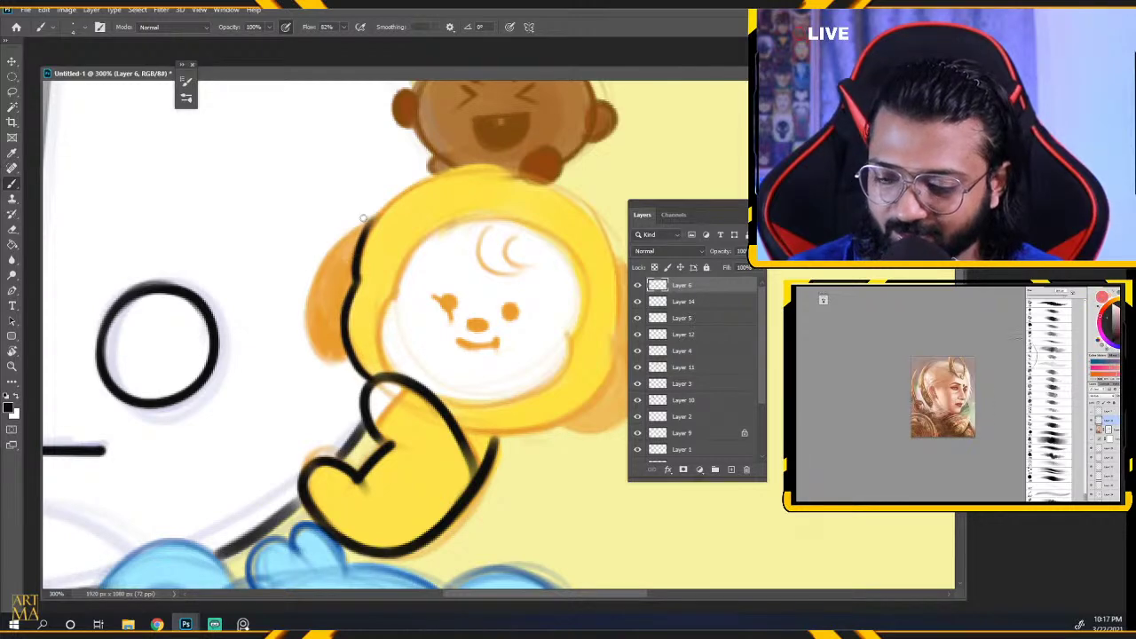
Fill the puppy's drooping ear beside the white figure solid near-black with a larger brush.
key("bracketright")
mouse_move(372, 222)
left_mouse_down()
mouse_move(319, 290)
mouse_move(310, 356)
left_mouse_up()
mouse_move(353, 248)
left_mouse_down()
mouse_move(316, 320)
mouse_move(349, 273)
mouse_move(322, 337)
mouse_move(343, 346)
left_mouse_up()
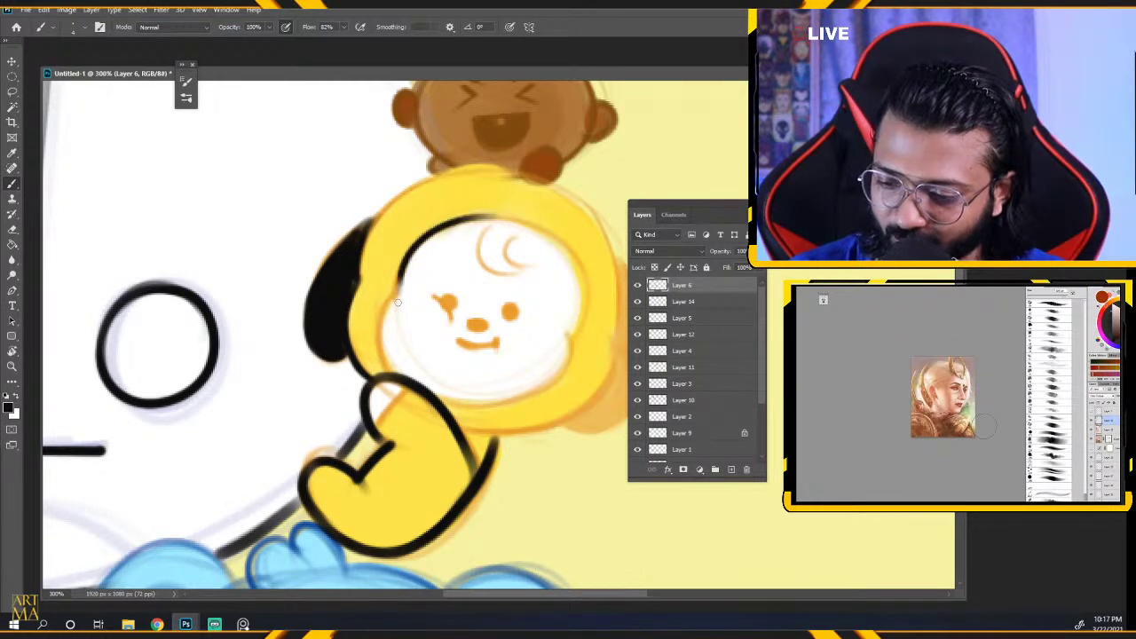
Outline the puppy's face opening in near-black along the forehead, the cheek beside the filled ear and the chin.
mouse_move(486, 220)
left_mouse_down()
mouse_move(443, 222)
mouse_move(399, 289)
left_mouse_up()
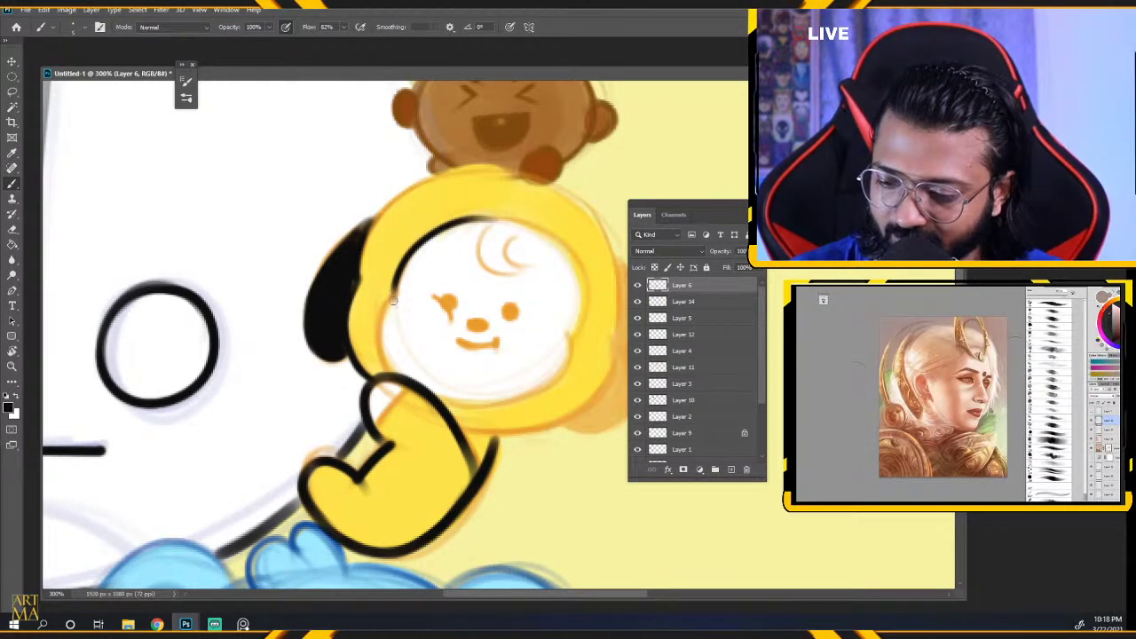
left_click_drag(392, 300, 379, 373)
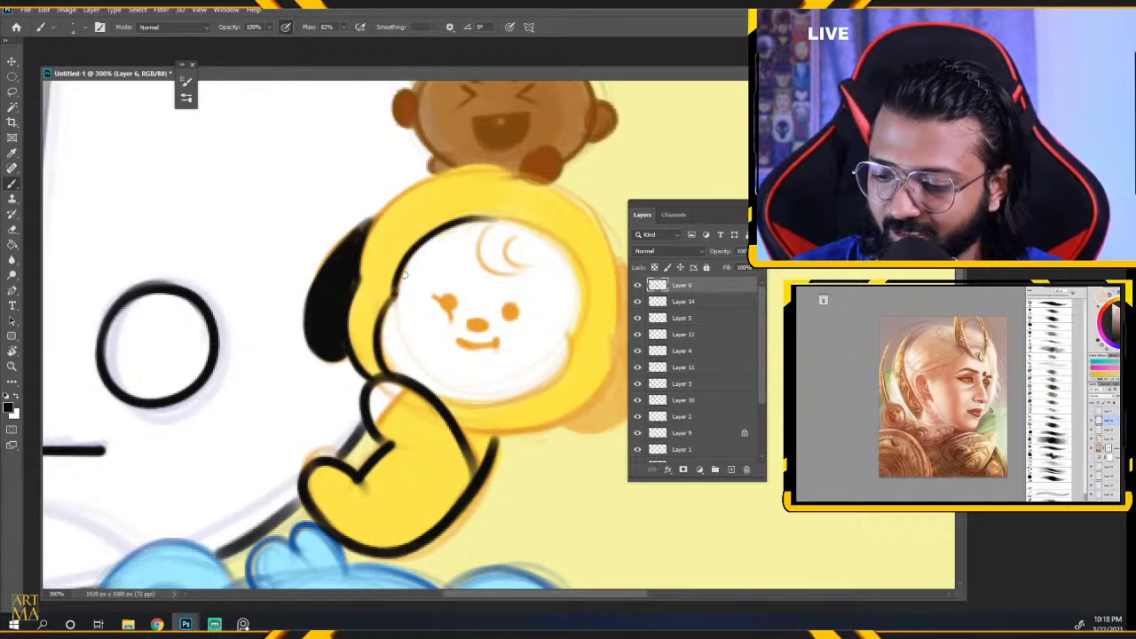
mouse_move(442, 407)
left_mouse_down()
mouse_move(525, 404)
mouse_move(566, 377)
mouse_move(570, 337)
left_mouse_up()
left_click_drag(533, 396, 570, 339)
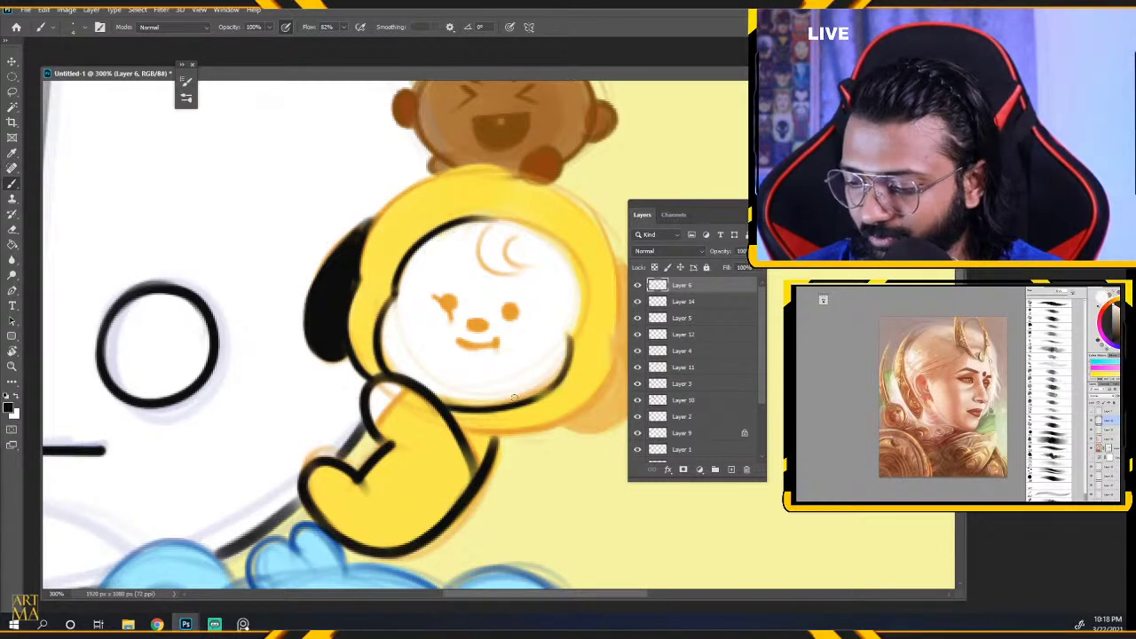
mouse_move(534, 396)
left_mouse_down()
mouse_move(570, 344)
mouse_move(551, 386)
mouse_move(448, 393)
left_mouse_up()
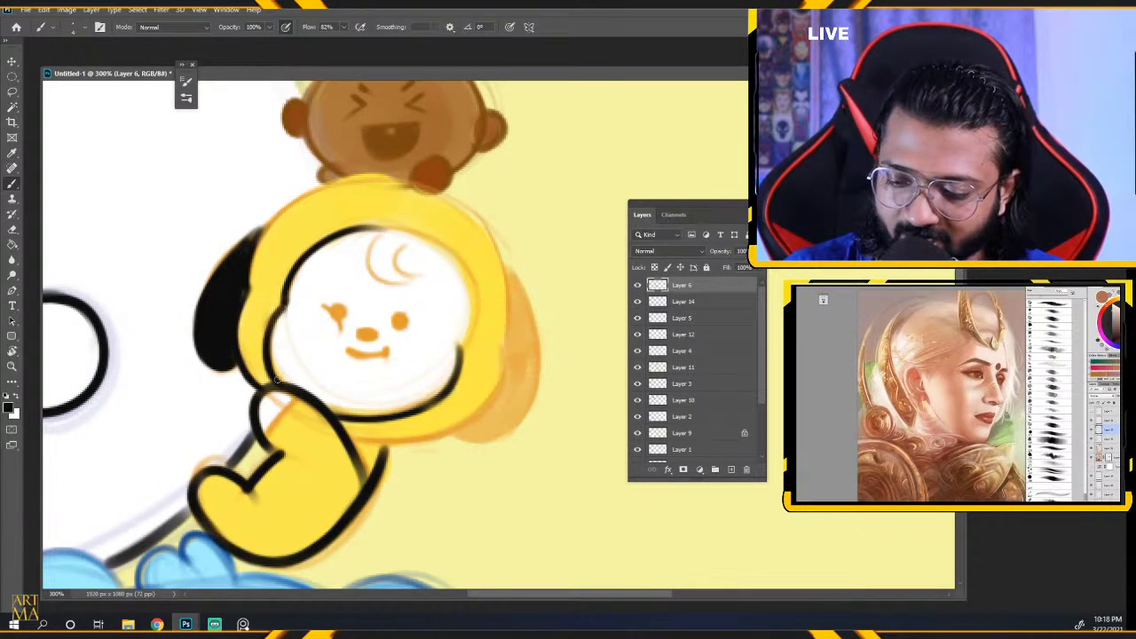
left_click_drag(377, 226, 464, 351)
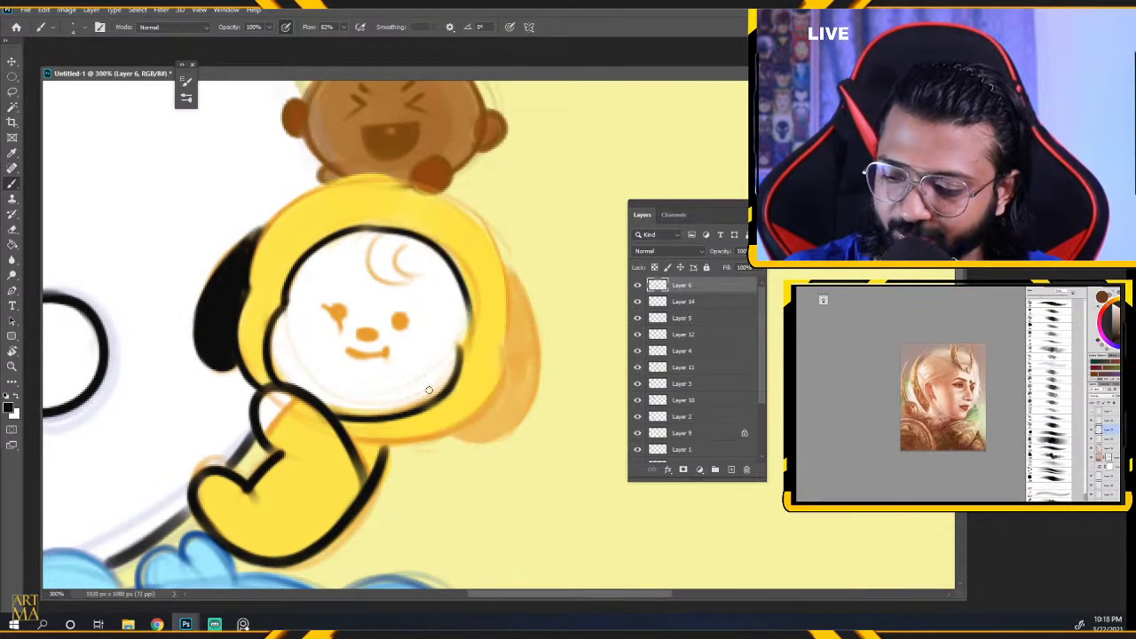
key("ctrl+z")
left_click_drag(369, 227, 462, 354)
key("ctrl+z")
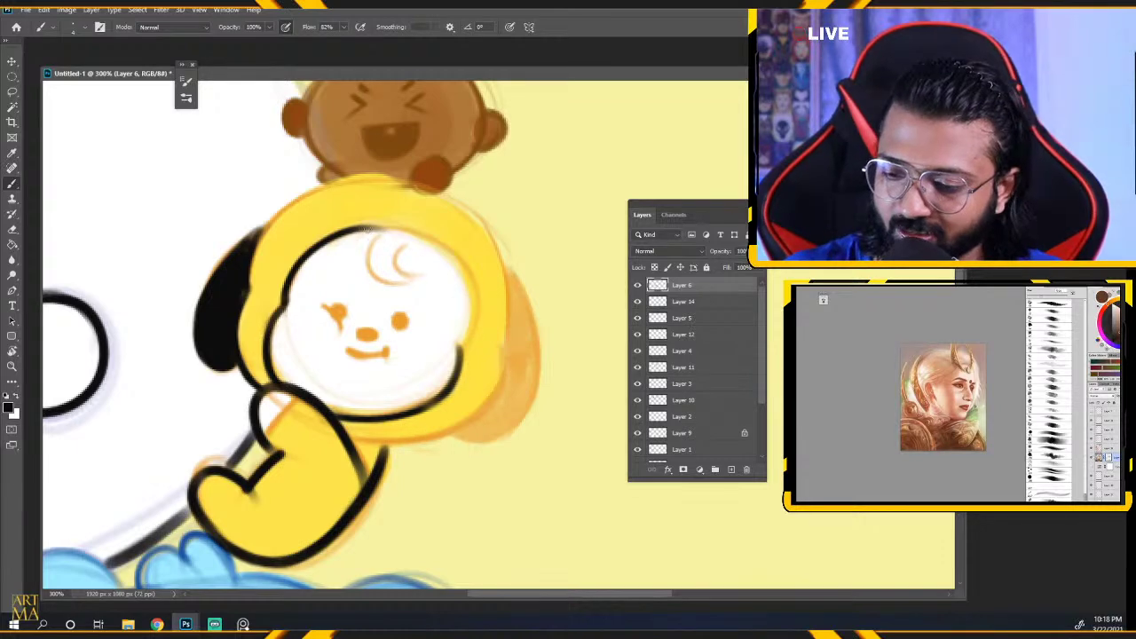
left_click_drag(369, 227, 457, 359)
key("ctrl+z")
Close the face opening's outline from the forehead around to the cheek notch on the side away from the filled ear.
mouse_move(360, 223)
left_mouse_down()
mouse_move(452, 258)
mouse_move(430, 413)
left_mouse_up()
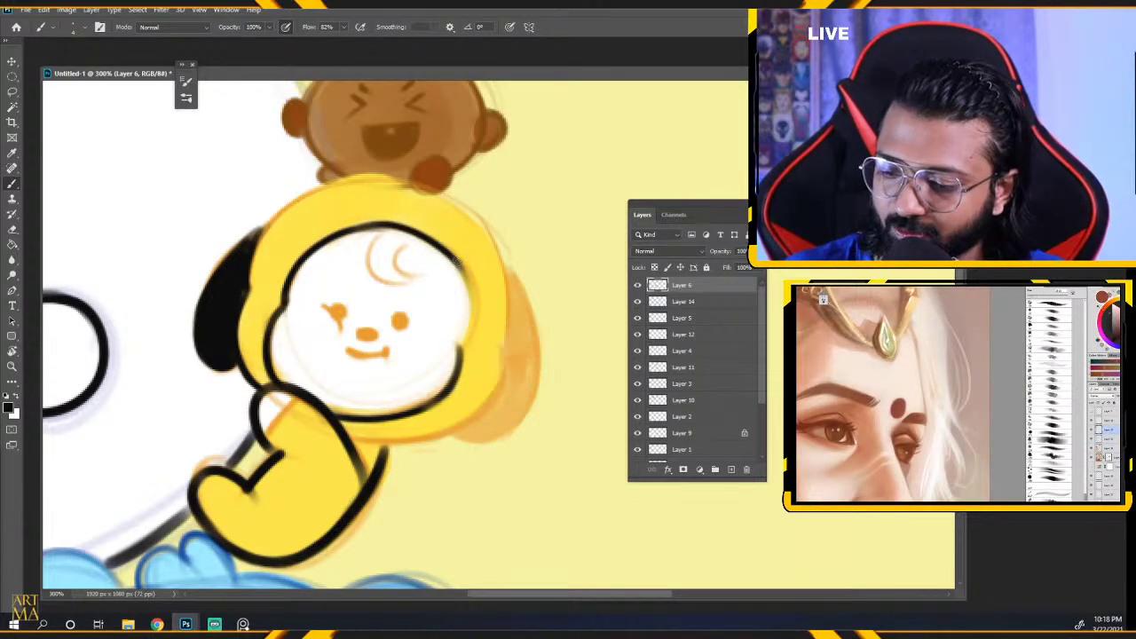
left_click_drag(458, 266, 467, 373)
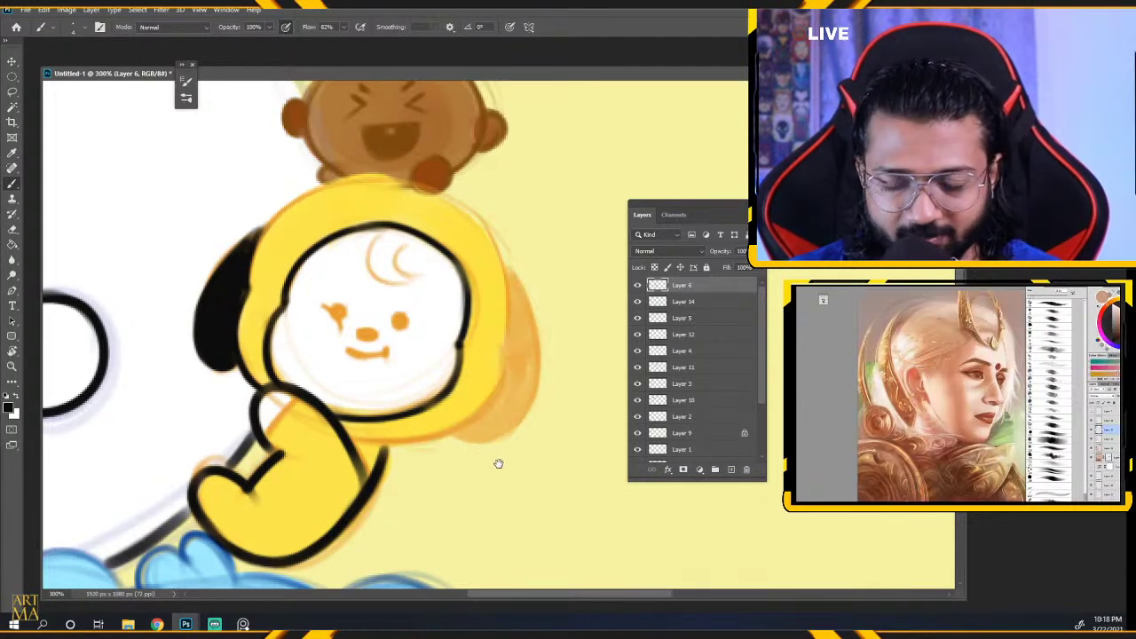
Ink the puppy's round eye, lashed eye and oval nose solid near-black over the orange sketch.
left_click_drag(396, 319, 402, 323)
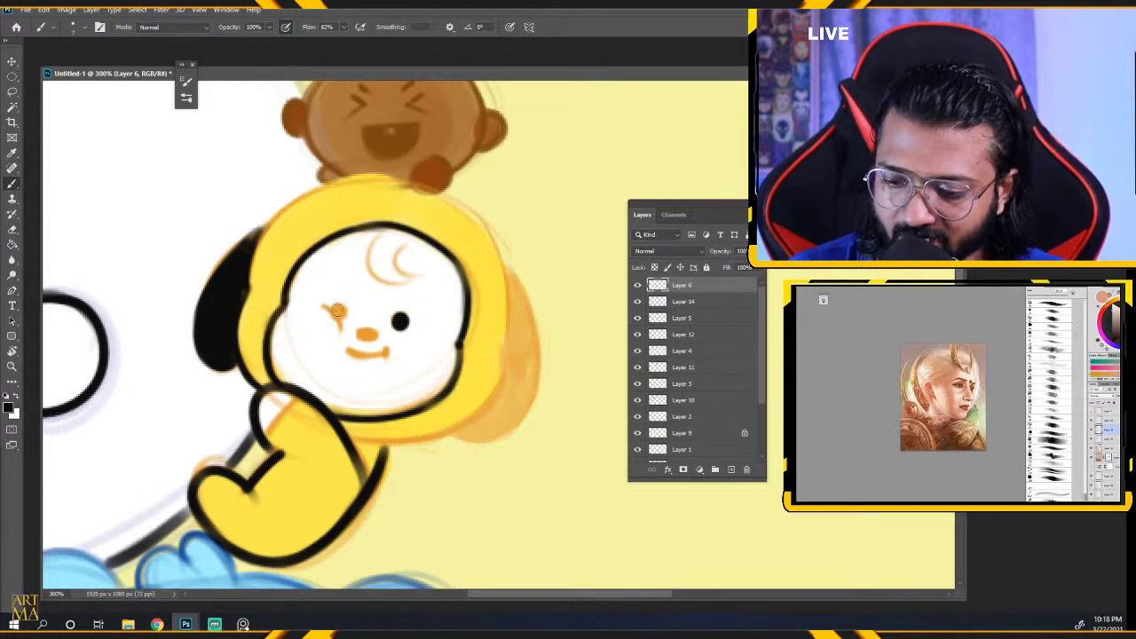
left_click_drag(337, 310, 340, 330)
key("ctrl+z")
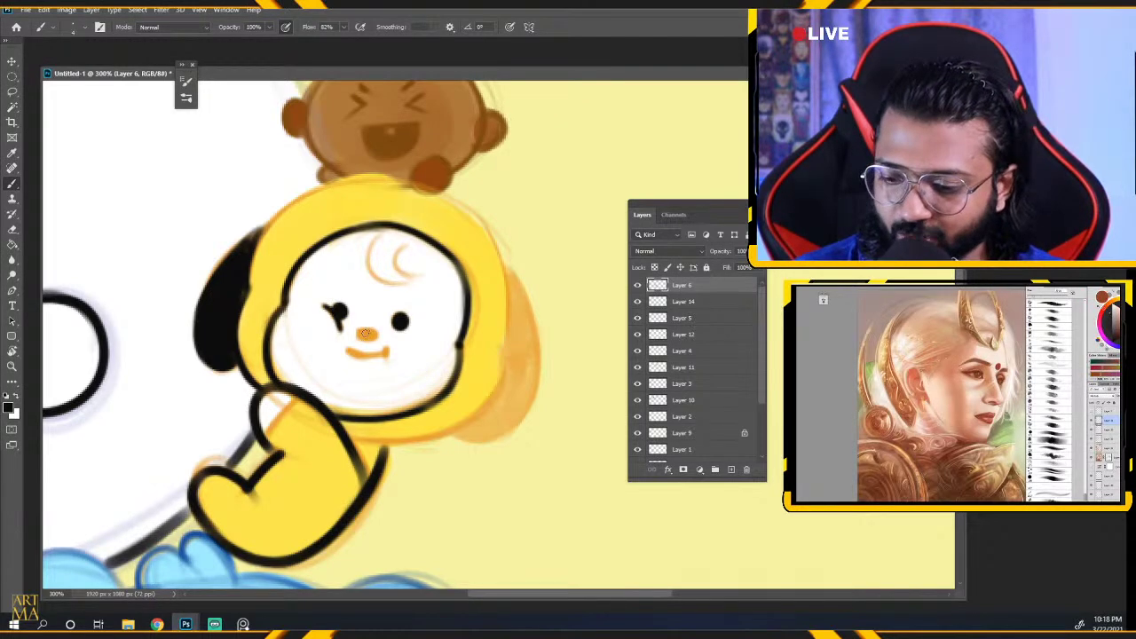
left_click_drag(359, 330, 374, 335)
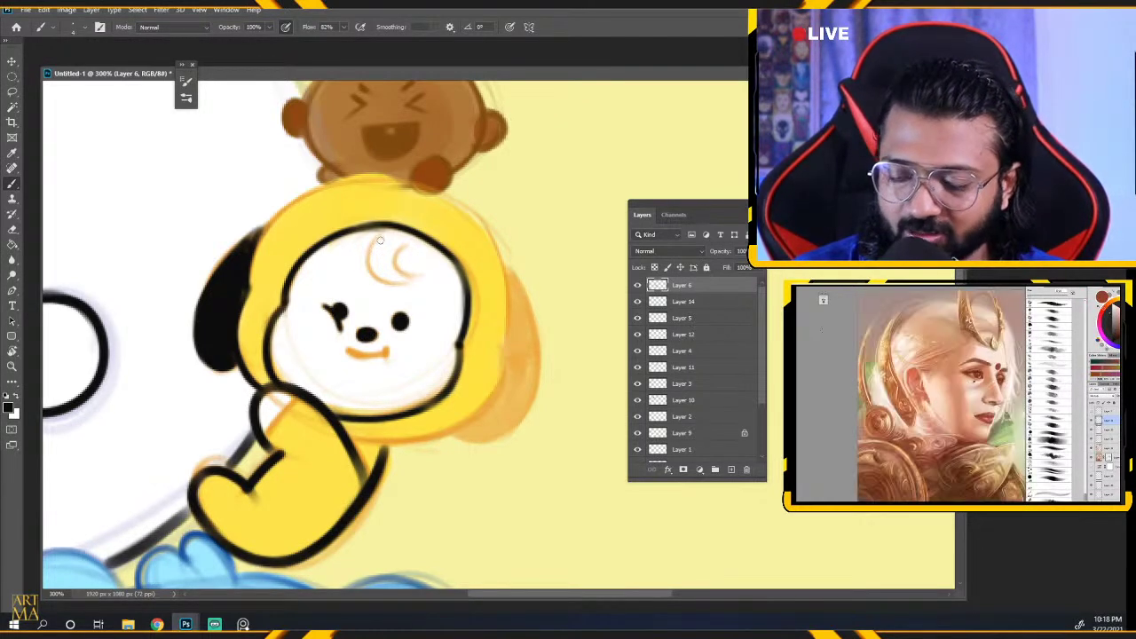
Draw the puppy's forehead curl and its smile with small fangs in thin near-black lines.
left_click_drag(380, 236, 406, 280)
key("ctrl+z")
left_click_drag(378, 235, 409, 280)
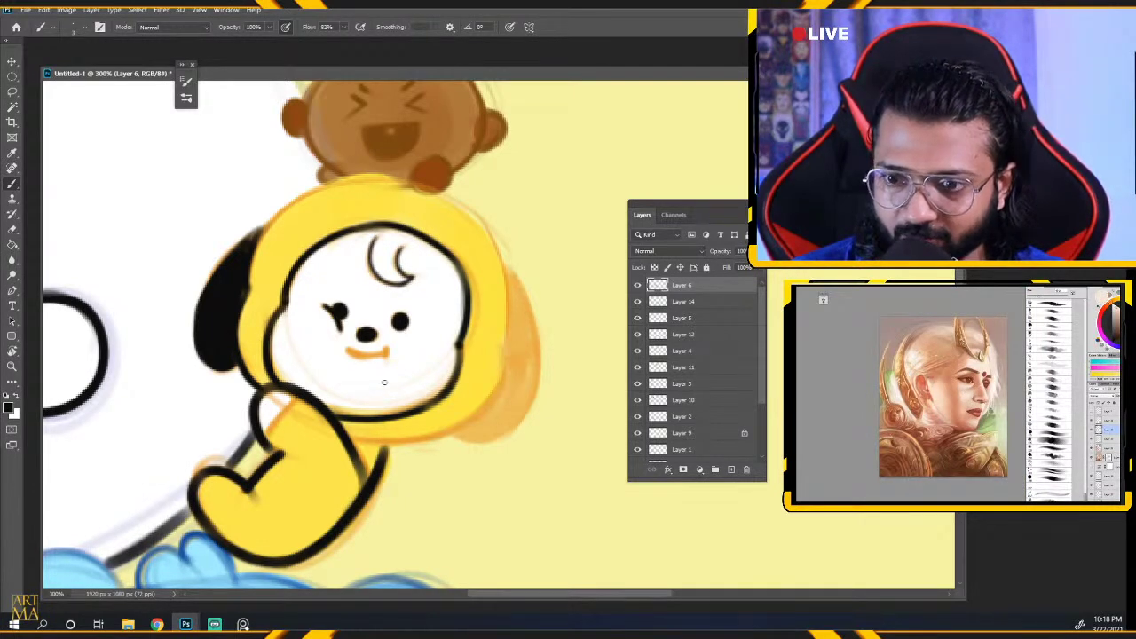
left_click_drag(346, 352, 385, 357)
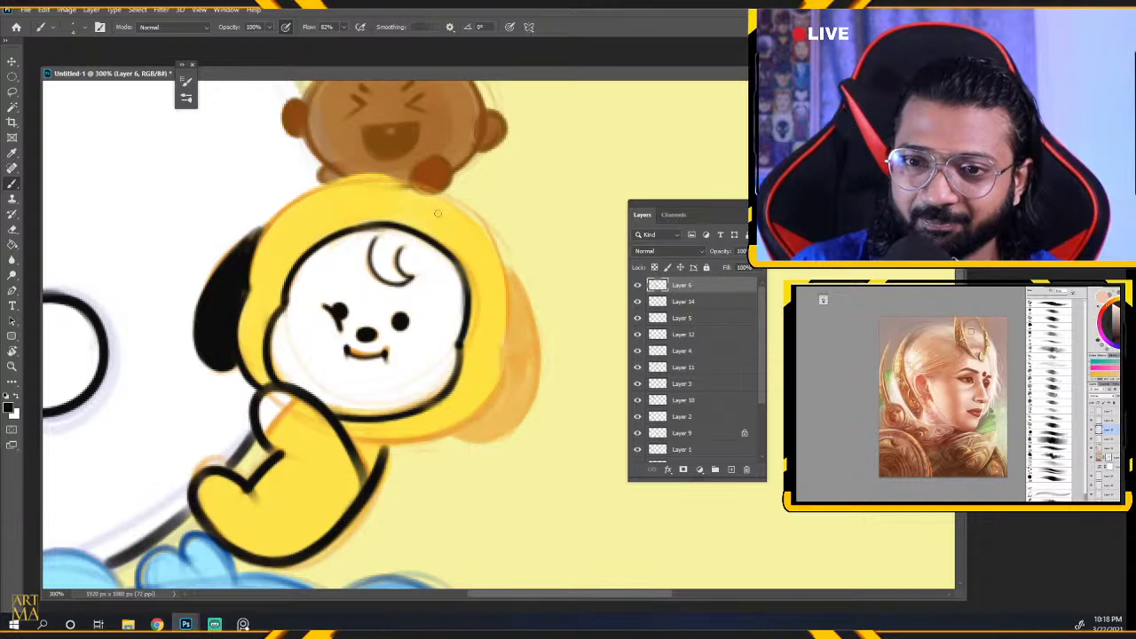
left_click_drag(437, 213, 502, 354)
key("ctrl+z")
left_click_drag(440, 199, 502, 355)
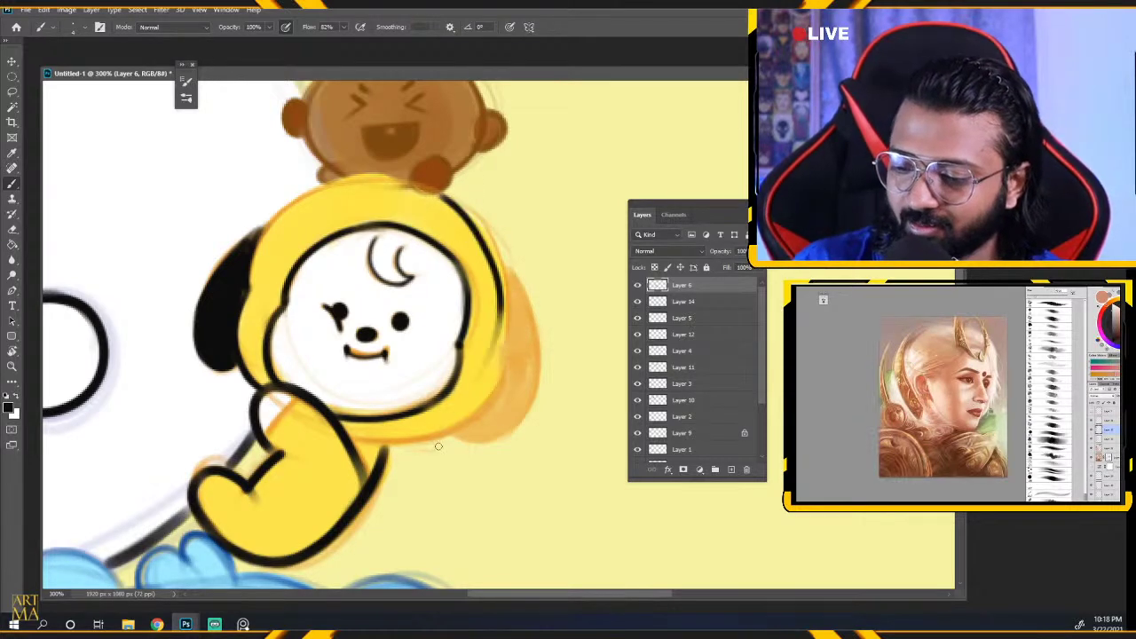
key("ctrl+z")
left_click_drag(440, 196, 503, 353)
key("ctrl+z")
left_click_drag(441, 197, 503, 355)
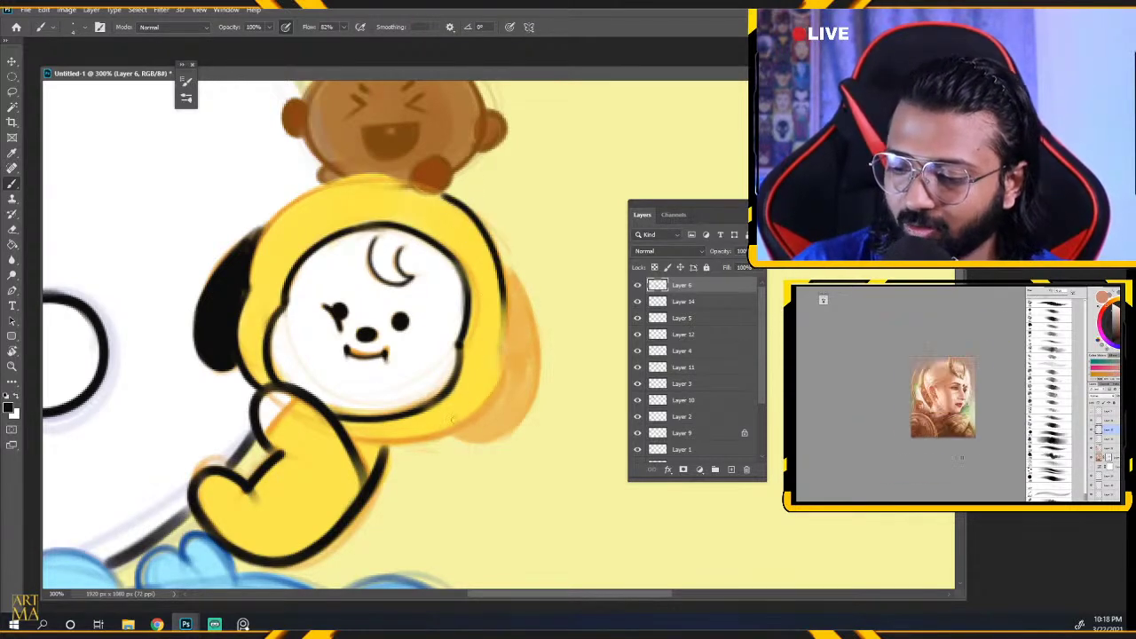
key("ctrl+z")
left_click_drag(440, 194, 502, 373)
key("ctrl+z")
left_click_drag(437, 197, 502, 362)
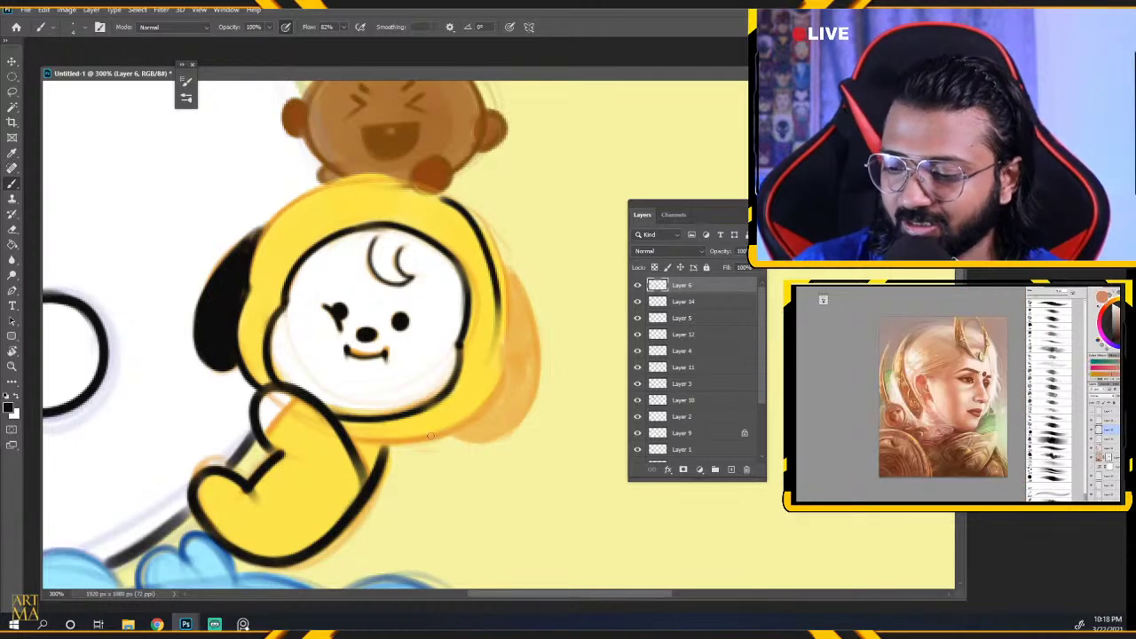
key("ctrl+z")
Outline the hood's outer edge from the brown character's paw past the unfilled ear and around under the chin.
left_click_drag(440, 194, 508, 359)
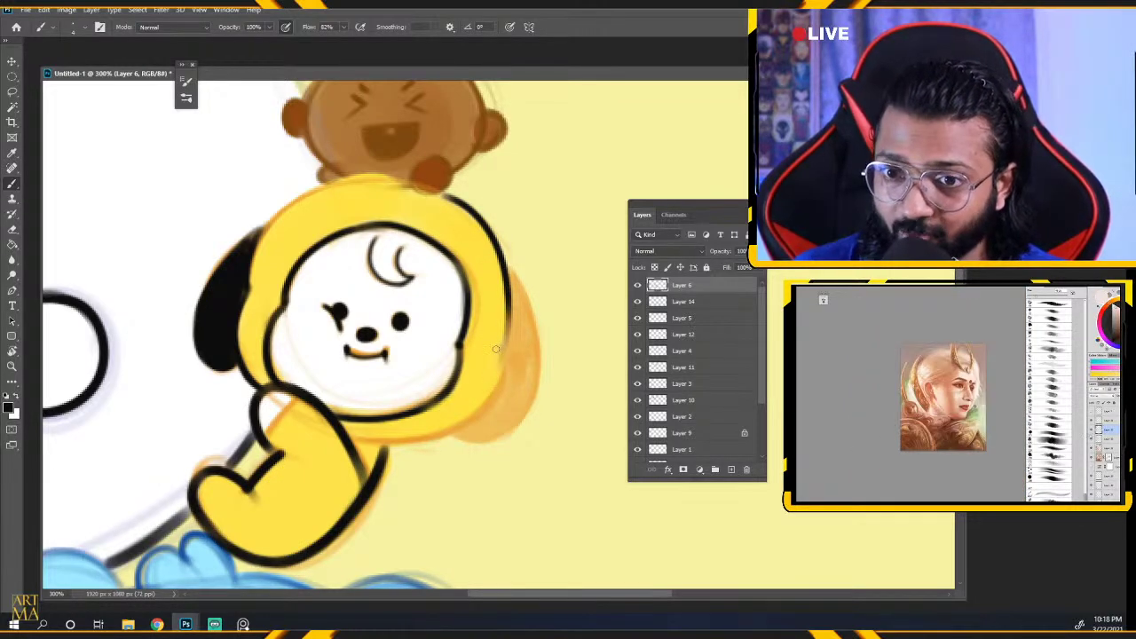
left_click_drag(508, 293, 497, 355)
key("ctrl+z")
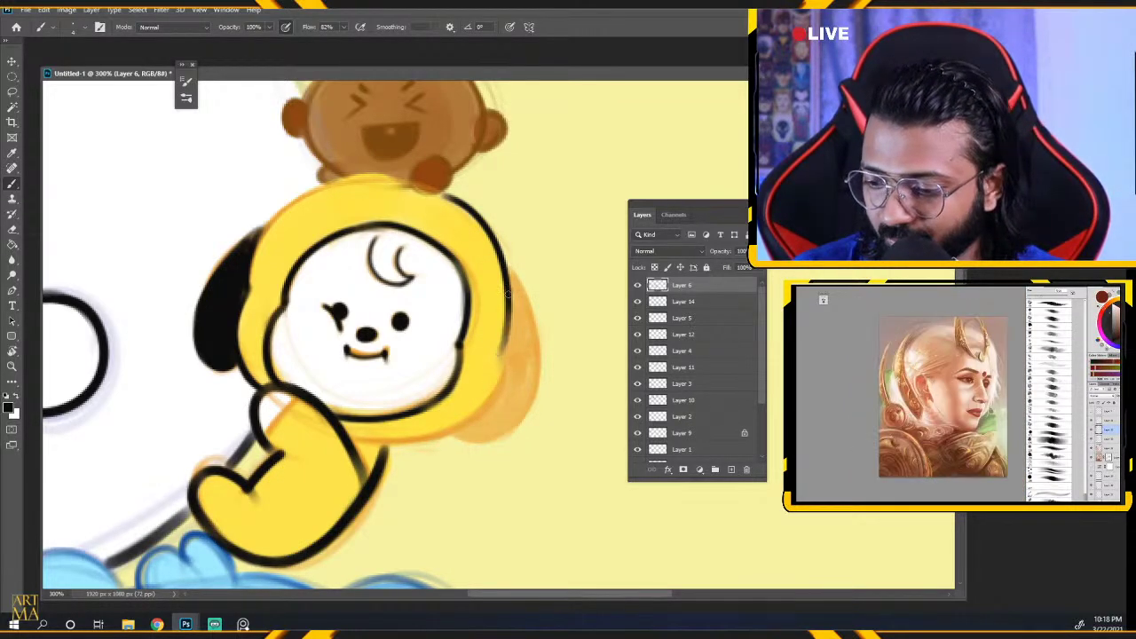
left_click_drag(510, 293, 499, 354)
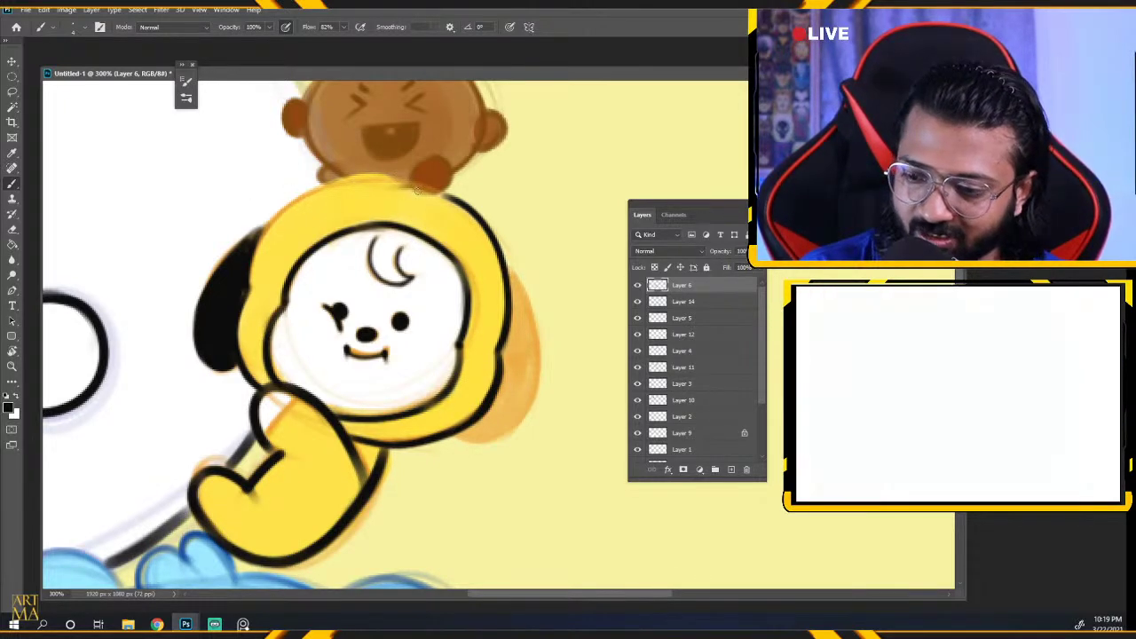
Outline the top of the hood below the brown character and merge the line into the filled ear.
left_click_drag(417, 186, 250, 280)
key("ctrl+z")
left_click_drag(407, 181, 250, 283)
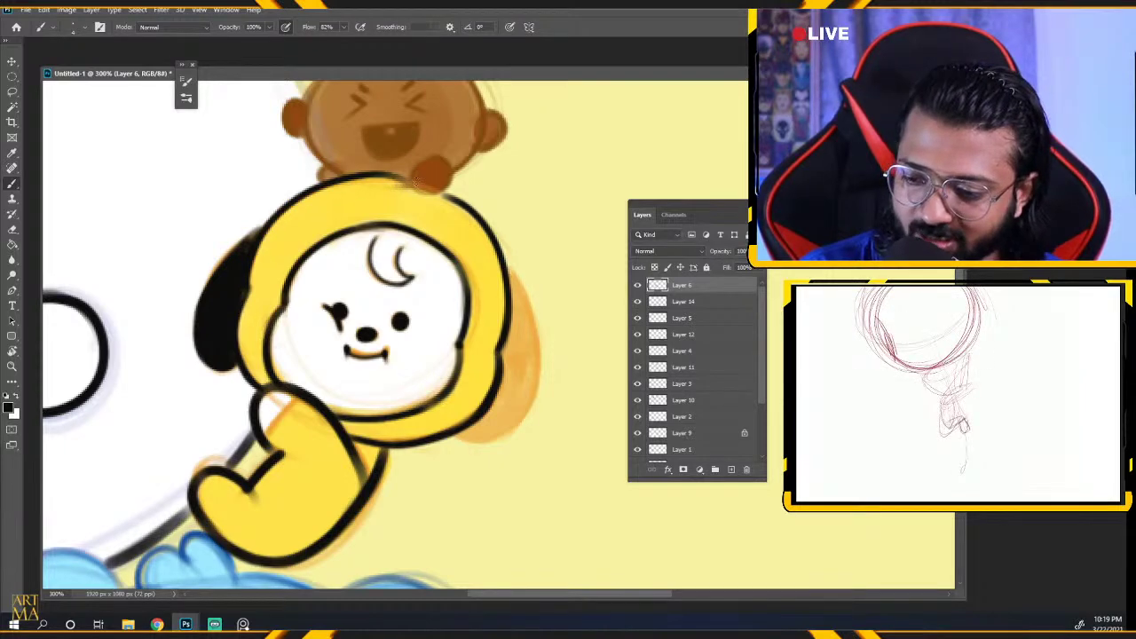
left_click_drag(411, 175, 258, 286)
key("ctrl+z")
left_click_drag(409, 175, 251, 291)
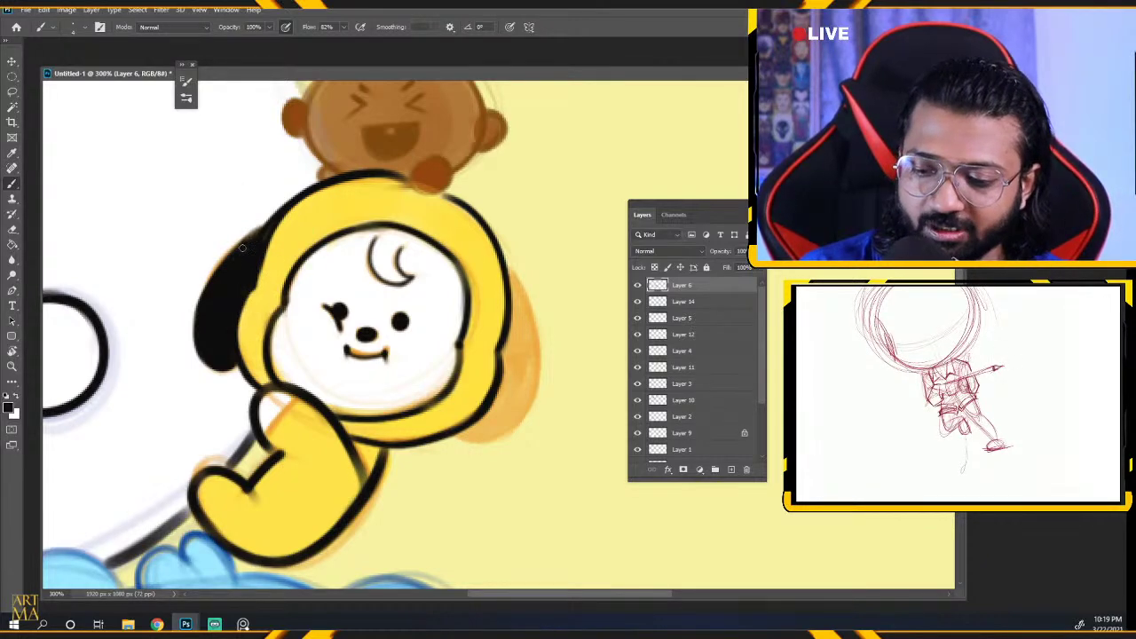
left_click_drag(236, 246, 268, 217)
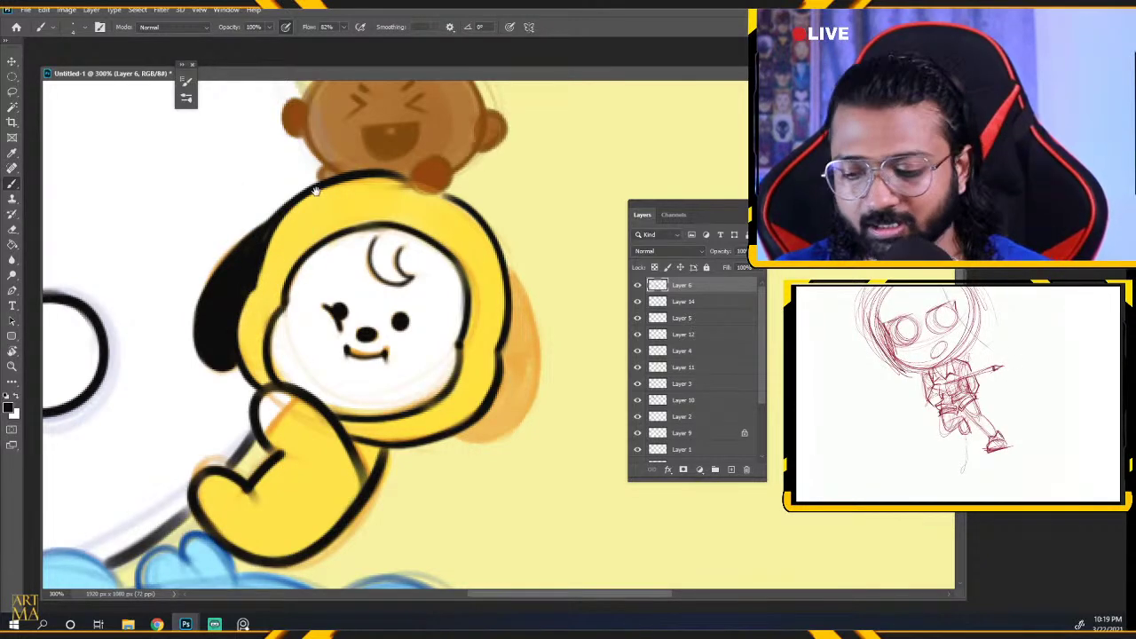
Outline the puppy's other drooping ear with a larger brush and fill it solid near-black.
mouse_move(526, 301)
left_mouse_down()
mouse_move(522, 388)
mouse_move(524, 333)
left_mouse_up()
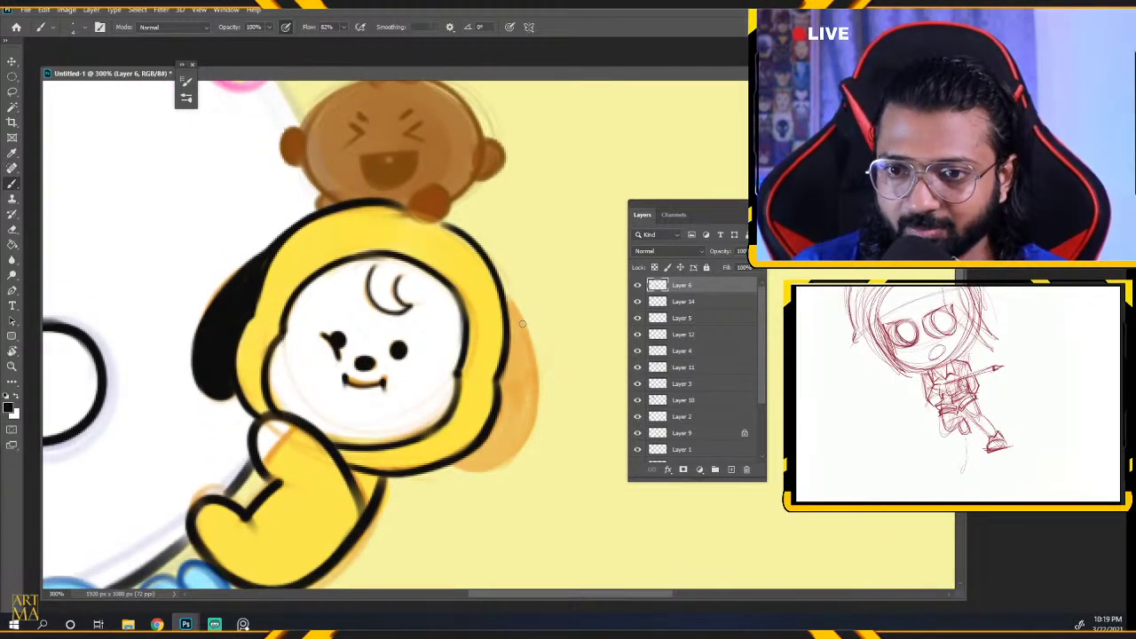
key("bracketright")
left_click_drag(464, 459, 502, 469)
left_click_drag(504, 304, 530, 451)
mouse_move(529, 355)
left_mouse_down()
mouse_move(491, 475)
mouse_move(519, 434)
left_mouse_up()
left_click_drag(515, 337, 520, 449)
left_click_drag(513, 426, 515, 357)
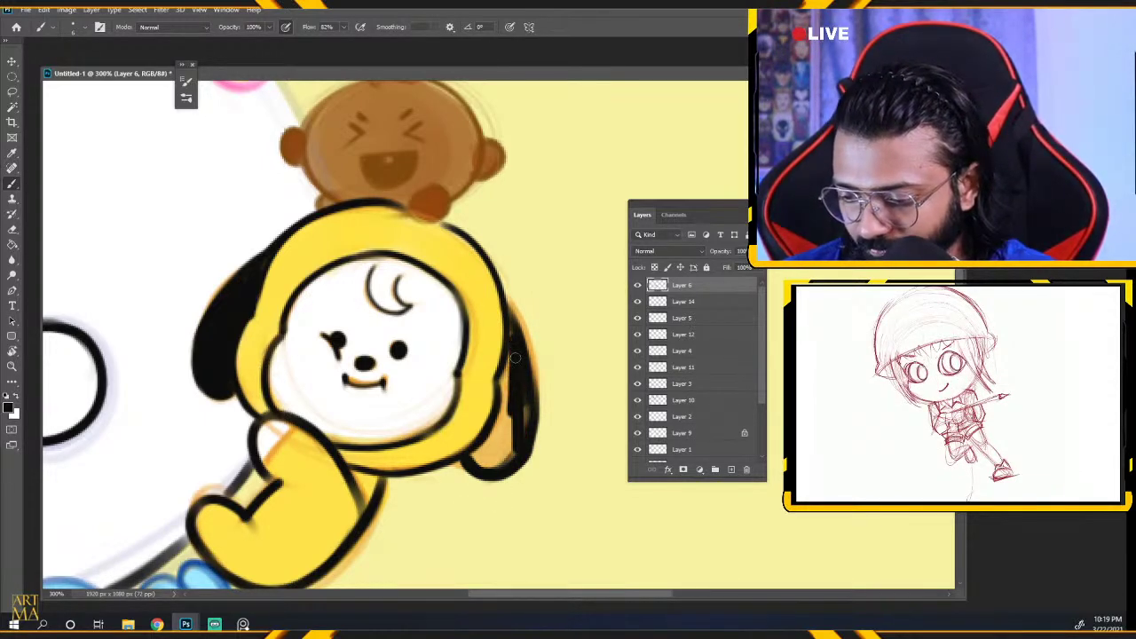
left_click_drag(504, 430, 485, 443)
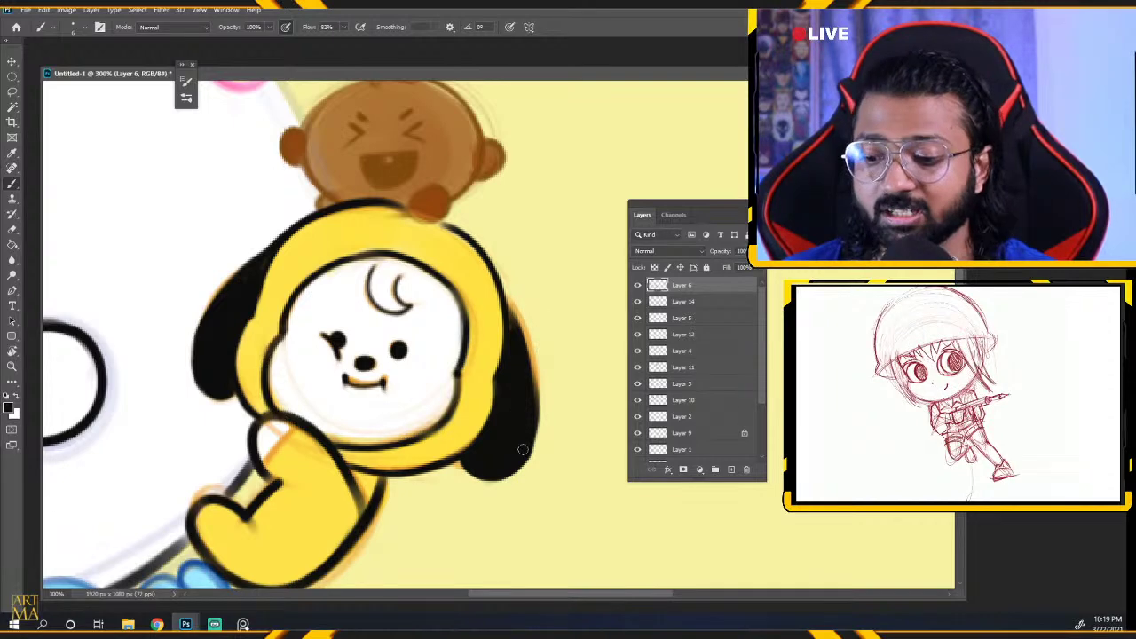
Outline the brown character's paws on the hood and start the side of its head in near-black at 400% zoom.
left_click_drag(444, 331, 448, 462)
key("ctrl+plus")
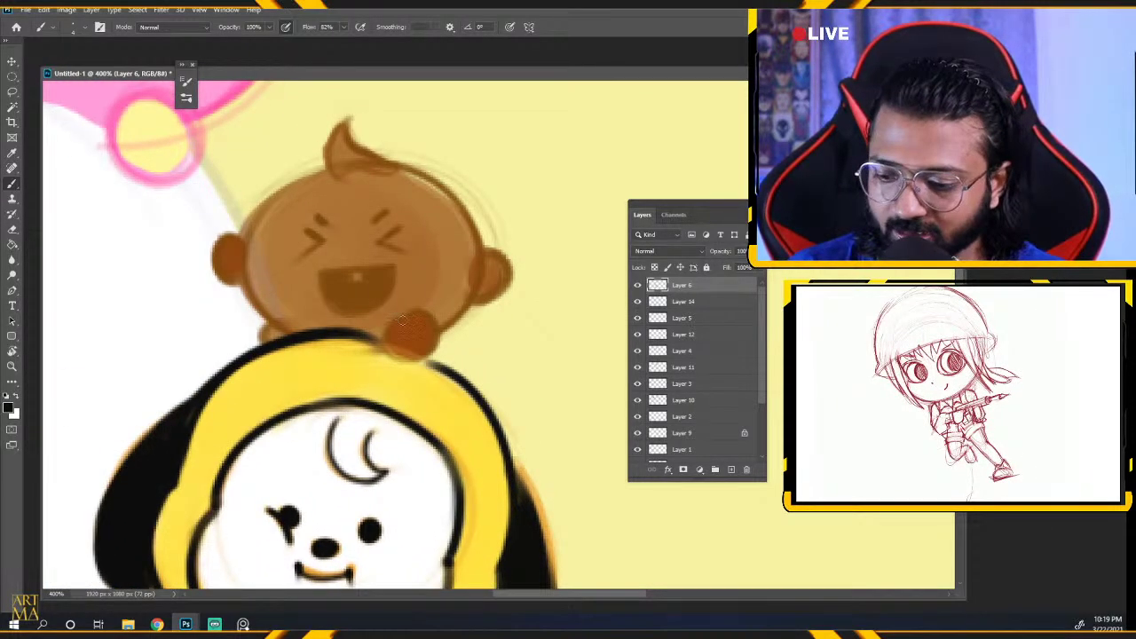
mouse_move(387, 324)
left_mouse_down()
mouse_move(437, 316)
mouse_move(415, 359)
mouse_move(434, 316)
left_mouse_up()
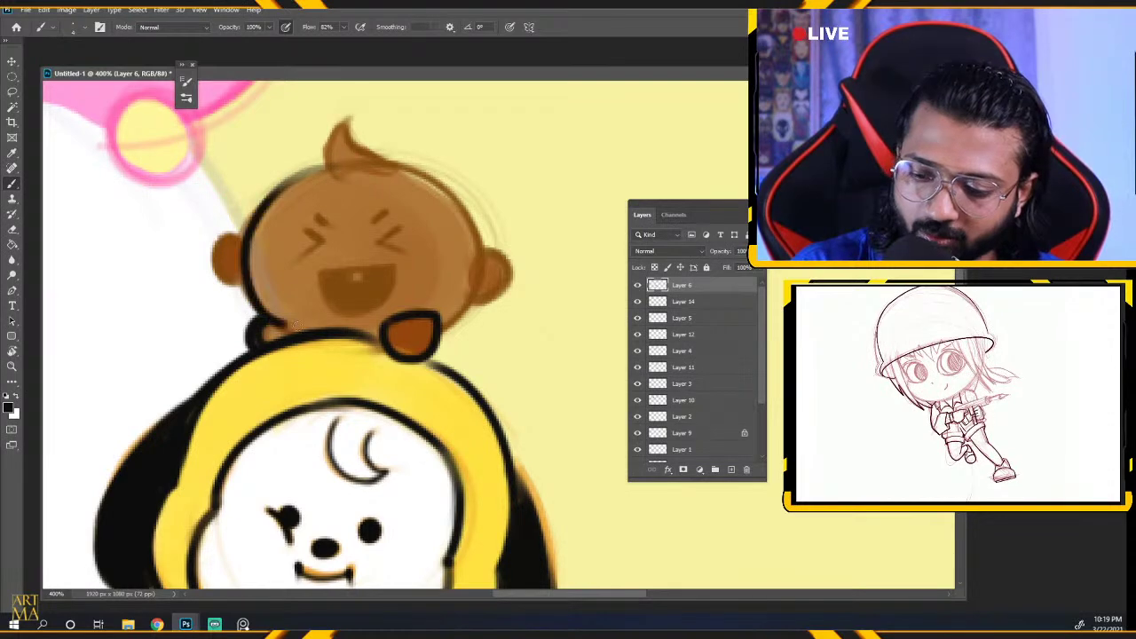
Extend the brown character's head outline up to the hair tuft and outline the adjacent ear with a smaller brush.
mouse_move(319, 165)
left_mouse_down()
mouse_move(264, 322)
mouse_move(293, 175)
left_mouse_up()
mouse_move(238, 236)
left_mouse_down()
mouse_move(213, 243)
mouse_move(237, 289)
mouse_move(243, 276)
left_mouse_up()
key("ctrl+z")
key("[")
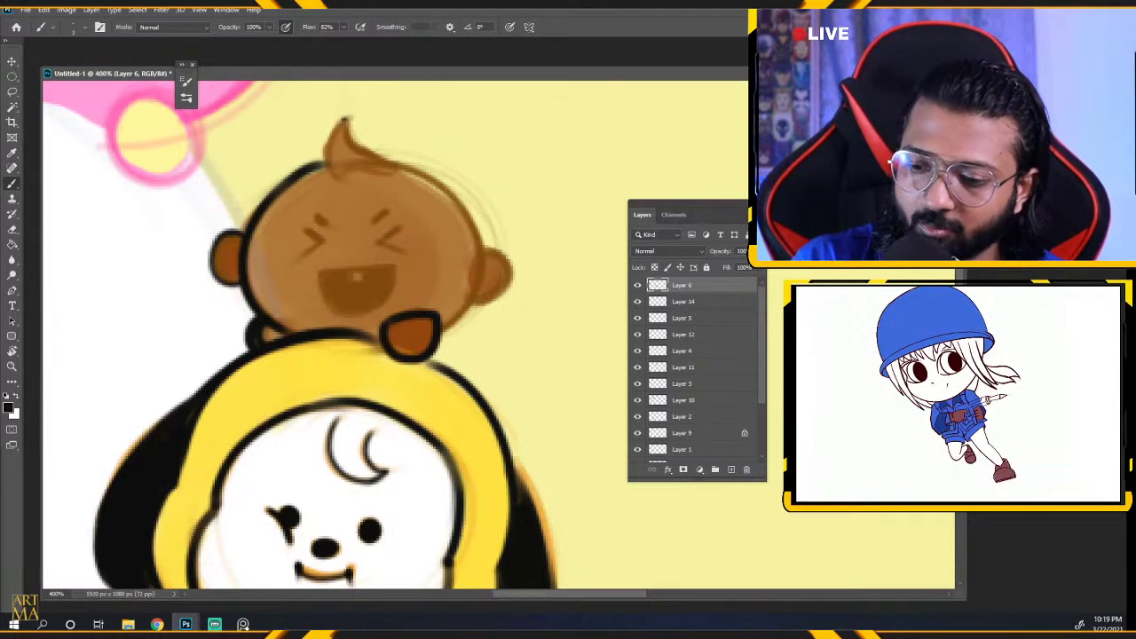
Outline the brown character's pointed hair tuft and the far side of its head down to the dark reddish paw.
left_click_drag(344, 120, 331, 185)
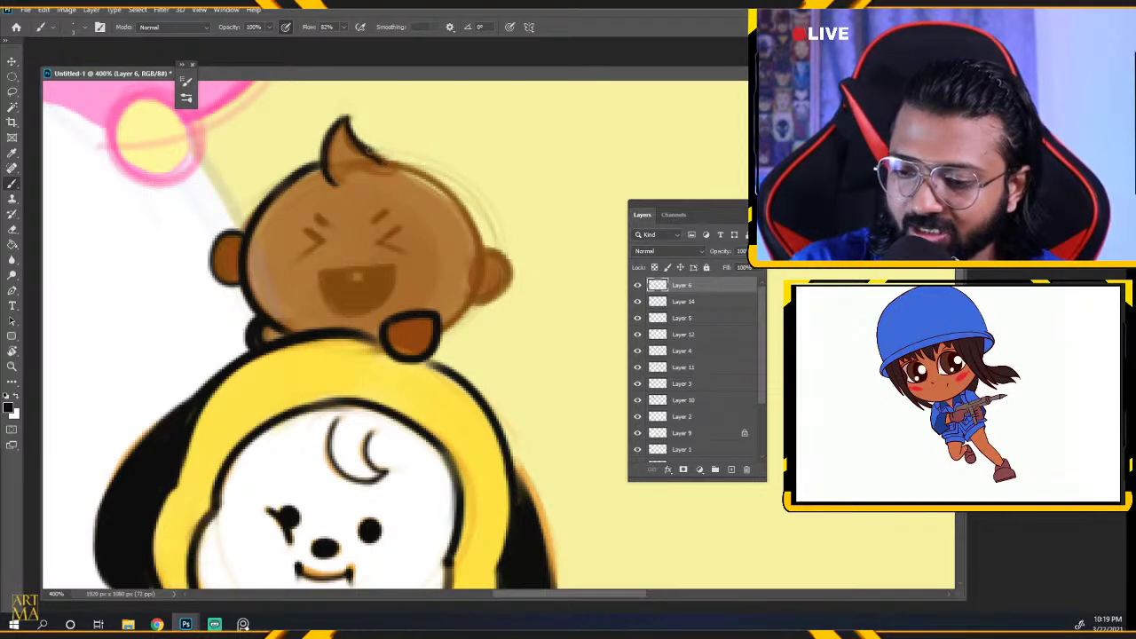
key("[")
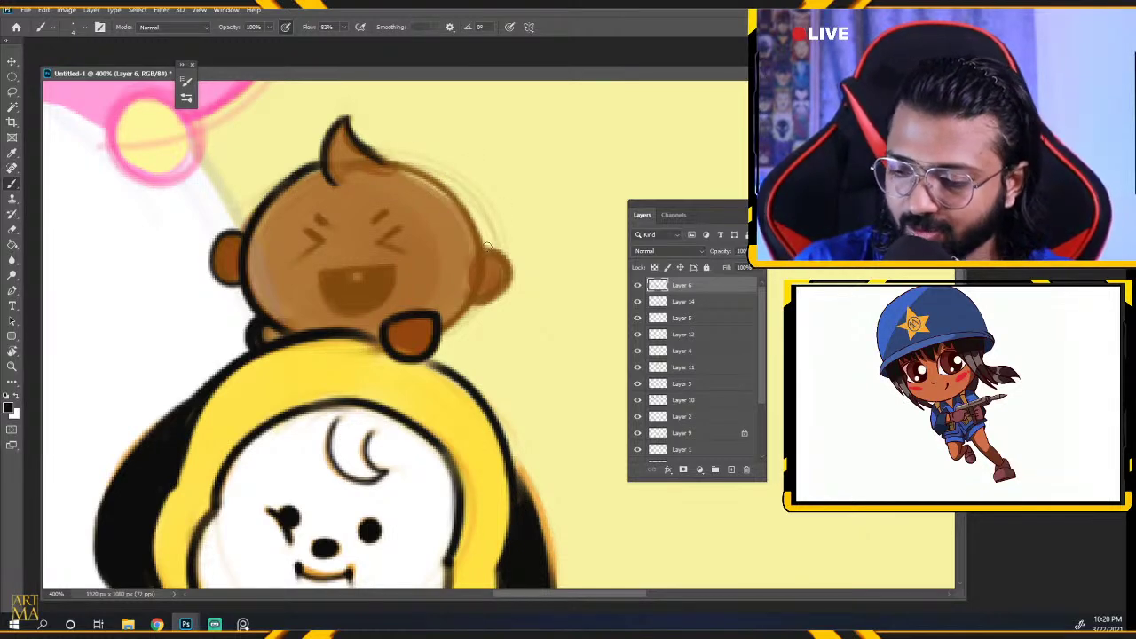
left_click_drag(481, 250, 447, 321)
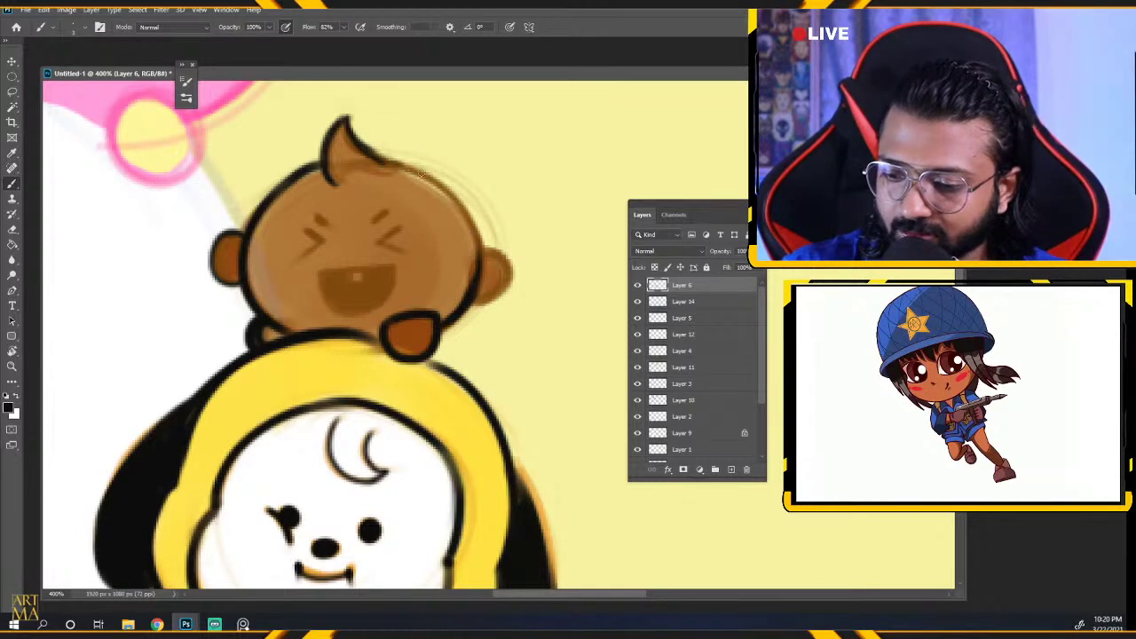
Outline the far side of the brown character's head and its remaining ear in near-black.
mouse_move(422, 174)
left_mouse_down()
mouse_move(383, 161)
mouse_move(450, 178)
mouse_move(440, 178)
mouse_move(479, 249)
left_mouse_up()
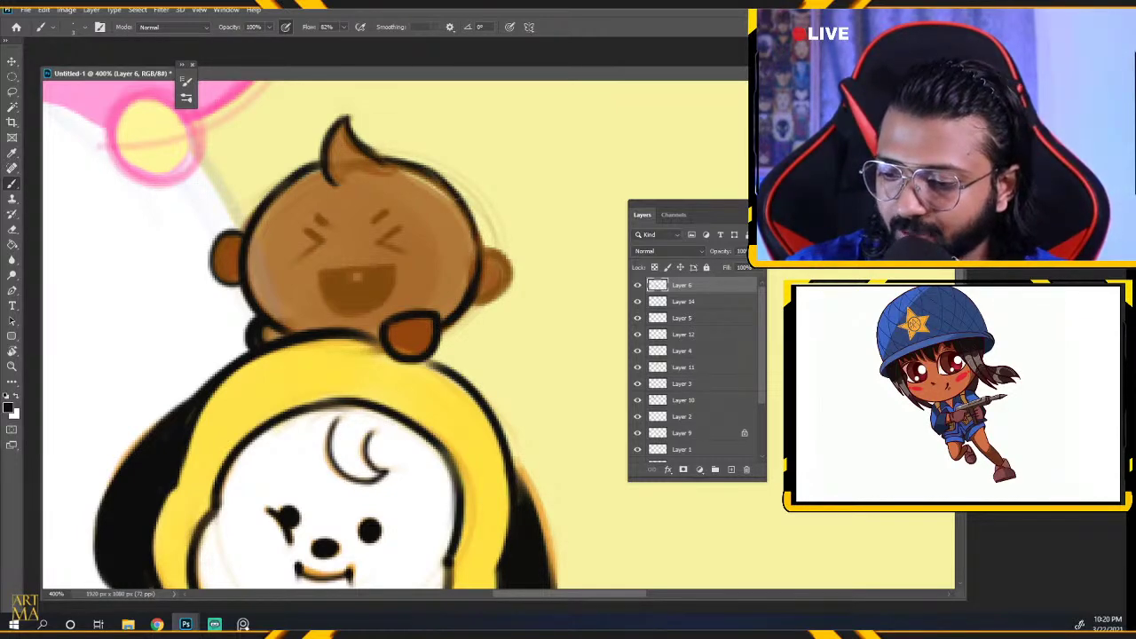
left_click_drag(453, 185, 479, 255)
key("ctrl+z")
key("ctrl+z")
left_click_drag(435, 173, 475, 235)
mouse_move(457, 193)
left_mouse_down()
mouse_move(480, 261)
mouse_move(465, 306)
mouse_move(491, 258)
left_mouse_up()
key("ctrl+z")
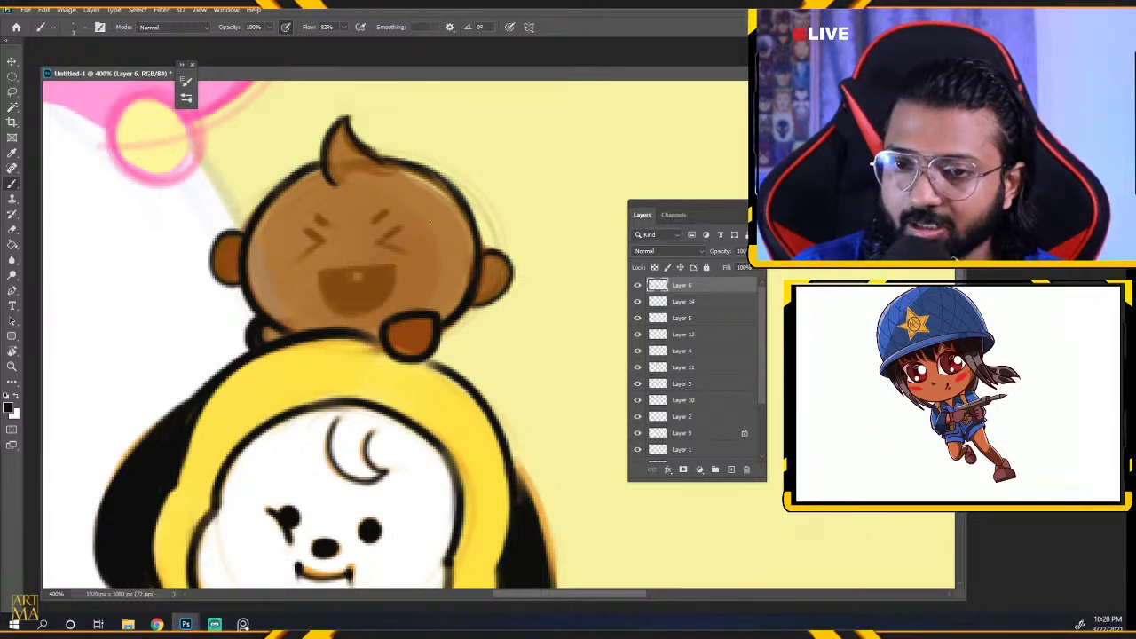
Ink the brown character's squeezed-shut eyes, slanted eyebrows, and open mouth with its square tooth.
mouse_move(400, 226)
left_mouse_down()
mouse_move(380, 238)
mouse_move(406, 248)
left_mouse_up()
mouse_move(306, 229)
left_mouse_down()
mouse_move(322, 236)
mouse_move(303, 260)
left_mouse_up()
mouse_move(311, 211)
left_mouse_down()
mouse_move(328, 231)
mouse_move(389, 206)
left_mouse_up()
mouse_move(320, 270)
left_mouse_down()
mouse_move(394, 267)
mouse_move(391, 286)
mouse_move(348, 293)
mouse_move(378, 274)
left_mouse_up()
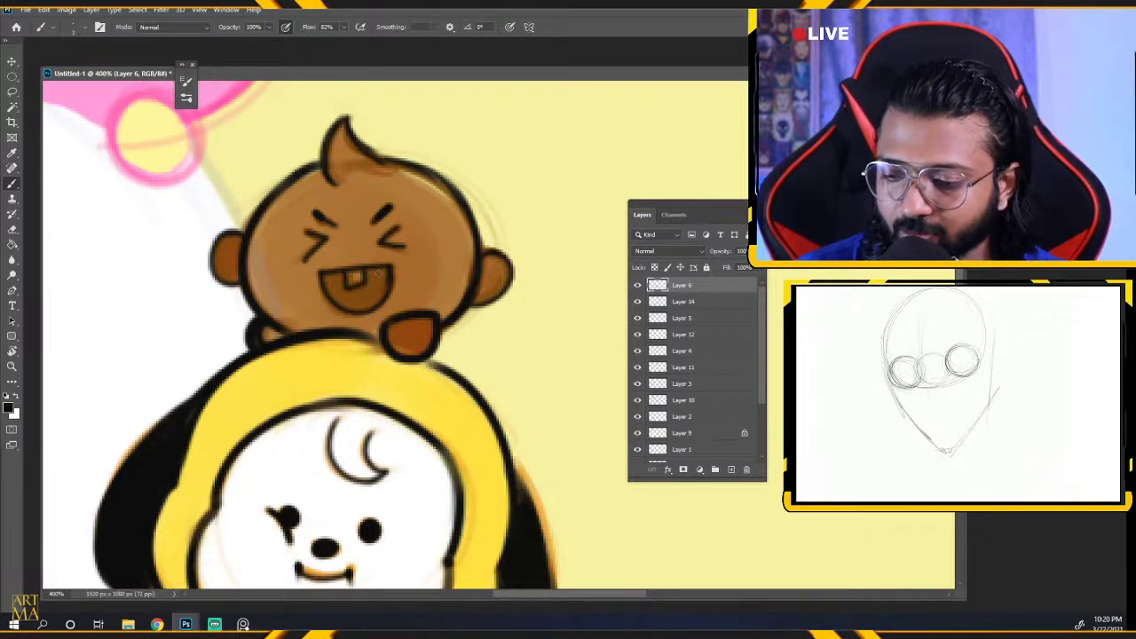
Strengthen the puppy's arm and back outlines where they meet below the hood, using a slightly larger brush at 300% zoom.
scroll(378, 274, "down", 5)
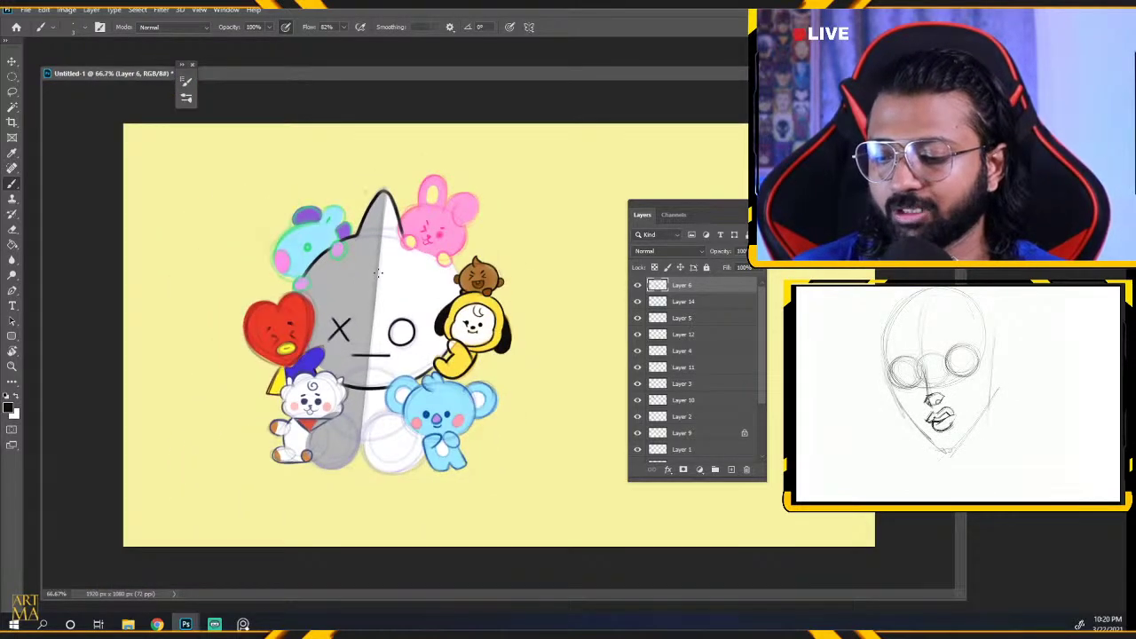
scroll(378, 273, "up", 2)
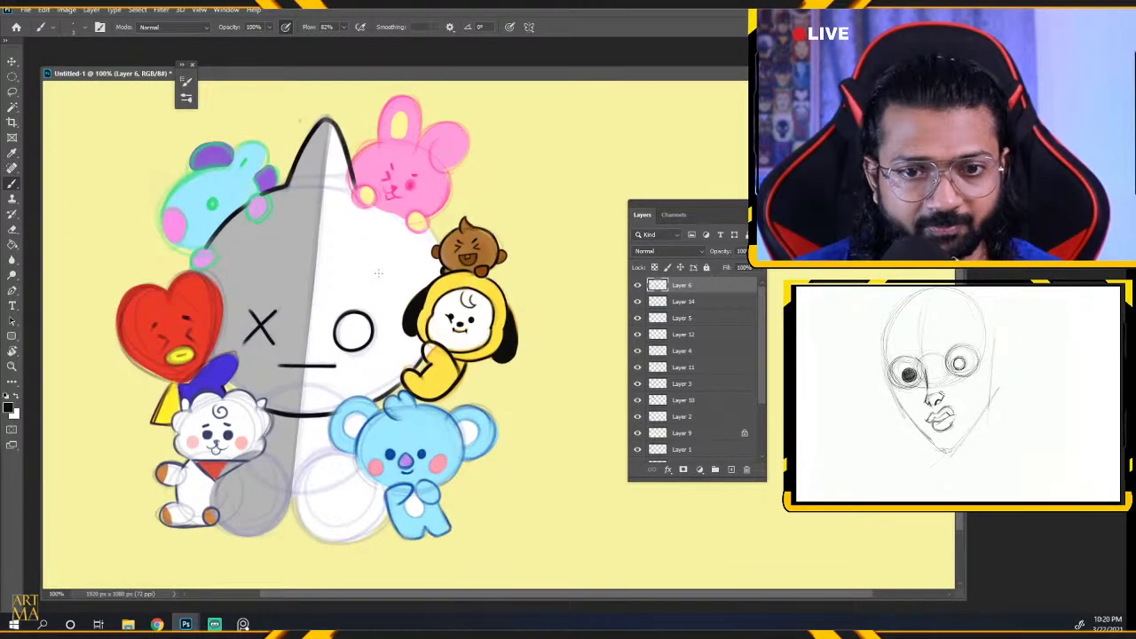
key("ctrl+plus")
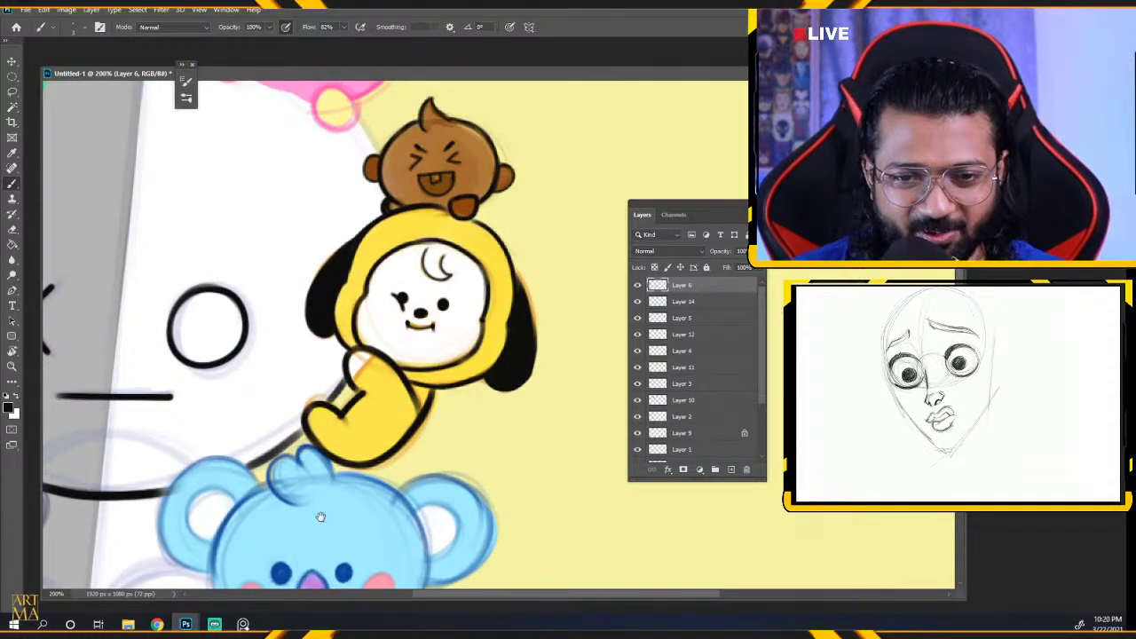
left_click_drag(320, 515, 566, 185)
left_click_drag(426, 426, 323, 507)
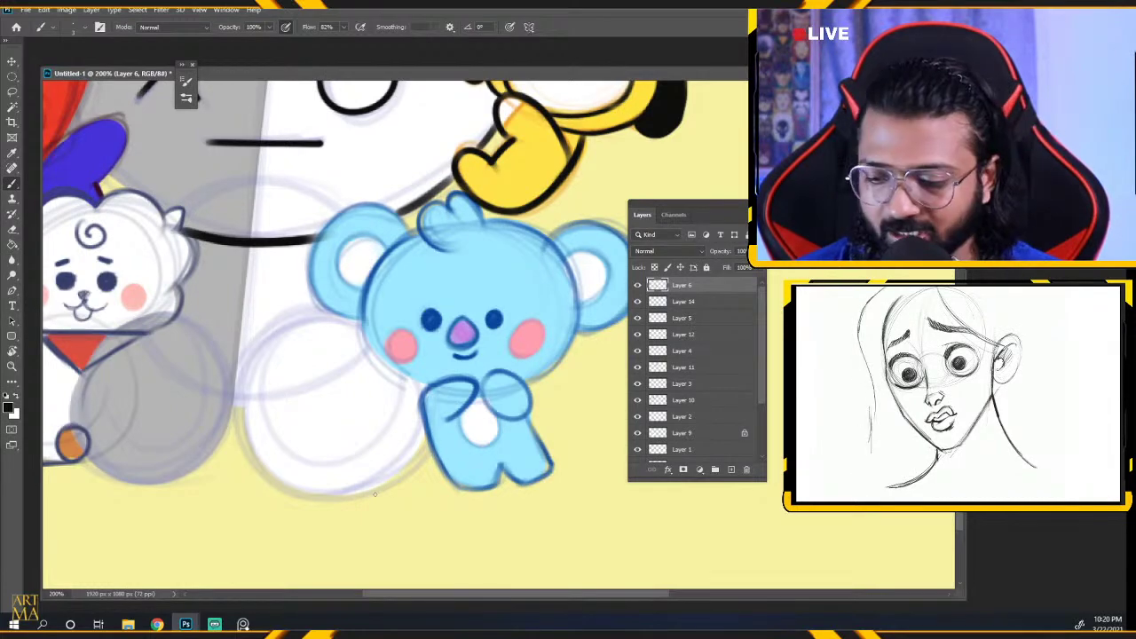
key("ctrl+plus")
left_click_drag(532, 215, 381, 548)
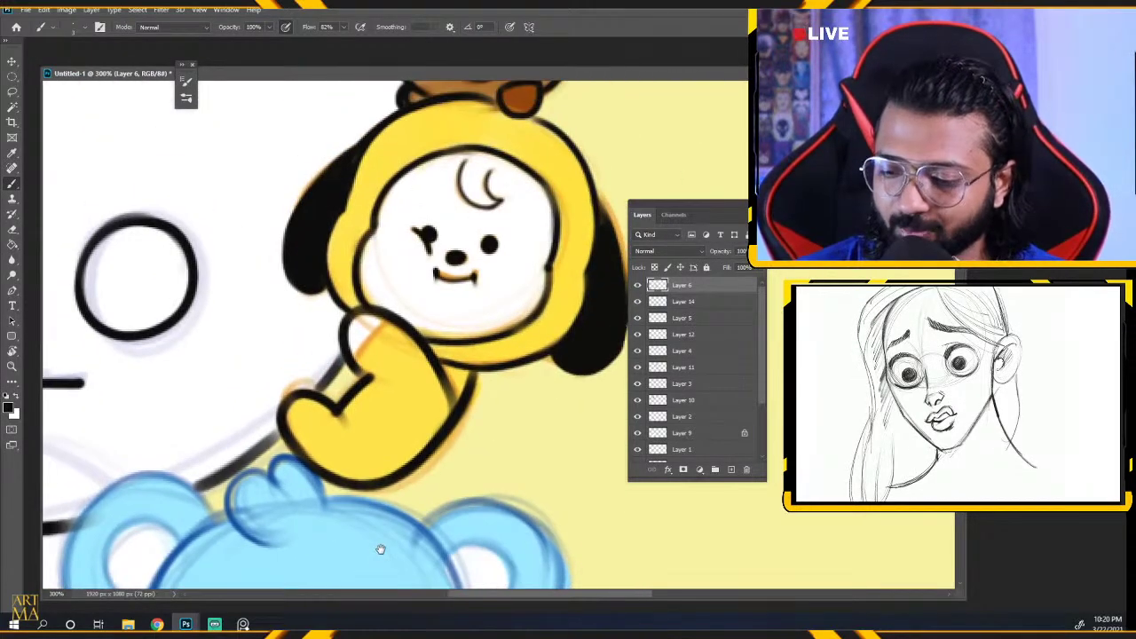
key("]")
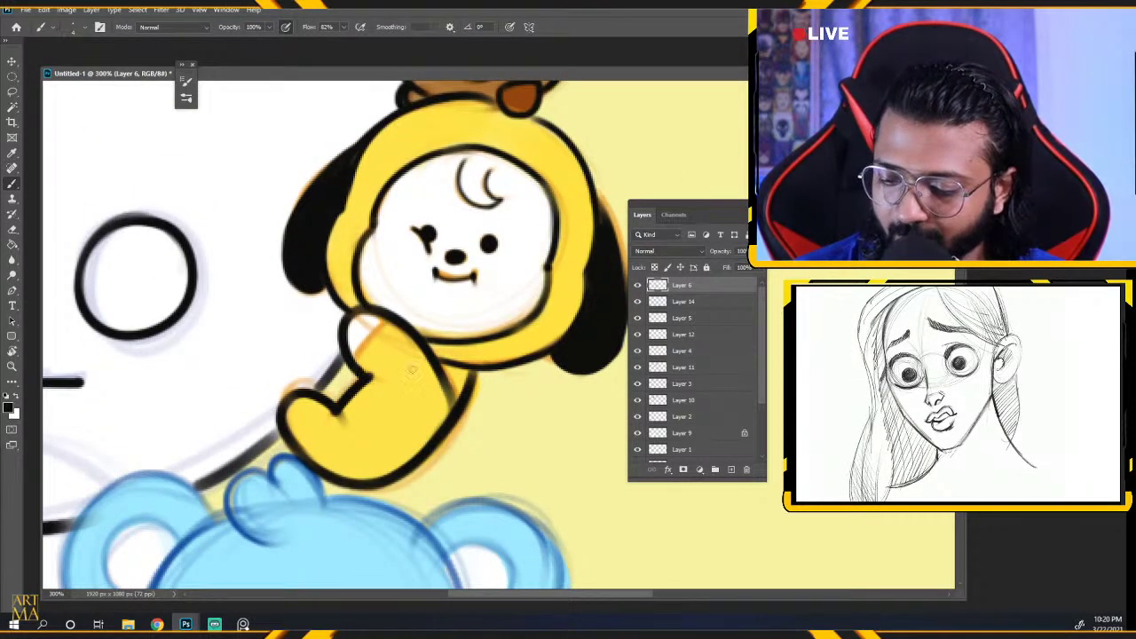
left_click_drag(439, 365, 449, 413)
left_click_drag(472, 374, 459, 413)
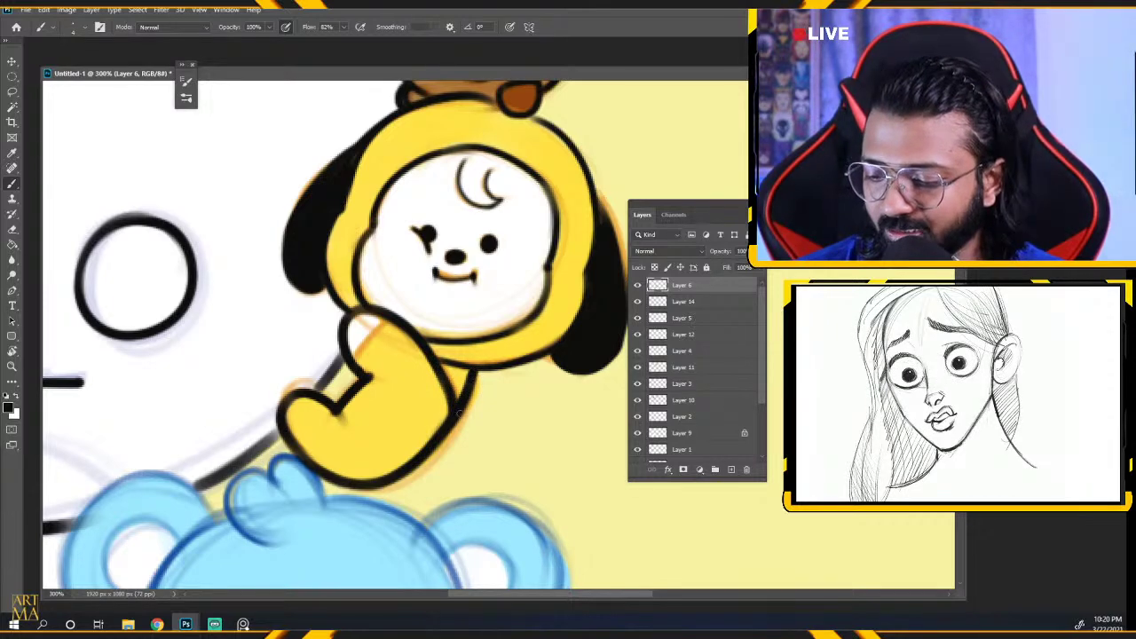
Outline the pink bunny's paw nearest the brown character in near-black with a slightly smaller brush.
left_click_drag(388, 360, 449, 568)
left_click_drag(477, 225, 443, 334)
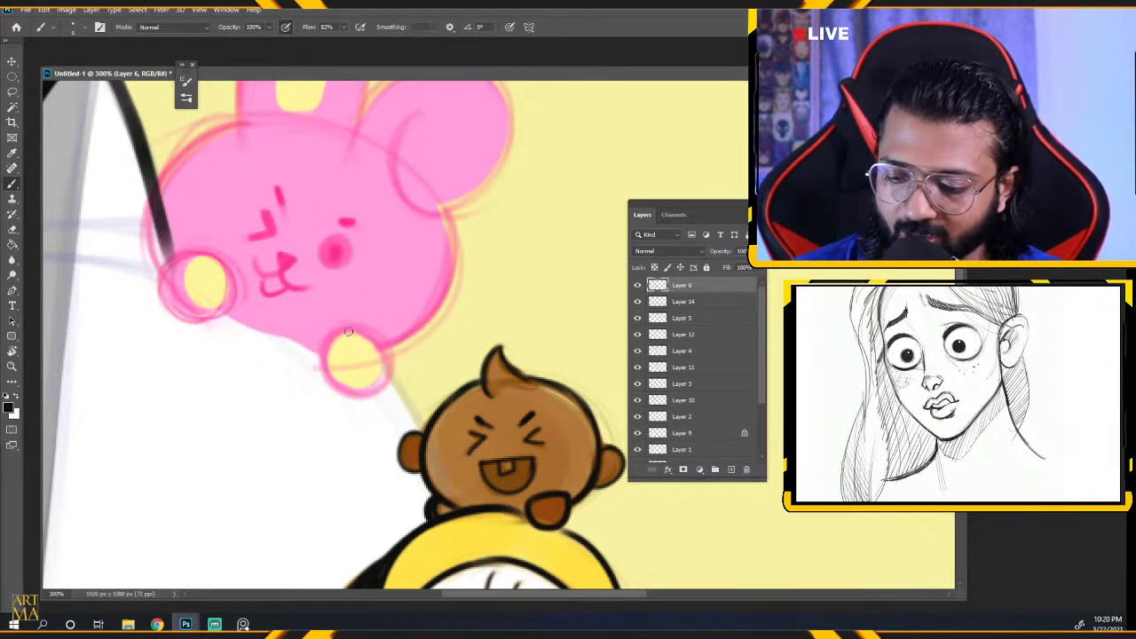
mouse_move(355, 332)
left_mouse_down()
mouse_move(378, 376)
mouse_move(348, 327)
mouse_move(336, 337)
mouse_move(347, 325)
left_mouse_up()
key("ctrl+z")
key("[")
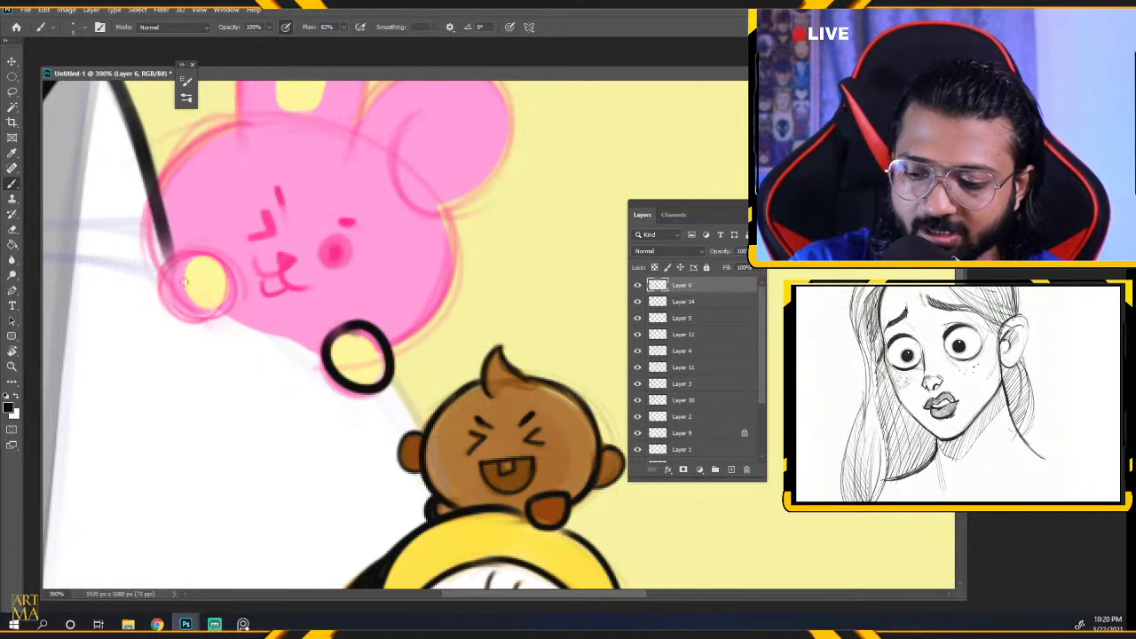
Thicken the white side of the central character's pointed horn outline down to the pink bunny's other paw with a larger brush.
key("ctrl+minus")
key("ctrl+minus")
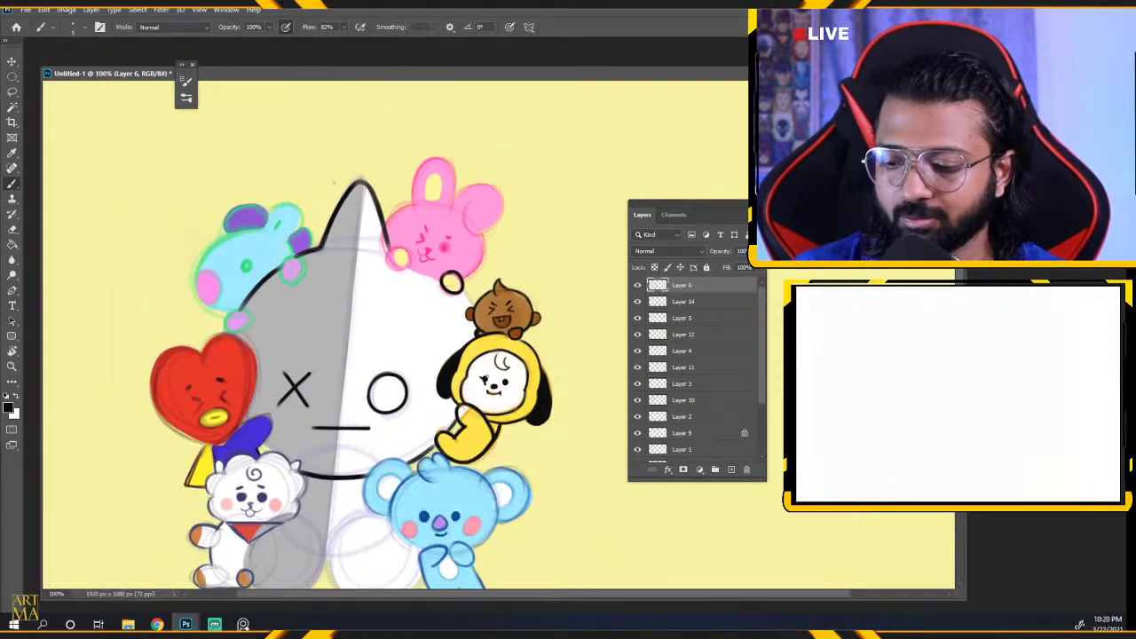
key("ctrl+plus")
key("ctrl+plus")
mouse_move(302, 352)
left_mouse_down()
mouse_move(402, 545)
mouse_move(454, 533)
left_mouse_up()
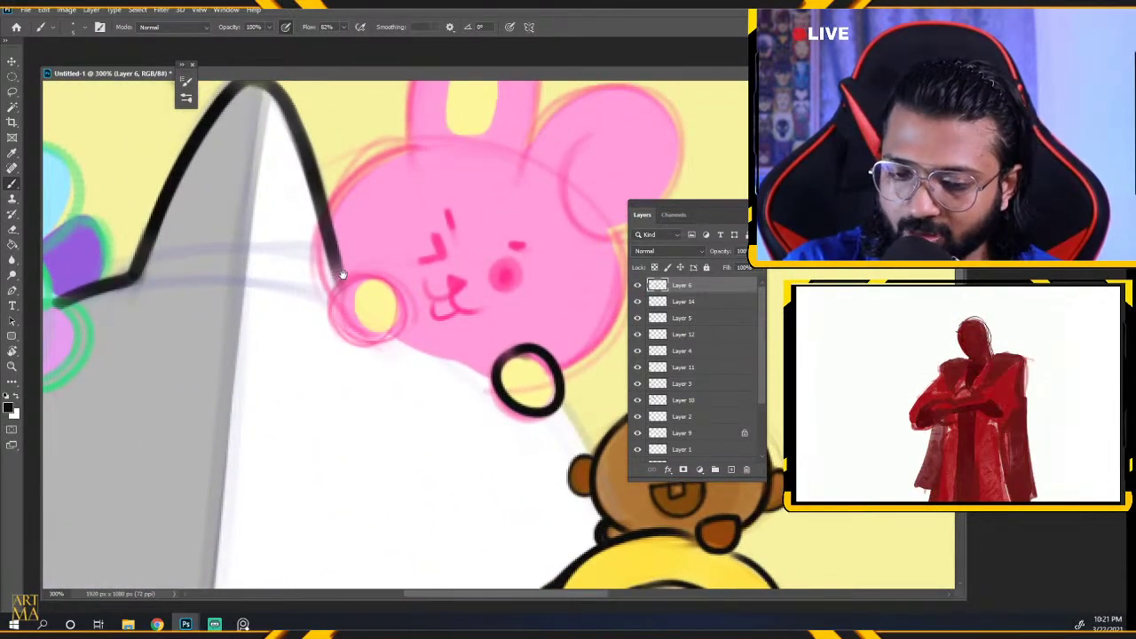
key("]")
left_click_drag(330, 246, 339, 284)
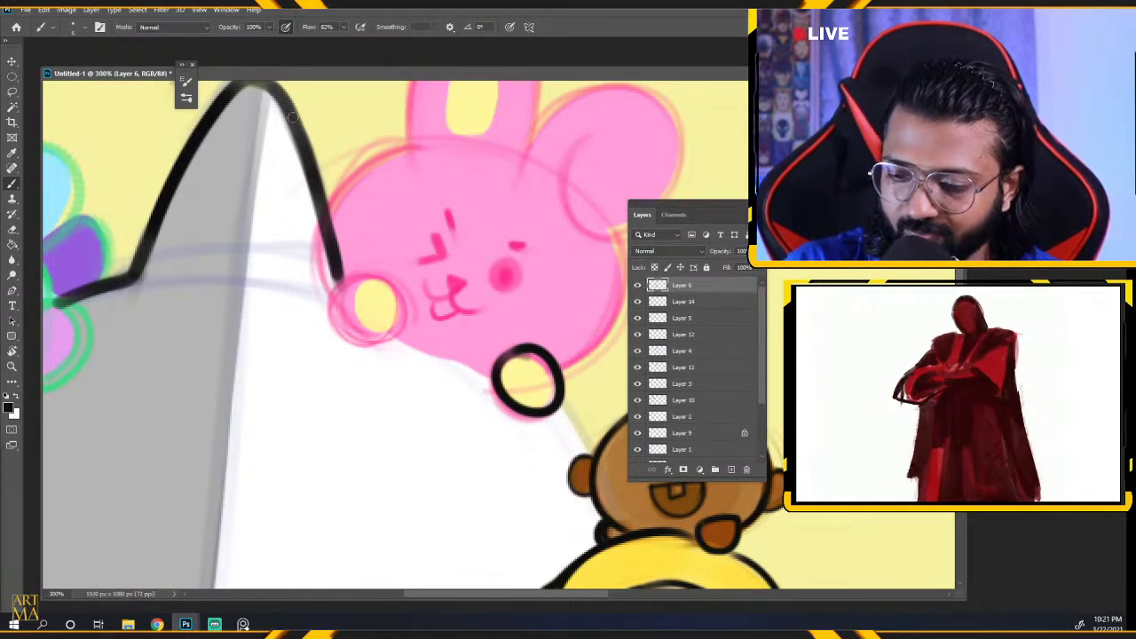
left_click_drag(293, 122, 334, 272)
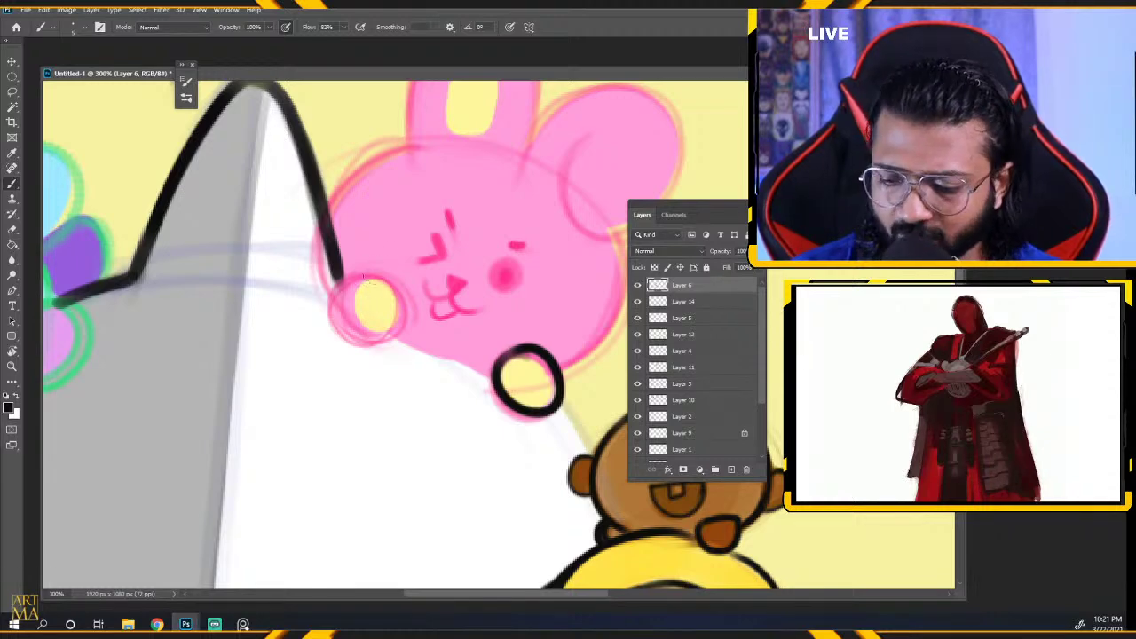
Outline the pink bunny's paw beside the horn and the side of its head up to the upright ear.
mouse_move(341, 284)
left_mouse_down()
mouse_move(400, 308)
mouse_move(386, 314)
mouse_move(379, 278)
mouse_move(380, 328)
mouse_move(407, 313)
left_mouse_up()
key("ctrl+z")
key("ctrl+z")
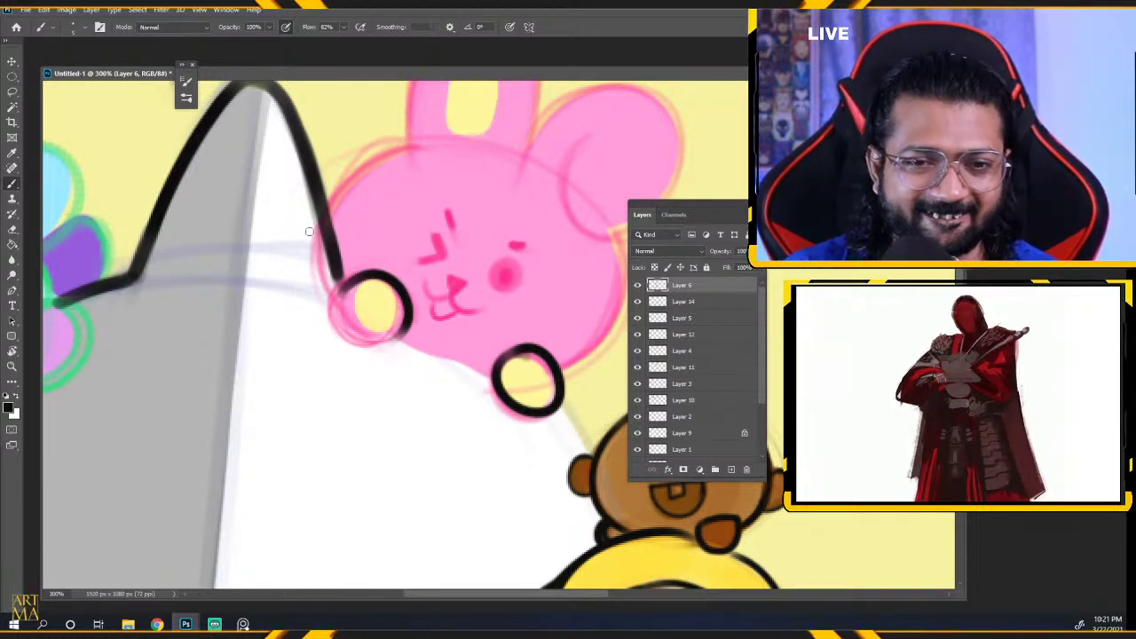
left_click_drag(379, 244, 343, 333)
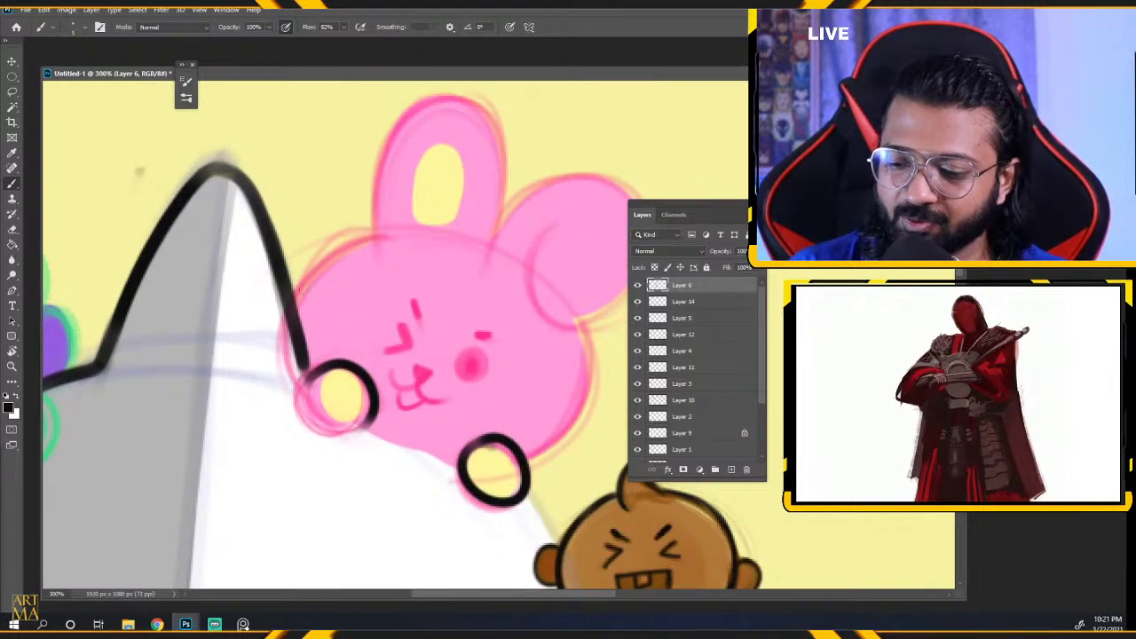
left_click_drag(370, 238, 297, 334)
mouse_move(369, 238)
left_mouse_down()
mouse_move(301, 295)
mouse_move(304, 342)
left_mouse_up()
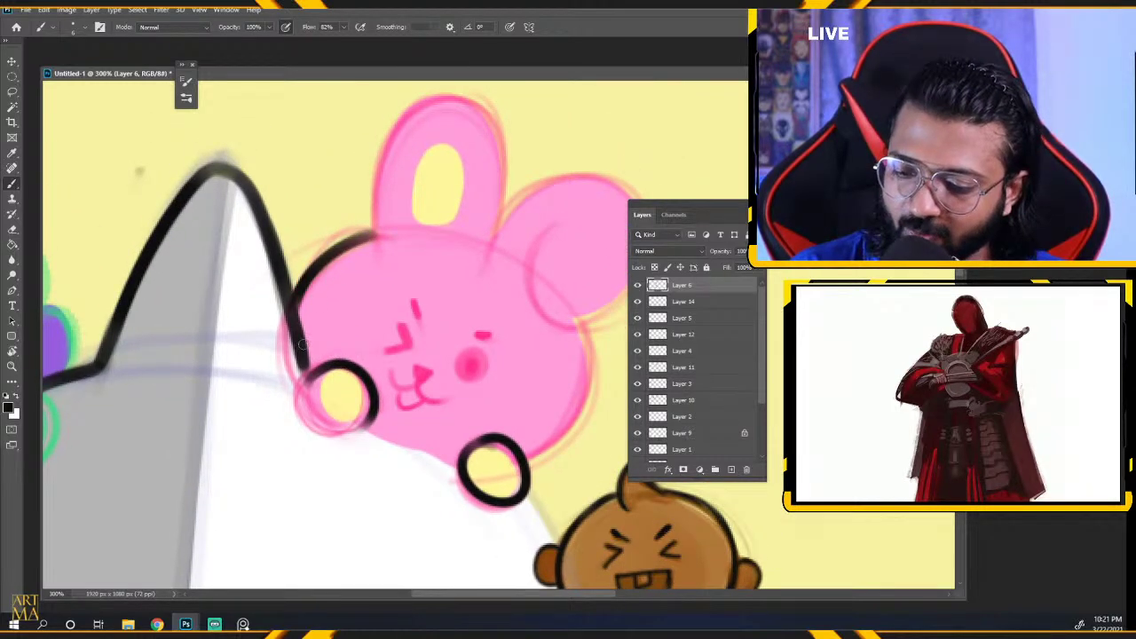
Outline the pink bunny's upright ear from the head around its rounded tip and down to the folded ear.
mouse_move(441, 103)
left_mouse_down()
mouse_move(375, 173)
mouse_move(366, 237)
left_mouse_up()
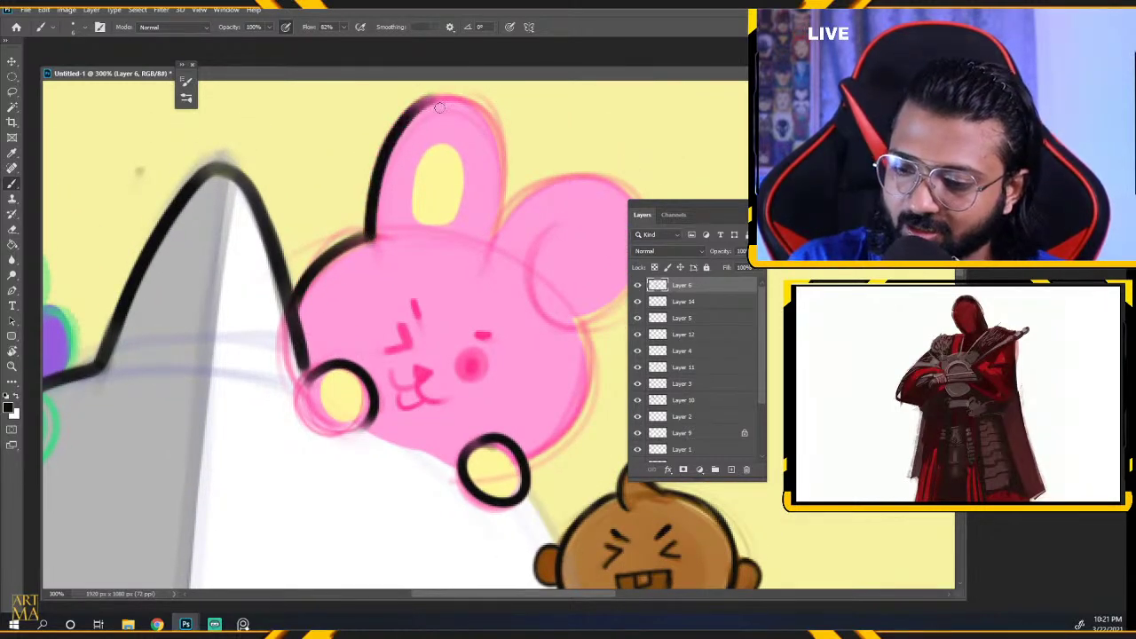
left_click_drag(424, 104, 505, 178)
key("ctrl+z")
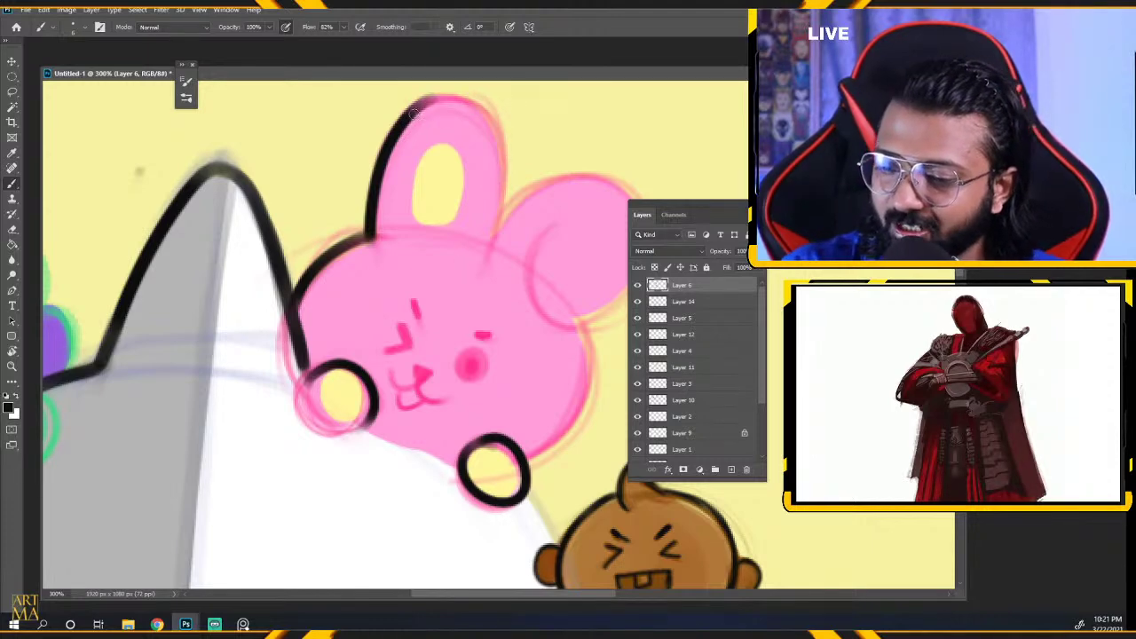
left_click_drag(412, 111, 506, 182)
left_click_drag(420, 111, 482, 105)
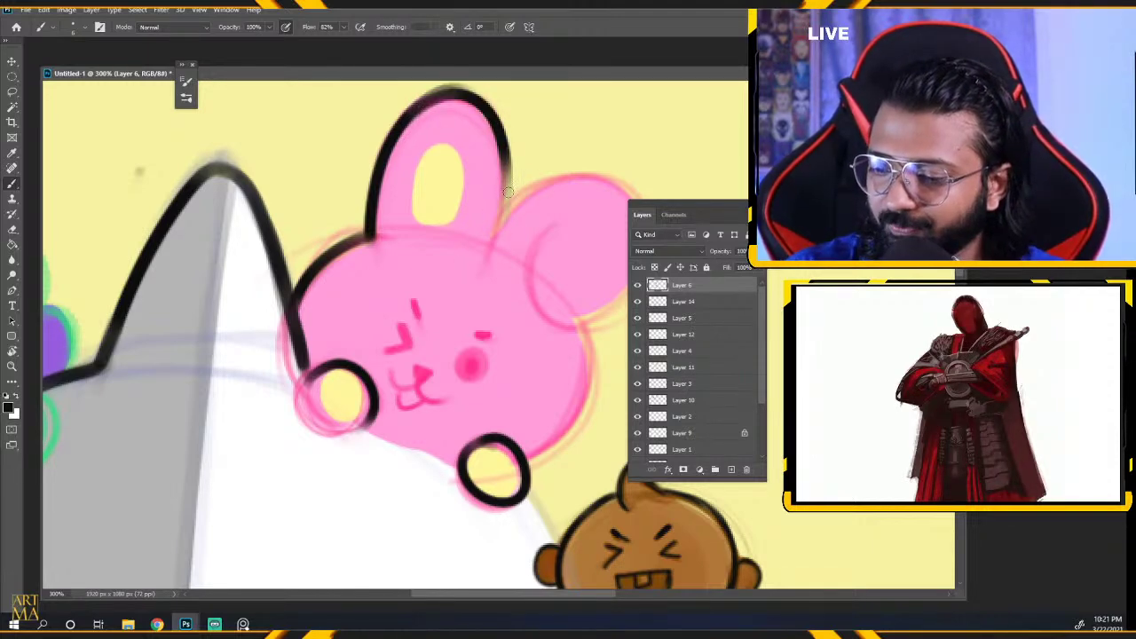
left_click_drag(504, 147, 492, 242)
Outline the pink bunny's folded ear in near-black, including the inner curl and its rounded lower edge.
left_click_drag(516, 340, 415, 370)
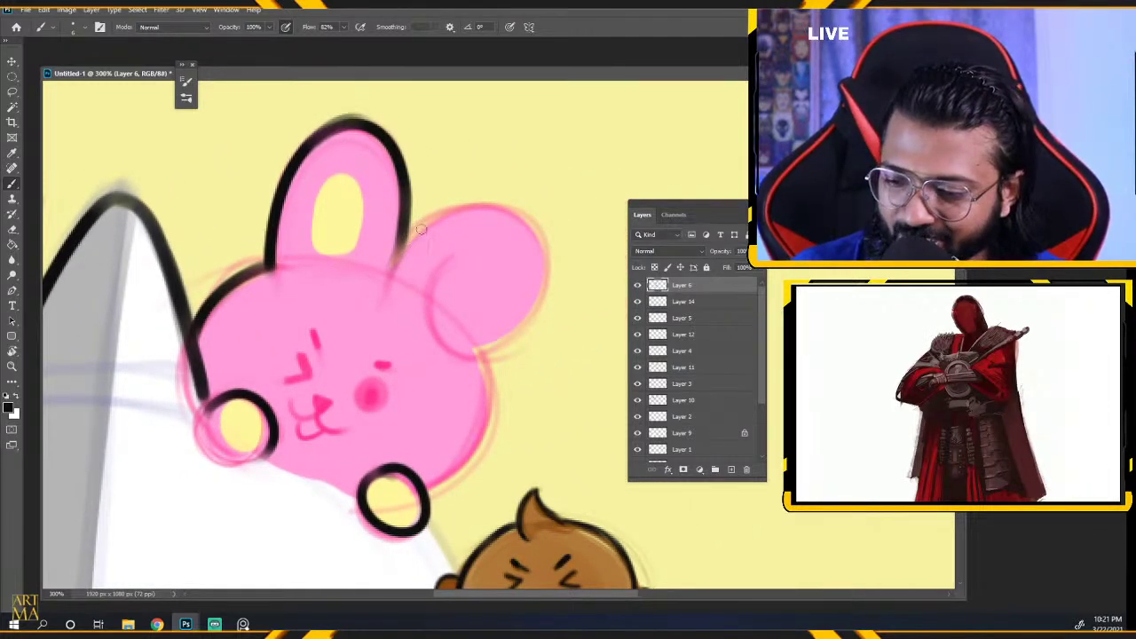
left_click_drag(400, 258, 481, 409)
key("ctrl+z")
mouse_move(394, 268)
left_mouse_down()
mouse_move(554, 273)
mouse_move(463, 375)
left_mouse_up()
key("ctrl+z")
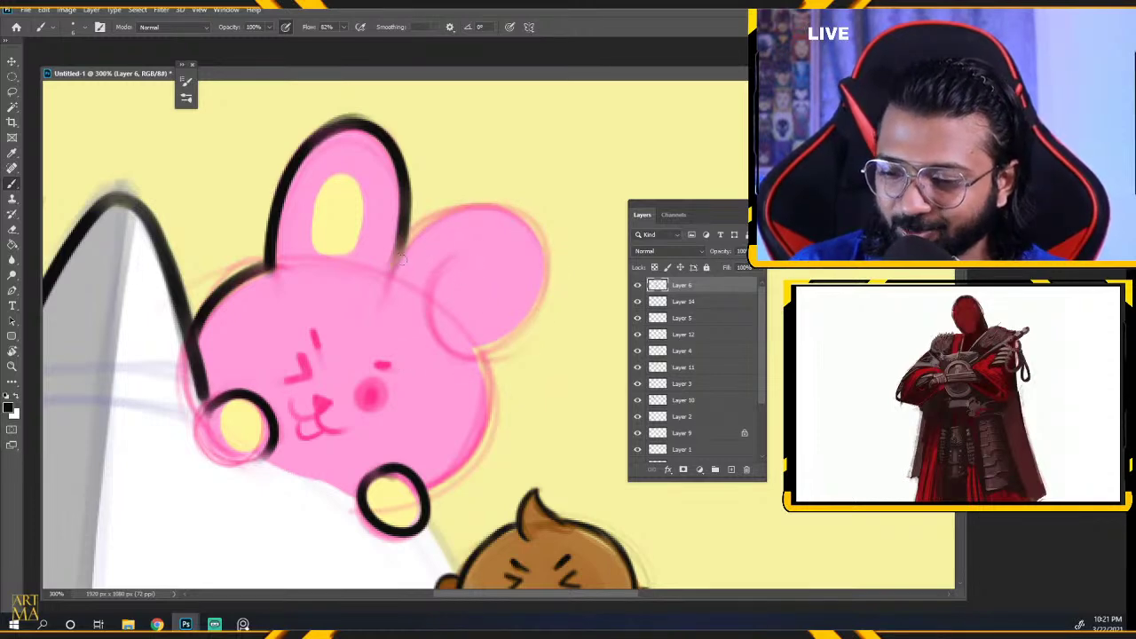
left_click_drag(397, 259, 440, 368)
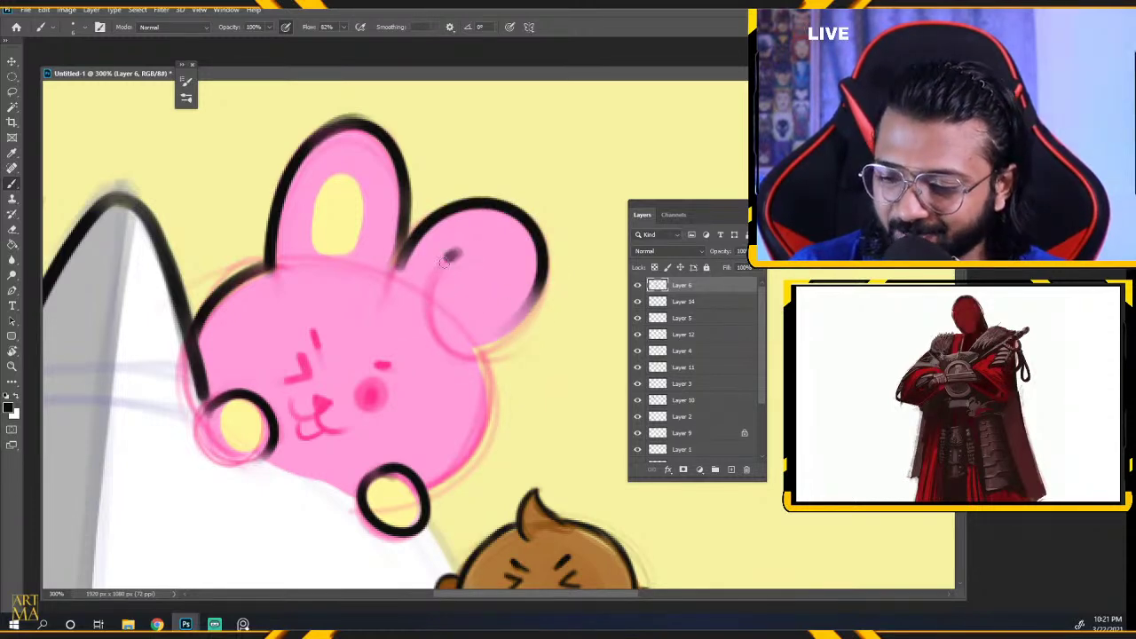
left_click_drag(458, 253, 518, 331)
key("ctrl+z")
mouse_move(455, 253)
left_mouse_down()
mouse_move(490, 336)
mouse_move(540, 273)
mouse_move(464, 345)
mouse_move(538, 277)
left_mouse_up()
key("ctrl+z")
key("ctrl+z")
key("ctrl+z")
left_click_drag(471, 342, 542, 266)
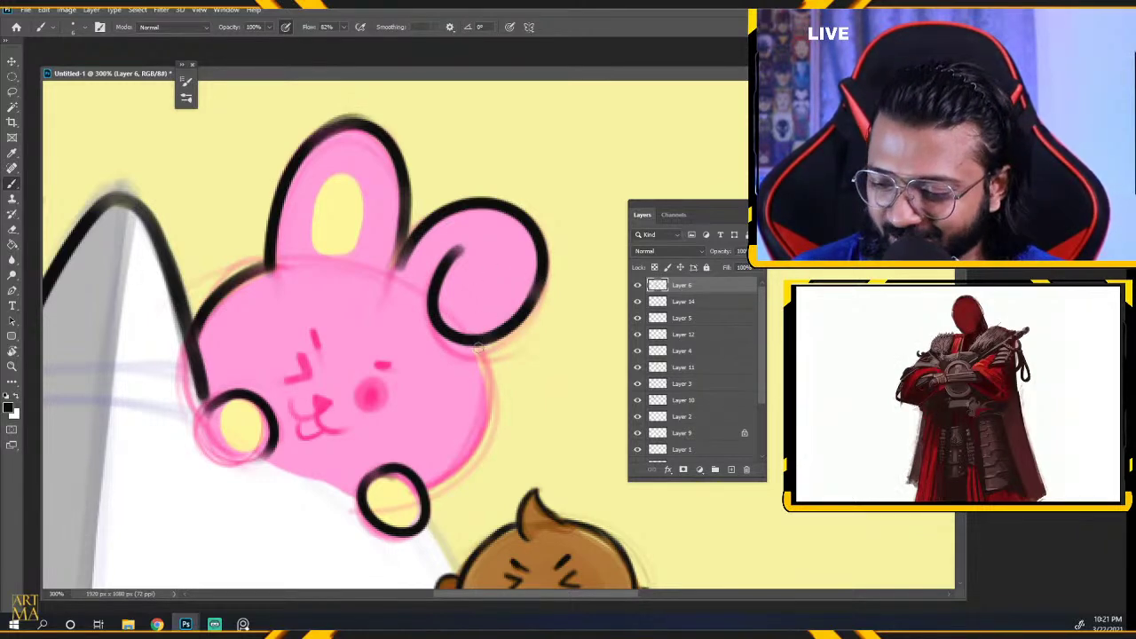
Outline the side of the pink bunny's head from the folded ear down to the lower paw.
left_click_drag(479, 343, 449, 469)
key("ctrl+z")
left_click_drag(483, 342, 446, 472)
key("ctrl+z")
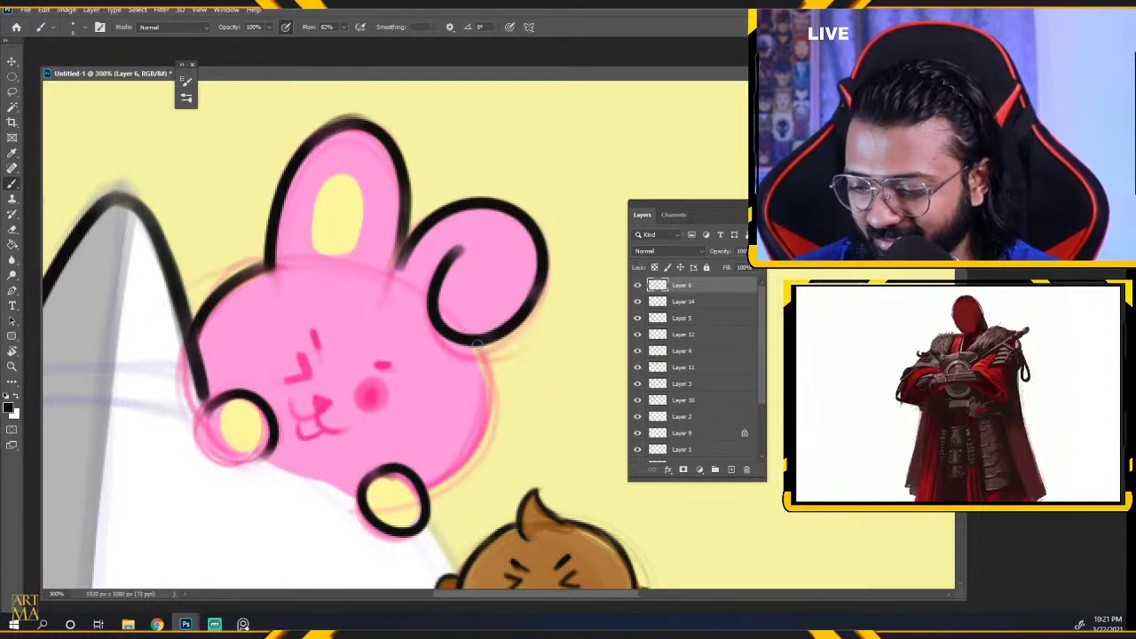
mouse_move(478, 345)
left_mouse_down()
mouse_move(424, 491)
mouse_move(485, 426)
mouse_move(428, 487)
left_mouse_up()
key("ctrl+z")
key("ctrl+z")
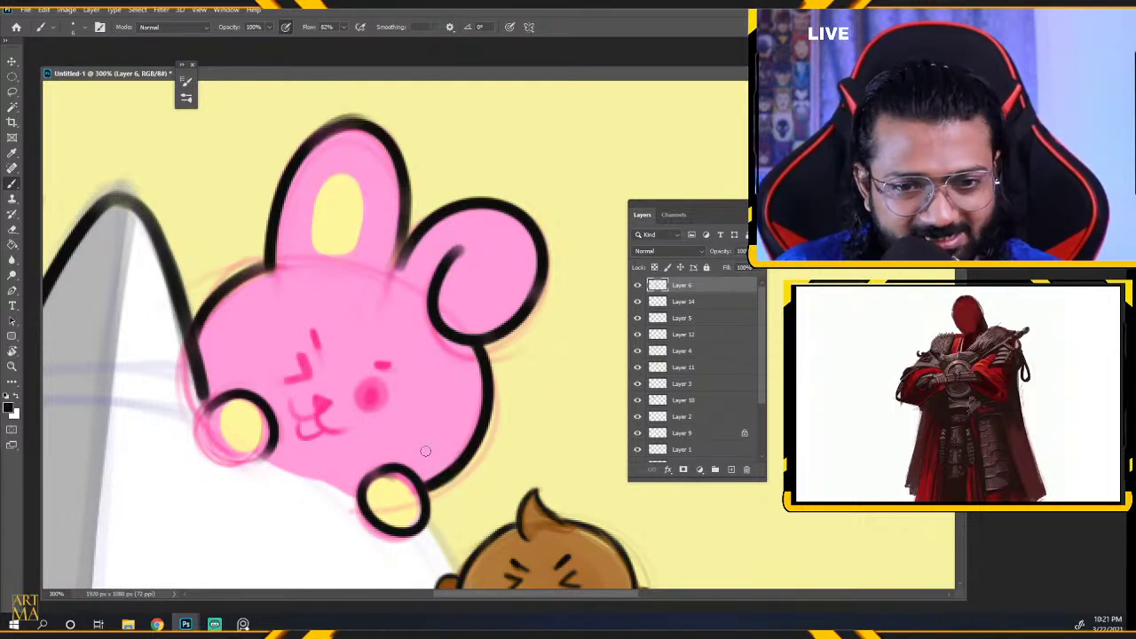
Toggle the visibility of individual layers to find the pink bunny's colour, and select Layer 11.
left_click_drag(401, 491, 438, 367)
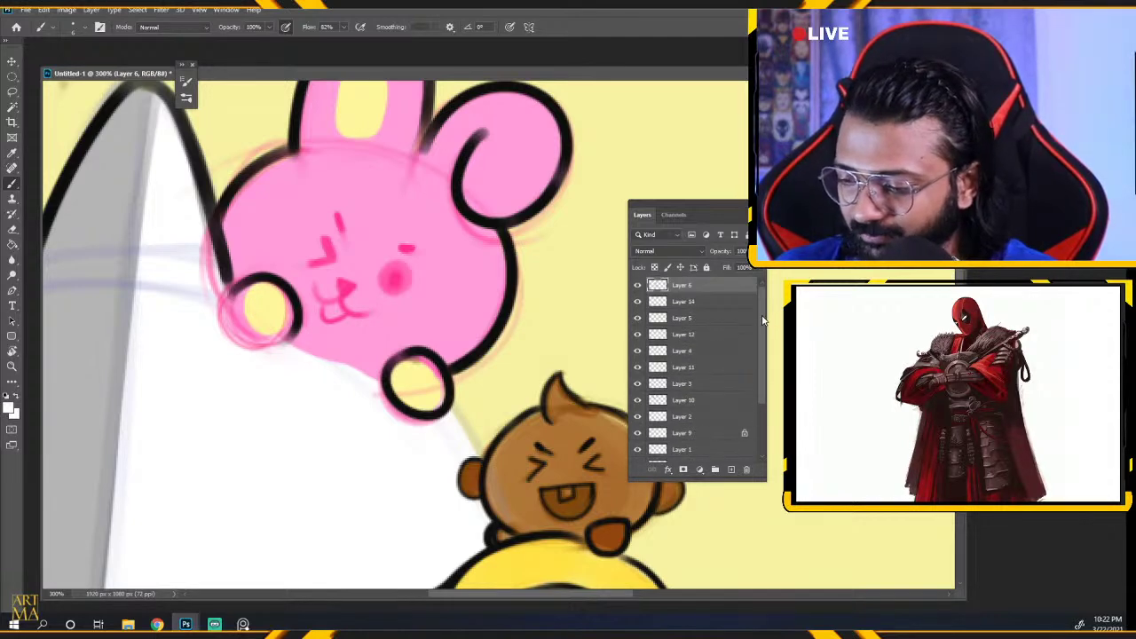
left_click(638, 318)
left_click(639, 336)
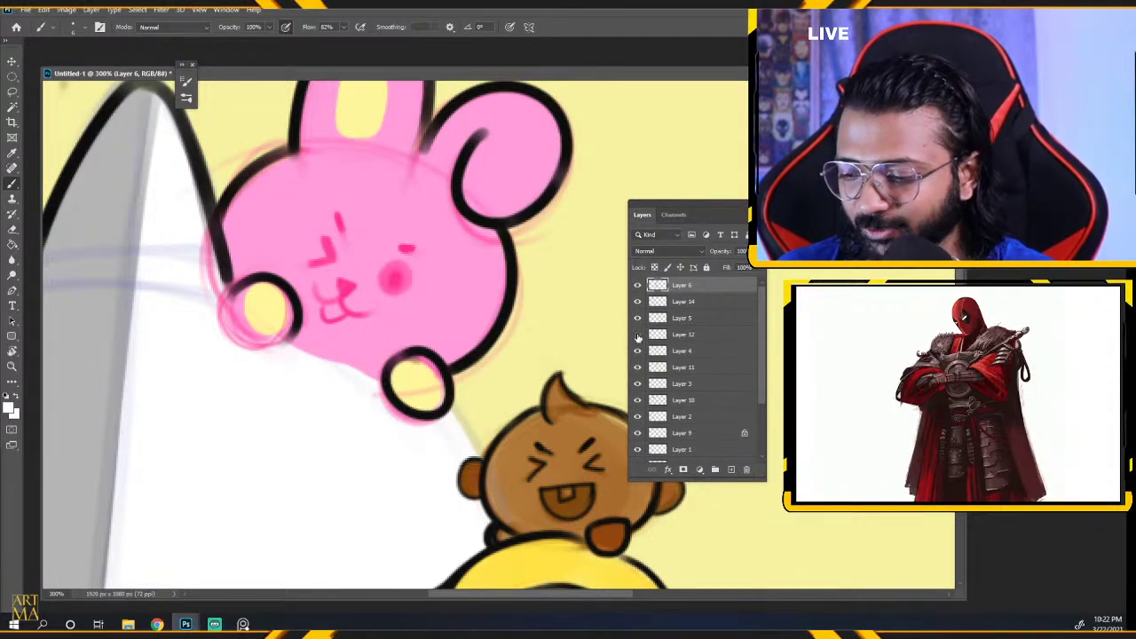
left_click(638, 336)
left_click(638, 353)
left_click(639, 353)
left_click(638, 368)
left_click(638, 368)
left_click(637, 368)
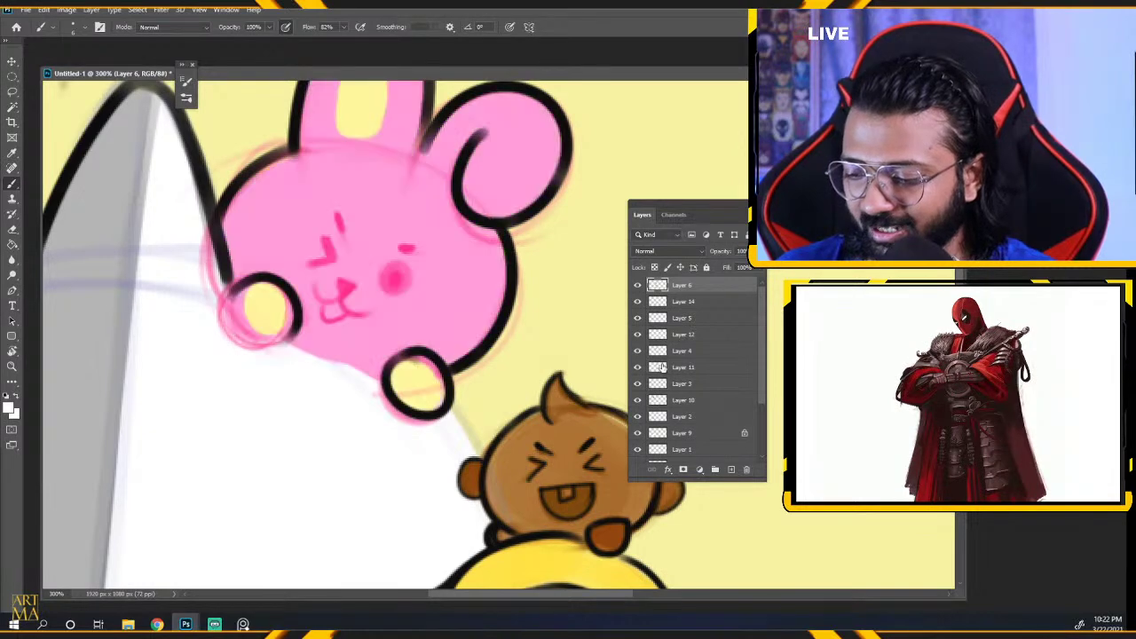
left_click(659, 368)
Erase the excess pink along the bunny's lower edge between its paws on Layer 11 and check the layer's visibility.
left_click(13, 229)
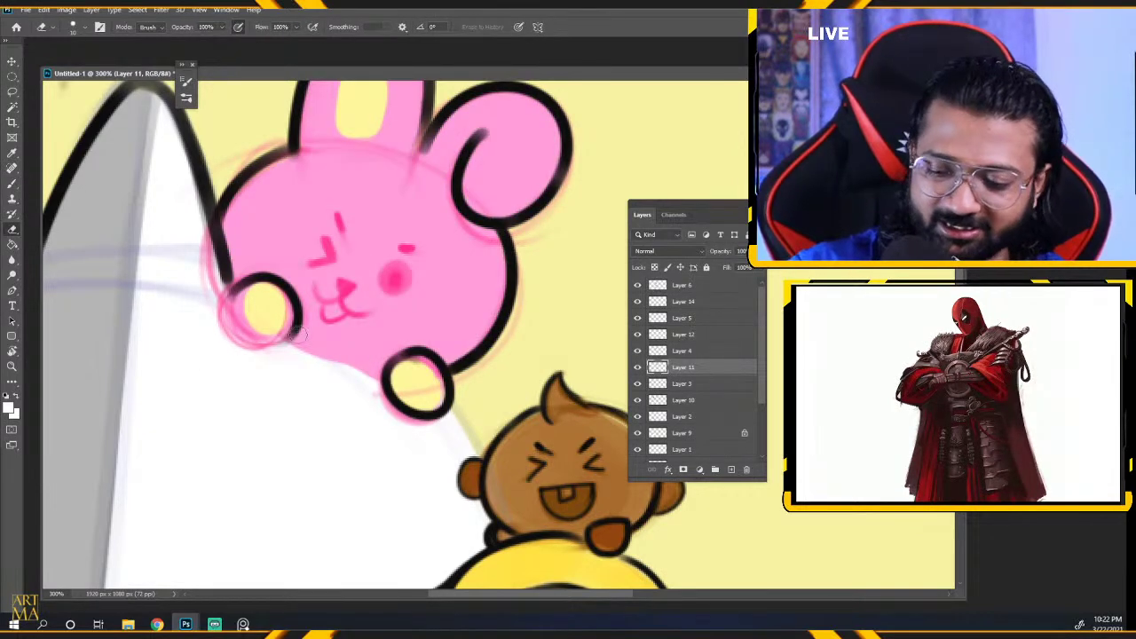
mouse_move(296, 354)
left_mouse_down()
mouse_move(336, 370)
mouse_move(301, 344)
mouse_move(365, 378)
mouse_move(298, 343)
left_mouse_up()
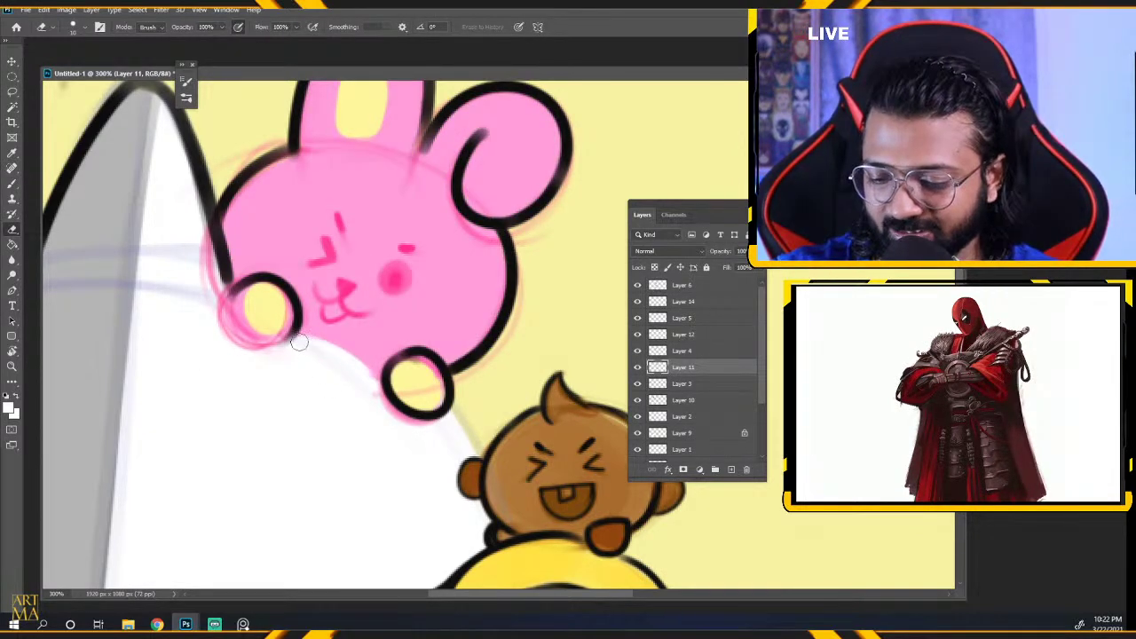
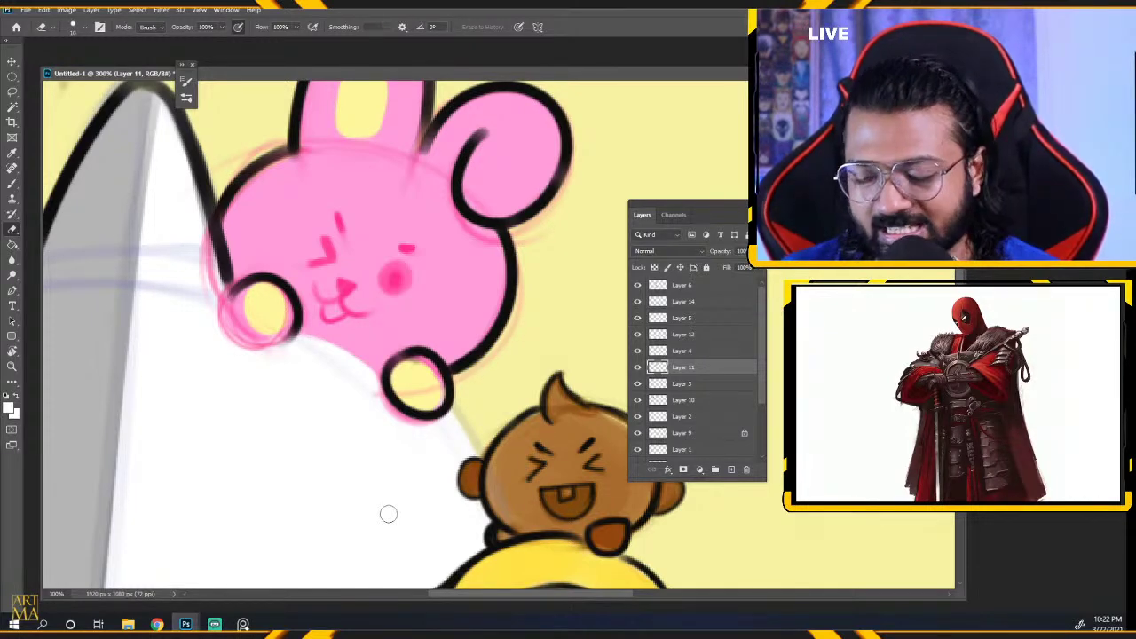
left_click(636, 368)
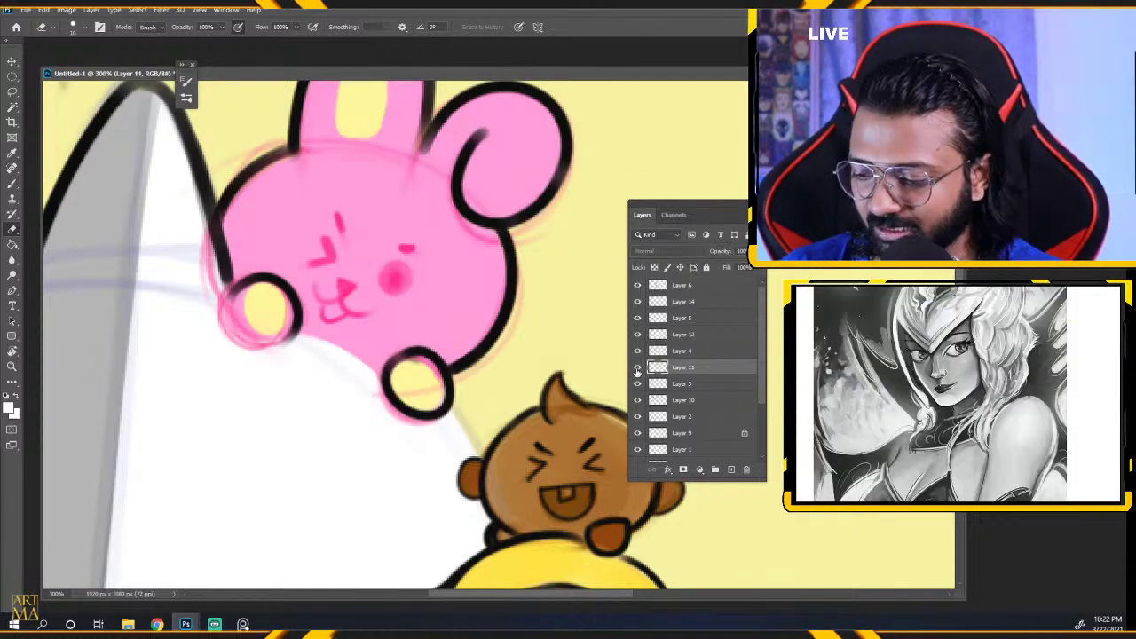
Toggle the visibility of Layer 11 and Layer 4 to identify the pink bunny's layers, and select Layer 4.
left_click(637, 368)
left_click(636, 367)
left_click(637, 351)
left_click(637, 351)
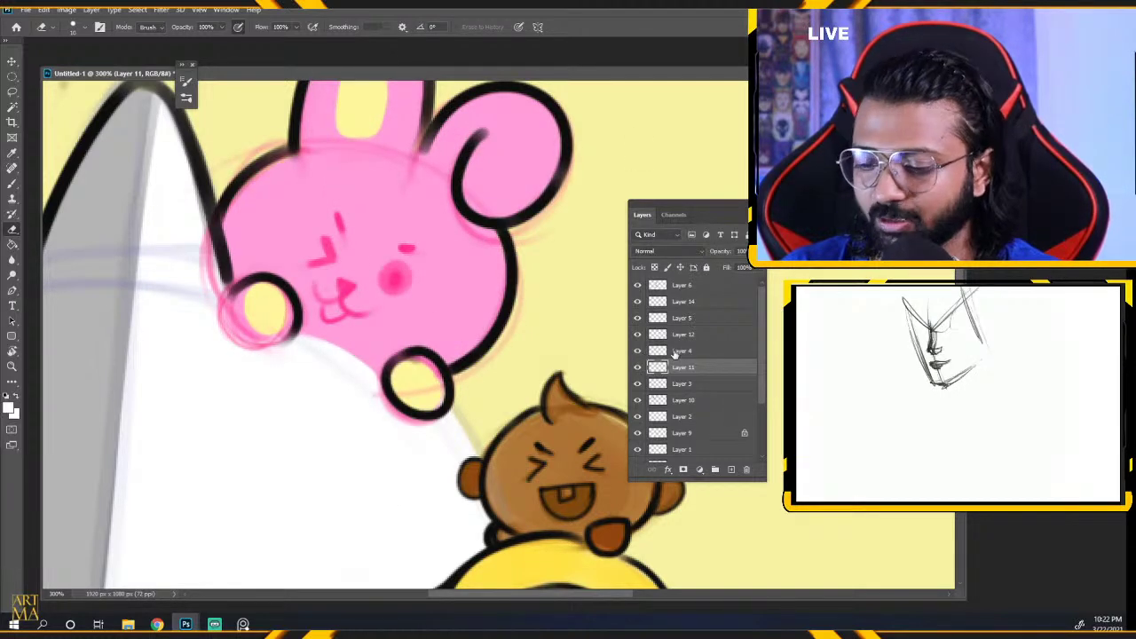
left_click(680, 353)
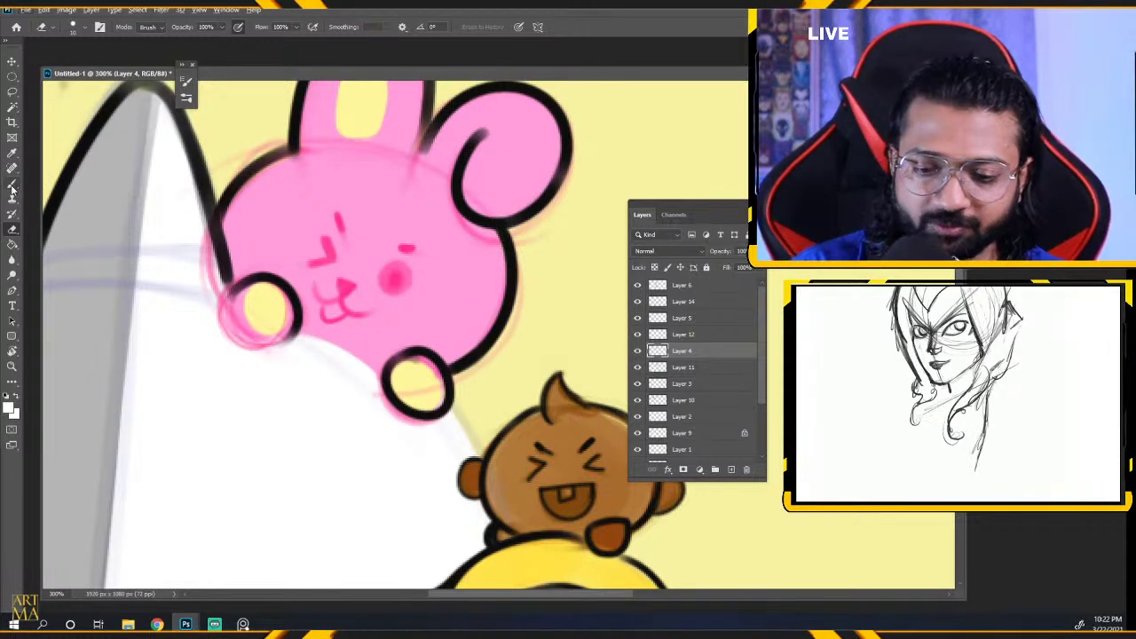
Ink the pink bunny's face in near-black on Layer 4: round eye, winking eye, both eyebrows, nose and mouth.
key("b")
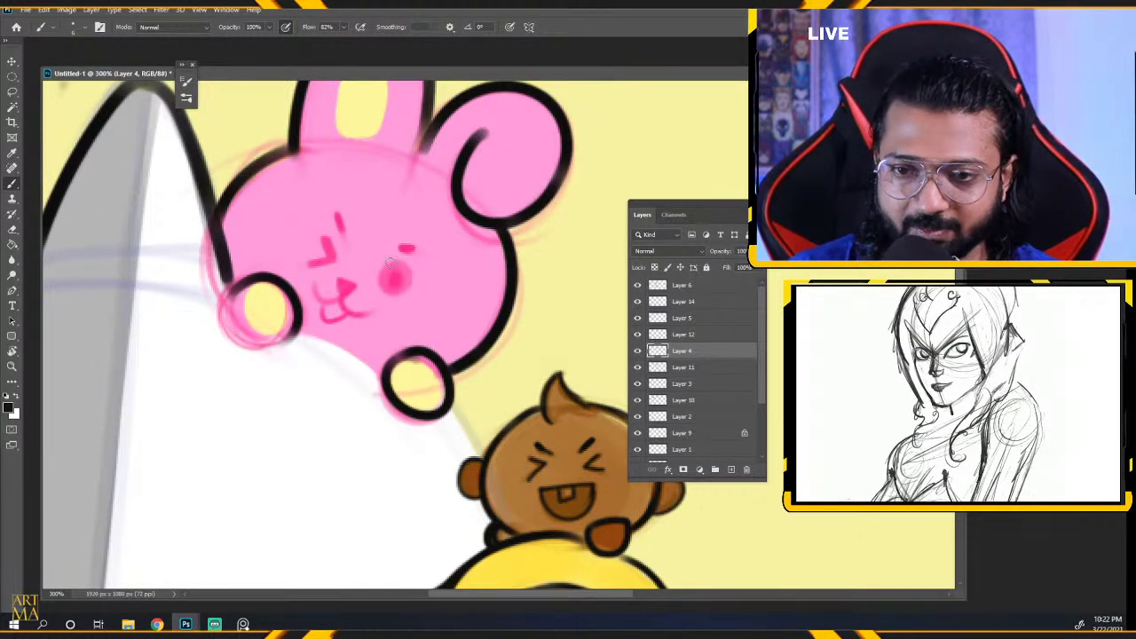
left_click_drag(392, 274, 398, 281)
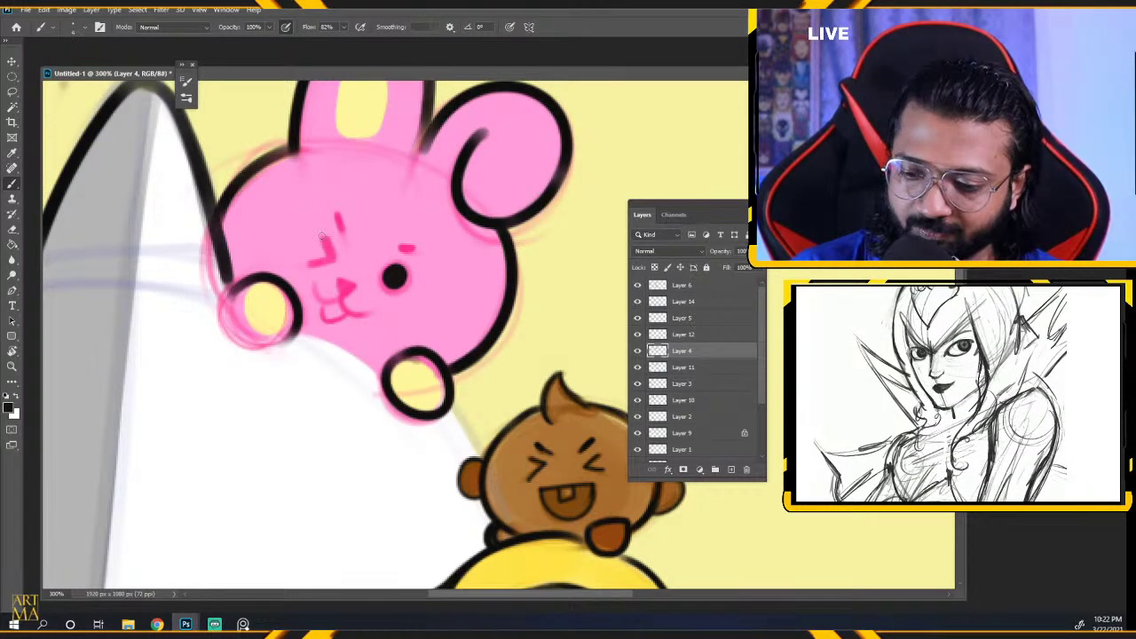
mouse_move(316, 234)
left_mouse_down()
mouse_move(334, 253)
mouse_move(310, 265)
mouse_move(334, 254)
left_mouse_up()
left_click_drag(337, 214, 339, 227)
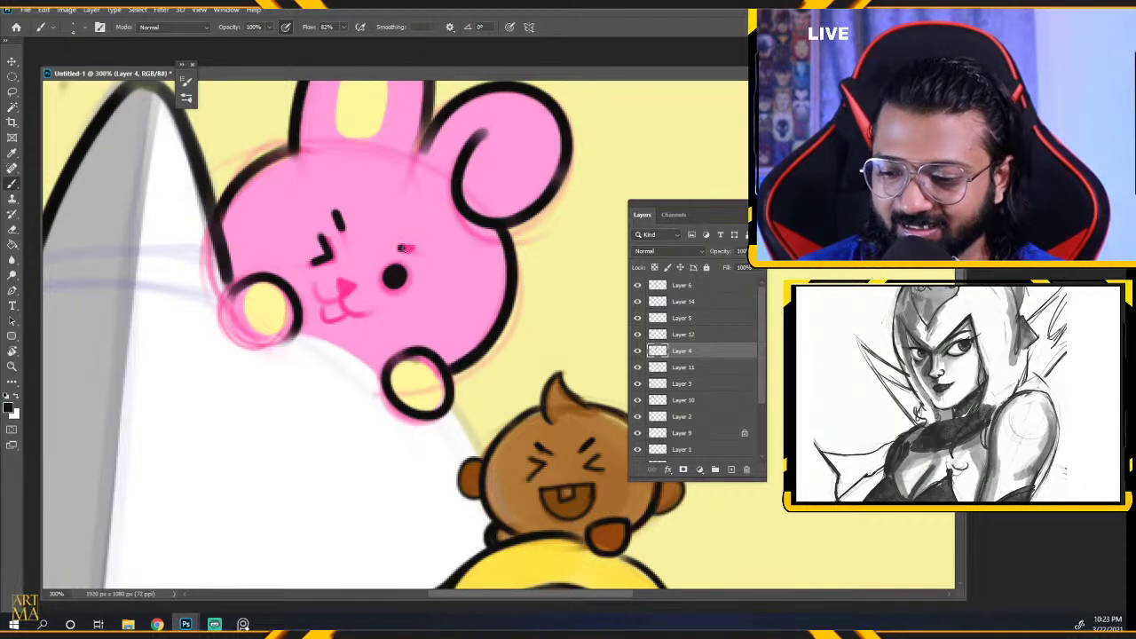
left_click_drag(399, 250, 418, 248)
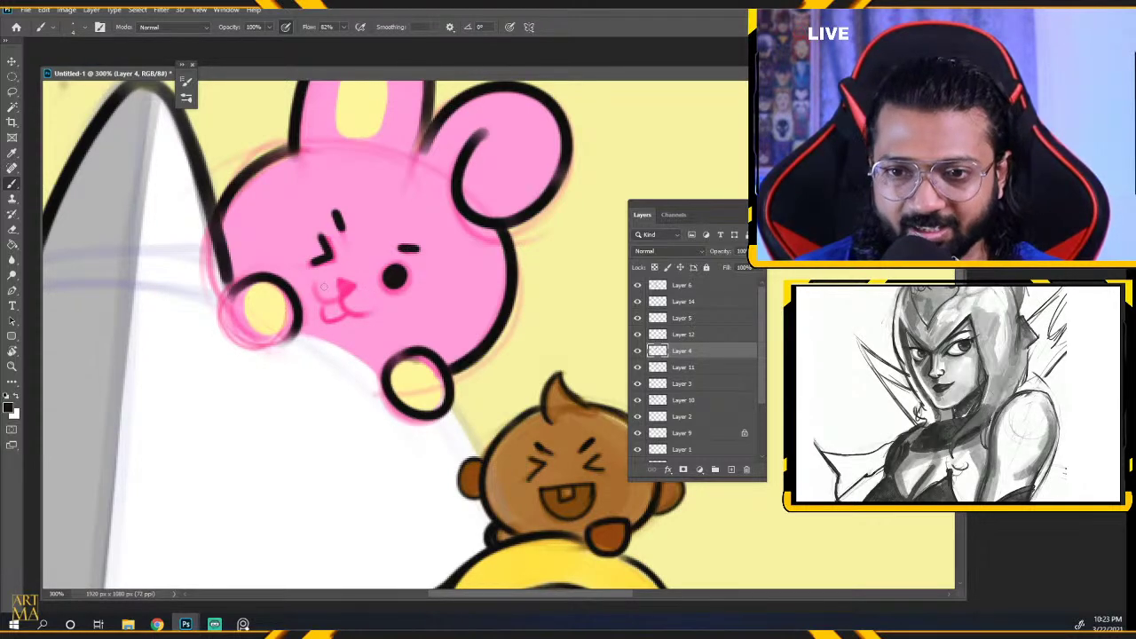
mouse_move(317, 284)
left_mouse_down()
mouse_move(376, 301)
mouse_move(342, 282)
mouse_move(357, 284)
mouse_move(329, 316)
mouse_move(346, 322)
mouse_move(326, 306)
mouse_move(351, 309)
left_mouse_up()
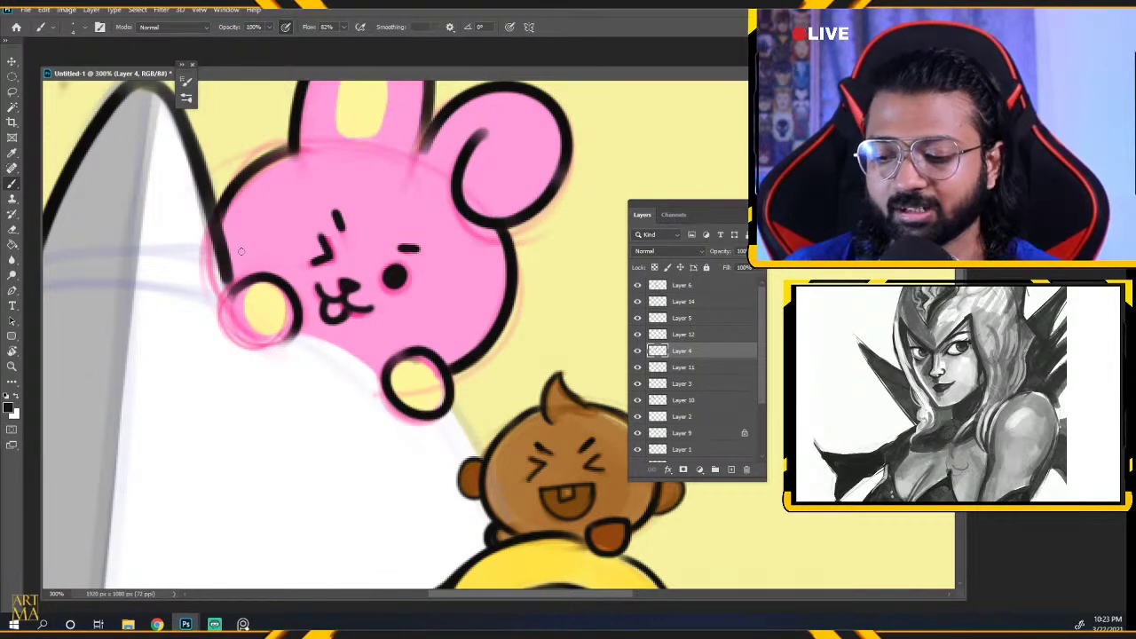
Touch up the near-black outline along the side of the yellow-hooded puppy's white face on Layer 6.
key("ctrl+minus")
key("ctrl+minus")
mouse_move(394, 251)
left_mouse_down()
mouse_move(385, 381)
mouse_move(383, 369)
mouse_move(420, 393)
left_mouse_up()
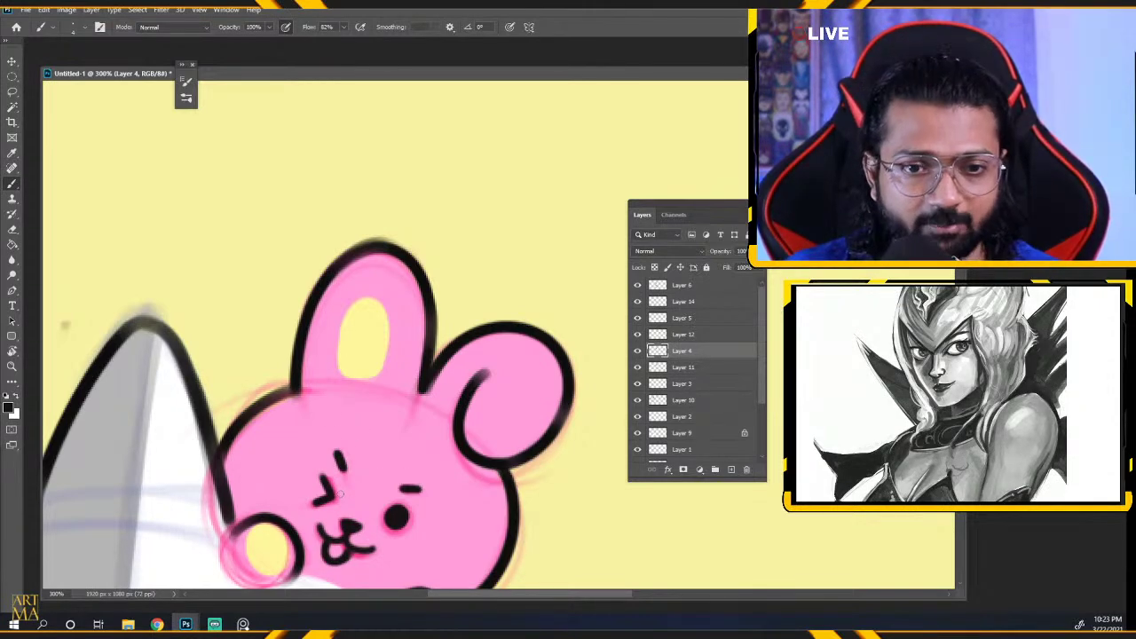
left_click_drag(340, 493, 358, 444)
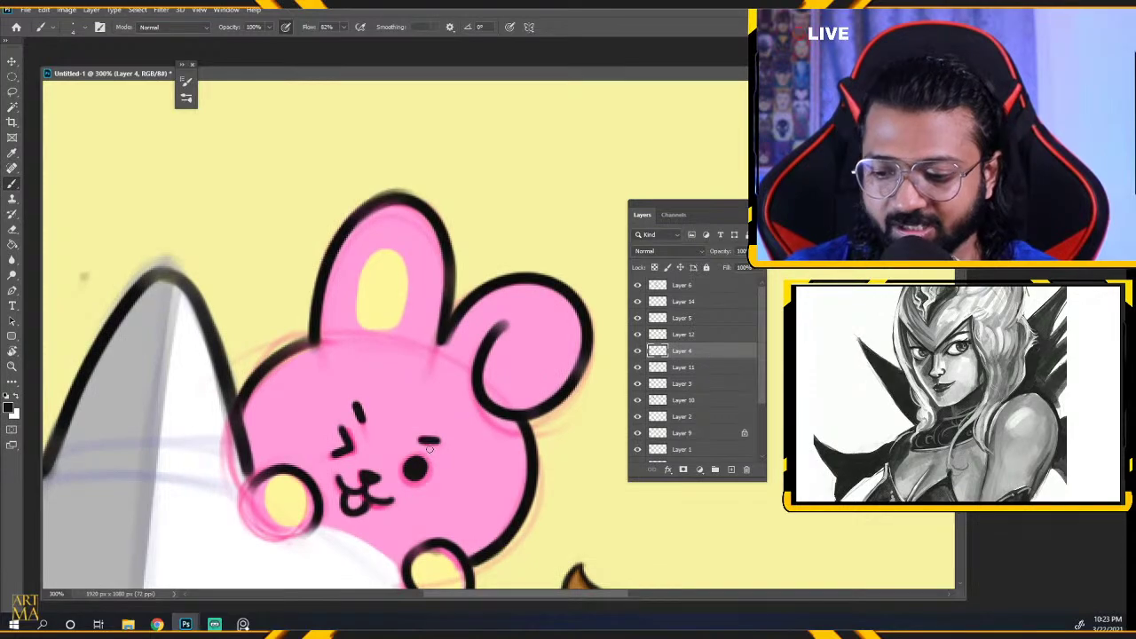
key("ctrl+minus")
key("ctrl+minus")
key("ctrl+minus")
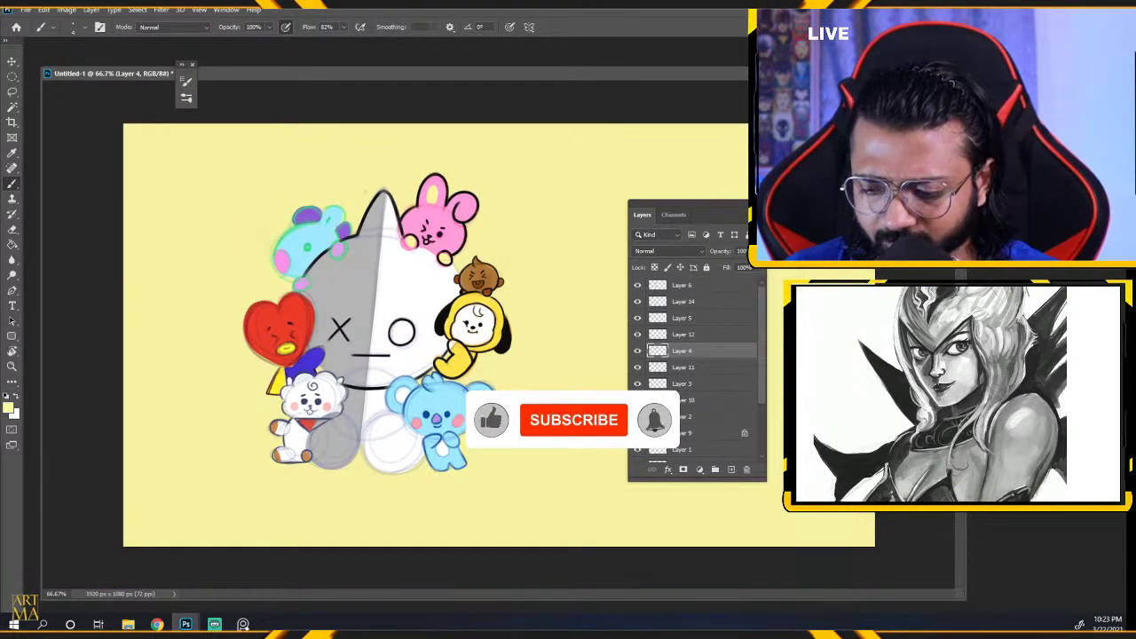
scroll(499, 339, "up", 2)
scroll(499, 337, "up", 1)
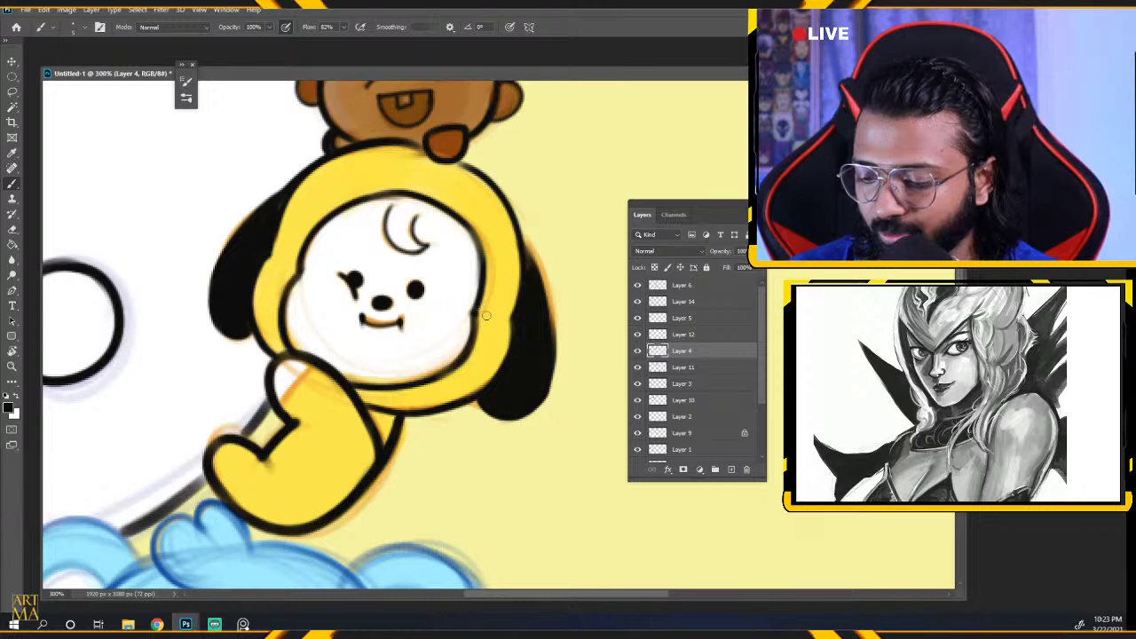
left_click(688, 286)
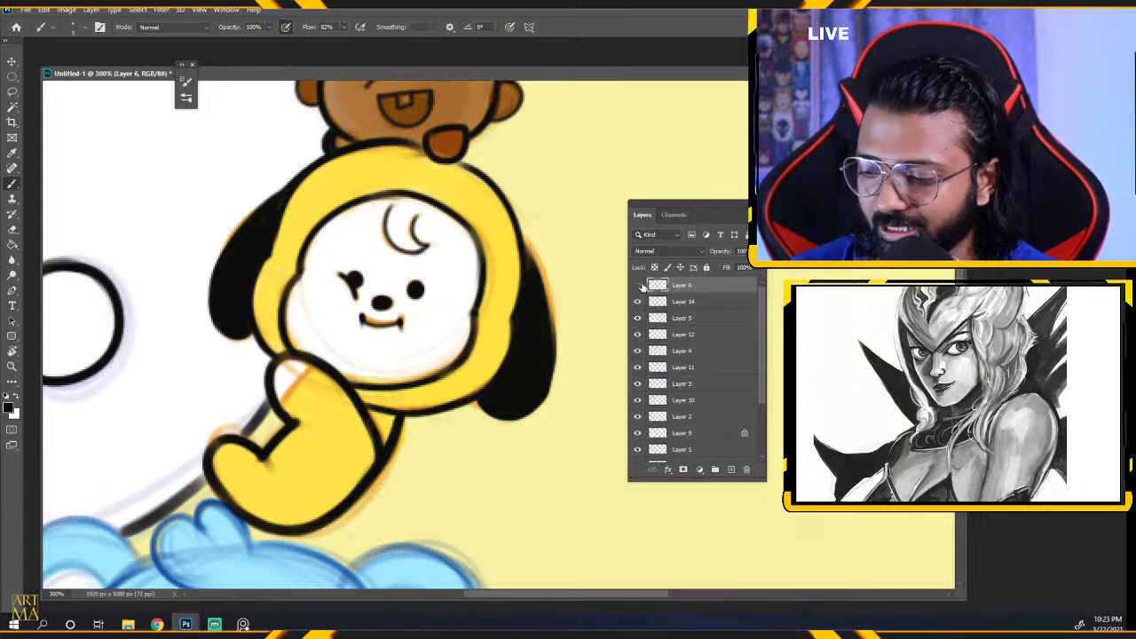
left_click_drag(457, 365, 472, 331)
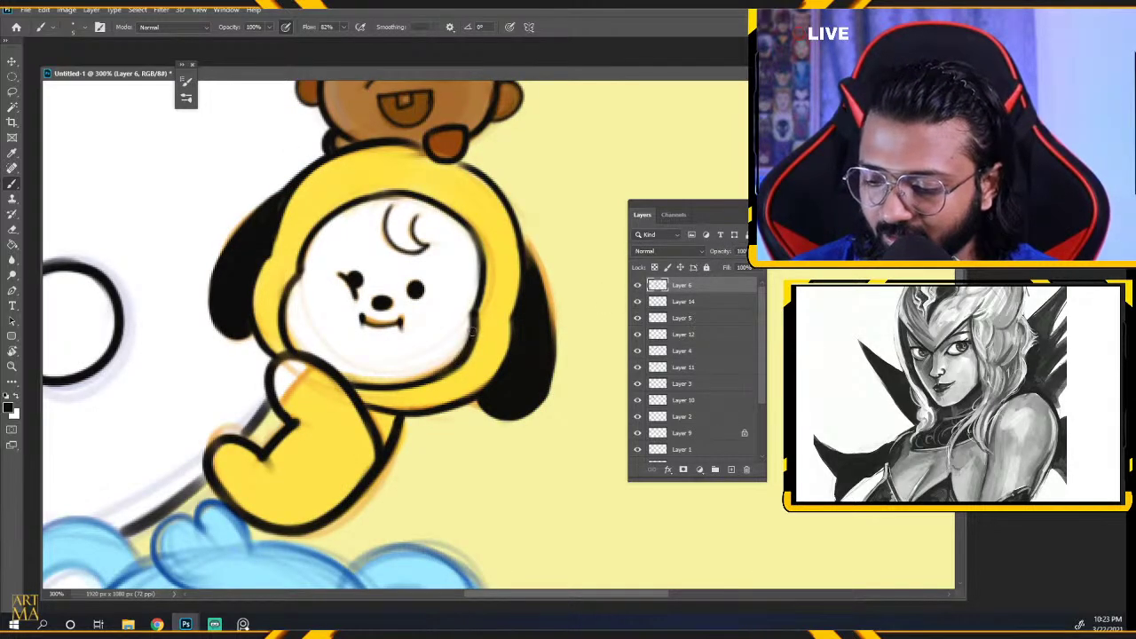
left_click_drag(485, 229, 491, 296)
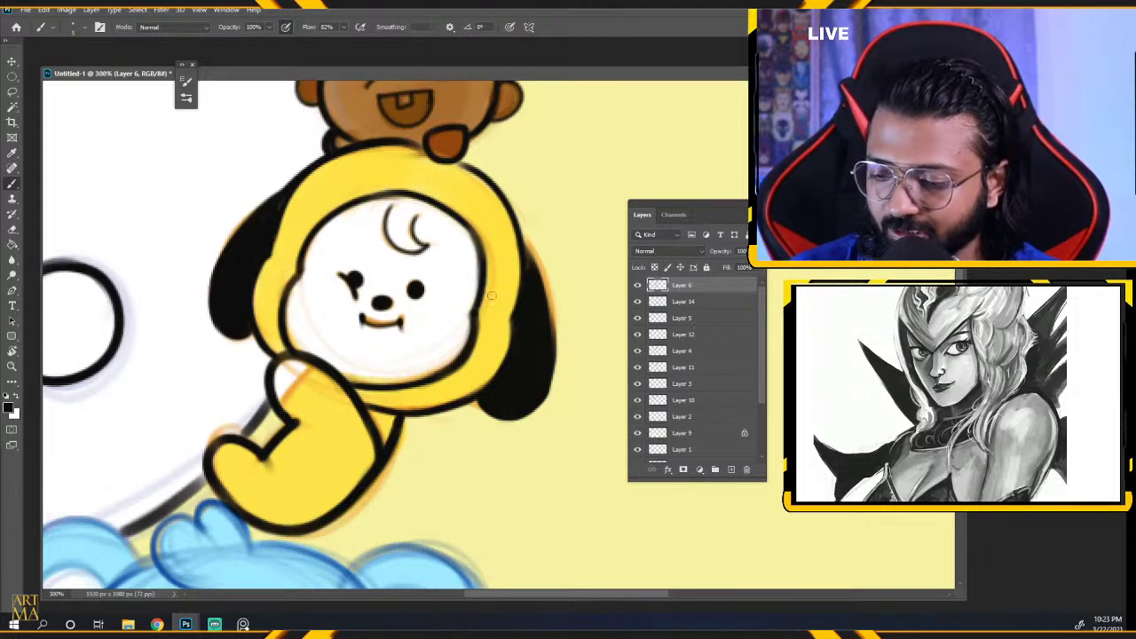
Outline the side of the blue koala's head in near-black from the hair tuft down past the ear on Layer 6.
scroll(507, 351, "down", 5)
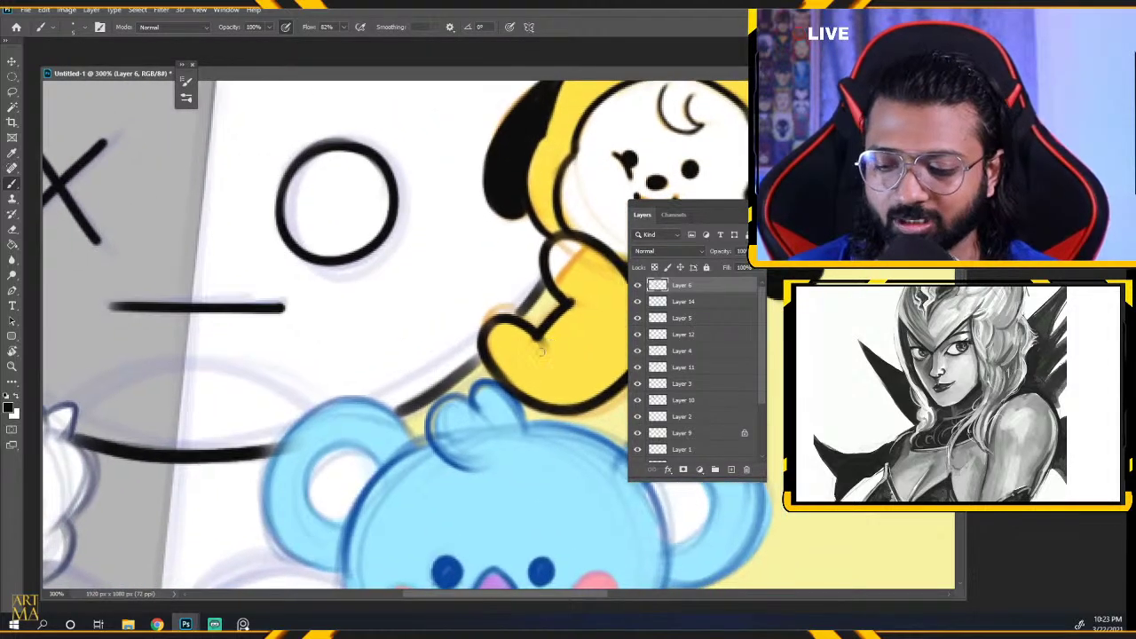
scroll(540, 355, "up", 5)
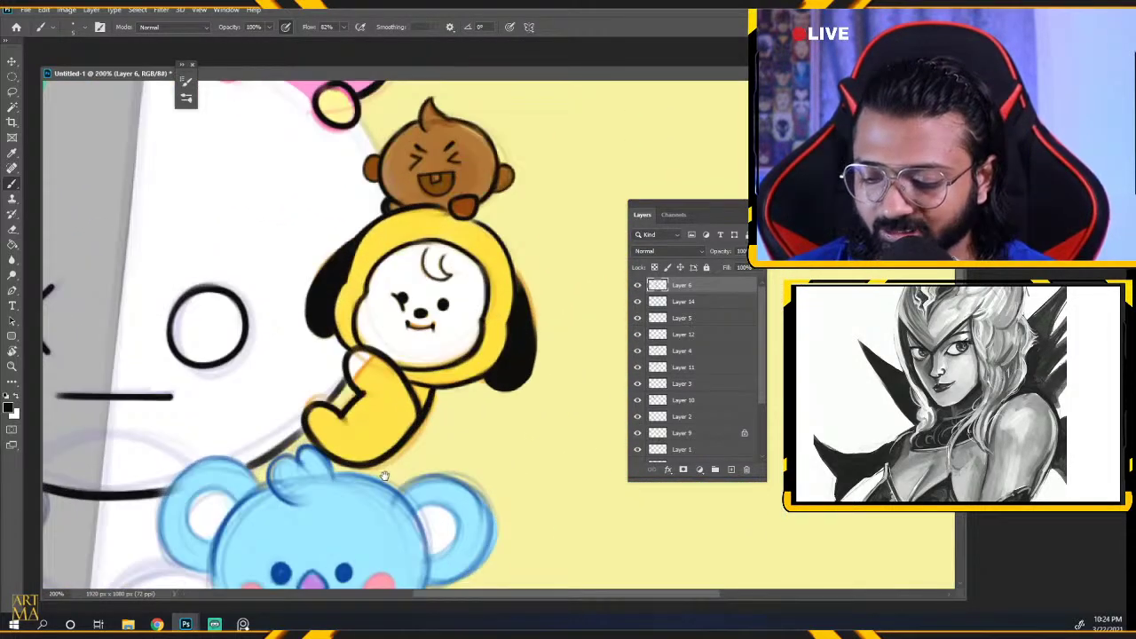
scroll(318, 402, "up", 4)
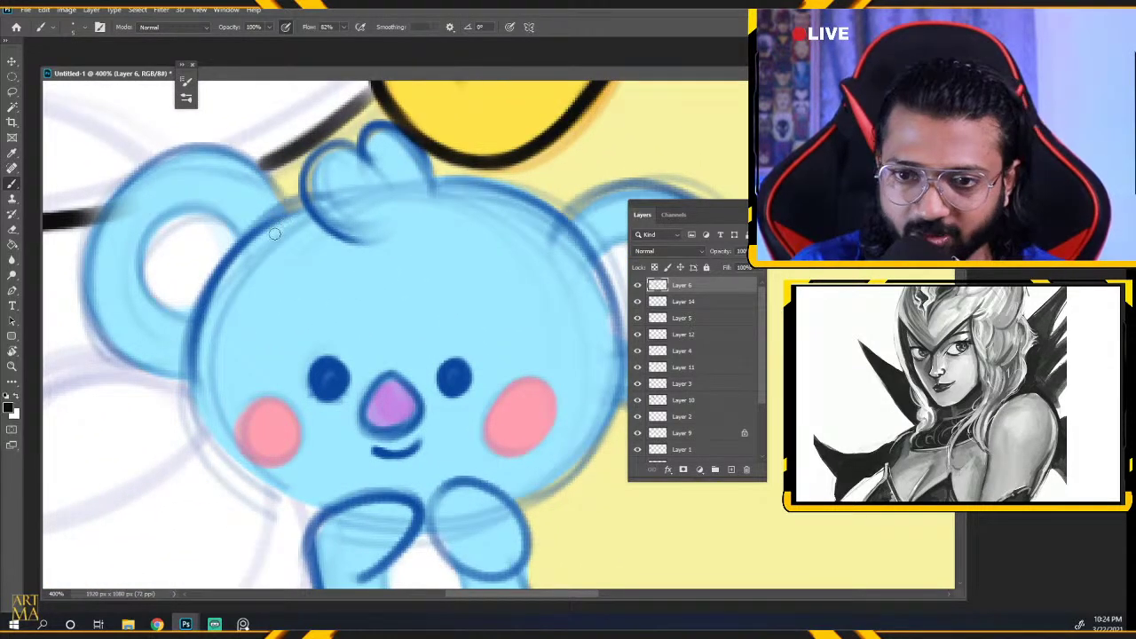
left_click_drag(275, 214, 178, 380)
key("ctrl+z")
left_click_drag(290, 199, 187, 391)
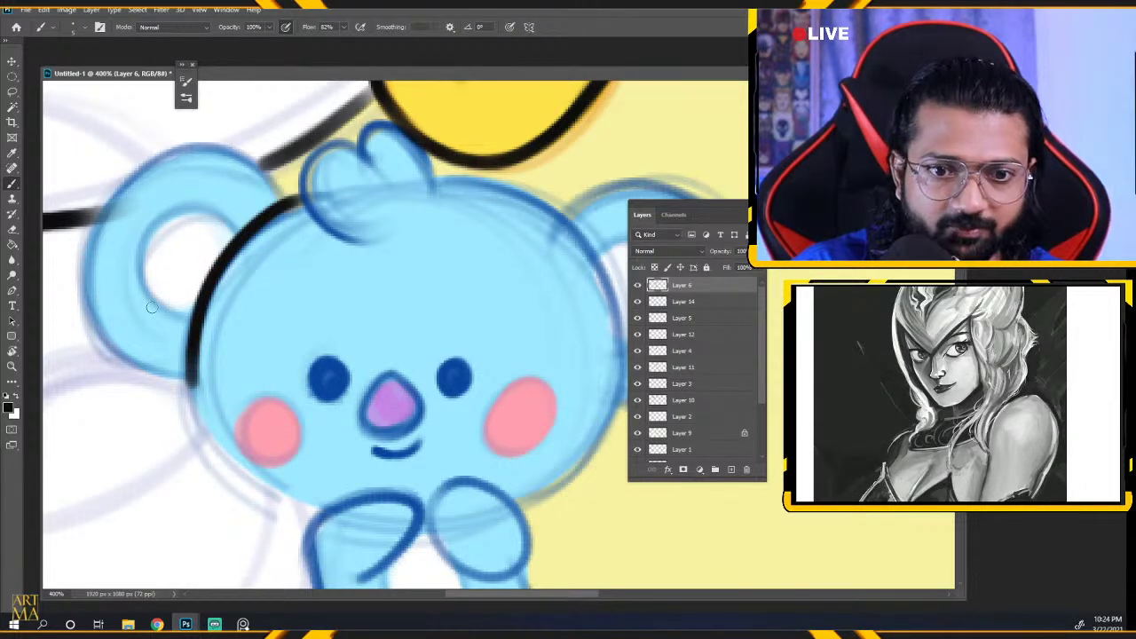
Ink the outer outline of the koala's left ear in black, following the blue sketch on Layer 6.
left_click_drag(227, 354, 427, 376)
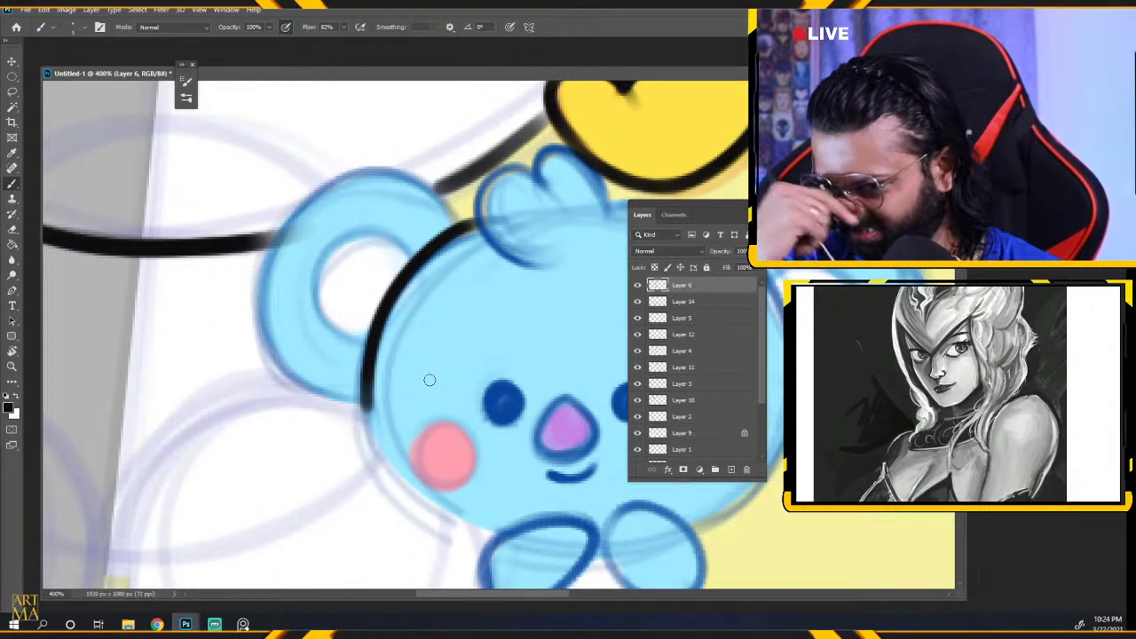
mouse_move(449, 188)
left_mouse_down()
mouse_move(280, 226)
mouse_move(316, 398)
left_mouse_up()
key("ctrl+z")
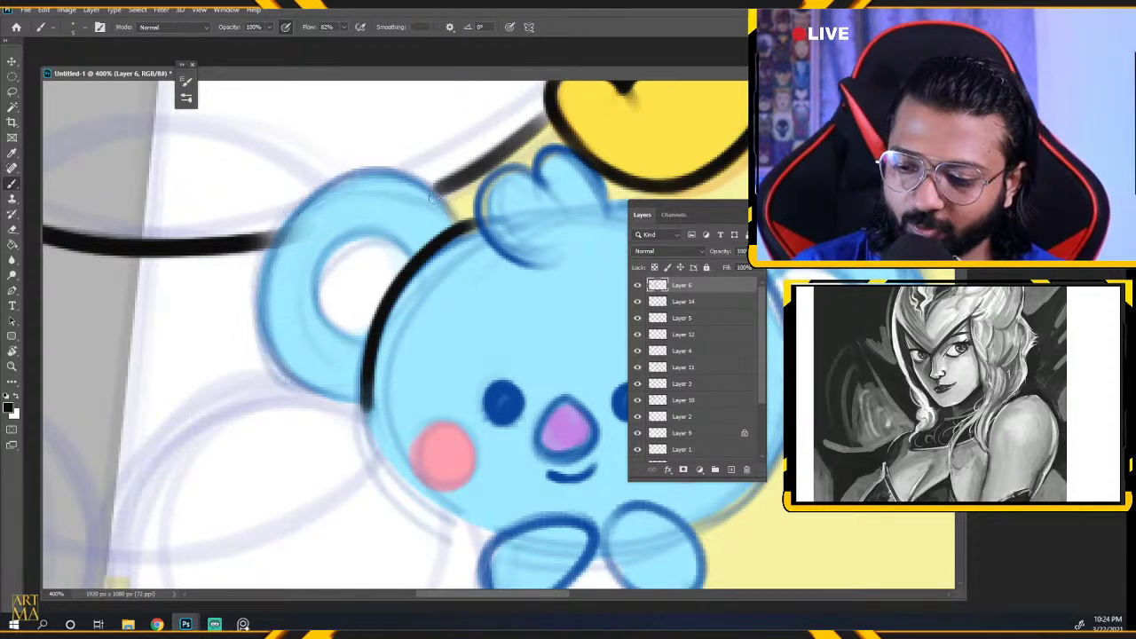
mouse_move(456, 217)
left_mouse_down()
mouse_move(380, 171)
mouse_move(327, 386)
mouse_move(358, 392)
left_mouse_up()
key("ctrl+z")
Ink the koala's curled hair tuft in black, from the lower curl over both lobes.
left_click_drag(543, 363, 363, 452)
mouse_move(355, 252)
left_mouse_down()
mouse_move(292, 294)
mouse_move(377, 353)
left_mouse_up()
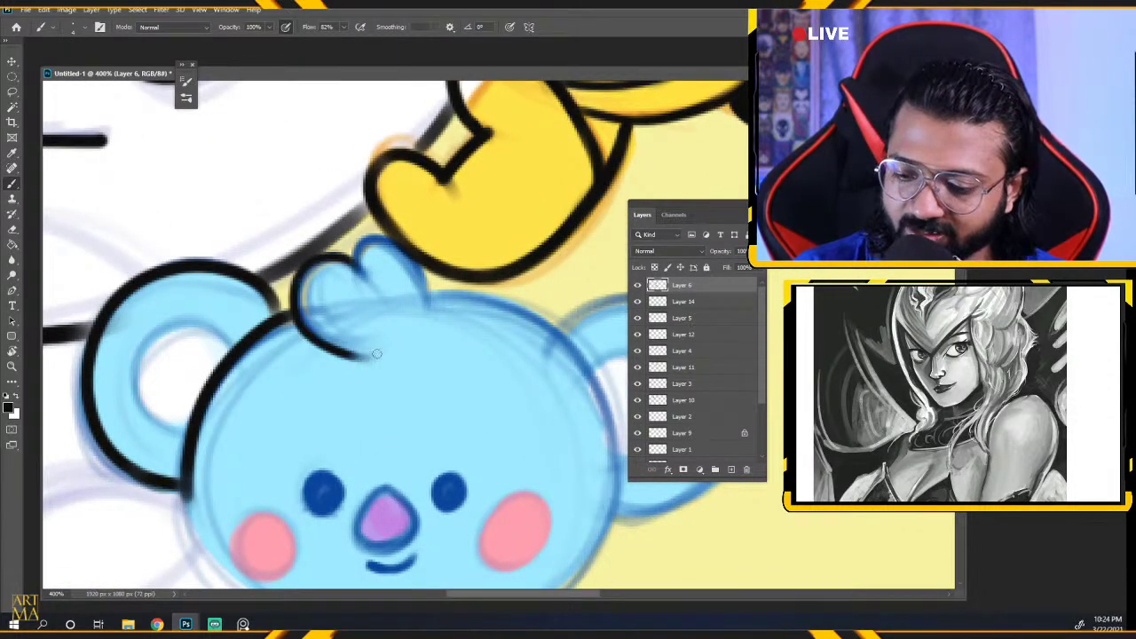
mouse_move(357, 268)
left_mouse_down()
mouse_move(384, 239)
mouse_move(427, 313)
left_mouse_up()
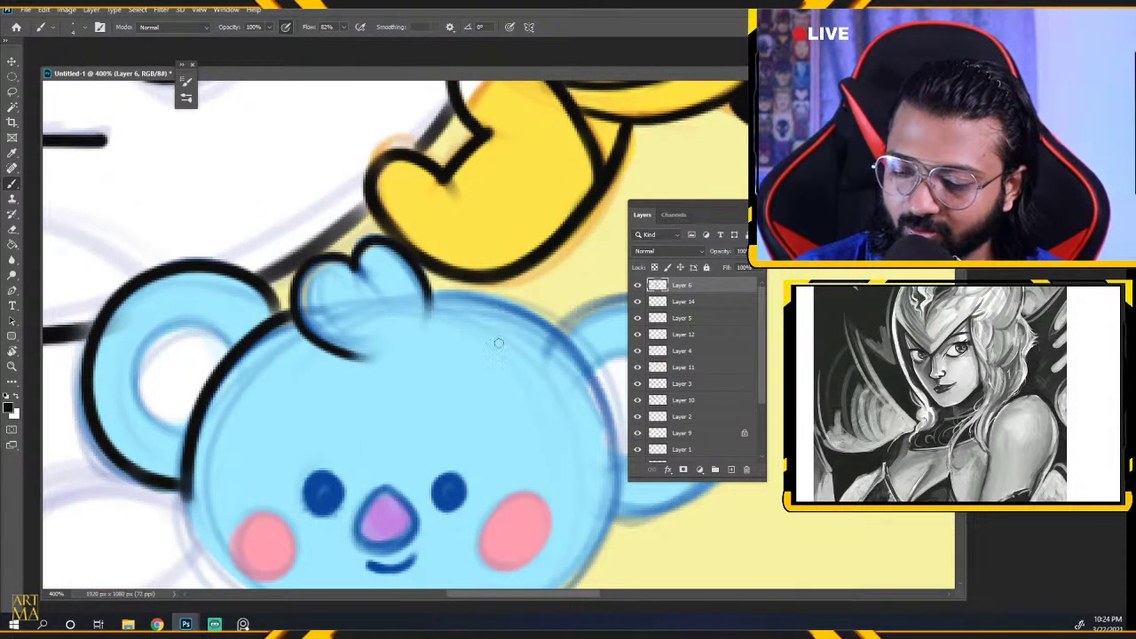
Ink the outer outline of the koala's right ear in black, redoing strokes until the curve is clean.
left_click_drag(496, 423, 366, 371)
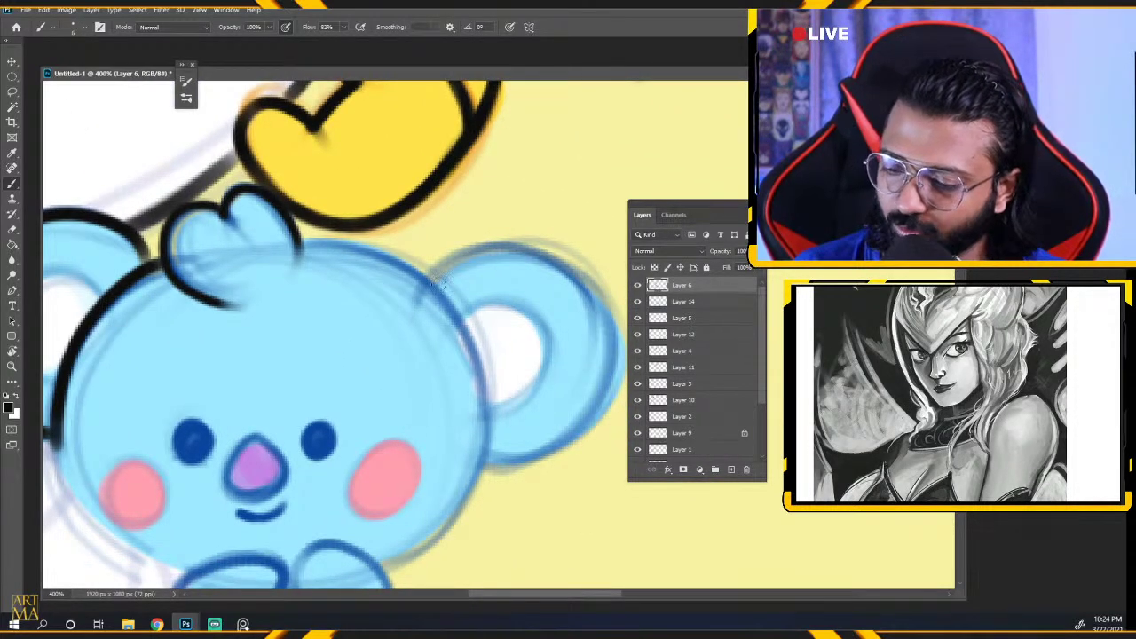
left_click_drag(433, 290, 520, 456)
key("ctrl+z")
mouse_move(482, 292)
left_mouse_down("ctrl+alt")
mouse_move(604, 298)
mouse_move(617, 441)
left_mouse_up("ctrl+alt")
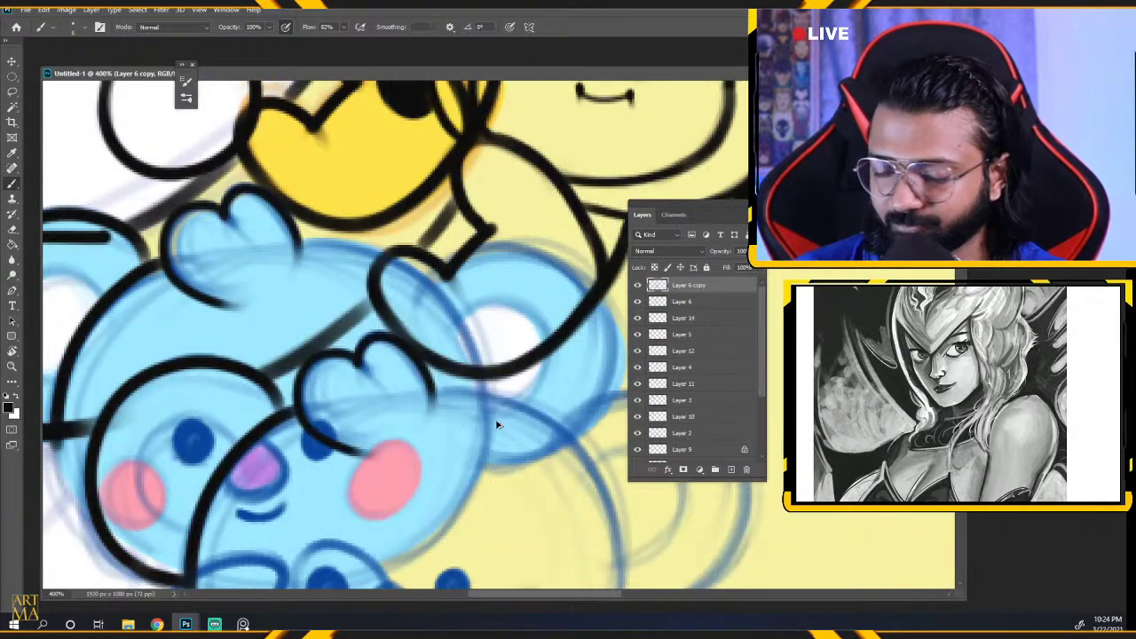
key("ctrl+z")
mouse_move(431, 282)
left_mouse_down()
mouse_move(619, 321)
mouse_move(490, 474)
left_mouse_up()
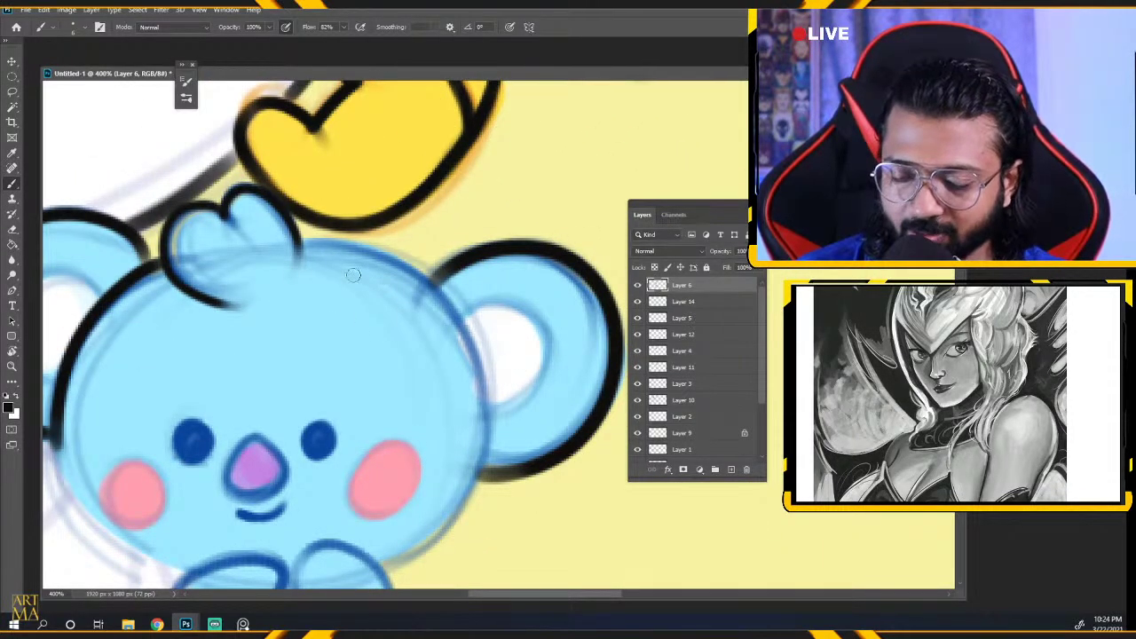
Ink the right side of the koala's head in black, from the hair tuft down to the hands.
left_click_drag(298, 245, 451, 520)
key("ctrl+z")
left_click_drag(510, 383, 485, 304)
mouse_move(274, 165)
left_mouse_down()
mouse_move(412, 231)
mouse_move(322, 506)
left_mouse_up()
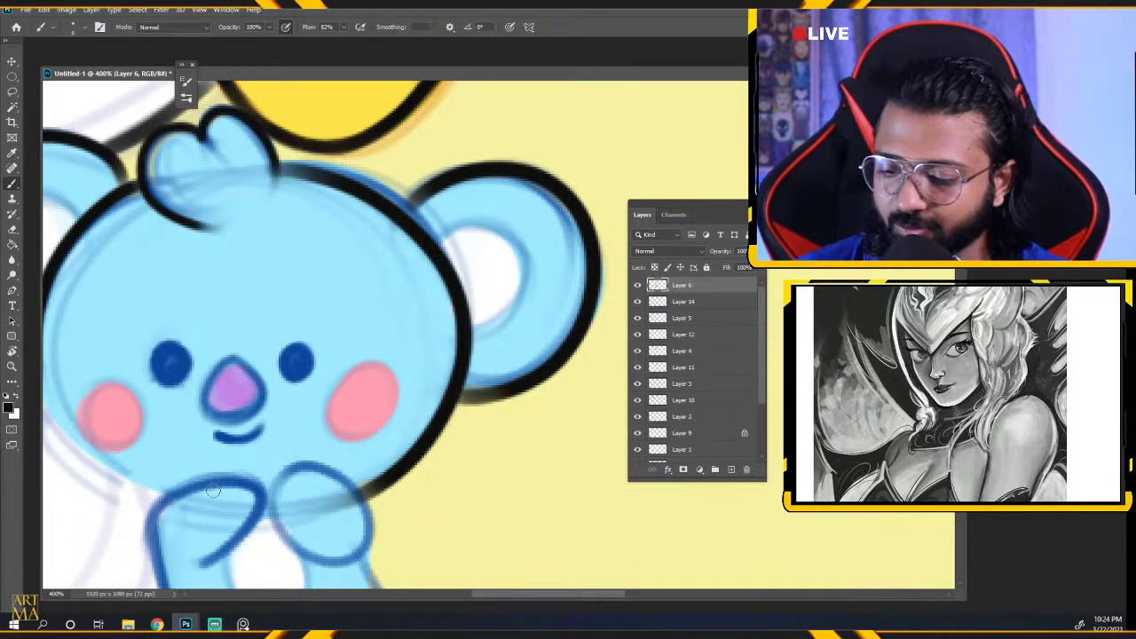
key("ctrl+z")
mouse_move(292, 166)
left_mouse_down()
mouse_move(462, 306)
mouse_move(368, 484)
mouse_move(336, 496)
mouse_move(379, 482)
mouse_move(426, 430)
left_mouse_up()
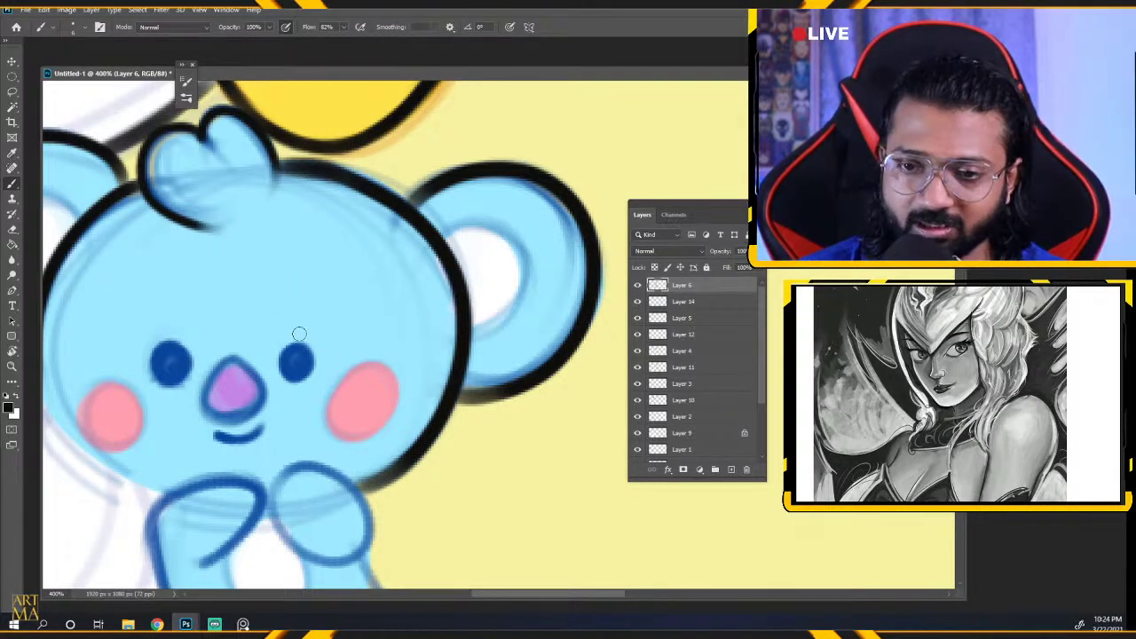
Fill the koala's eyes with black and ink the nose outline and smile.
left_click_drag(295, 359, 289, 364)
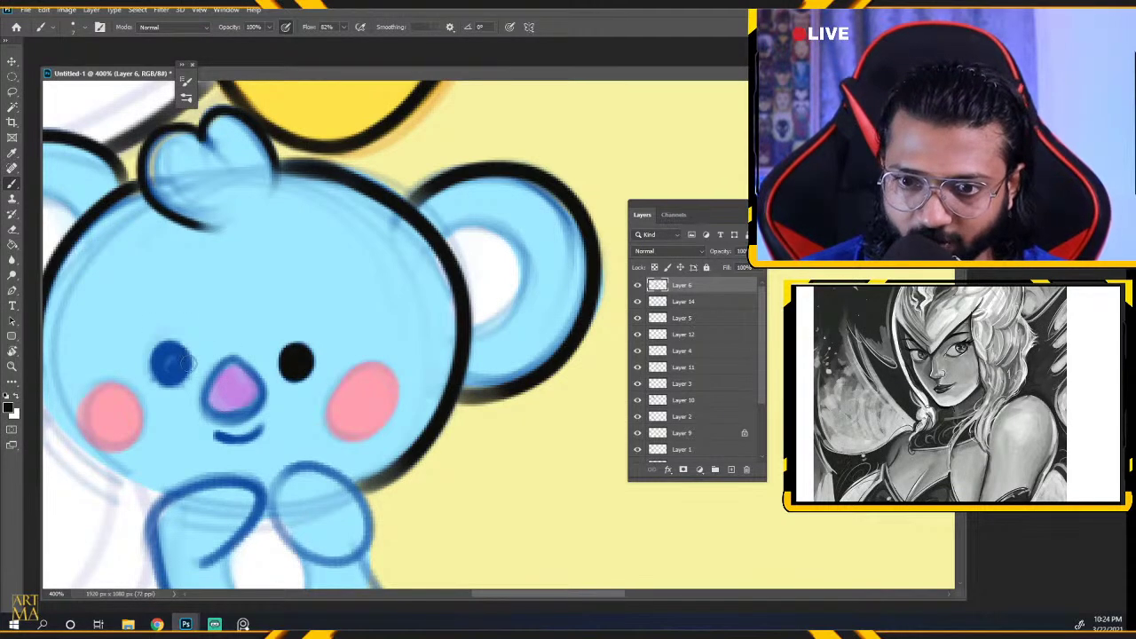
mouse_move(171, 355)
left_mouse_down()
mouse_move(244, 353)
mouse_move(213, 381)
mouse_move(230, 376)
mouse_move(257, 406)
left_mouse_up()
left_click_drag(235, 359, 239, 413)
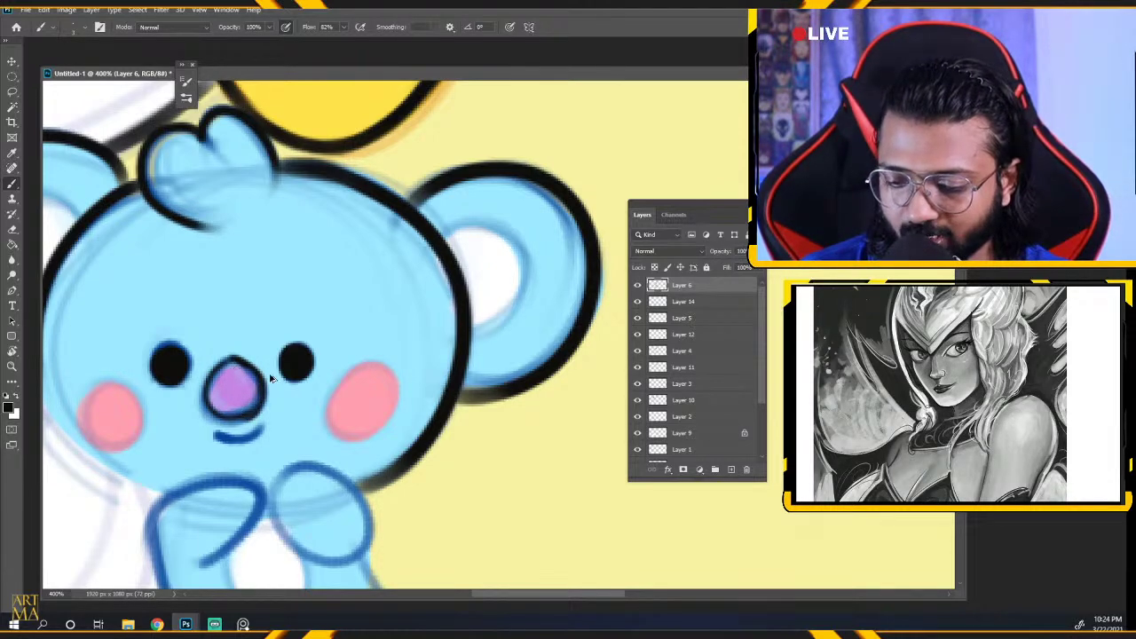
key("ctrl+z")
mouse_move(222, 364)
left_mouse_down()
mouse_move(257, 374)
mouse_move(238, 419)
mouse_move(247, 440)
mouse_move(264, 427)
left_mouse_up()
Ink the koala's folded left arm and rounded right hand below the chin in black.
left_click_drag(370, 429, 457, 290)
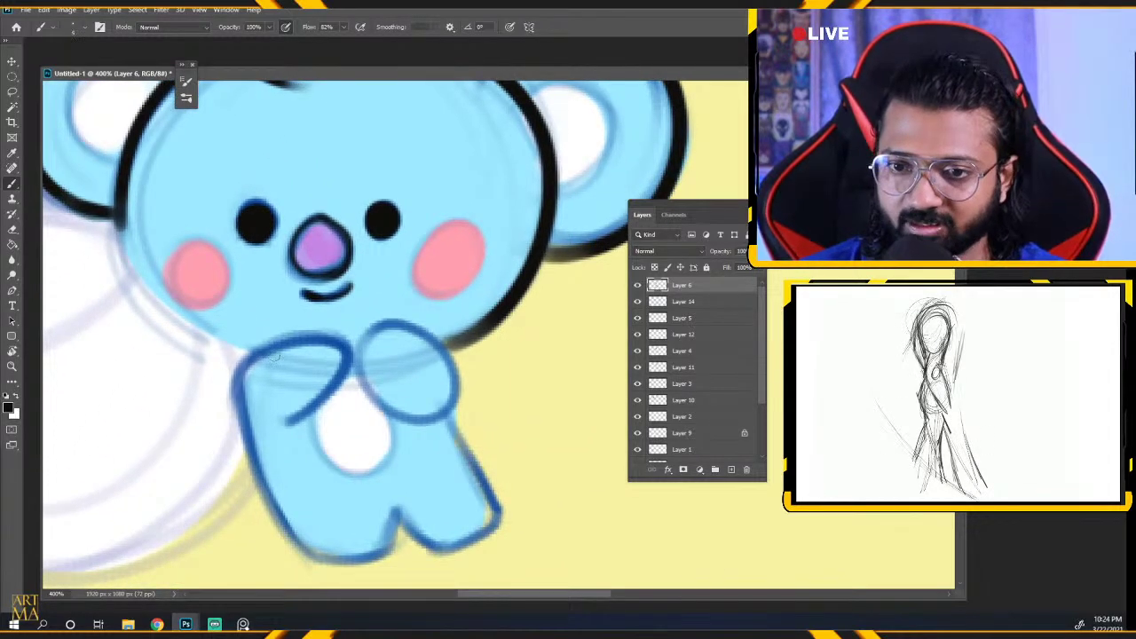
mouse_move(267, 345)
left_mouse_down()
mouse_move(238, 401)
mouse_move(293, 417)
mouse_move(343, 378)
left_mouse_up()
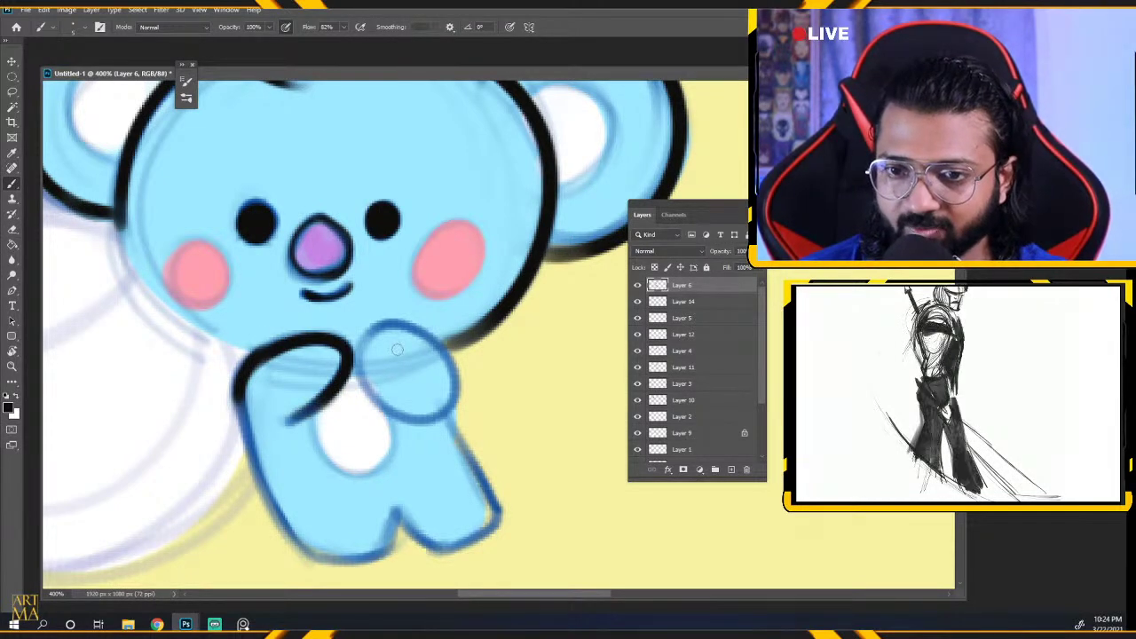
mouse_move(391, 327)
left_mouse_down()
mouse_move(448, 368)
mouse_move(364, 373)
left_mouse_up()
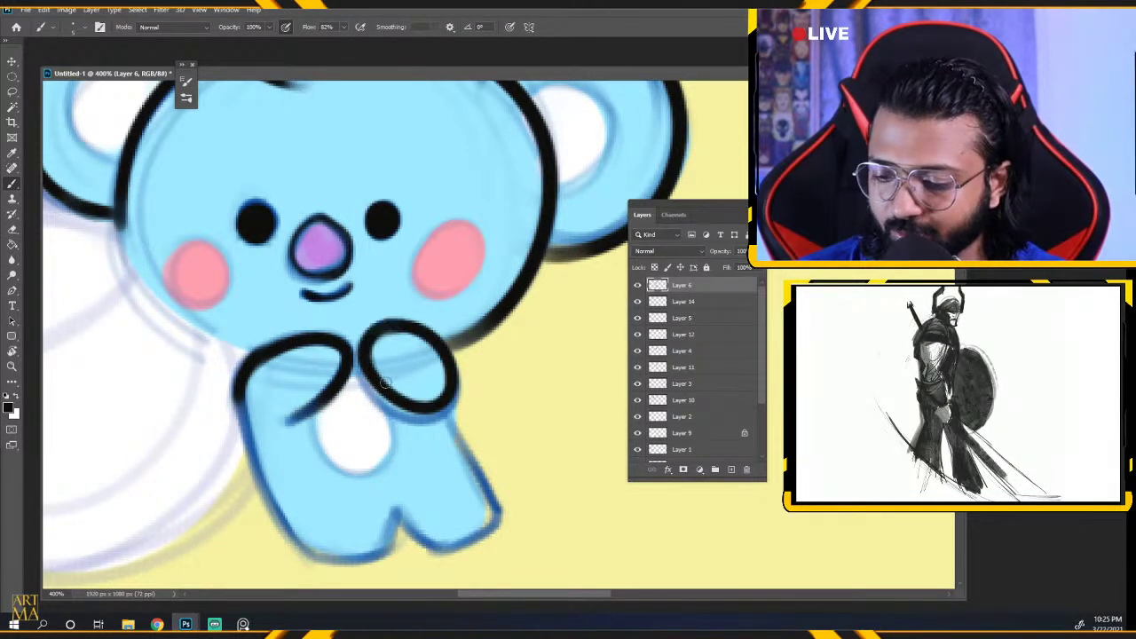
Ink the left side of the koala's body from the arm to the foot, thickening the line with a larger brush.
mouse_move(240, 402)
left_mouse_down()
mouse_move(277, 520)
mouse_move(304, 546)
left_mouse_up()
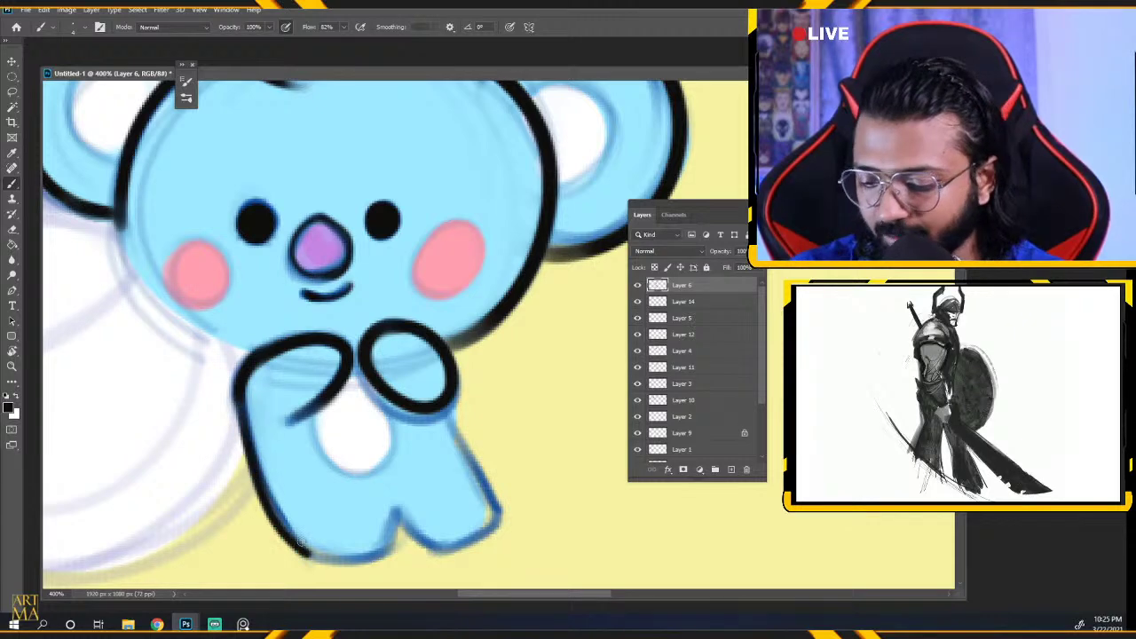
mouse_move(237, 393)
left_mouse_down()
mouse_move(253, 479)
mouse_move(308, 552)
left_mouse_up()
key("]")
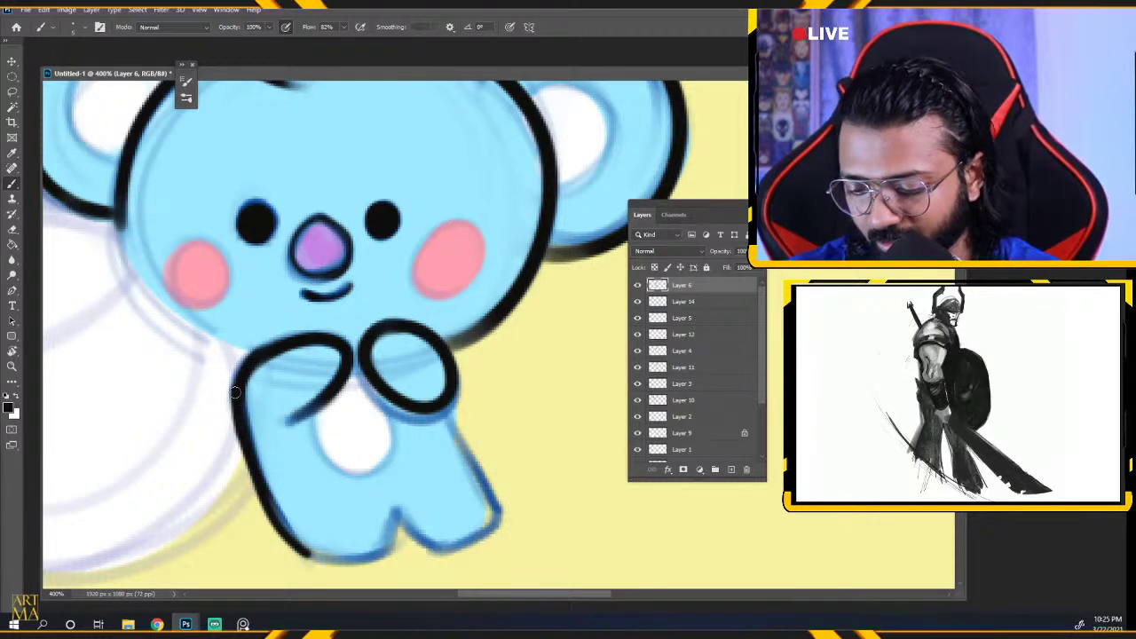
left_click_drag(236, 408, 263, 503)
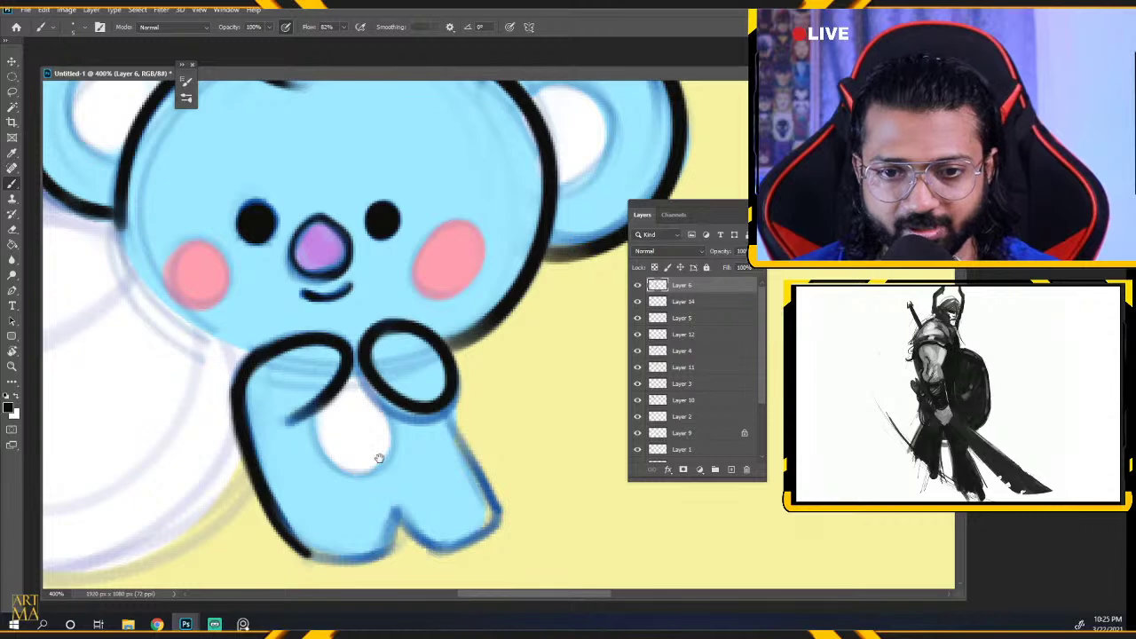
Ink the bottom of the koala's feet and the right side of its body up to the hand.
left_click_drag(379, 458, 364, 419)
left_click_drag(293, 471, 372, 481)
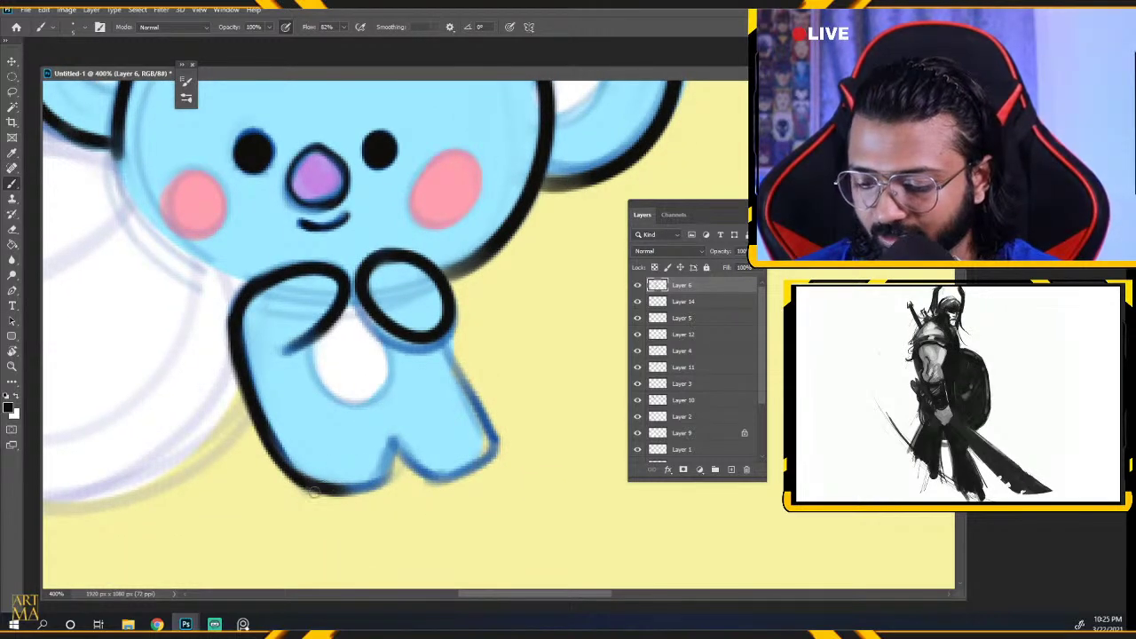
mouse_move(306, 495)
left_mouse_down()
mouse_move(380, 479)
mouse_move(392, 446)
left_mouse_up()
mouse_move(380, 491)
left_mouse_down()
mouse_move(396, 440)
mouse_move(431, 478)
left_mouse_up()
mouse_move(398, 440)
left_mouse_down()
mouse_move(434, 477)
mouse_move(448, 452)
mouse_move(464, 478)
mouse_move(432, 479)
mouse_move(493, 460)
mouse_move(445, 480)
mouse_move(494, 444)
left_mouse_up()
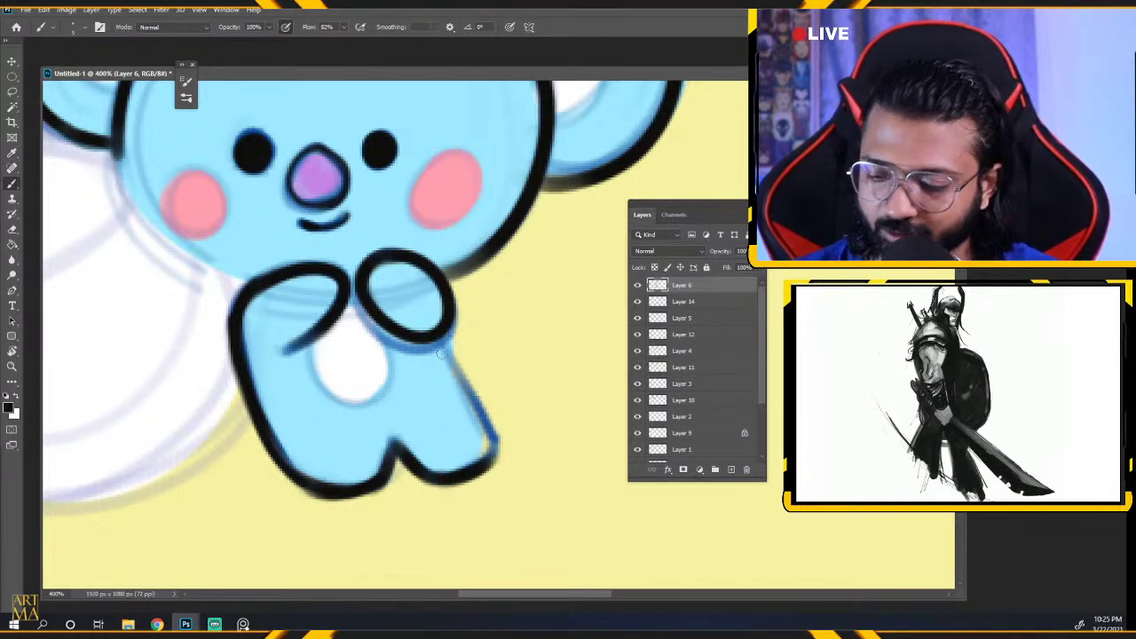
mouse_move(441, 354)
left_mouse_down()
mouse_move(482, 425)
mouse_move(483, 470)
left_mouse_up()
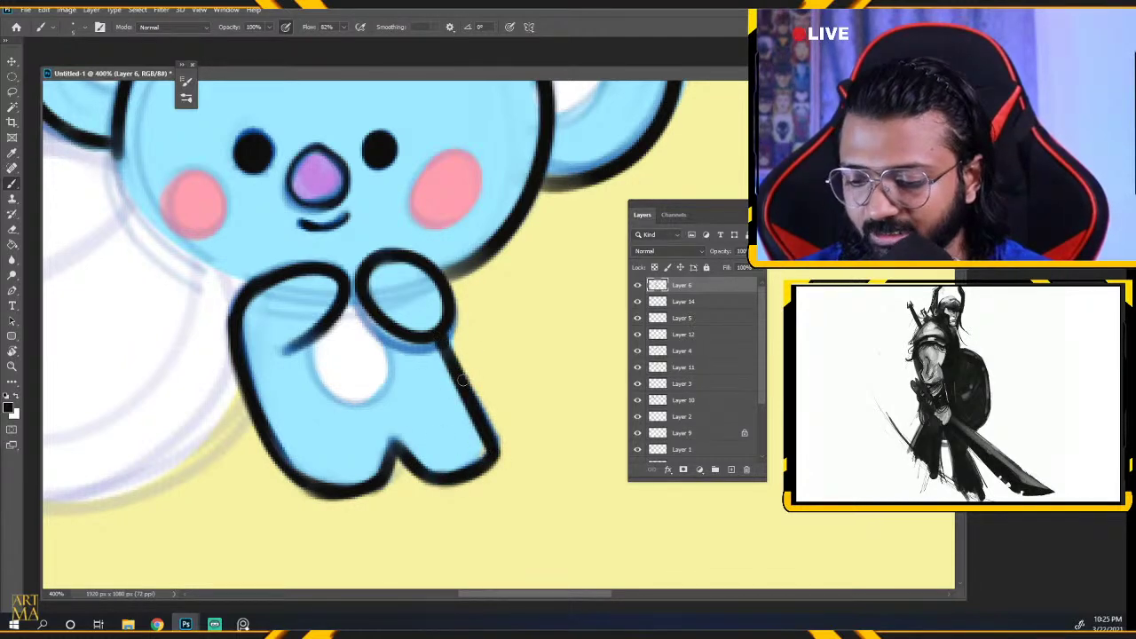
Ink the top of the light-blue horse's head in black, from the pink muzzle to the base of the ear.
left_click_drag(499, 321, 535, 499)
left_click_drag(344, 472, 520, 329)
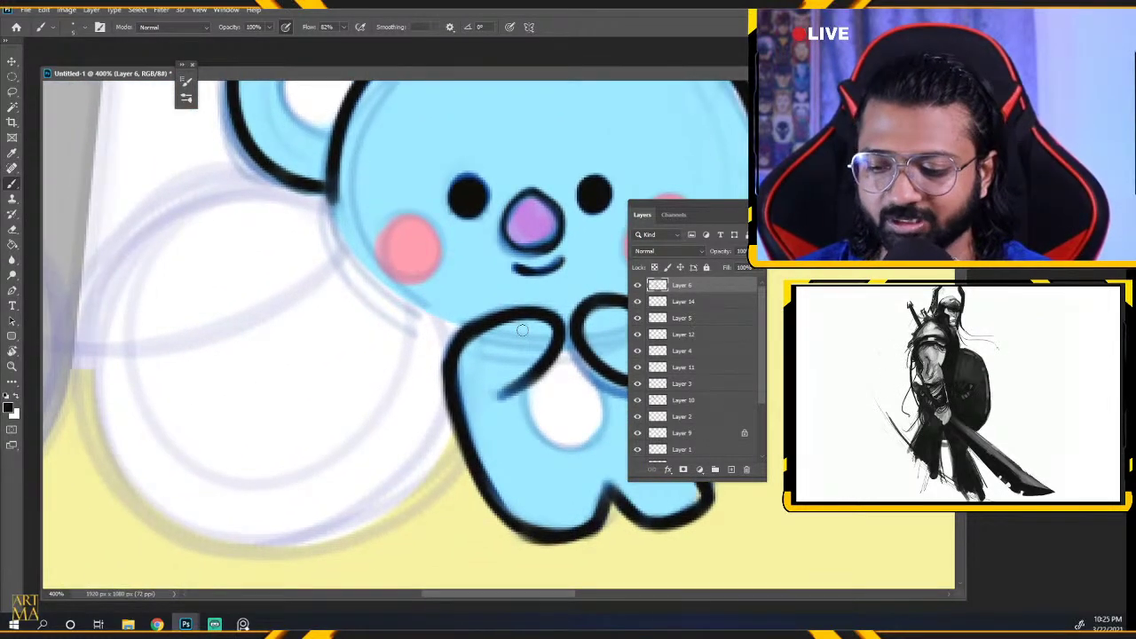
key("ctrl+minus")
key("ctrl+minus")
key("ctrl+minus")
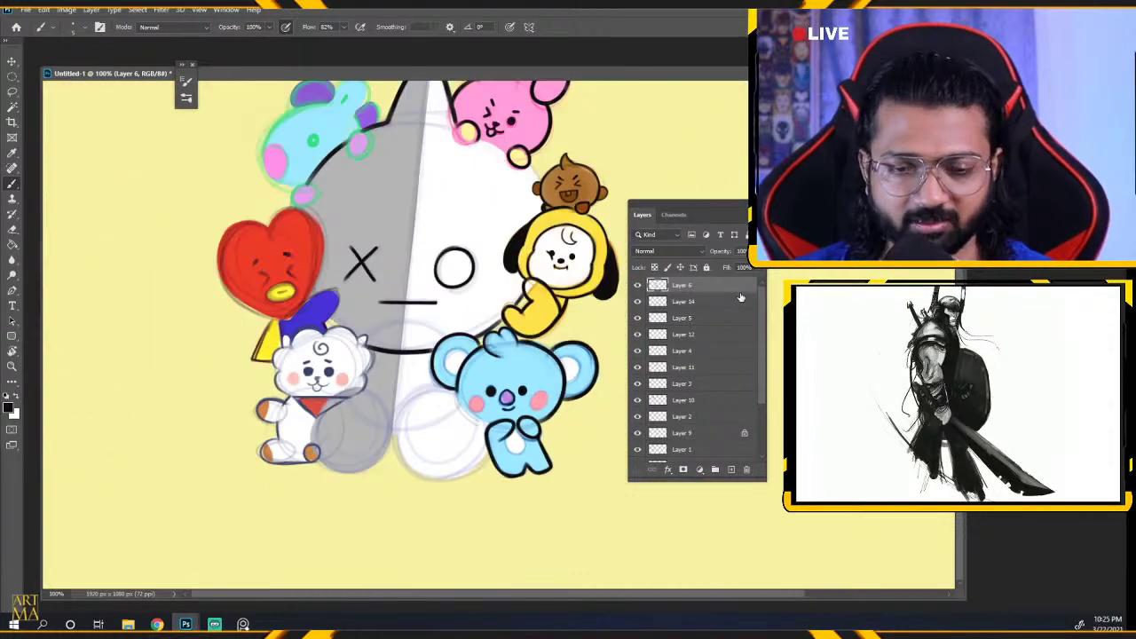
key("ctrl+plus")
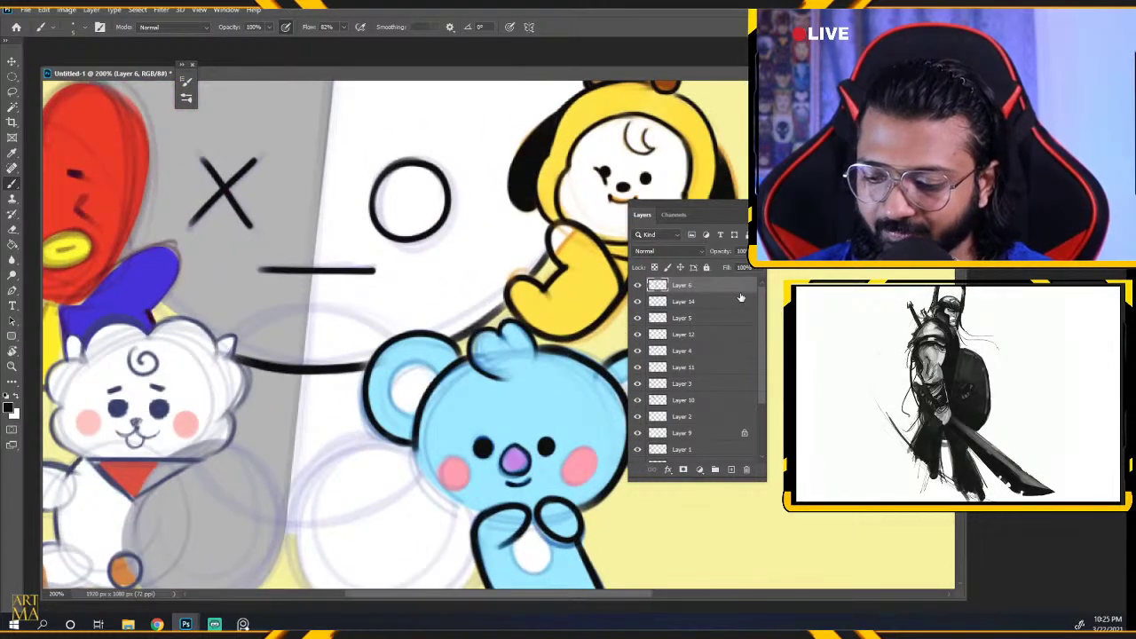
key("ctrl+minus")
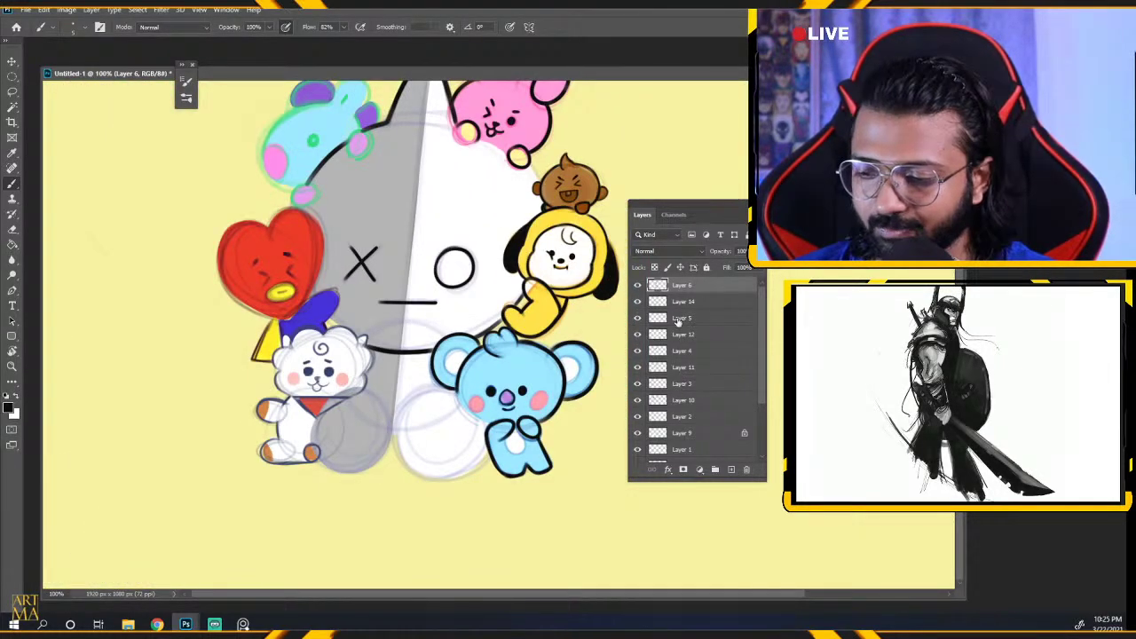
left_click_drag(421, 264, 427, 386)
key("ctrl+plus")
left_click_drag(229, 347, 349, 472)
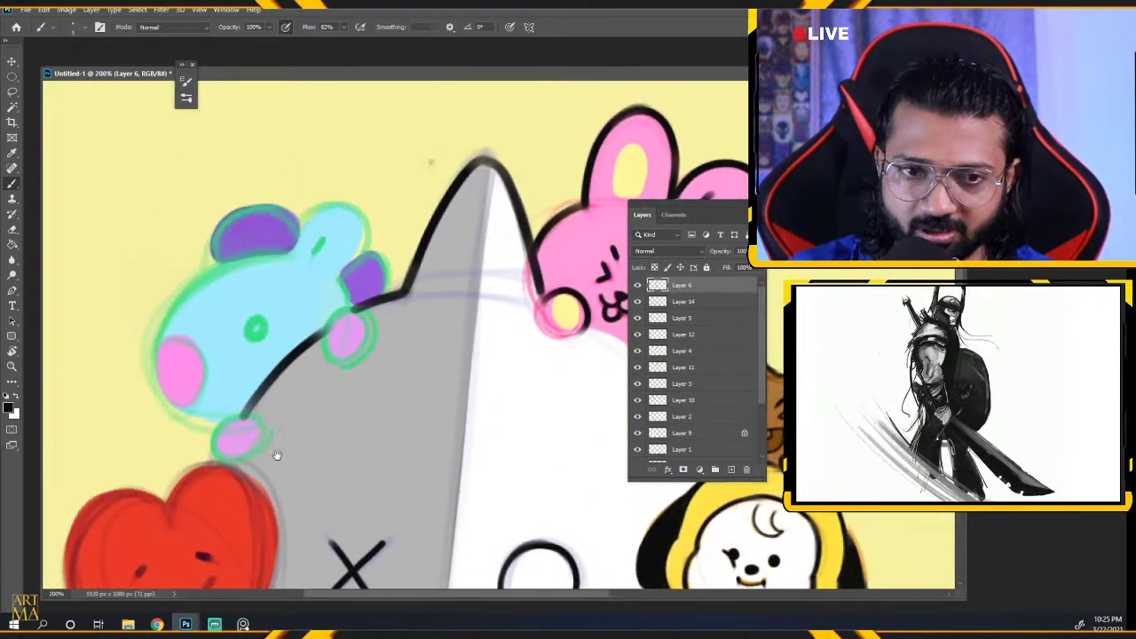
scroll(274, 437, "up", 3)
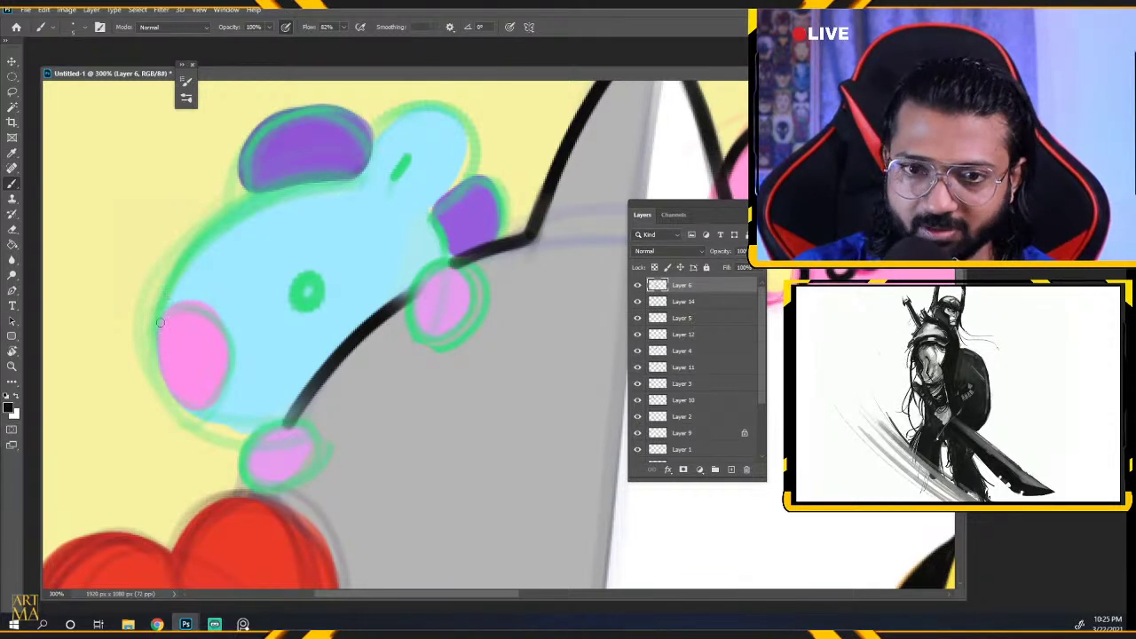
mouse_move(156, 326)
left_mouse_down()
mouse_move(206, 247)
mouse_move(382, 177)
left_mouse_up()
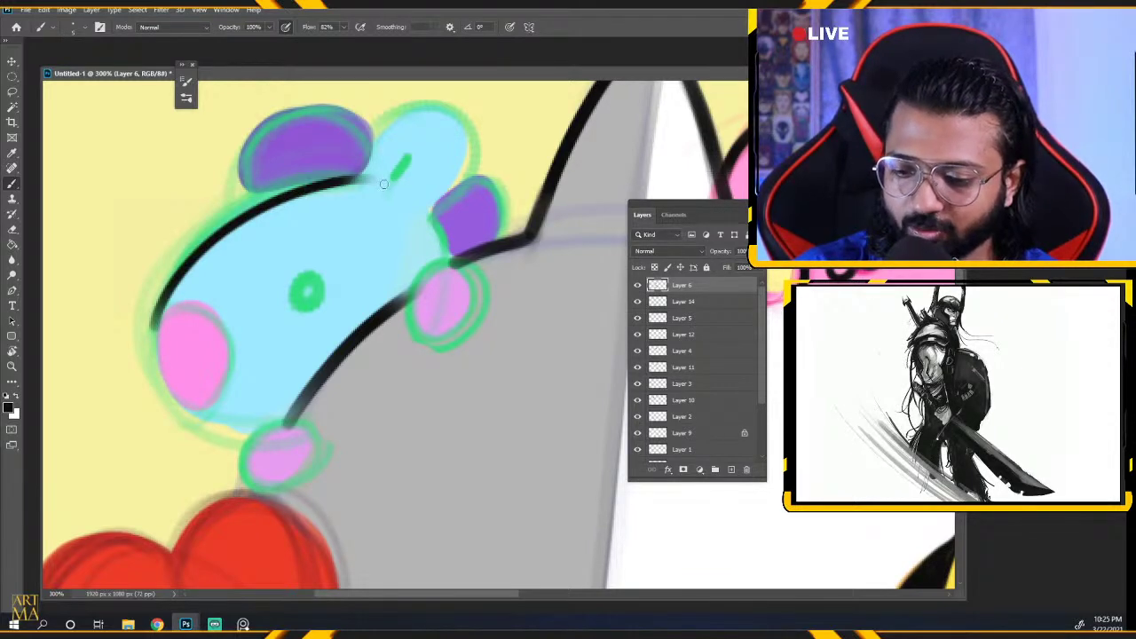
key("ctrl+z")
left_click_drag(149, 349, 353, 180)
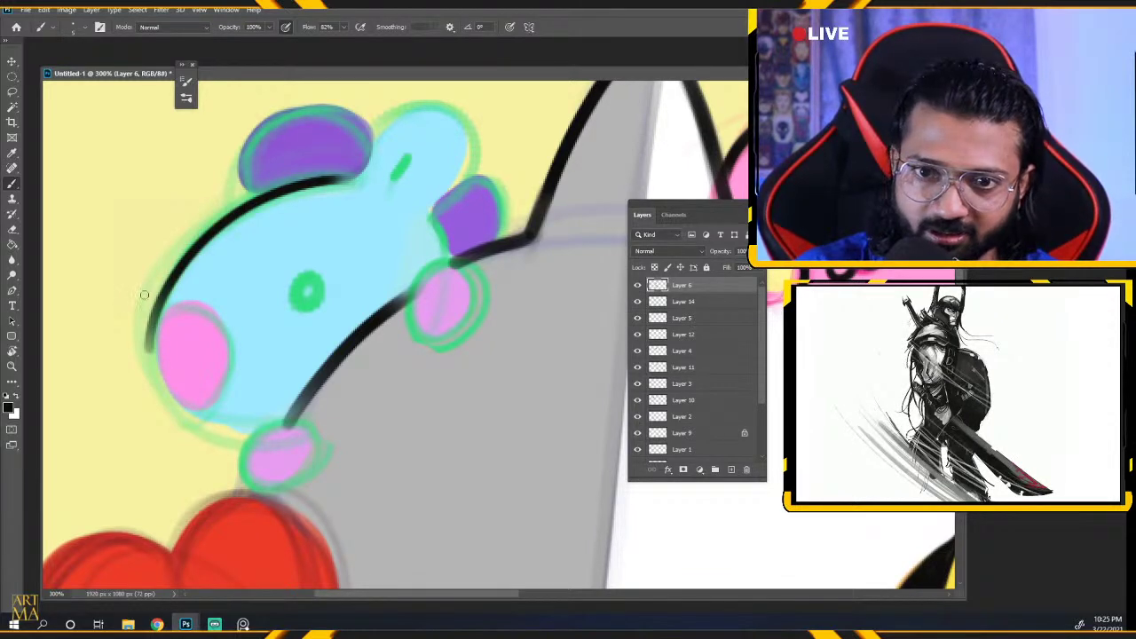
Ink the horse's muzzle and lower jaw in black and outline its lower pink hoof.
left_click_drag(156, 309, 161, 392)
key("ctrl+z")
mouse_move(154, 312)
left_mouse_down()
mouse_move(249, 455)
mouse_move(267, 461)
mouse_move(258, 439)
left_mouse_up()
key("ctrl+z")
key("ctrl+z")
mouse_move(151, 306)
left_mouse_down()
mouse_move(258, 433)
mouse_move(269, 488)
mouse_move(297, 431)
mouse_move(309, 469)
mouse_move(267, 424)
left_mouse_up()
key("ctrl+z")
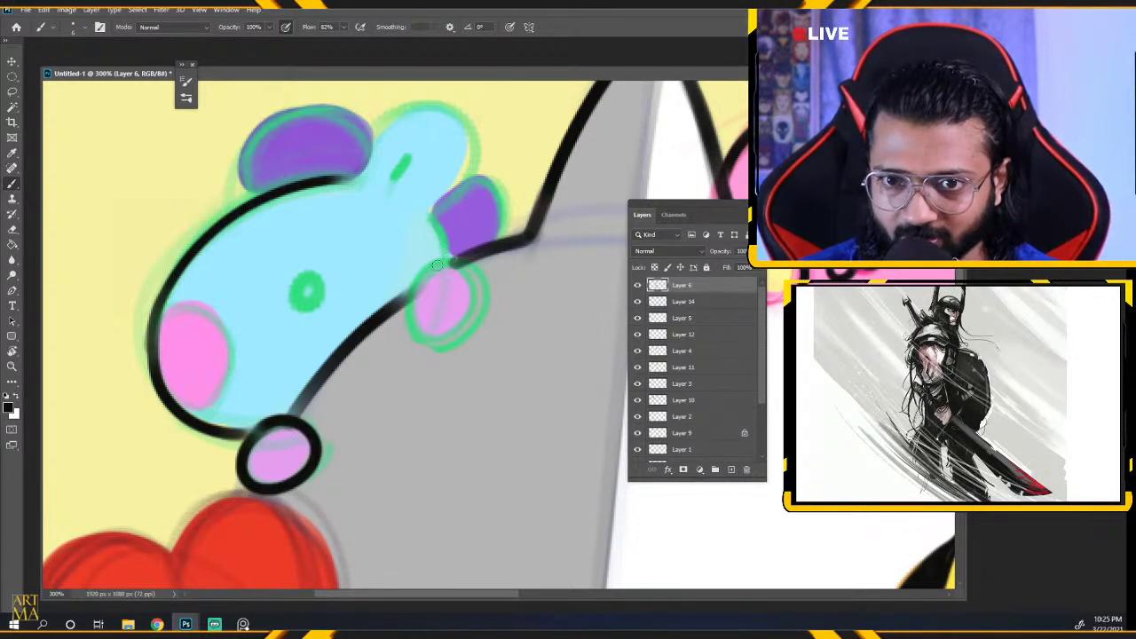
Outline the horse's upper pink hoof, the back of its neck and its ear in black.
mouse_move(439, 259)
left_mouse_down()
mouse_move(448, 260)
mouse_move(435, 267)
left_mouse_up()
key("ctrl+z")
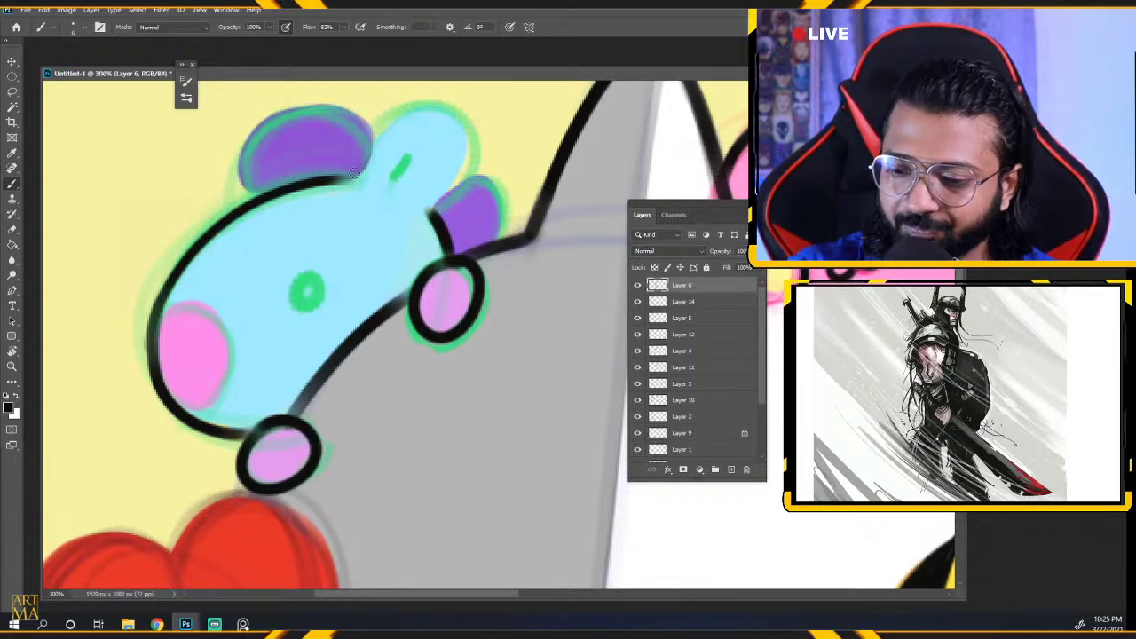
mouse_move(354, 177)
left_mouse_down()
mouse_move(471, 164)
mouse_move(433, 214)
left_mouse_up()
key("ctrl+z")
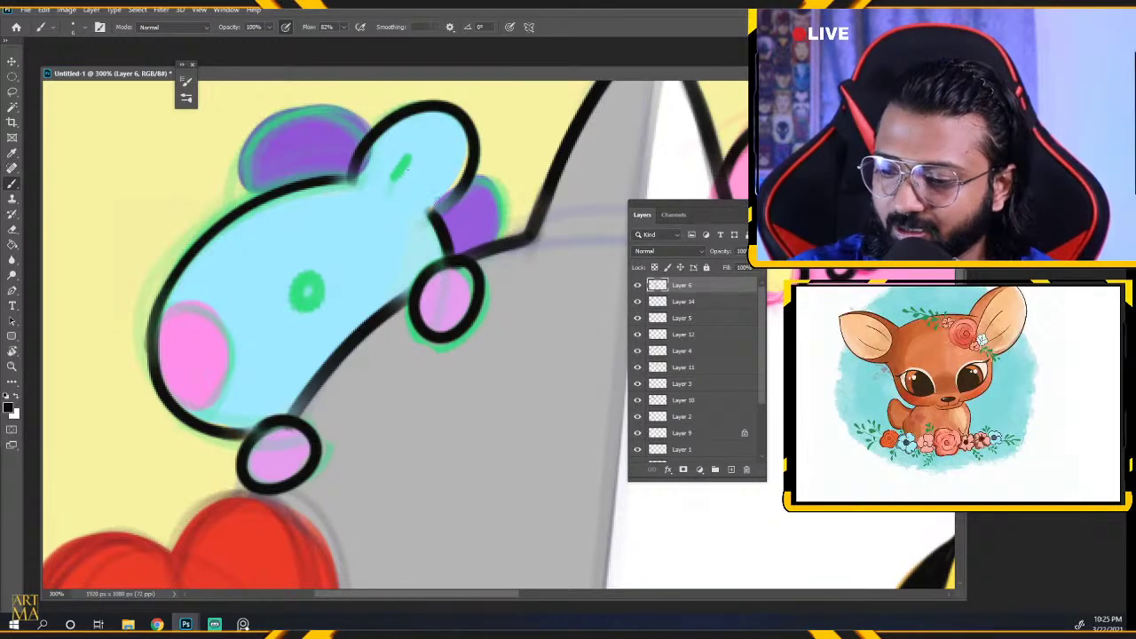
left_click_drag(470, 178, 434, 214)
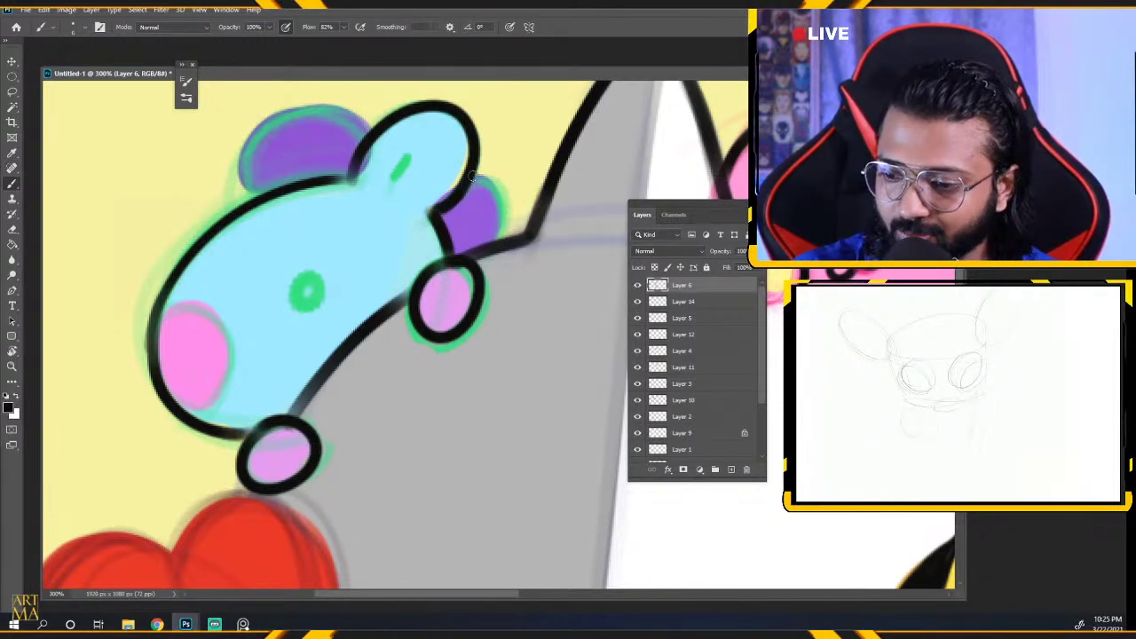
Outline the horse's two purple mane tufts in black, behind and in front of the ear.
left_click_drag(473, 177, 487, 255)
key("ctrl+z")
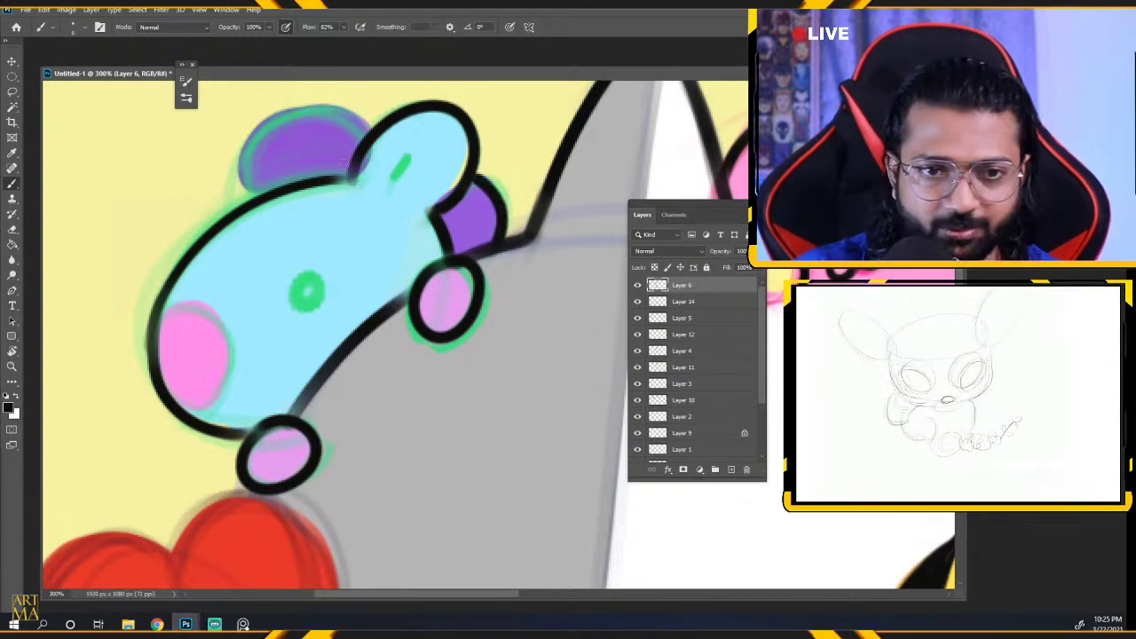
left_click_drag(321, 356, 360, 497)
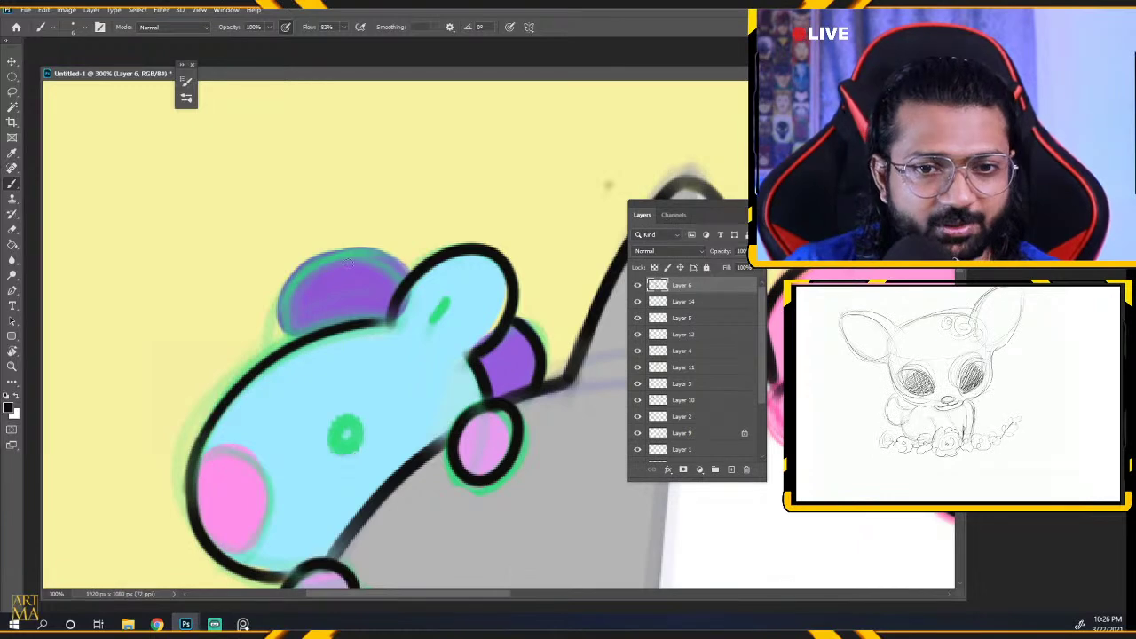
left_click_drag(411, 270, 277, 345)
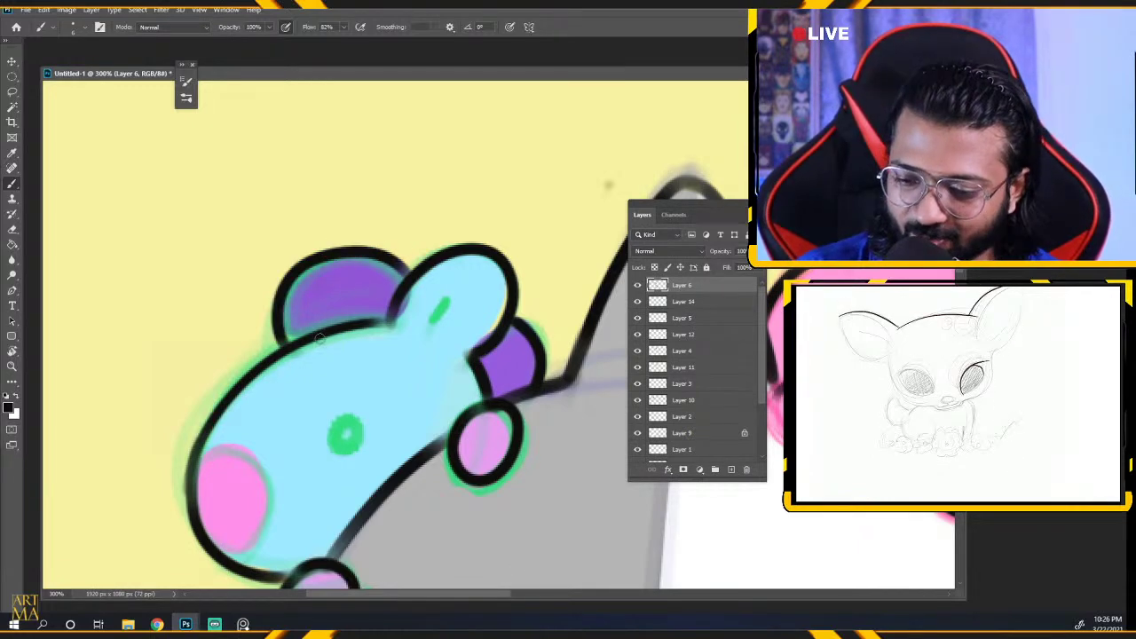
Redo the black outline of the purple mane tuft in front of the horse's ear with a rounder, cleaner curve.
key("ctrl+z")
mouse_move(410, 266)
left_mouse_down()
mouse_move(277, 343)
mouse_move(398, 254)
mouse_move(276, 345)
mouse_move(404, 263)
mouse_move(277, 342)
left_mouse_up()
key("ctrl+z")
key("ctrl+z")
key("ctrl+z")
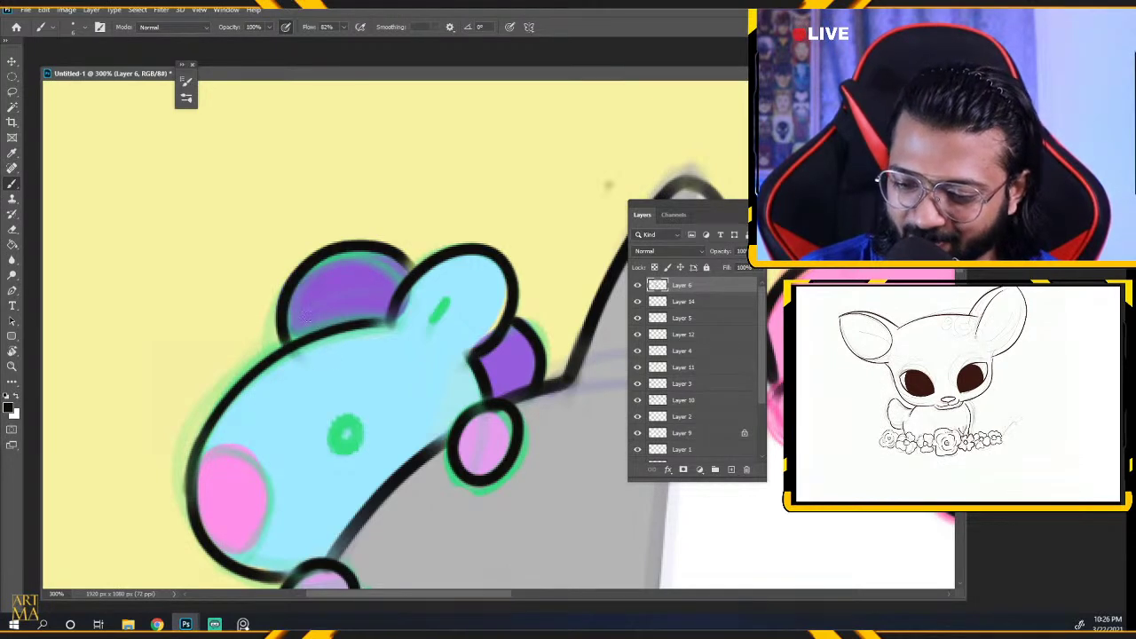
key("ctrl+z")
left_click_drag(329, 250, 282, 337)
left_click_drag(299, 272, 410, 272)
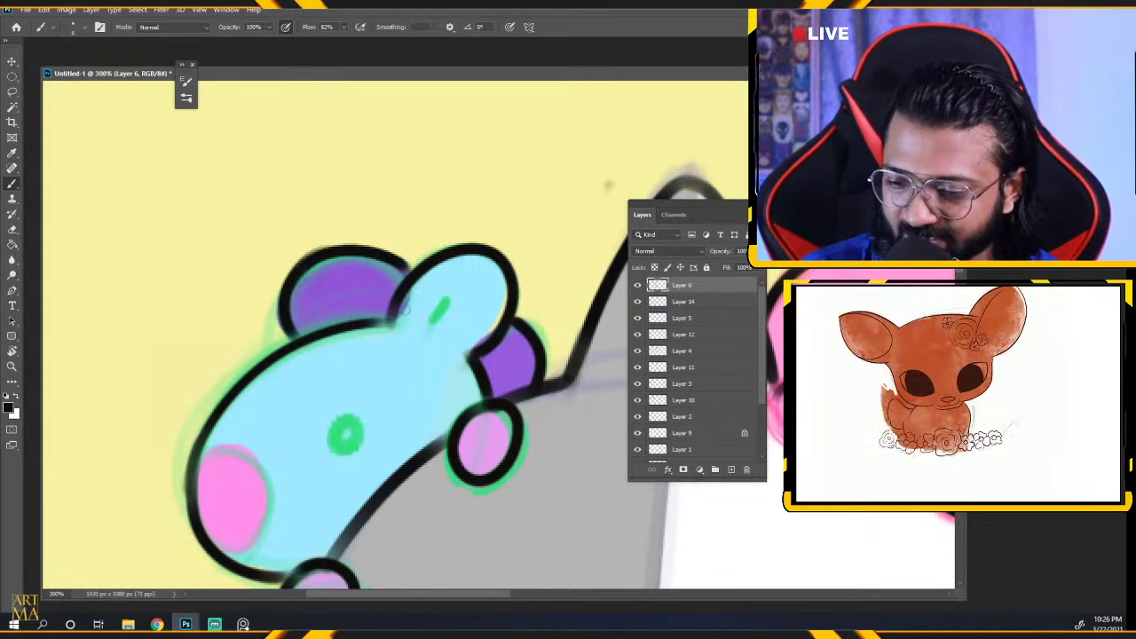
left_click_drag(314, 252, 412, 274)
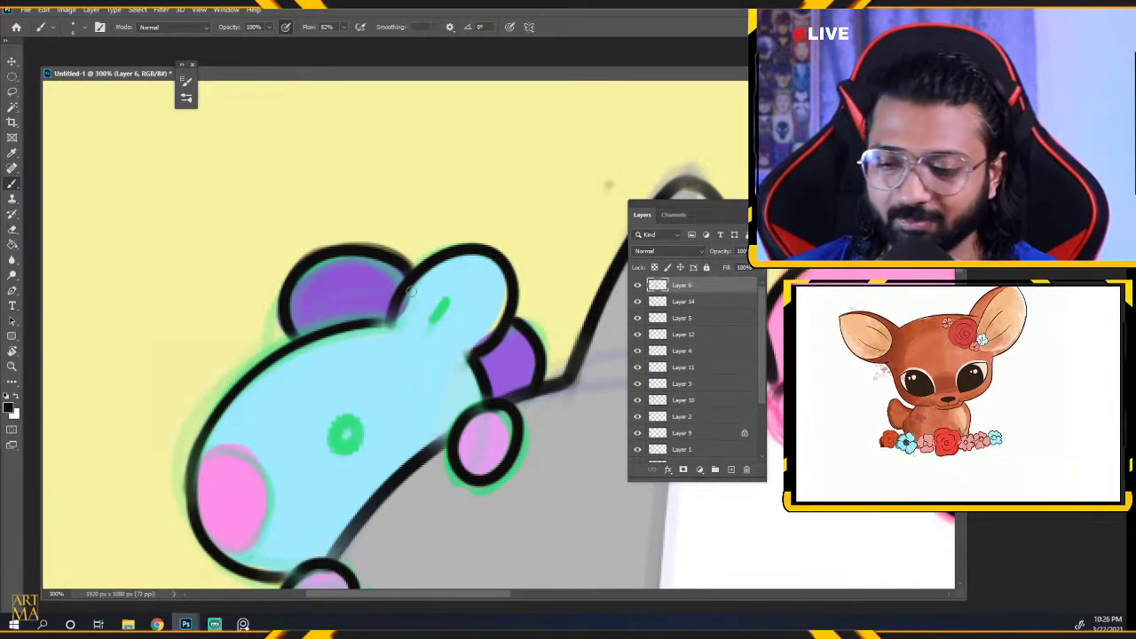
Ink the horse's inner-ear line, round eye and nostril in black, and thin the nostril with the Eraser.
left_click_drag(451, 294, 431, 327)
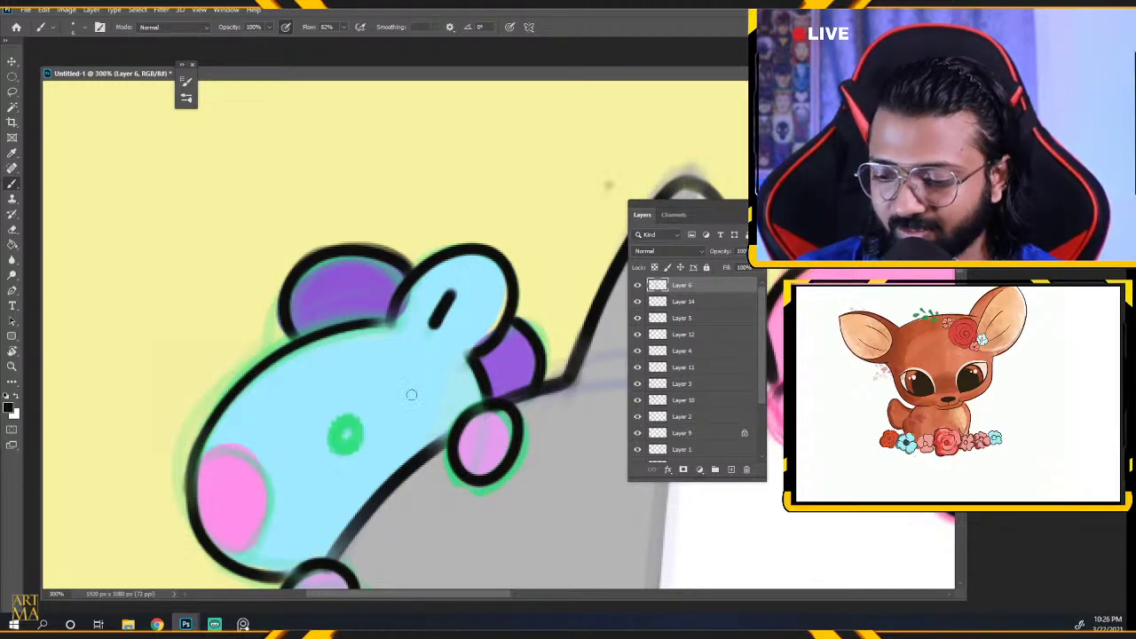
mouse_move(374, 448)
left_mouse_down()
mouse_move(393, 371)
mouse_move(361, 364)
left_mouse_up()
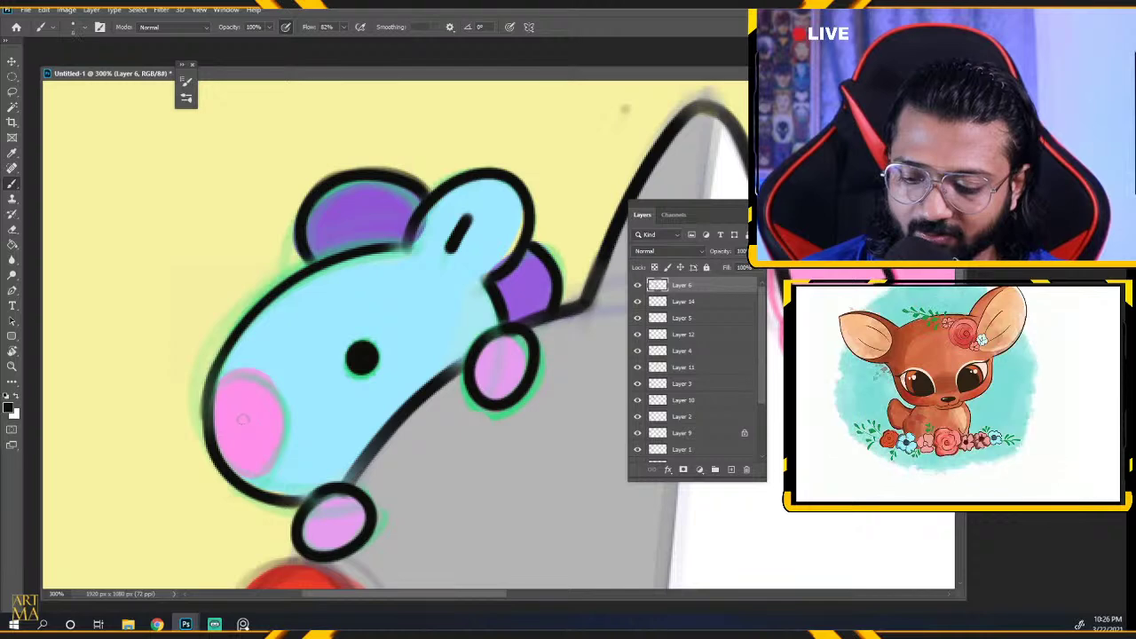
left_click_drag(241, 419, 244, 430)
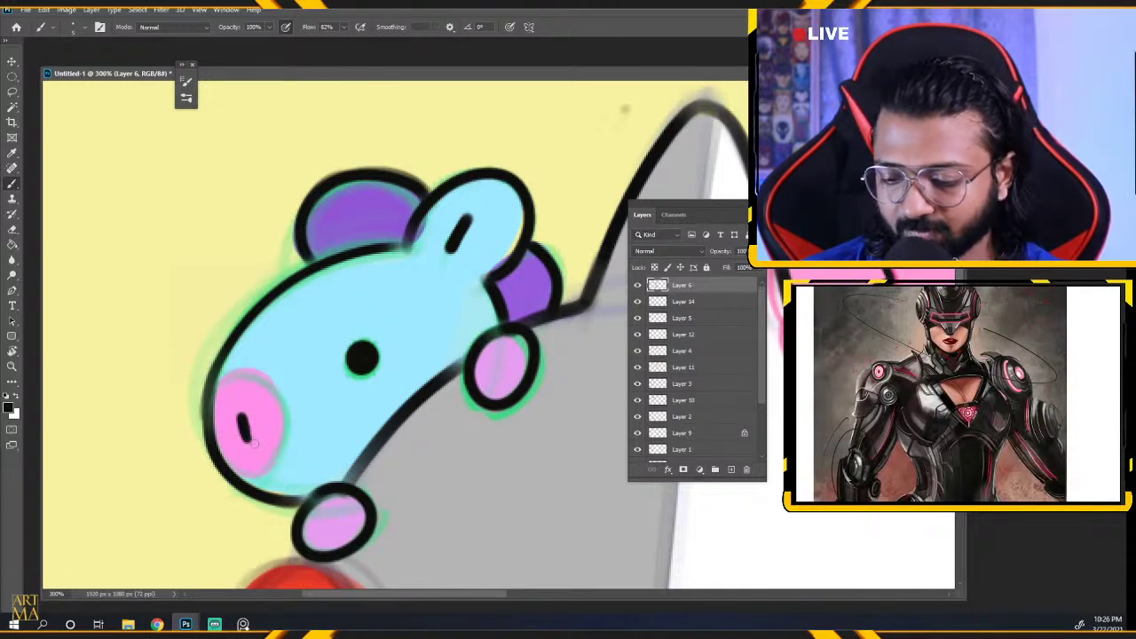
left_click(12, 229)
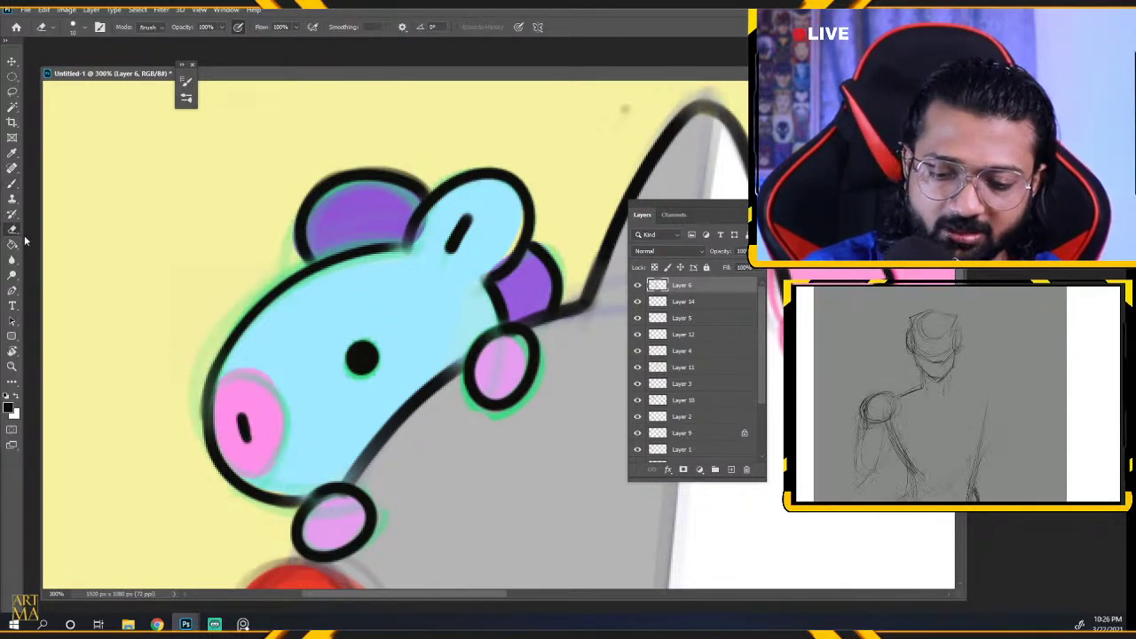
left_click_drag(250, 408, 260, 452)
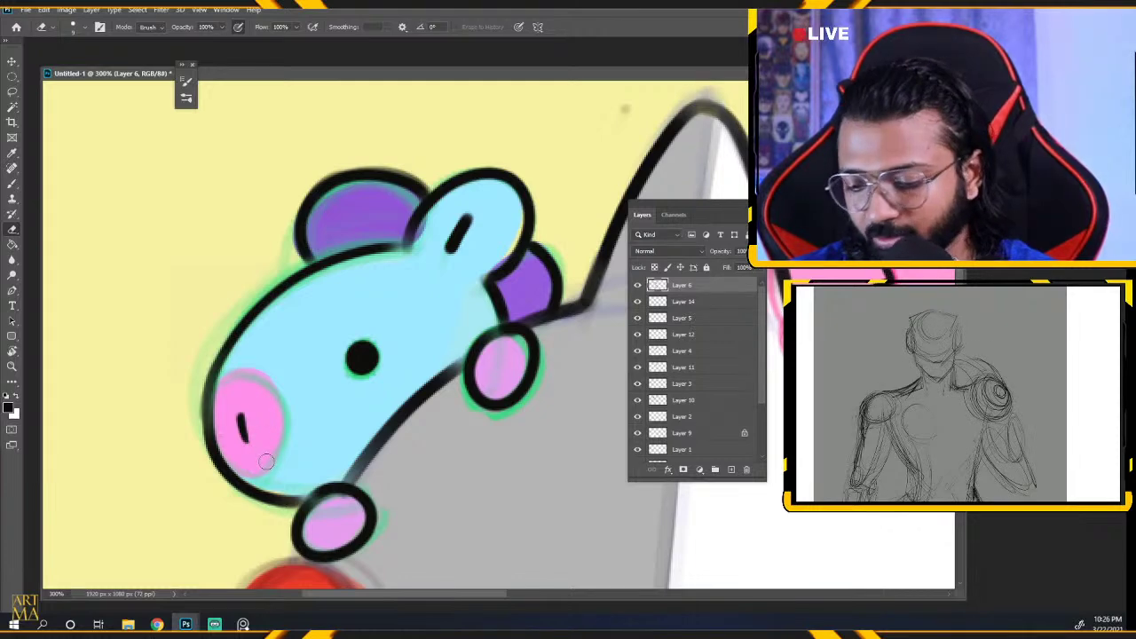
Reinforce the horse's black lower jaw line above the lower hoof and the head line at the base of the ear.
left_click(18, 185)
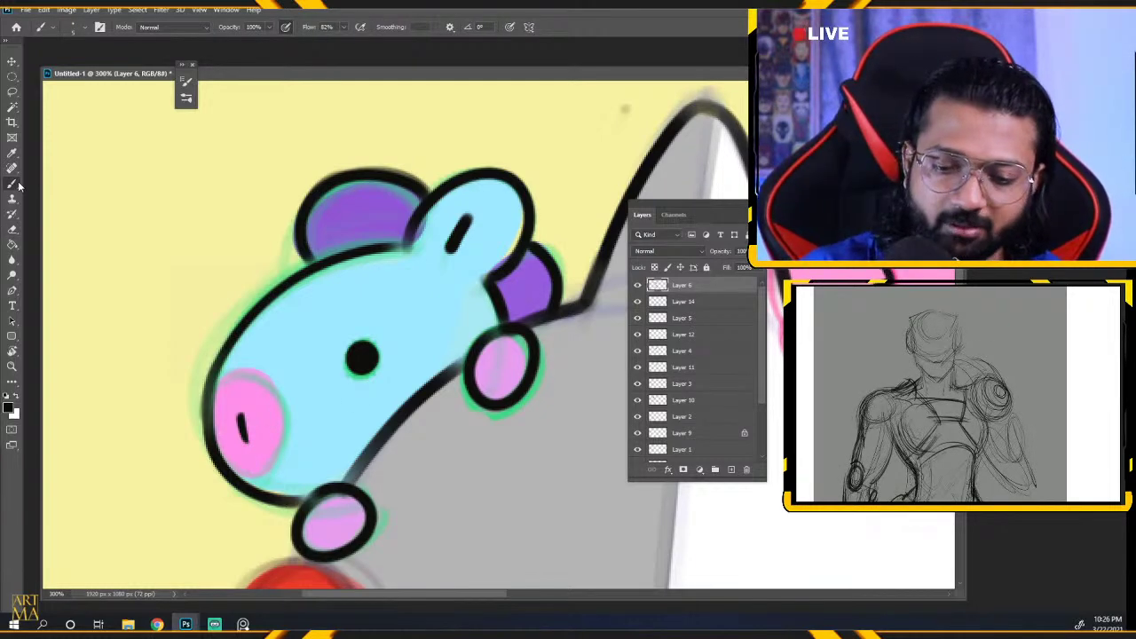
left_click_drag(350, 481, 382, 430)
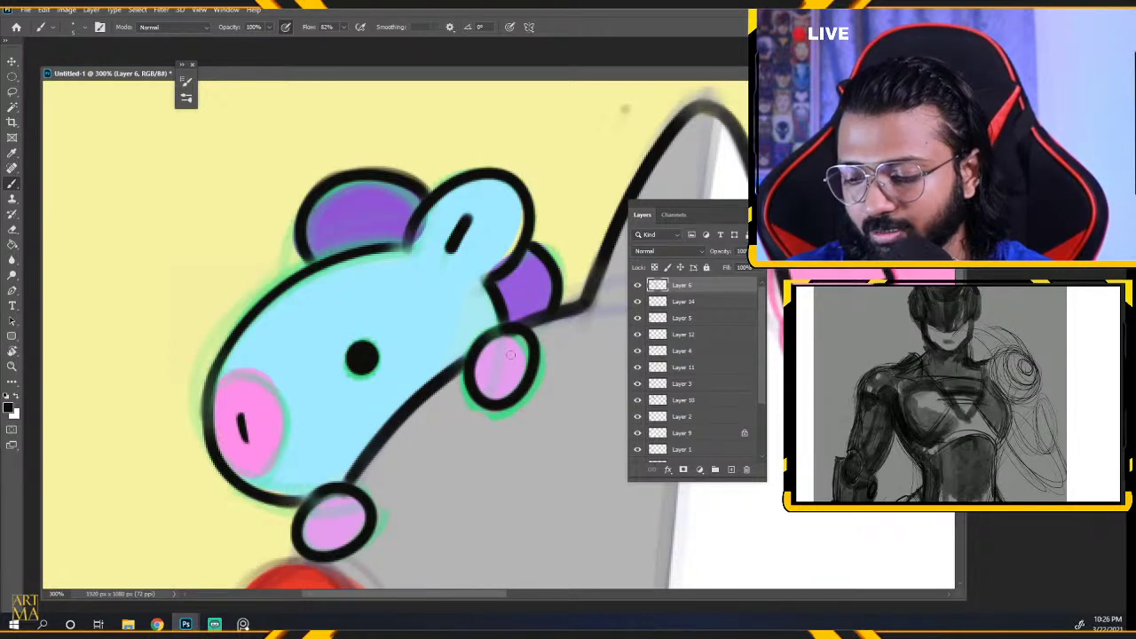
left_click_drag(409, 248, 357, 251)
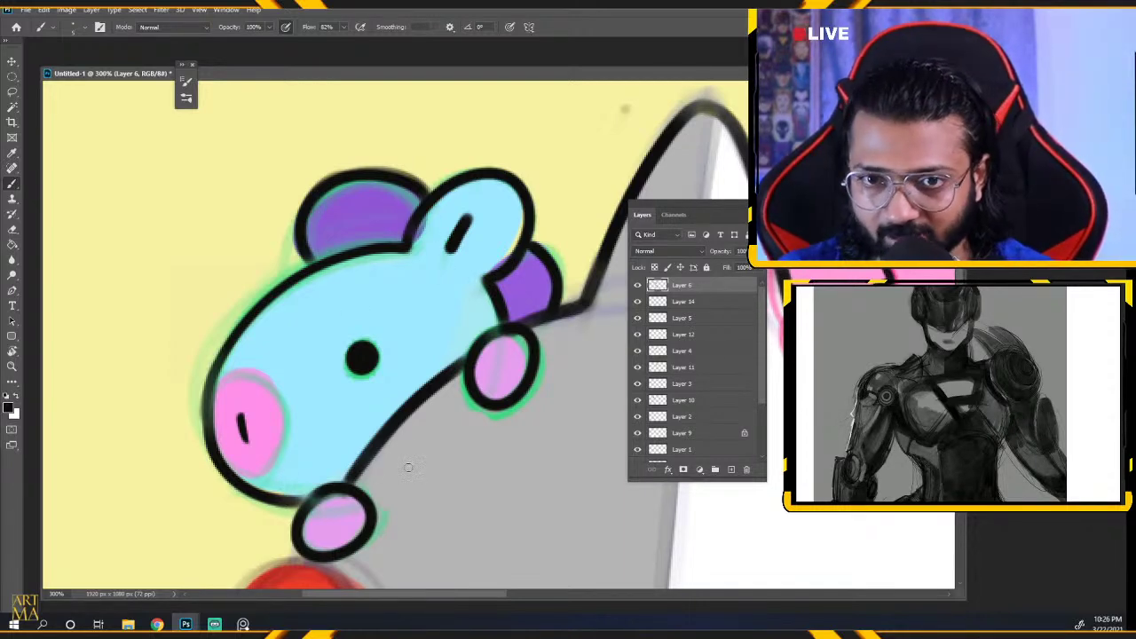
Ink the red heart character's right lobe in black, from the central notch to the peak below the horse's hoof.
key("ctrl+minus")
key("ctrl+minus")
key("ctrl+minus")
key("ctrl+minus")
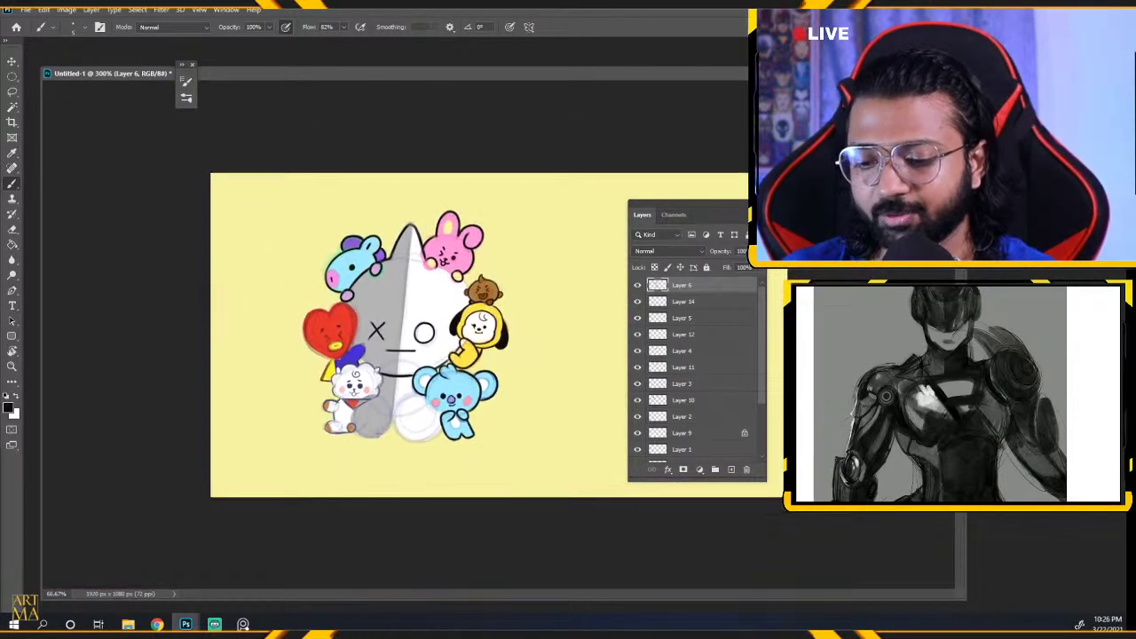
key("ctrl+plus")
key("ctrl+plus")
key("ctrl+plus")
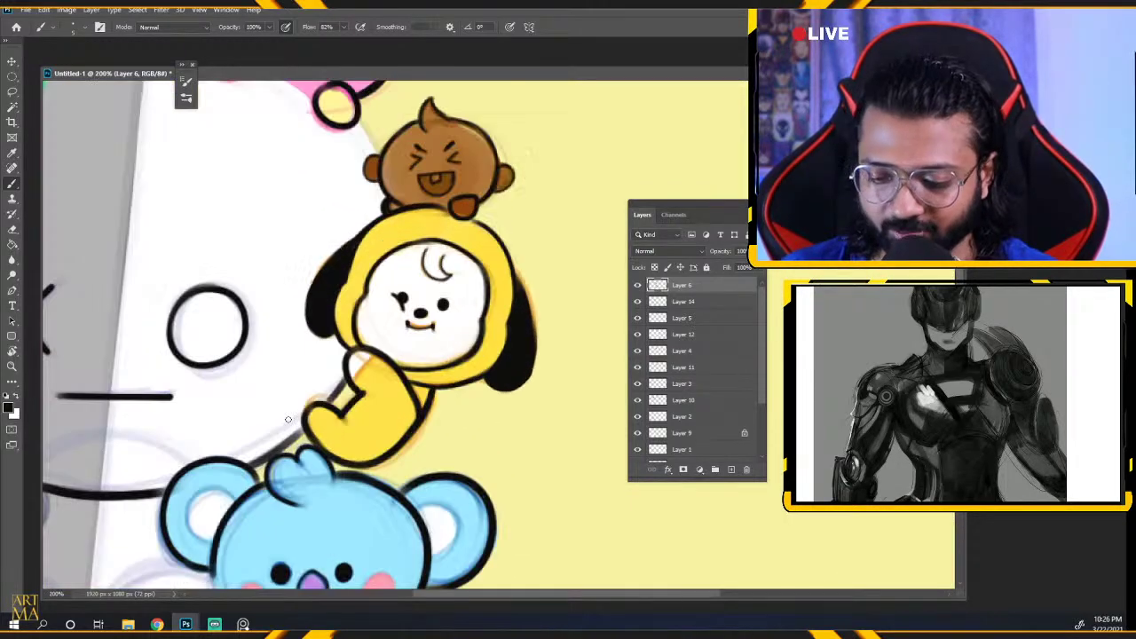
left_click_drag(196, 437, 359, 514)
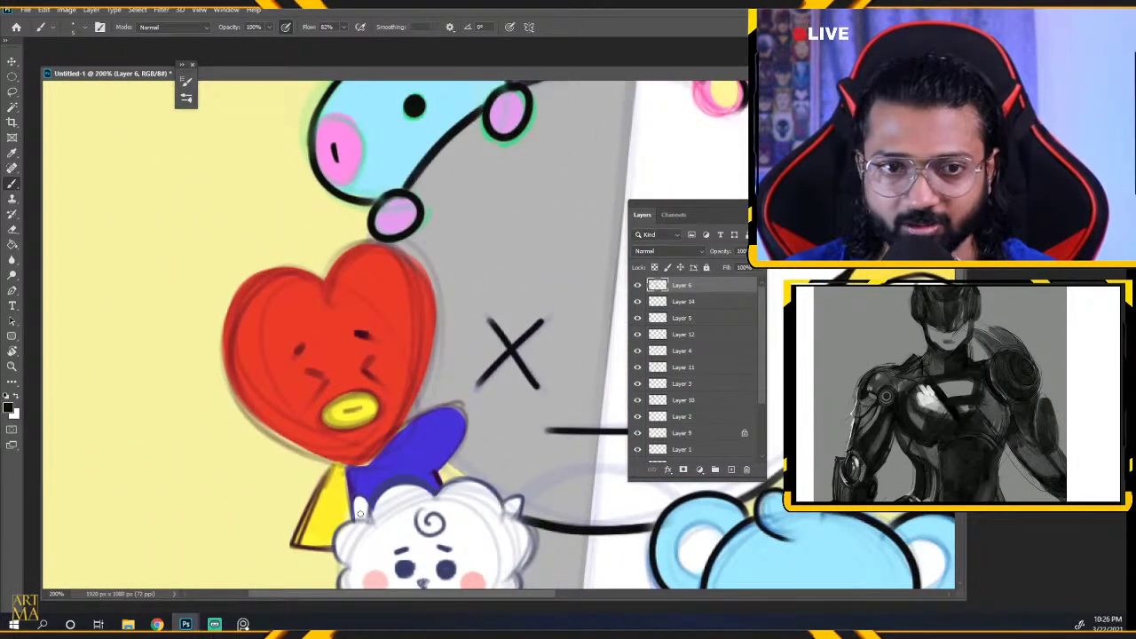
key("ctrl+plus")
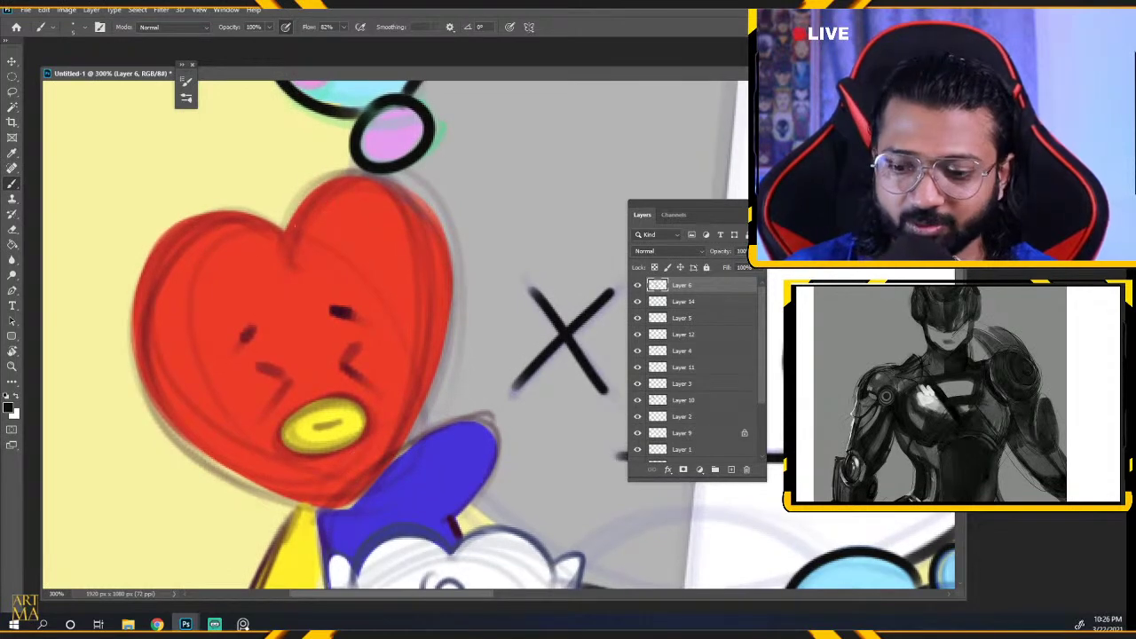
mouse_move(289, 224)
left_mouse_down()
mouse_move(306, 202)
mouse_move(391, 174)
left_mouse_up()
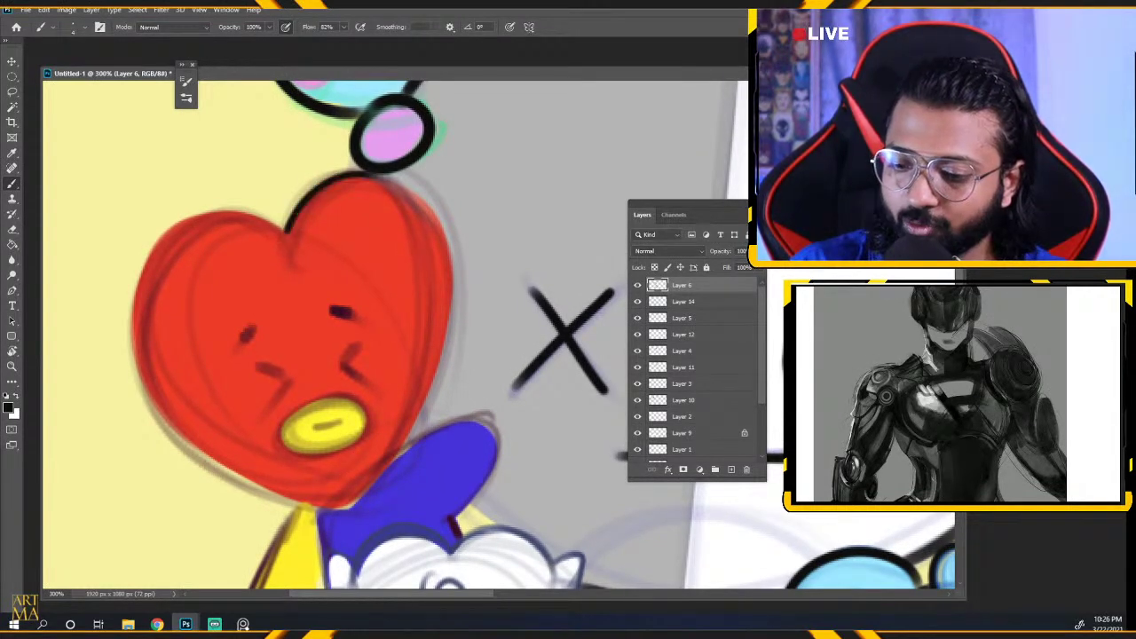
left_click(637, 285)
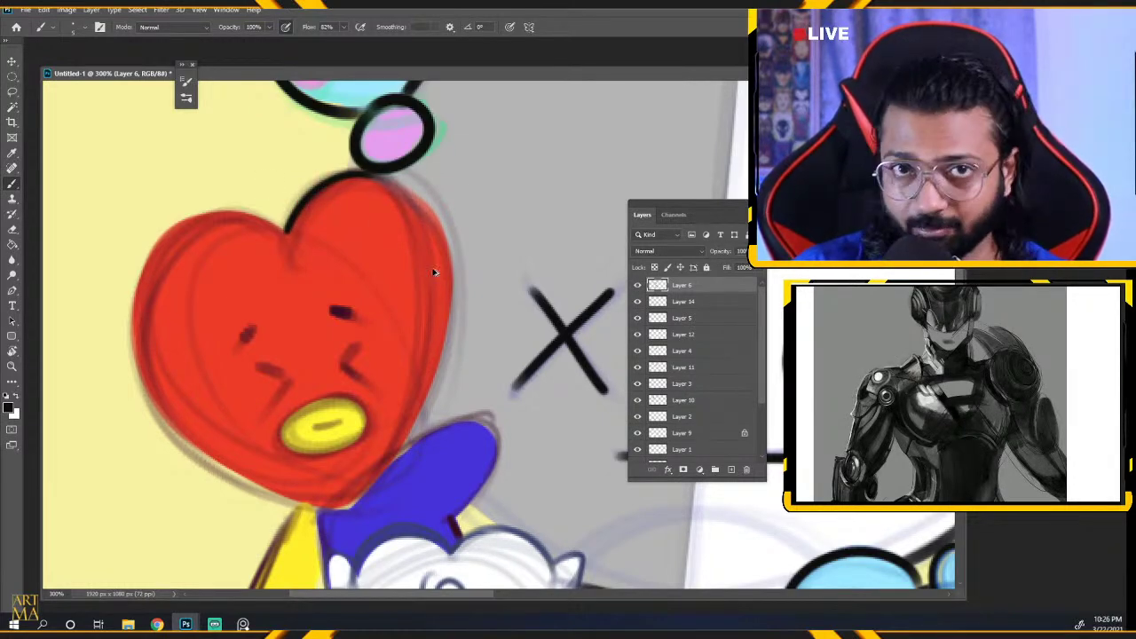
Outline the heart's left lobe in black from the notch over the top to its outer edge, redoing uneven strokes.
left_click_drag(346, 423, 418, 380)
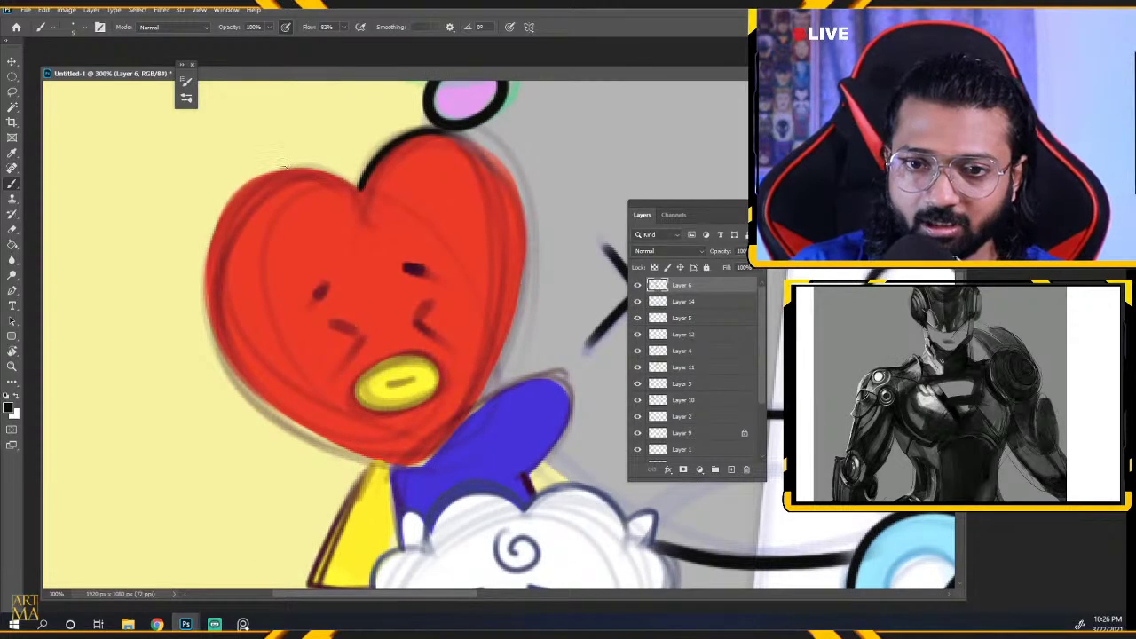
left_click_drag(290, 171, 208, 286)
key("ctrl+z")
mouse_move(318, 171)
left_mouse_down()
mouse_move(202, 332)
mouse_move(254, 178)
mouse_move(203, 341)
left_mouse_up()
key("ctrl+z")
key("ctrl+z")
left_click_drag(357, 188, 200, 330)
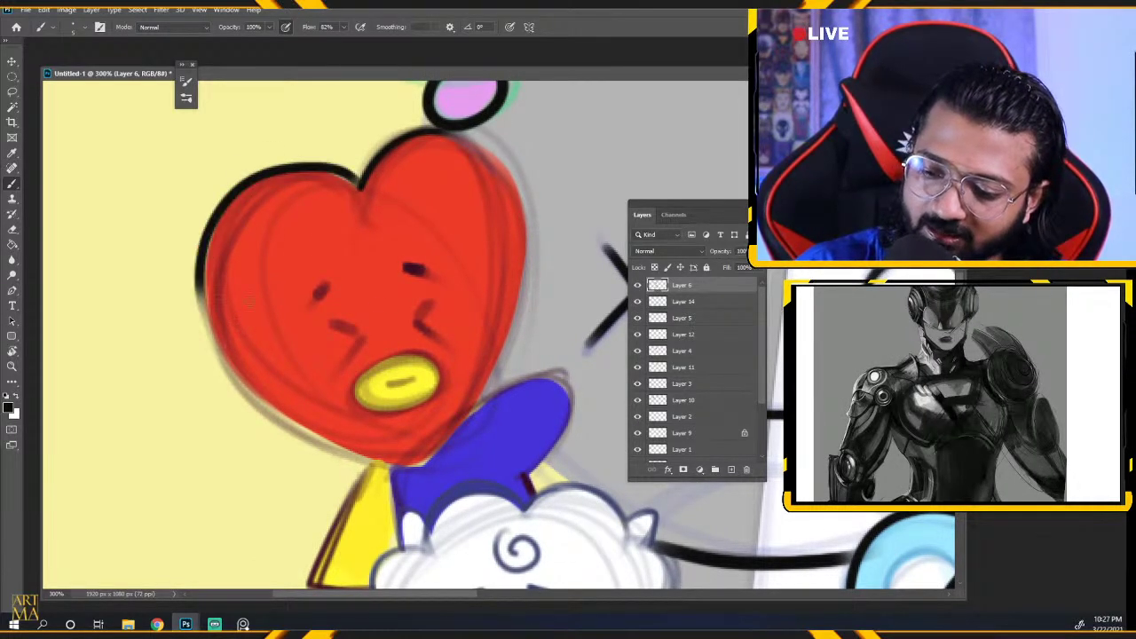
key("ctrl+z")
left_click_drag(357, 183, 206, 305)
left_click_drag(235, 202, 223, 364)
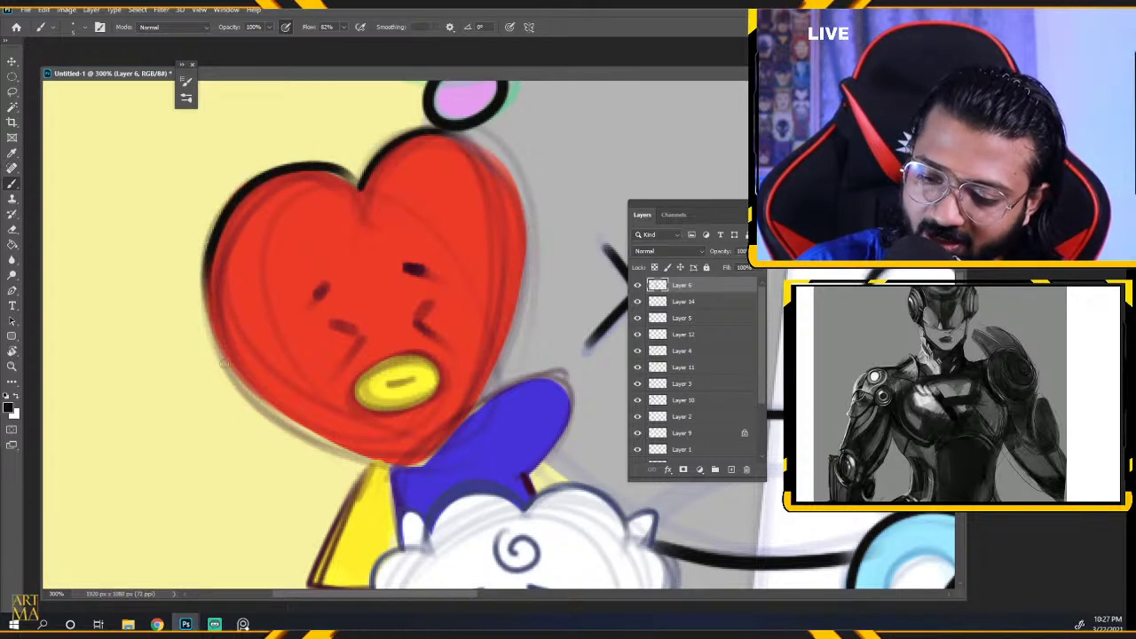
key("ctrl+z")
Ink the heart's left side in black from the lobe down to its lower curve, undoing and redrawing rough strokes.
left_click_drag(293, 378, 351, 337)
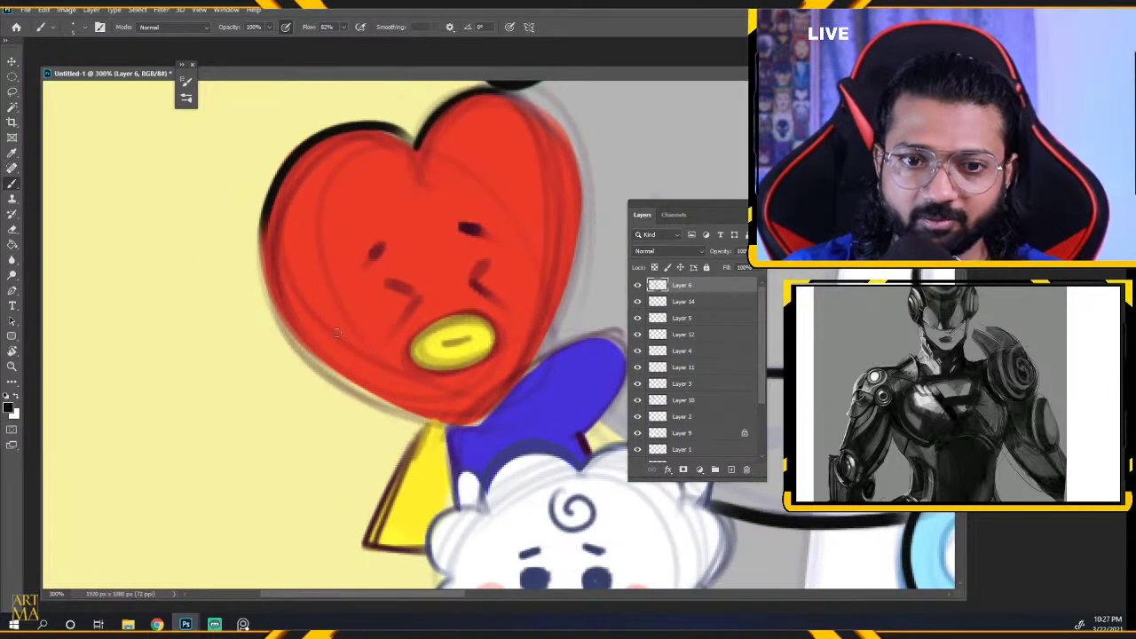
key("[")
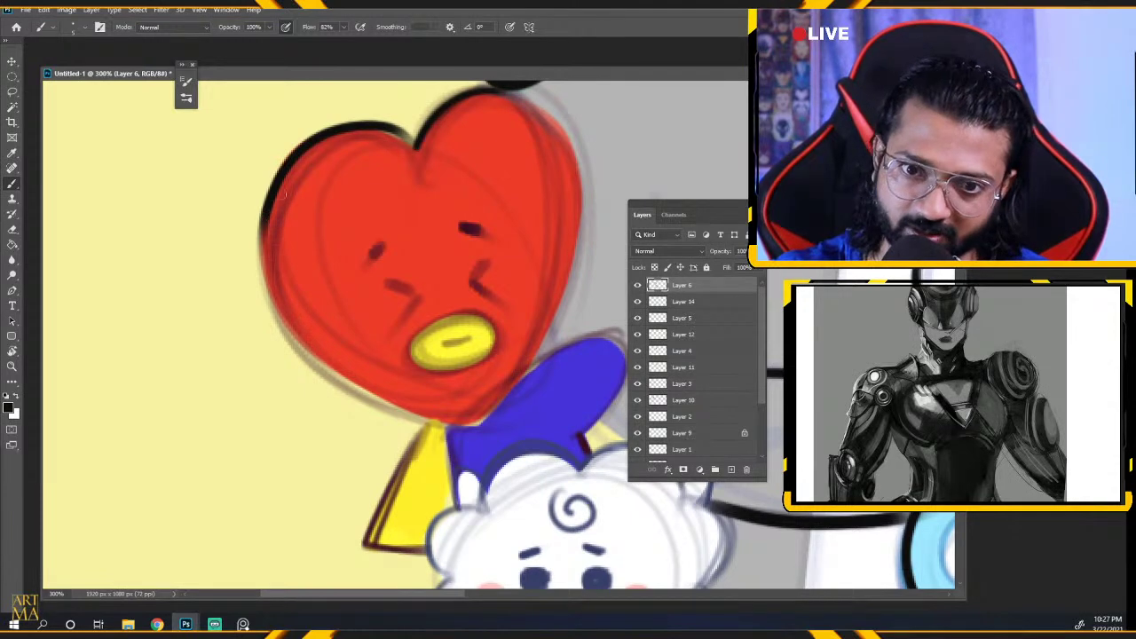
left_click_drag(284, 170, 262, 292)
key("ctrl+z")
mouse_move(282, 177)
left_mouse_down()
mouse_move(259, 255)
mouse_move(265, 220)
mouse_move(336, 381)
left_mouse_up()
left_click_drag(284, 320, 352, 384)
left_click_drag(264, 257, 360, 388)
key("ctrl+z")
key("]")
left_click_drag(270, 295, 329, 376)
mouse_move(278, 314)
left_mouse_down()
mouse_move(354, 391)
mouse_move(435, 426)
left_mouse_up()
key("ctrl+z")
key("ctrl+z")
left_click_drag(290, 330, 369, 393)
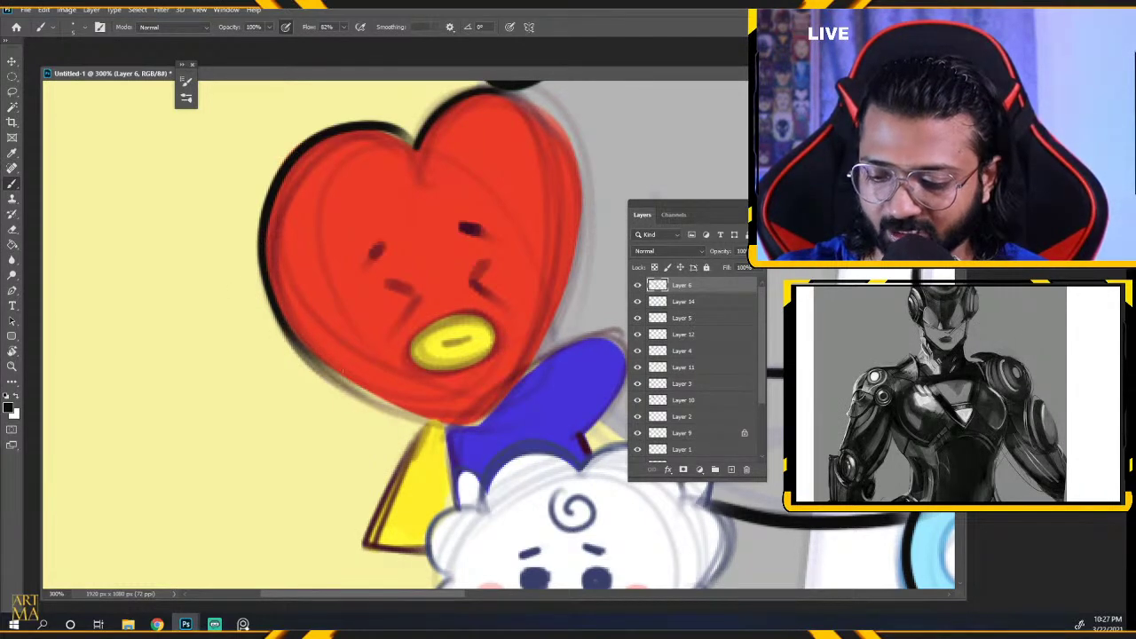
Continue the heart's black outline along the lower left edge to the bottom tip and thicken the curve.
left_click_drag(303, 349, 416, 417)
left_click_drag(275, 325, 479, 424)
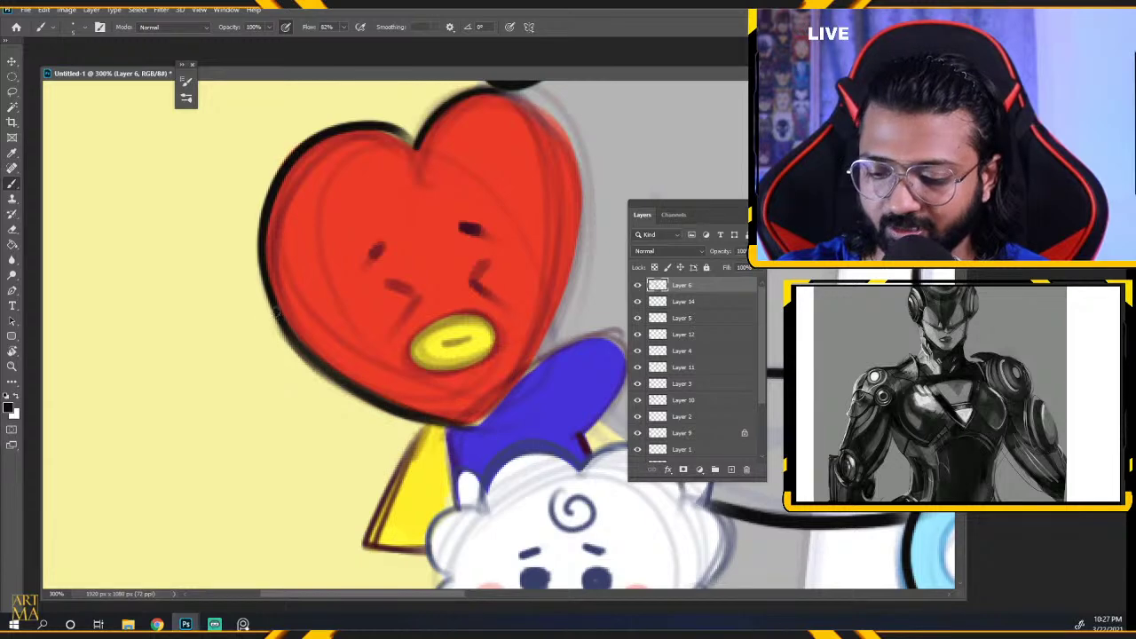
left_click_drag(276, 312, 364, 387)
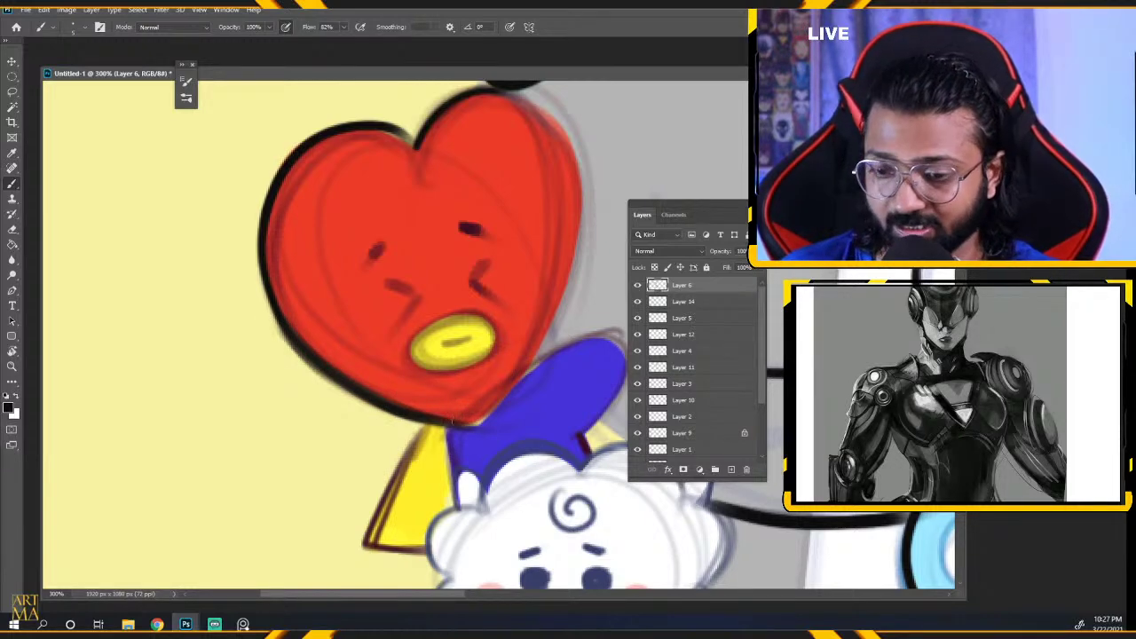
Outline the heart character's raised blue arm and the left edge of its blue body in black.
mouse_move(476, 422)
left_mouse_down()
mouse_move(573, 359)
mouse_move(623, 348)
mouse_move(622, 388)
mouse_move(593, 425)
left_mouse_up()
left_click_drag(621, 384, 577, 433)
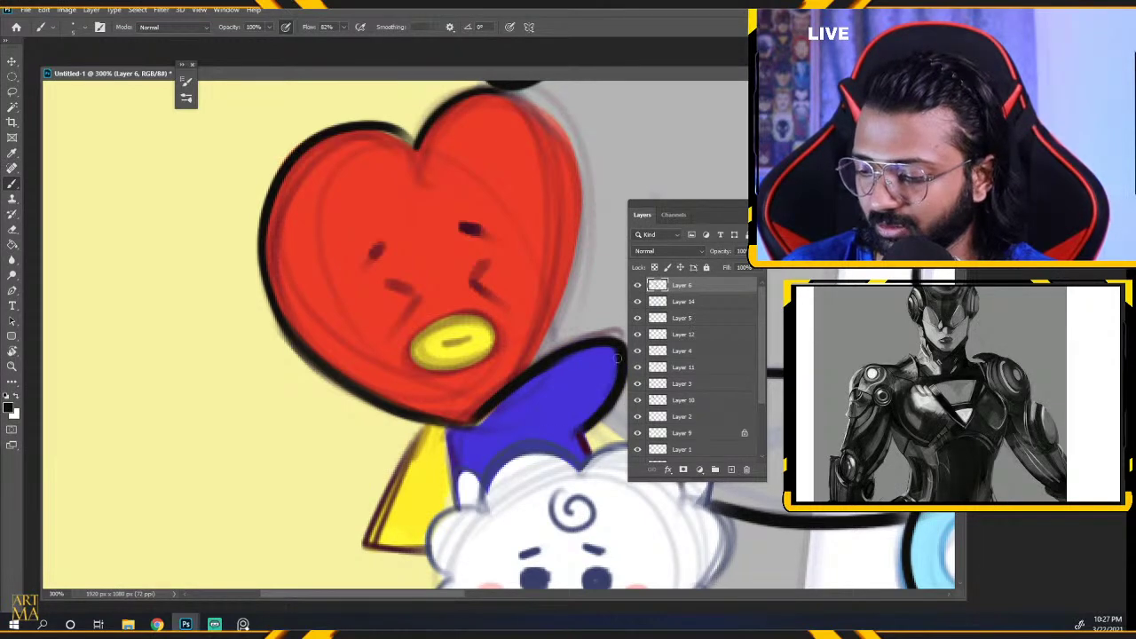
mouse_move(508, 431)
left_mouse_down()
mouse_move(432, 468)
mouse_move(403, 446)
mouse_move(381, 516)
mouse_move(374, 466)
left_mouse_up()
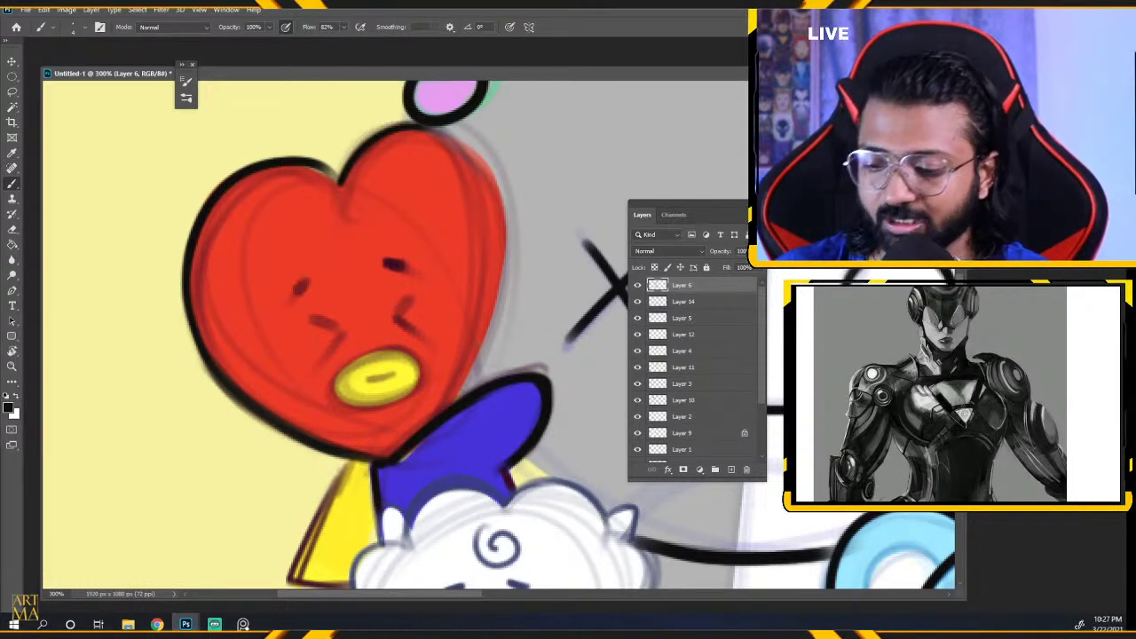
Ink the outer curve of the heart's right lobe in black from the peak downward, replacing the first attempts.
left_click_drag(452, 304, 436, 355)
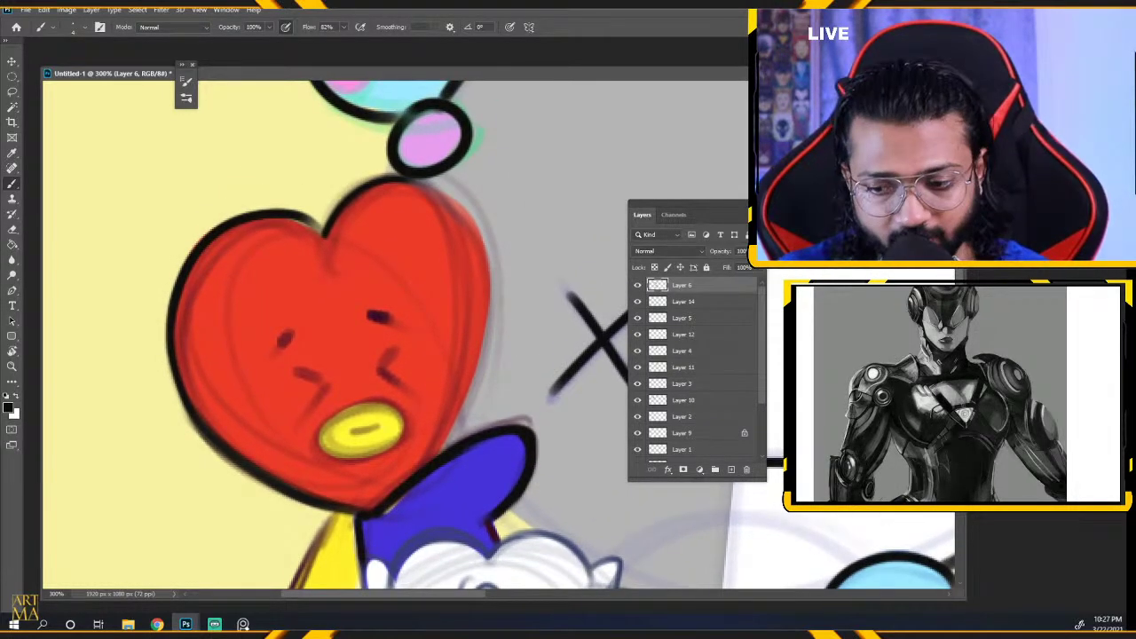
left_click_drag(412, 182, 467, 393)
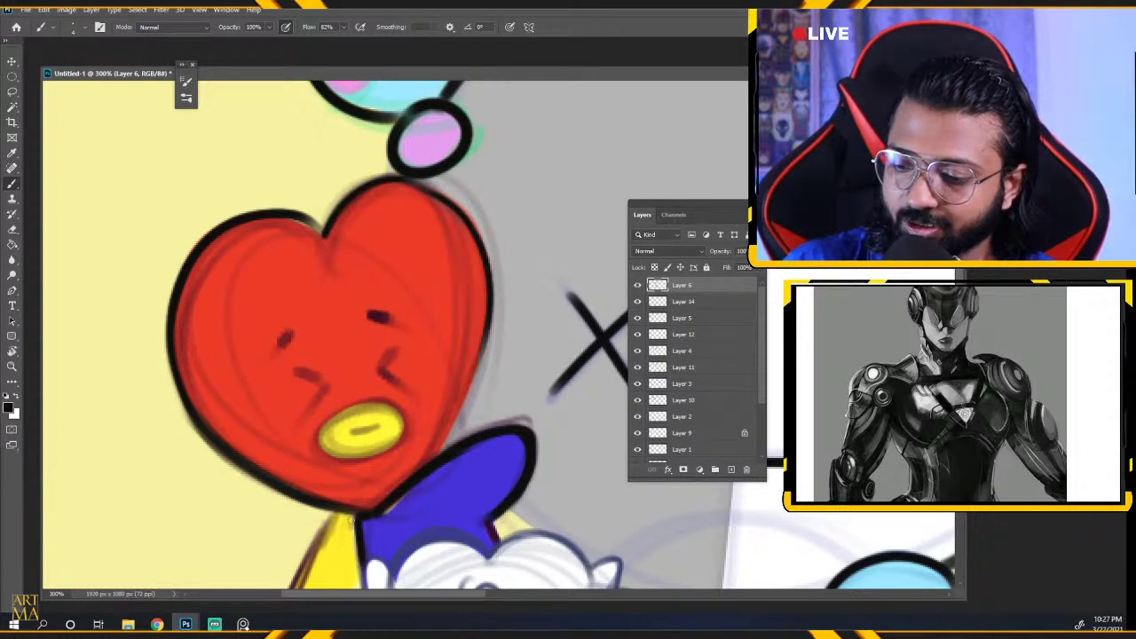
key("ctrl+z")
mouse_move(412, 180)
left_mouse_down()
mouse_move(498, 315)
mouse_move(464, 436)
left_mouse_up()
key("ctrl+z")
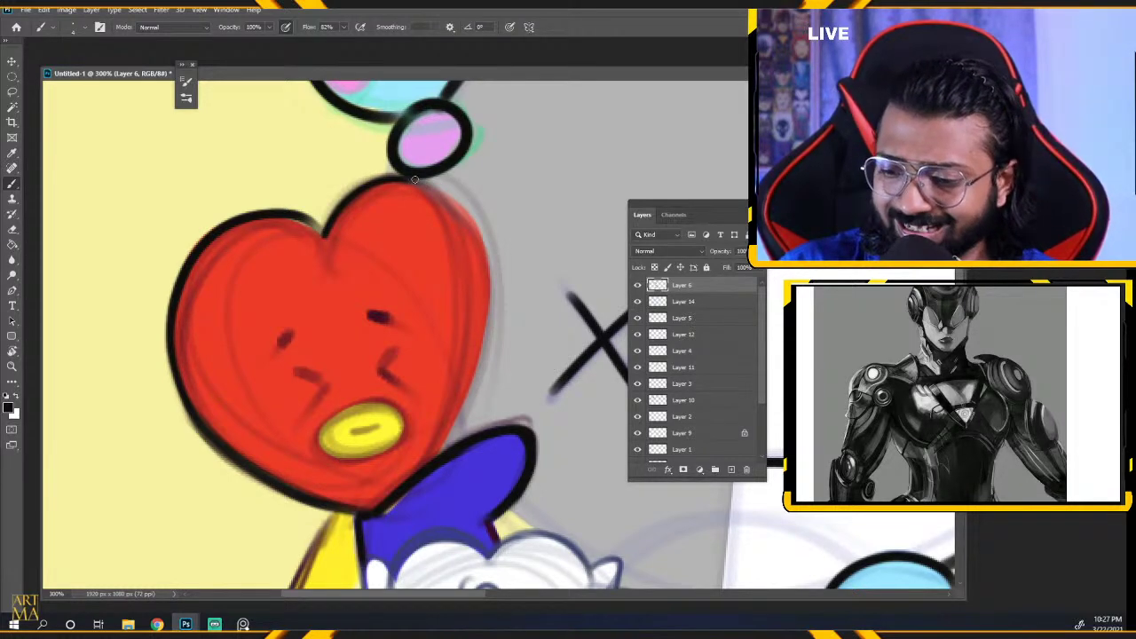
left_click_drag(415, 179, 483, 251)
mouse_move(467, 210)
left_mouse_down()
mouse_move(485, 248)
mouse_move(489, 304)
left_mouse_up()
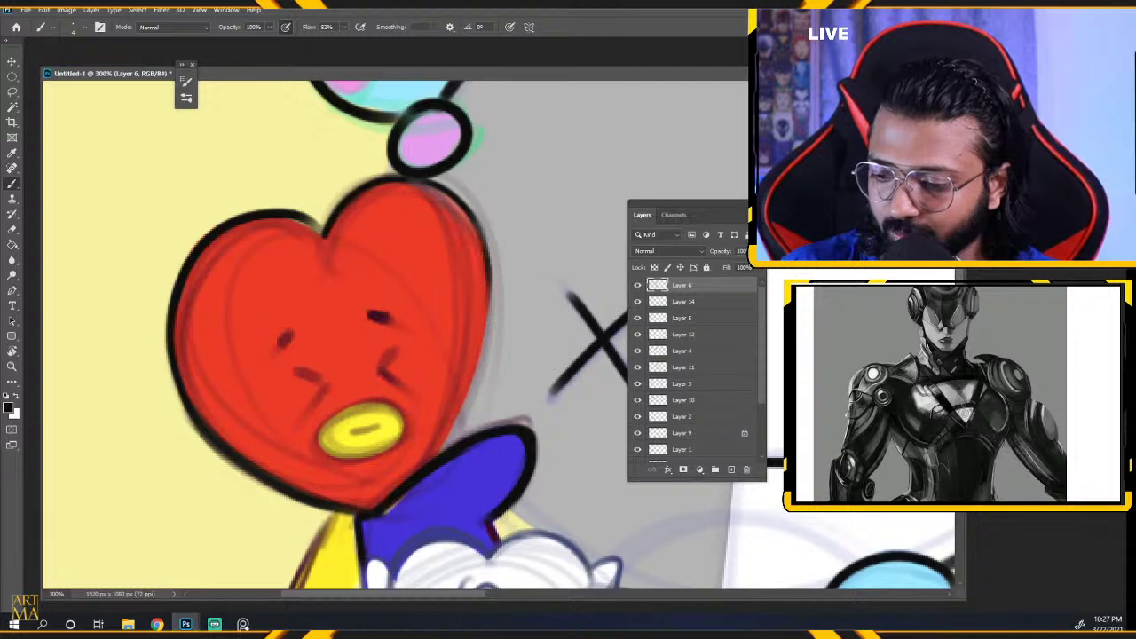
Extend the heart's right outline in black down to the blue arm and even out its thickness.
mouse_move(485, 265)
left_mouse_down()
mouse_move(487, 340)
mouse_move(473, 383)
left_mouse_up()
key("ctrl+z")
mouse_move(487, 268)
left_mouse_down()
mouse_move(487, 327)
mouse_move(464, 404)
left_mouse_up()
left_click_drag(478, 362, 442, 448)
mouse_move(437, 451)
left_mouse_down()
mouse_move(460, 417)
mouse_move(473, 354)
left_mouse_up()
left_click_drag(479, 226, 490, 296)
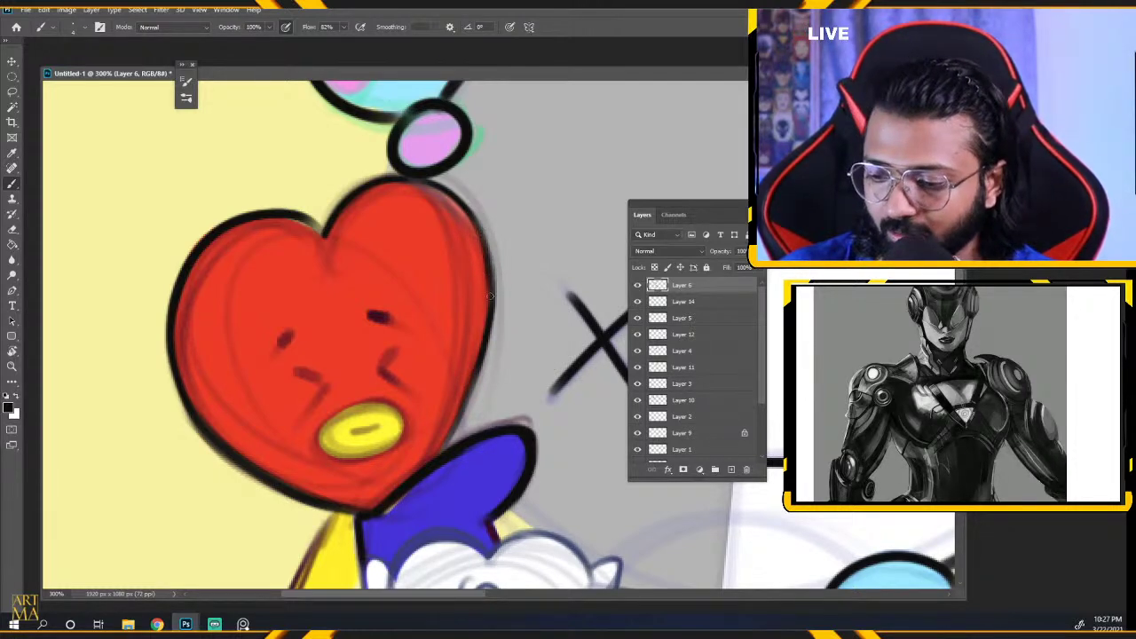
left_click_drag(484, 248, 488, 320)
left_click_drag(466, 403, 434, 462)
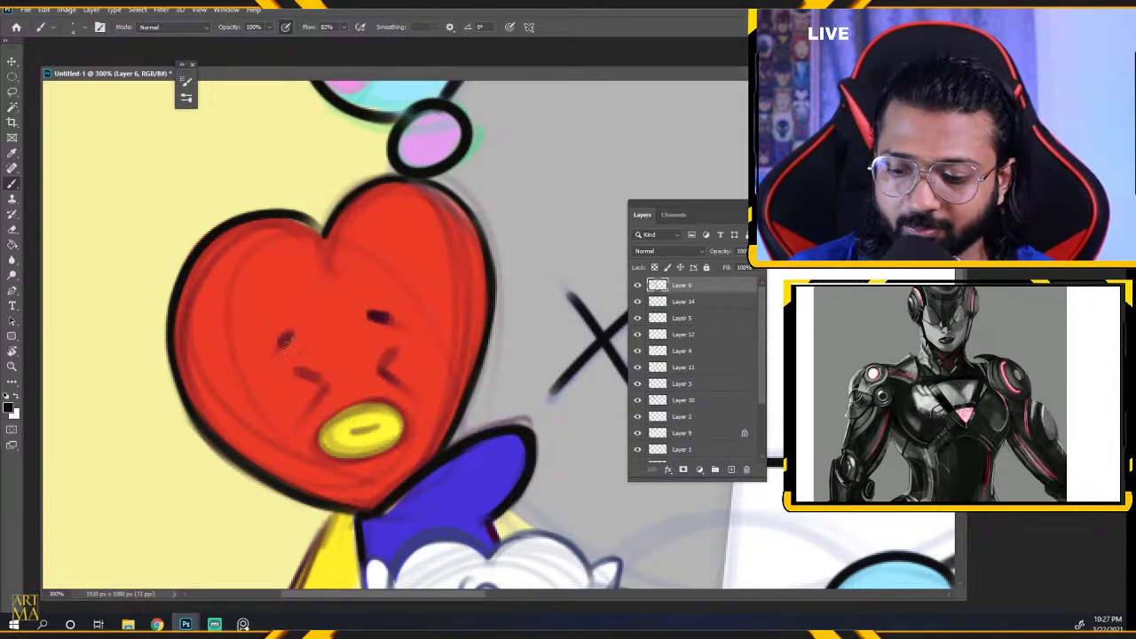
Ink the heart's two eyebrows, squinting eyes and yellow mouth in black.
left_click_drag(289, 328, 277, 356)
left_click_drag(369, 314, 404, 322)
mouse_move(297, 369)
left_mouse_down()
mouse_move(329, 380)
mouse_move(318, 398)
left_mouse_up()
mouse_move(401, 343)
left_mouse_down()
mouse_move(377, 360)
mouse_move(406, 379)
left_mouse_up()
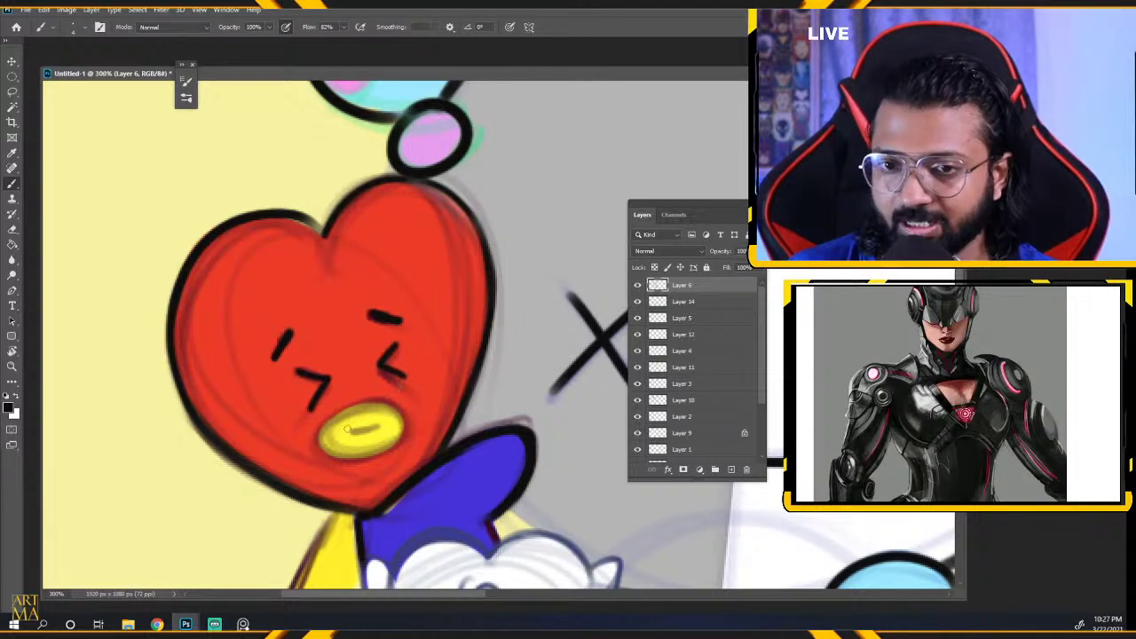
mouse_move(355, 435)
left_mouse_down()
mouse_move(382, 427)
mouse_move(328, 446)
mouse_move(392, 441)
mouse_move(353, 458)
mouse_move(380, 404)
left_mouse_up()
key("ctrl+z")
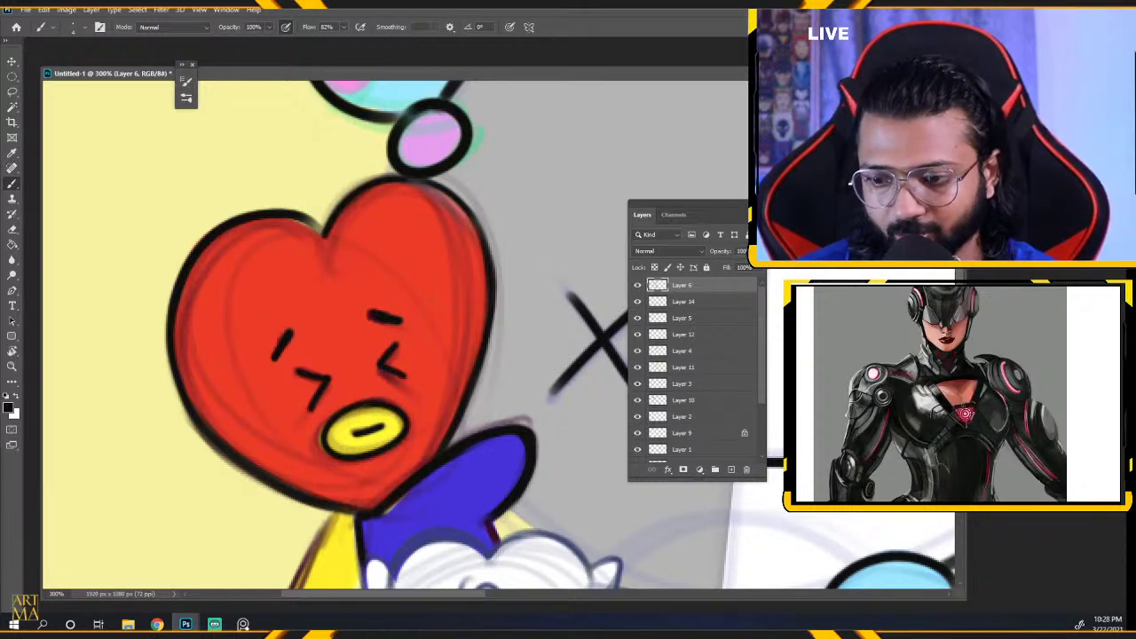
Ink a short curved black line beside the heart's right eye down to the yellow mouth, replacing the first attempt.
left_click_drag(413, 346, 411, 431)
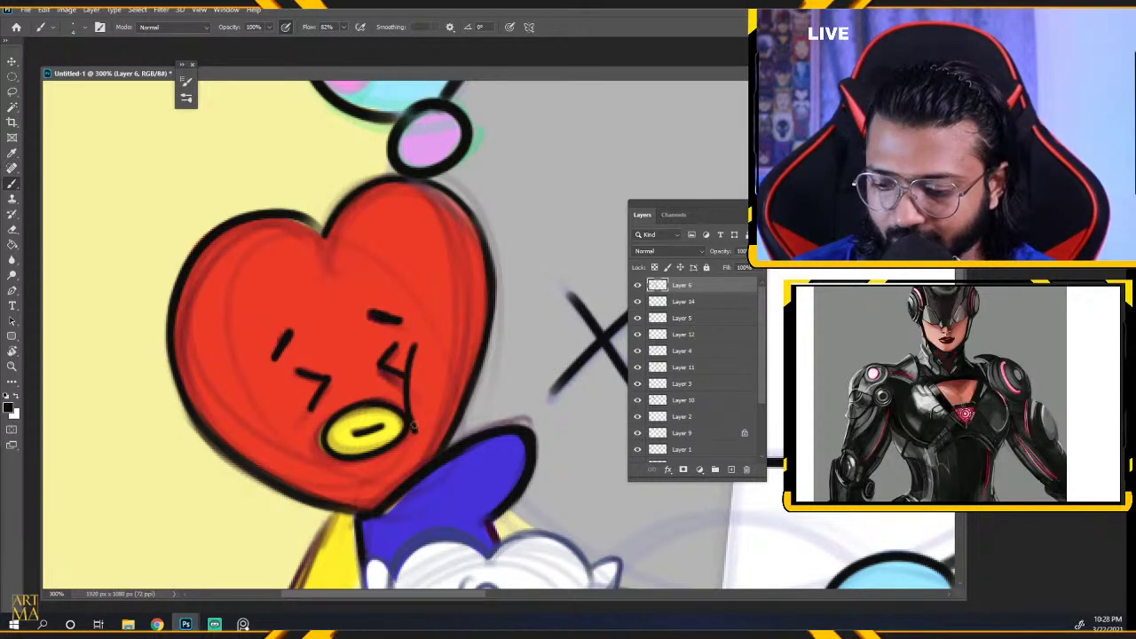
key("ctrl+z")
left_click_drag(412, 345, 411, 418)
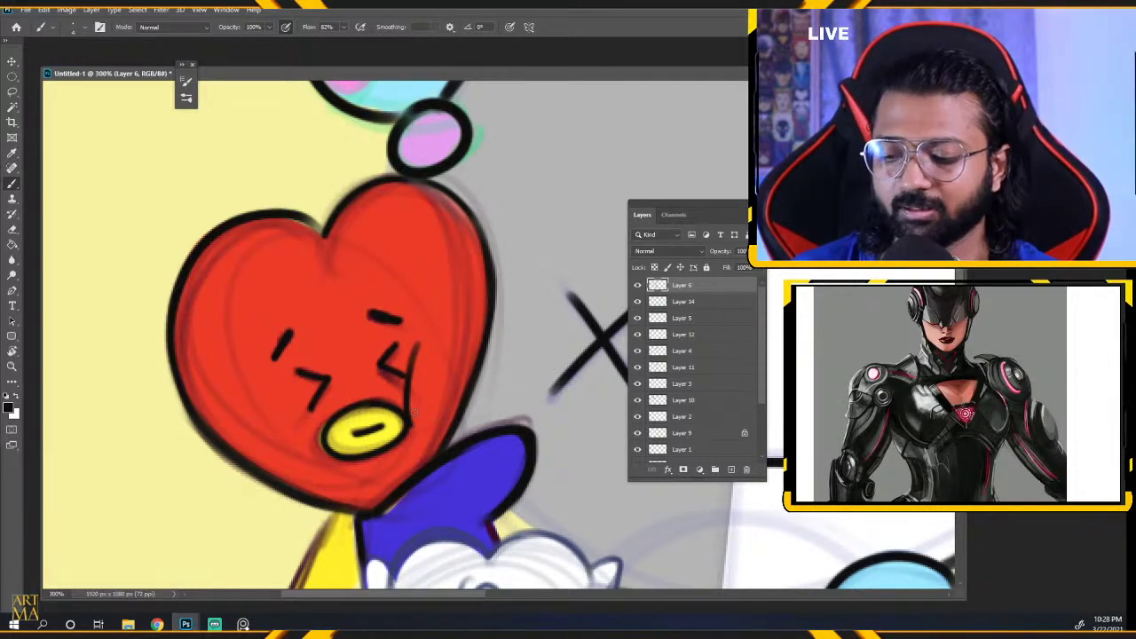
Outline the left and bottom edges of the heart character's yellow cape in black.
key("ctrl+minus")
key("ctrl+minus")
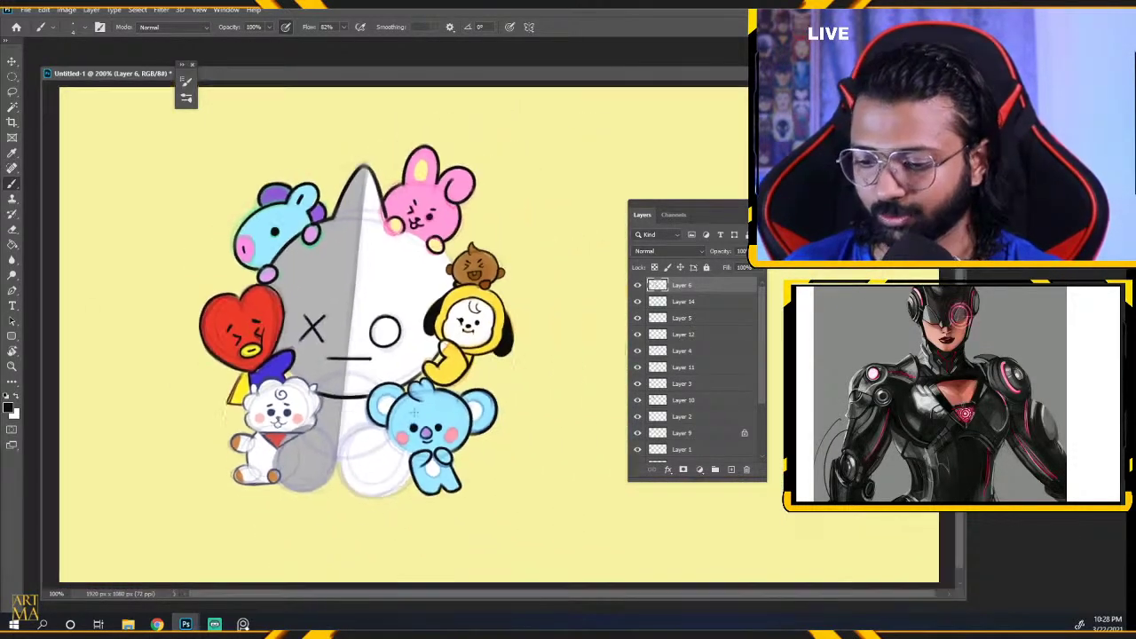
key("ctrl+minus")
key("ctrl+plus")
key("ctrl+plus")
left_click_drag(198, 482, 542, 368)
key("ctrl+plus")
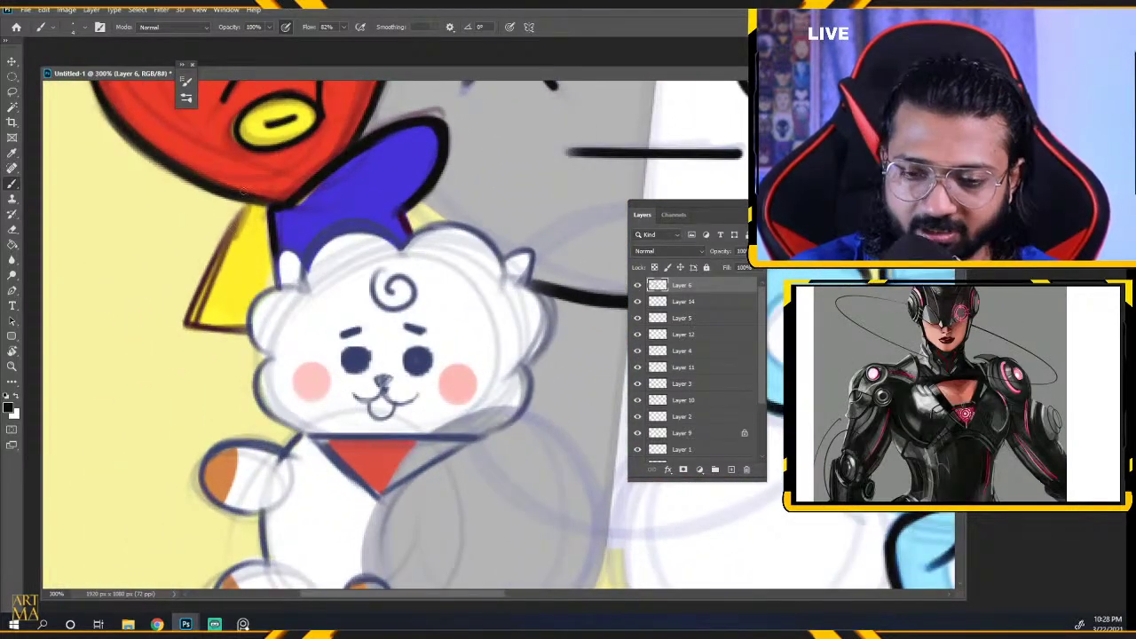
mouse_move(246, 203)
left_mouse_down()
mouse_move(182, 341)
mouse_move(234, 233)
mouse_move(192, 323)
mouse_move(253, 324)
left_mouse_up()
key("ctrl+z")
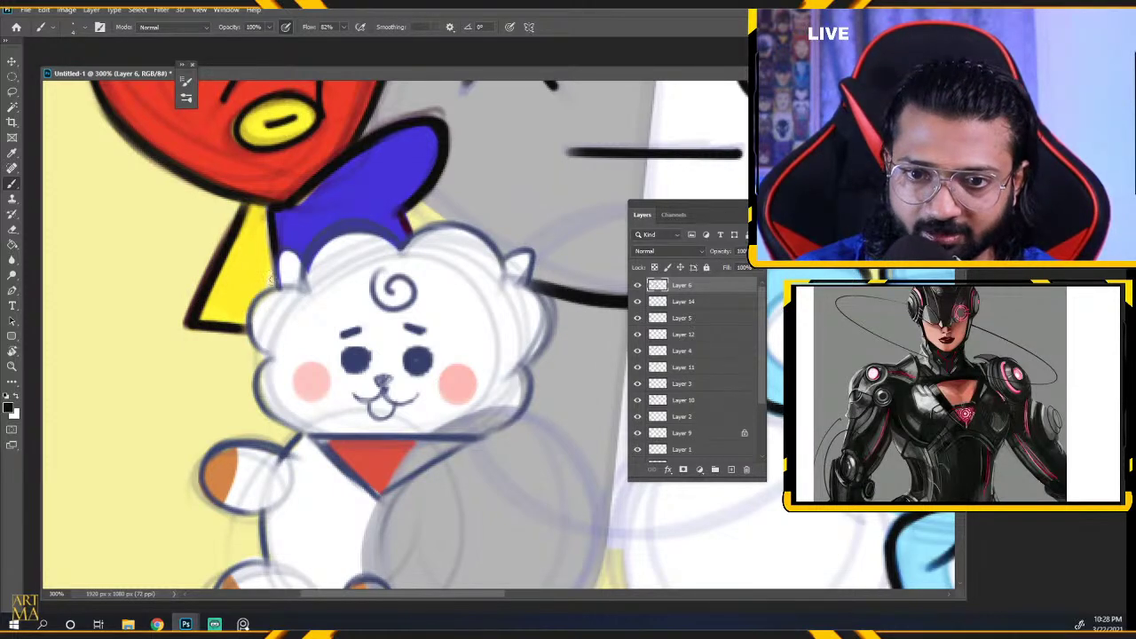
Ink the white sheep's upper left wool puff and the two large curls on top of its head in black.
left_click_drag(288, 286, 266, 355)
key("ctrl+z")
left_click_drag(306, 283, 267, 355)
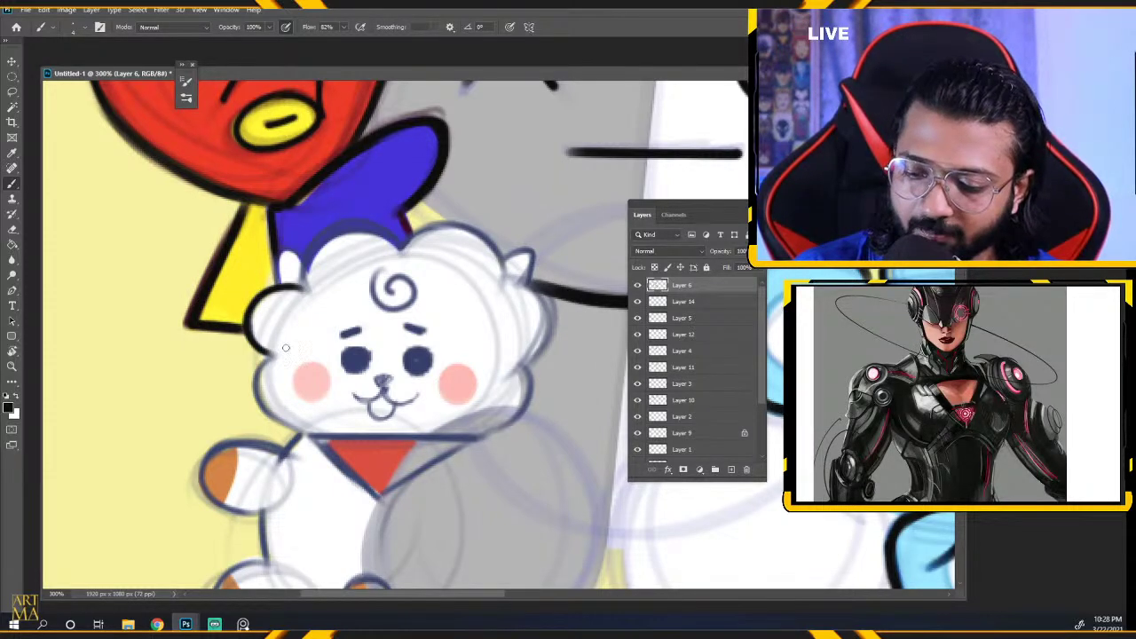
left_click_drag(305, 283, 406, 248)
key("ctrl+z")
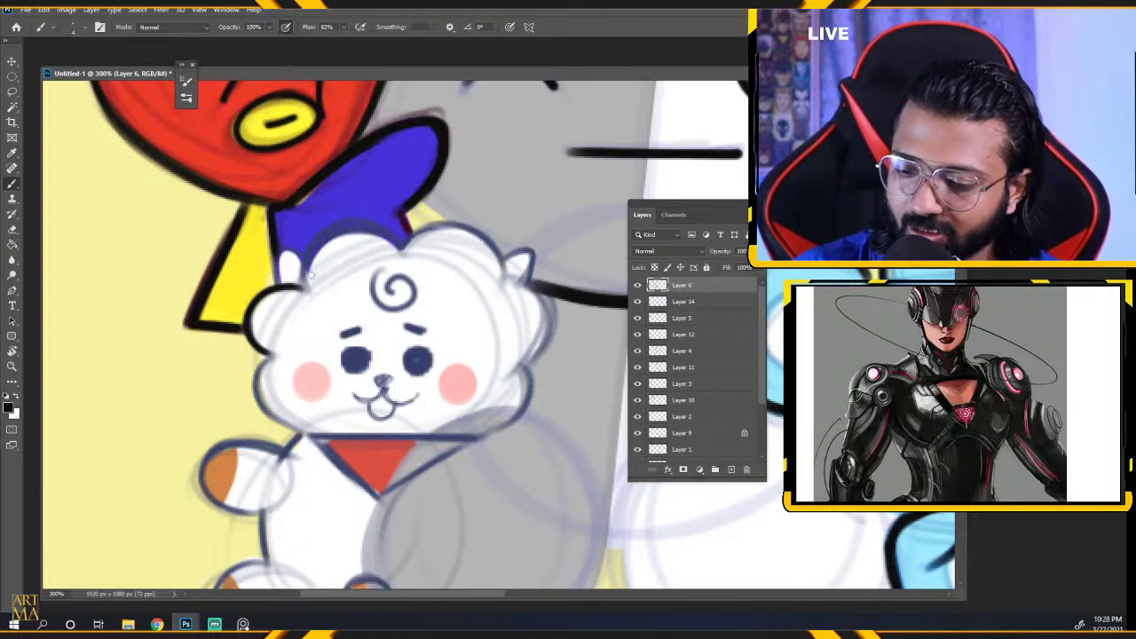
mouse_move(304, 284)
left_mouse_down()
mouse_move(337, 239)
mouse_move(408, 250)
mouse_move(400, 234)
mouse_move(419, 233)
mouse_move(502, 266)
mouse_move(503, 280)
left_mouse_up()
key("ctrl+z")
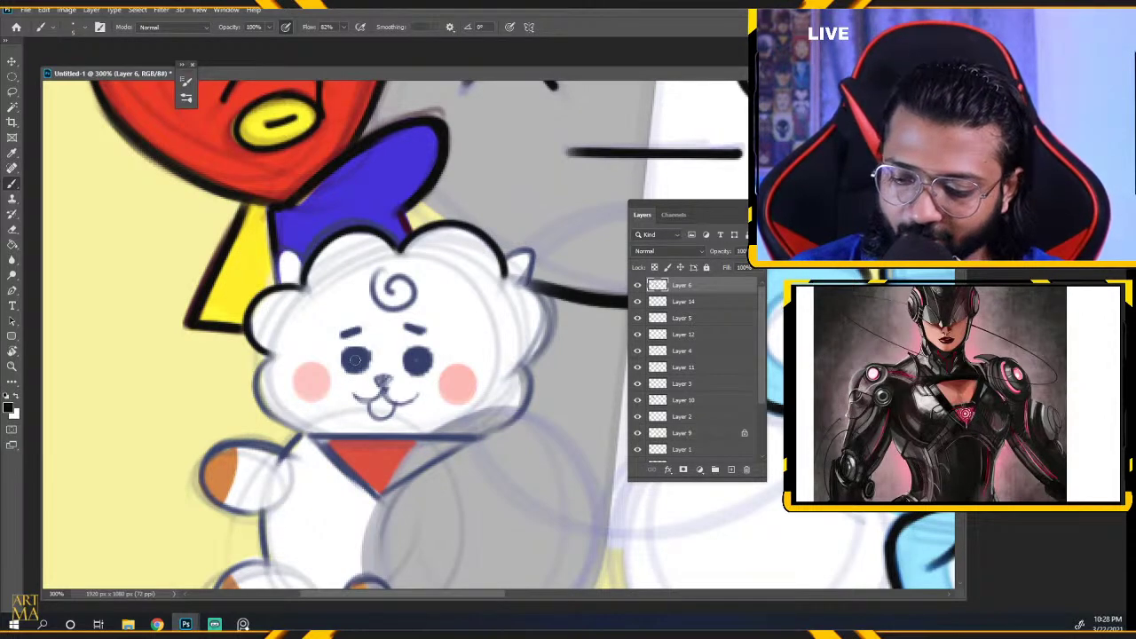
Ink the sheep's eyes, eyebrows, forehead swirl, nose, mouth and tongue in black.
left_click_drag(354, 357, 417, 359)
left_click_drag(341, 335, 424, 333)
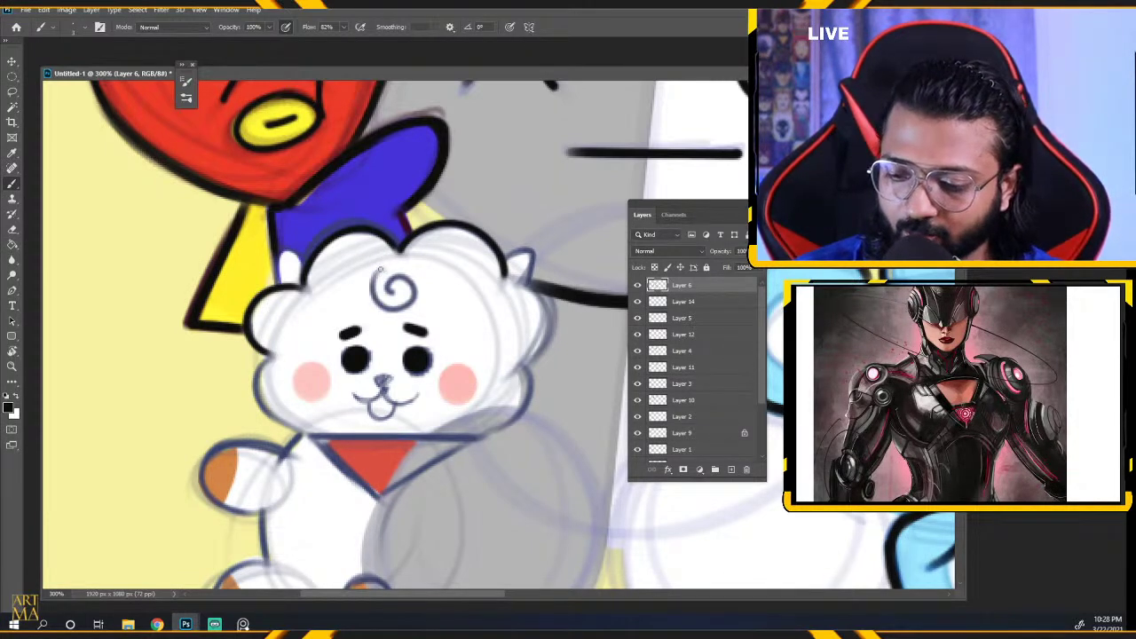
left_click_drag(380, 269, 396, 289)
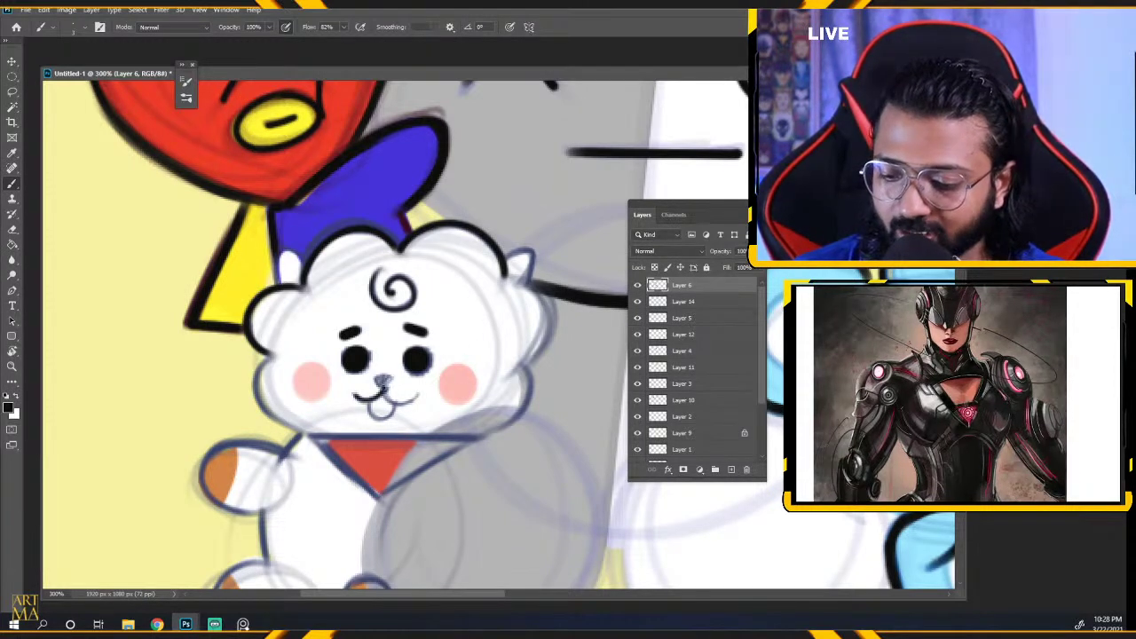
mouse_move(380, 396)
left_mouse_down()
mouse_move(417, 392)
mouse_move(383, 381)
left_mouse_up()
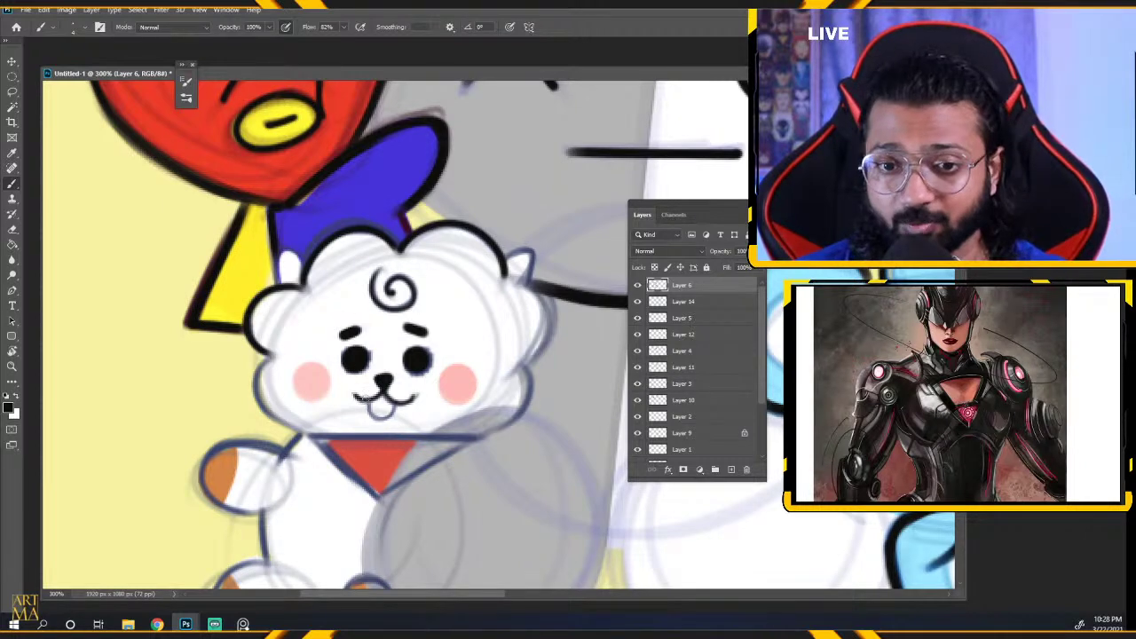
left_click_drag(385, 416, 398, 403)
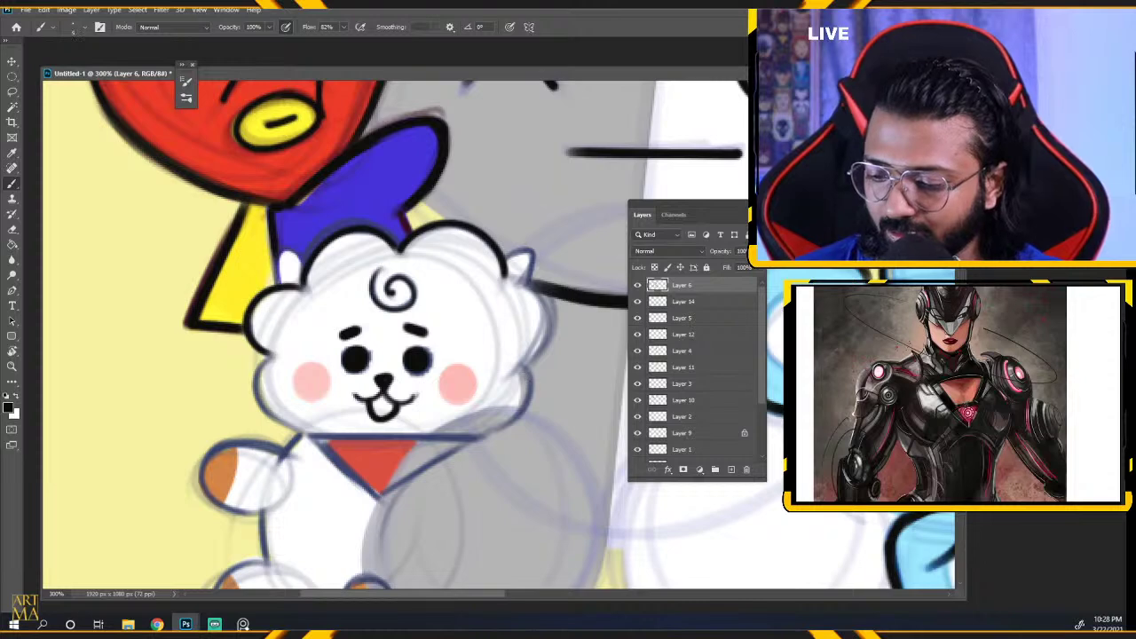
Ink the sheep's wool puffs along the right side and the lower left side of its head.
left_click_drag(516, 364, 525, 402)
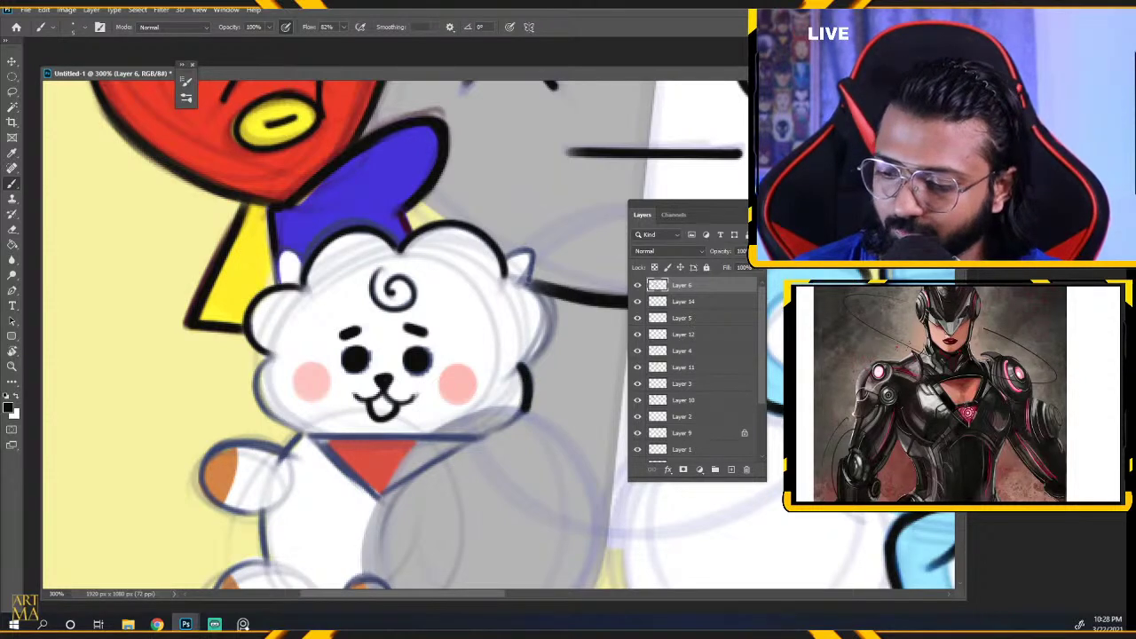
left_click_drag(508, 281, 531, 346)
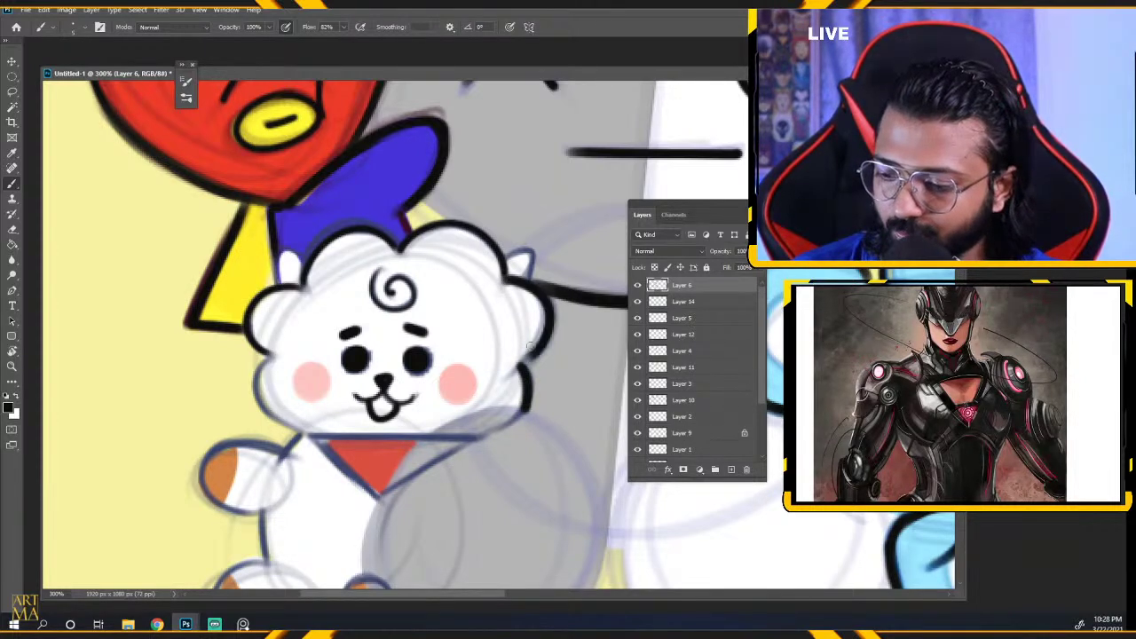
mouse_move(271, 359)
left_mouse_down()
mouse_move(293, 433)
mouse_move(306, 437)
left_mouse_up()
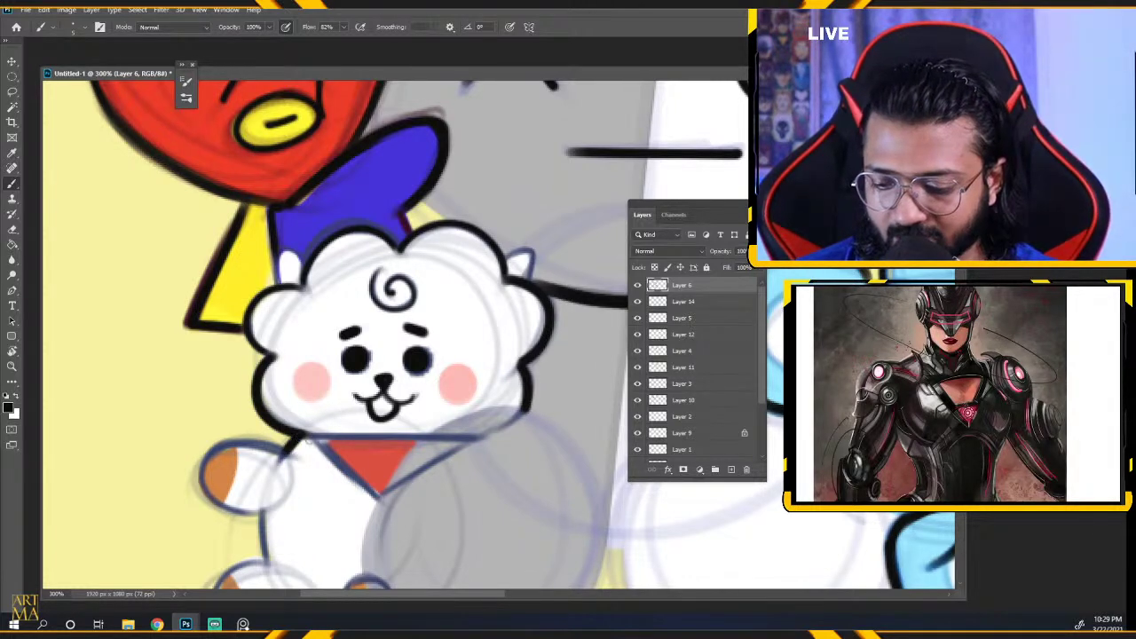
Outline the sheep's raised left arm and brown hoof in black with a smaller brush.
left_click_drag(388, 492, 410, 377)
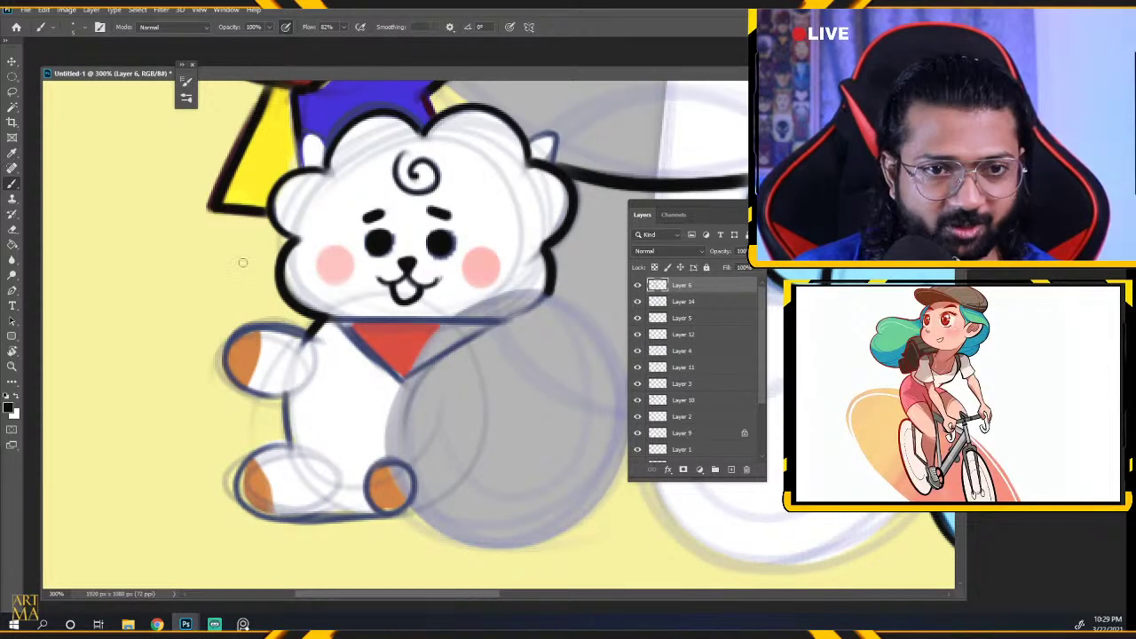
key("[")
mouse_move(252, 326)
left_mouse_down()
mouse_move(230, 375)
mouse_move(283, 392)
left_mouse_up()
key("ctrl+z")
mouse_move(254, 326)
left_mouse_down()
mouse_move(283, 394)
mouse_move(307, 343)
left_mouse_up()
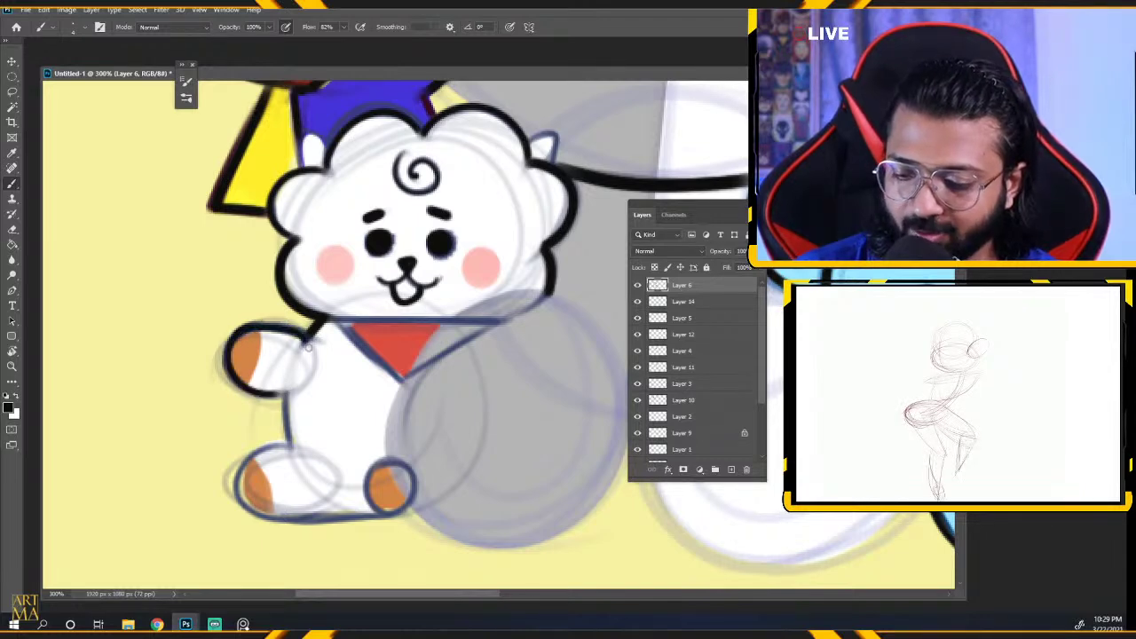
key("ctrl+z")
left_click_drag(238, 338, 313, 342)
key("ctrl+z")
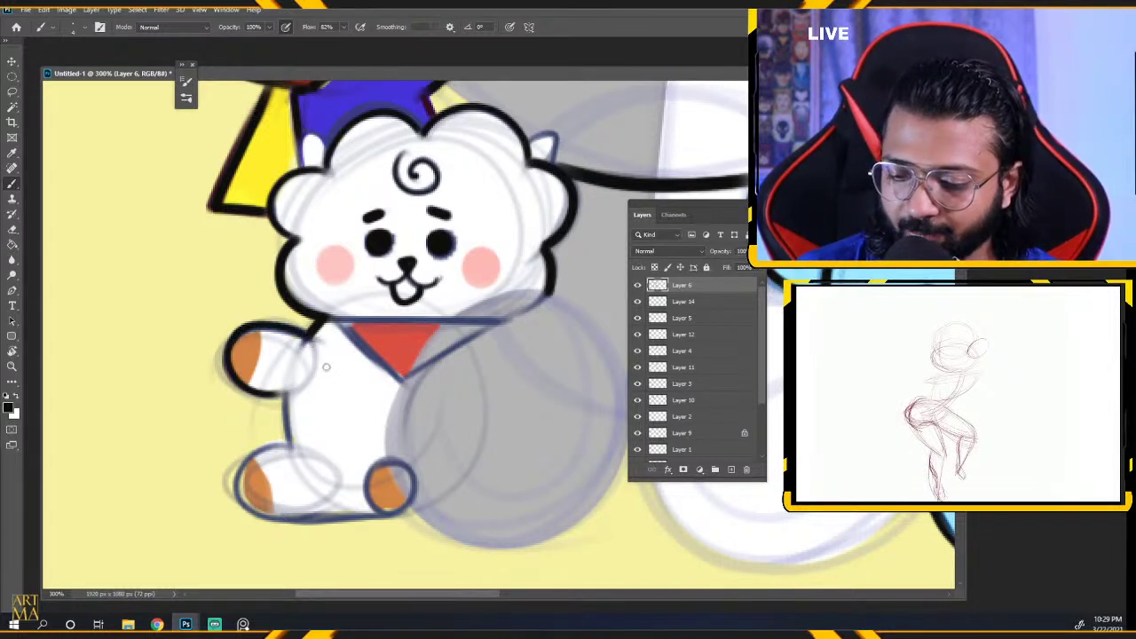
Ink the left side of the sheep's body, its left leg, the bottom edge and the round right hoof.
mouse_move(284, 383)
left_mouse_down()
mouse_move(302, 522)
mouse_move(344, 511)
left_mouse_up()
left_click_drag(277, 518, 375, 516)
key("ctrl+z")
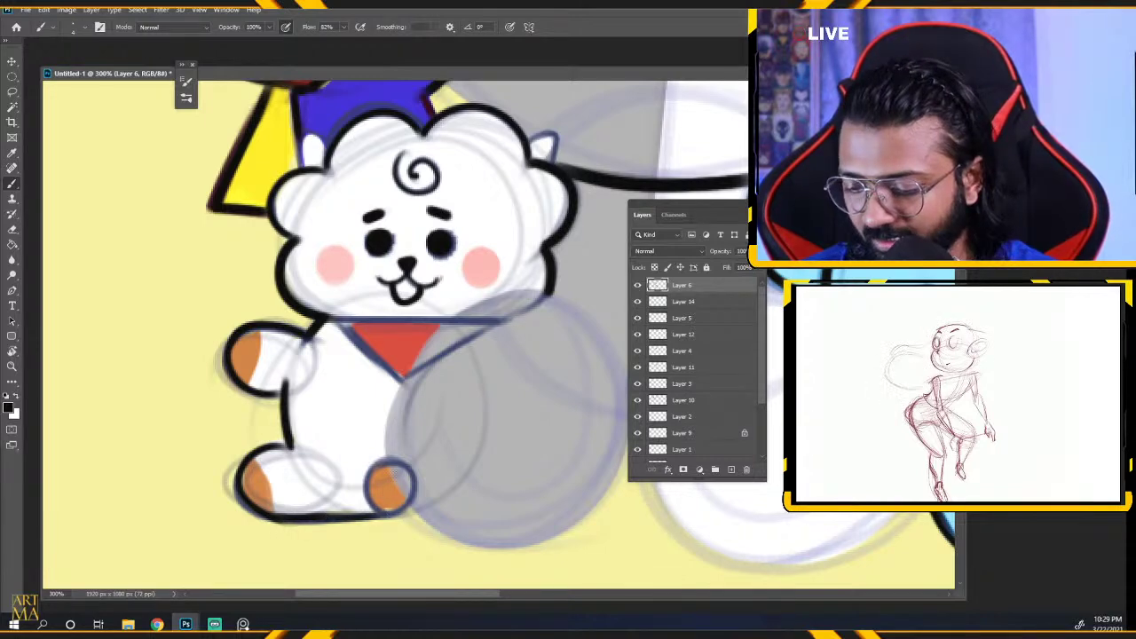
mouse_move(394, 459)
left_mouse_down()
mouse_move(384, 511)
mouse_move(367, 483)
left_mouse_up()
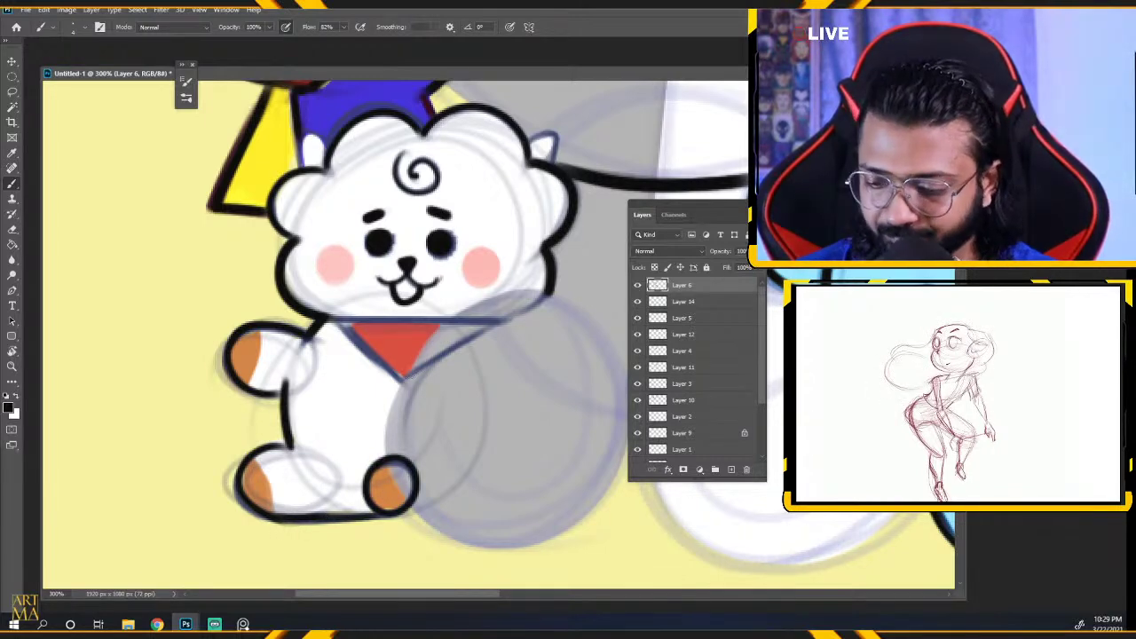
Ink the left curve of the large character's grey foot from the sheep's chin down to its hoof.
left_click_drag(409, 370, 386, 448)
mouse_move(511, 289)
left_mouse_down()
mouse_move(435, 335)
mouse_move(386, 456)
mouse_move(421, 346)
left_mouse_up()
left_click_drag(392, 413, 389, 458)
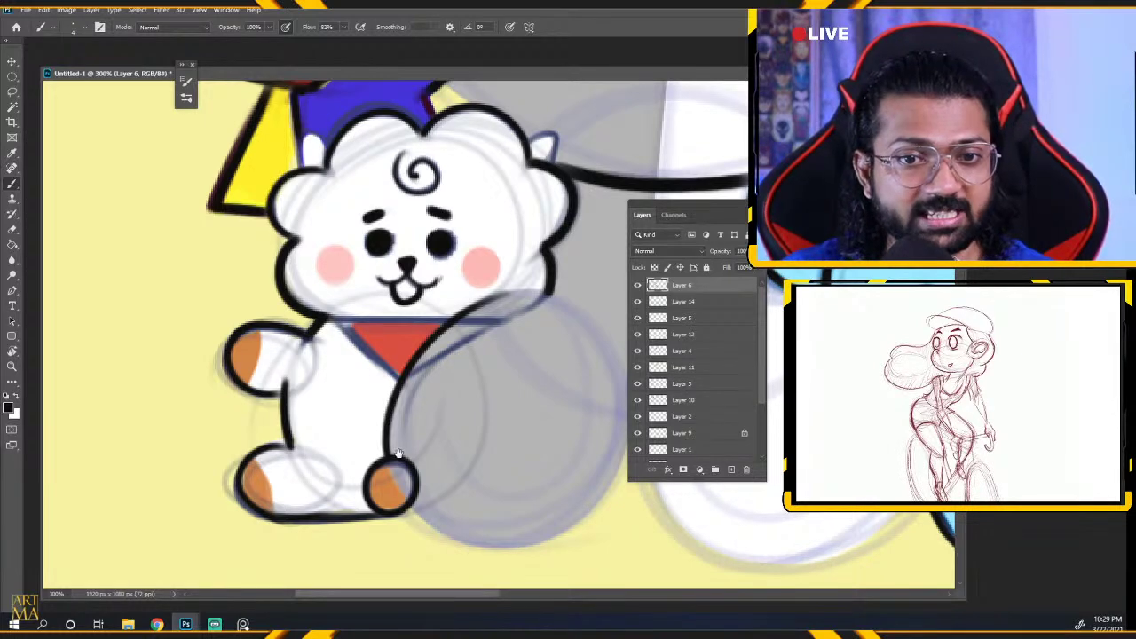
left_click_drag(499, 455, 453, 409)
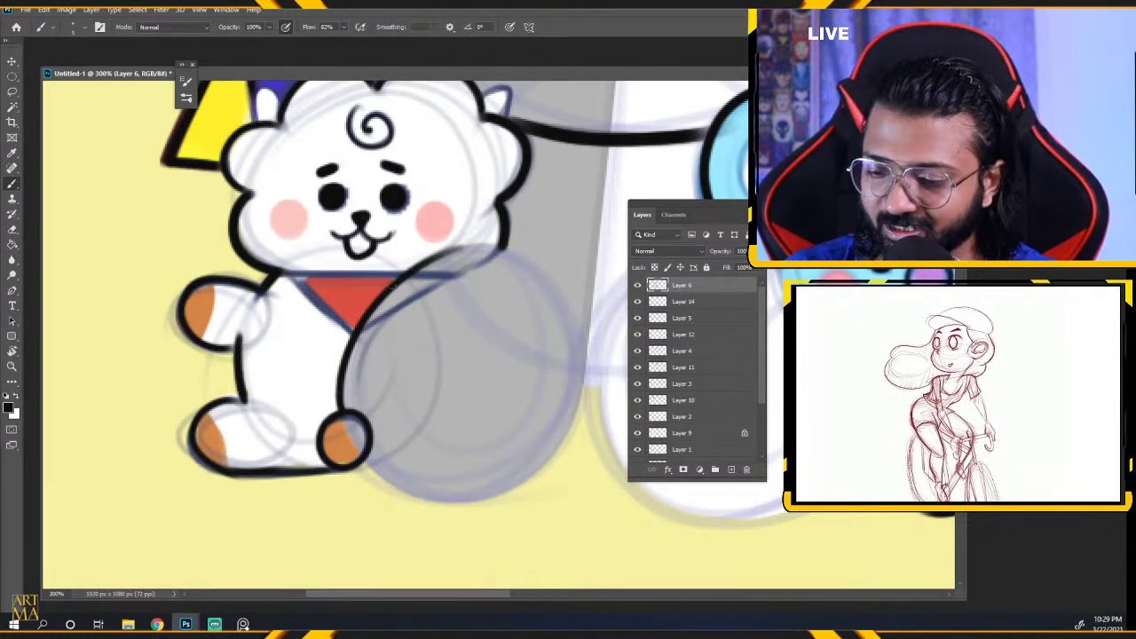
mouse_move(517, 259)
left_mouse_down()
mouse_move(394, 280)
mouse_move(461, 248)
mouse_move(389, 284)
left_mouse_up()
key("ctrl+z")
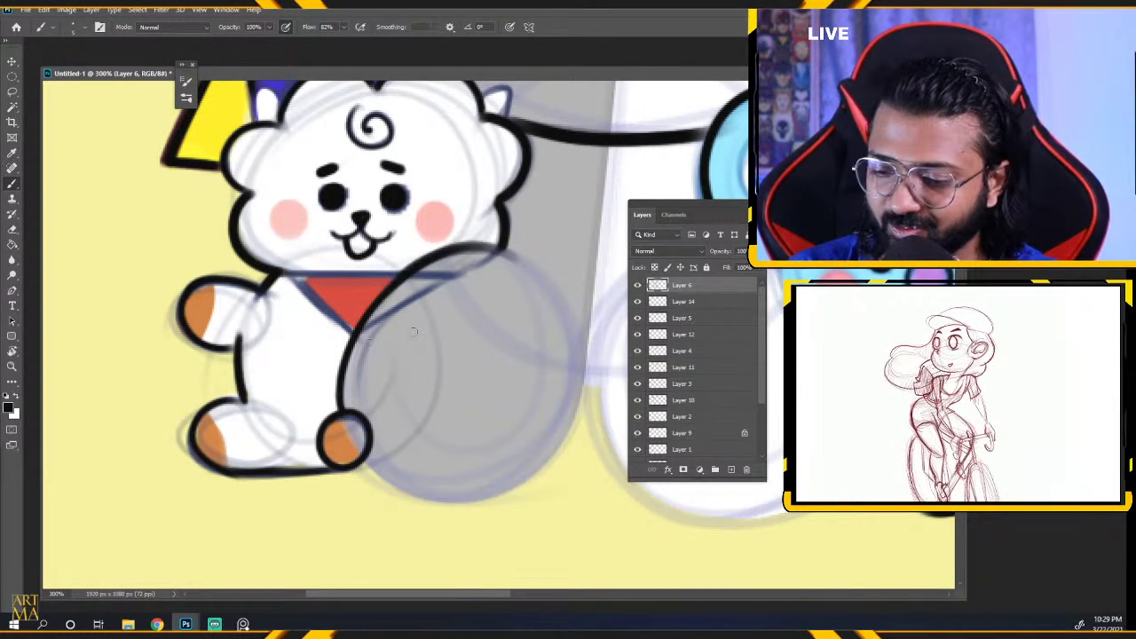
Complete the grey foot's black outline along its right side and bottom edge, replacing the uneven attempts.
left_click_drag(493, 248, 575, 426)
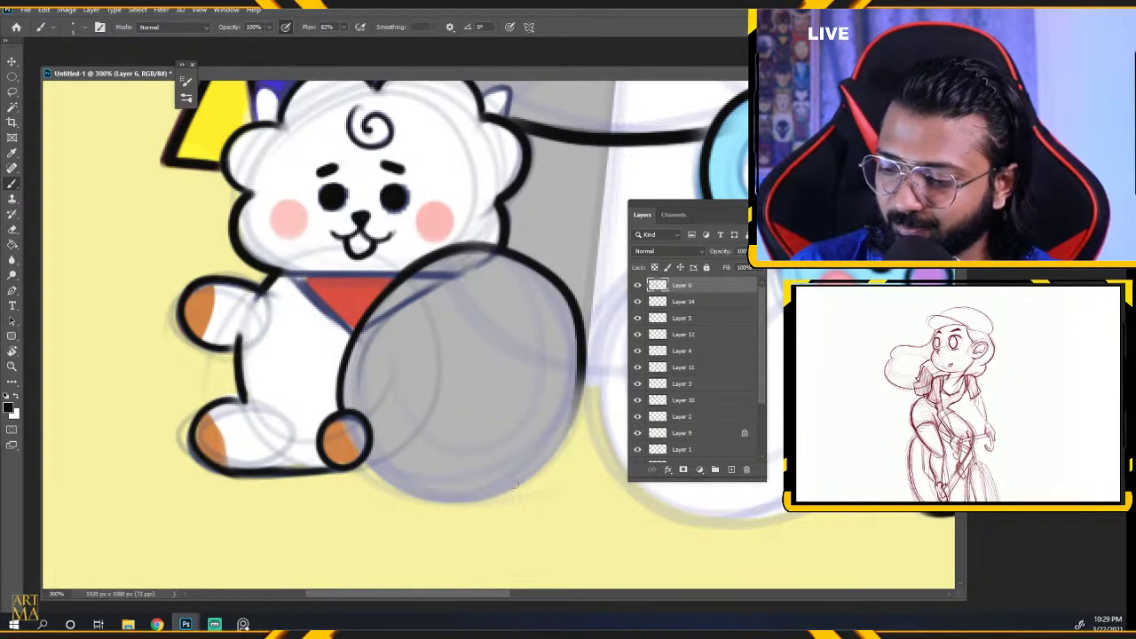
key("ctrl+z")
left_click_drag(484, 249, 585, 414)
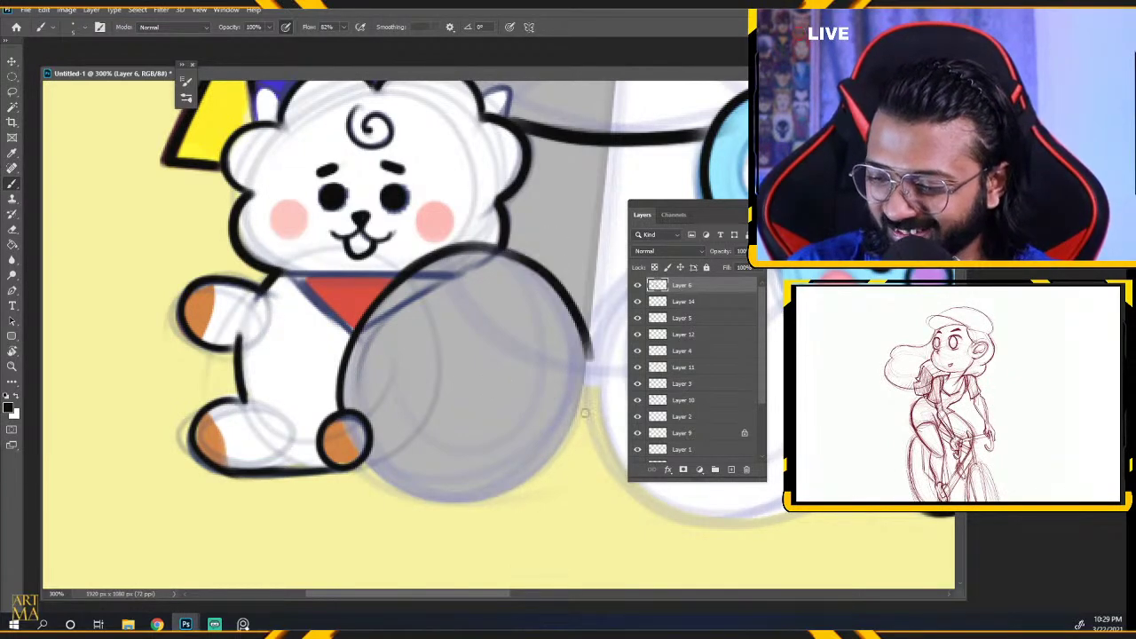
key("ctrl+z")
left_click_drag(462, 250, 587, 402)
mouse_move(575, 316)
left_mouse_down()
mouse_move(585, 405)
mouse_move(566, 444)
left_mouse_up()
mouse_move(363, 463)
left_mouse_down()
mouse_move(490, 497)
mouse_move(534, 475)
mouse_move(581, 413)
mouse_move(407, 485)
left_mouse_up()
key("ctrl+z")
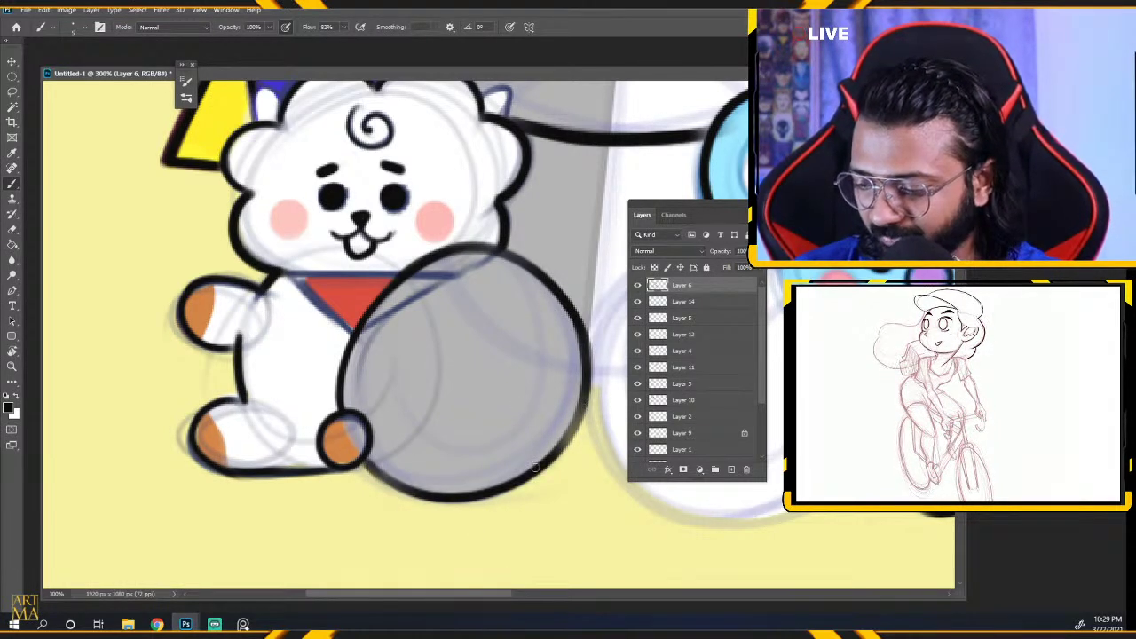
Erase the sheep's right hoof outline where it overlaps the grey foot, and return to the Brush tool.
left_click_drag(591, 490, 346, 465)
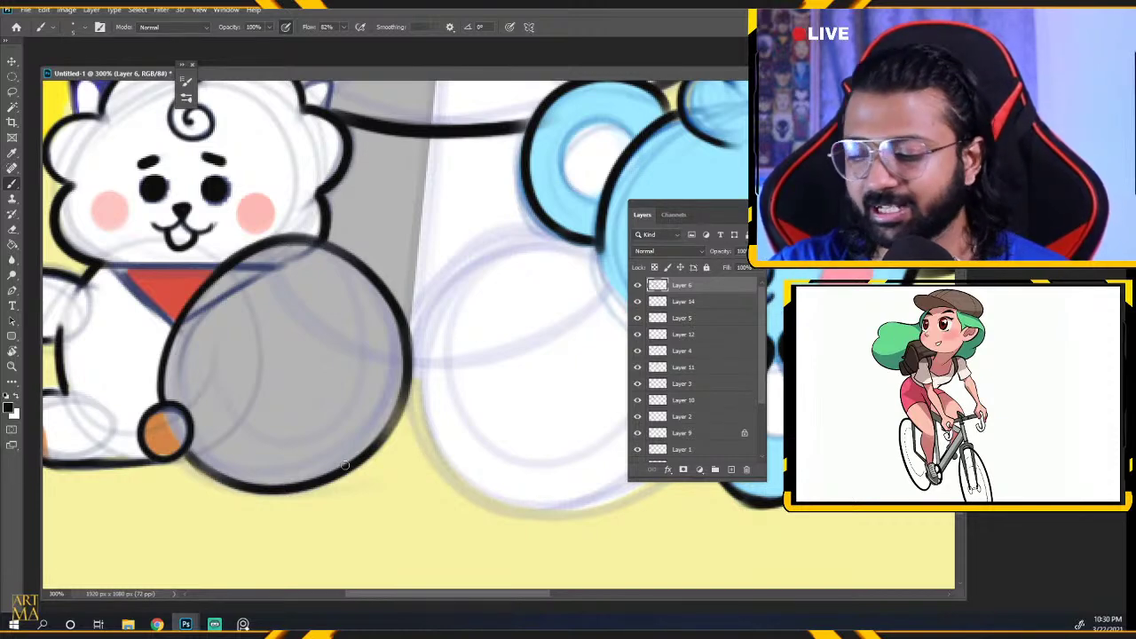
key("e")
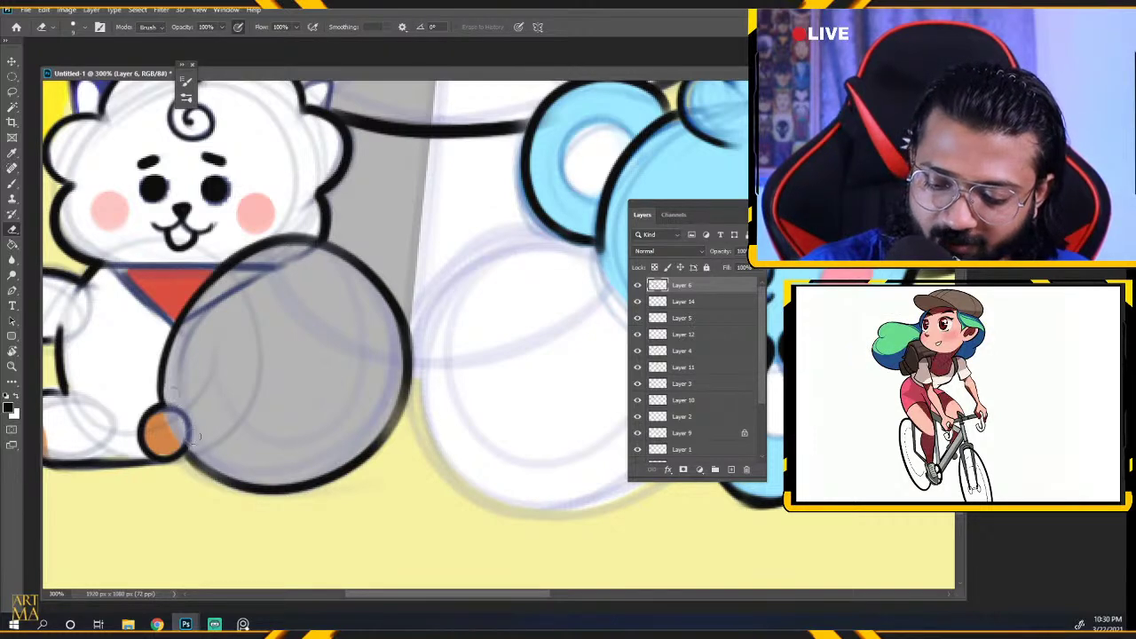
left_click(12, 183)
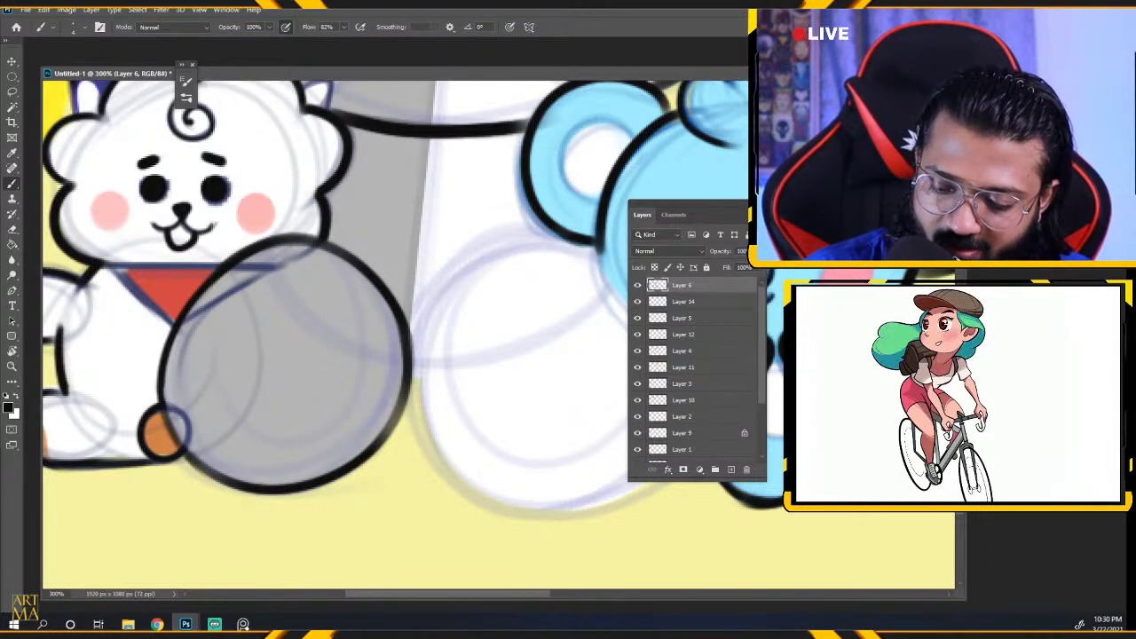
Ink the white foot's outline in black from the koala's ear over the top and down the left side.
scroll(411, 363, "right", 3)
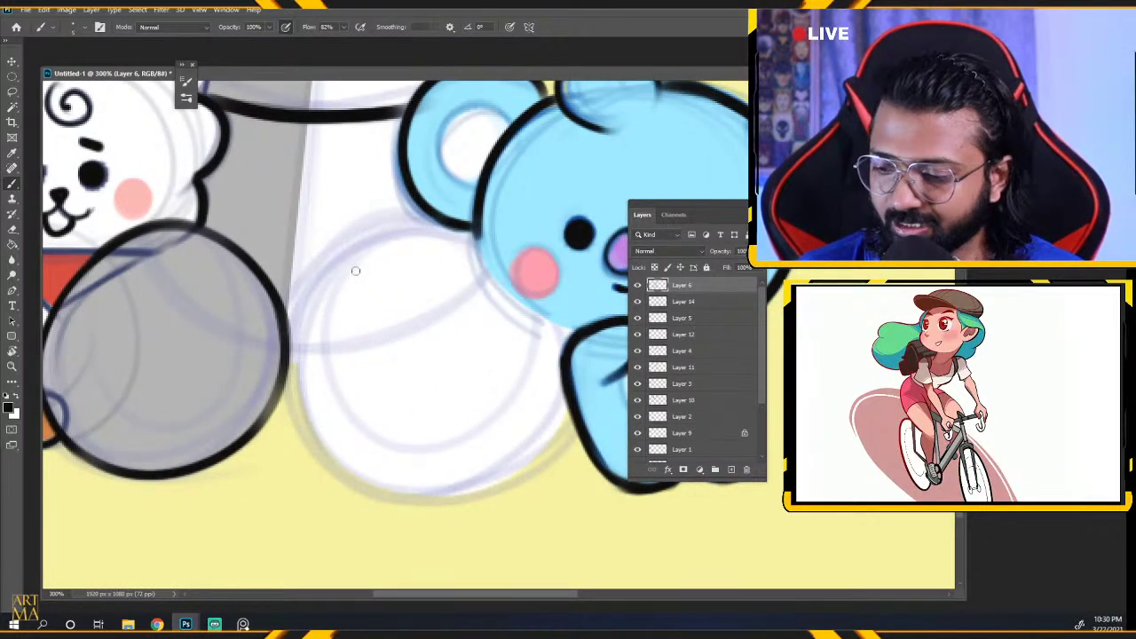
mouse_move(467, 234)
left_mouse_down()
mouse_move(359, 248)
mouse_move(304, 371)
left_mouse_up()
key("ctrl+z")
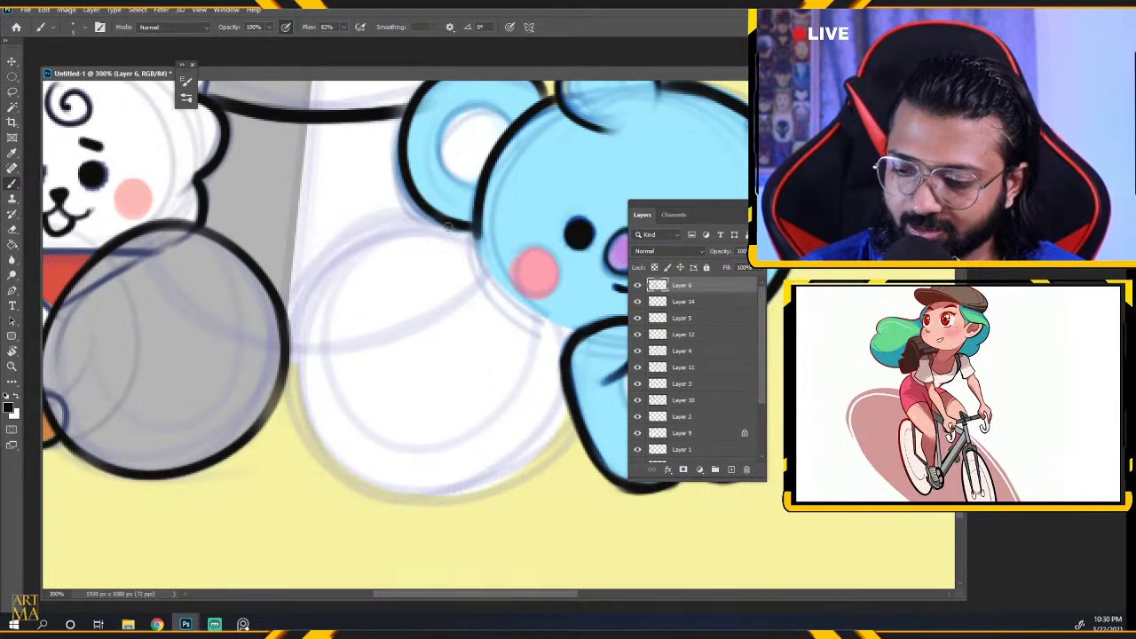
mouse_move(449, 227)
left_mouse_down()
mouse_move(294, 361)
mouse_move(336, 448)
mouse_move(392, 222)
mouse_move(311, 423)
left_mouse_up()
key("ctrl+z")
key("ctrl+z")
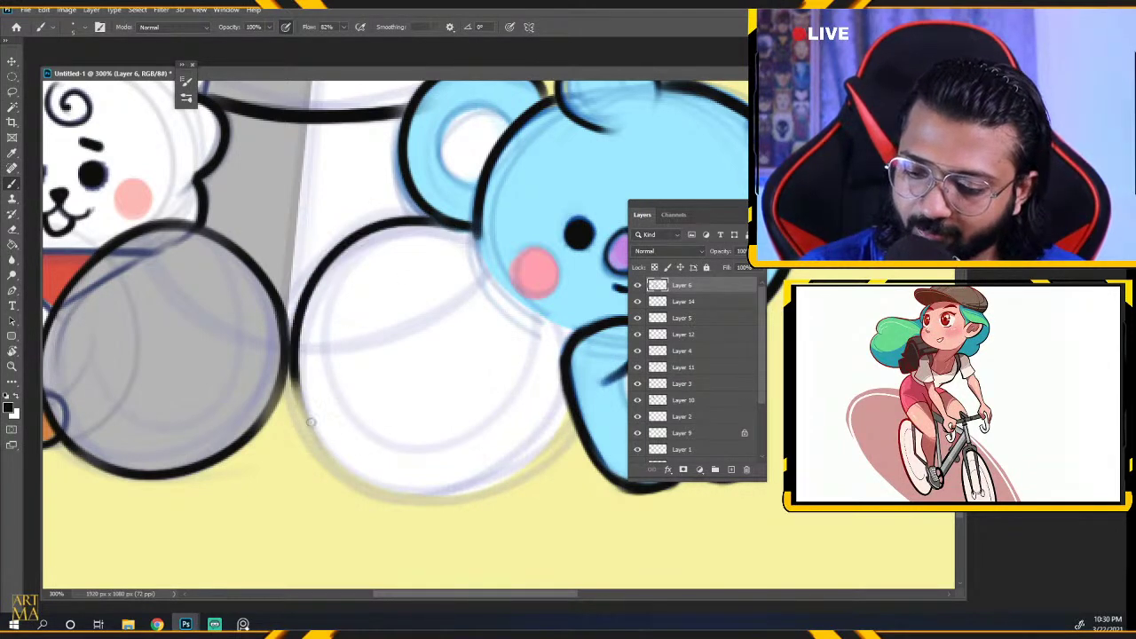
left_click_drag(438, 228, 376, 227)
mouse_move(293, 364)
left_mouse_down()
mouse_move(312, 435)
mouse_move(337, 463)
left_mouse_up()
left_click_drag(302, 386, 352, 474)
left_click_drag(294, 361, 355, 472)
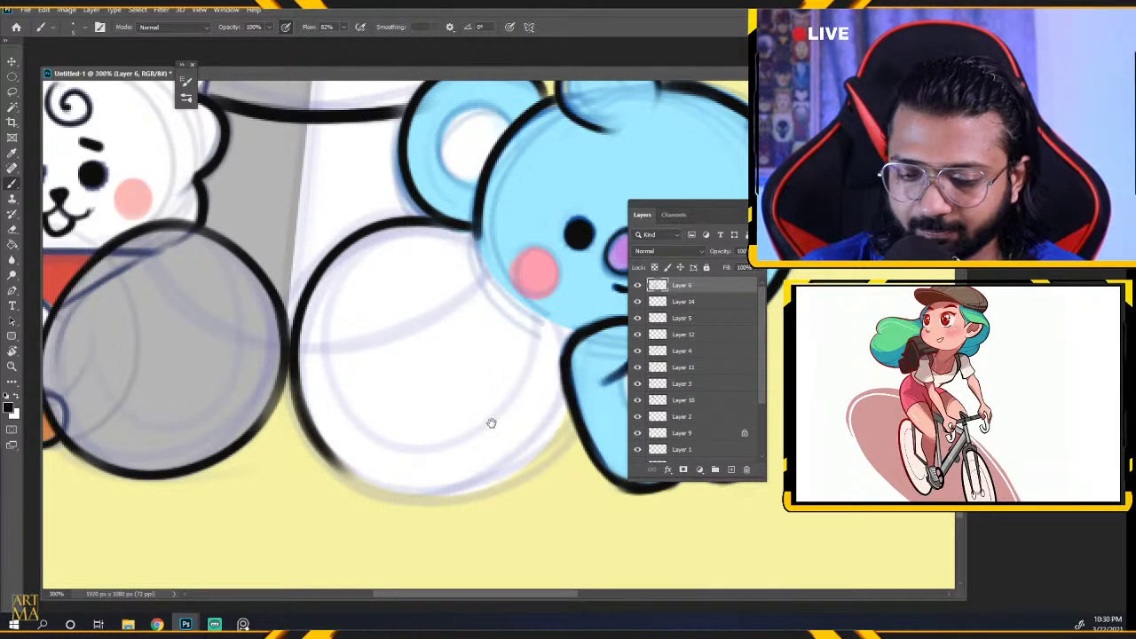
Ink the bottom edge of the white foot in black, curving up to the koala's leg and replacing the first attempt.
left_click_drag(491, 423, 419, 365)
mouse_move(267, 408)
left_mouse_down()
mouse_move(290, 431)
mouse_move(282, 418)
mouse_move(297, 424)
mouse_move(265, 402)
mouse_move(318, 437)
mouse_move(408, 430)
mouse_move(389, 422)
mouse_move(325, 443)
mouse_move(280, 419)
mouse_move(382, 451)
left_mouse_up()
key("ctrl+z")
key("ctrl+z")
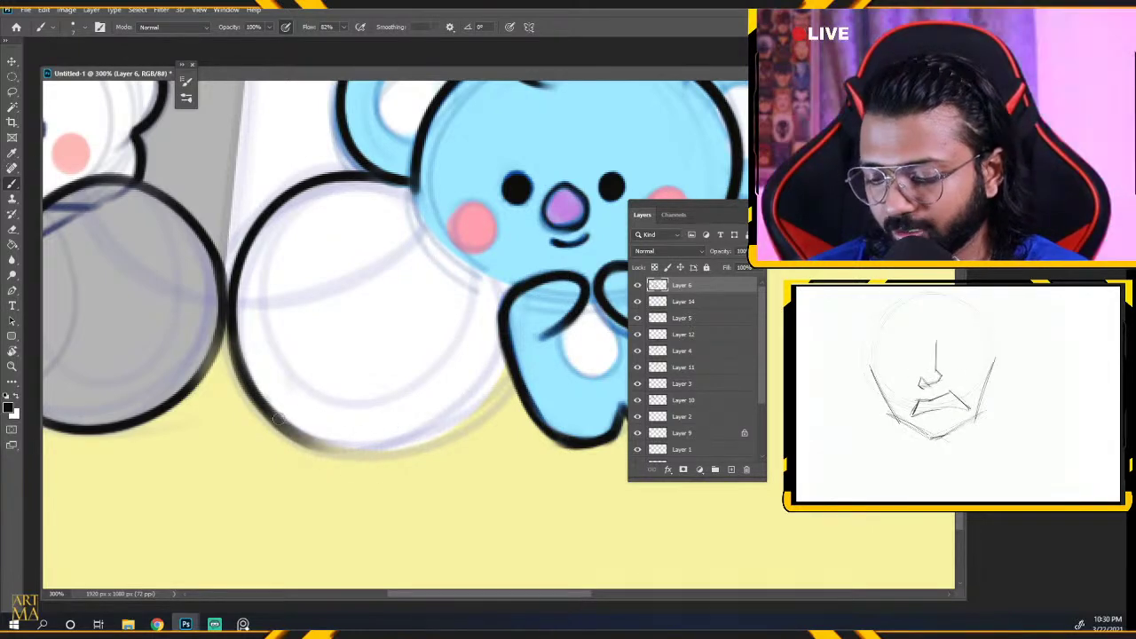
left_click_drag(277, 420, 383, 453)
mouse_move(309, 441)
left_mouse_down()
mouse_move(441, 435)
mouse_move(430, 439)
left_mouse_up()
left_click_drag(342, 450, 488, 382)
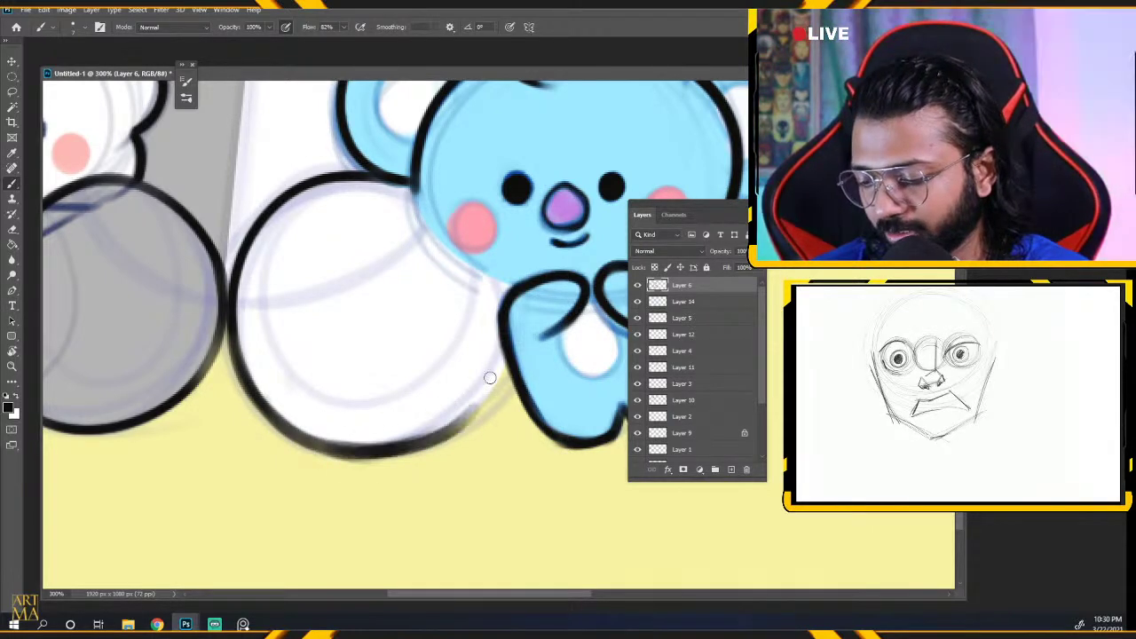
mouse_move(419, 444)
left_mouse_down()
mouse_move(505, 360)
mouse_move(440, 435)
mouse_move(414, 442)
mouse_move(508, 355)
mouse_move(501, 377)
mouse_move(421, 438)
mouse_move(496, 380)
left_mouse_up()
scroll(353, 449, "down", 4)
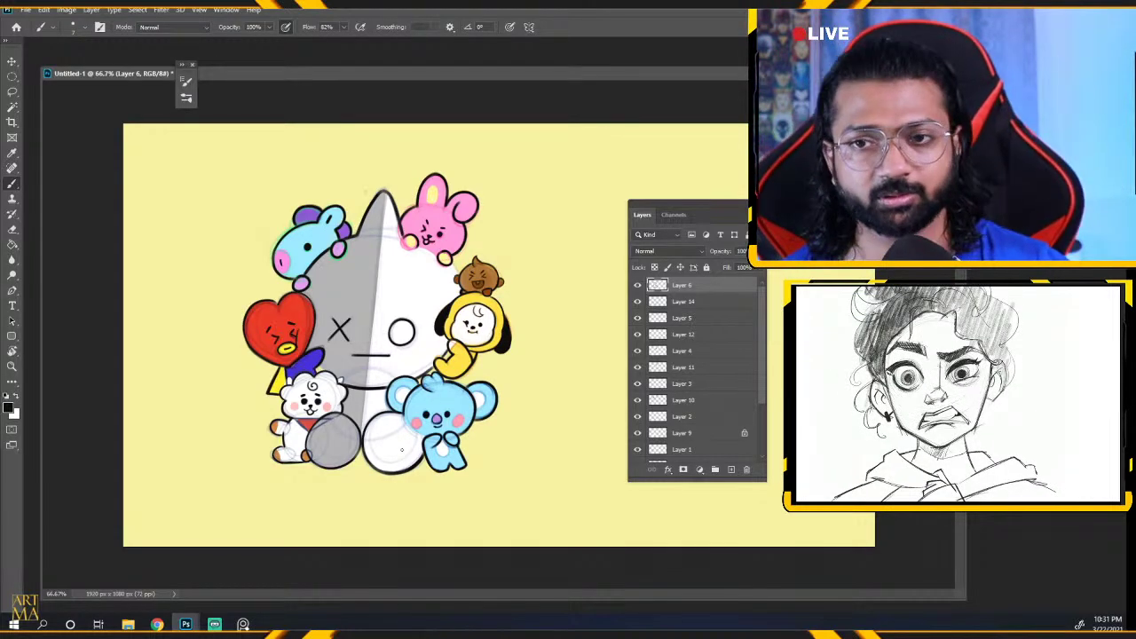
Compare the whole illustration with Layer 14's koala colors and Layer 6's black outlines hidden and shown.
scroll(401, 450, "down", 3)
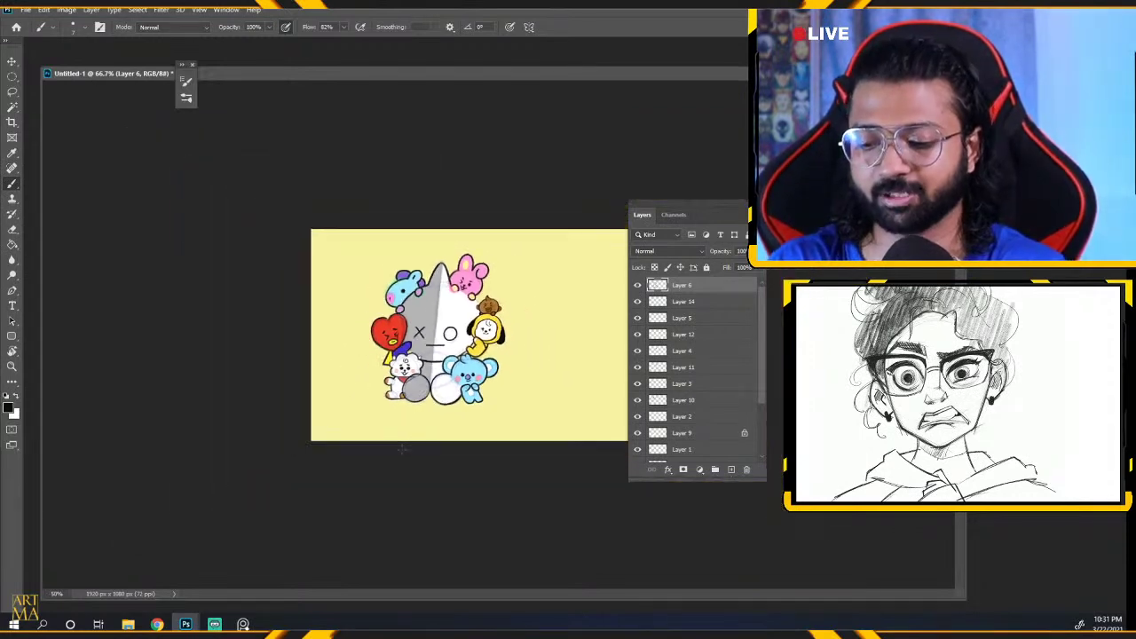
scroll(401, 453, "up", 5)
scroll(404, 452, "up", 1)
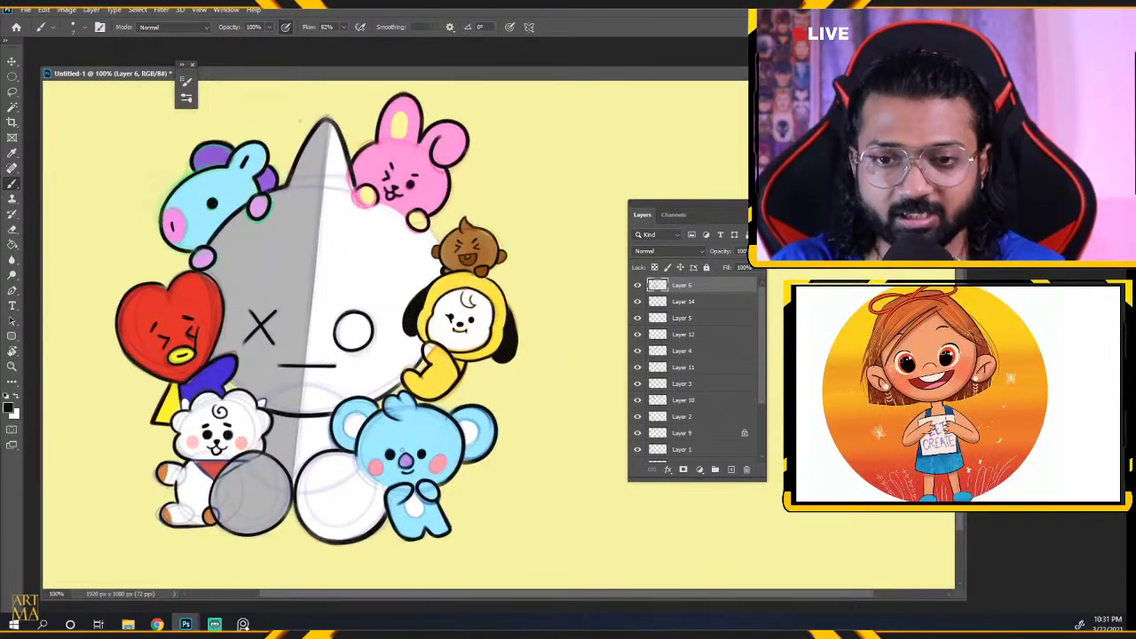
left_click(637, 302)
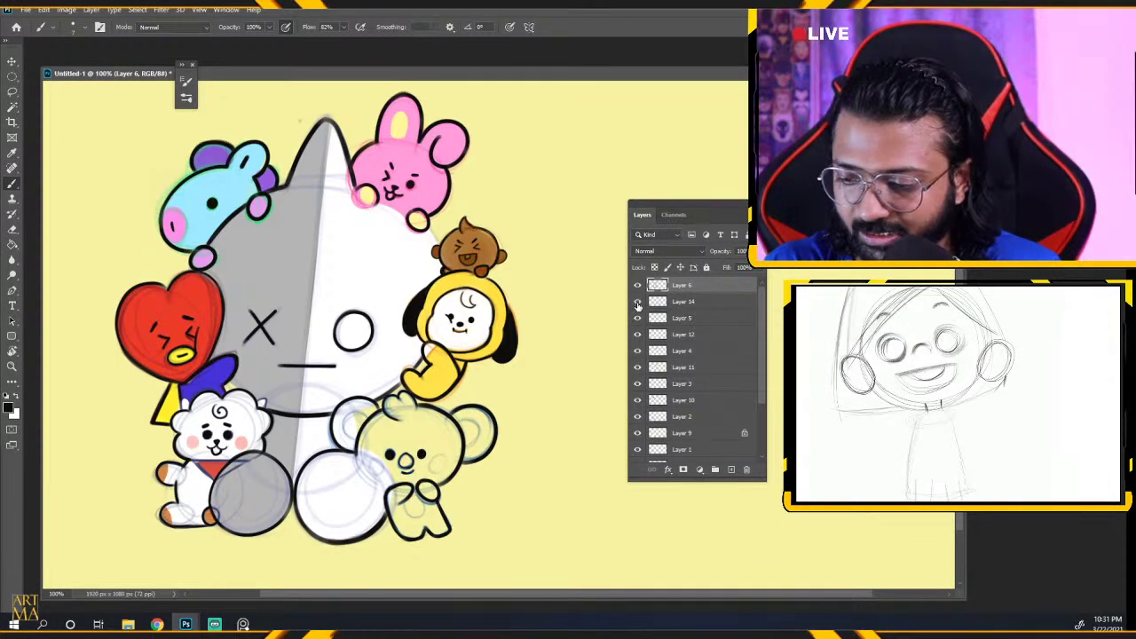
left_click(637, 302)
left_click(636, 285)
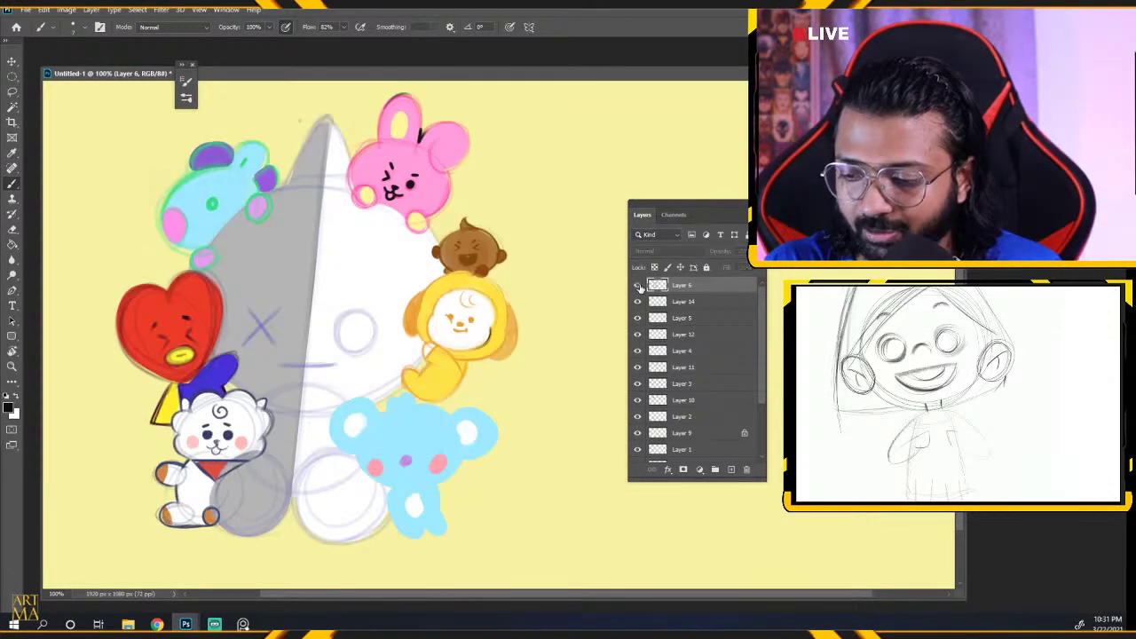
left_click(636, 285)
left_click(636, 285)
left_click(637, 285)
left_click(637, 285)
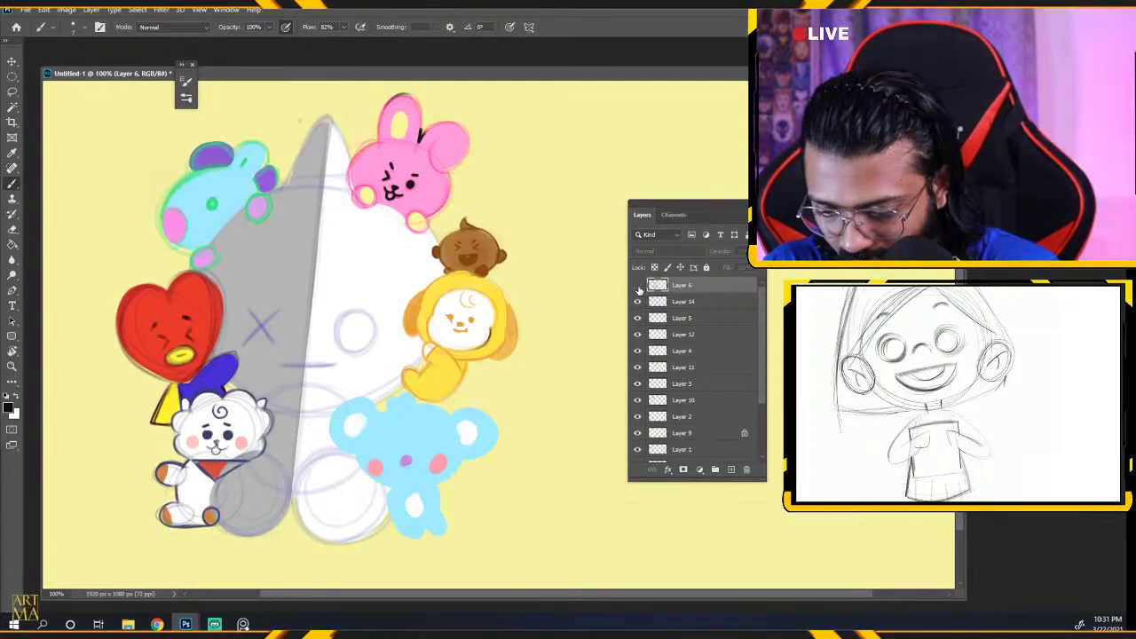
left_click(637, 285)
left_click(637, 285)
left_click(636, 285)
left_click(637, 285)
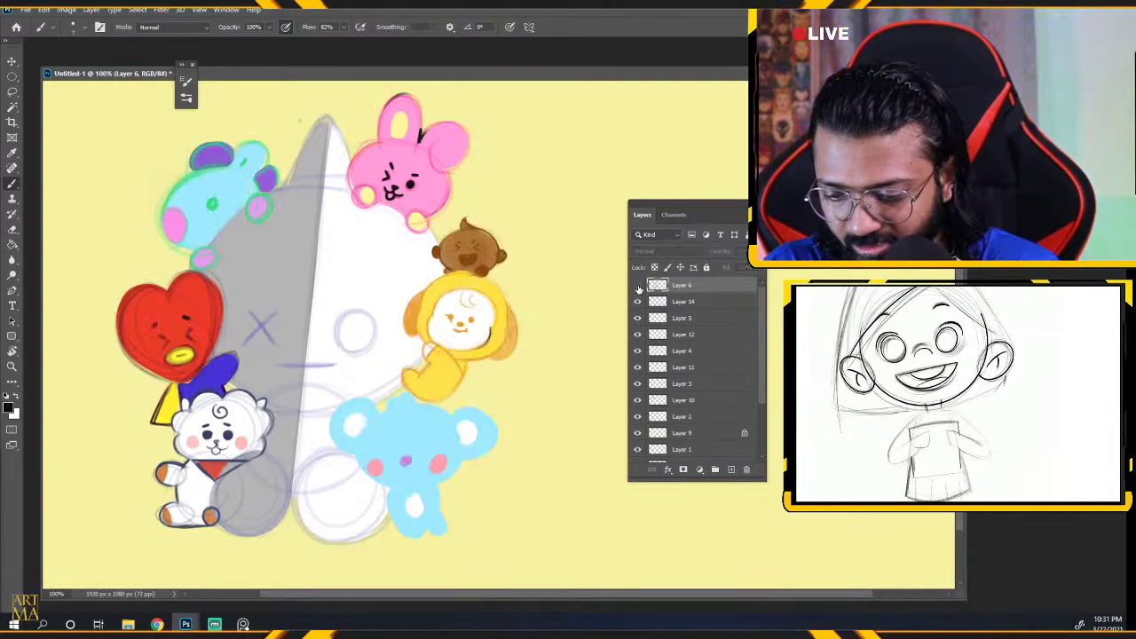
left_click(637, 285)
left_click(636, 285)
left_click(636, 285)
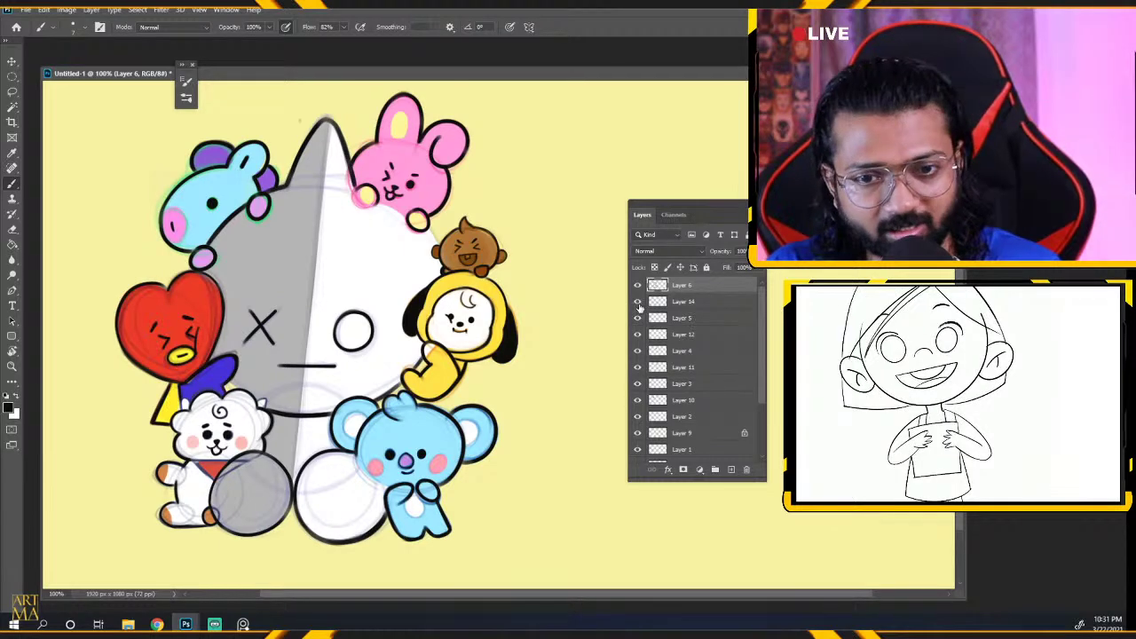
Check the layers one by one and hide the rough sketches on Layer 5 and Layer 3.
left_click(637, 318)
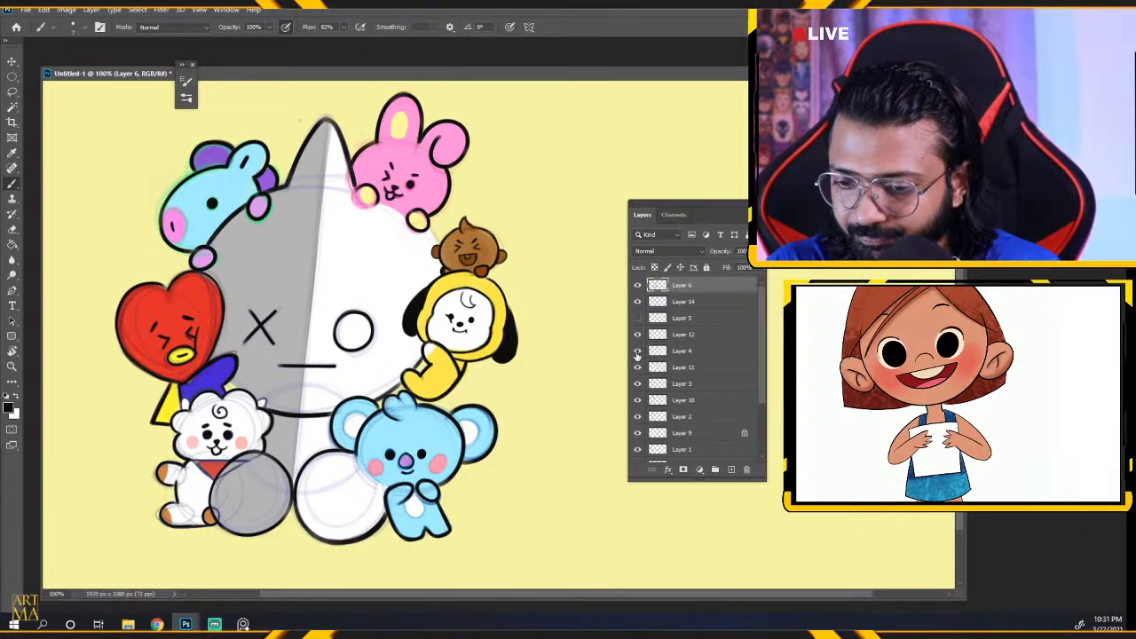
left_click(638, 352)
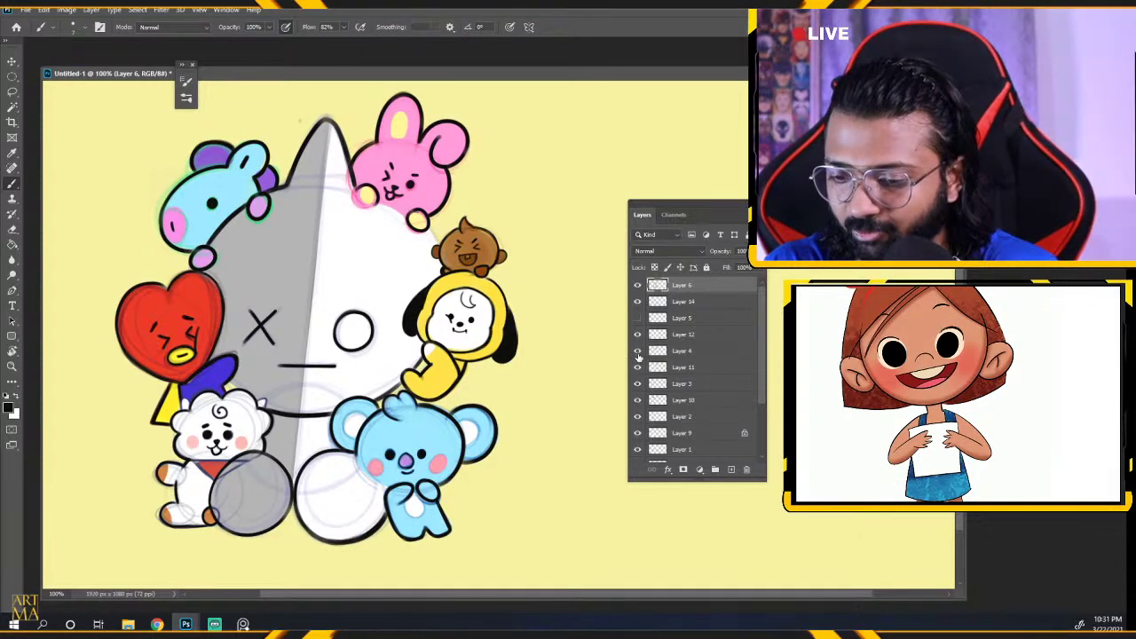
left_click(638, 369)
left_click(638, 368)
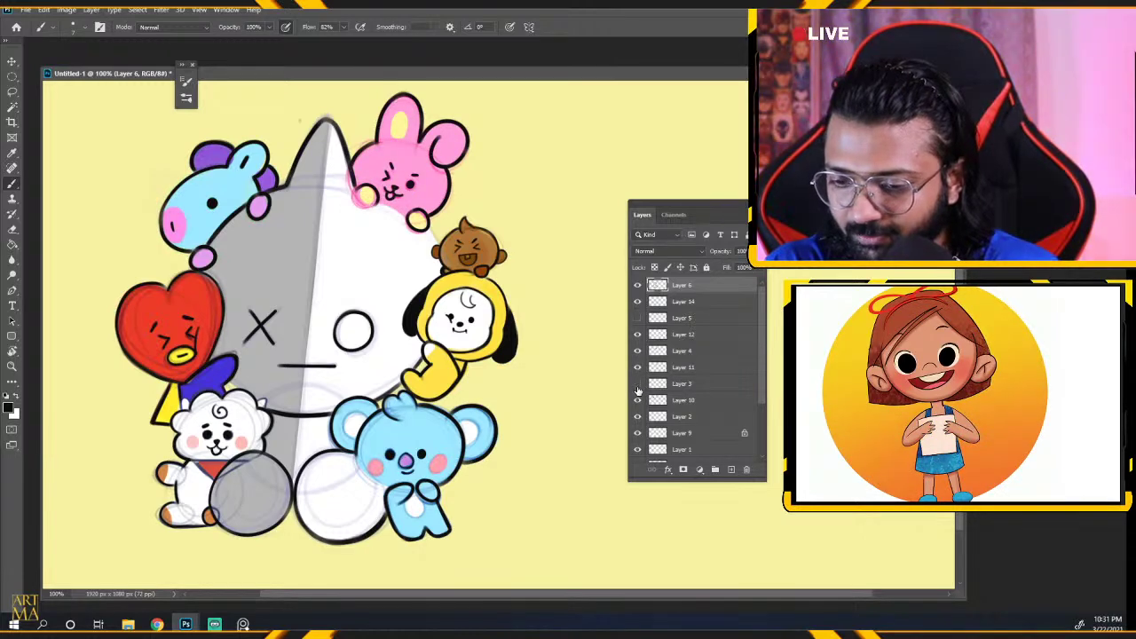
left_click(637, 401)
left_click(636, 401)
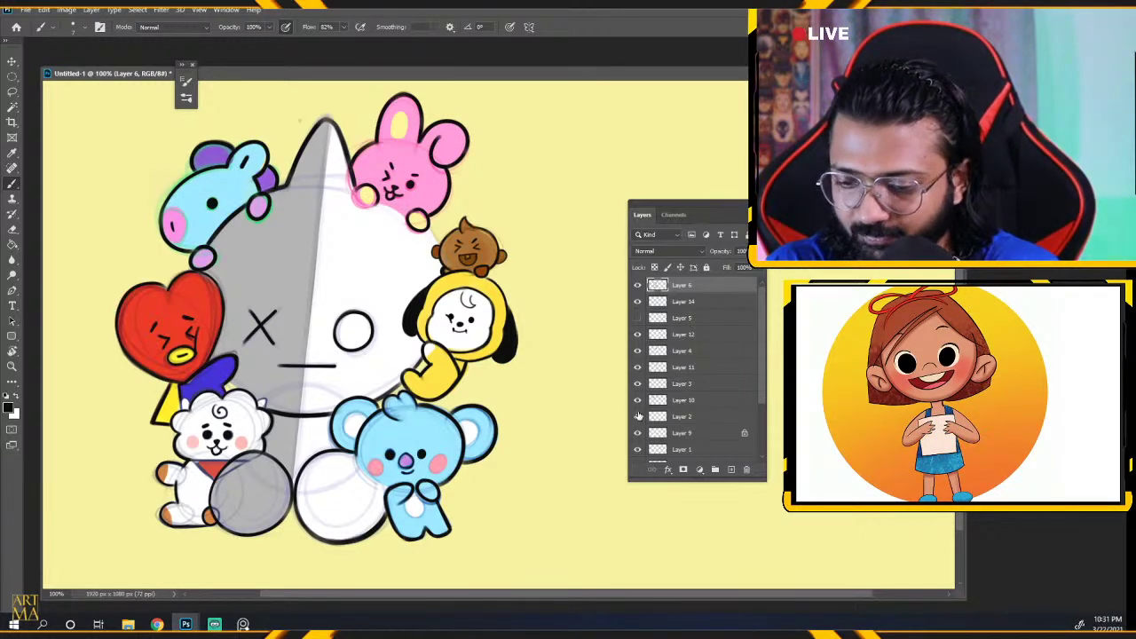
left_click(636, 417)
left_click(637, 416)
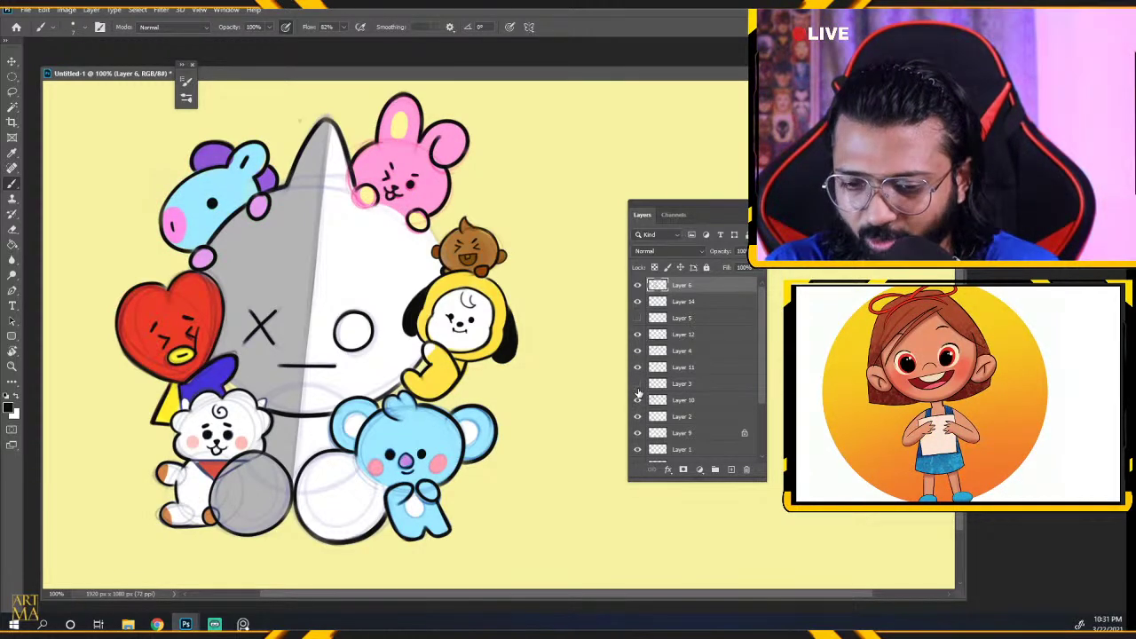
left_click(636, 432)
left_click(637, 432)
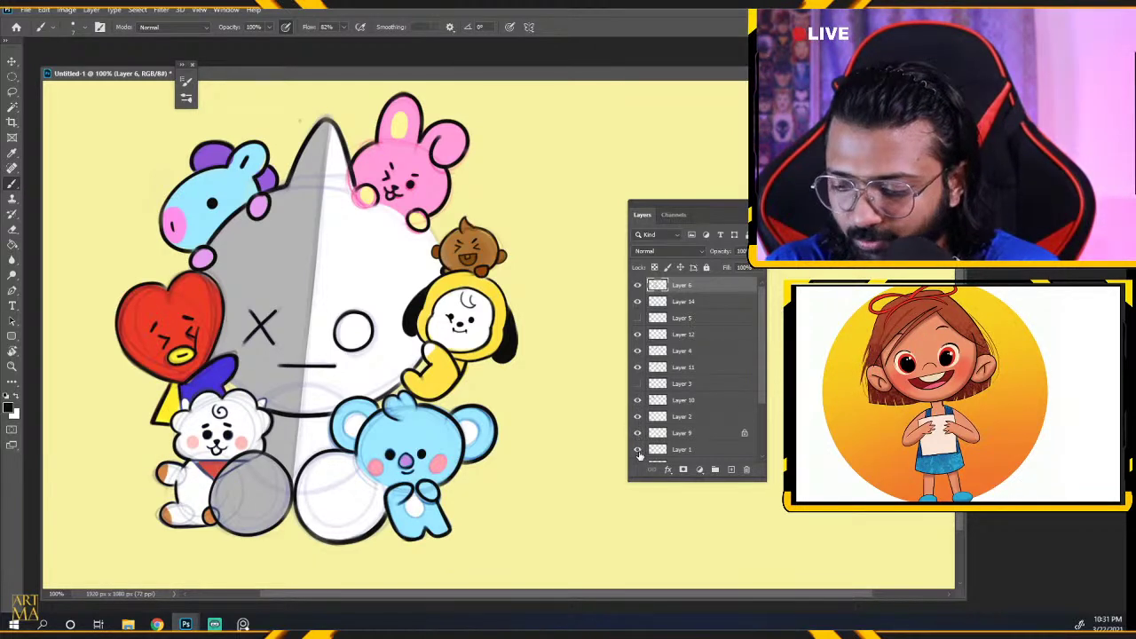
Hide the sheep's rough sketch on Layer 2 and the red heart's rough sketch on Layer 1.
left_click(638, 451)
left_click(638, 450)
left_click(639, 417)
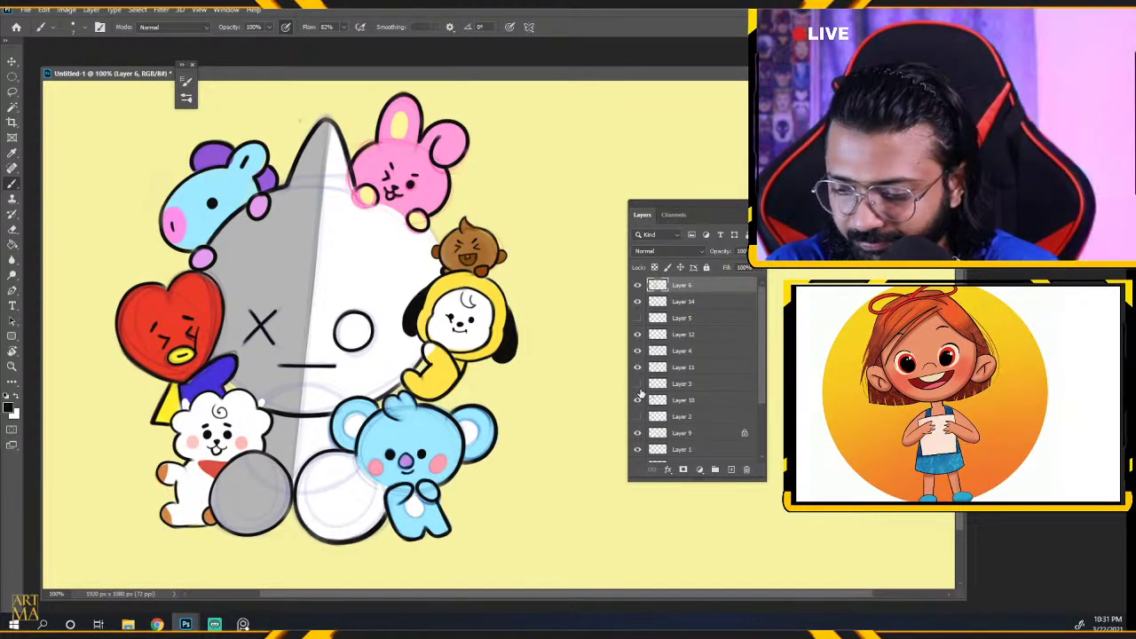
left_click(636, 400)
left_click(636, 401)
left_click(636, 449)
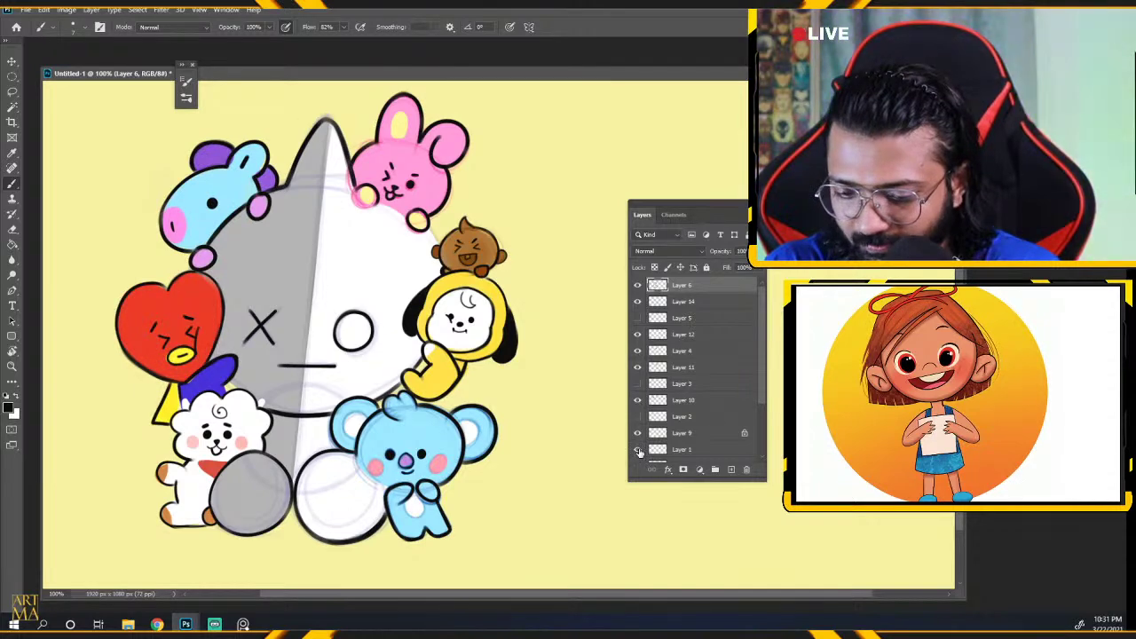
left_click(636, 449)
Hide the Sketch layer with the large character's construction lines, keeping Layer 8 and Layer 7 visible.
scroll(640, 435, "down", 3)
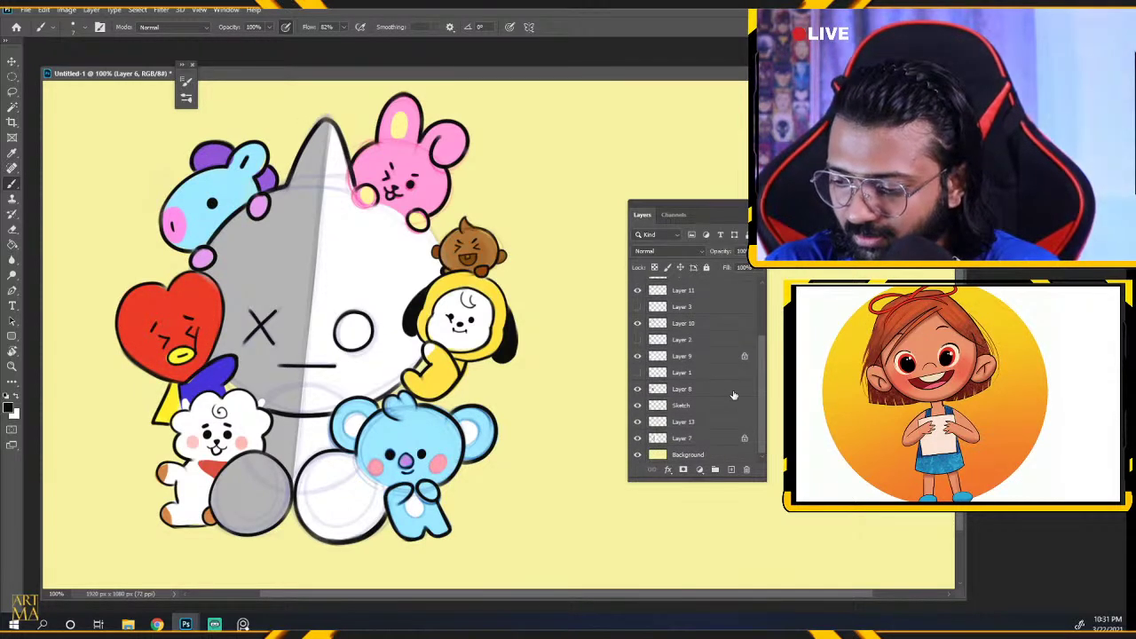
left_click(636, 389)
left_click(637, 389)
left_click(637, 404)
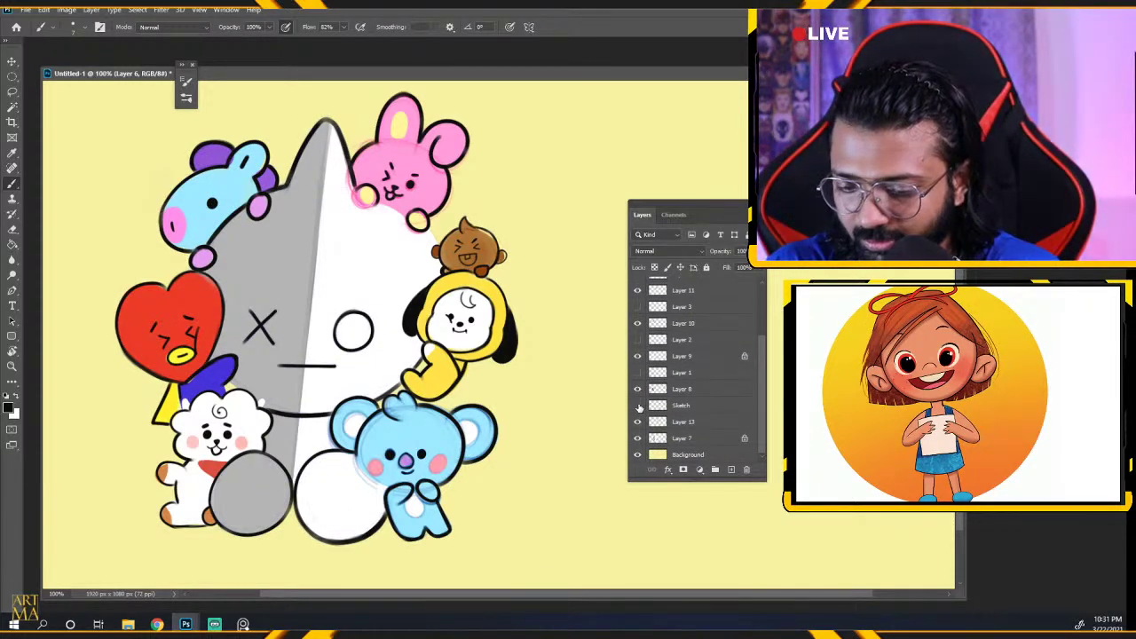
left_click(636, 405)
left_click(638, 409)
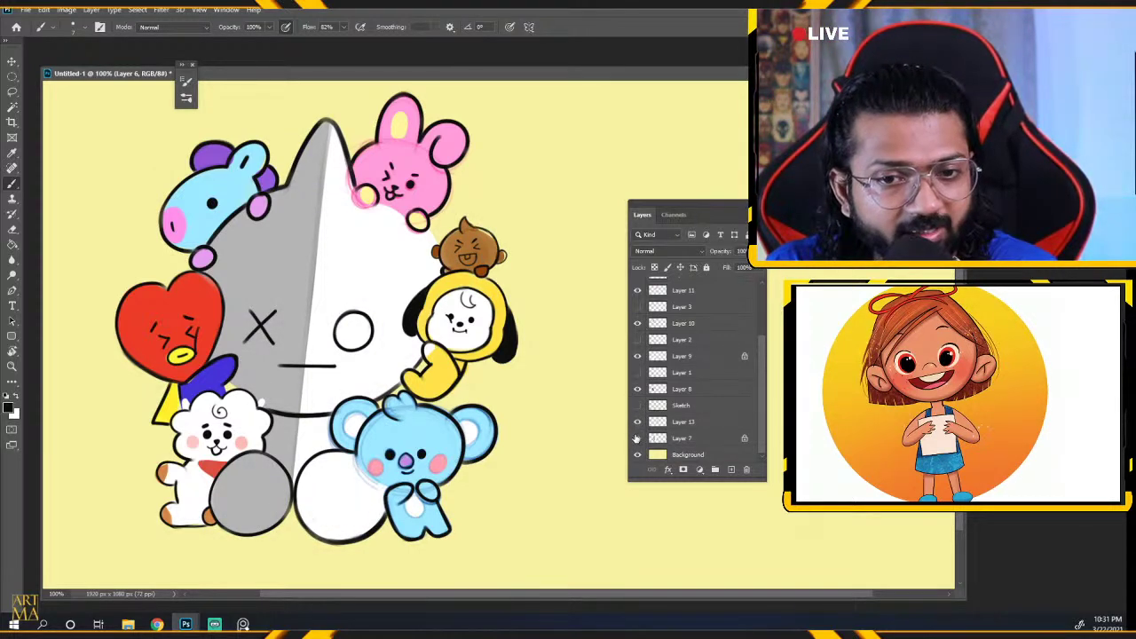
left_click(636, 438)
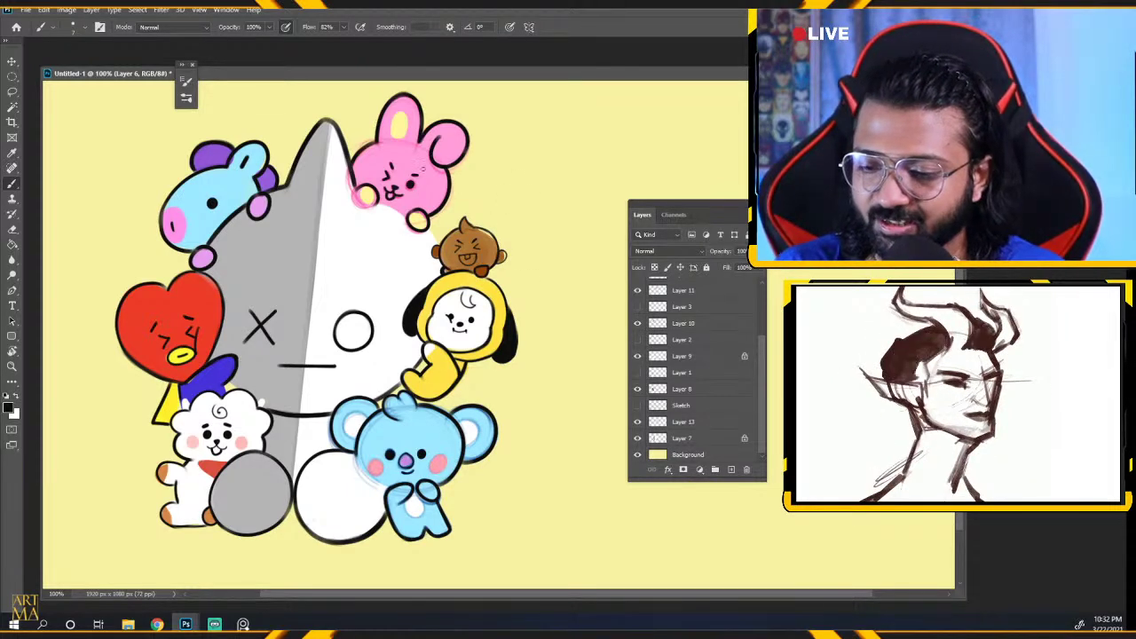
Examine what Layers 13, 8, 7, 9, 10 and 11 contain by hiding and reshowing each one.
left_click(638, 422)
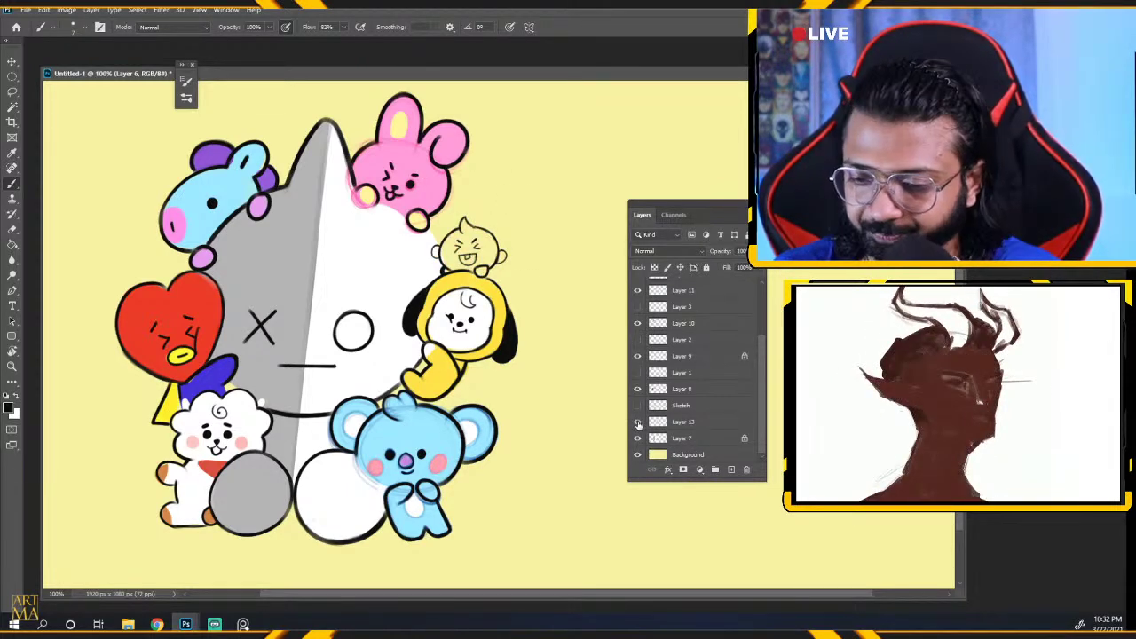
left_click(637, 422)
left_click(637, 389)
left_click(637, 389)
left_click(637, 438)
left_click(637, 438)
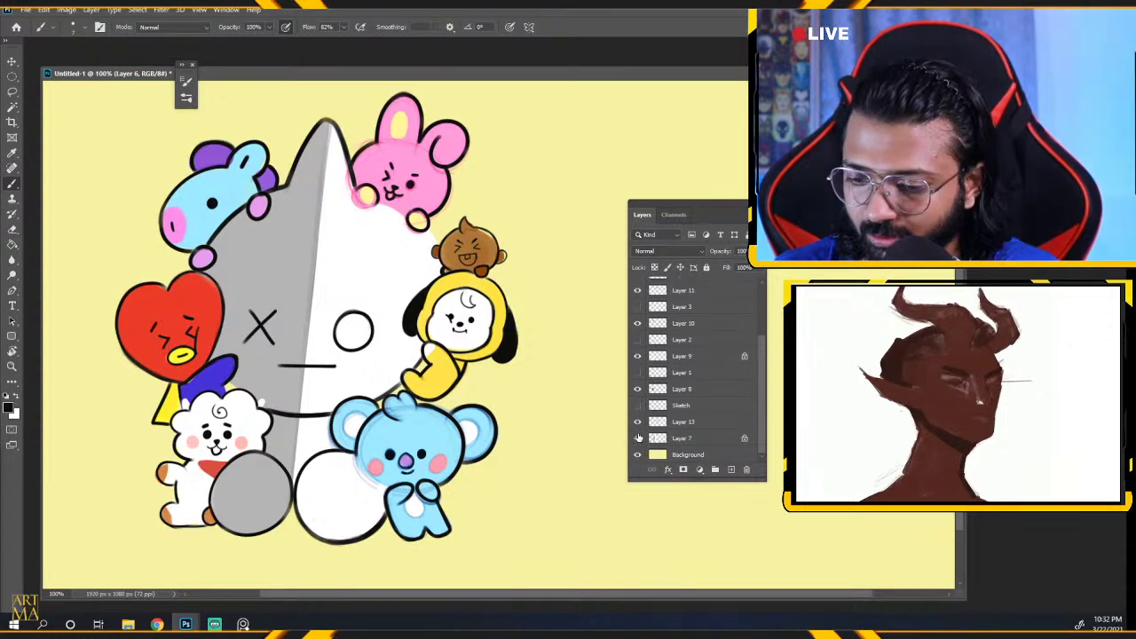
left_click(637, 356)
left_click(637, 356)
left_click(637, 323)
left_click(638, 323)
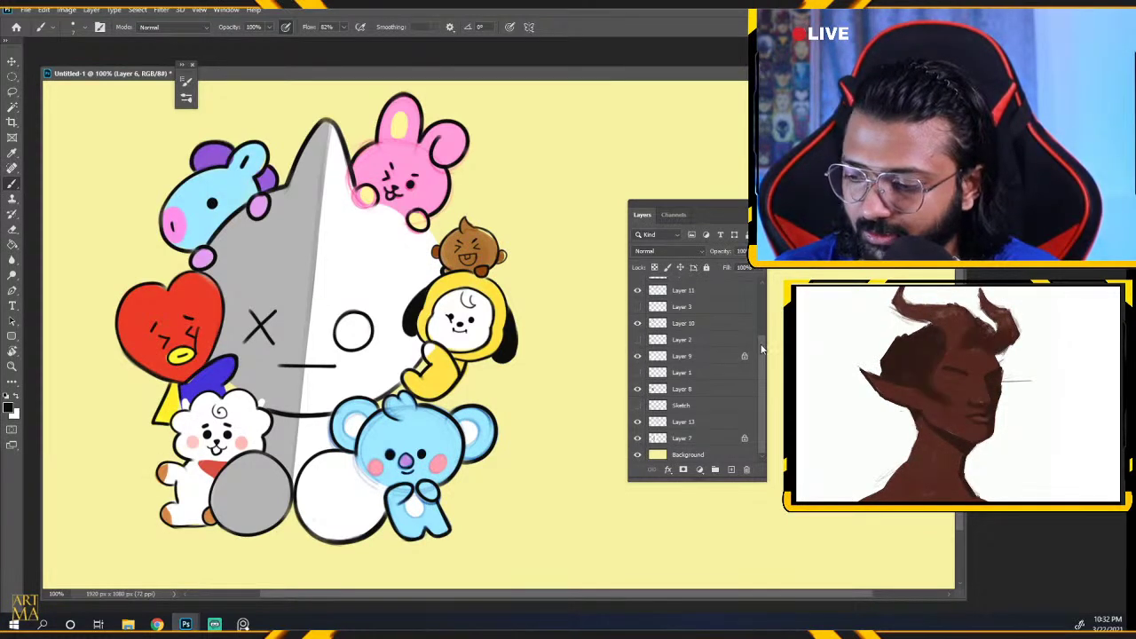
scroll(760, 345, "up", 3)
left_click(637, 337)
left_click(638, 337)
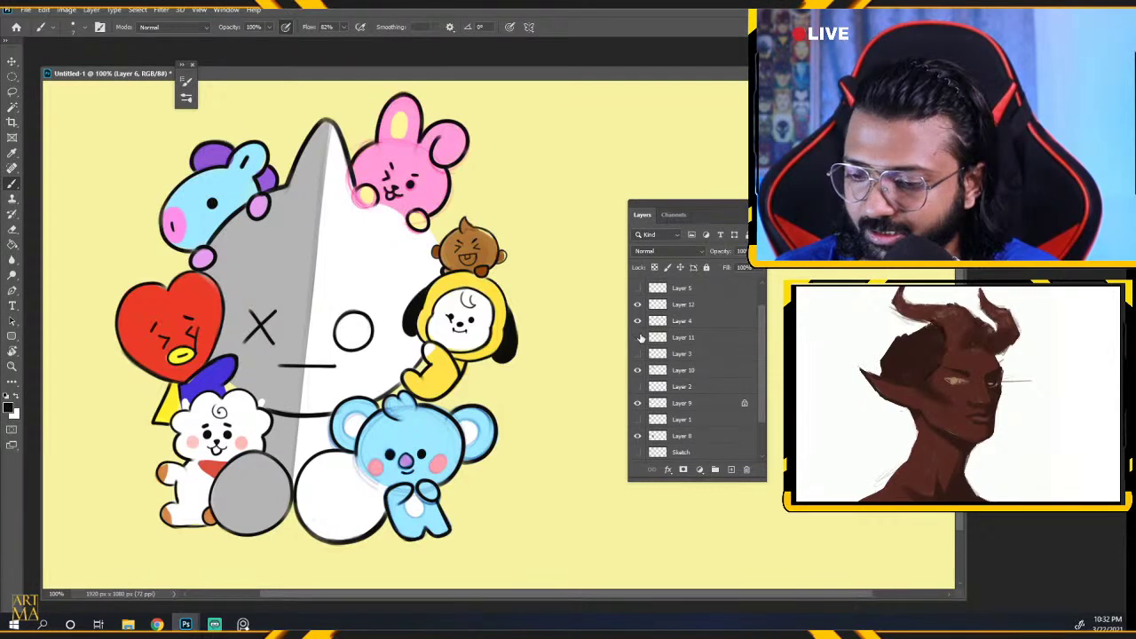
left_click(637, 338)
left_click(637, 337)
Identify Layer 4 with the pink rabbit's face and lower its opacity to 42%.
left_click(638, 321)
left_click(637, 321)
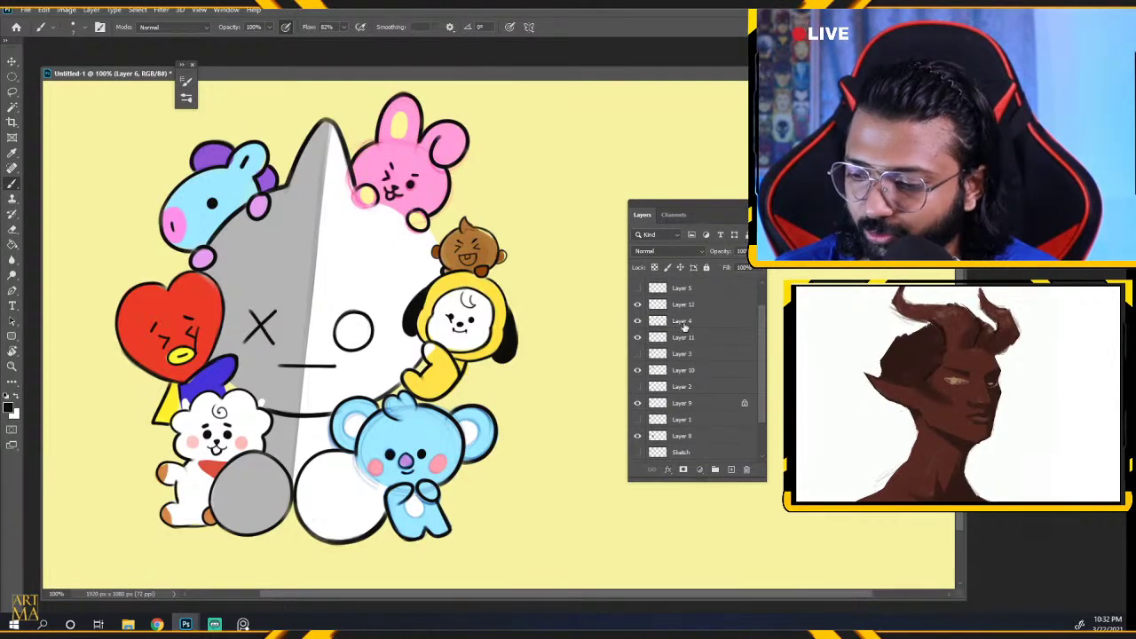
left_click(684, 324)
left_click_drag(724, 252, 704, 252)
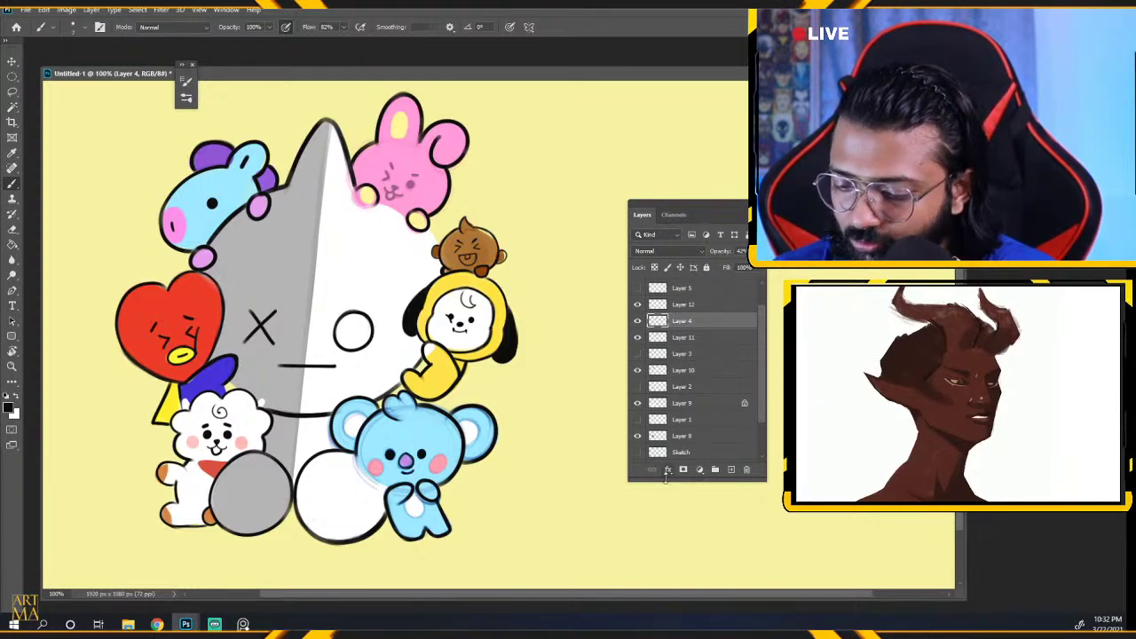
Examine the contents of Layers 12, 14 and 6 by hiding and reshowing each one.
left_click(637, 305)
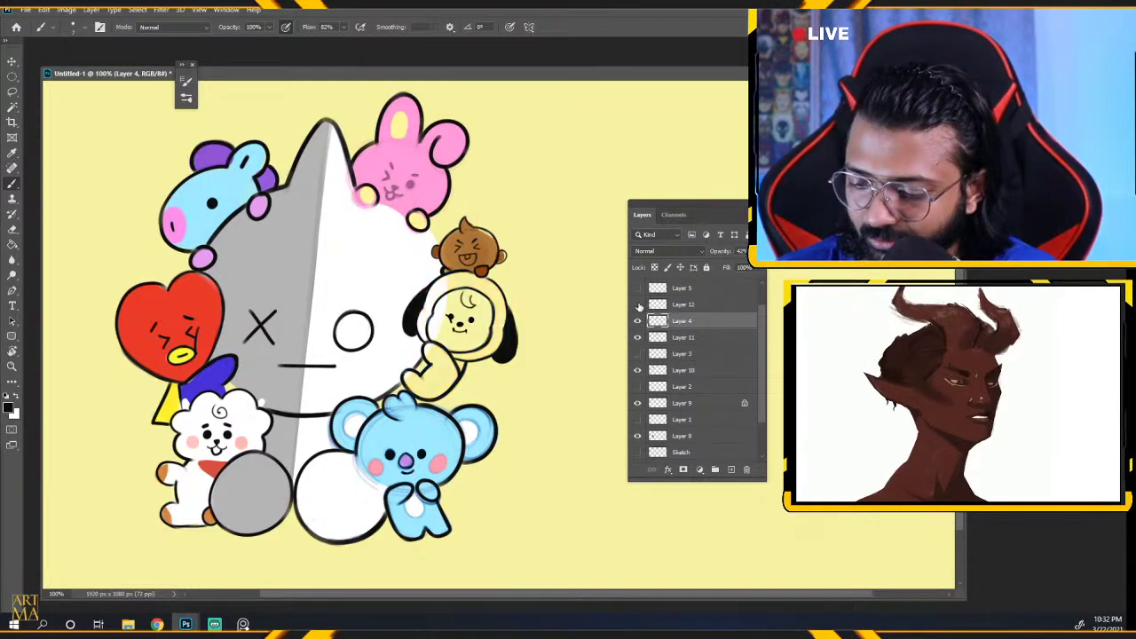
left_click(637, 304)
scroll(708, 284, "up", 2)
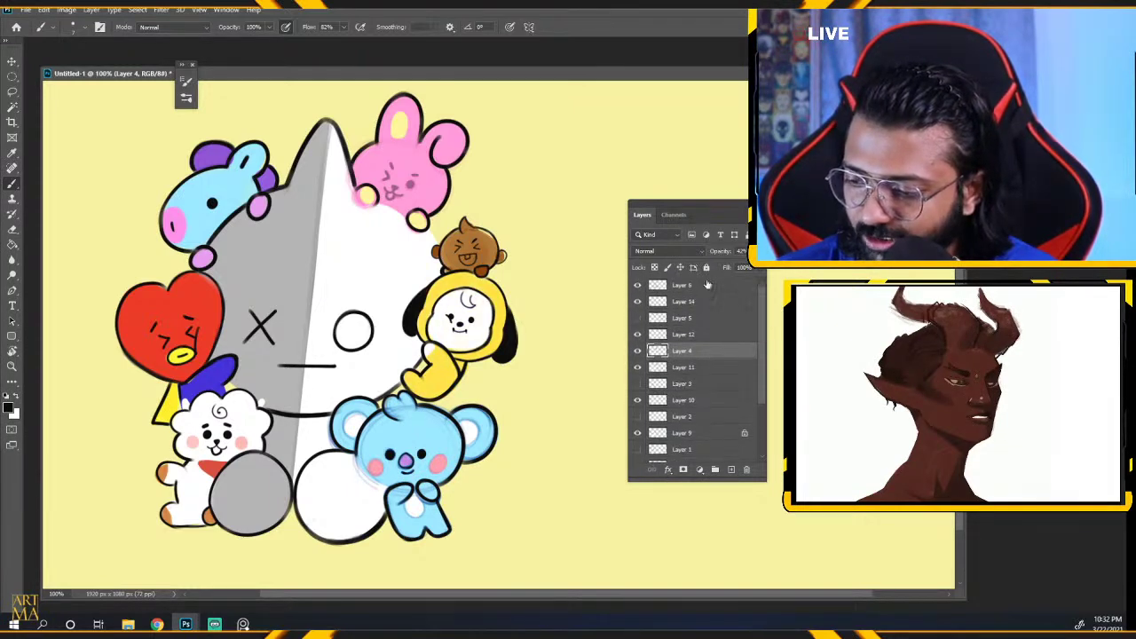
left_click(638, 303)
left_click(638, 304)
left_click(637, 304)
left_click(638, 304)
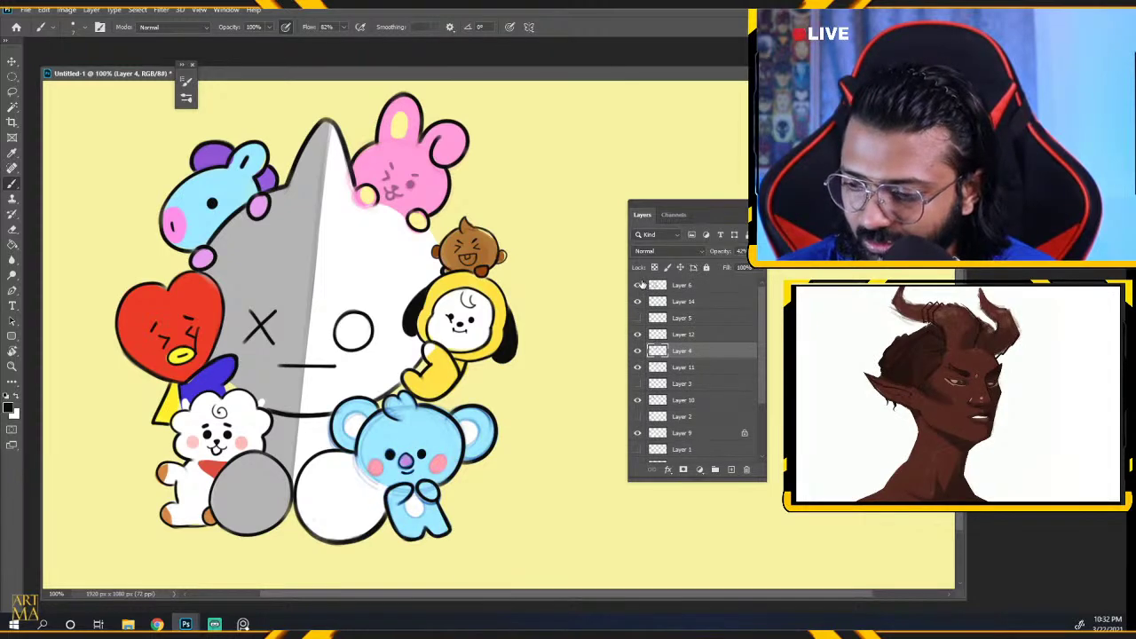
left_click(637, 284)
left_click(637, 284)
On Layer 6, erase the stray lines beside the koala's cheek on the white foot with a smaller eraser.
left_click(684, 285)
key("ctrl+plus")
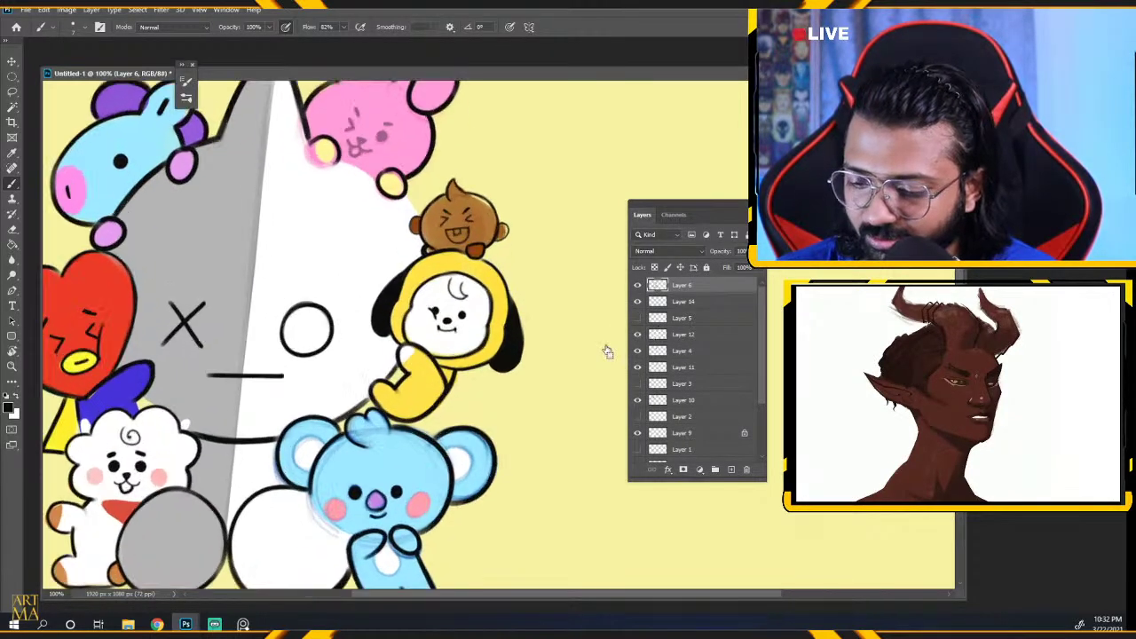
left_click_drag(401, 414, 496, 239)
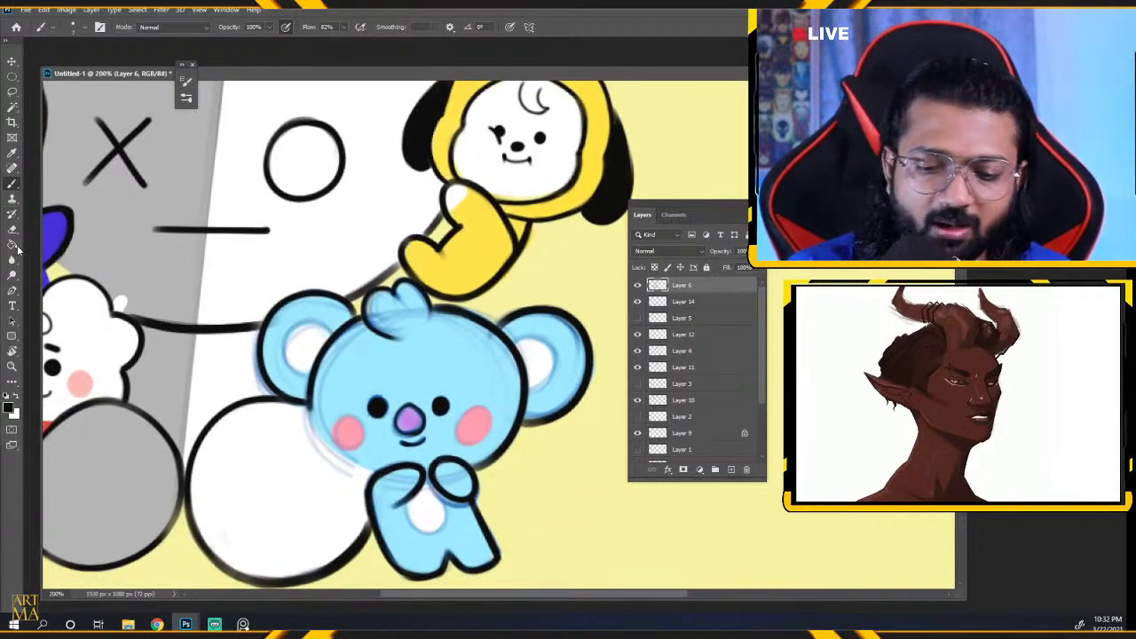
key("e")
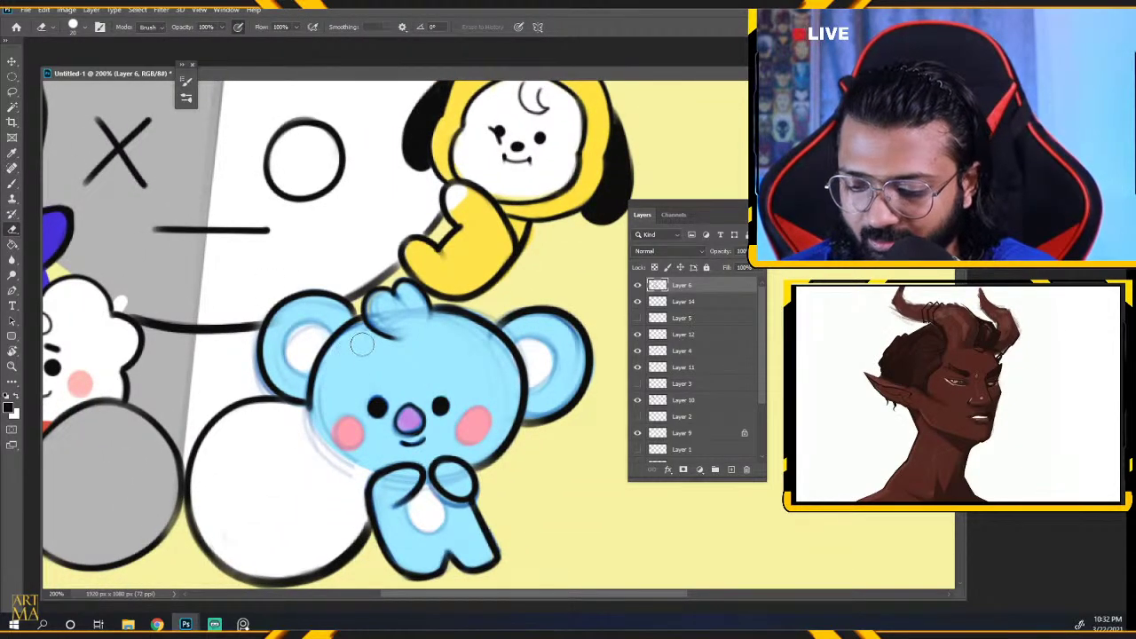
key("[")
key("[")
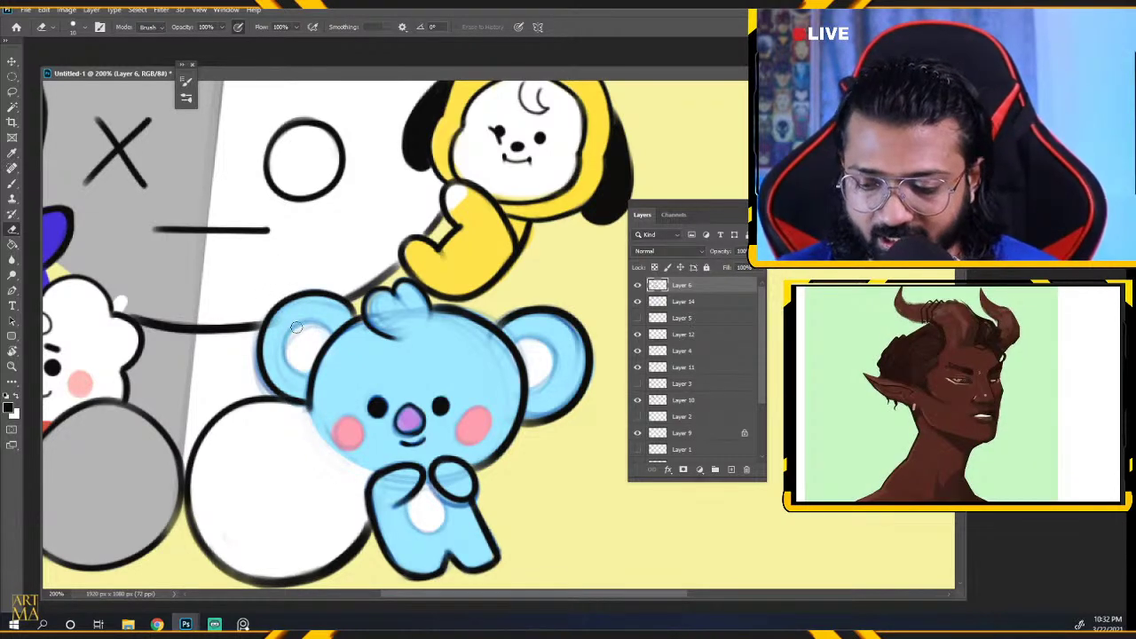
Erase the faint sketch lines inside the koala's ears, hair tuft, head and body on Layer 6, varying the eraser size.
left_click_drag(281, 373, 315, 322)
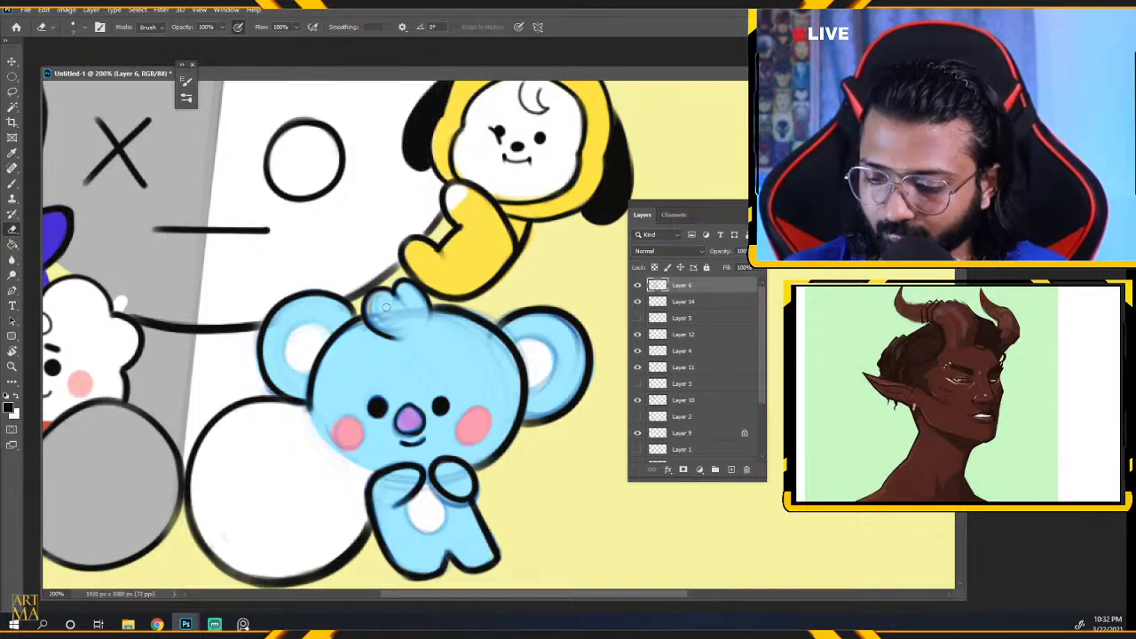
left_click_drag(383, 304, 389, 328)
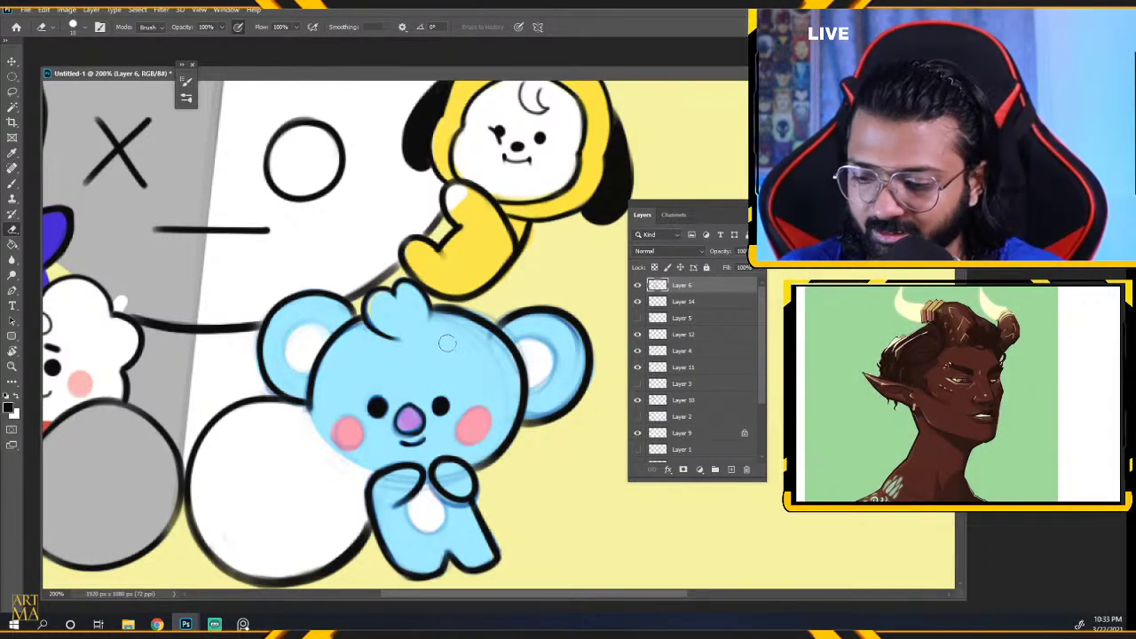
key("bracketright")
key("bracketright")
key("bracketright")
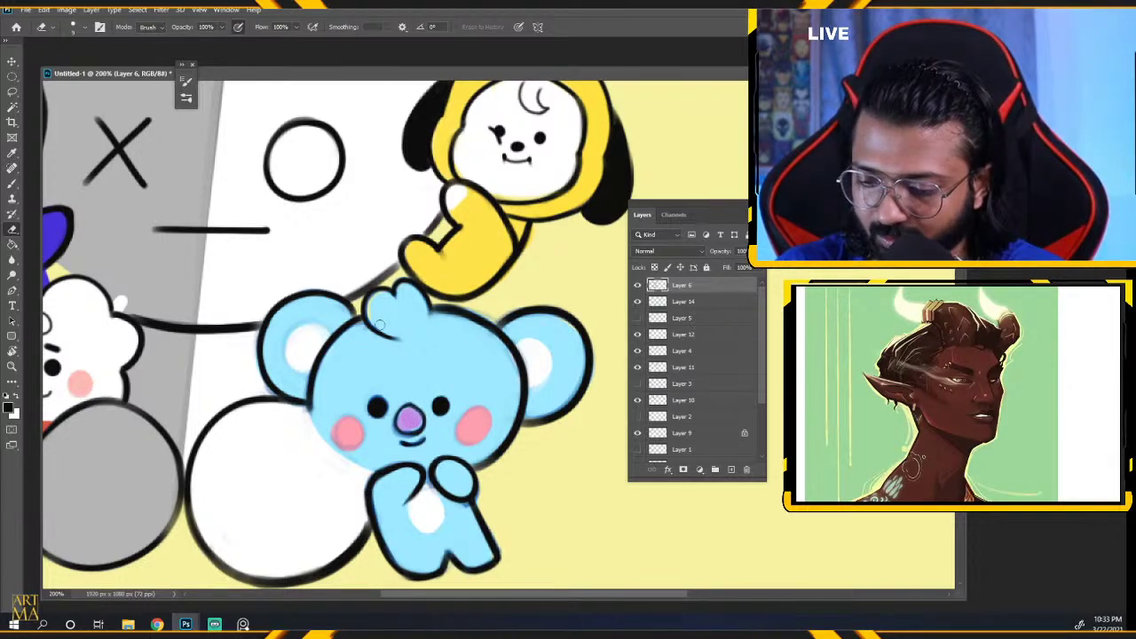
key("ctrl+minus")
key("ctrl+minus")
key("ctrl+0")
key("ctrl+plus")
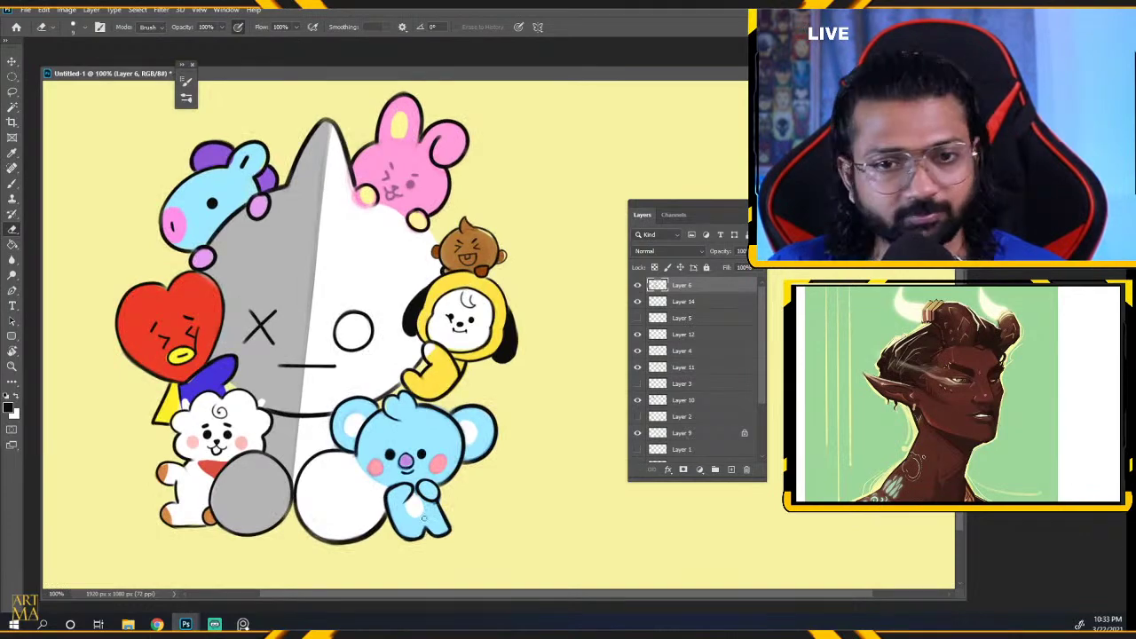
key("ctrl+plus")
left_click_drag(407, 527, 482, 324)
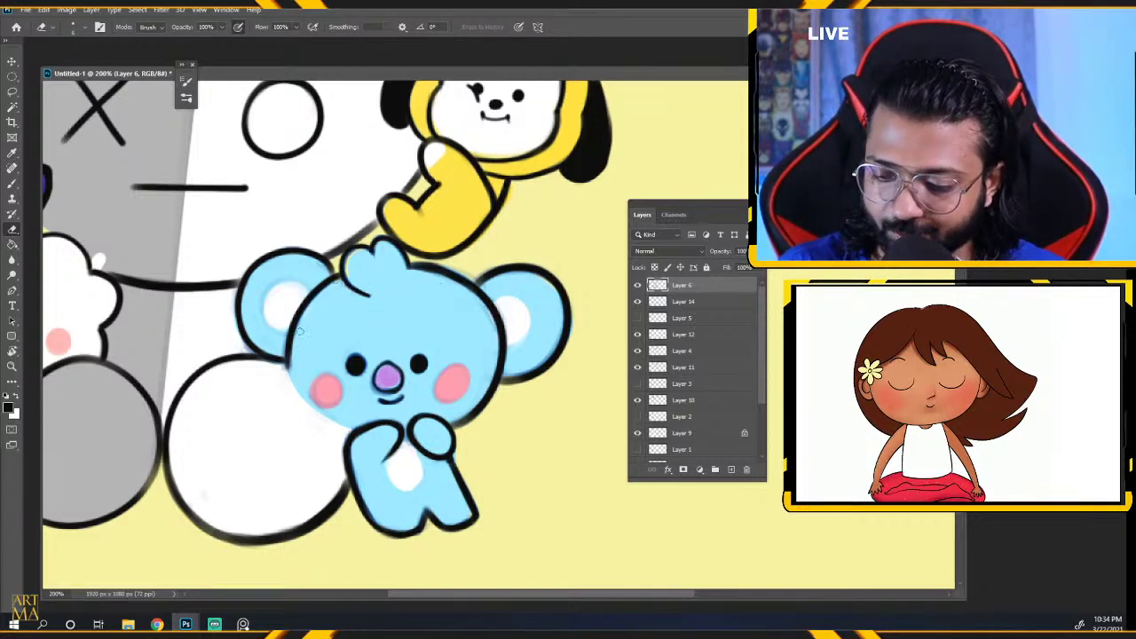
key("ctrl+minus")
key("ctrl+minus")
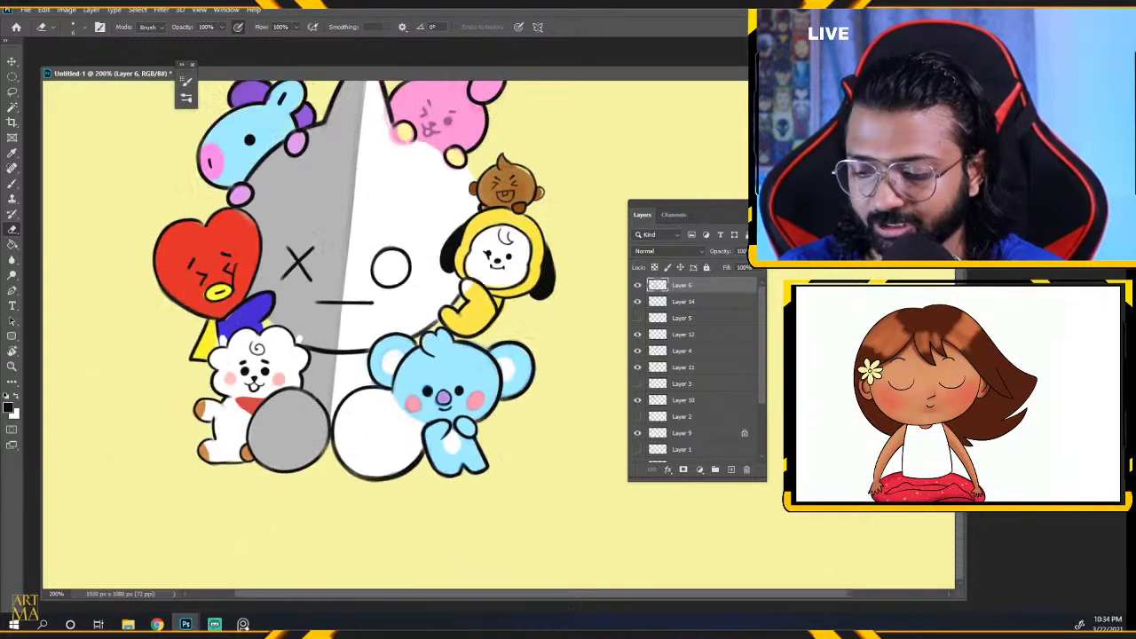
Paint the missing black outline of the koala's cheek and jaw beside the white foot with the Brush tool.
key("ctrl+plus")
key("ctrl+plus")
key("ctrl+plus")
left_click(13, 182)
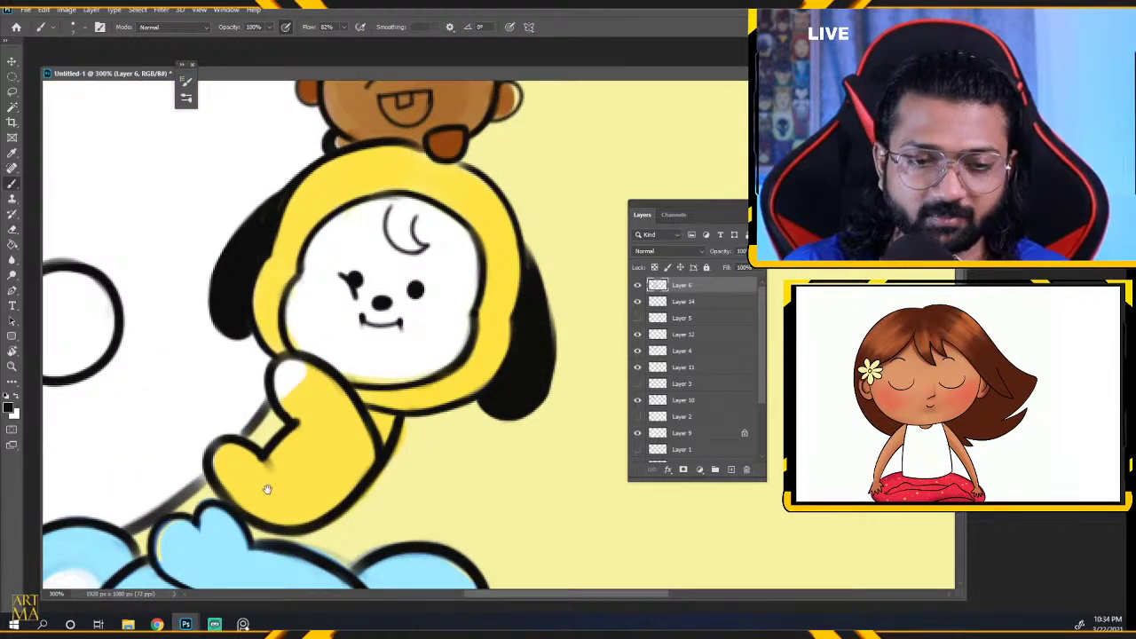
scroll(266, 490, "down", 5)
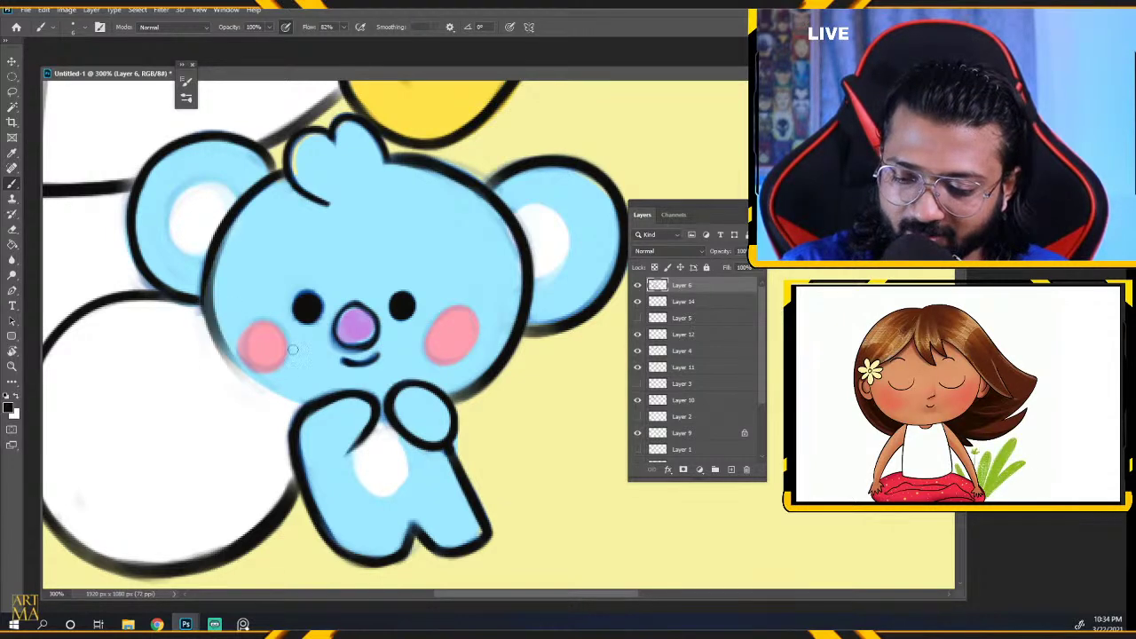
mouse_move(222, 227)
left_mouse_down()
mouse_move(206, 341)
mouse_move(224, 230)
mouse_move(238, 378)
left_mouse_up()
key("ctrl+z")
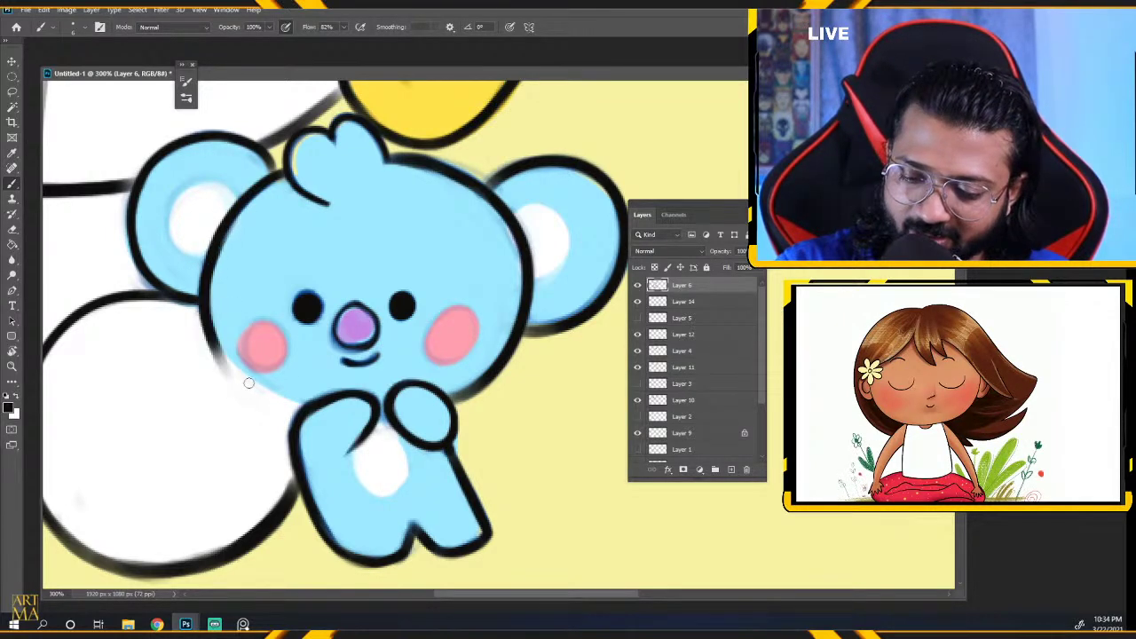
key("ctrl+z")
mouse_move(221, 236)
left_mouse_down()
mouse_move(213, 355)
mouse_move(216, 245)
mouse_move(240, 374)
left_mouse_up()
key("ctrl+z")
left_click_drag(202, 293, 283, 401)
left_click_drag(210, 337, 290, 408)
key("ctrl+z")
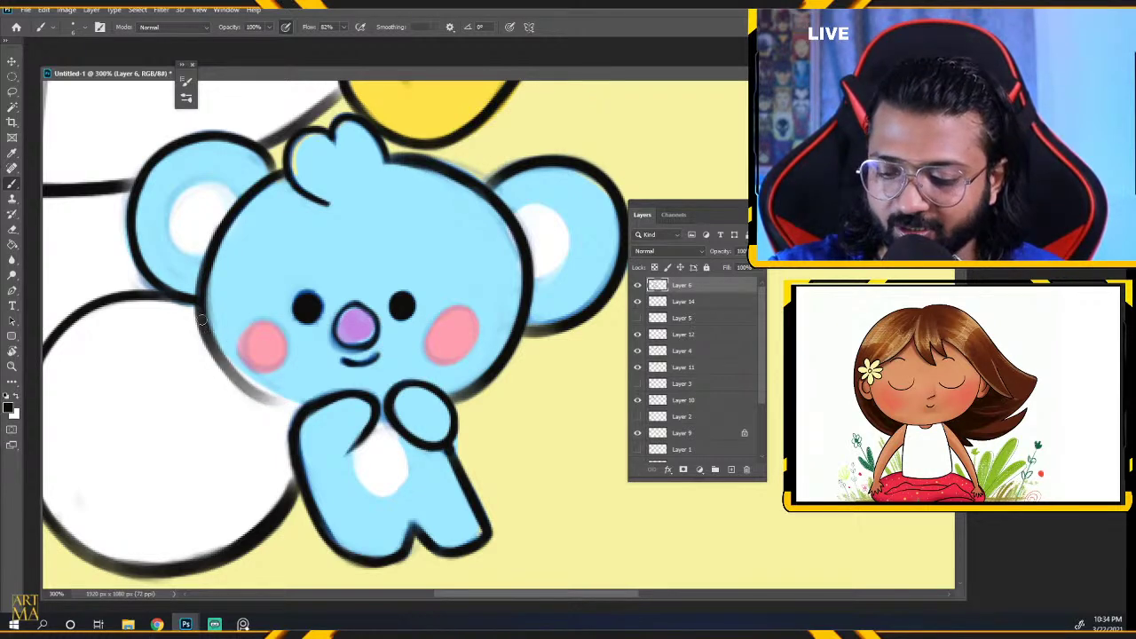
mouse_move(203, 320)
left_mouse_down()
mouse_move(210, 353)
mouse_move(297, 409)
left_mouse_up()
key("ctrl+z")
left_click_drag(237, 378, 299, 407)
mouse_move(202, 324)
left_mouse_down()
mouse_move(254, 390)
mouse_move(275, 396)
left_mouse_up()
key("ctrl+minus")
key("ctrl+minus")
key("ctrl+minus")
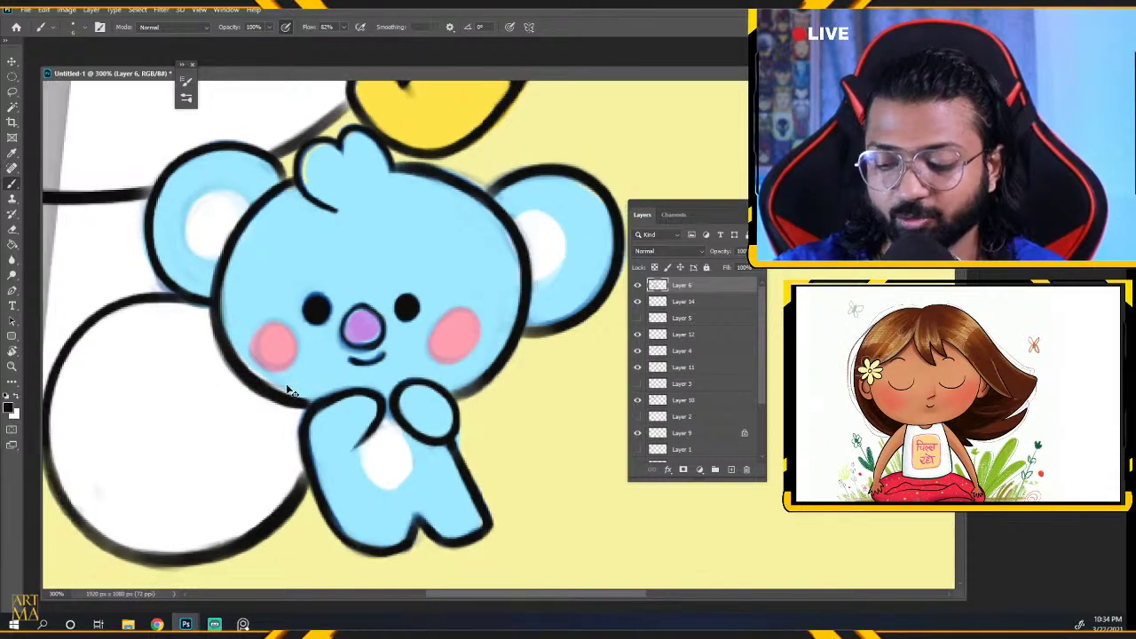
Inspect the koala's outline up close and the whole character group from a distance.
key("ctrl+minus")
key("ctrl+plus")
key("ctrl+plus")
key("ctrl+plus")
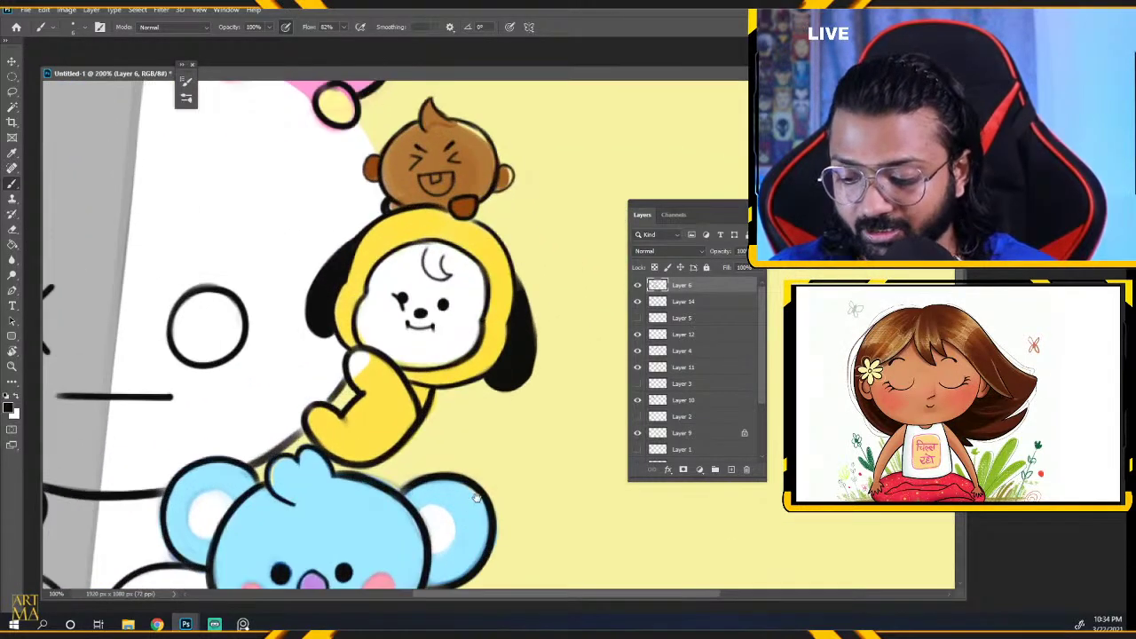
left_click_drag(471, 577, 477, 440)
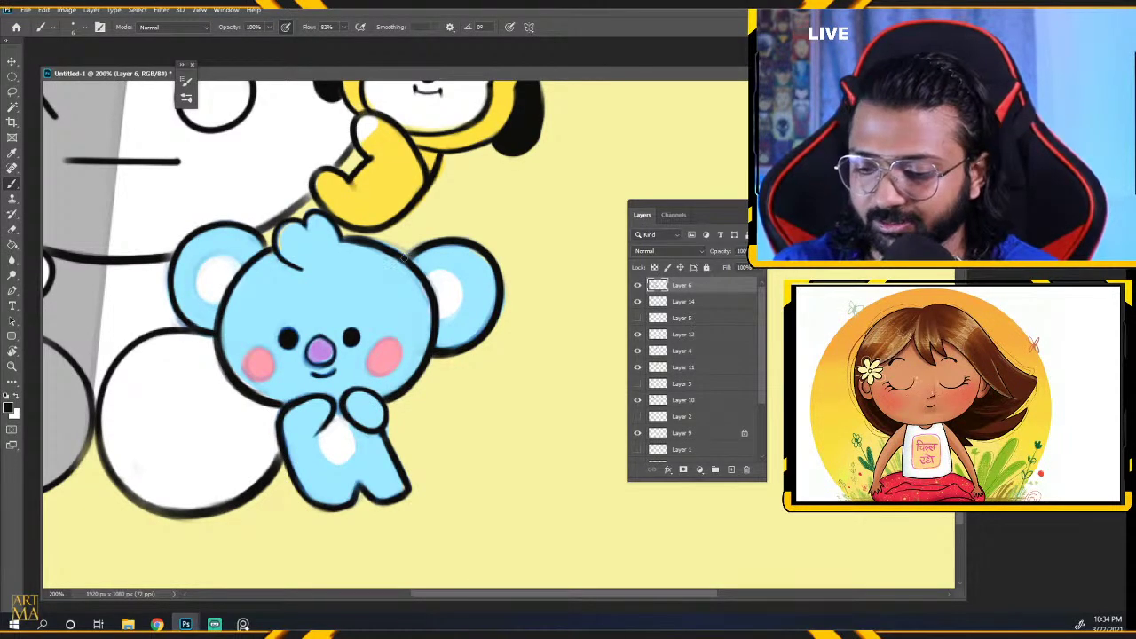
scroll(425, 251, "down", 4)
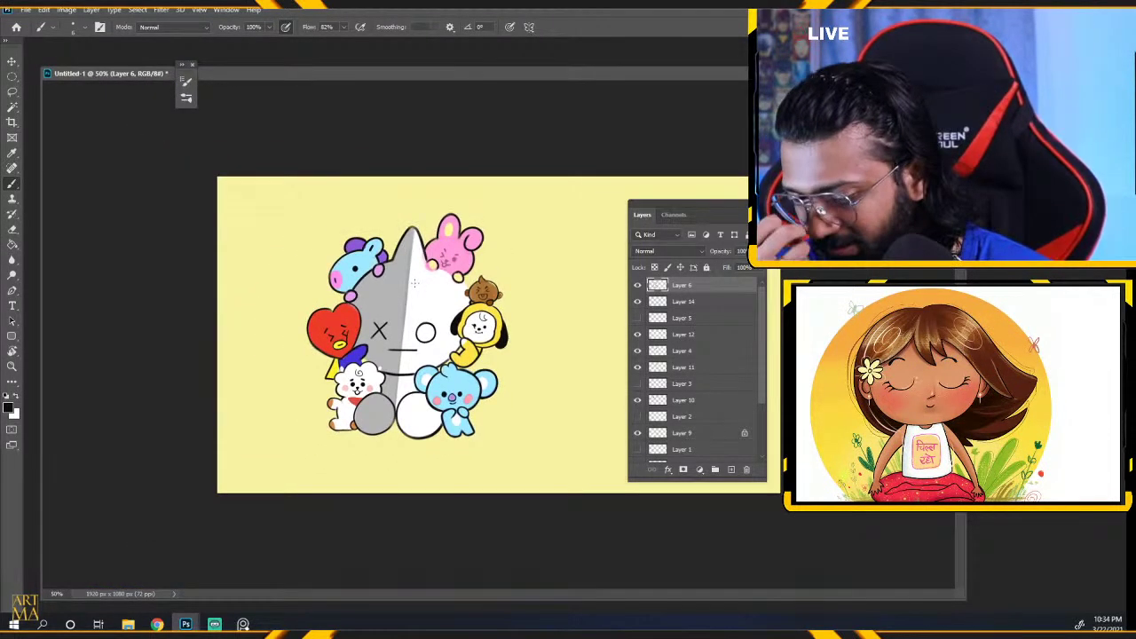
scroll(414, 283, "up", 2)
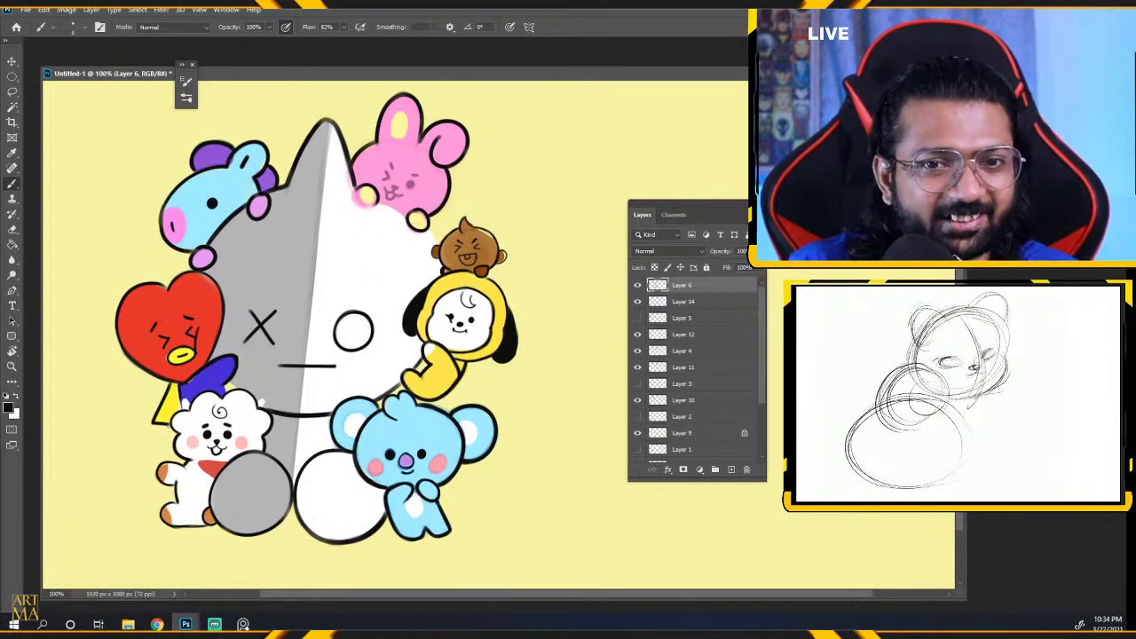
Sample the pink of the koala's cheek, look through the layers and check Layer 6 by hiding and reshowing it.
scroll(303, 468, "up", 2)
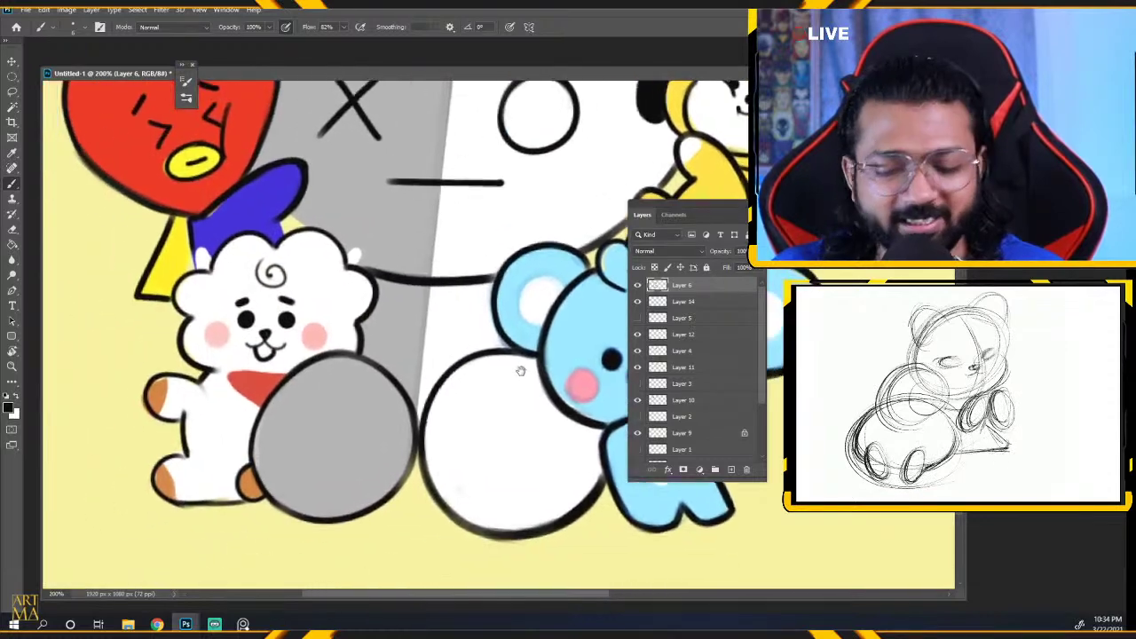
left_click(586, 383, "alt")
key("]")
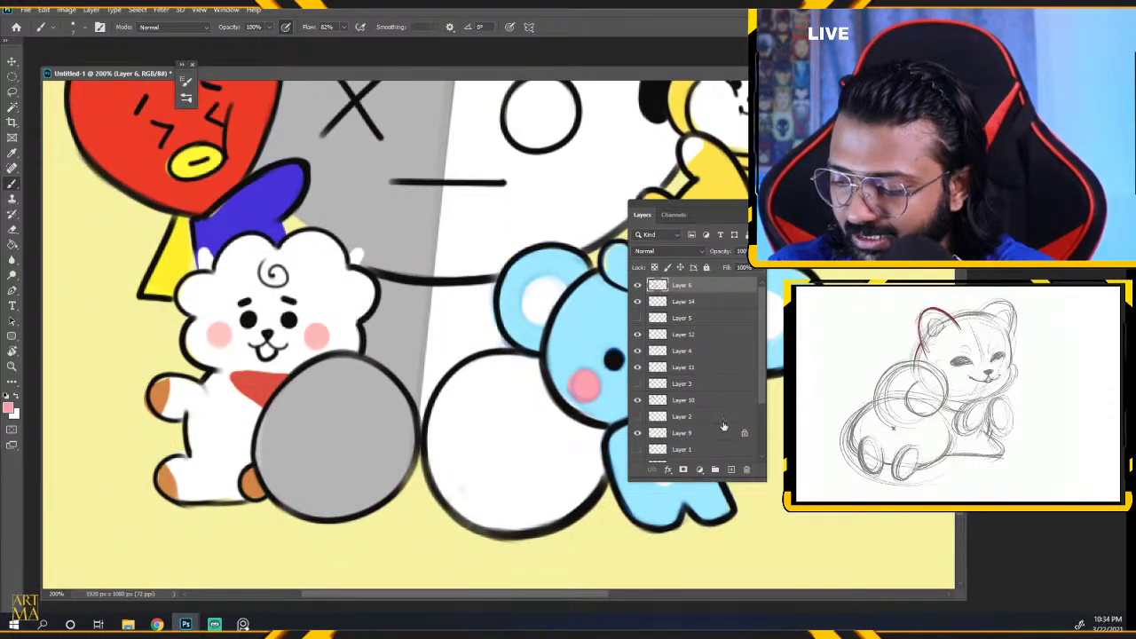
left_click_drag(762, 382, 769, 398)
scroll(762, 401, "down", 2)
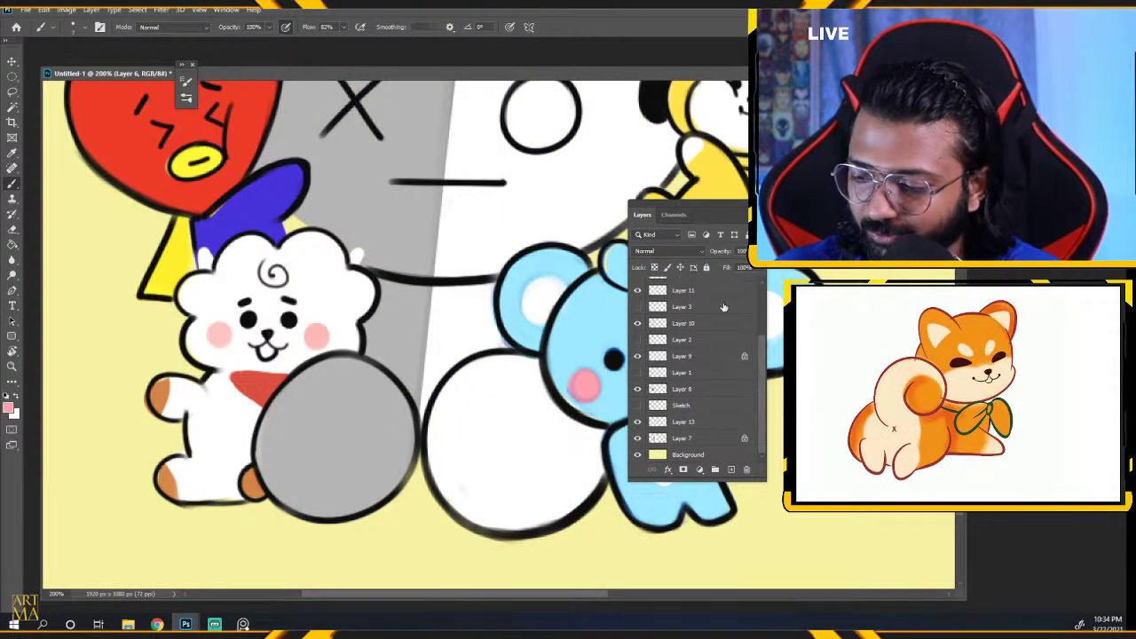
left_click_drag(762, 344, 762, 294)
left_click(638, 286)
left_click(638, 286)
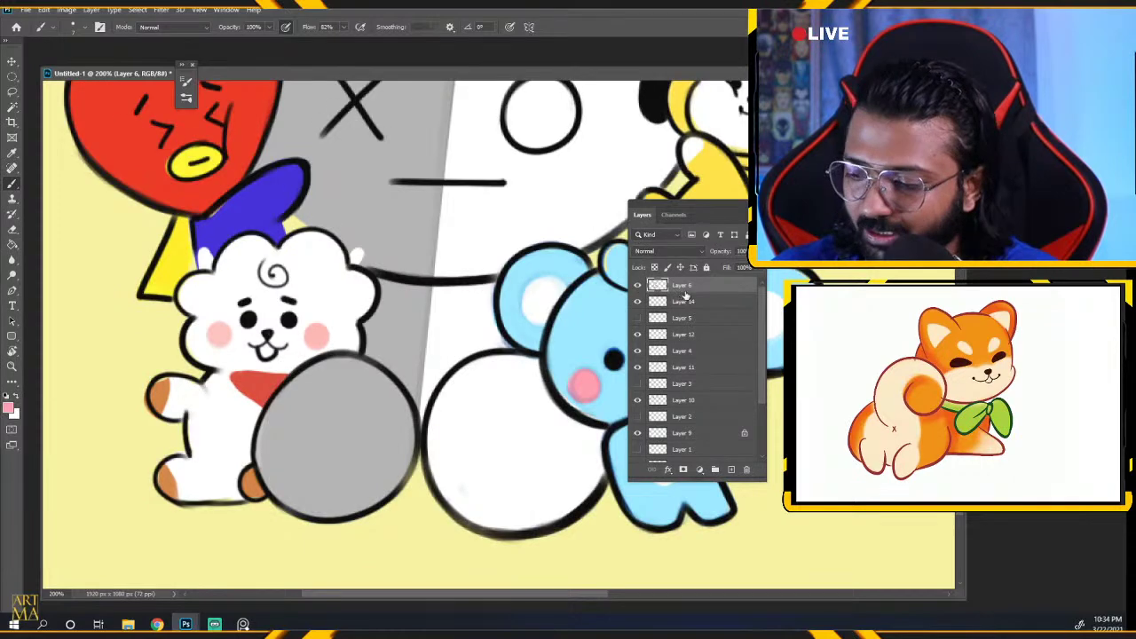
Sample black from the white alpaca's eye and outline its chin and the edge of its red scarf.
left_click(287, 314, "alt")
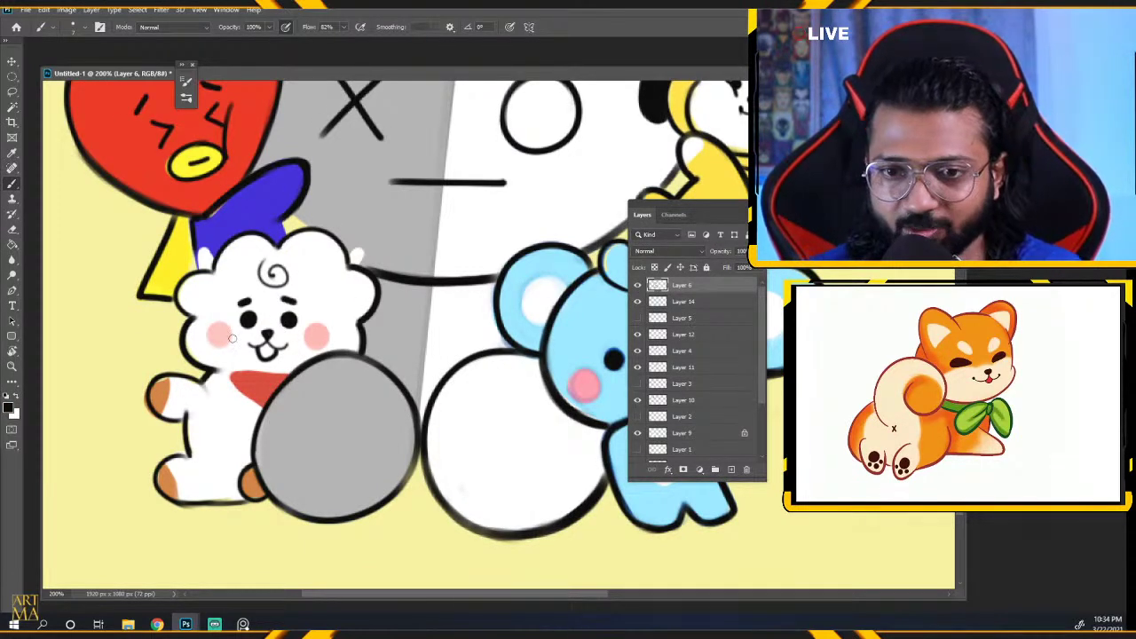
left_click_drag(215, 370, 293, 373)
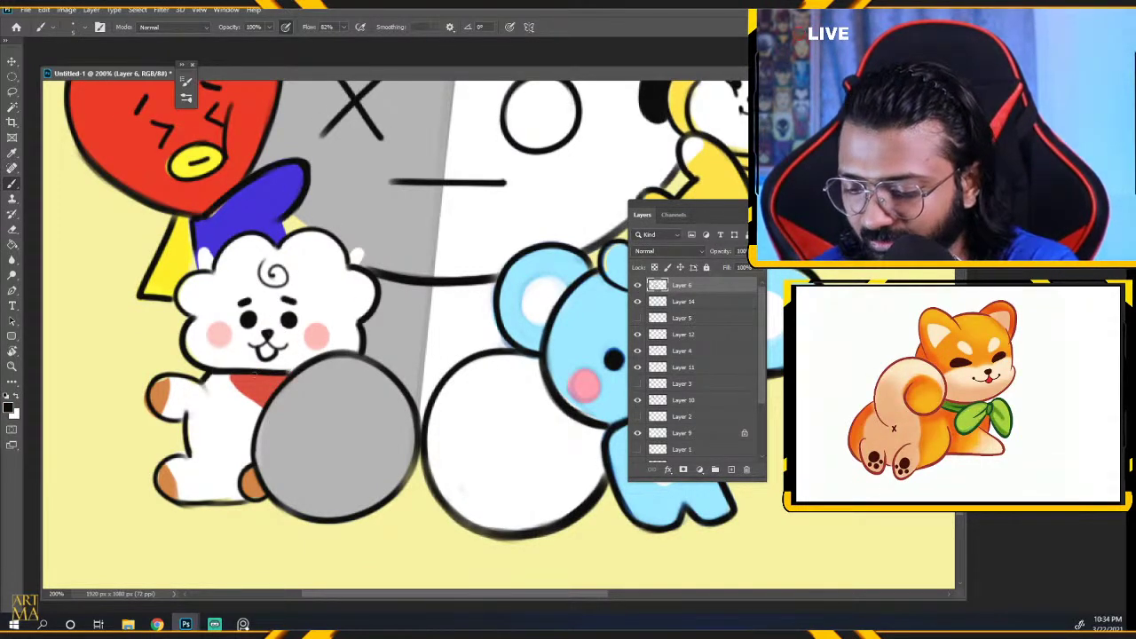
left_click_drag(215, 374, 264, 409)
key("ctrl+z")
left_click_drag(216, 373, 273, 402)
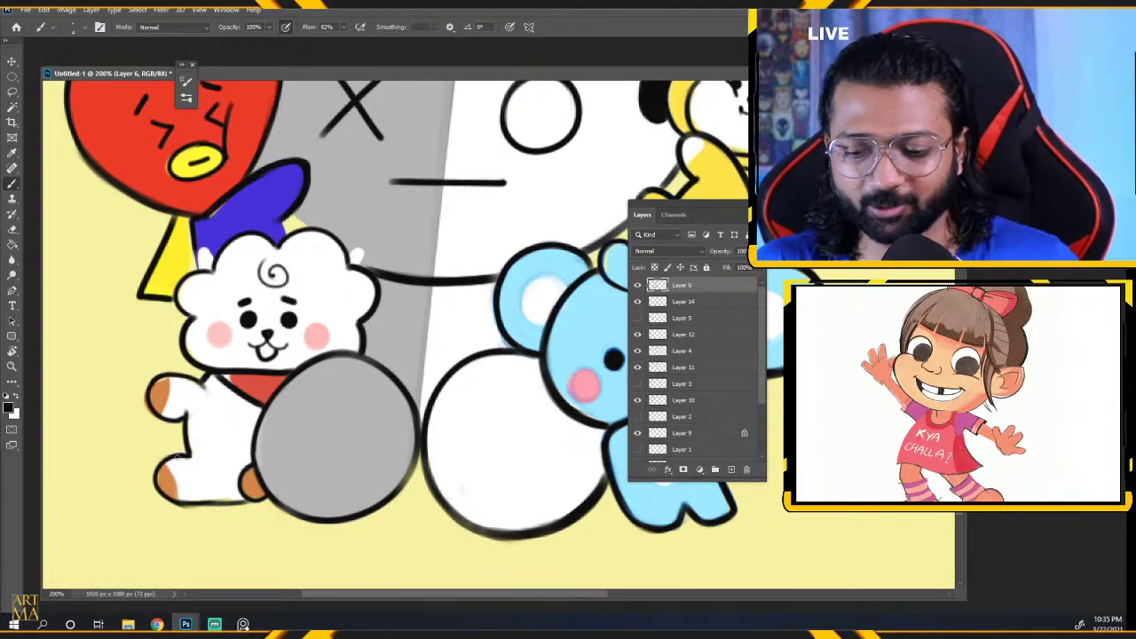
Outline both small ears of the white alpaca in black.
key("ctrl+plus")
left_click_drag(319, 323, 457, 349)
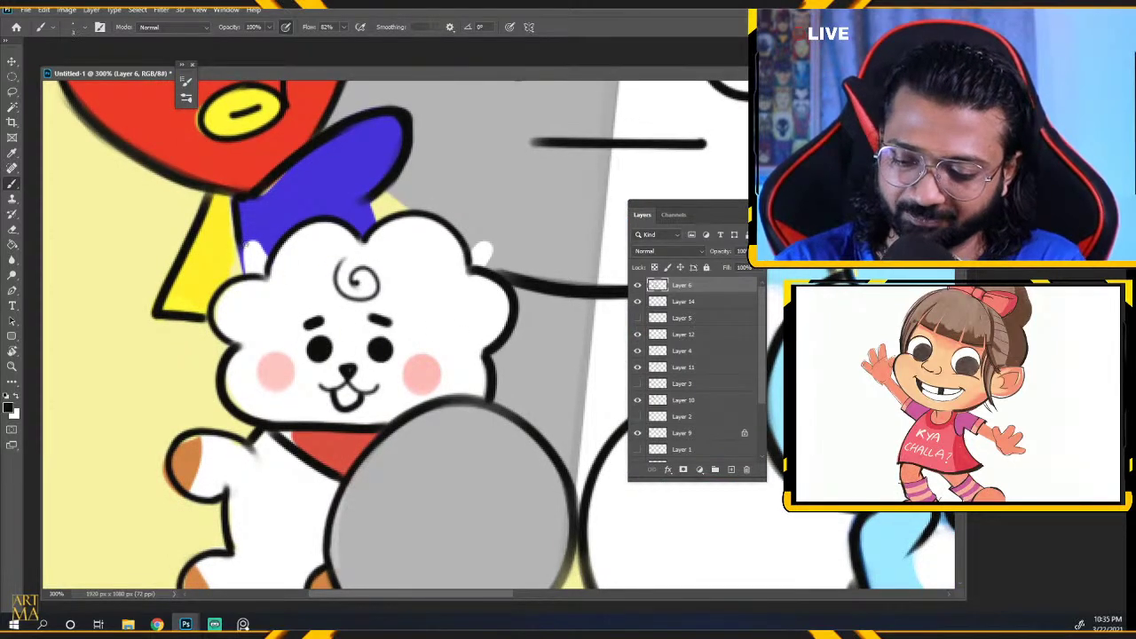
left_click_drag(244, 238, 243, 275)
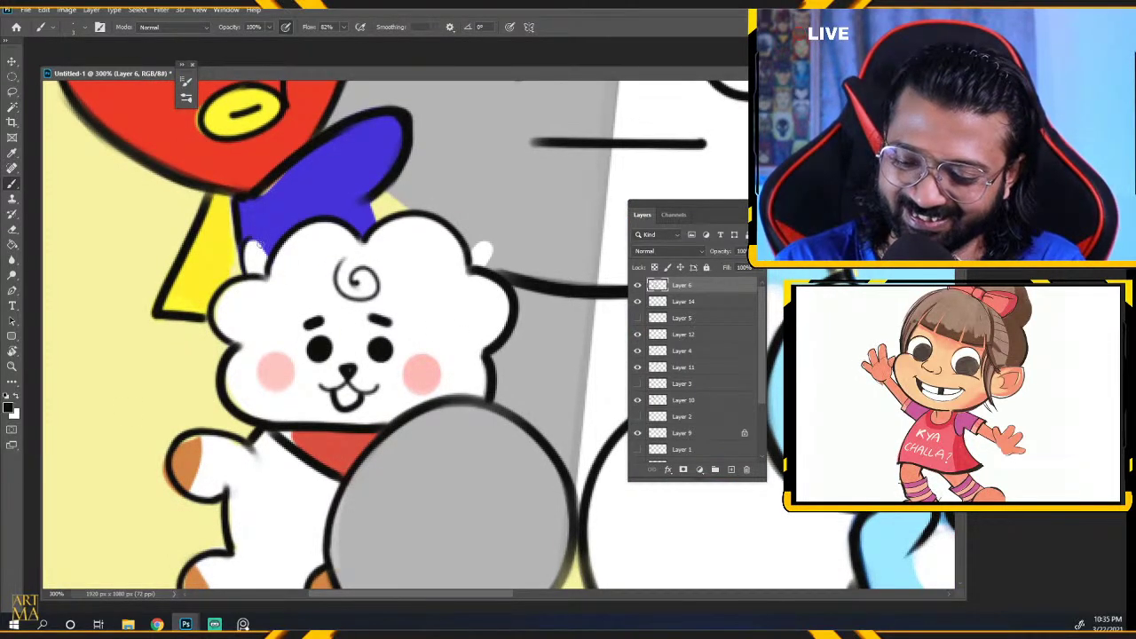
mouse_move(467, 241)
left_mouse_down()
mouse_move(495, 261)
mouse_move(493, 245)
mouse_move(487, 270)
left_mouse_up()
key("ctrl+z")
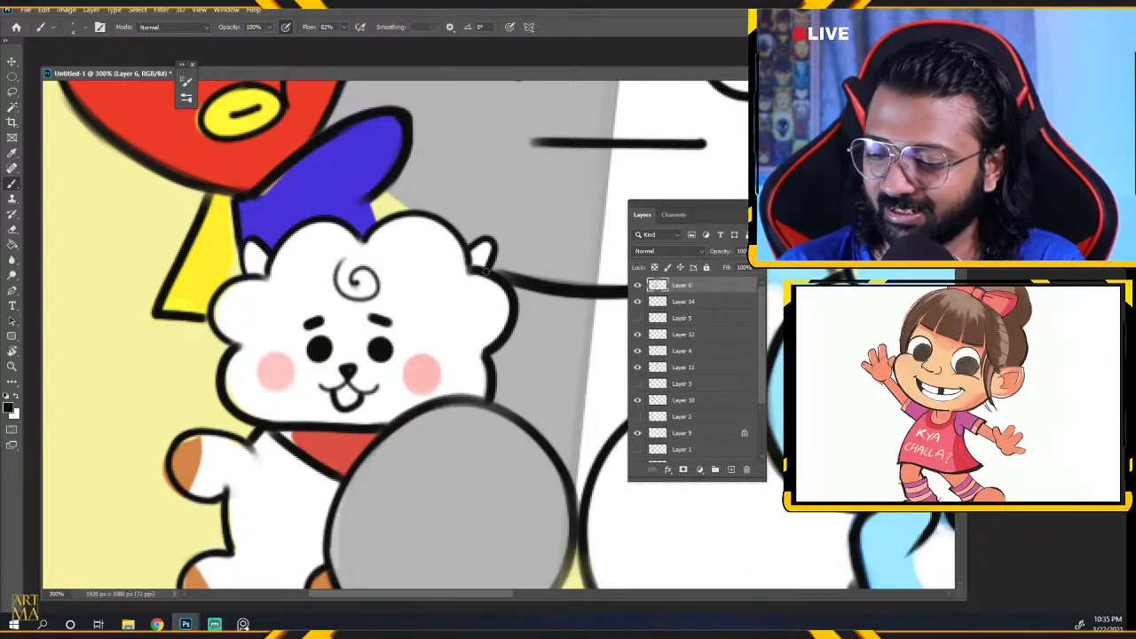
Review the whole group and the pink rabbit, checking the top layers' contents by hiding and reshowing them.
key("ctrl+minus")
scroll(508, 257, "down", 5)
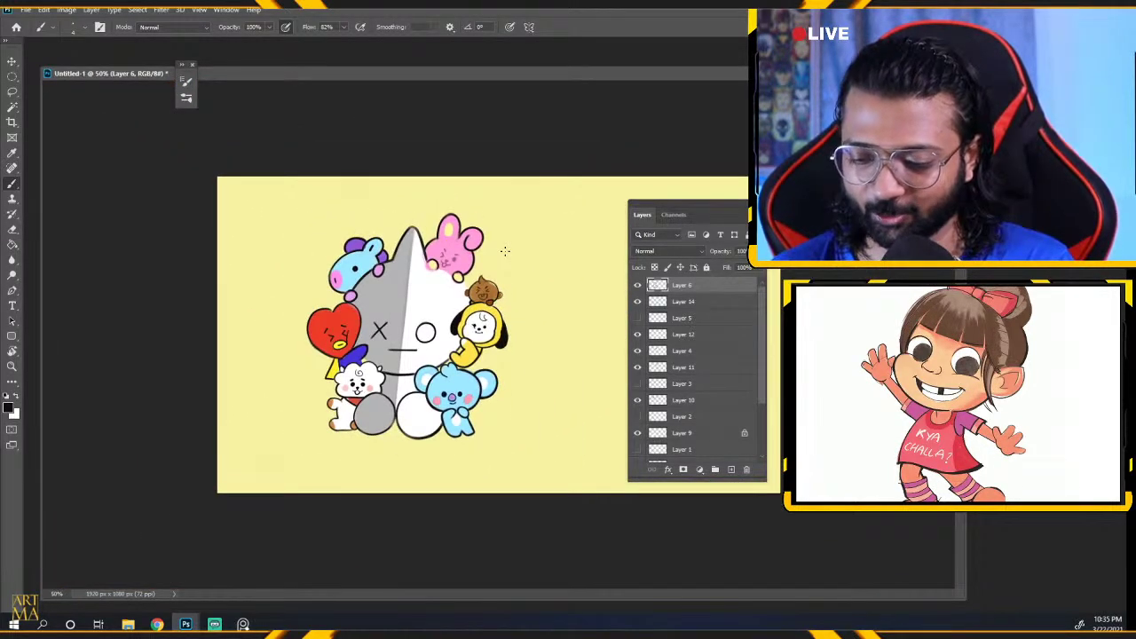
scroll(507, 258, "up", 3)
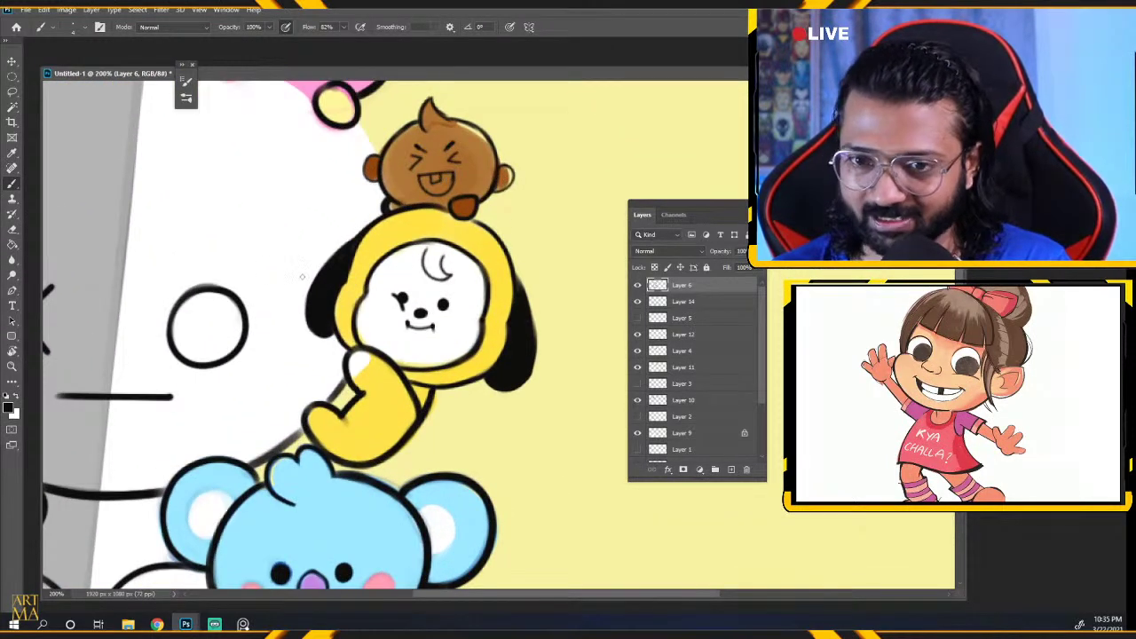
left_click_drag(297, 263, 312, 449)
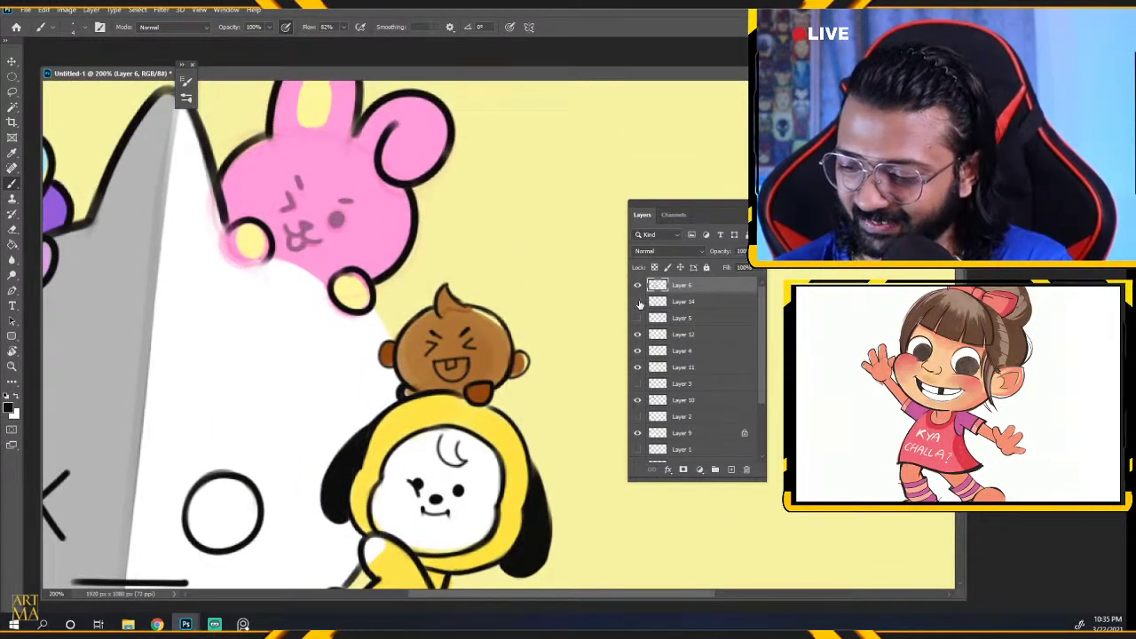
left_click(638, 286)
left_click(637, 286)
left_click(638, 286)
left_click(638, 286)
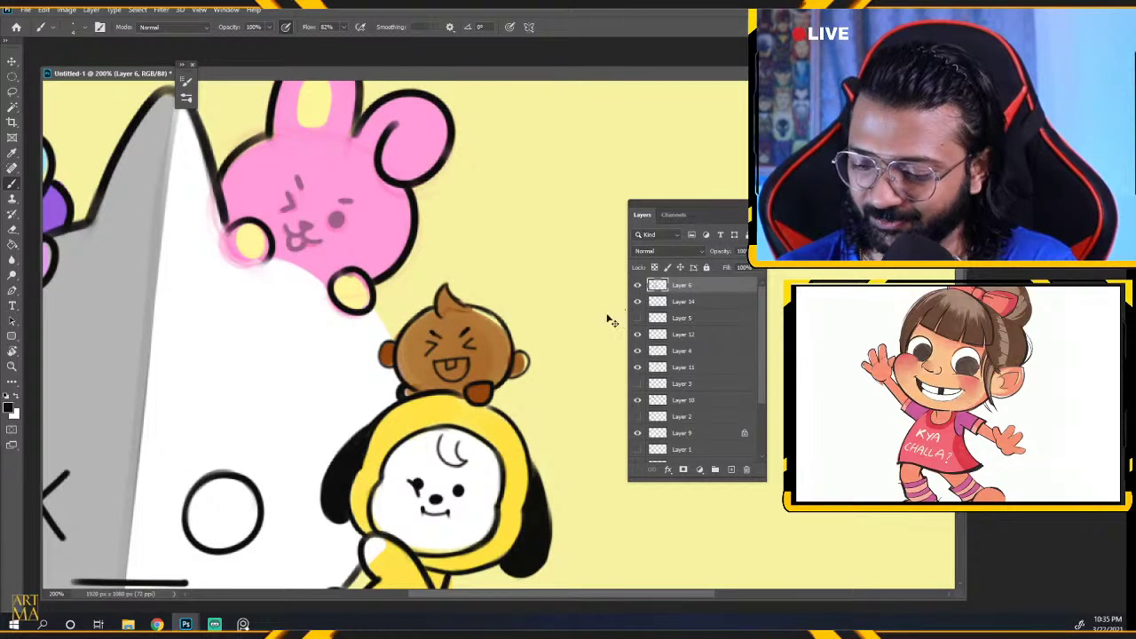
Paint the pink rabbit's eyebrows, winking eye, round eye, nose and mouth in black over the faded face sketch.
key("ctrl+plus")
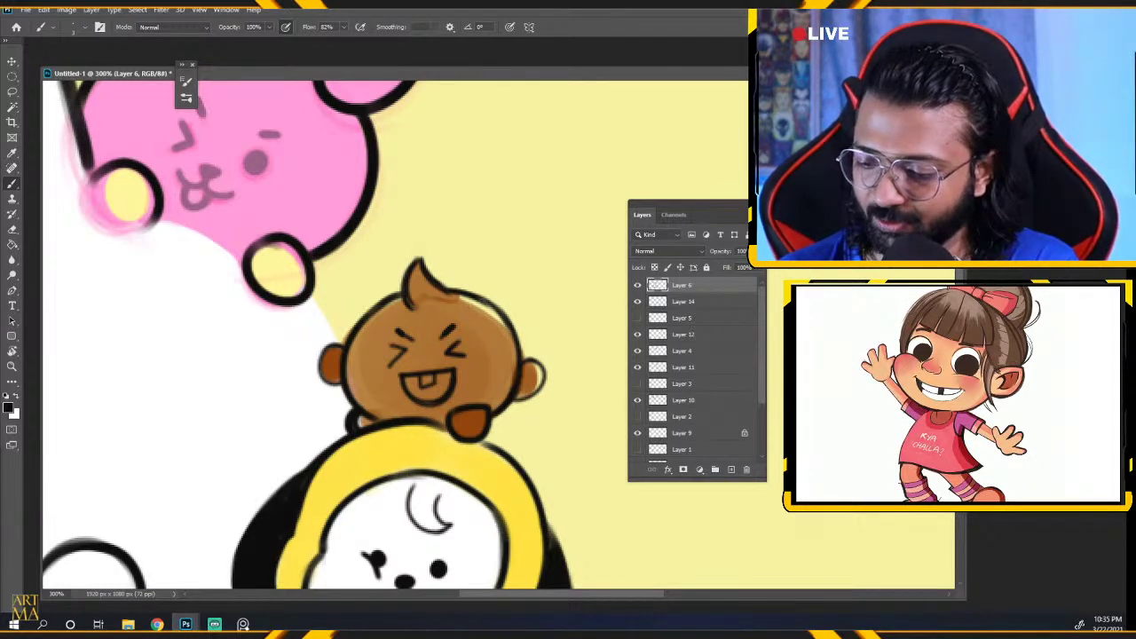
key("ctrl+minus")
key("ctrl+minus")
key("ctrl+plus")
key("ctrl+plus")
left_click_drag(243, 254, 378, 545)
key("bracketright")
left_click_drag(391, 348, 395, 351)
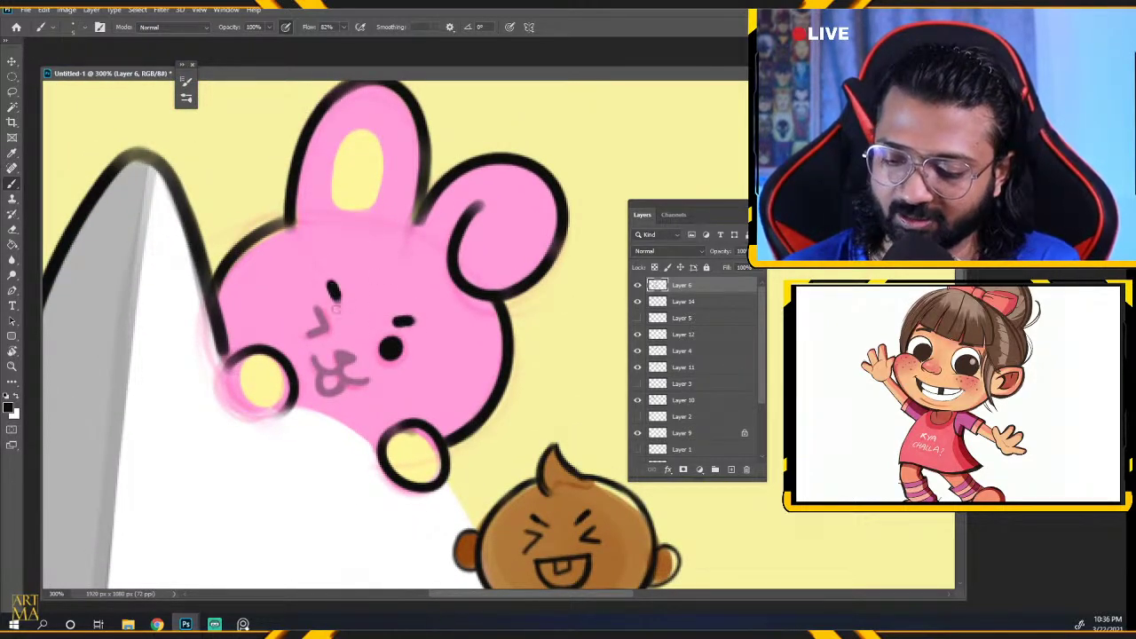
mouse_move(321, 325)
left_mouse_down()
mouse_move(306, 334)
mouse_move(344, 360)
left_mouse_up()
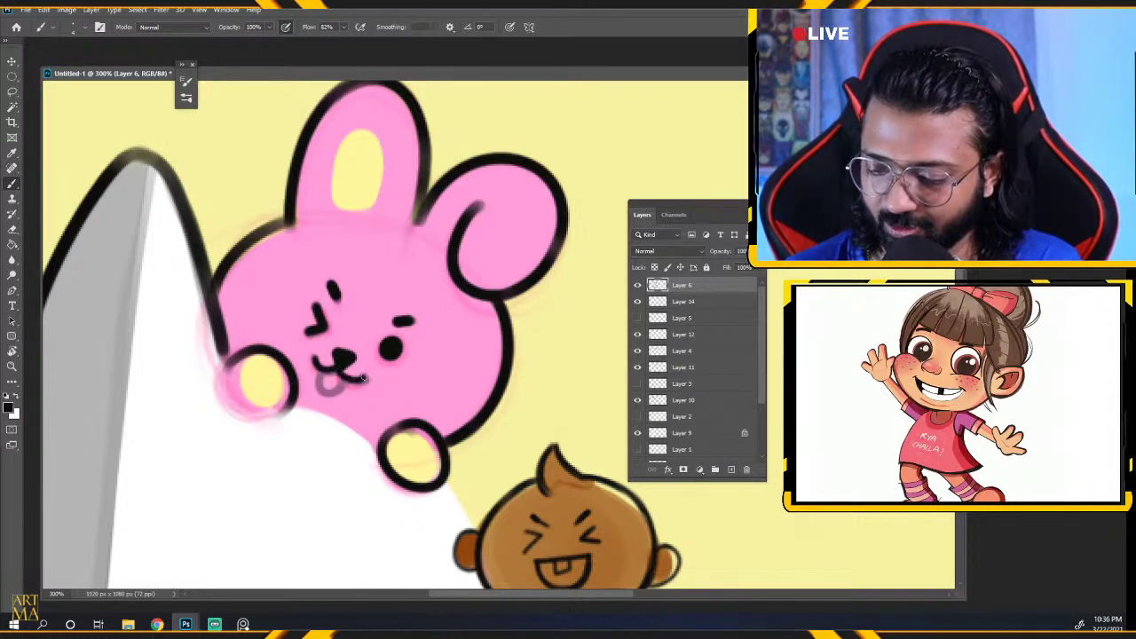
left_click_drag(325, 384, 348, 378)
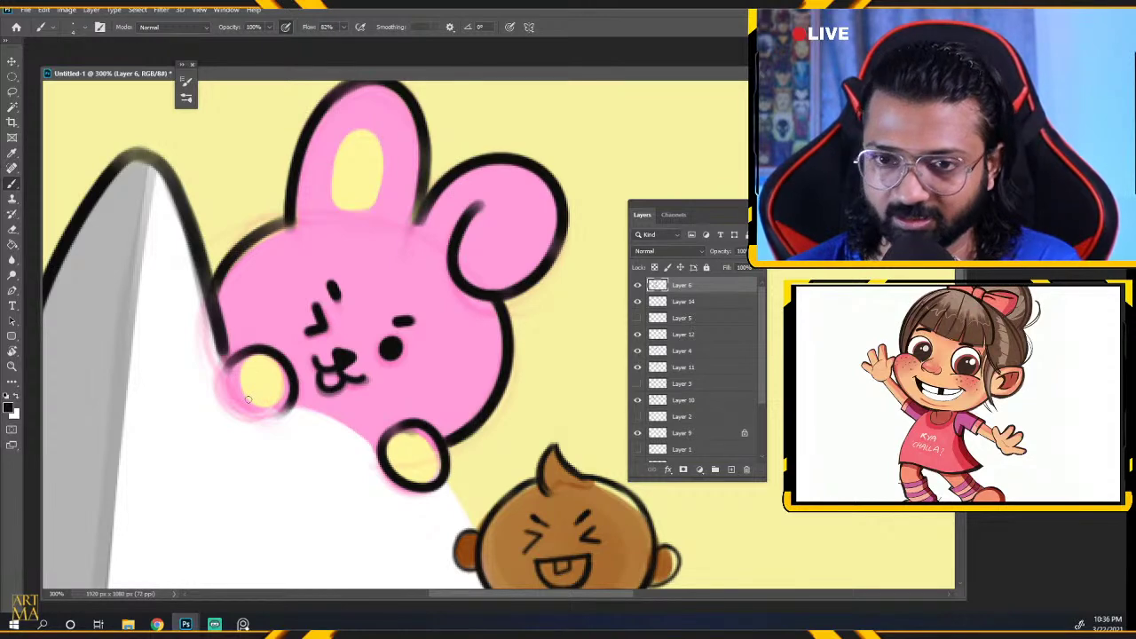
Extend the black outline down the white head's spike to the rabbit's paw and along the head's edge between both paws.
left_click_drag(216, 329, 244, 386)
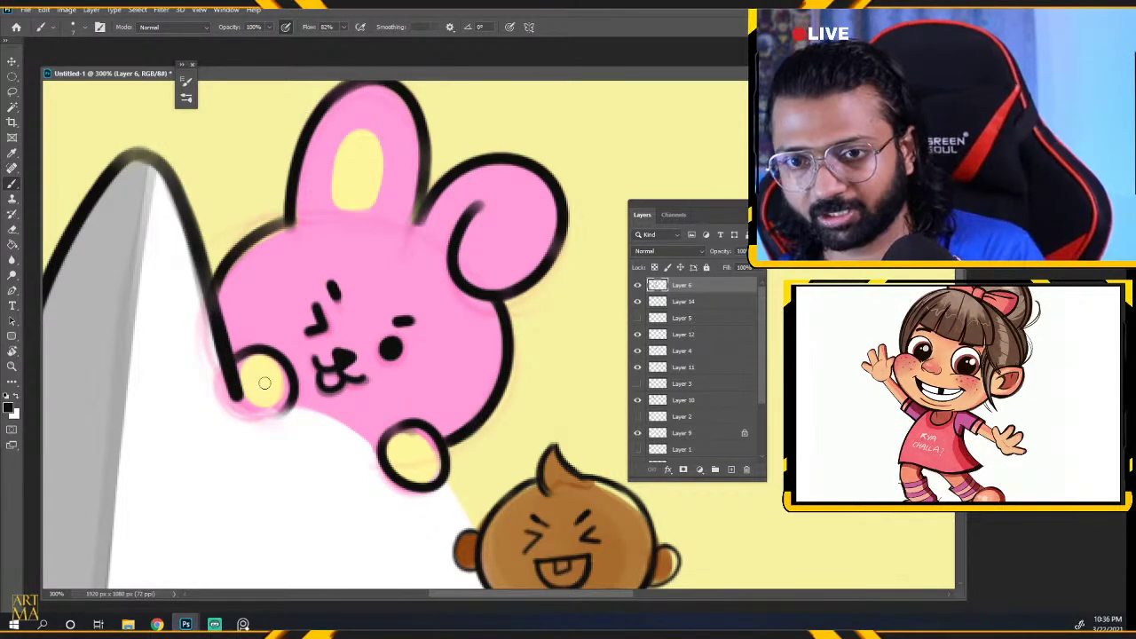
mouse_move(239, 400)
left_mouse_down()
mouse_move(380, 454)
mouse_move(286, 400)
left_mouse_up()
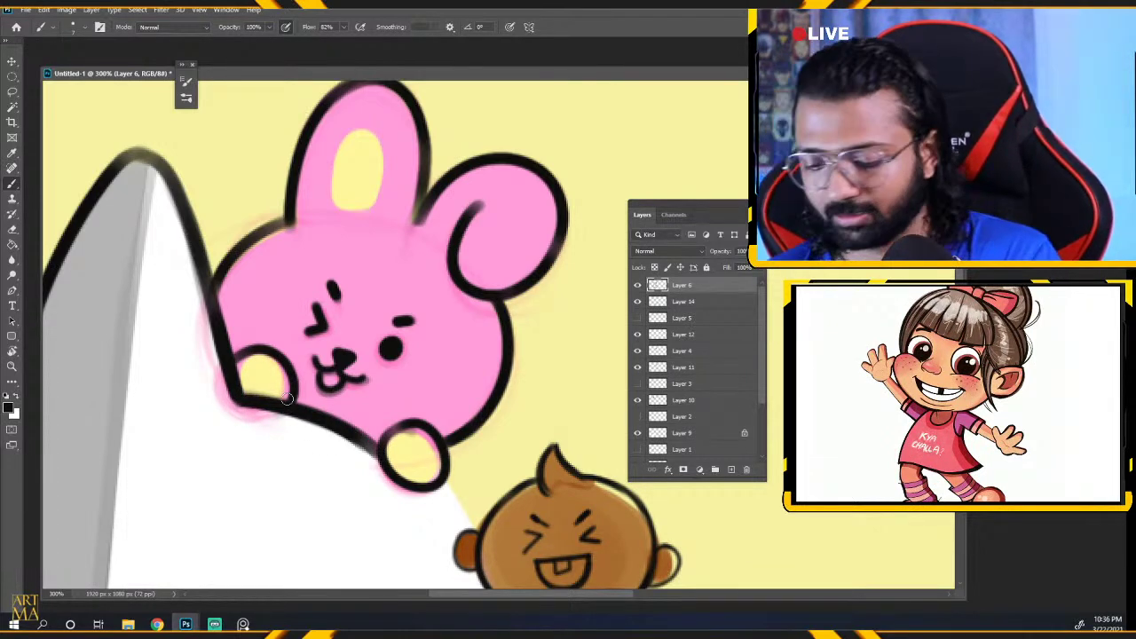
Extend the white head's black outline from the pink rabbit's lower paw towards the small brown character.
left_click_drag(427, 491, 455, 528)
key("ctrl+minus")
key("ctrl+minus")
key("ctrl+minus")
key("ctrl+minus")
key("ctrl+minus")
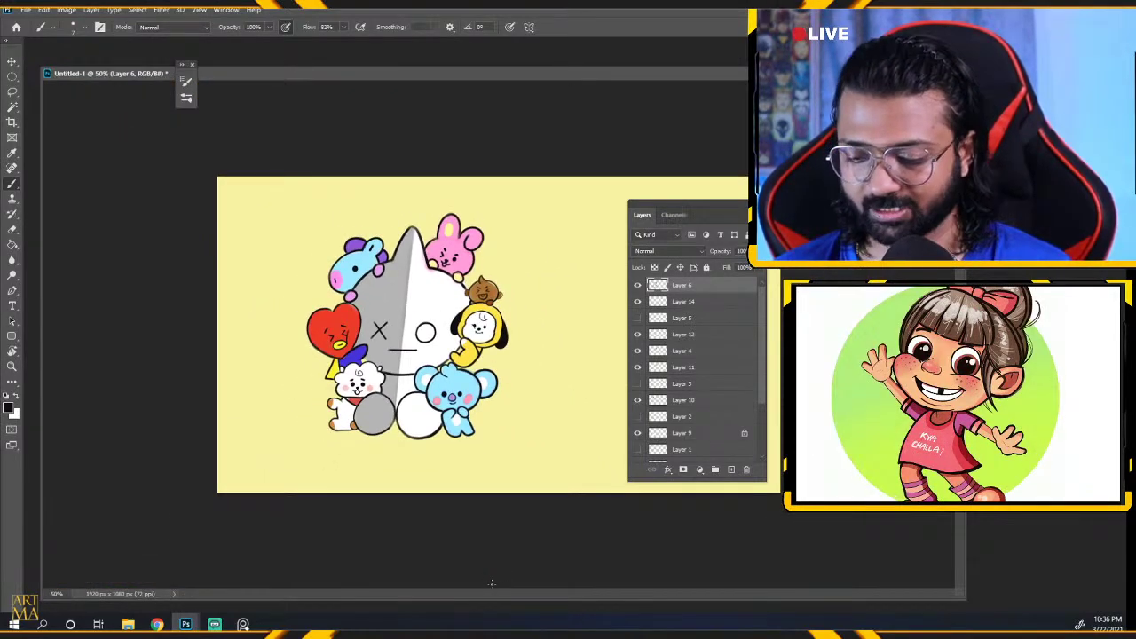
key("ctrl+plus")
key("ctrl+plus")
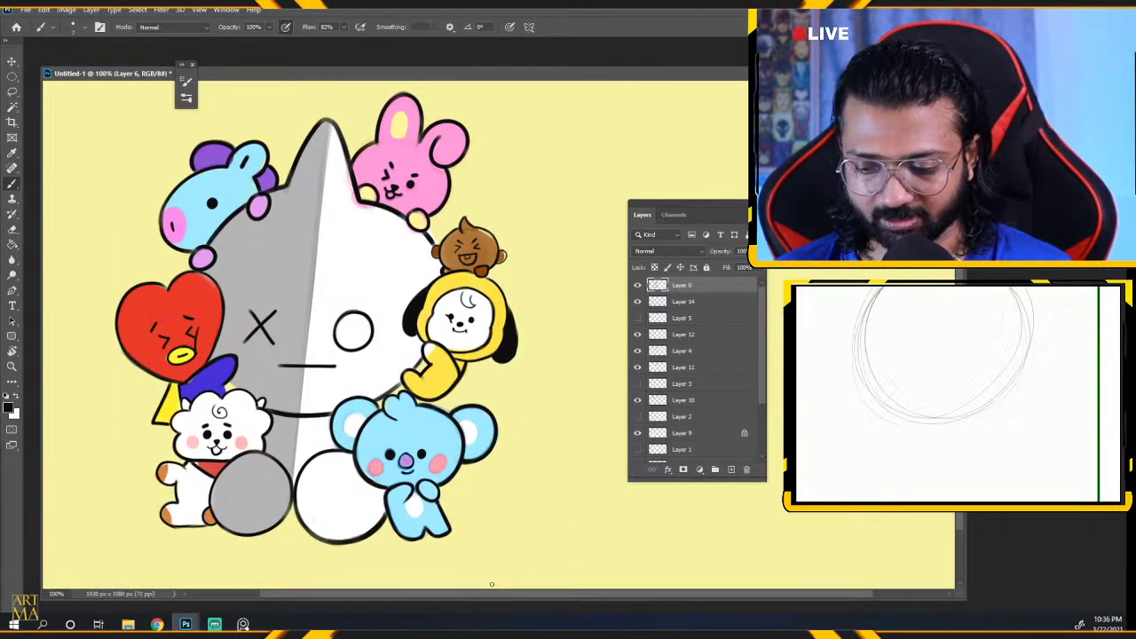
key("ctrl+minus")
key("ctrl+minus")
scroll(491, 582, "down", 1)
scroll(492, 584, "up", 1)
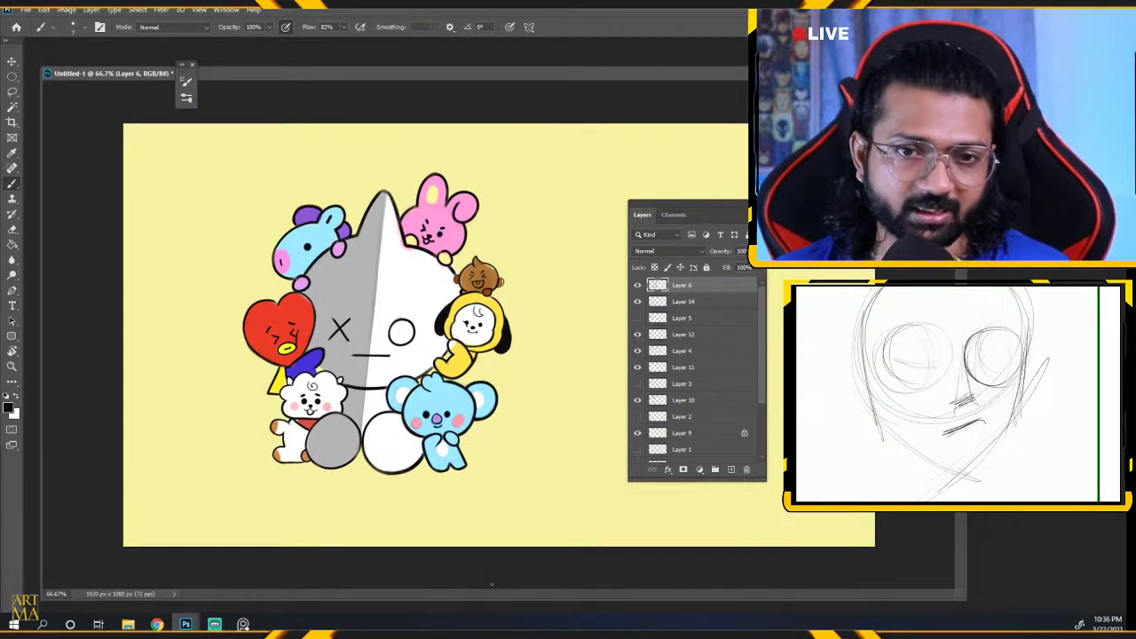
scroll(491, 583, "up", 1)
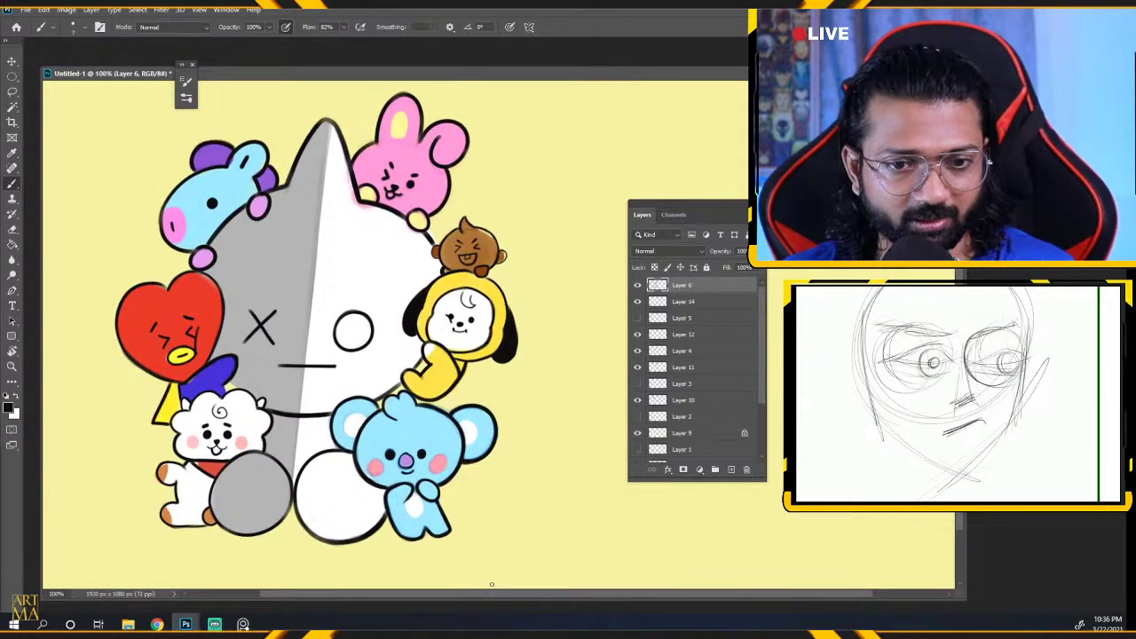
Erase the rough outer edge of the yellow-hooded character's black ear facing the background.
left_click_drag(369, 453, 405, 448)
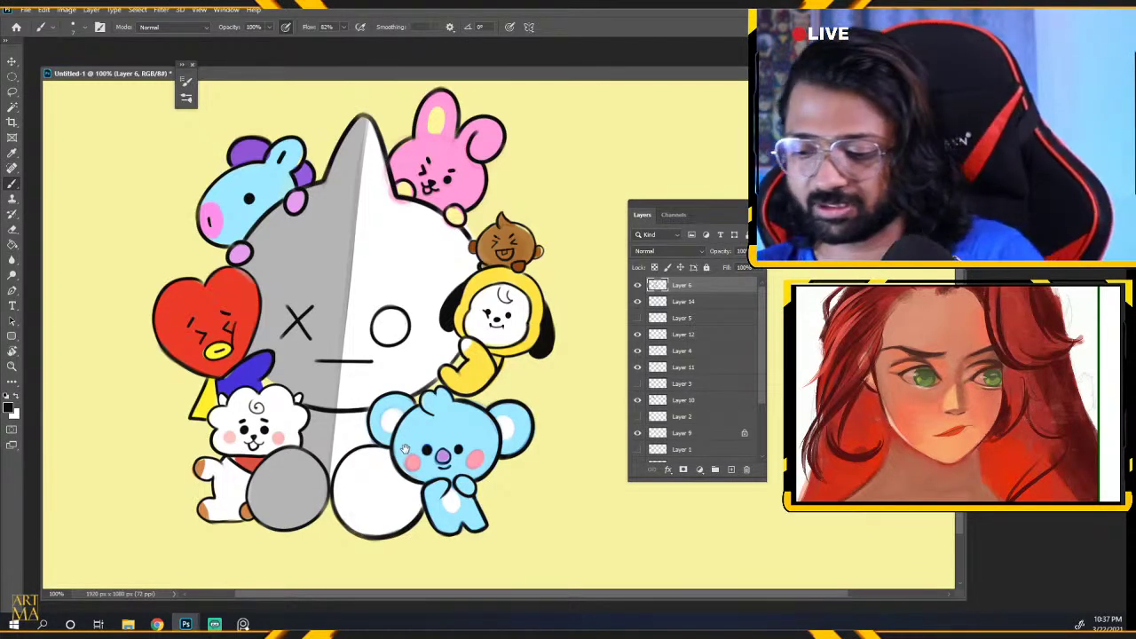
key("e")
key("ctrl+plus")
key("ctrl+plus")
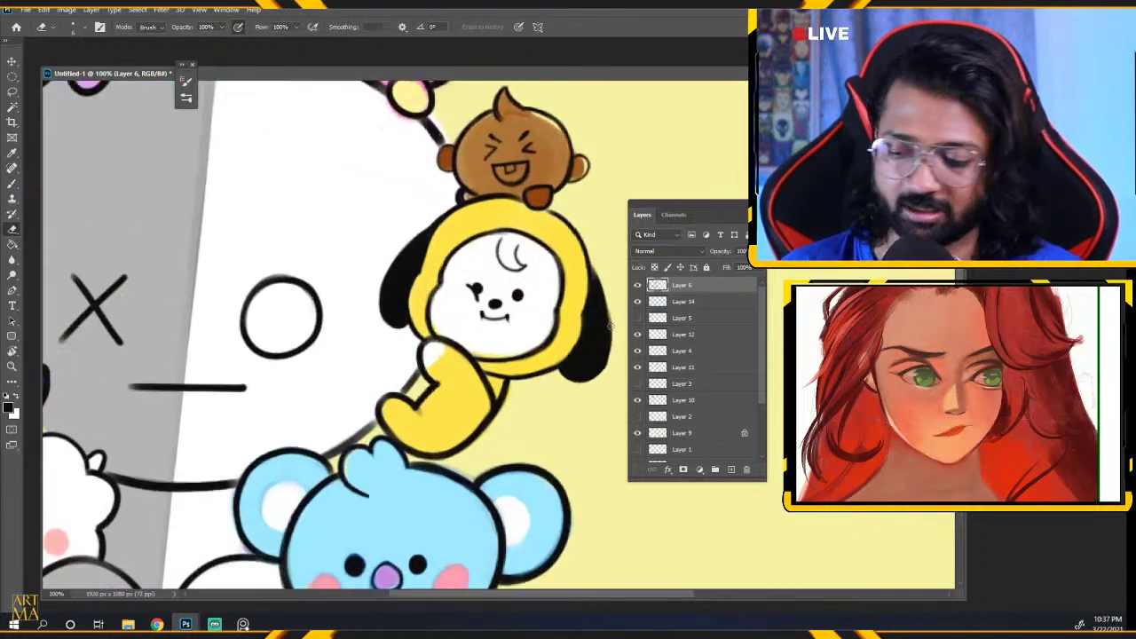
left_click_drag(559, 402, 318, 421)
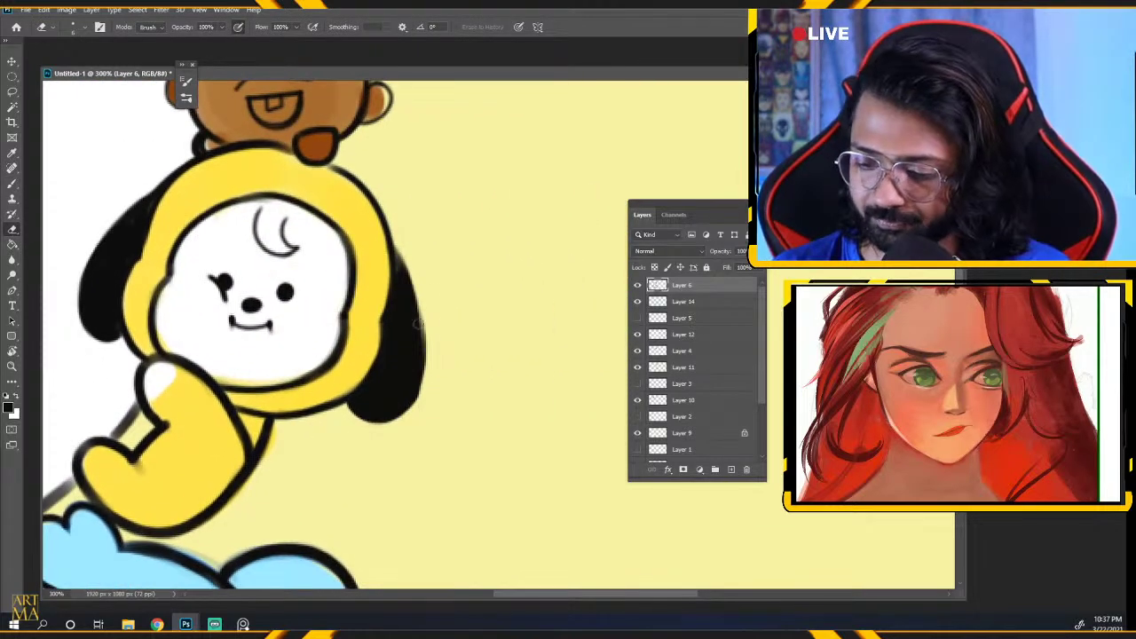
mouse_move(403, 253)
left_mouse_down()
mouse_move(432, 335)
mouse_move(416, 397)
left_mouse_up()
key("ctrl+z")
left_click_drag(429, 337, 403, 421)
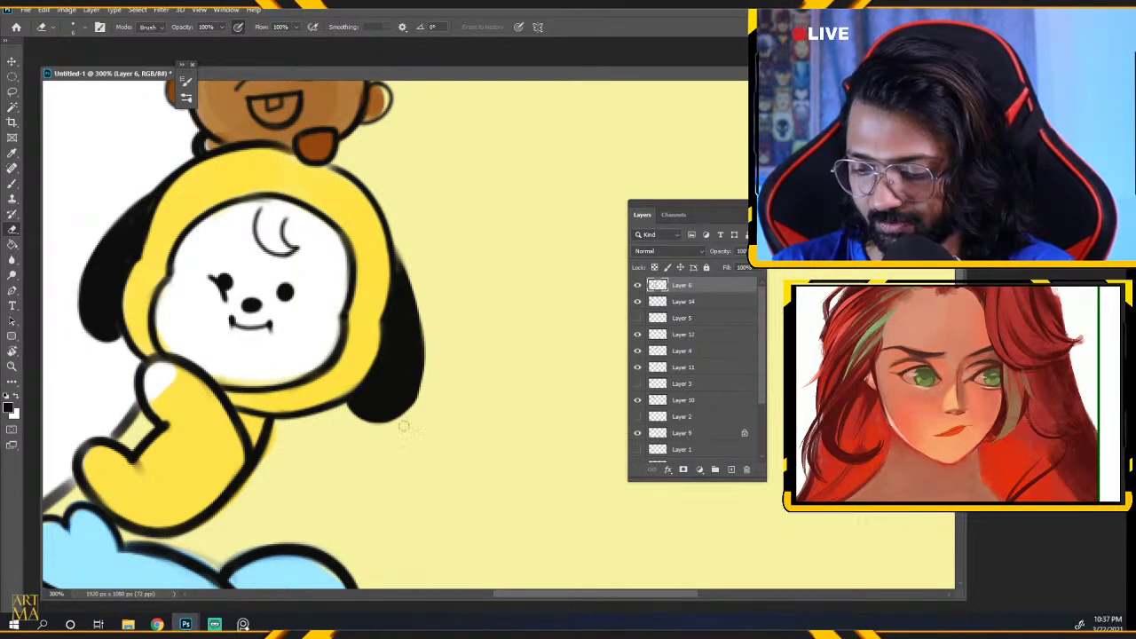
left_click_drag(423, 315, 409, 420)
Check what Layer 14, Layer 6 and Layer 12 contain across the whole group by hiding and reshowing them.
key("ctrl+minus")
key("ctrl+minus")
key("ctrl+minus")
key("ctrl+minus")
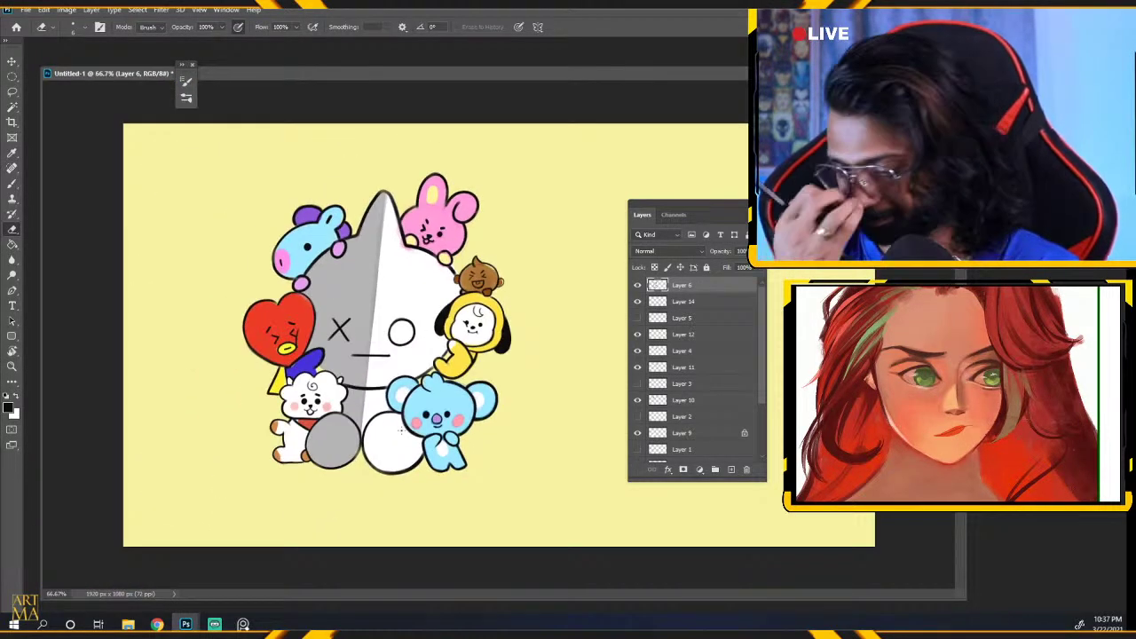
key("ctrl+plus")
key("ctrl+plus")
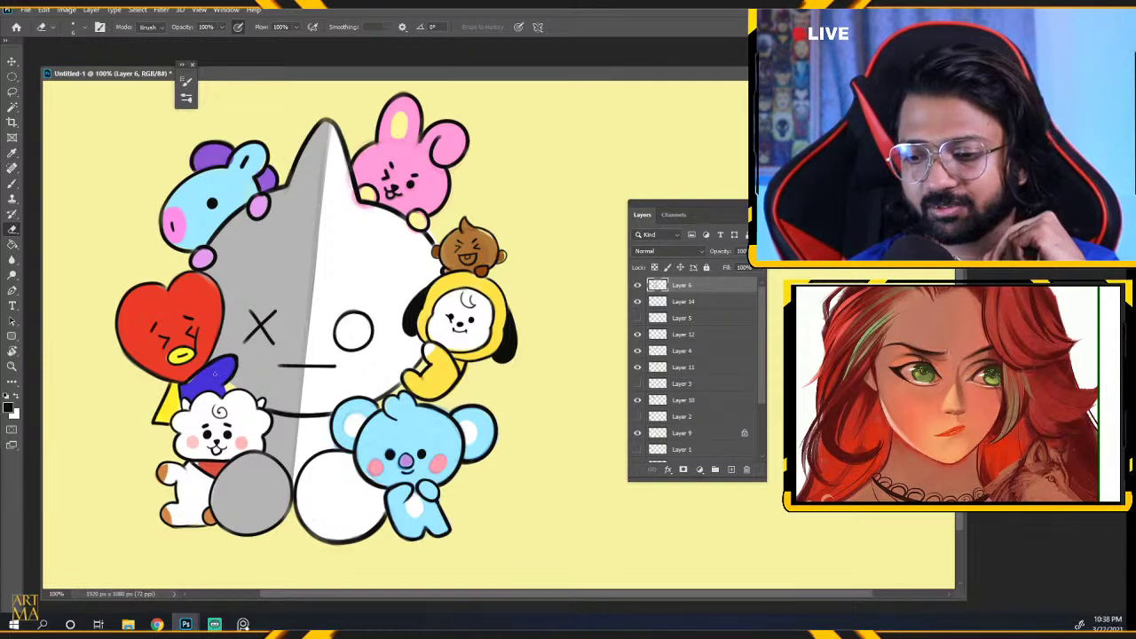
left_click(638, 302)
left_click(637, 302)
left_click(638, 285)
left_click(637, 285)
left_click(637, 285)
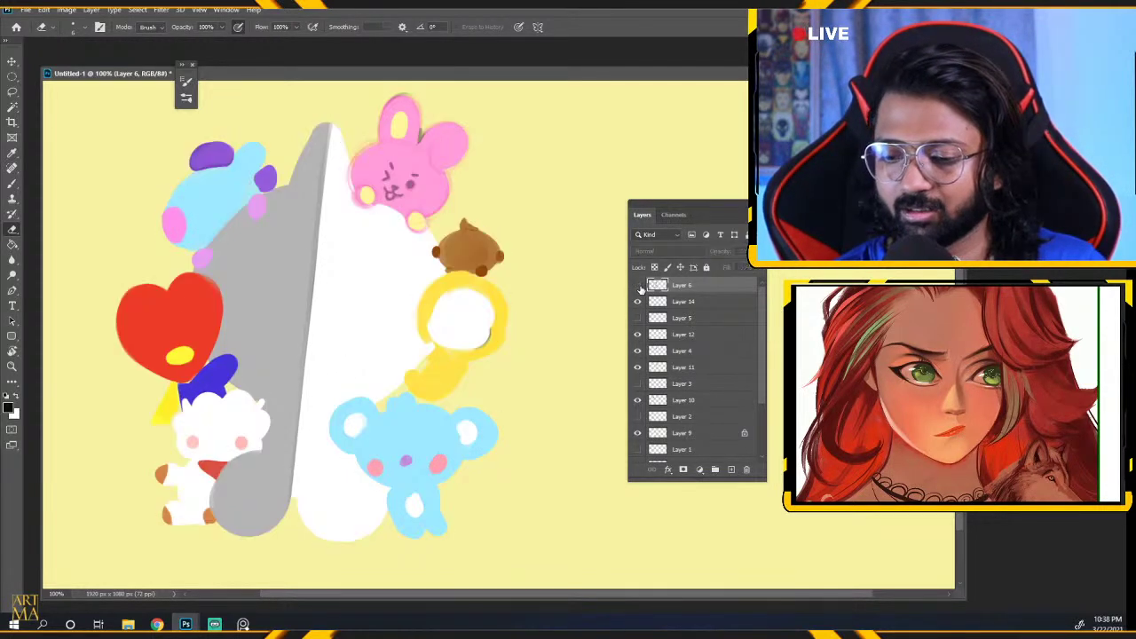
left_click(638, 285)
left_click(638, 334)
left_click(637, 334)
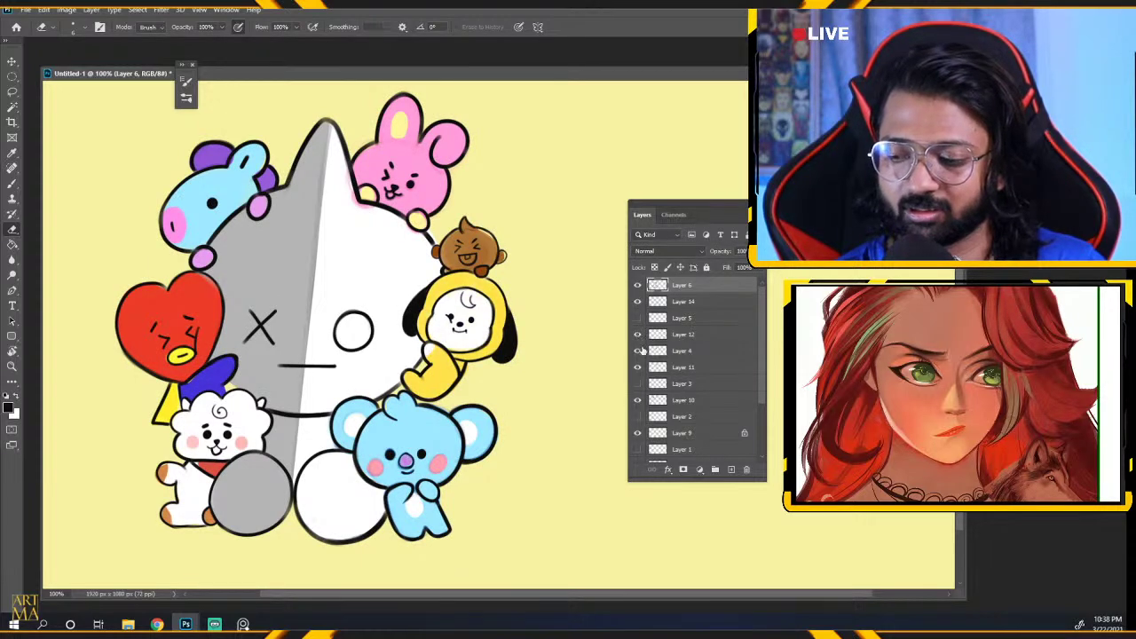
Hide Layer 4 and shift the document window slightly.
left_click(637, 351)
left_click(637, 350)
left_click(637, 351)
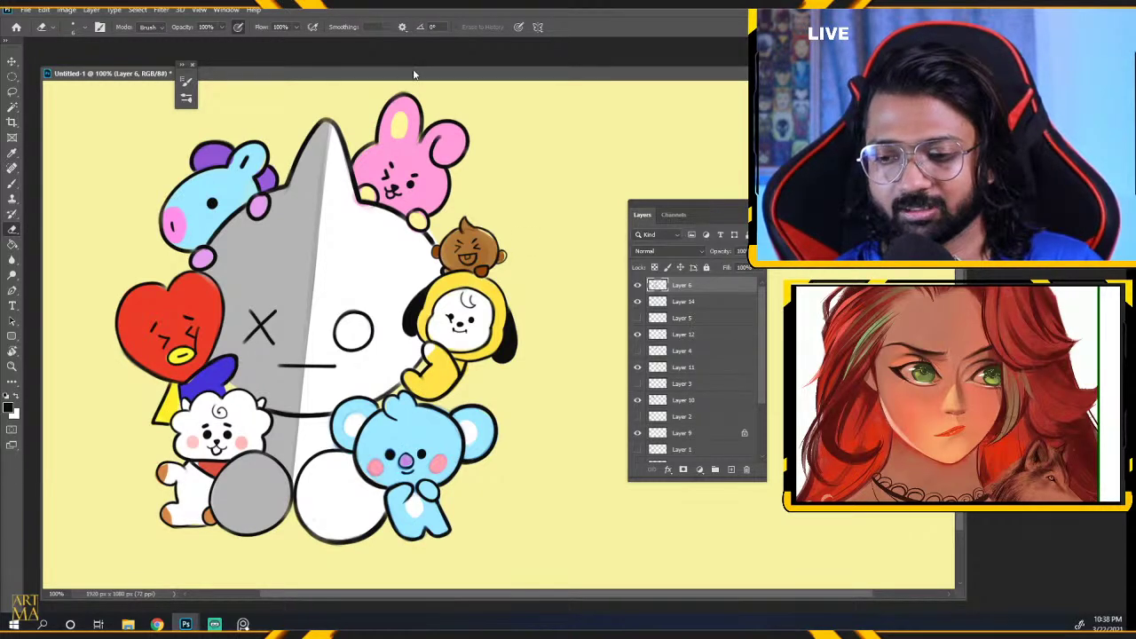
left_click_drag(414, 74, 431, 61)
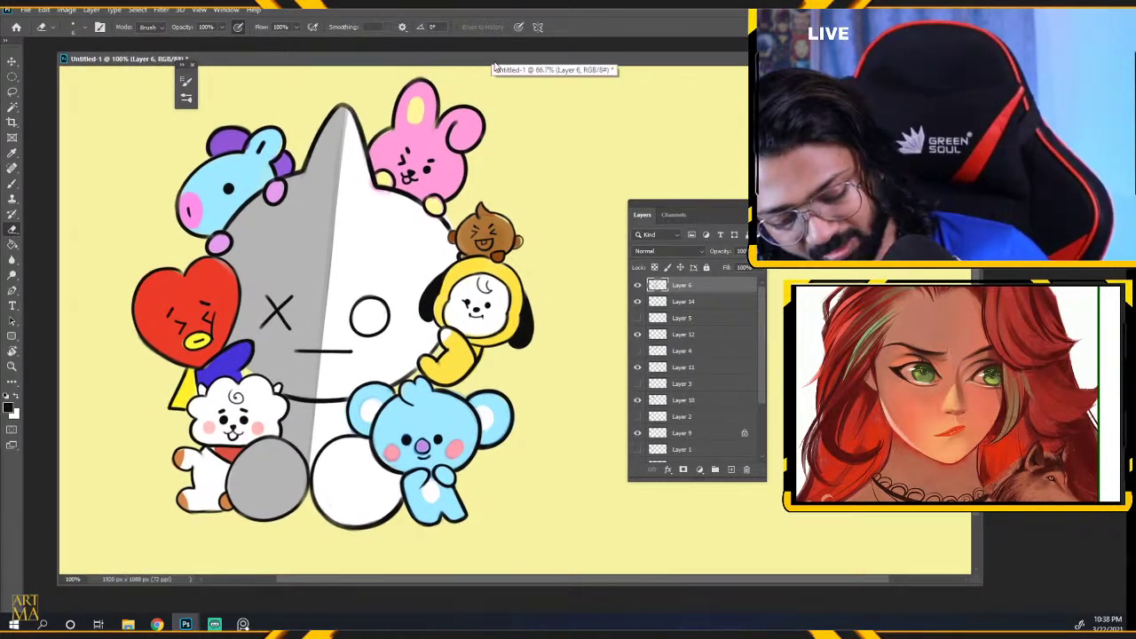
key("ctrl+minus")
key("ctrl+minus")
key("ctrl+minus")
key("ctrl+plus")
key("ctrl+plus")
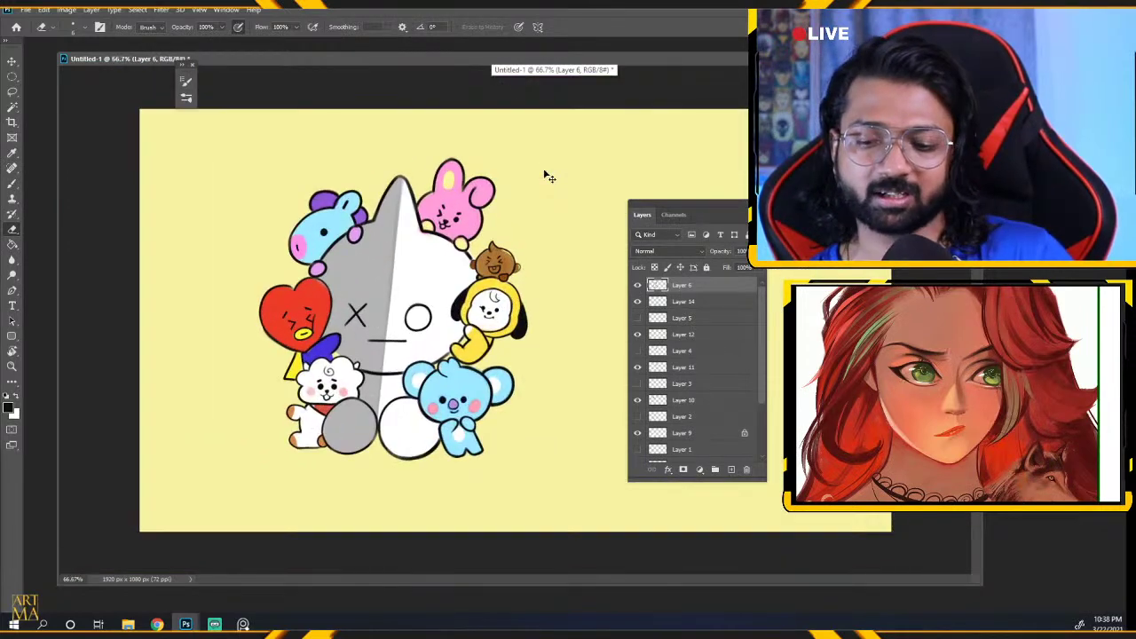
scroll(548, 175, "up", 1)
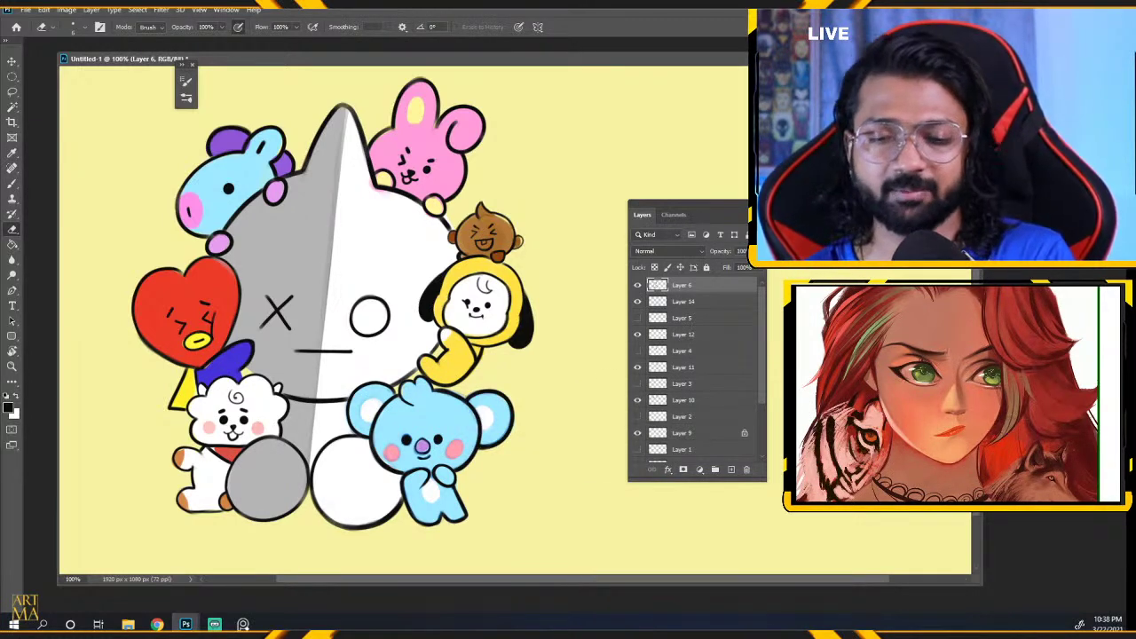
key("alt+Tab")
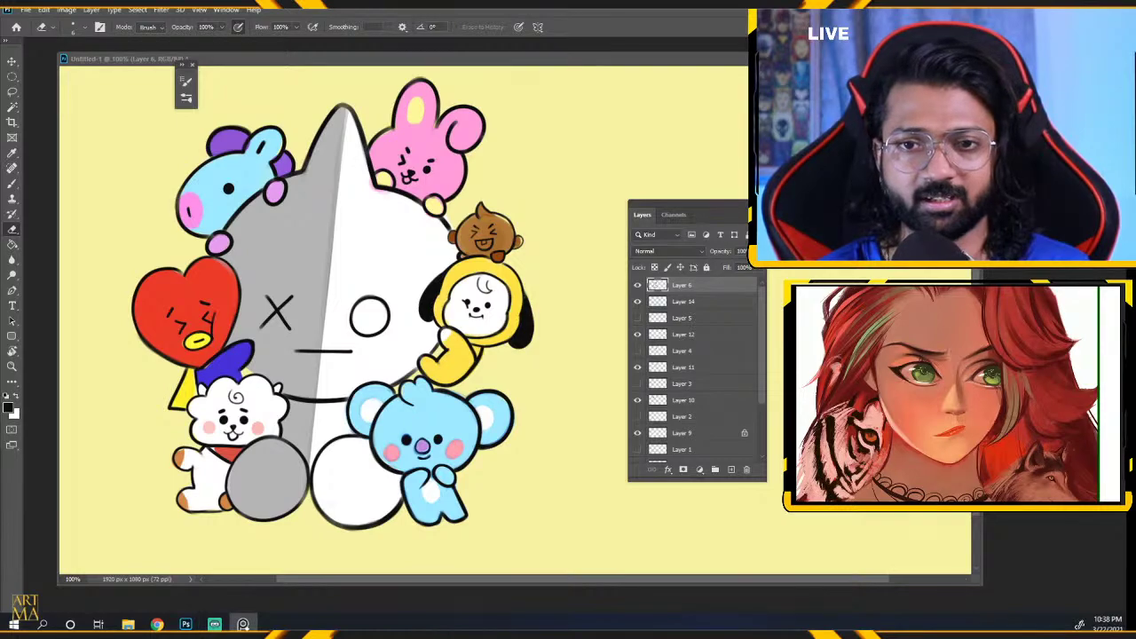
left_click(565, 186)
Enlarge both of the yellow-hooded character's eyes with black brush dabs.
key("ctrl+plus")
key("ctrl+plus")
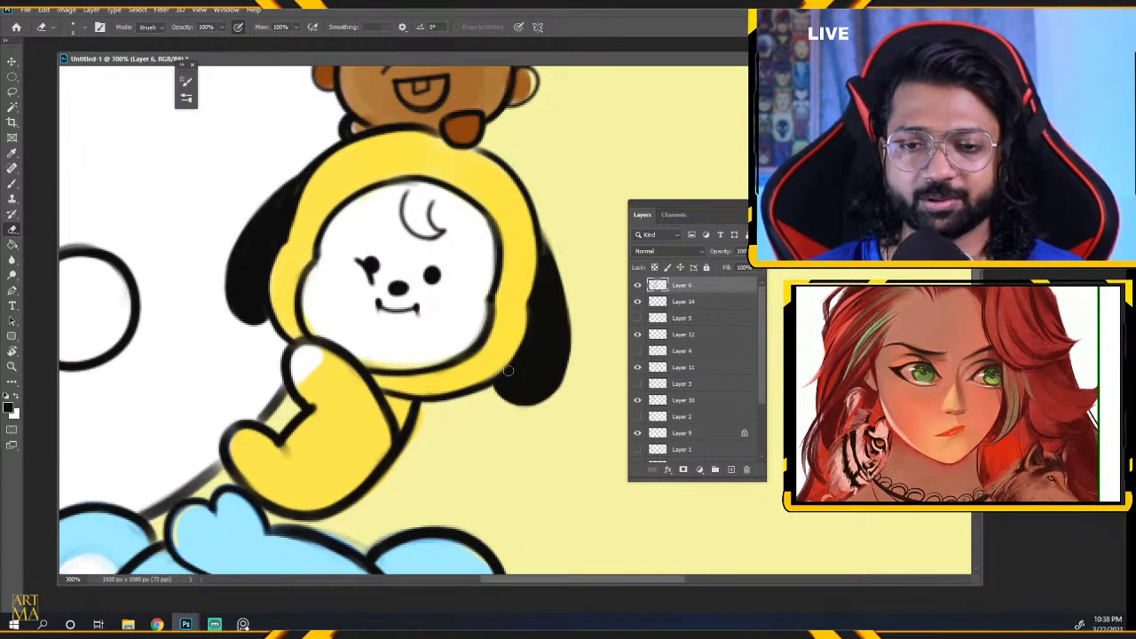
left_click(14, 184)
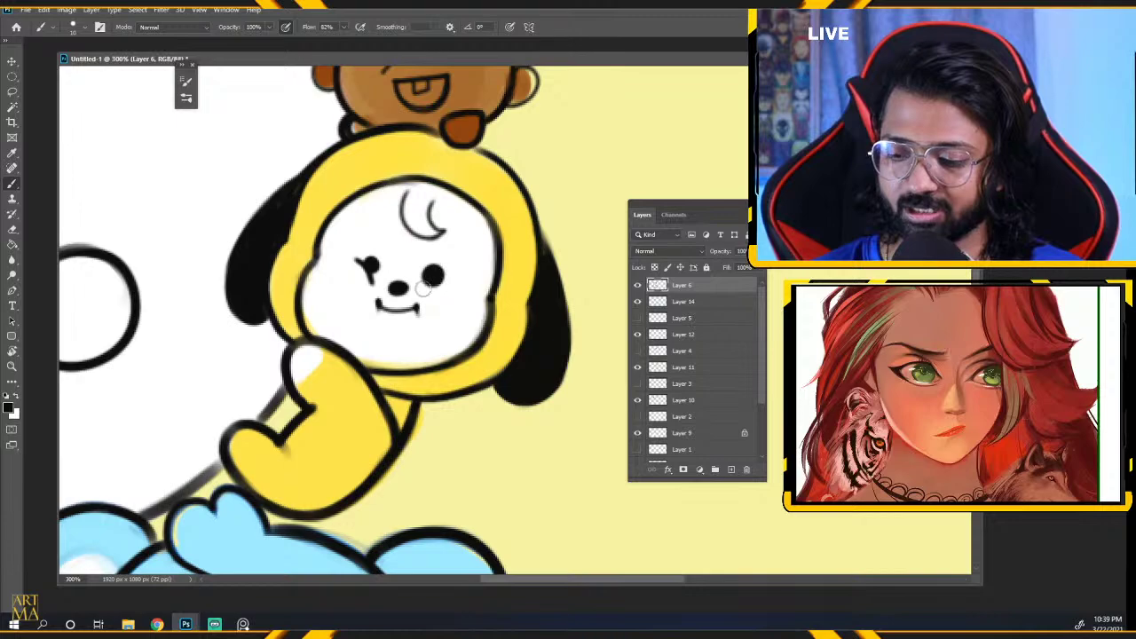
left_click_drag(367, 264, 373, 263)
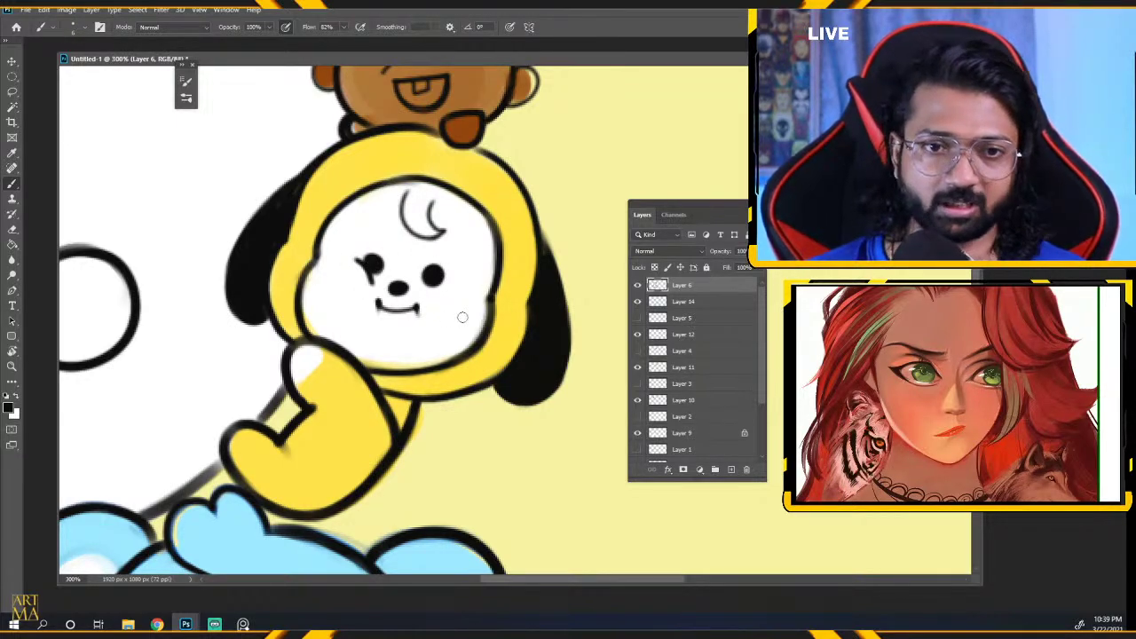
key("ctrl+minus")
key("ctrl+minus")
key("ctrl+minus")
key("ctrl+minus")
Darken the ear brown to RGB 100, 50, 13 and fill the small brown character's open mouth around the tooth.
key("ctrl+plus")
key("ctrl+plus")
key("ctrl+plus")
key("ctrl+plus")
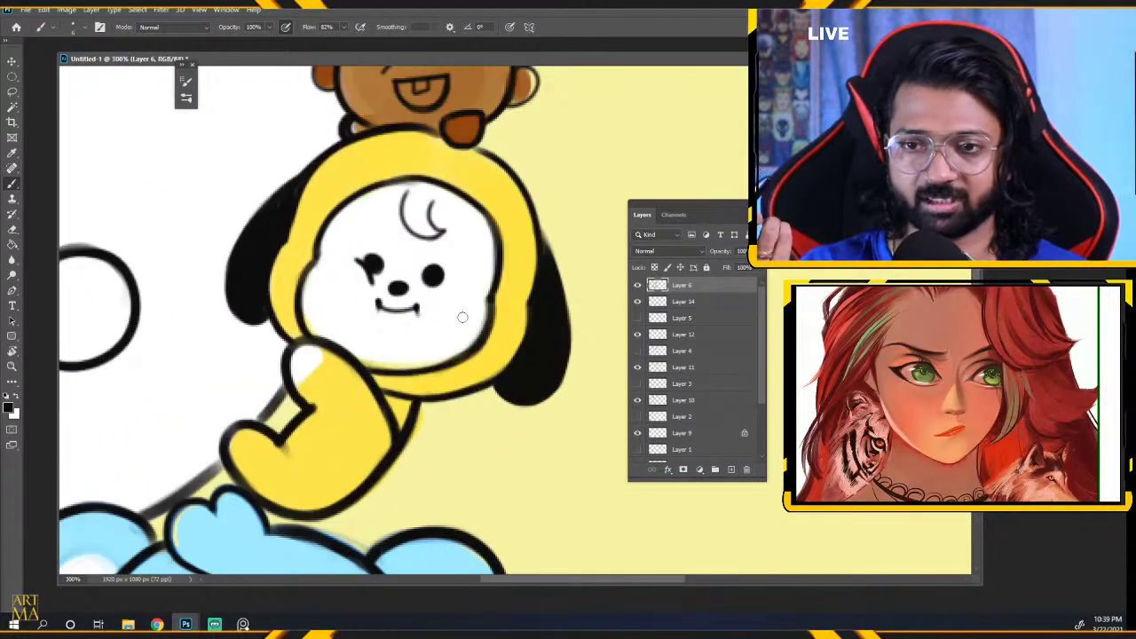
left_click_drag(386, 447, 384, 449)
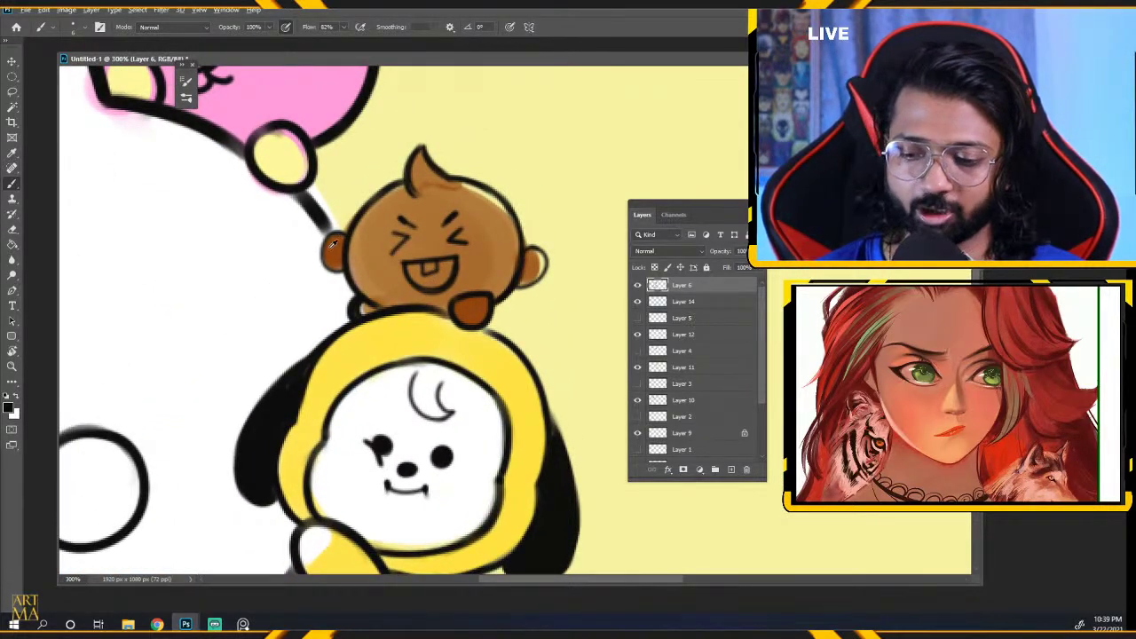
left_click(333, 248, "alt")
left_click(8, 407)
left_click(313, 398)
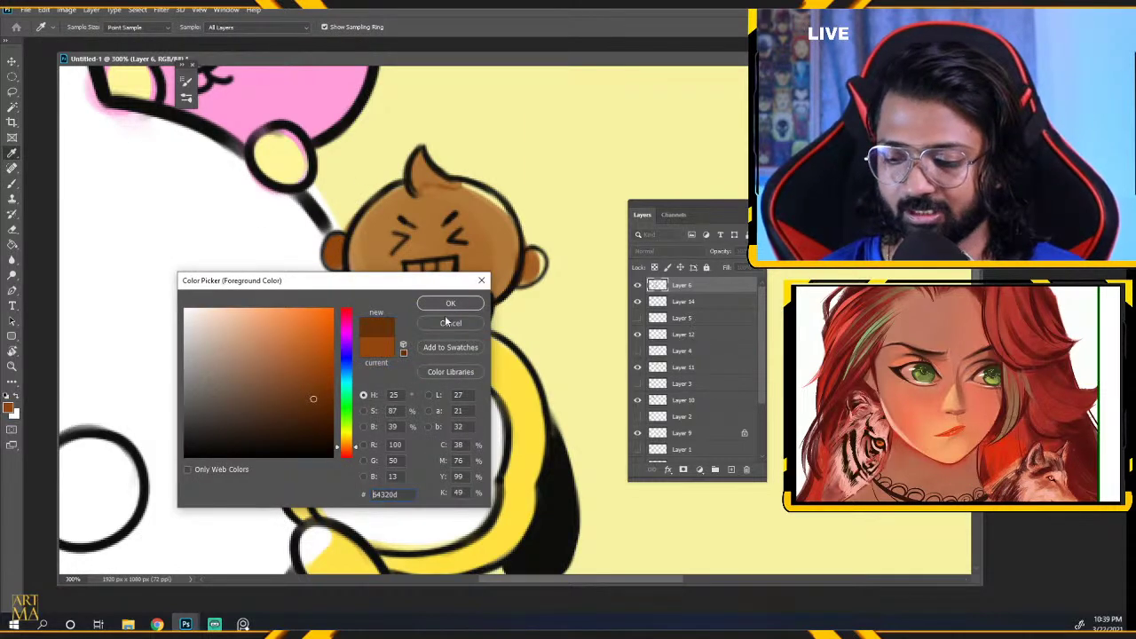
left_click(450, 322)
key("b")
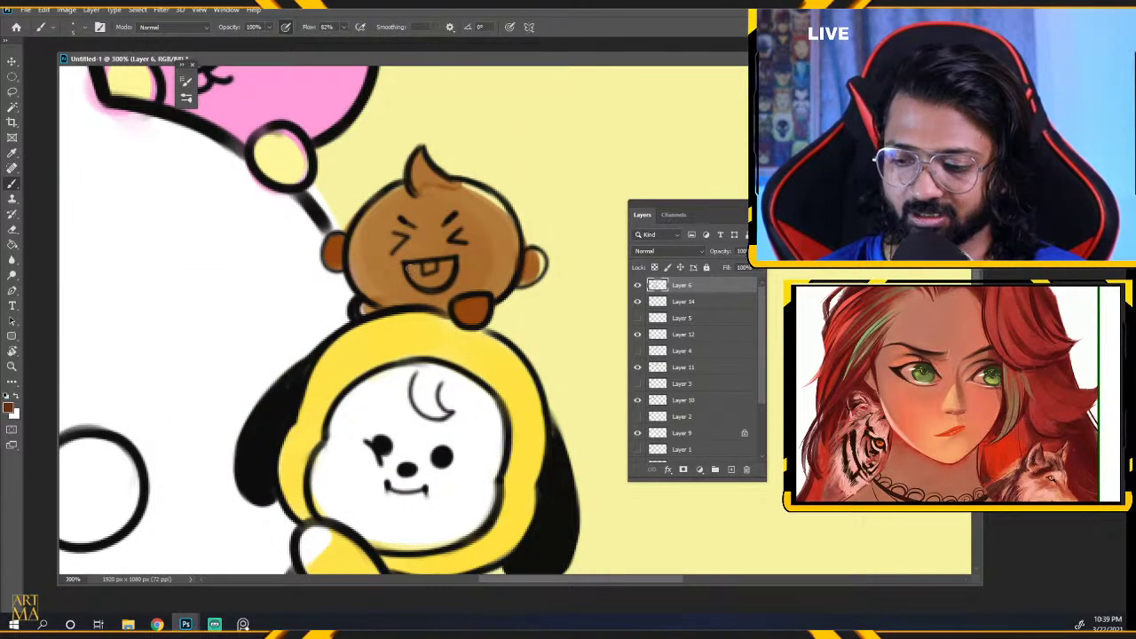
left_click_drag(413, 273, 441, 271)
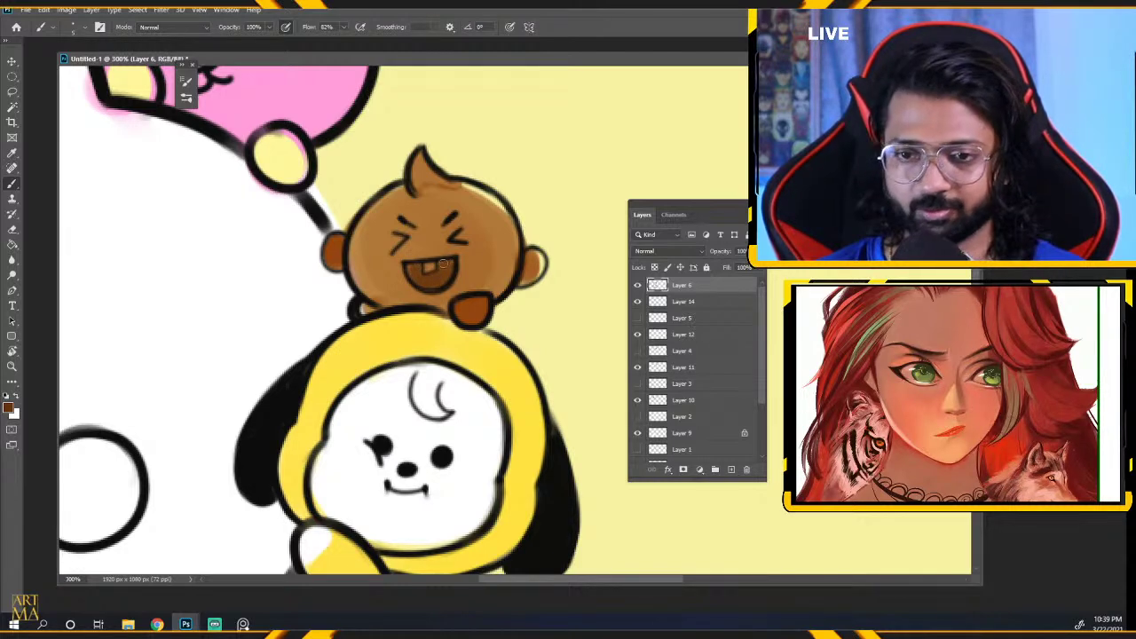
Sample the brown character's face colour and paint over the pale gaps inside its head outline with a larger brush.
left_click(397, 265, "alt")
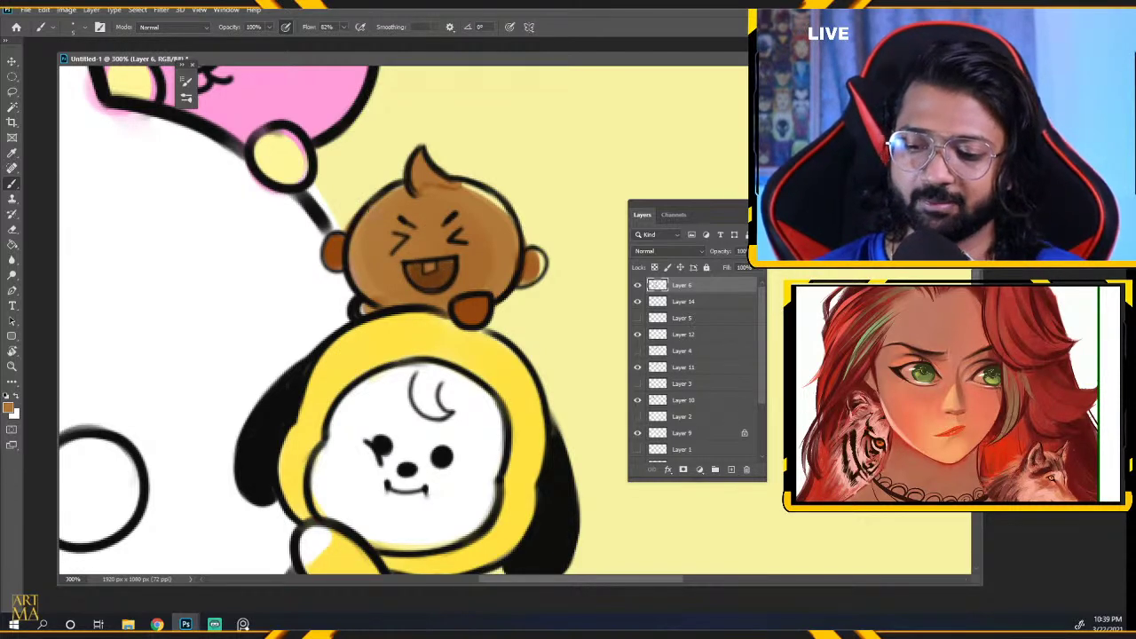
key("bracketright")
key("bracketright")
key("bracketright")
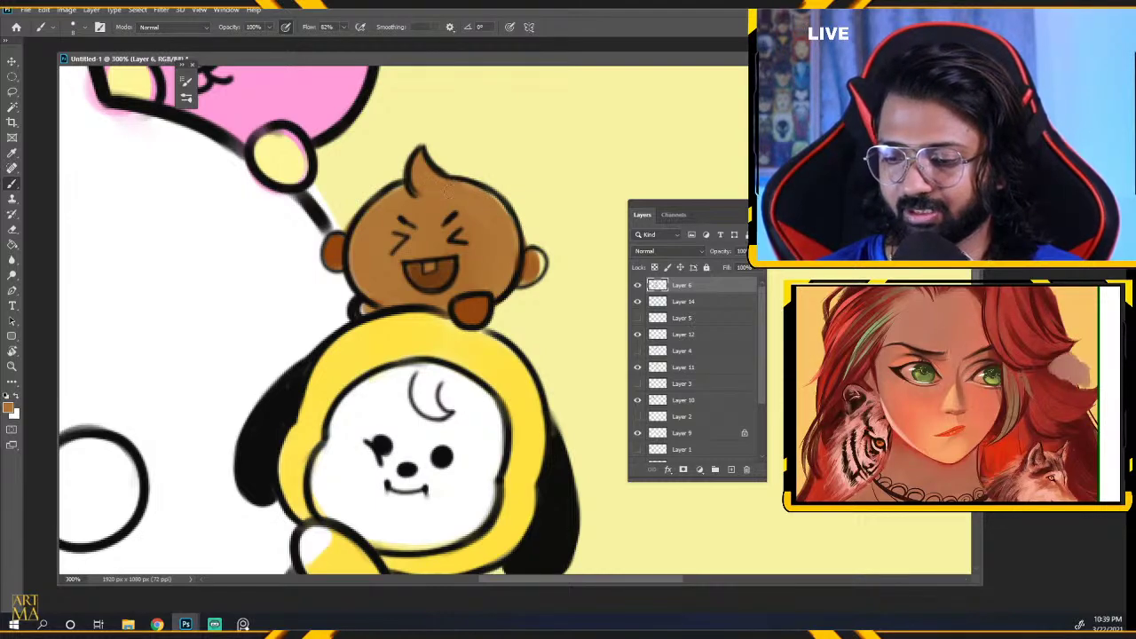
scroll(493, 304, "down", 1)
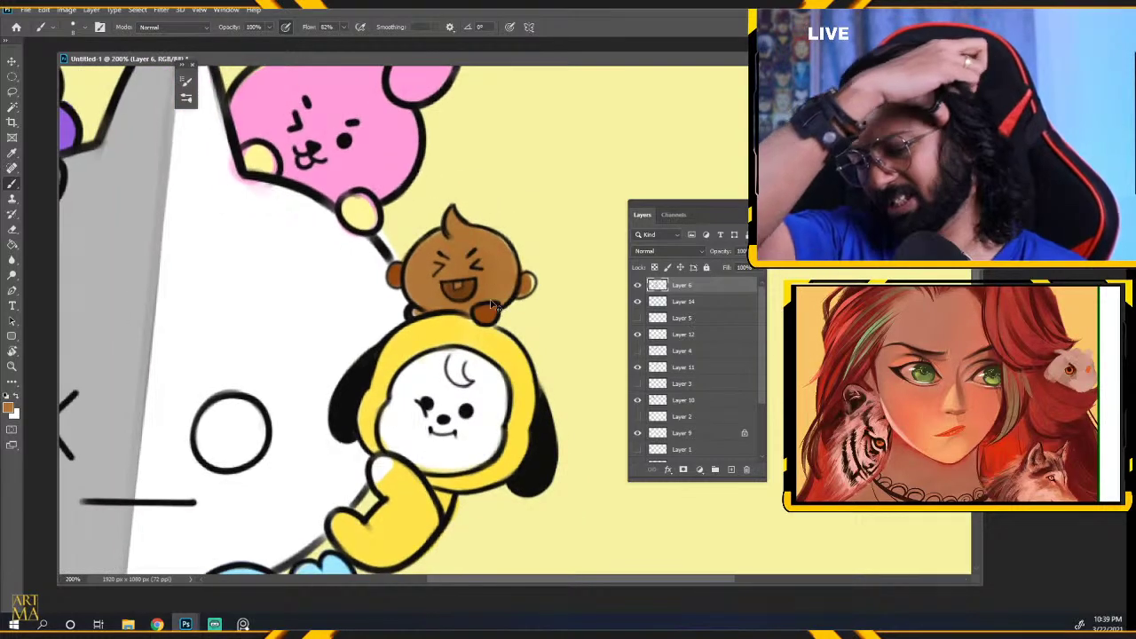
scroll(493, 304, "down", 3)
scroll(487, 304, "up", 1)
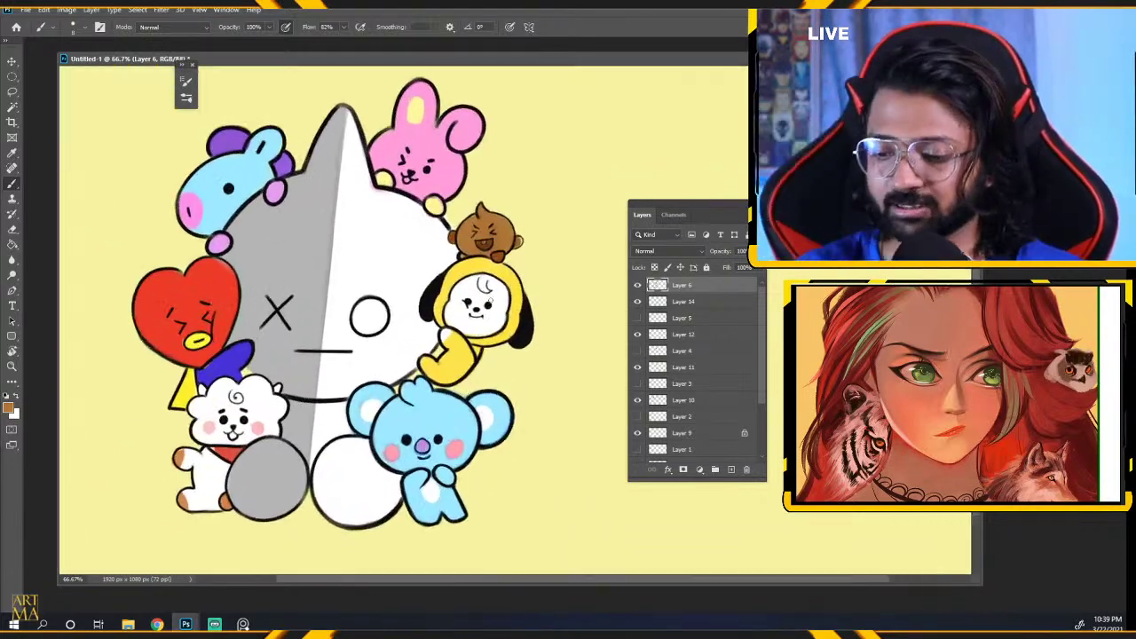
Sample the blue koala's cheek pink and dab two round blush cheeks on the yellow-hooded character's face.
scroll(488, 304, "up", 2)
scroll(488, 304, "down", 1)
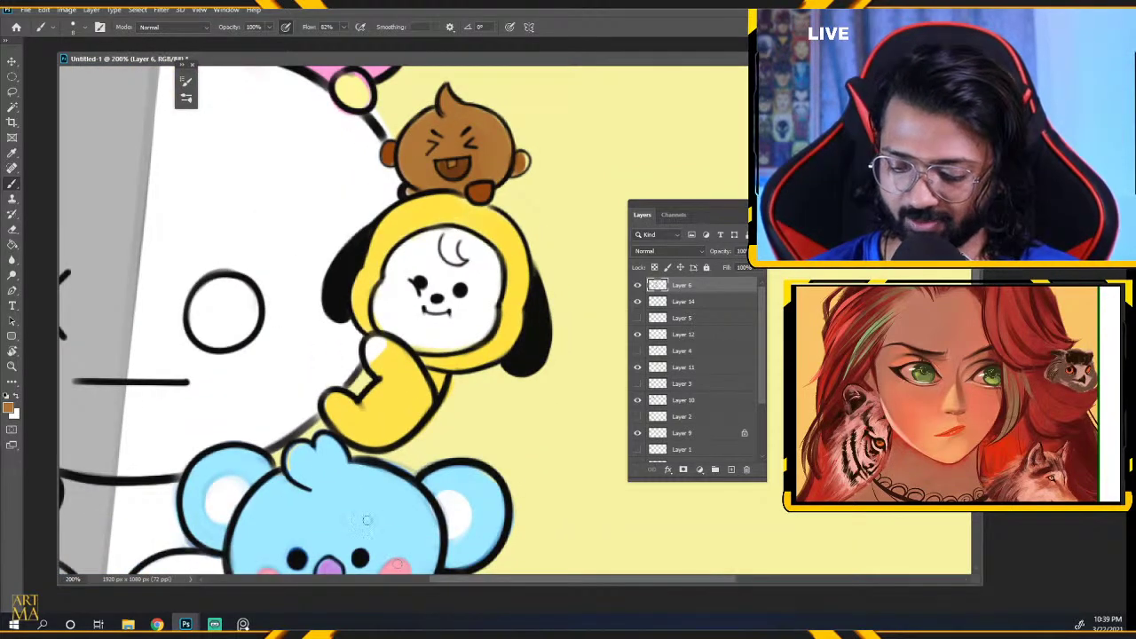
left_click_drag(367, 520, 389, 435)
left_click(419, 495, "alt")
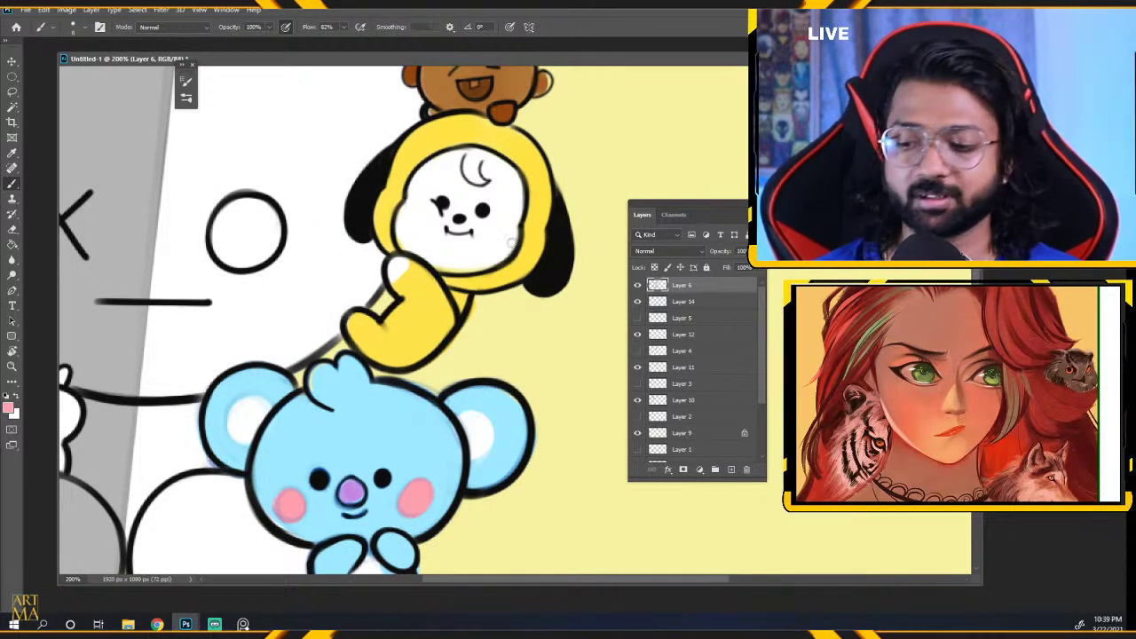
mouse_move(500, 232)
left_mouse_down()
mouse_move(490, 239)
mouse_move(500, 236)
left_mouse_up()
left_click_drag(421, 217, 424, 217)
key("ctrl+minus")
key("ctrl+minus")
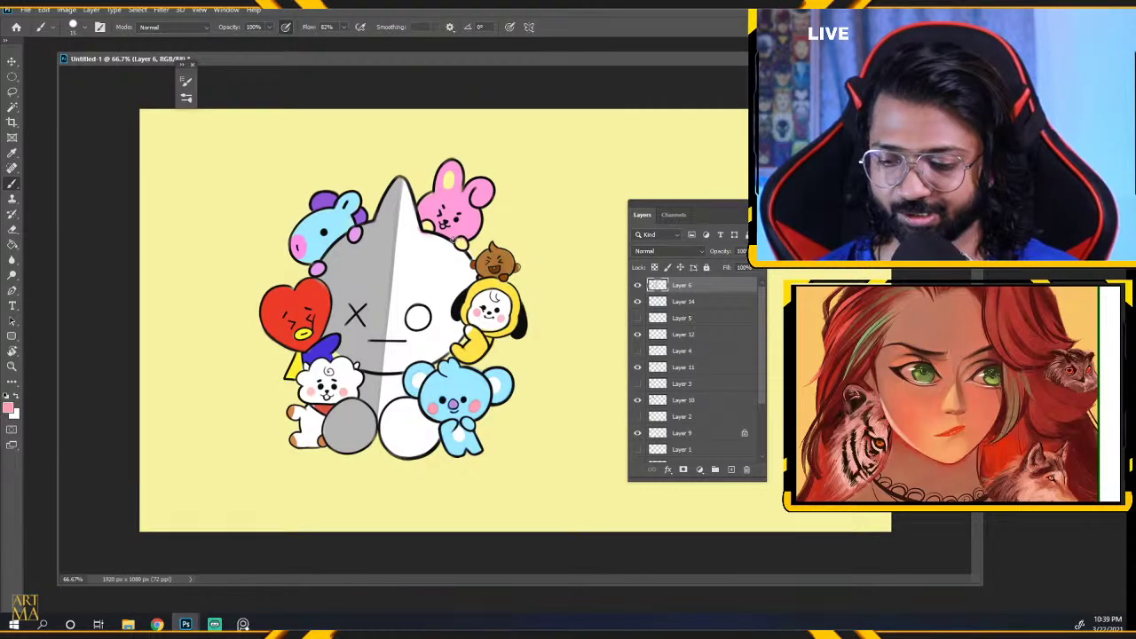
On Layer 8, touch up the red heart character's edge and blue arm using colours sampled from each area.
key("ctrl+plus")
key("ctrl+plus")
left_click_drag(246, 403, 532, 467)
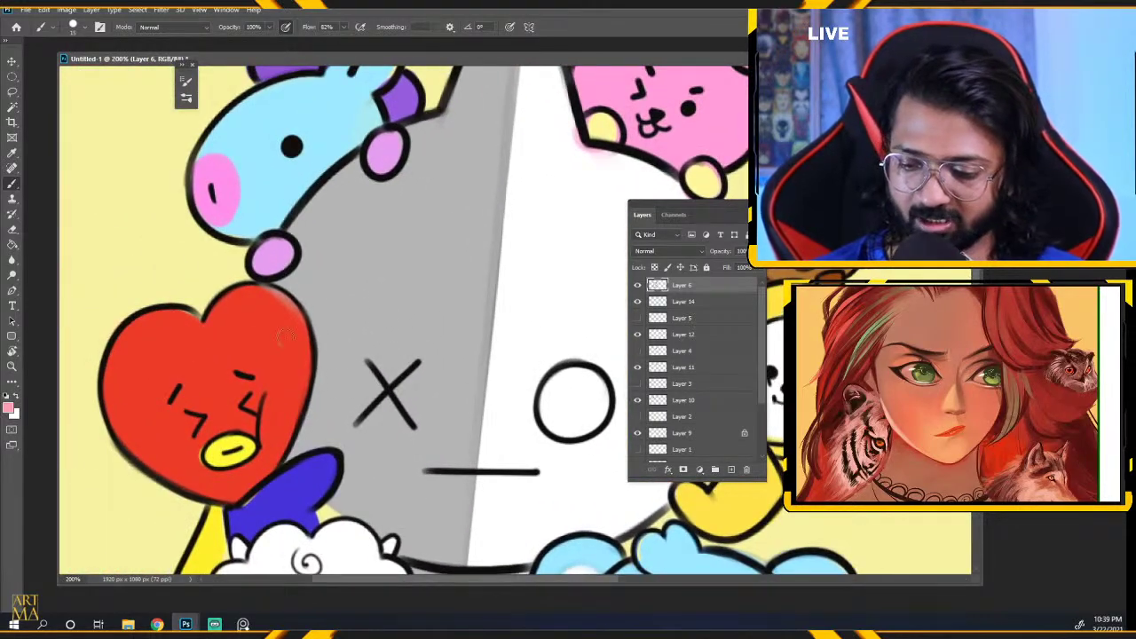
left_click(637, 285)
left_click(637, 285)
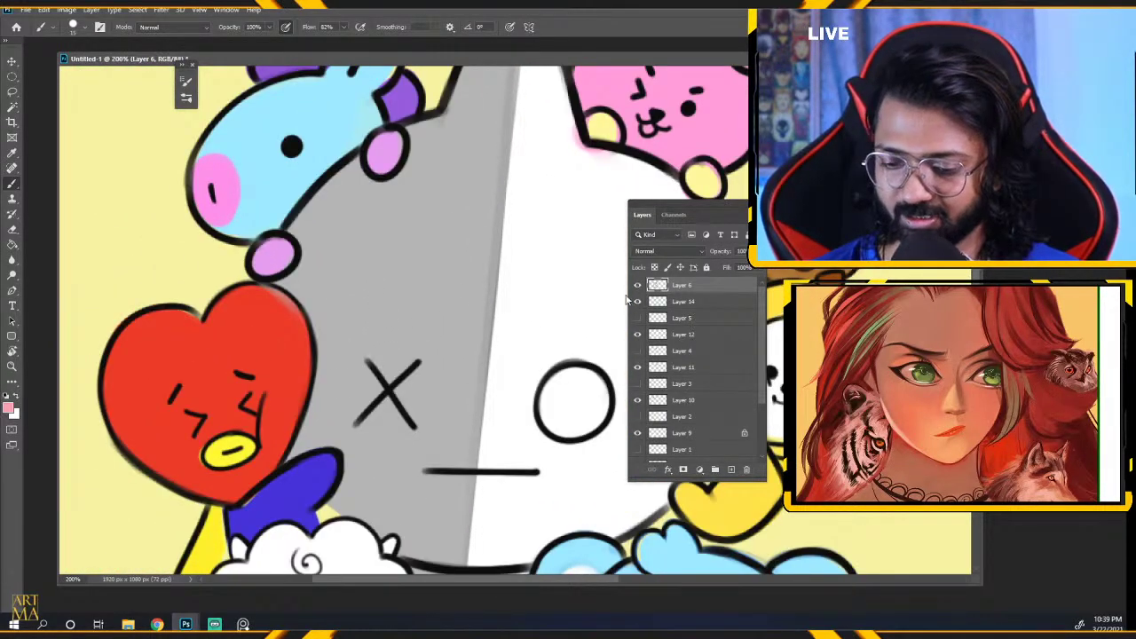
left_click_drag(761, 333, 765, 438)
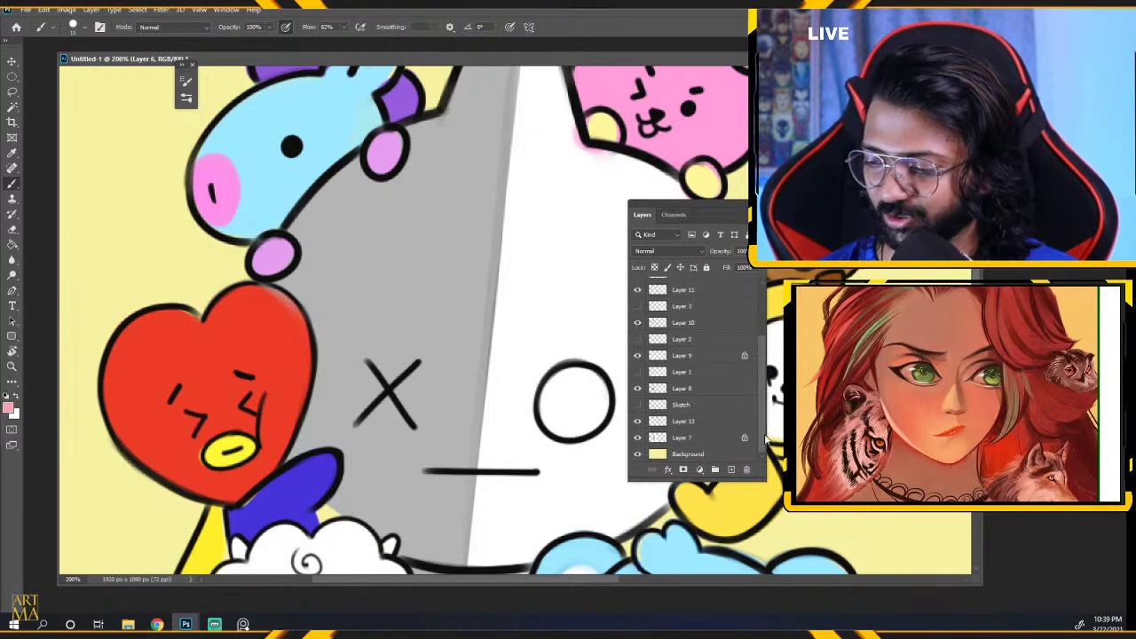
left_click(684, 388)
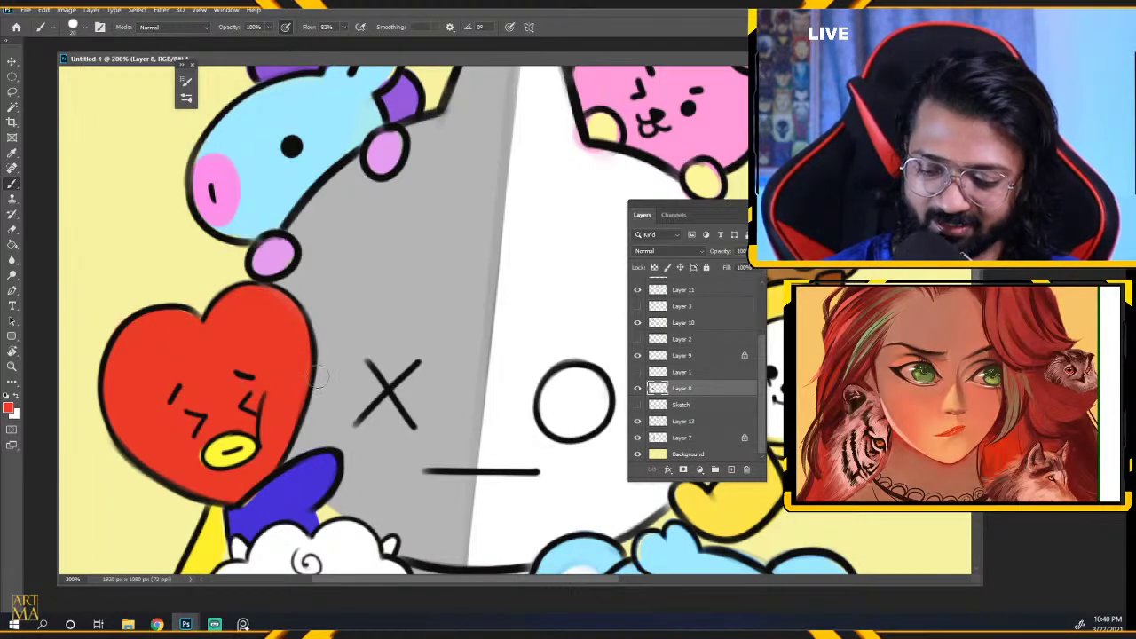
left_click(279, 494, "alt")
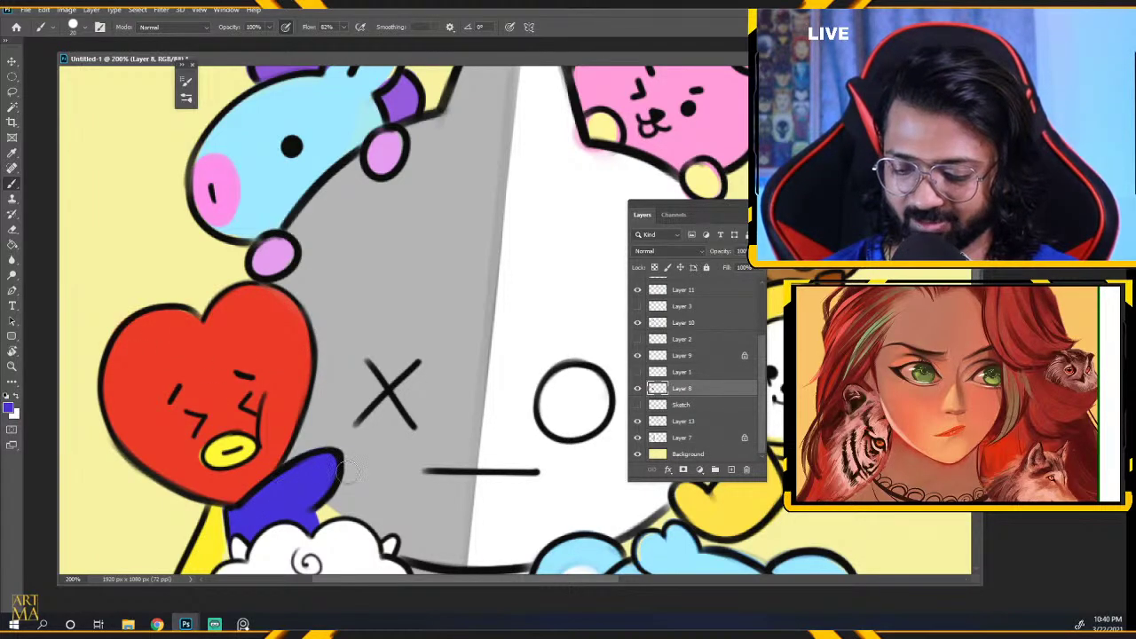
key("ctrl+0")
key("ctrl+minus")
key("ctrl+minus")
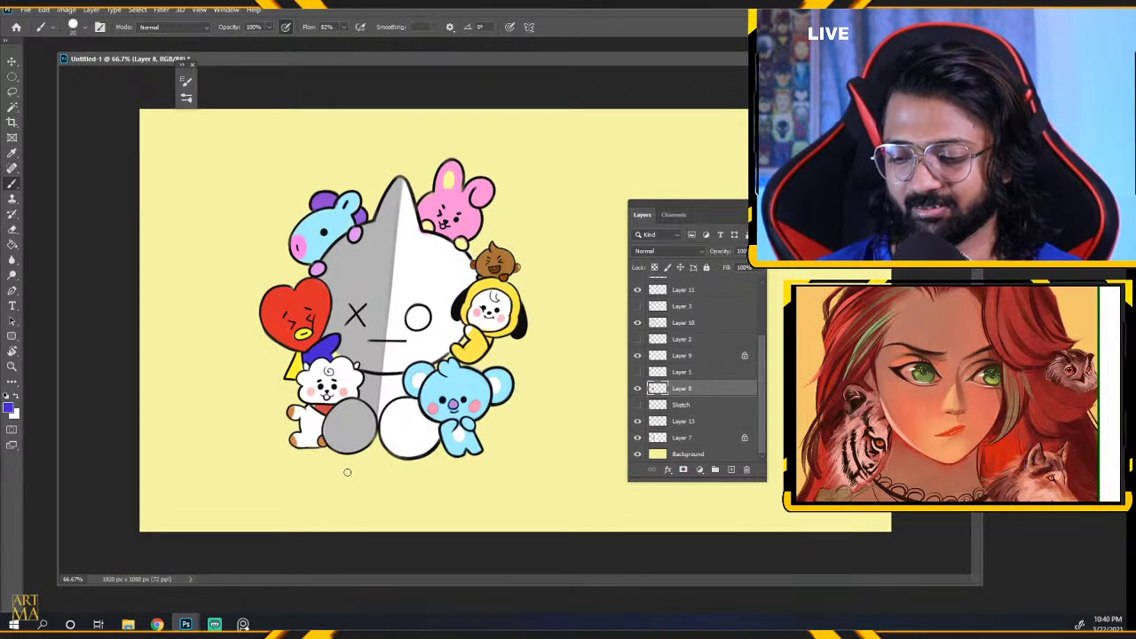
Choose a deeper pink and paint a small tilted heart in the empty background above the blue pony on Layer 8.
key("ctrl+plus")
key("ctrl+plus")
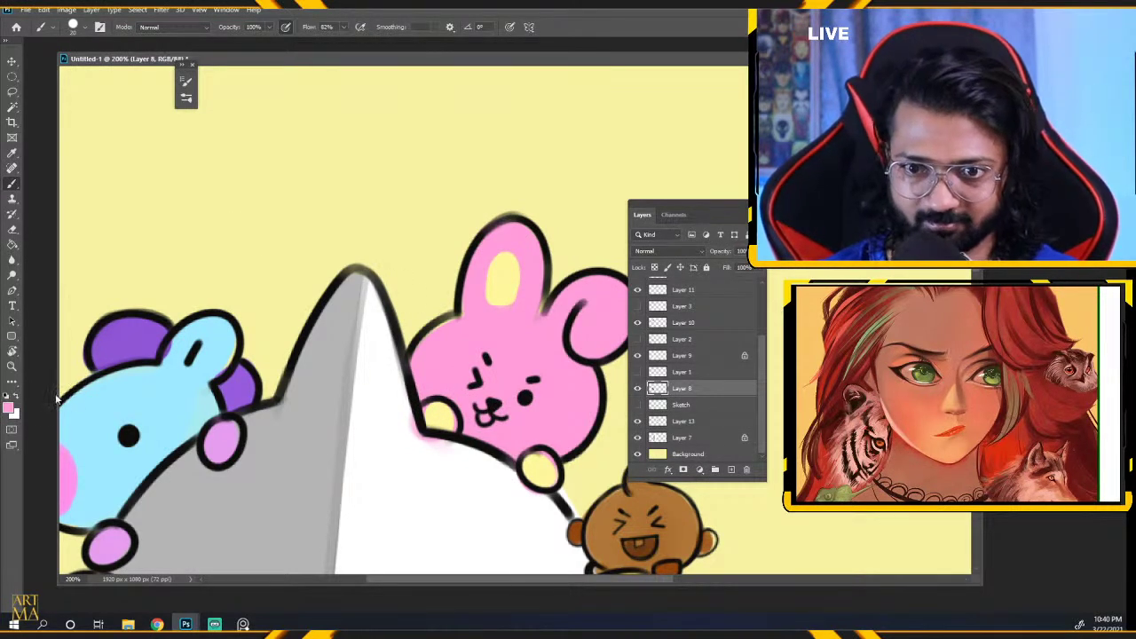
left_click(11, 409)
left_click_drag(351, 451, 351, 318)
left_click(277, 309)
left_click(436, 305)
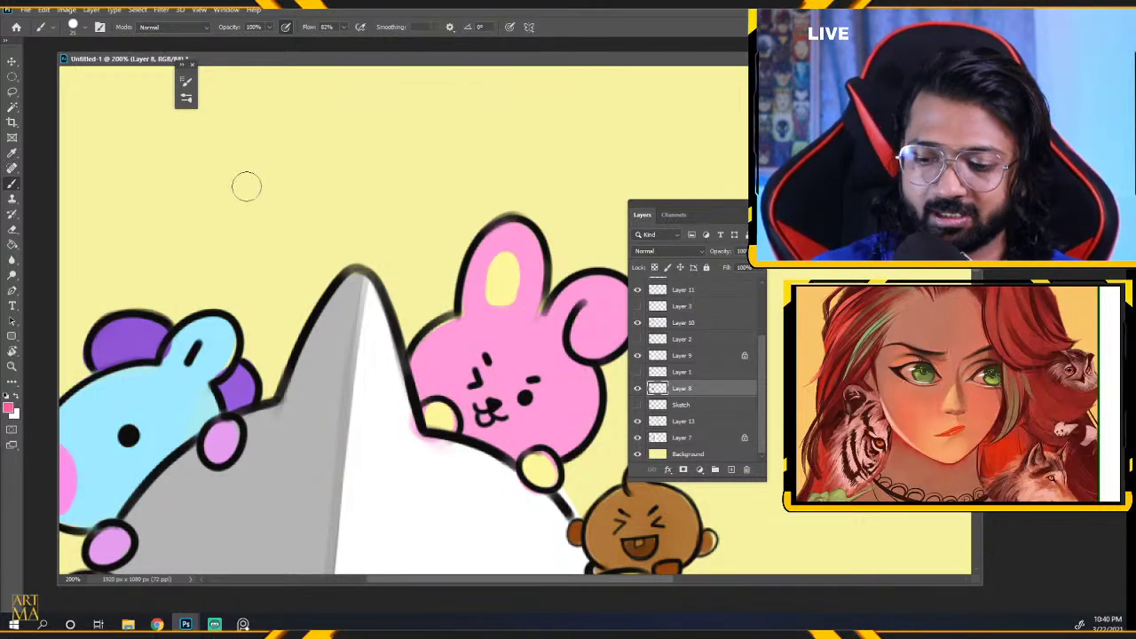
left_click_drag(266, 205, 284, 224)
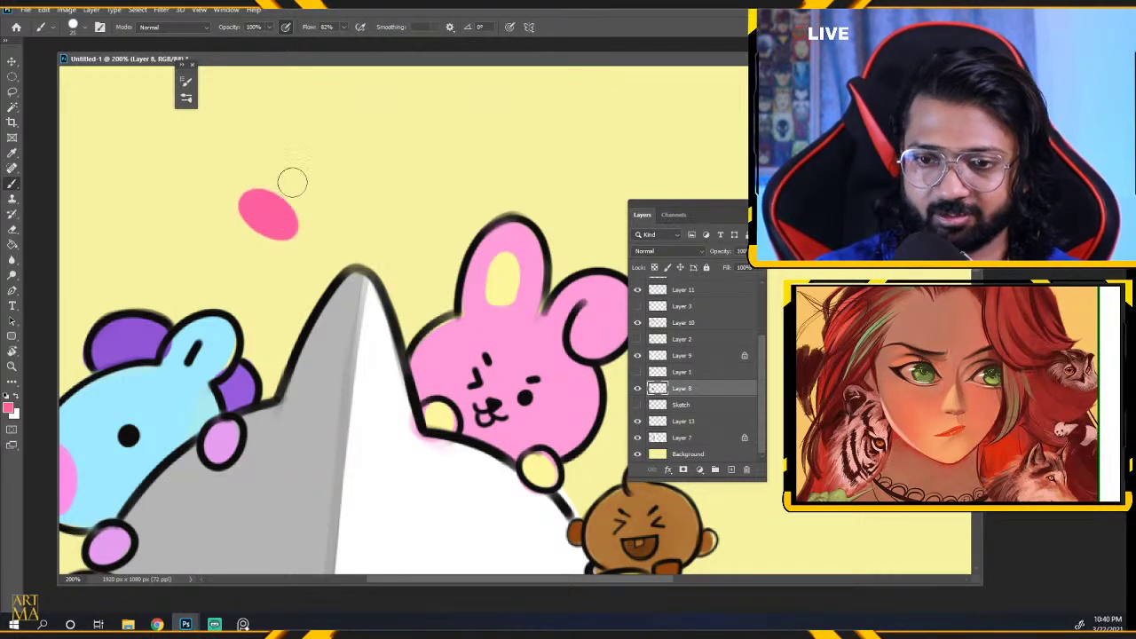
mouse_move(293, 182)
left_mouse_down()
mouse_move(279, 233)
mouse_move(256, 222)
mouse_move(250, 200)
mouse_move(290, 228)
mouse_move(282, 176)
left_mouse_up()
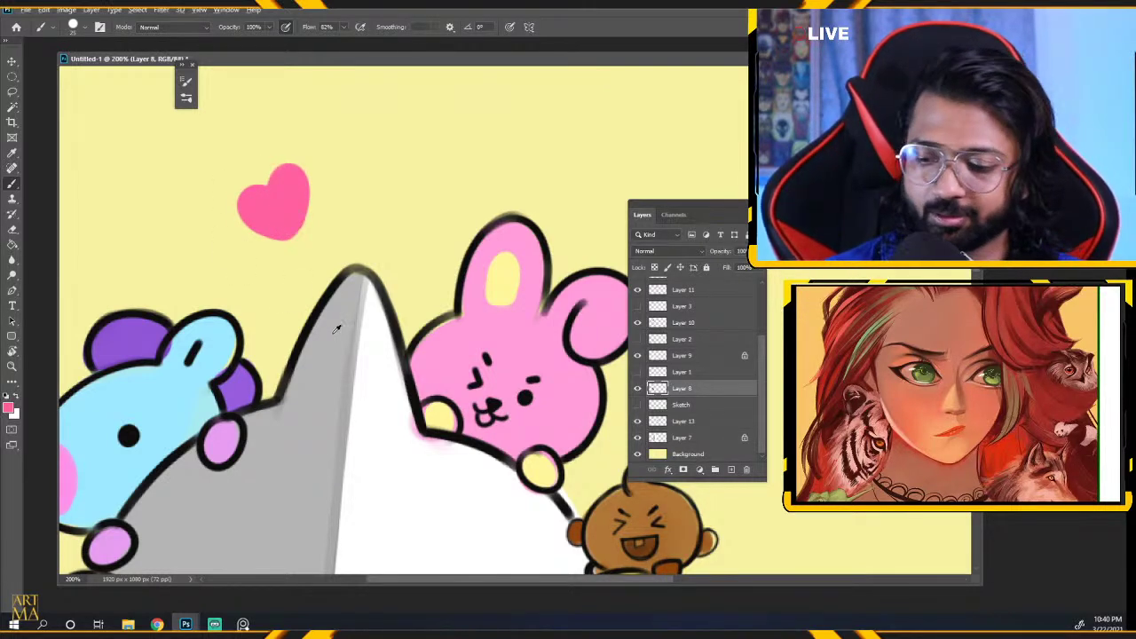
Sample the black line colour and outline the small pink heart with a smaller brush, redoing uneven strokes.
left_click(309, 323, "alt")
key("bracketleft")
key("bracketleft")
key("bracketleft")
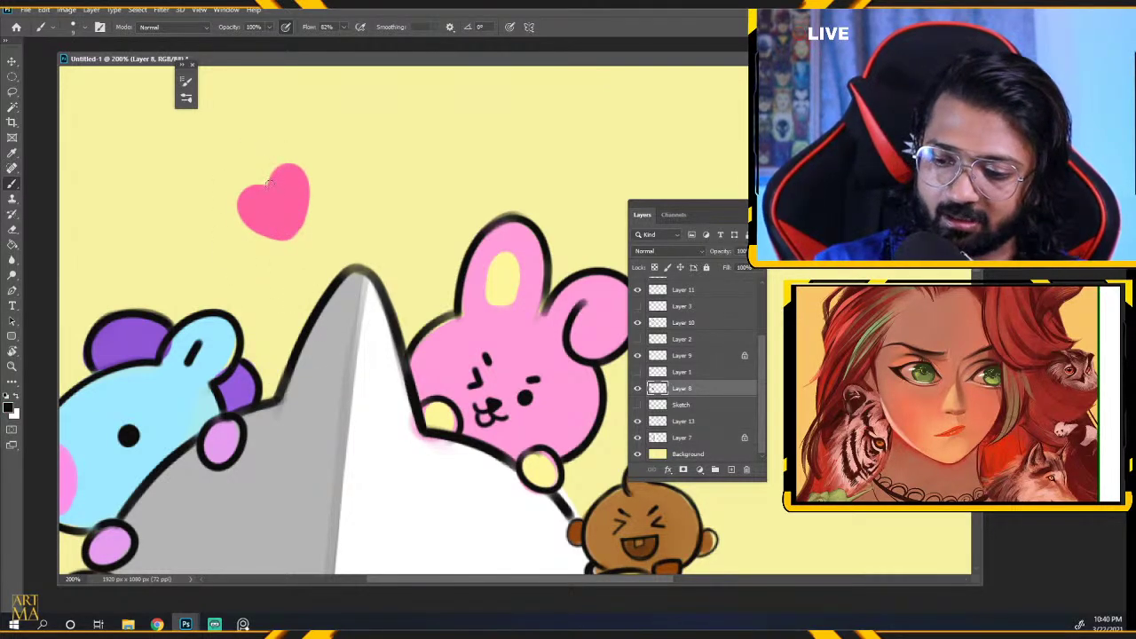
left_click_drag(267, 182, 293, 229)
key("ctrl+z")
mouse_move(266, 181)
left_mouse_down()
mouse_move(309, 208)
mouse_move(299, 235)
left_mouse_up()
key("ctrl+z")
mouse_move(268, 184)
left_mouse_down()
mouse_move(283, 242)
mouse_move(305, 174)
mouse_move(297, 236)
left_mouse_up()
key("ctrl+z")
key("ctrl+z")
key("ctrl+z")
mouse_move(267, 184)
left_mouse_down()
mouse_move(287, 248)
mouse_move(310, 182)
mouse_move(298, 236)
left_mouse_up()
key("ctrl+z")
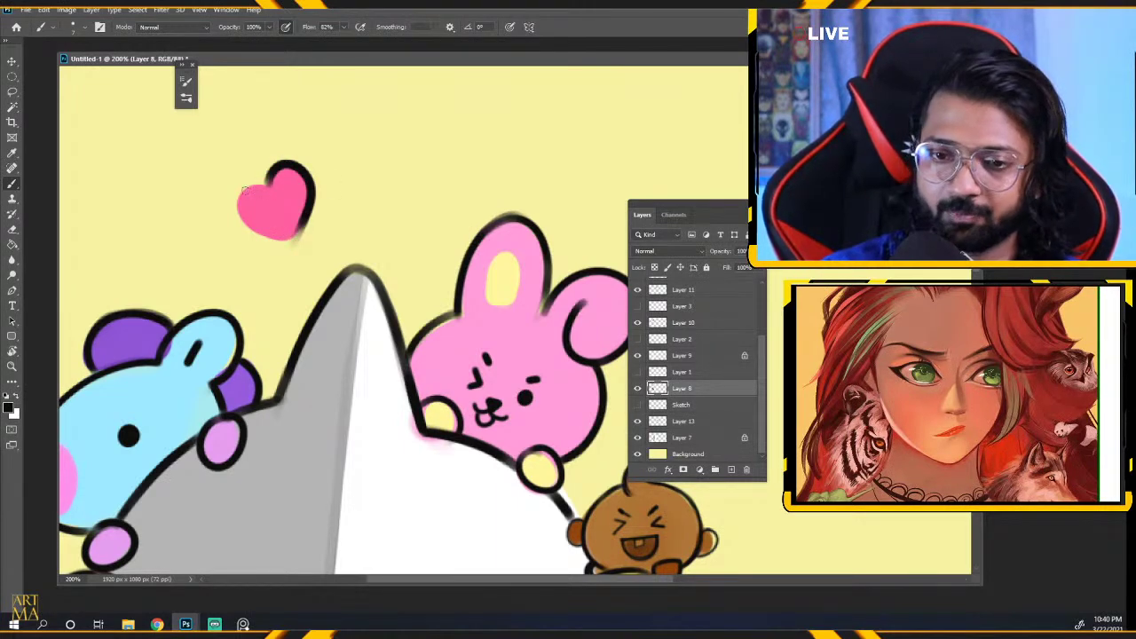
mouse_move(265, 185)
left_mouse_down()
mouse_move(238, 186)
mouse_move(293, 241)
mouse_move(235, 190)
mouse_move(293, 240)
left_mouse_up()
key("ctrl+z")
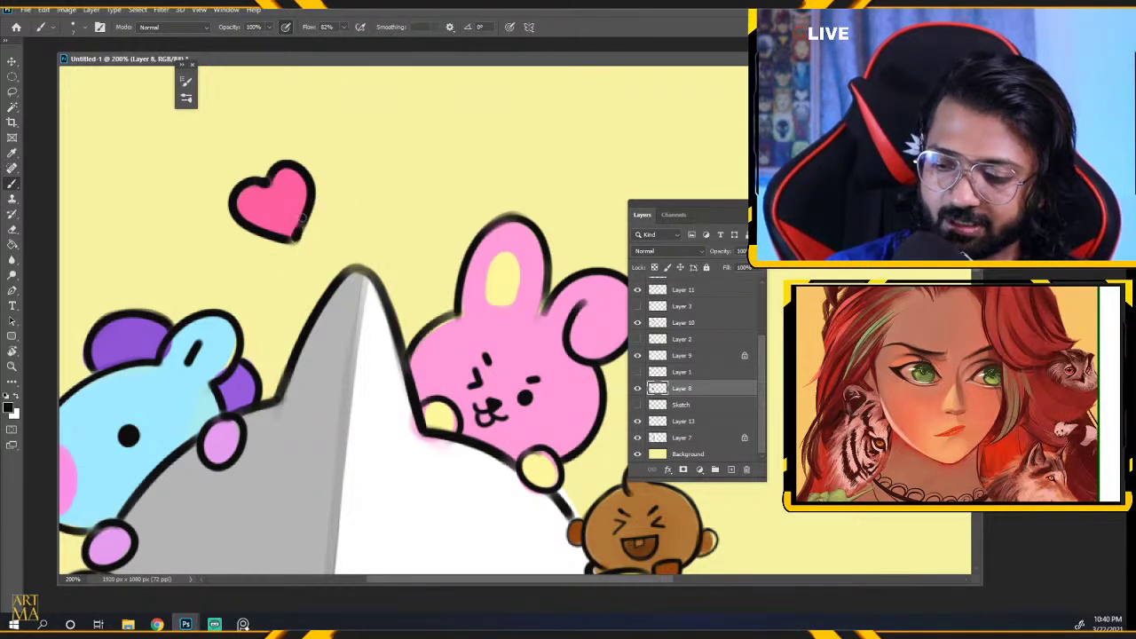
Refine the small heart's tip and inner outline edges using the eraser, the sampled pink and black.
left_click(293, 206, "alt")
key("e")
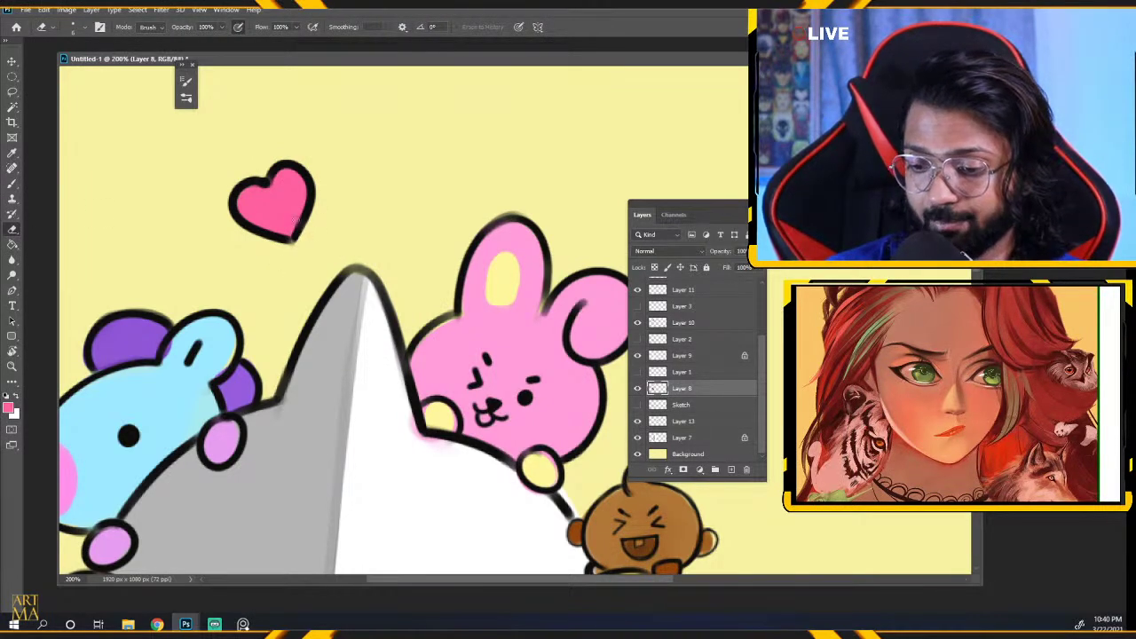
key("b")
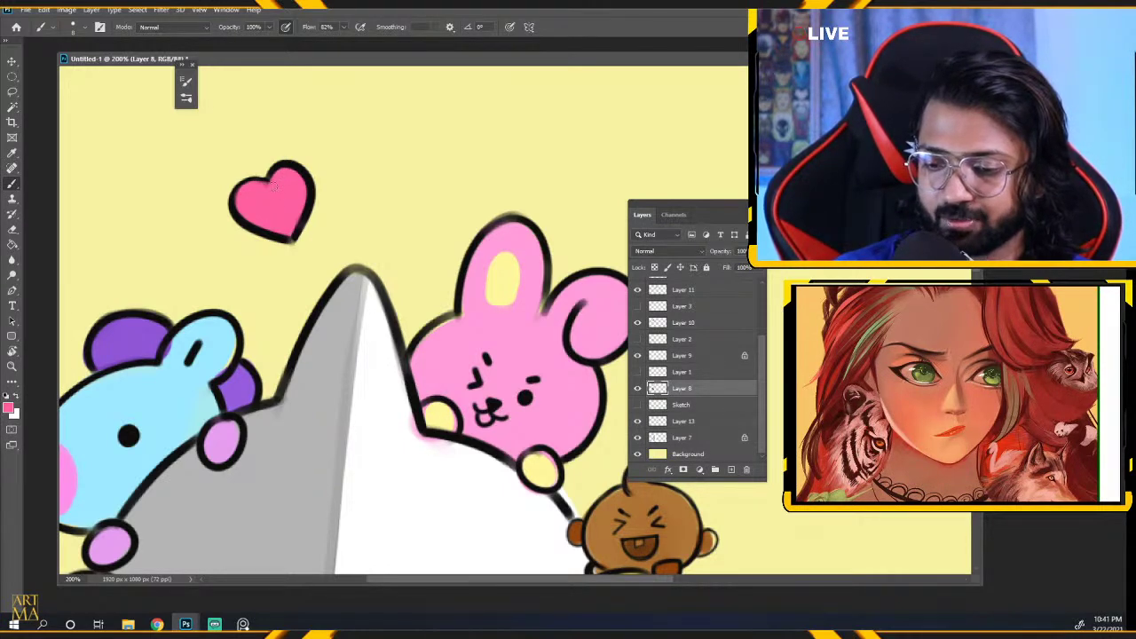
left_click(312, 210, "alt")
left_click_drag(324, 231, 331, 258)
key("ctrl+minus")
key("ctrl+minus")
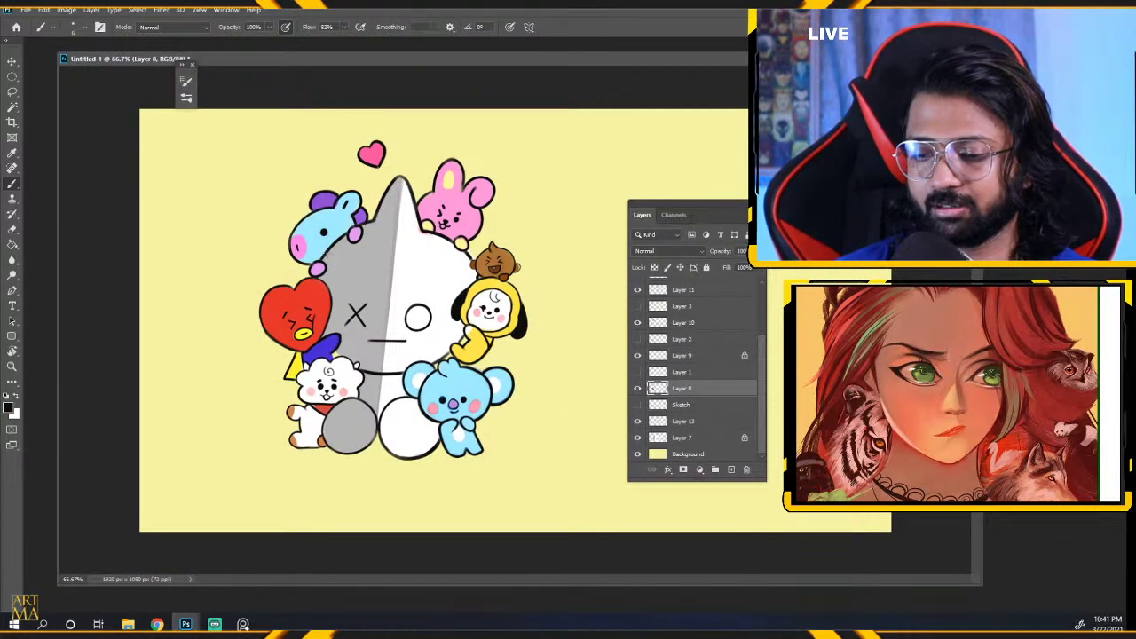
Lasso the small pink heart and move it up and away from the central character's pointed head.
key("ctrl+plus")
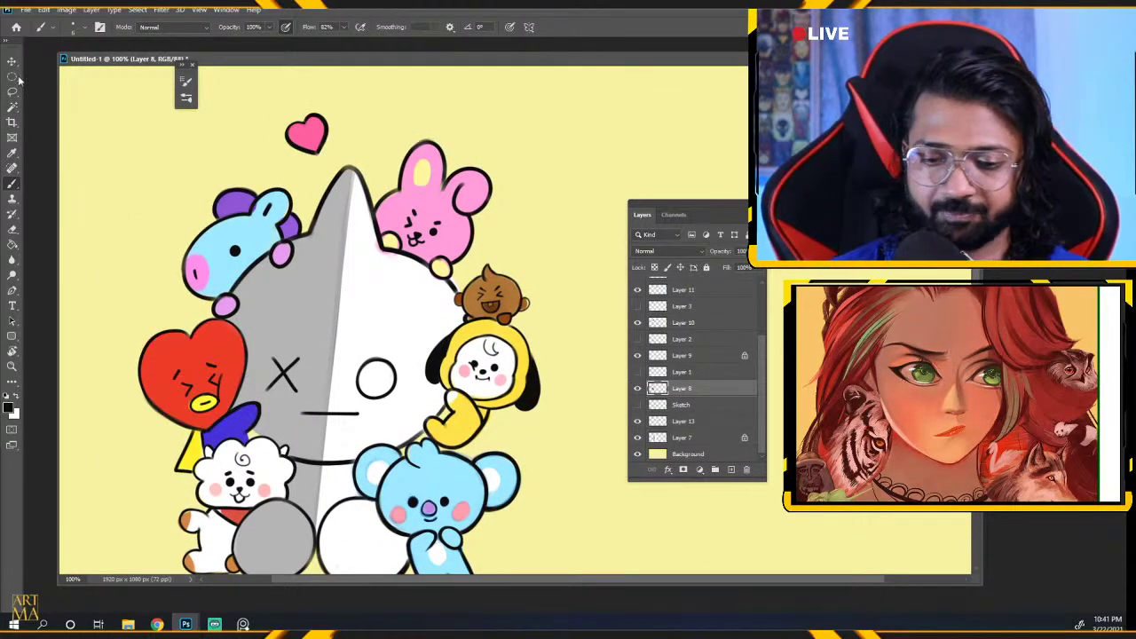
left_click(13, 91)
left_click_drag(311, 104, 258, 107)
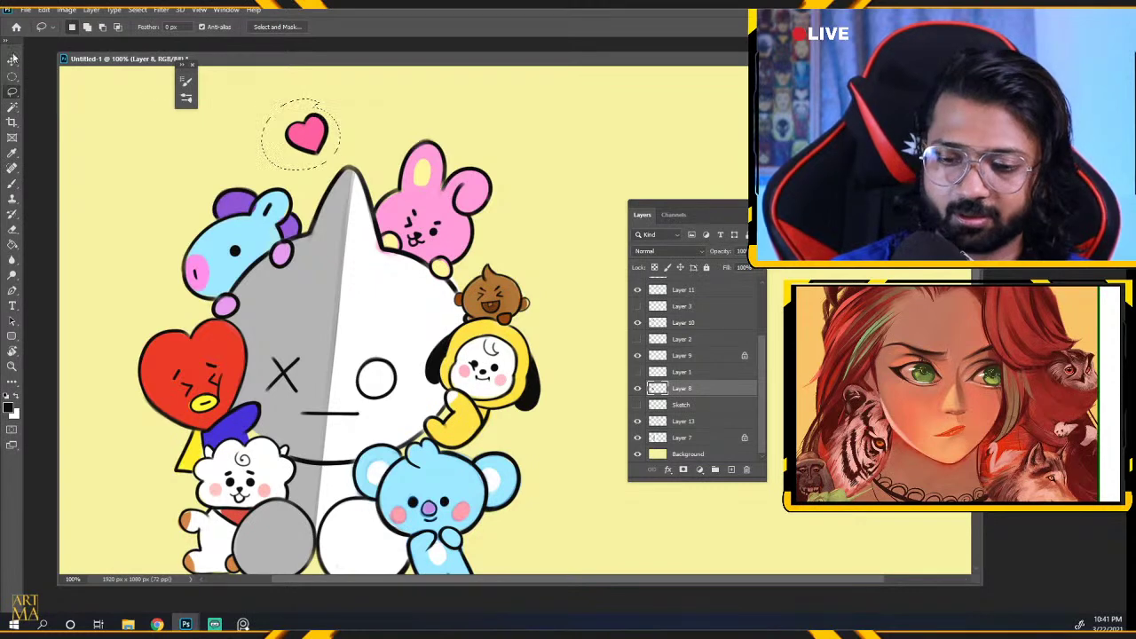
key("v")
mouse_move(347, 112)
left_mouse_down()
mouse_move(326, 95)
mouse_move(303, 116)
left_mouse_up()
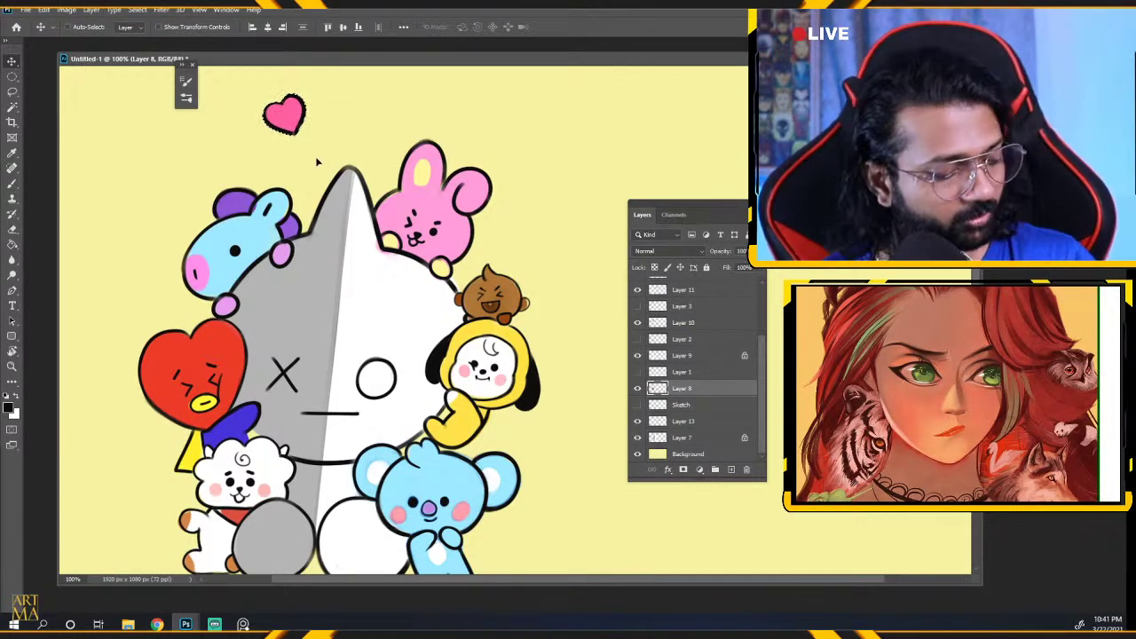
Draw a short curved black stroke between the small heart and the central character's pointed tip, redoing the first attempt.
left_click(14, 184)
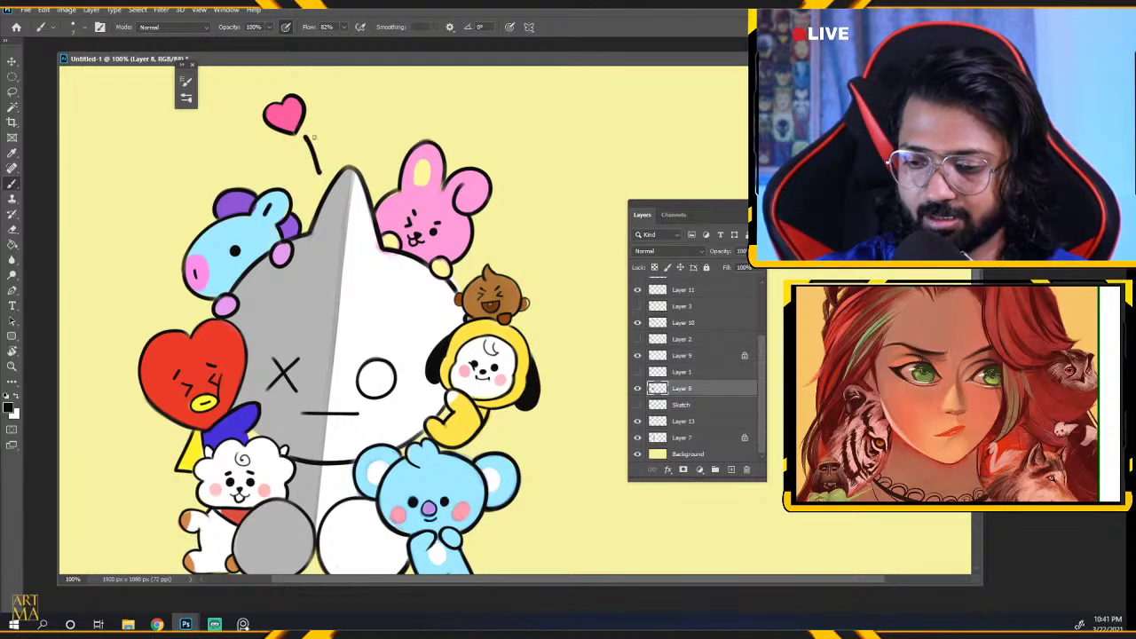
key("ctrl+z")
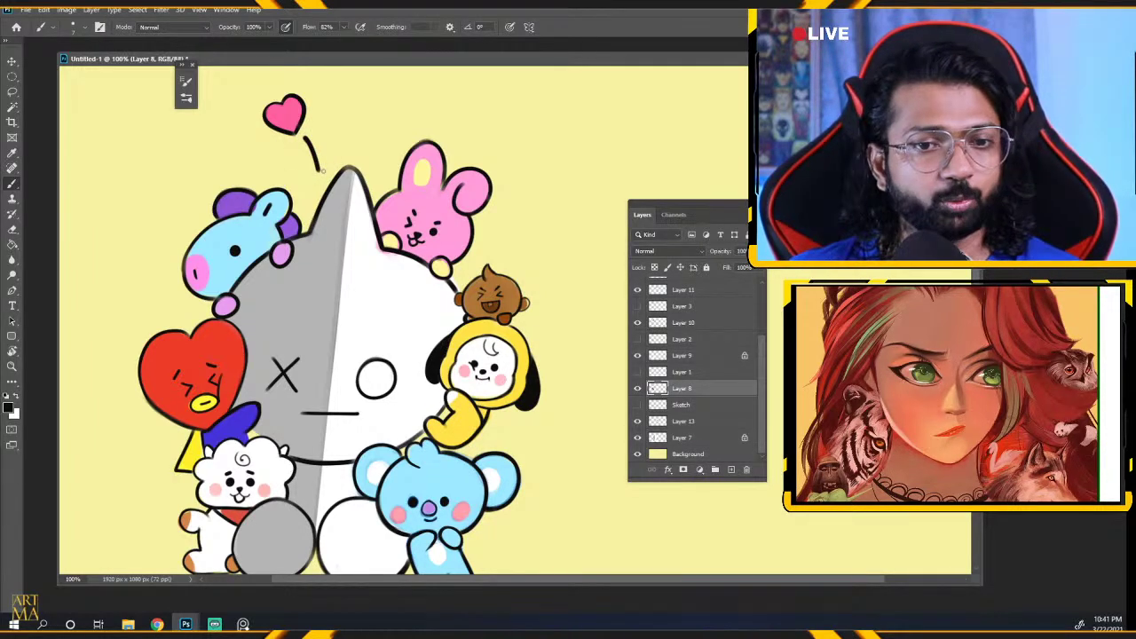
key("ctrl+minus")
key("ctrl+minus")
key("ctrl+minus")
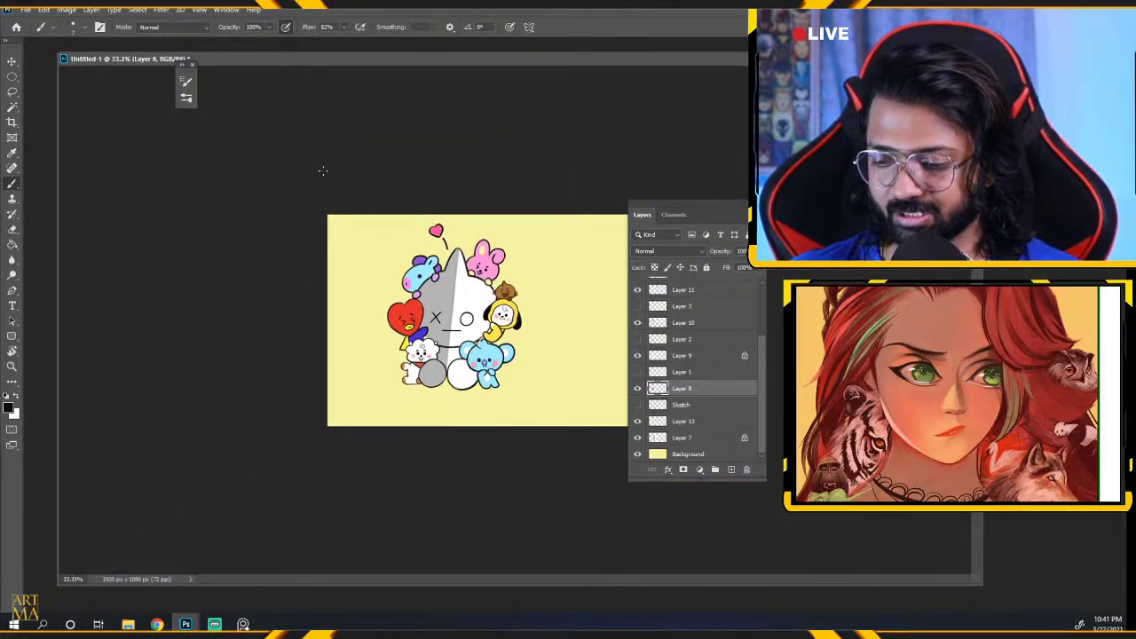
On Layer 6, darken the yellow-hooded character's hair curl with solid black lines.
key("ctrl+plus")
key("ctrl+plus")
key("ctrl+plus")
key("ctrl+plus")
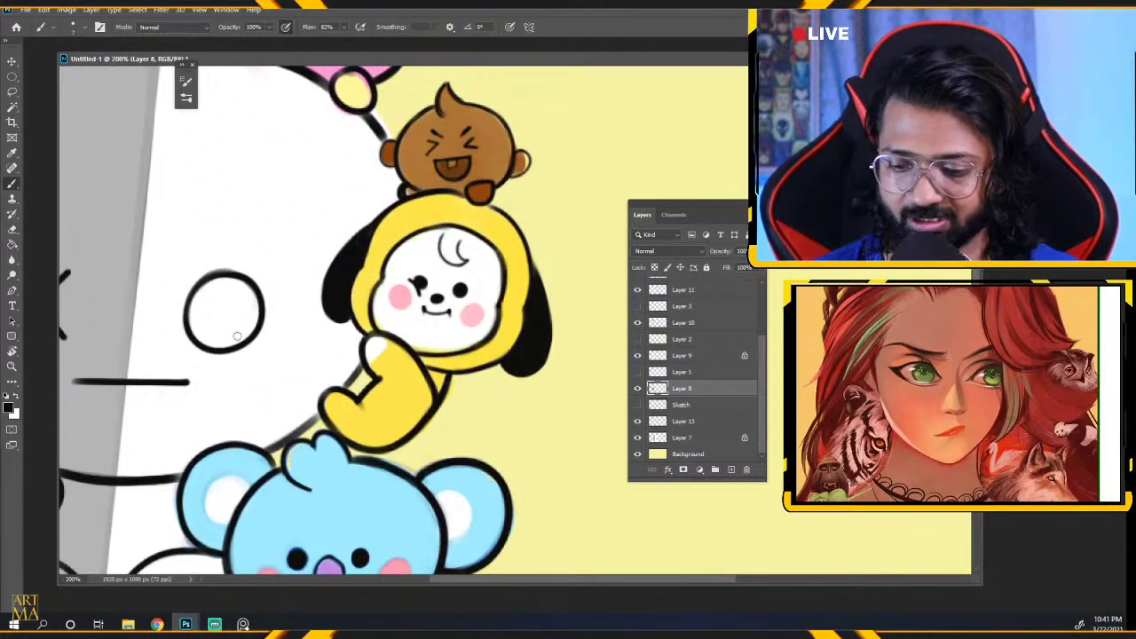
key("ctrl+plus")
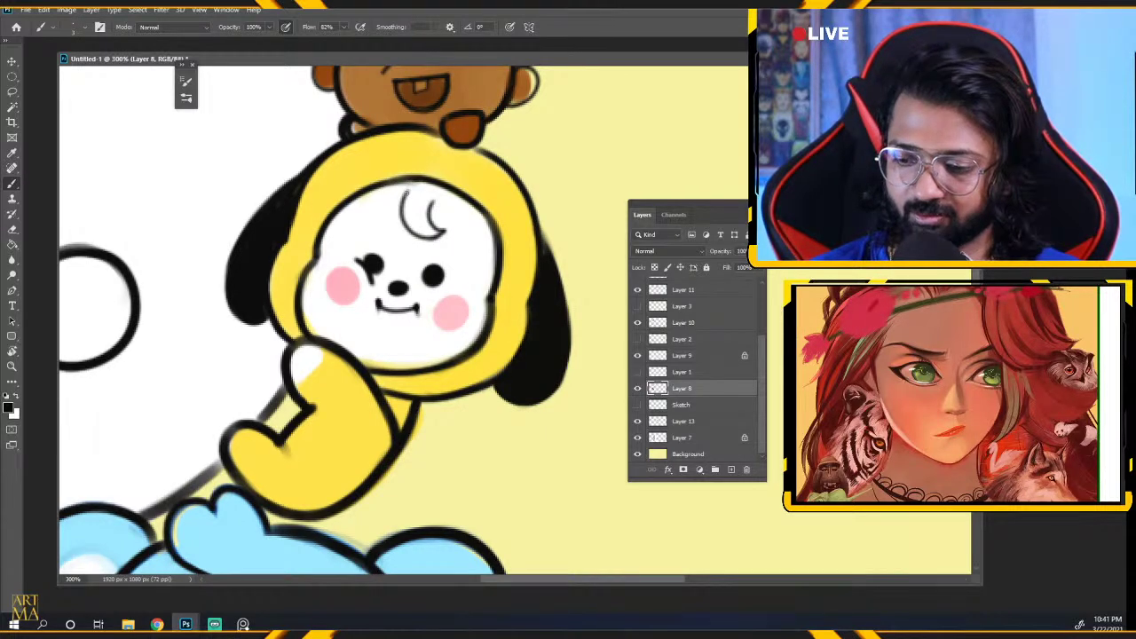
scroll(688, 288, "up", 3)
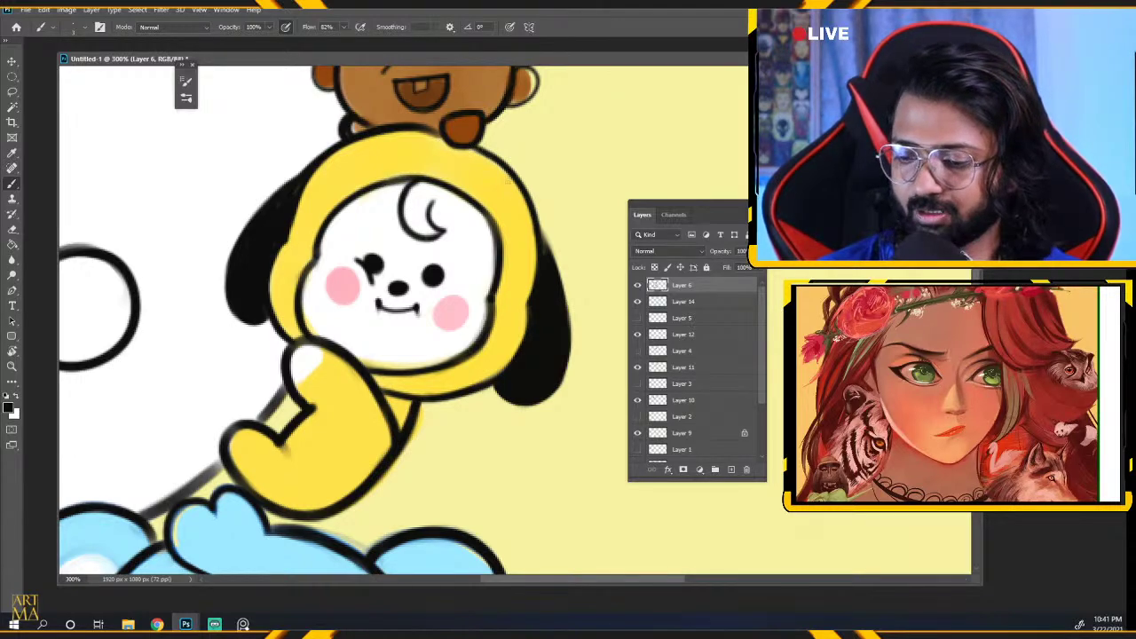
key("ctrl+0")
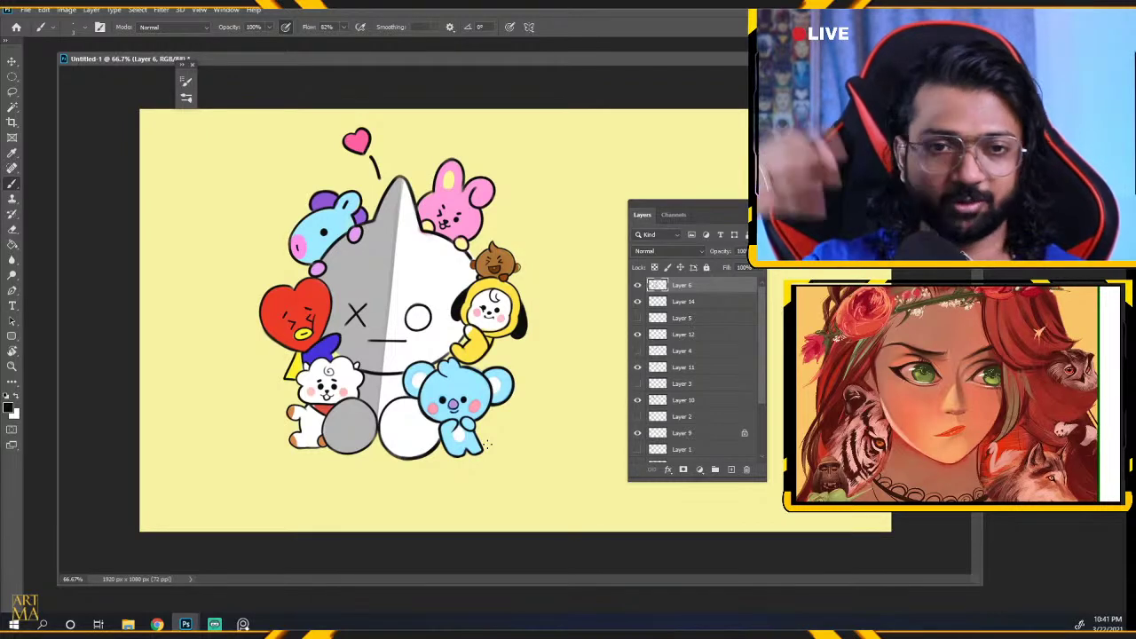
Toggle the visibility of Layers 9, 10 and 14 to identify which one holds the koala's colour fill.
key("ctrl+1")
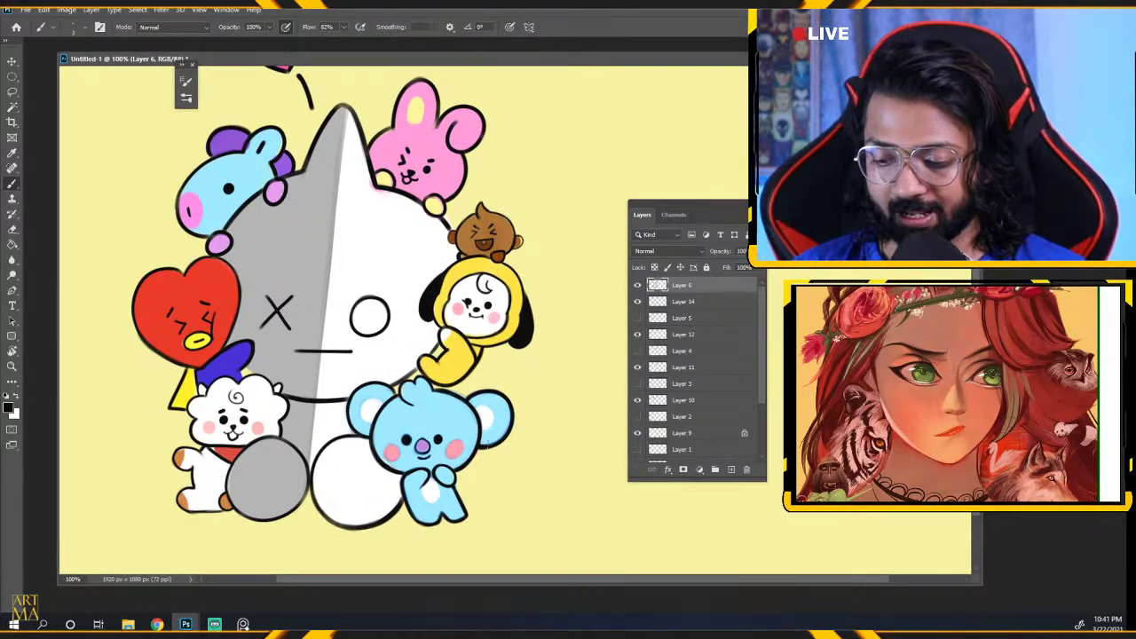
key("ctrl+plus")
key("ctrl+plus")
scroll(765, 337, "down", 5)
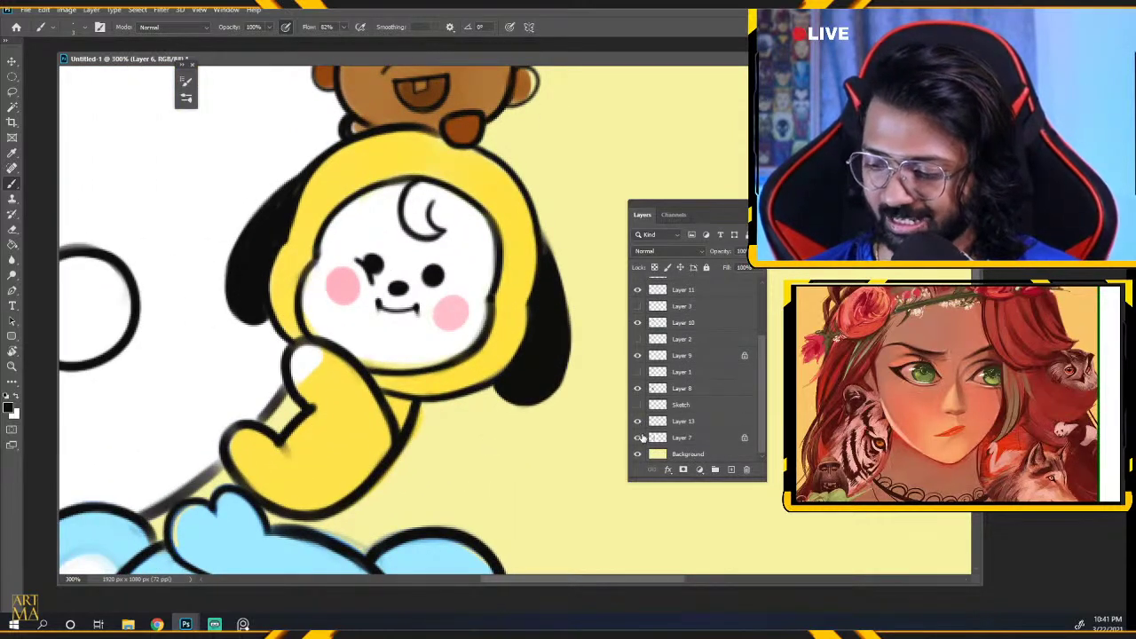
key("ctrl+minus")
key("ctrl+minus")
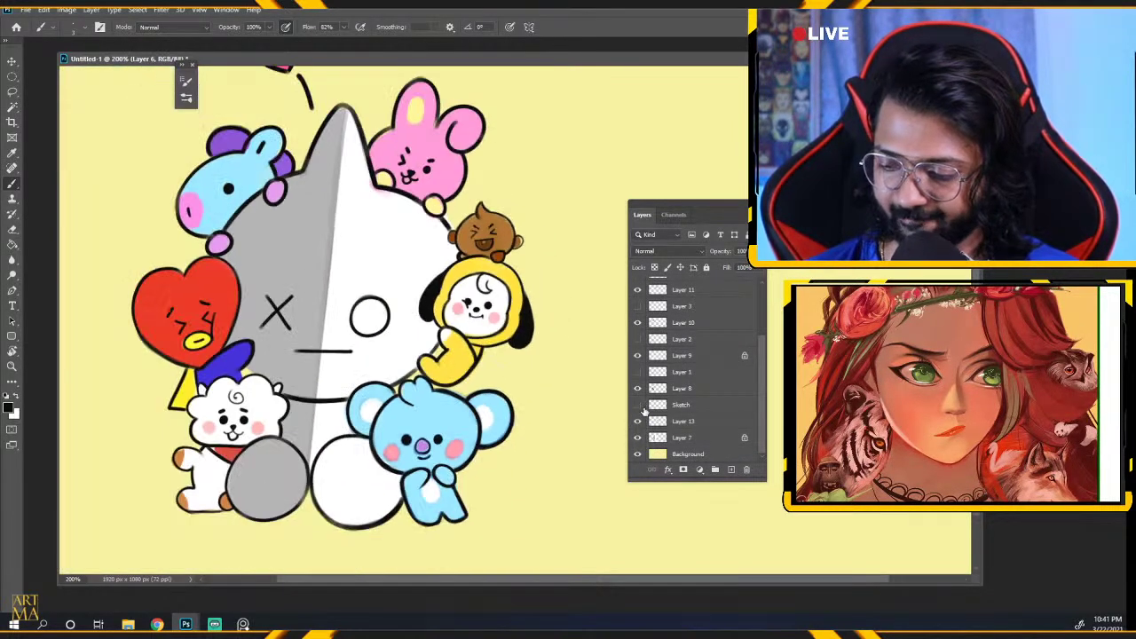
left_click(638, 355)
left_click(637, 355)
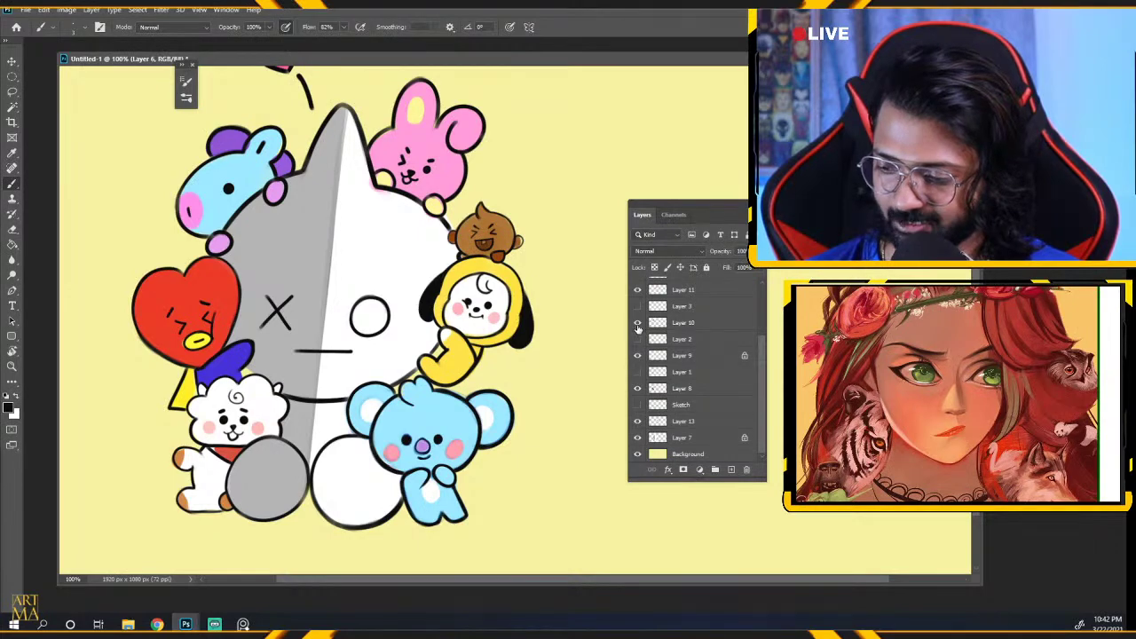
left_click(637, 323)
left_click(638, 323)
left_click_drag(761, 345, 762, 291)
left_click(638, 303)
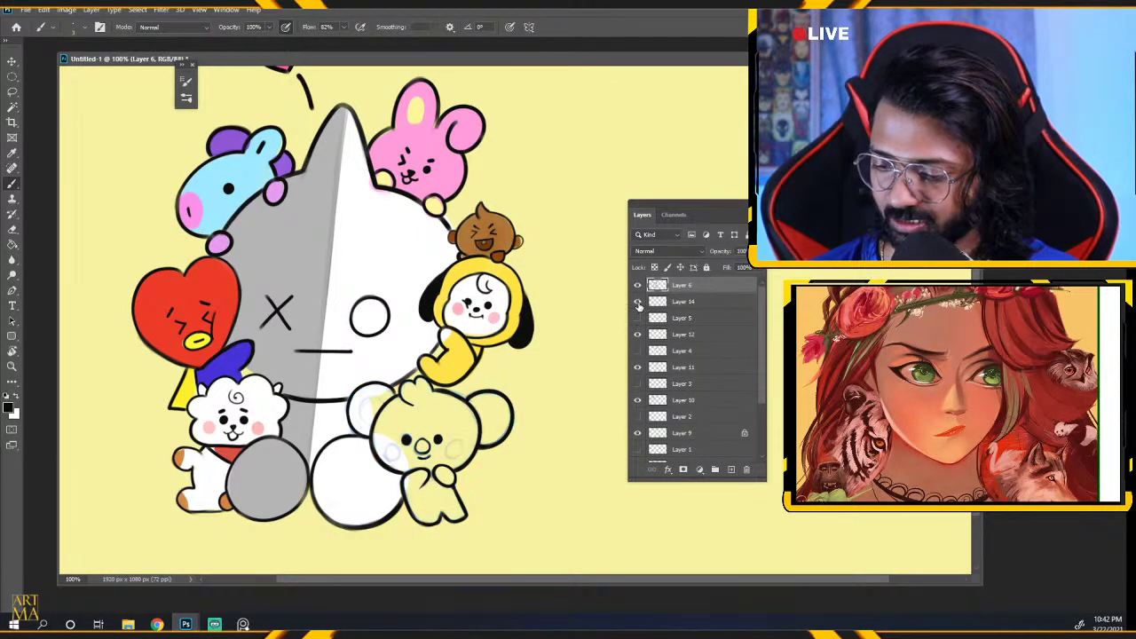
left_click(638, 303)
On Layer 14, paint the koala's nose with its sampled purple to fill it up to the outline.
left_click(681, 304)
key("ctrl+plus")
key("ctrl+plus")
mouse_move(399, 428)
left_mouse_down()
mouse_move(528, 205)
mouse_move(534, 173)
left_mouse_up()
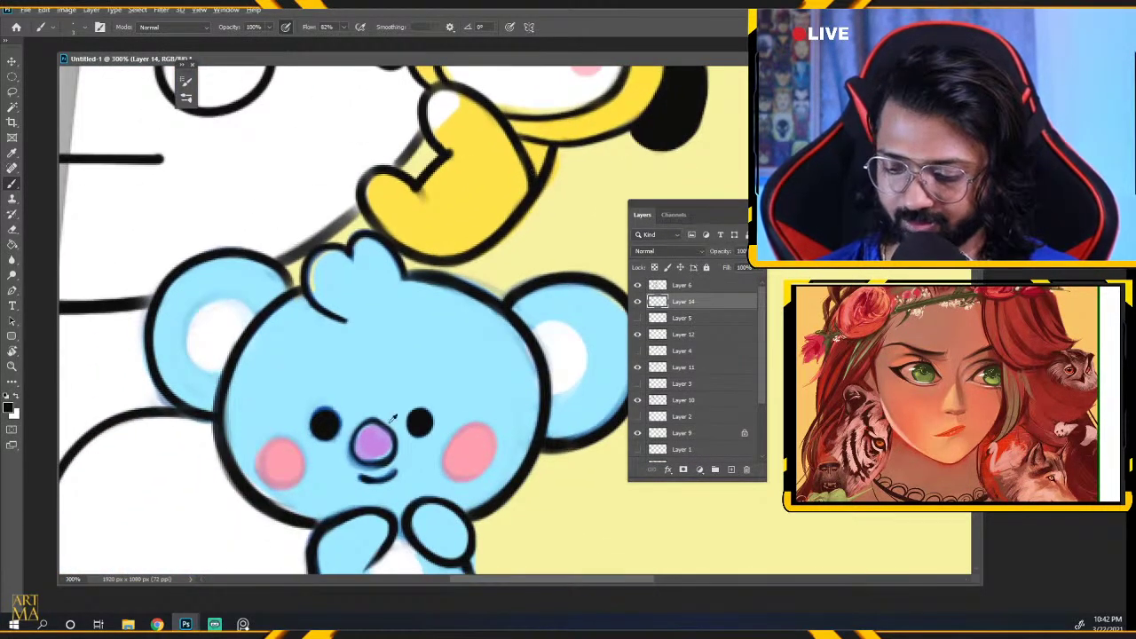
left_click(378, 437, "alt")
key("bracketright")
key("bracketright")
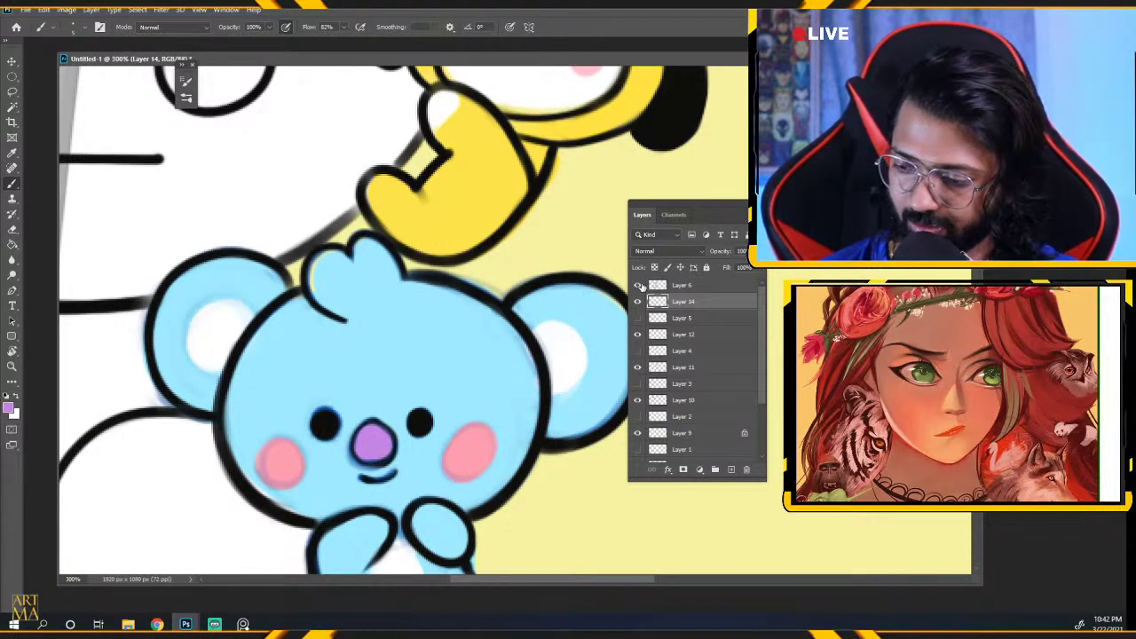
On Layer 6, erase the leftover sketch lines over the koala's left cheek and left inner ear.
left_click(282, 459, "alt")
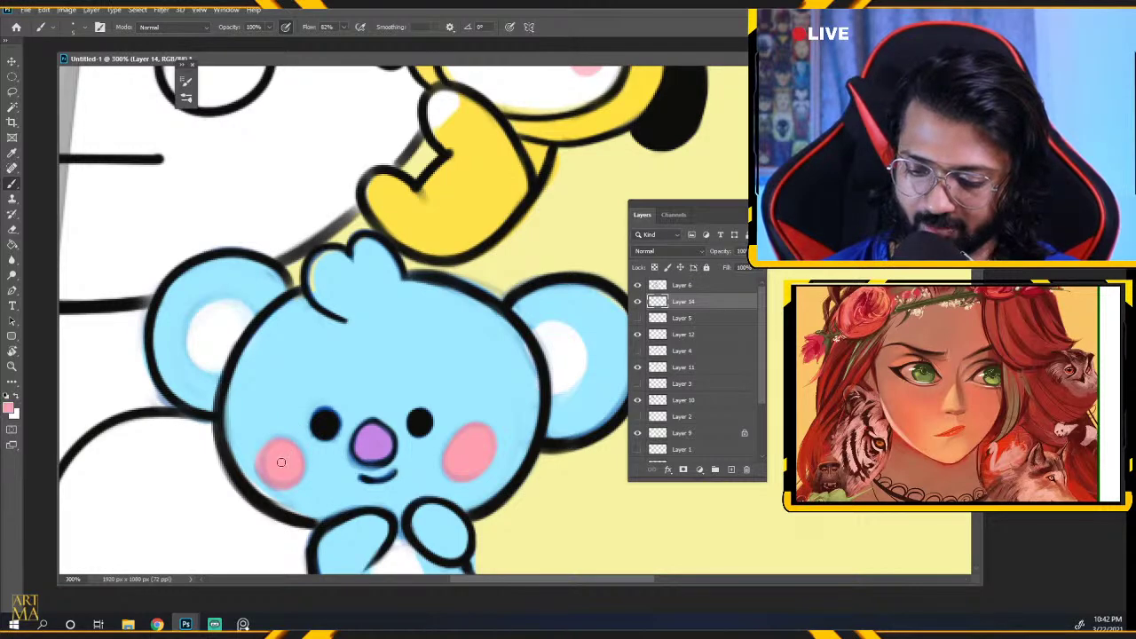
left_click(657, 286)
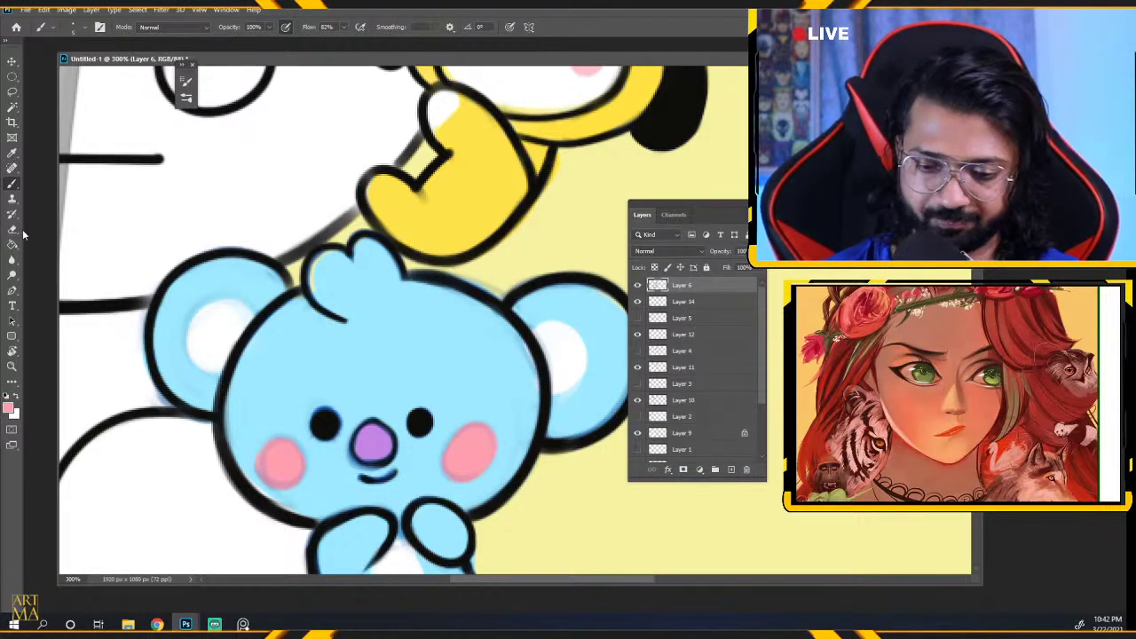
left_click(13, 230)
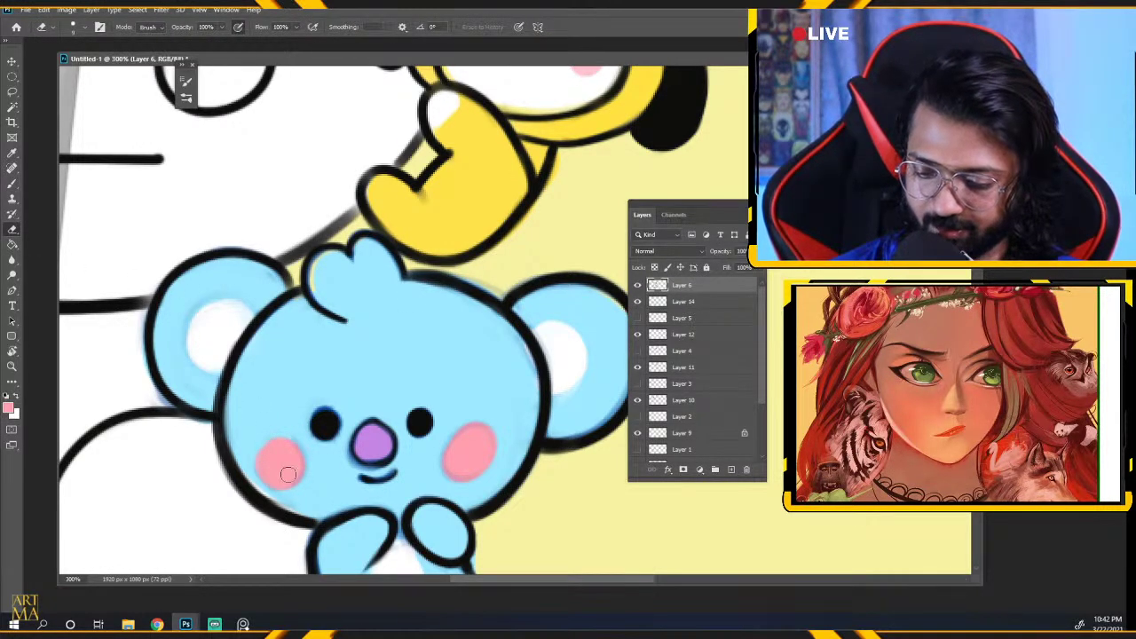
left_click_drag(301, 444, 285, 482)
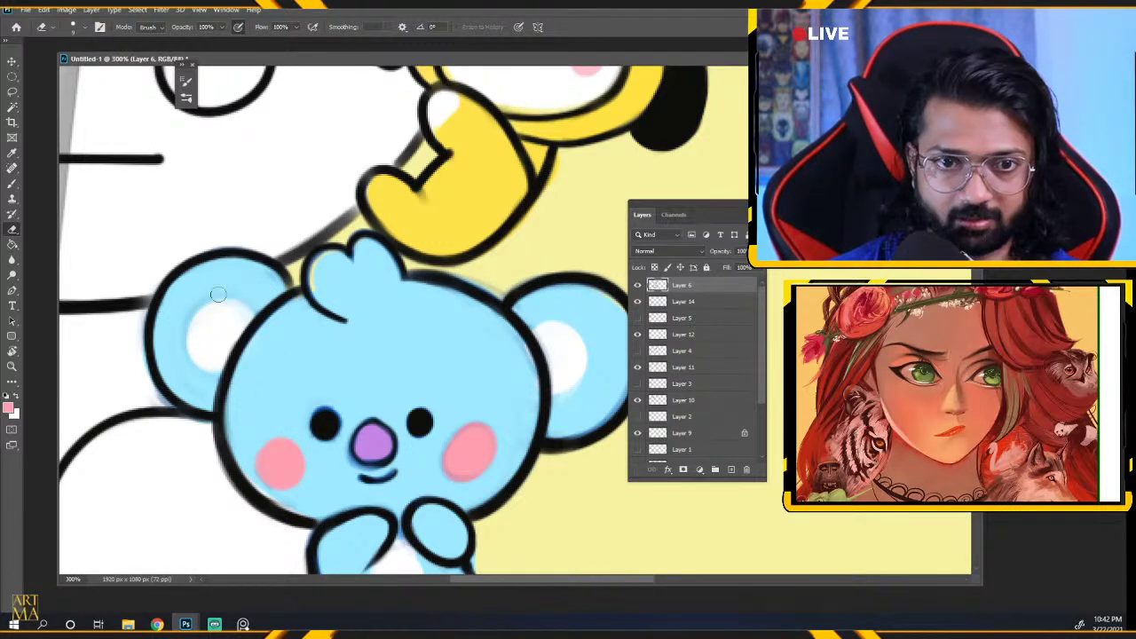
left_click_drag(205, 328, 197, 369)
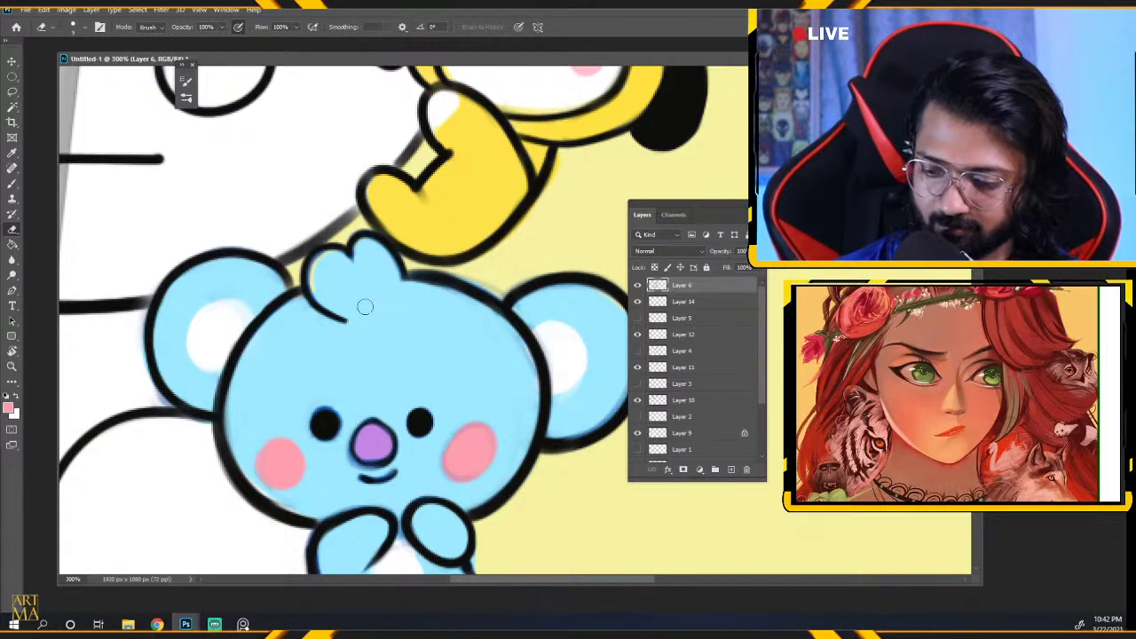
Check what Layers 6 and 14 hold, and enlarge the koala's belly patch with sampled white on Layer 14.
left_click_drag(418, 496, 412, 224)
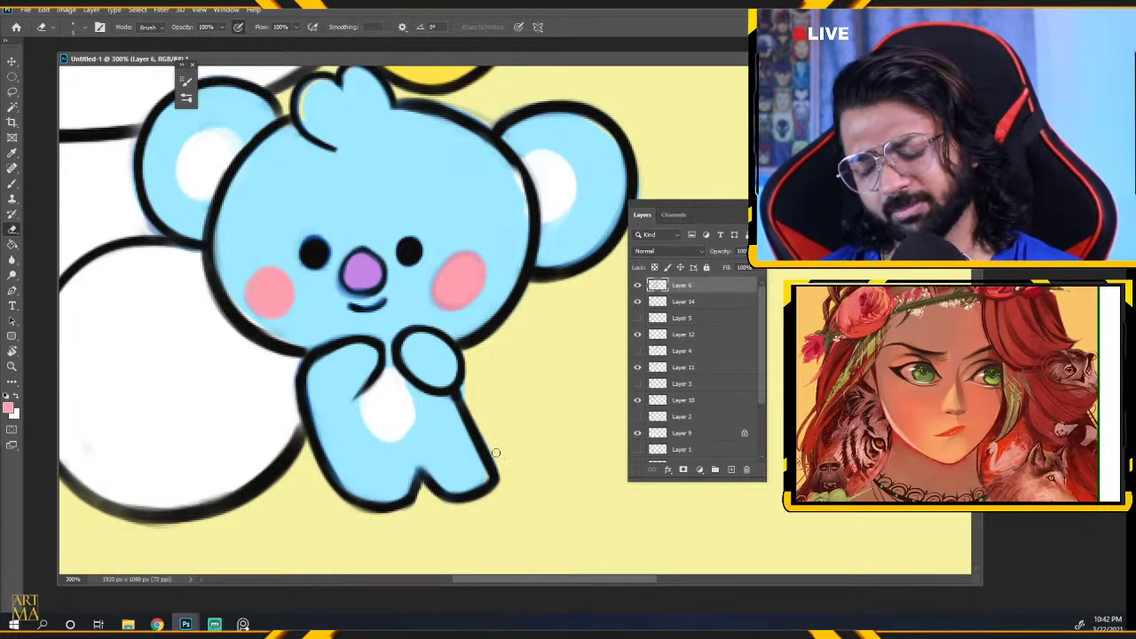
left_click(638, 285)
left_click(637, 285)
left_click(637, 302)
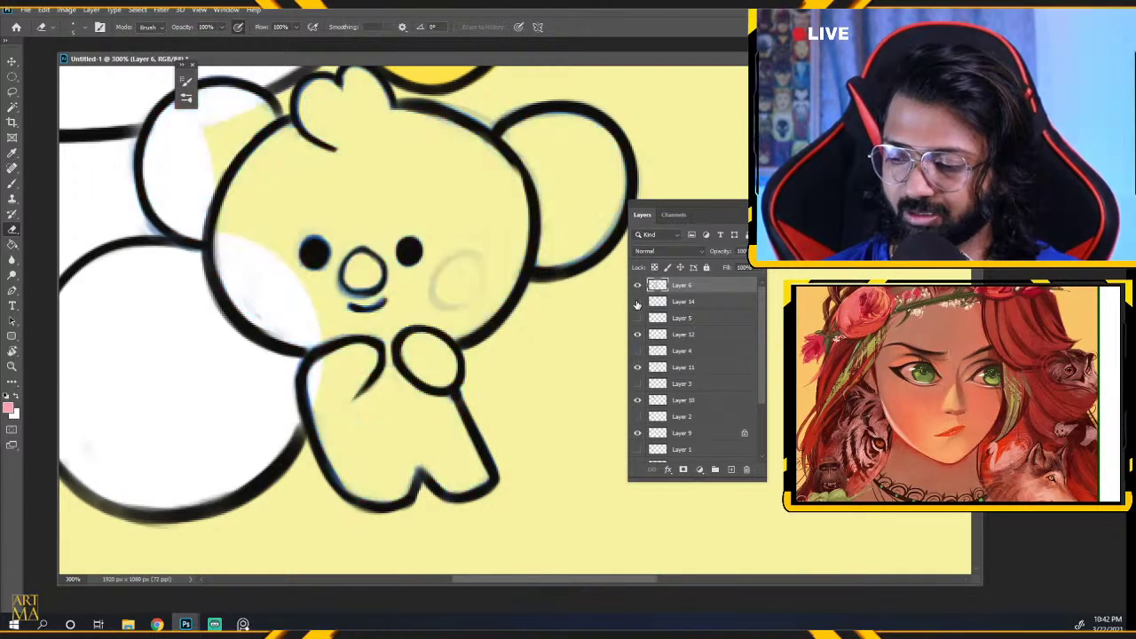
left_click(638, 302)
left_click(667, 303)
left_click(12, 183)
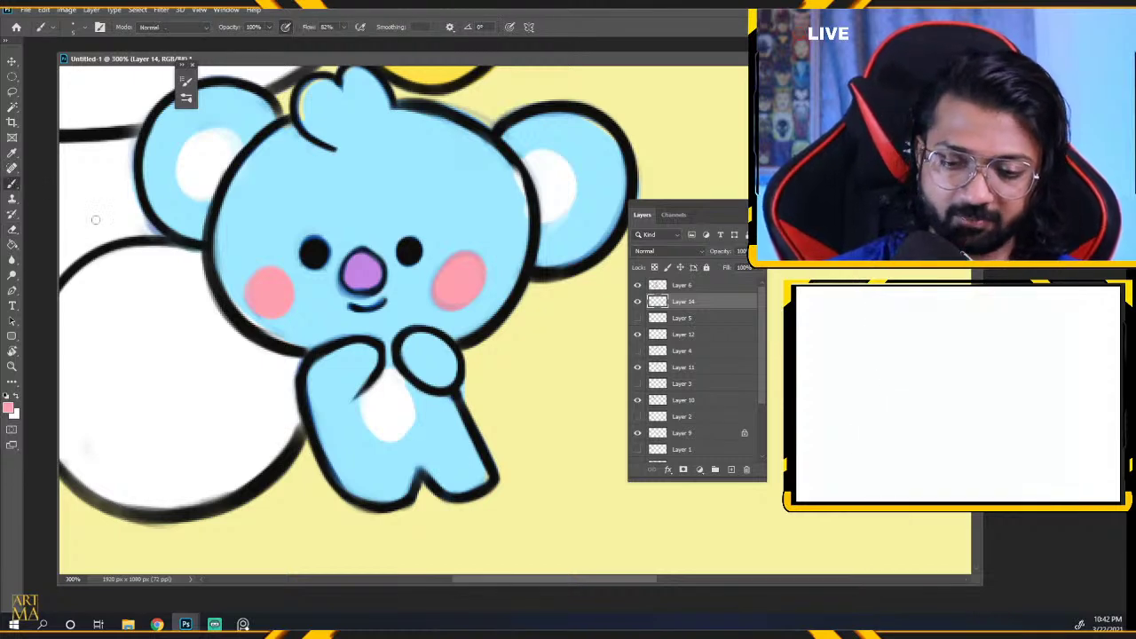
left_click(380, 407, "alt")
mouse_move(375, 431)
left_mouse_down()
mouse_move(412, 404)
mouse_move(404, 390)
mouse_move(413, 427)
mouse_move(401, 385)
mouse_move(393, 421)
left_mouse_up()
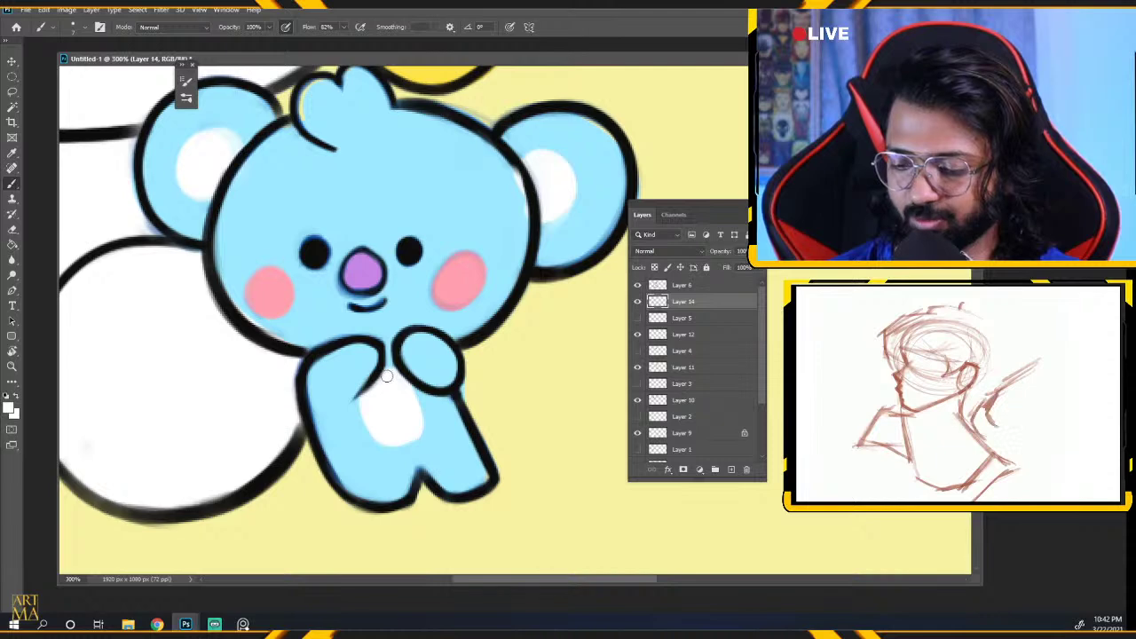
Paint the pale gap along the koala's head edge beside the right ear with the sampled light blue.
left_click(506, 205, "alt")
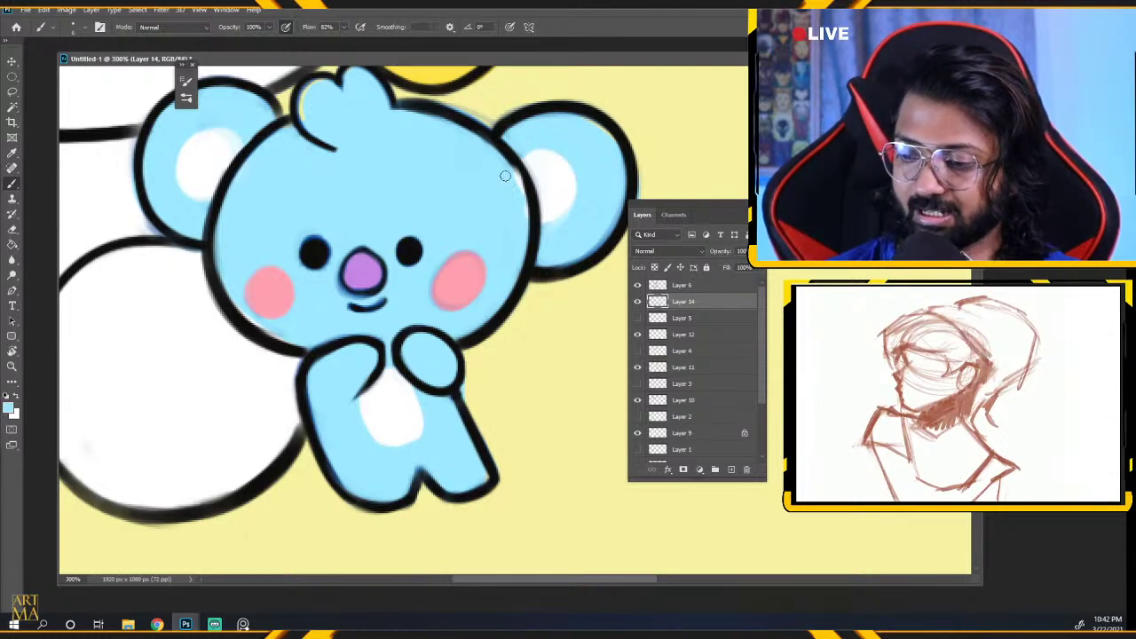
mouse_move(505, 175)
left_mouse_down()
mouse_move(515, 245)
mouse_move(528, 207)
mouse_move(520, 171)
mouse_move(505, 169)
mouse_move(529, 244)
left_mouse_up()
key("ctrl+0")
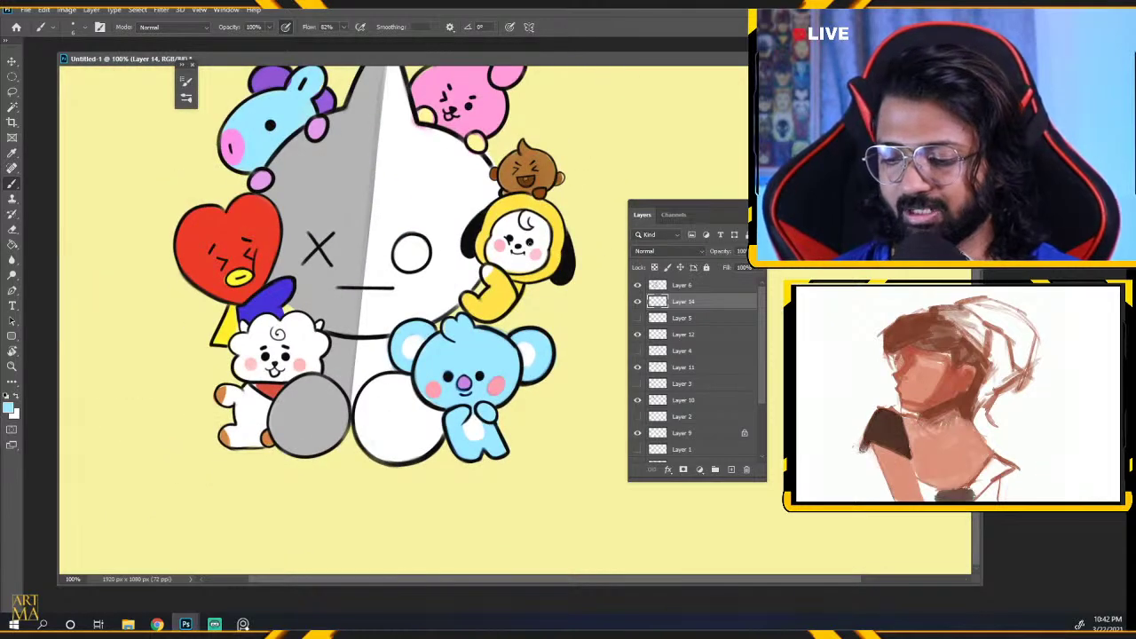
Clean up the rough edges of the yellow-hooded character's leg outlines on Layer 6 with the Eraser.
scroll(529, 242, "up", 3)
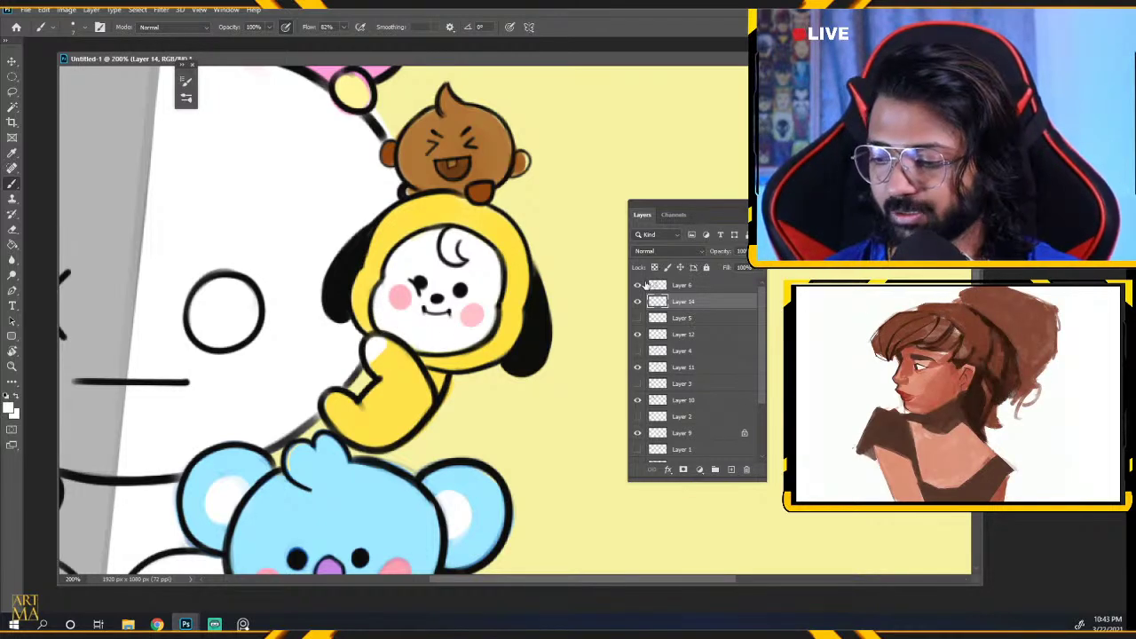
left_click(13, 230)
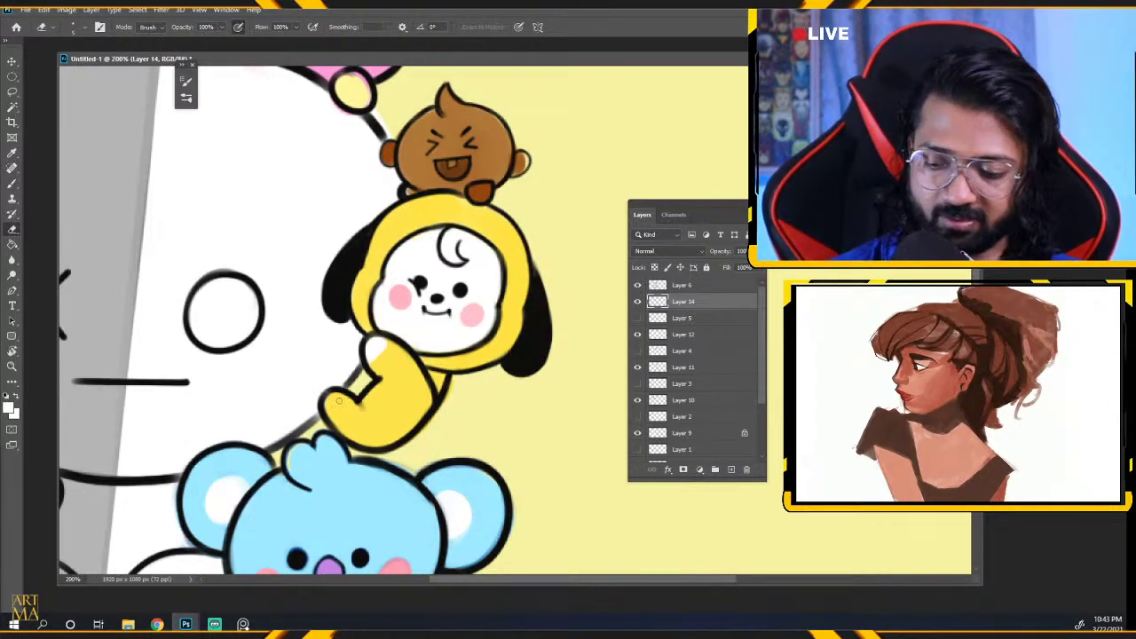
left_click(677, 285)
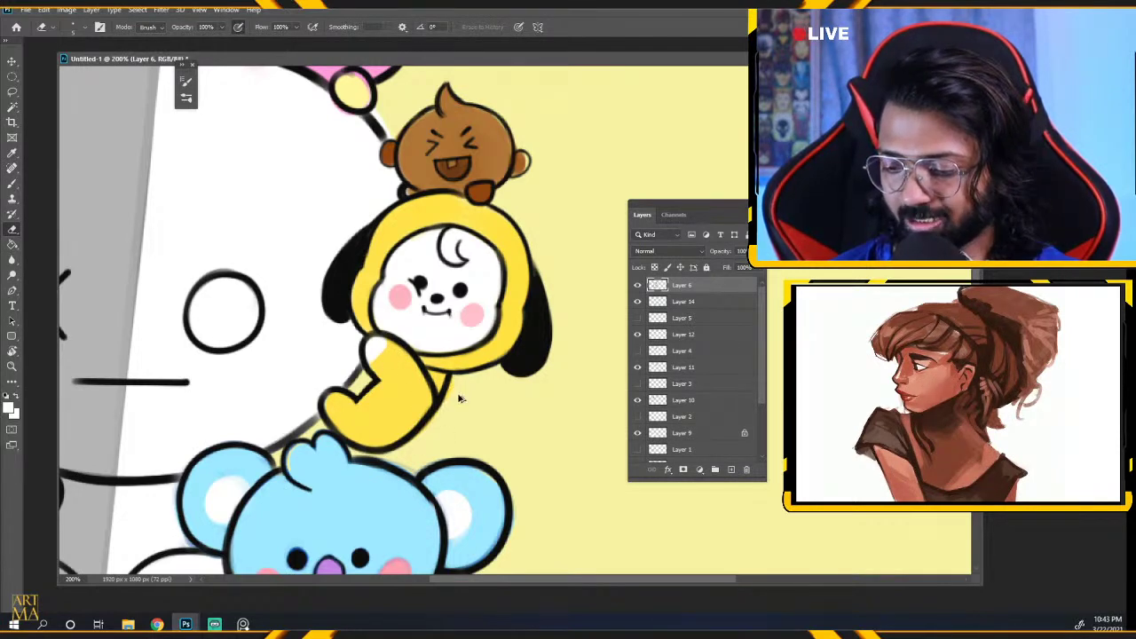
Toggle the visibility of Layer 14 to check its contents against the whole group.
left_click(647, 301)
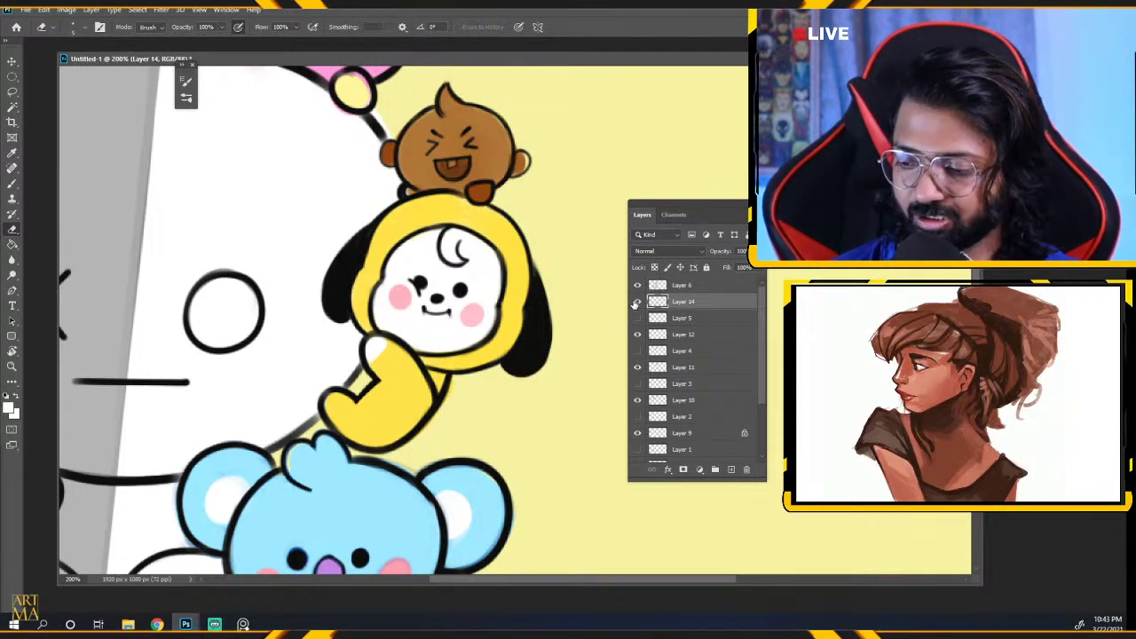
left_click(637, 303)
left_click(637, 303)
key("ctrl+minus")
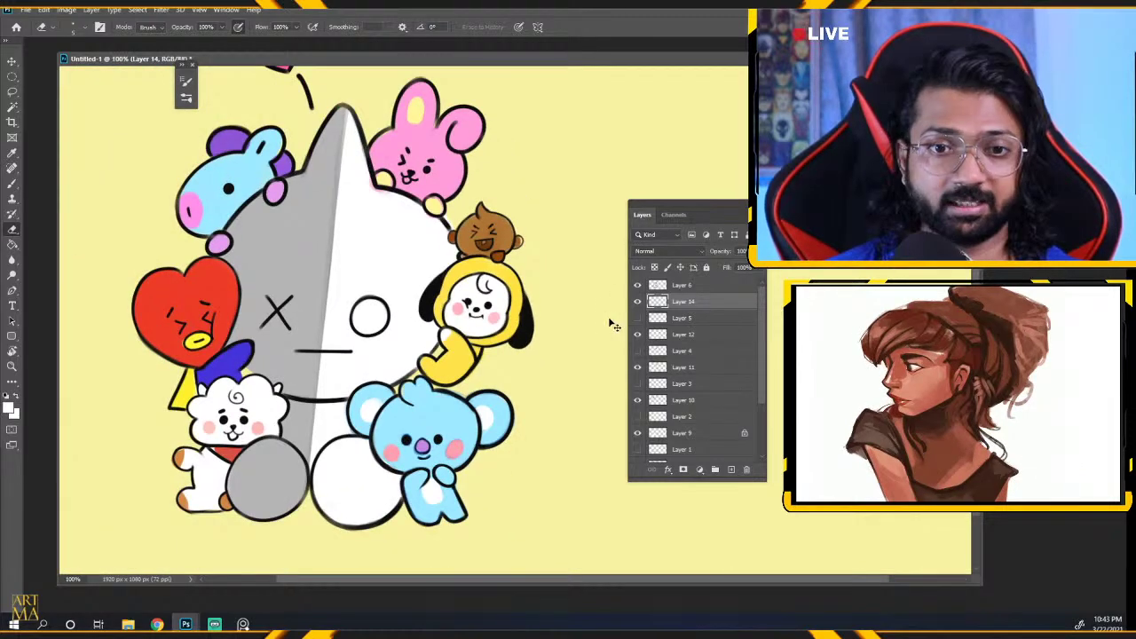
key("ctrl+minus")
key("ctrl+plus")
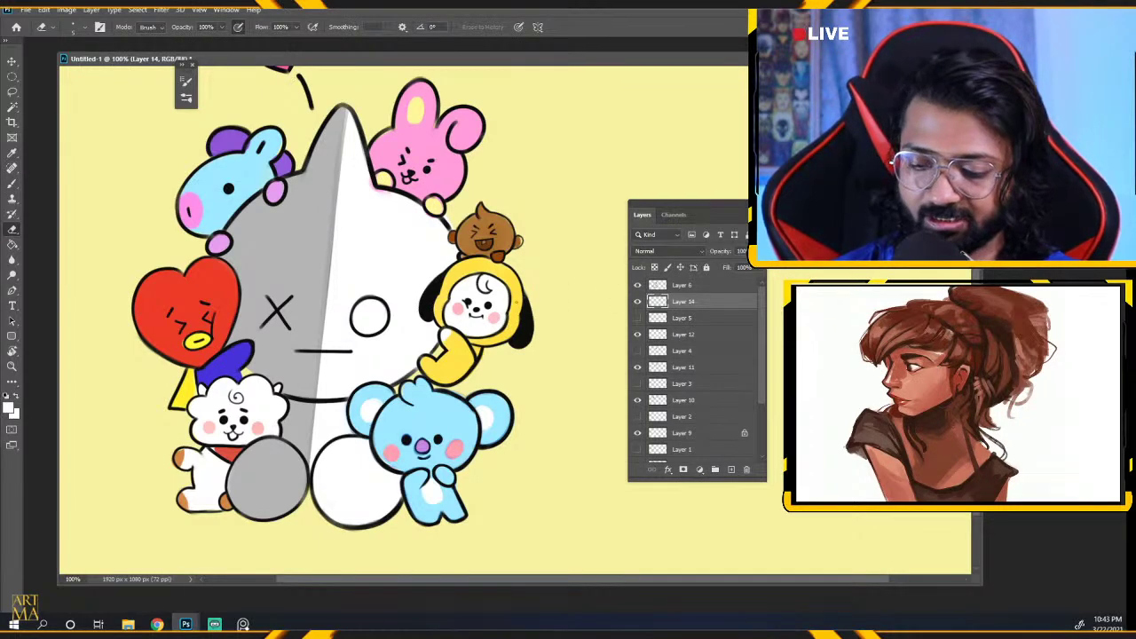
On Layer 6, erase the rough edges of the red heart character's lower-left outline, undoing the last stroke.
left_click(672, 286)
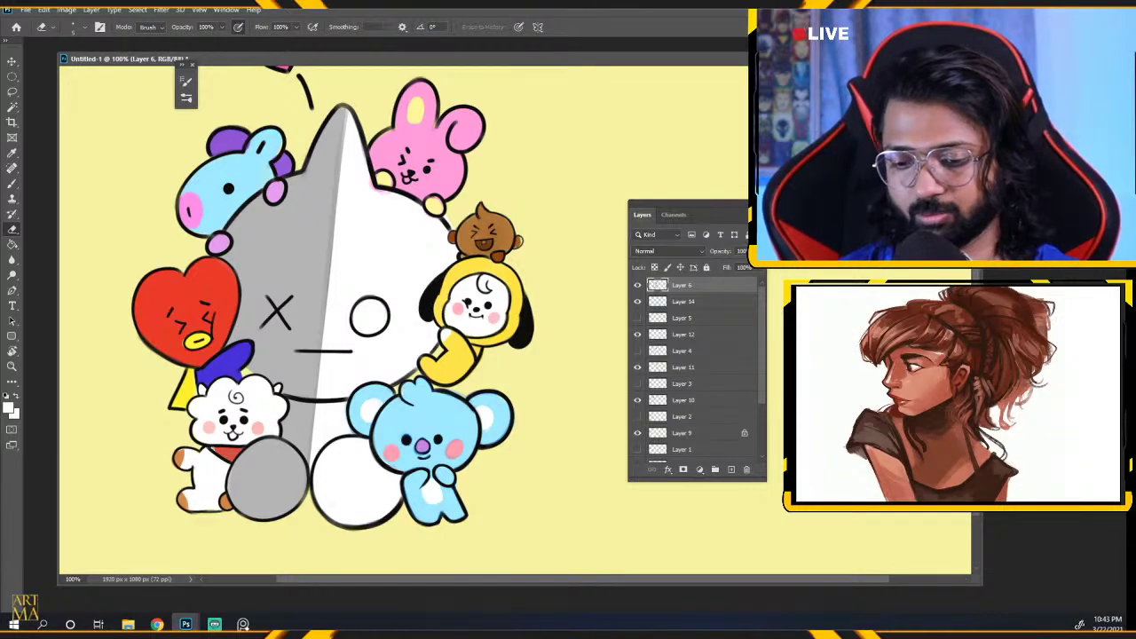
key("ctrl+plus")
left_click_drag(169, 480, 578, 421)
key("ctrl+plus")
left_click_drag(273, 399, 545, 380)
left_click_drag(266, 293, 362, 376)
left_click_drag(274, 317, 402, 392)
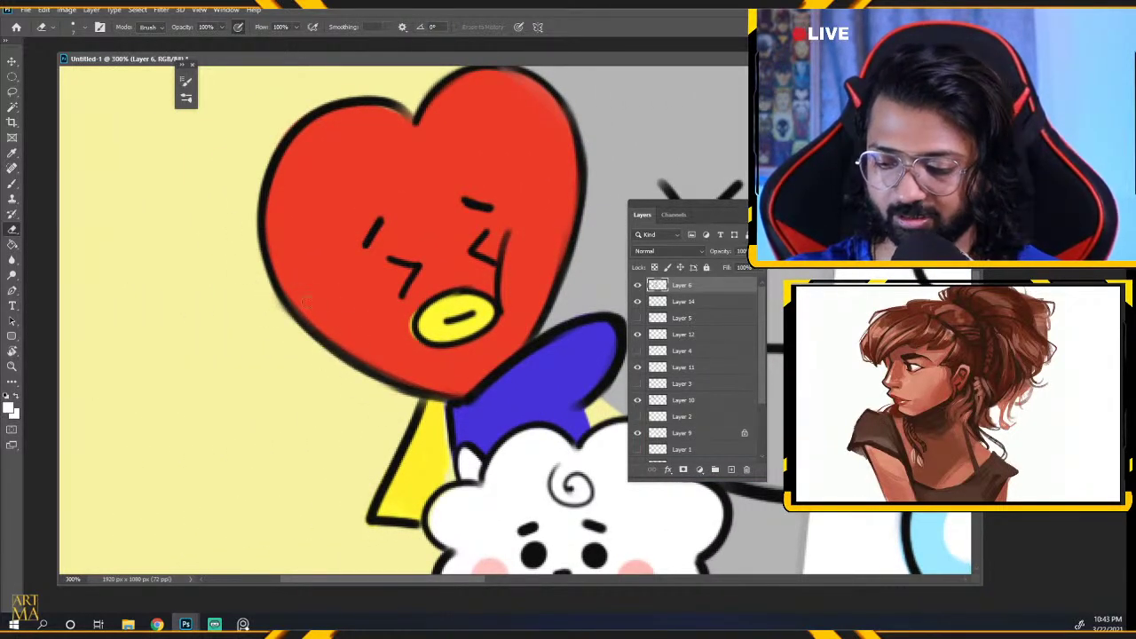
mouse_move(349, 340)
left_mouse_down()
mouse_move(444, 391)
mouse_move(478, 391)
mouse_move(462, 415)
mouse_move(597, 334)
mouse_move(520, 364)
left_mouse_up()
key("ctrl+z")
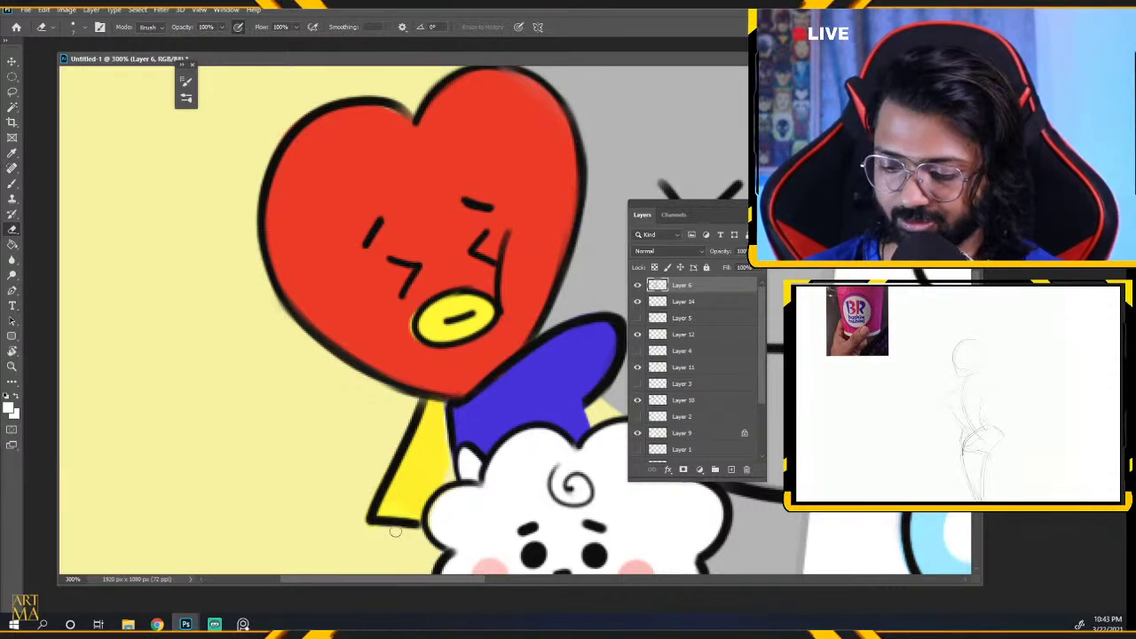
key("ctrl+plus")
key("ctrl+minus")
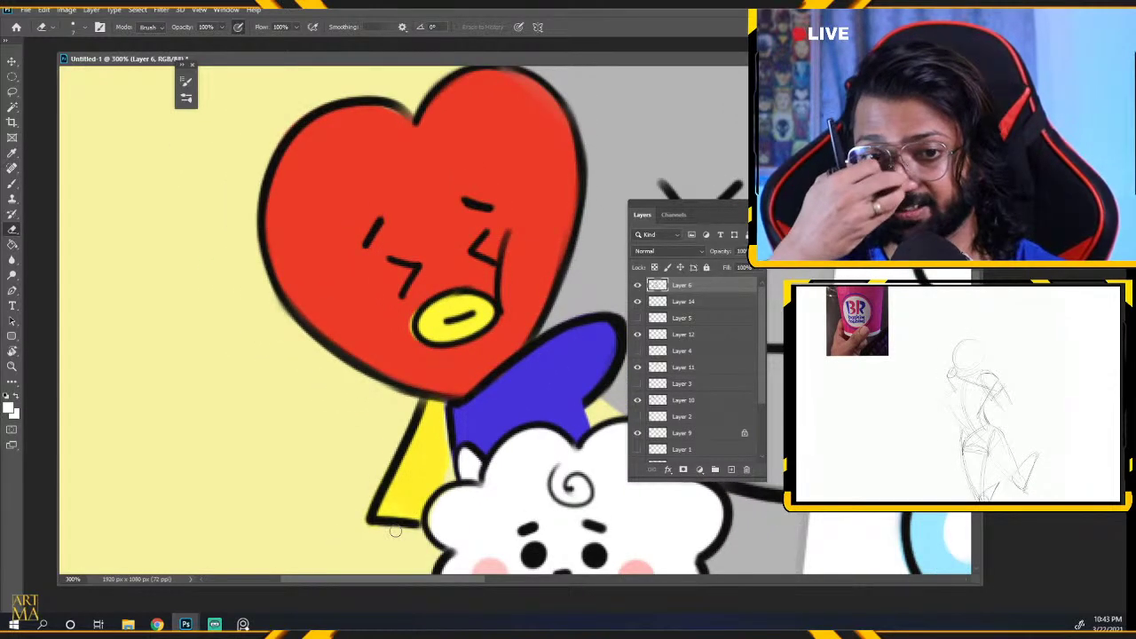
Erase the rough outline edges between the red heart's upper-right lobe and its top notch.
left_click_drag(515, 335, 364, 437)
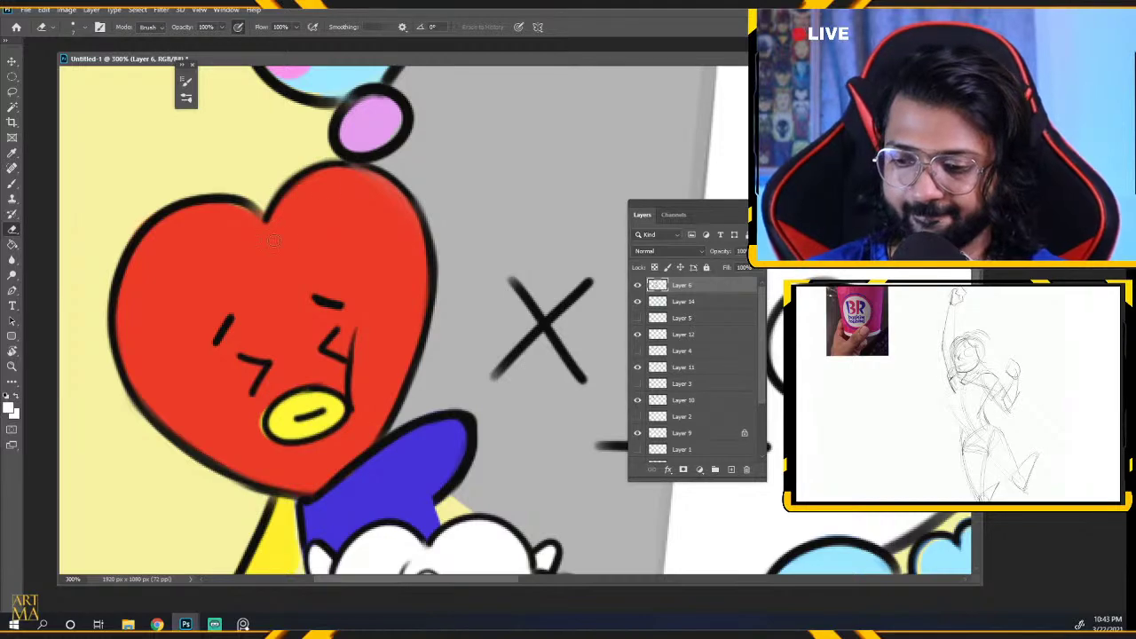
left_click_drag(364, 170, 277, 212)
key("ctrl+minus")
key("ctrl+minus")
key("ctrl+minus")
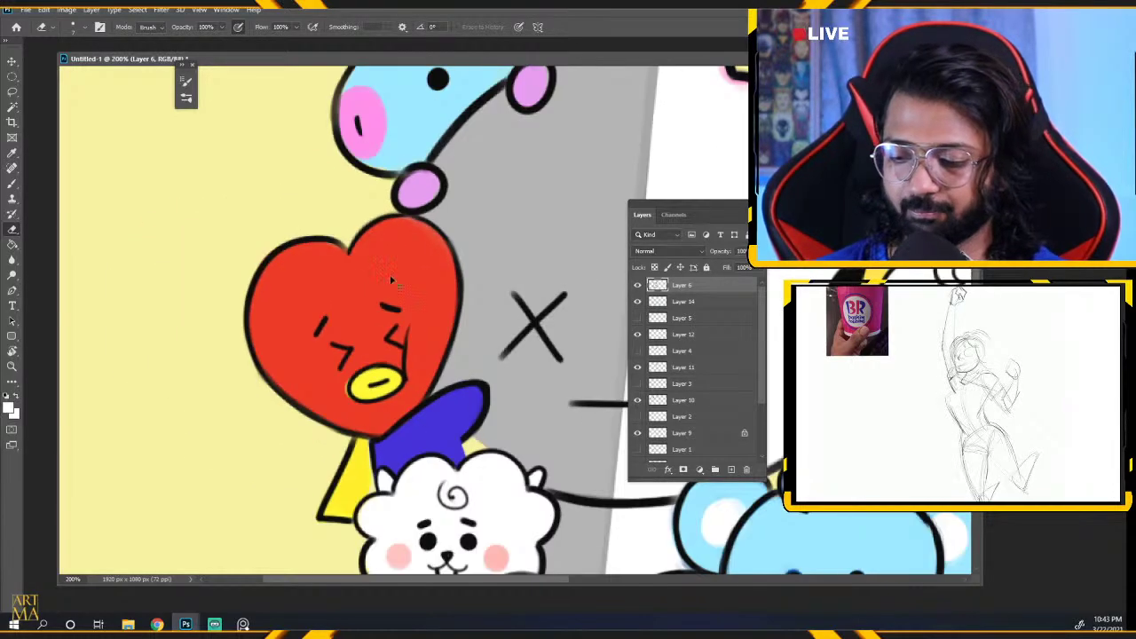
Trim the ends of the central character's mouth line with the Eraser.
key("ctrl+plus")
key("ctrl+plus")
mouse_move(213, 406)
left_mouse_down()
mouse_move(473, 462)
mouse_move(495, 482)
left_mouse_up()
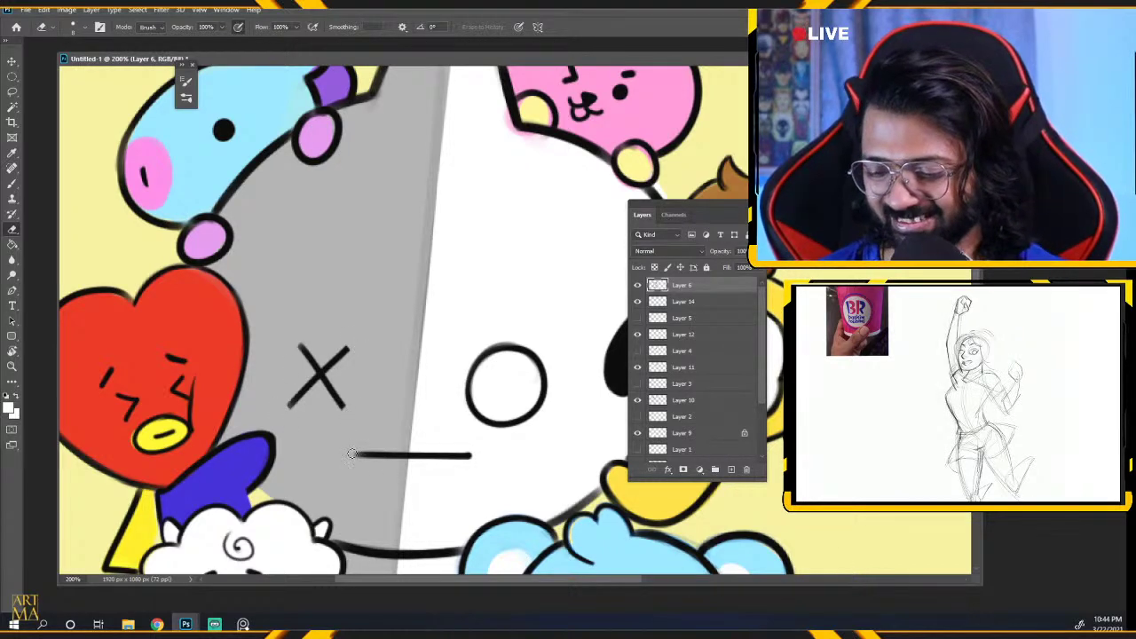
key("ctrl+minus")
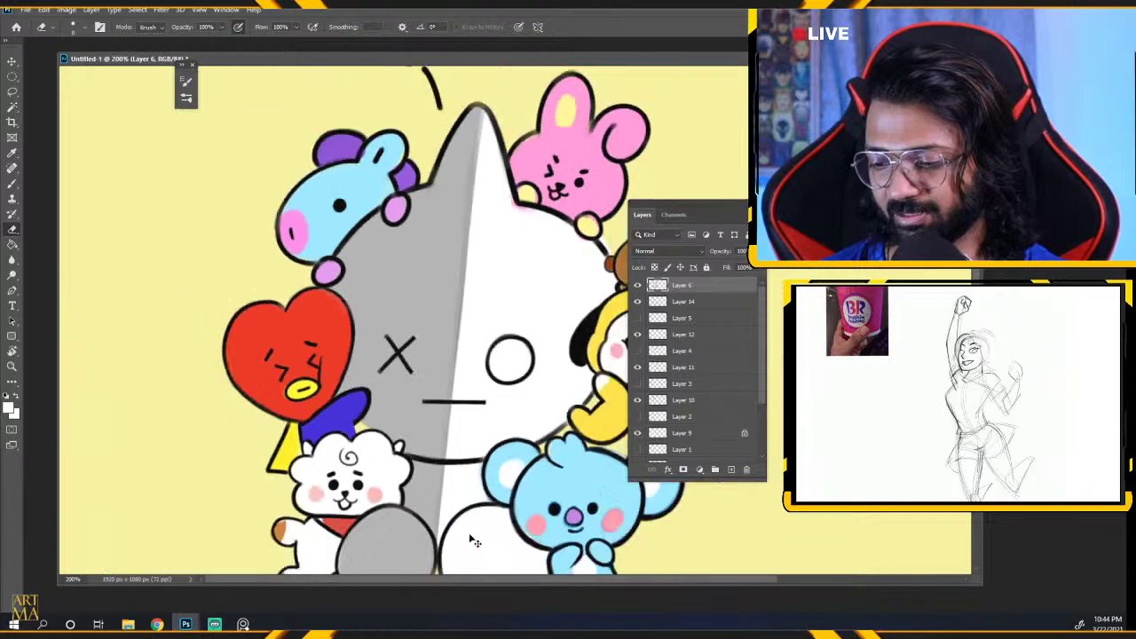
key("ctrl+minus")
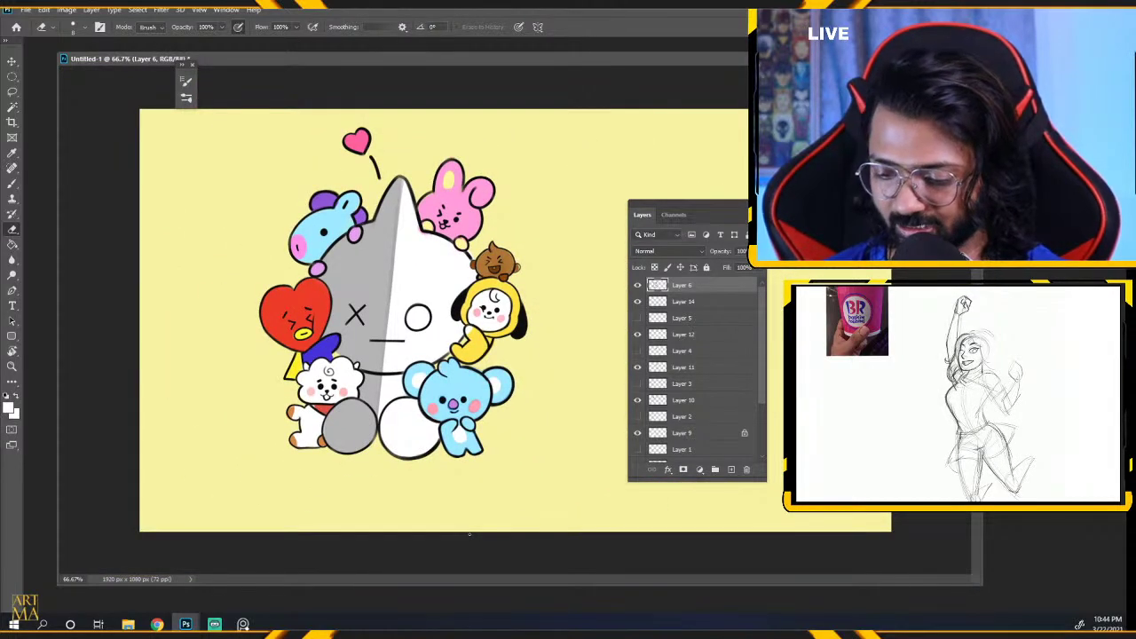
With a larger Eraser, smooth the inner lower edge of the central character's white foot outline.
key("ctrl+plus")
key("ctrl+plus")
left_click_drag(378, 369, 499, 101)
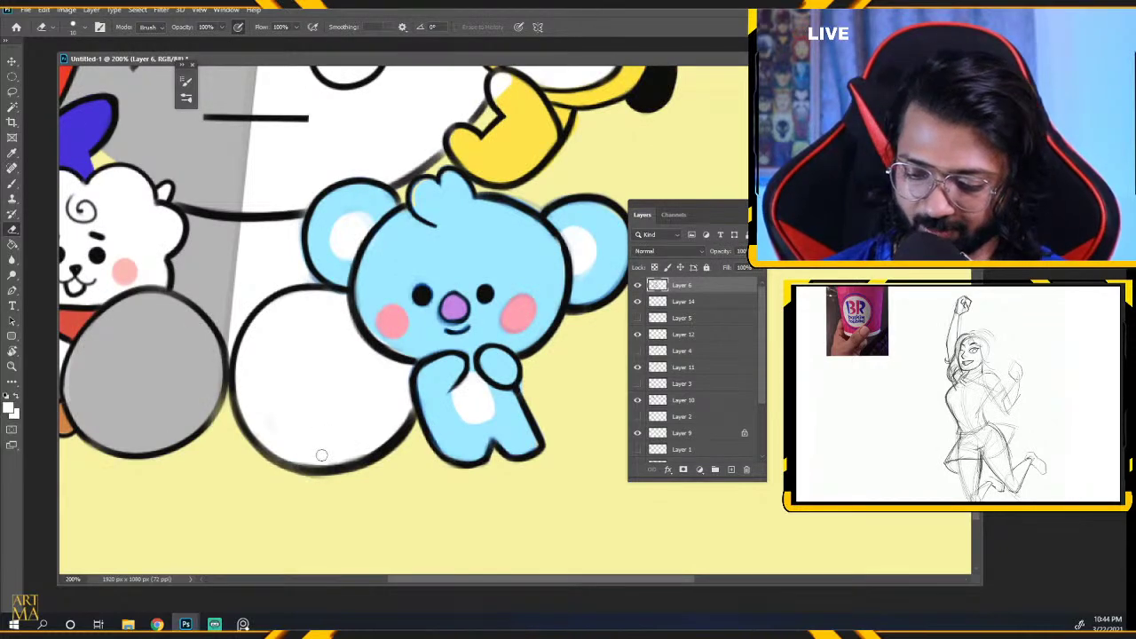
key("]")
mouse_move(311, 456)
left_mouse_down()
mouse_move(347, 452)
mouse_move(391, 411)
left_mouse_up()
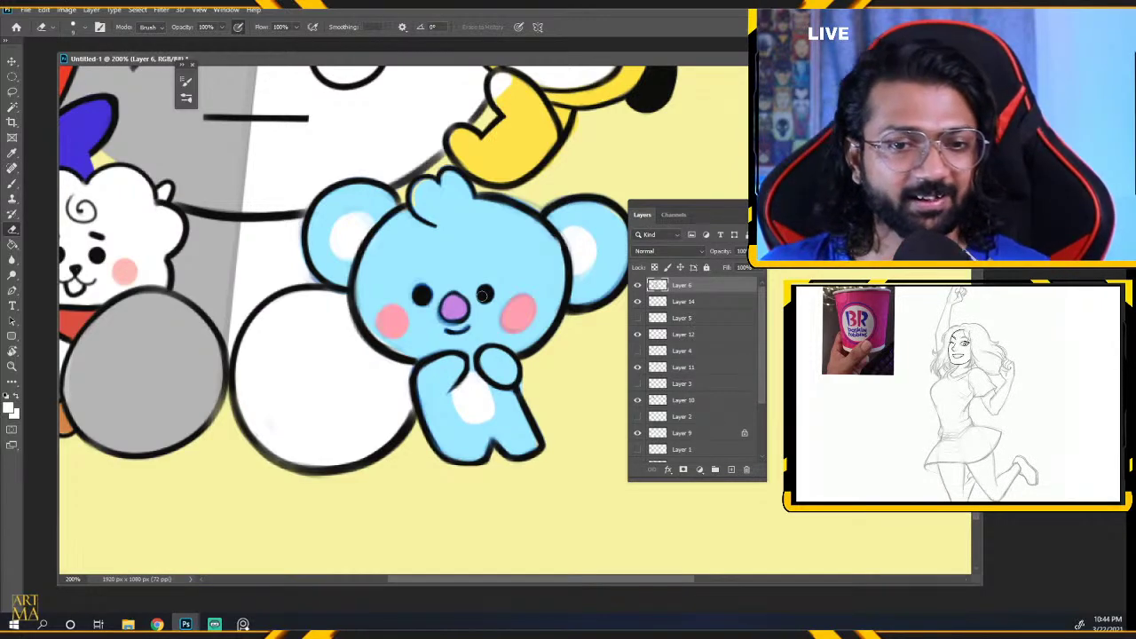
key("ctrl+minus")
key("ctrl+minus")
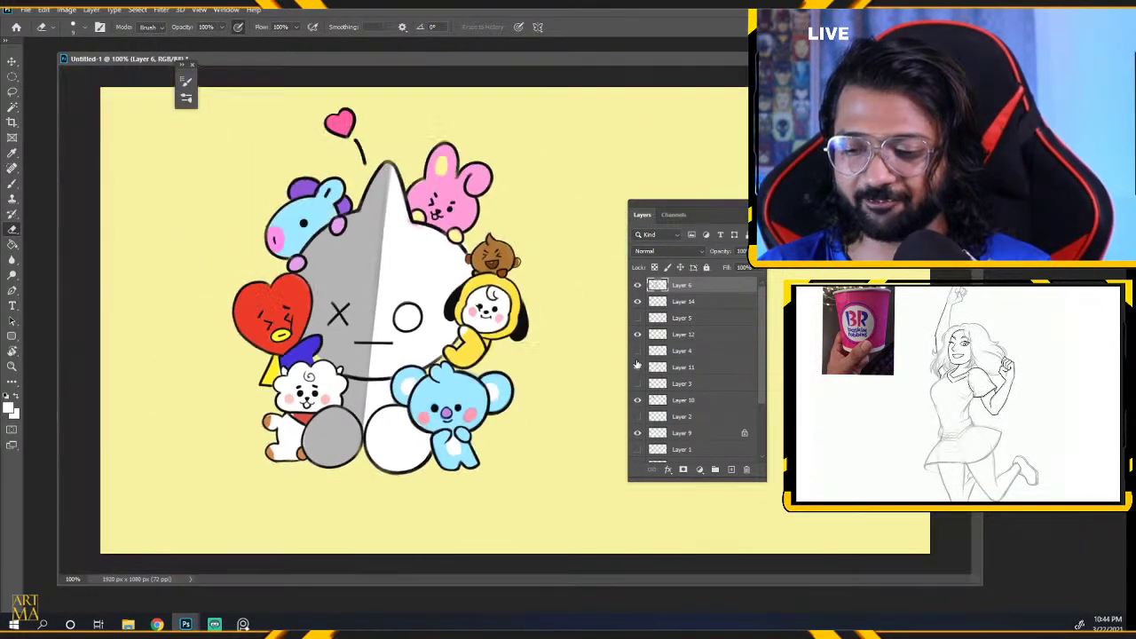
Find the bunny's fill layer by toggling layer visibility, and erase the pink spill inside the central character's outline on Layer 11.
key("ctrl+plus")
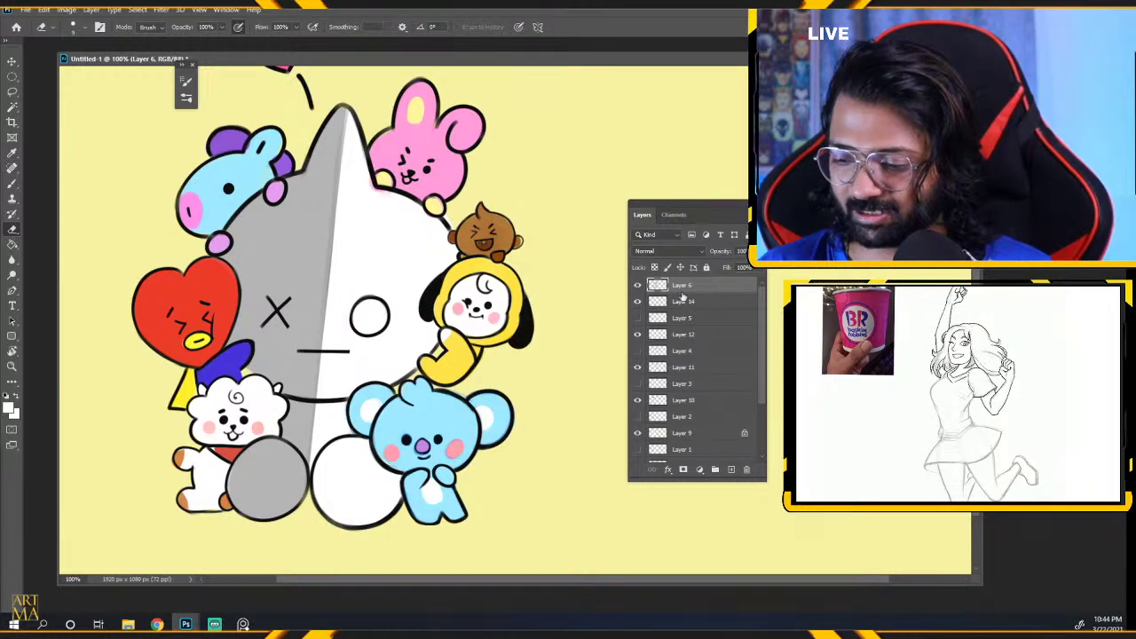
left_click(638, 434)
left_click(638, 433)
left_click(637, 401)
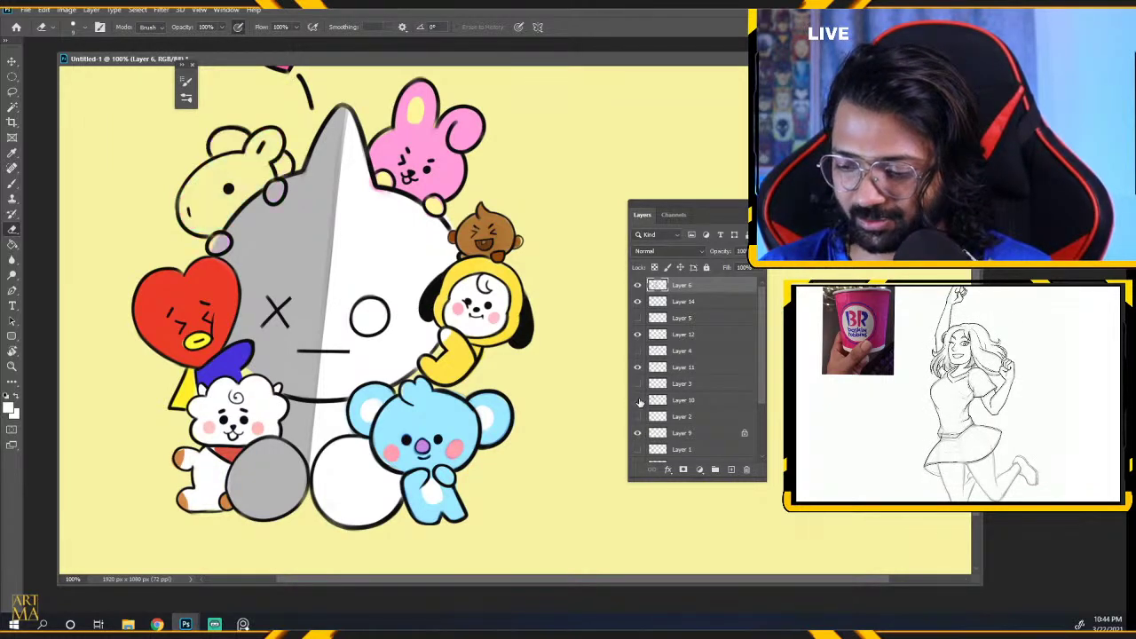
left_click(637, 401)
left_click(639, 383)
left_click(639, 384)
left_click(683, 369)
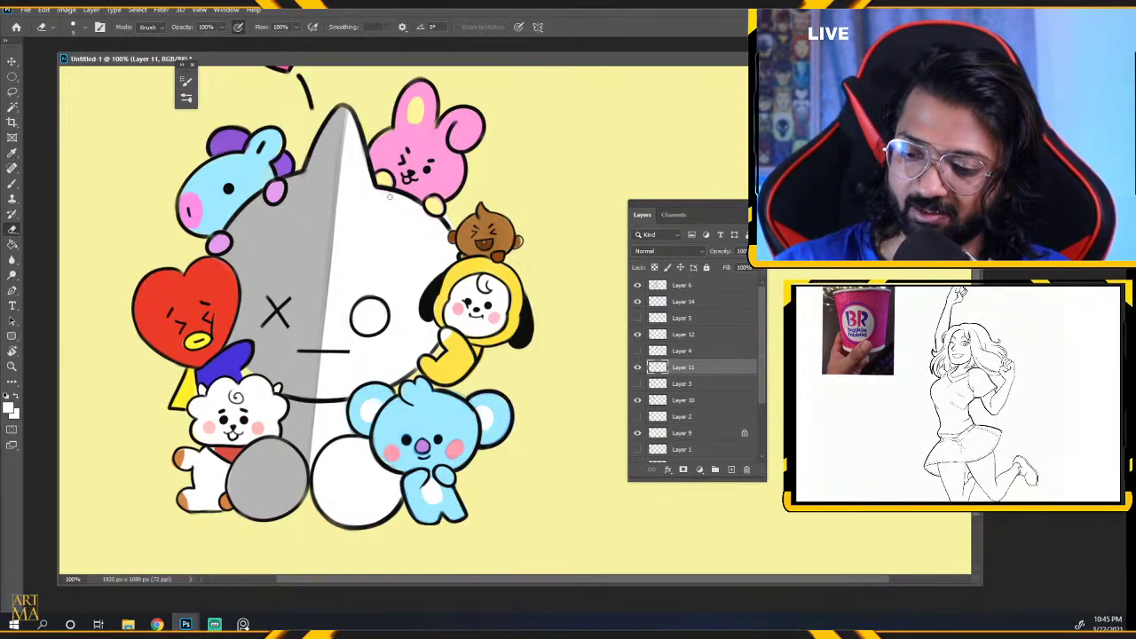
key("ctrl+minus")
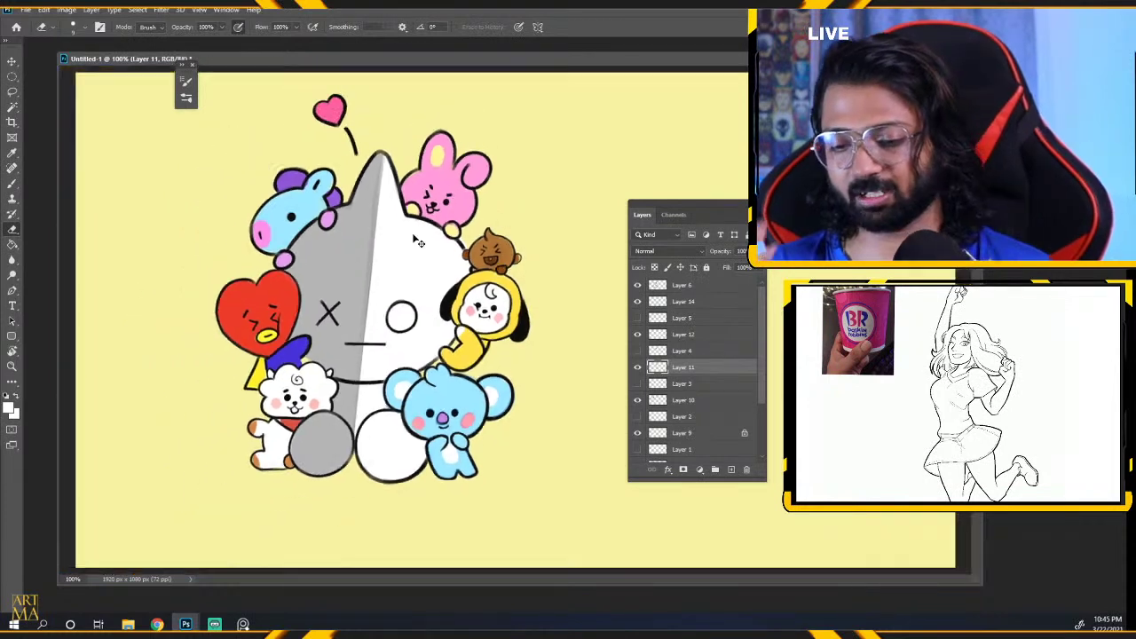
Reposition the floating document window and extend its height so the enlarged illustration has more room in the workspace.
key("ctrl+plus")
scroll(413, 235, "up", 3)
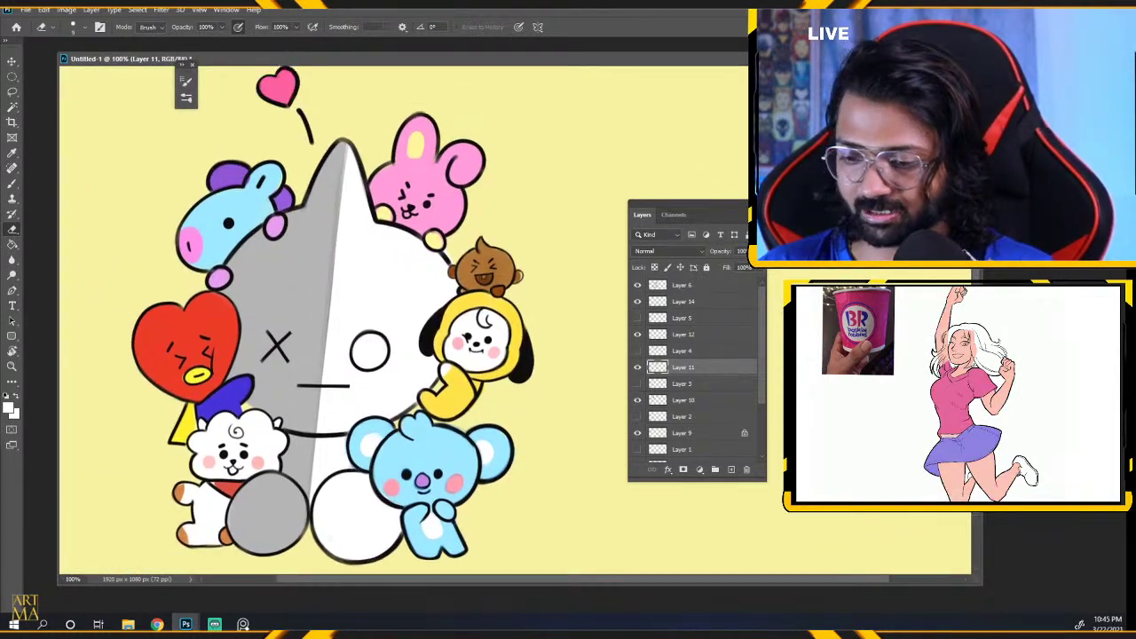
scroll(404, 320, "down", 1)
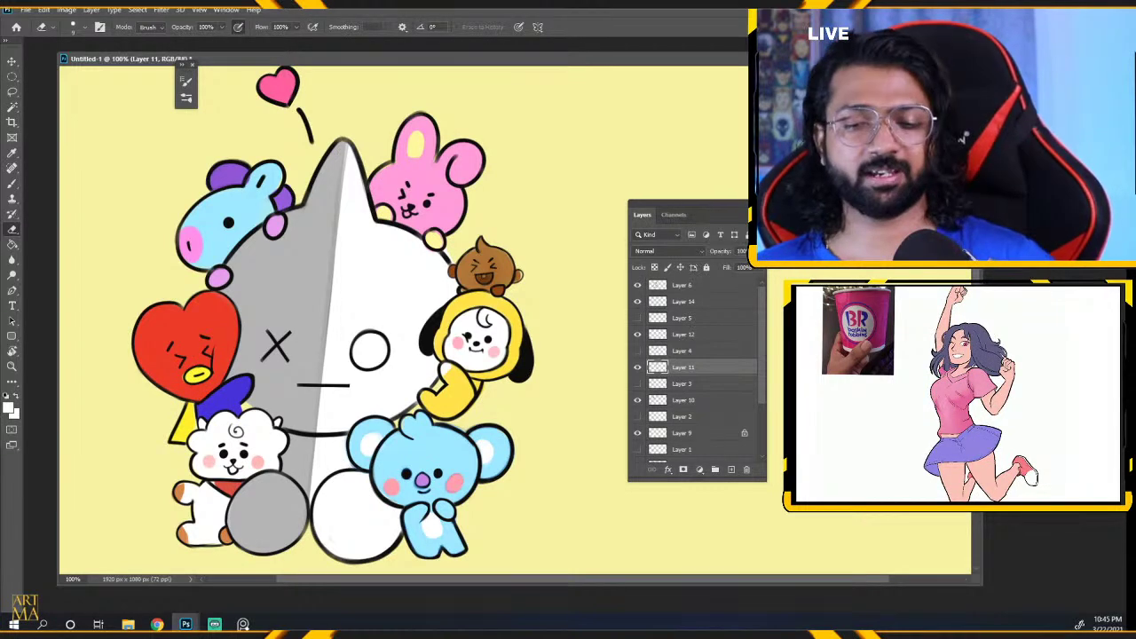
left_click_drag(440, 62, 421, 57)
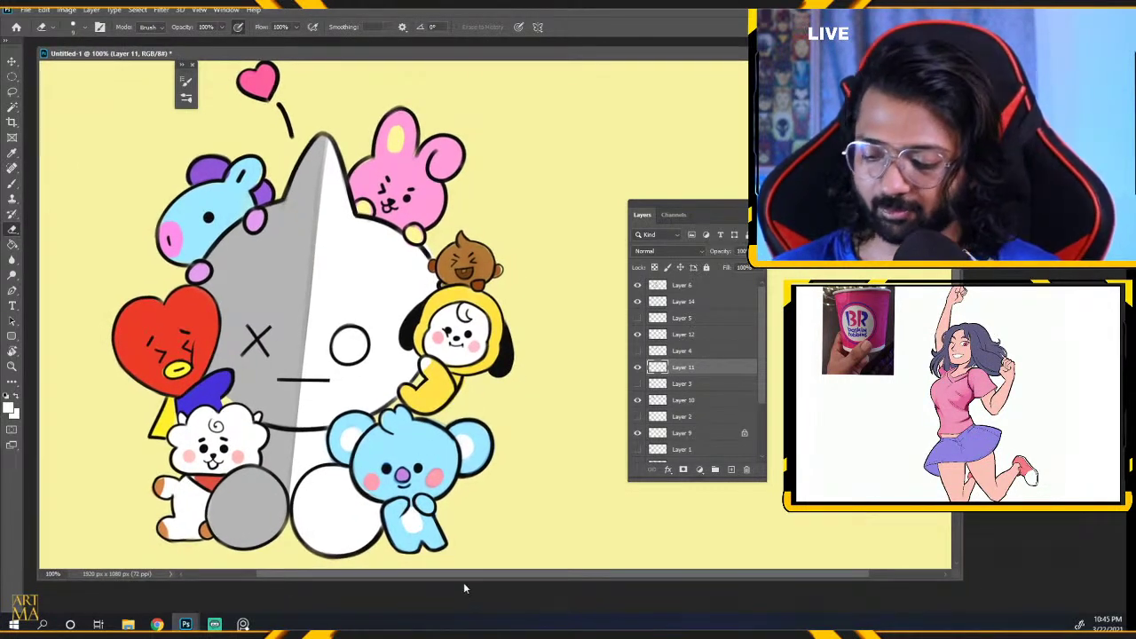
left_click_drag(467, 581, 469, 615)
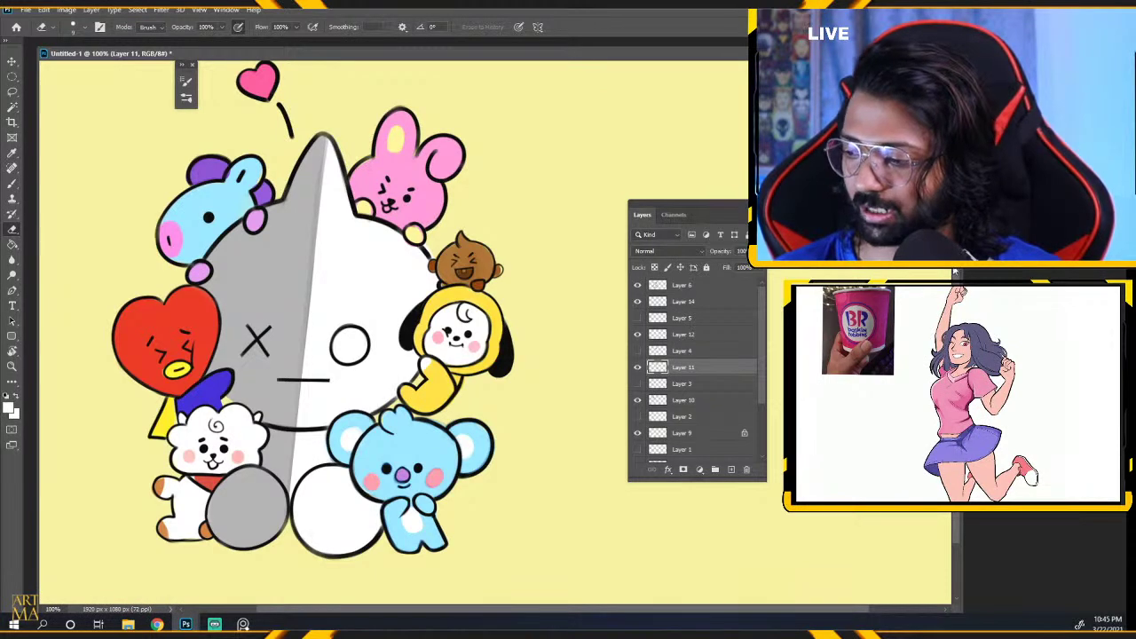
left_click_drag(955, 272, 956, 254)
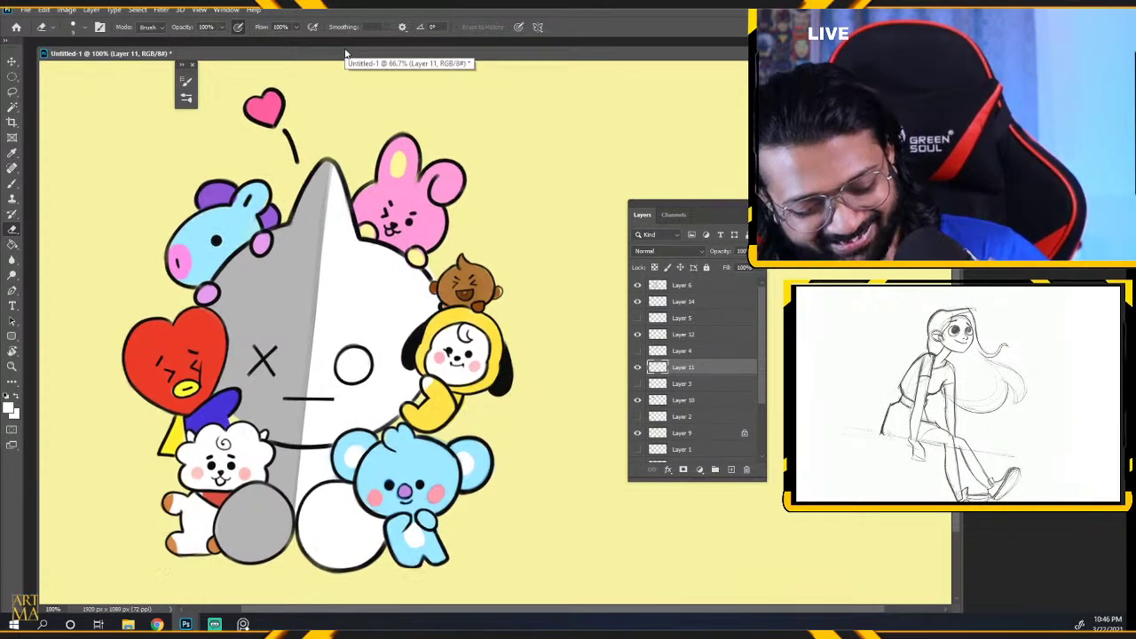
key("ctrl+minus")
key("ctrl+minus")
key("ctrl+plus")
key("ctrl+plus")
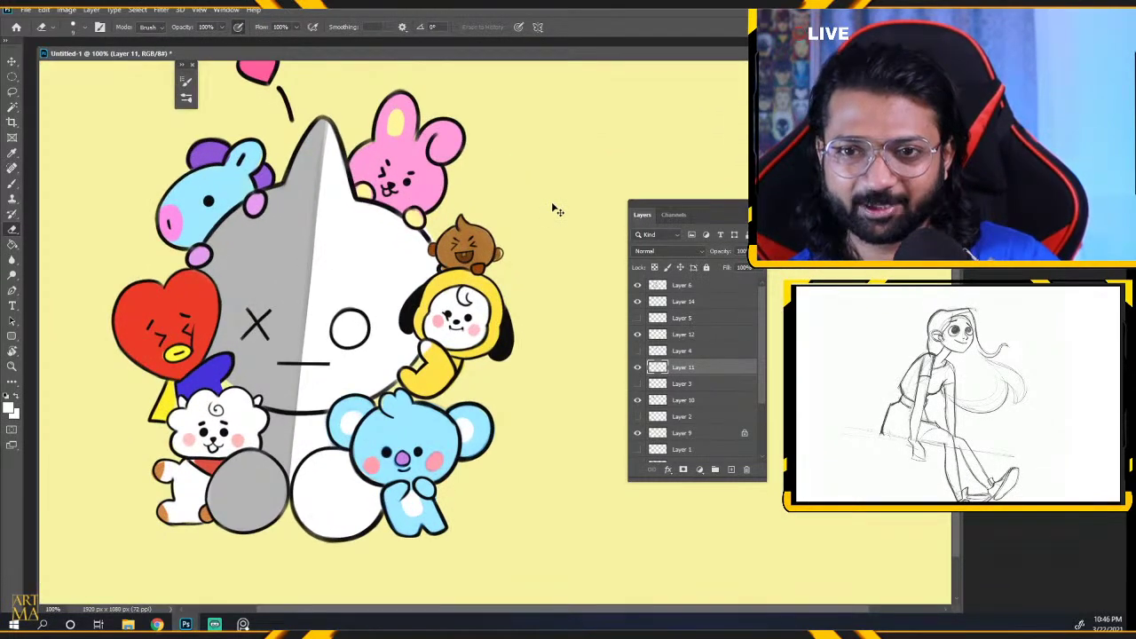
scroll(582, 196, "up", 4)
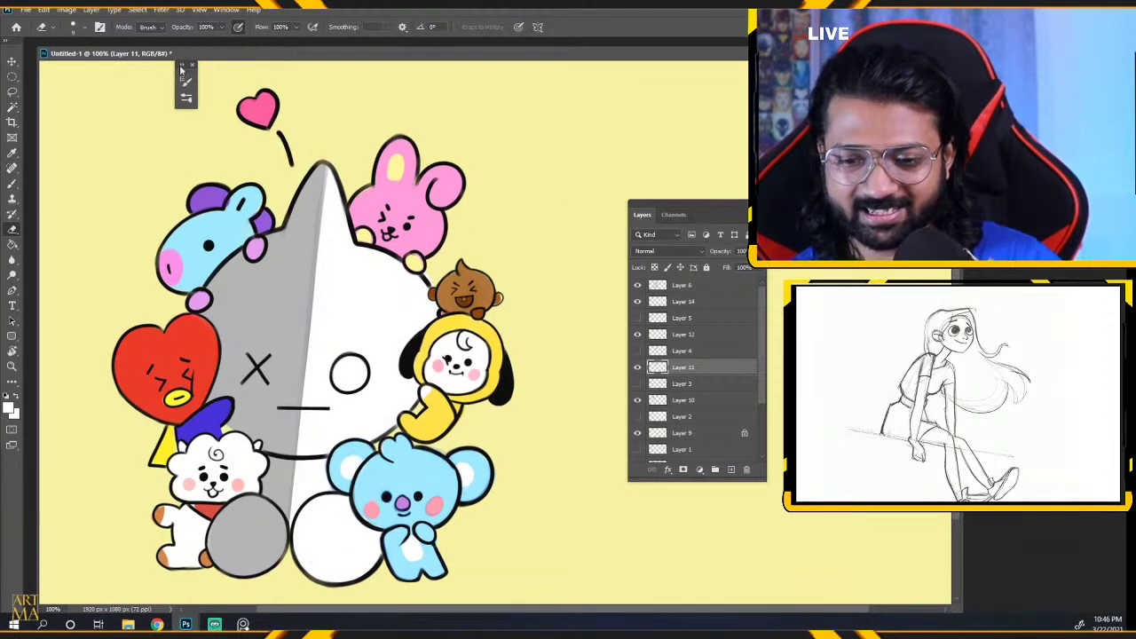
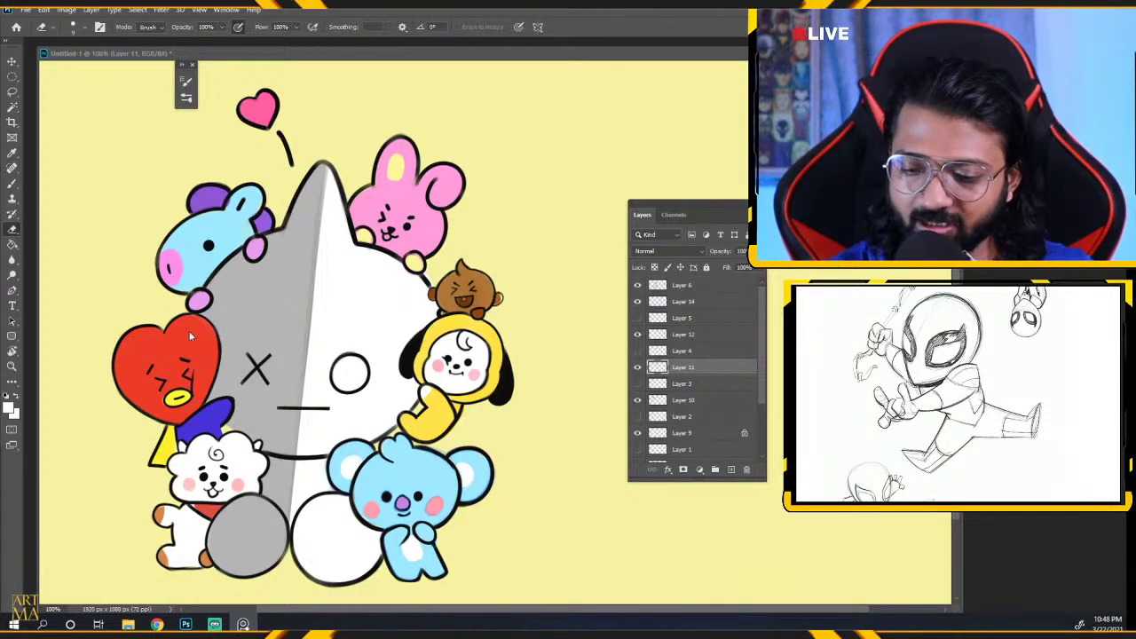
Ready the Brush on Layer 11 with a stronger, more saturated pink based on the yellow-hooded character's cheek colour.
left_click(168, 344, "alt")
left_click(545, 242)
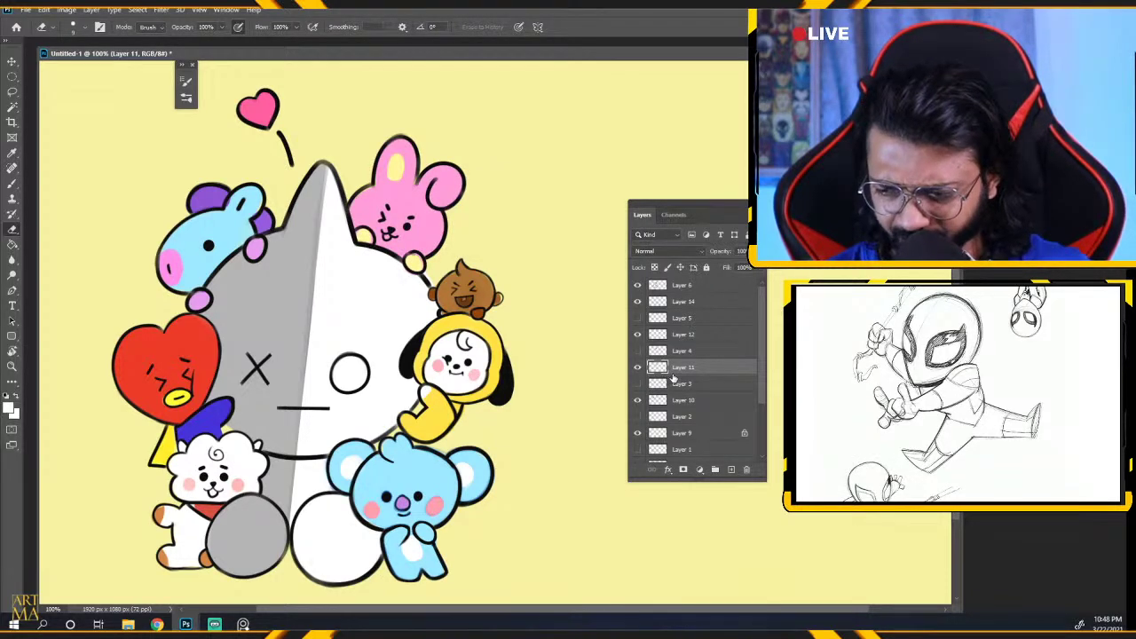
left_click(11, 183)
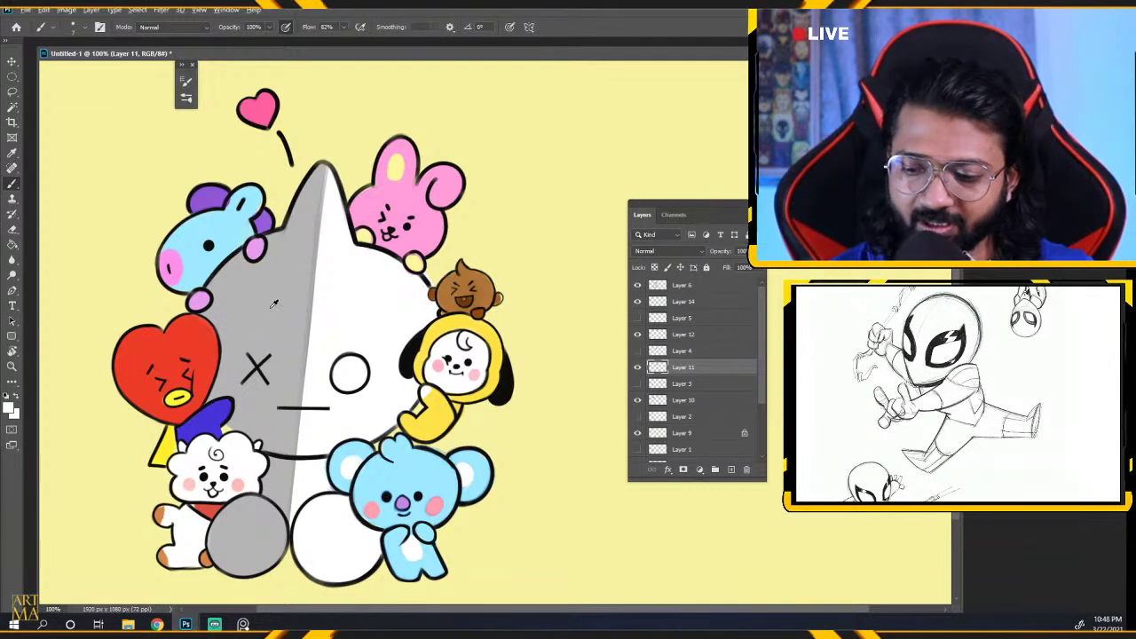
left_click(472, 375, "alt")
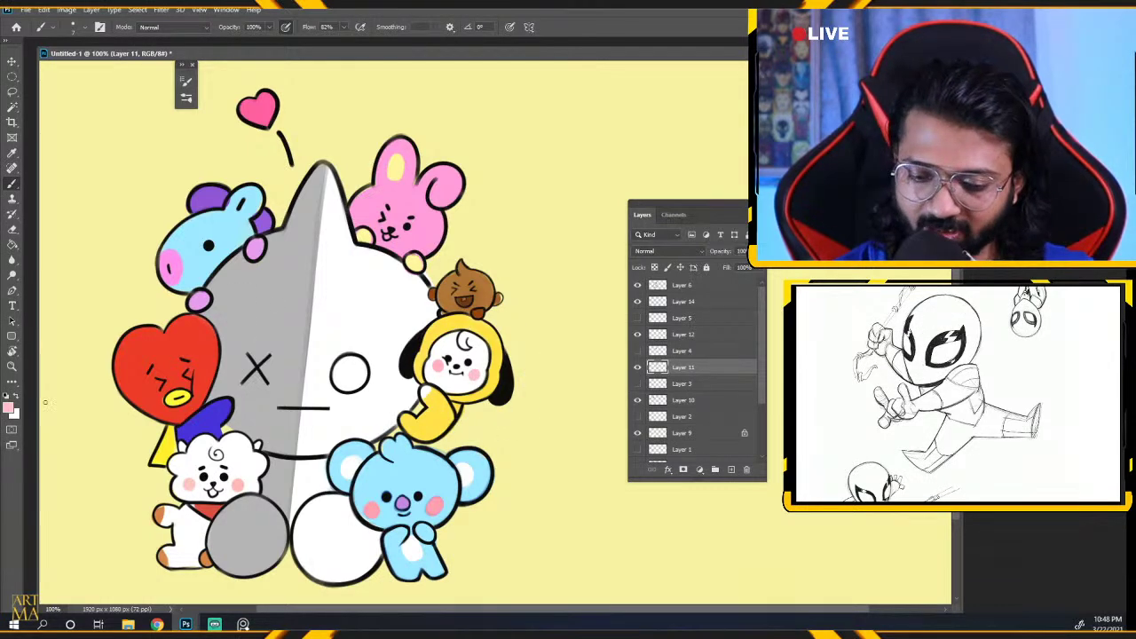
left_click(9, 408)
left_click(268, 312)
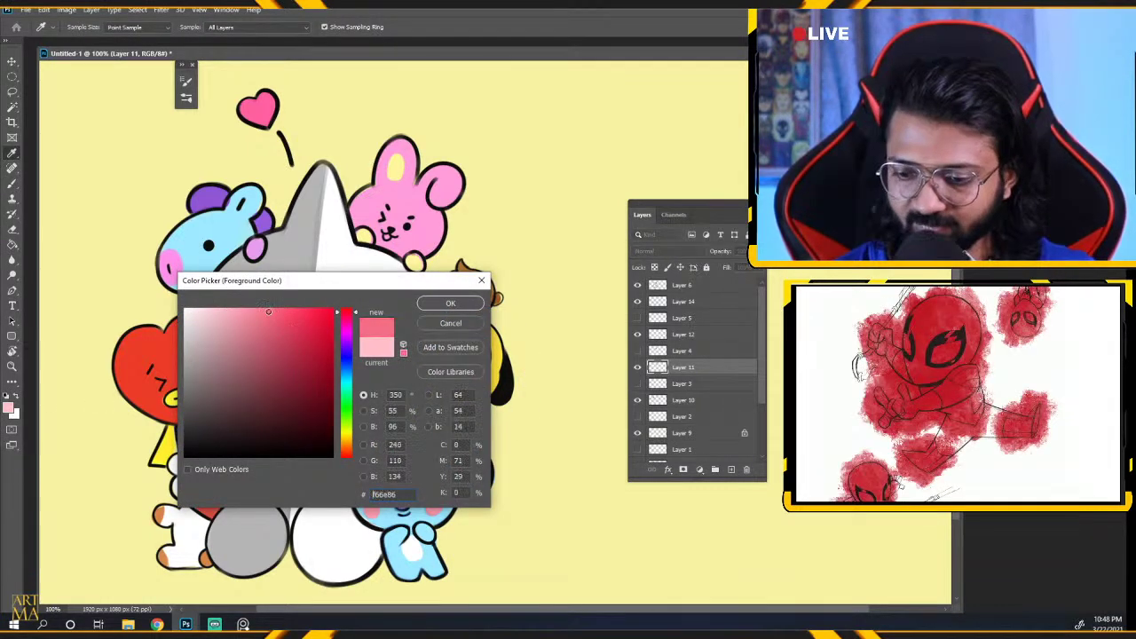
left_click(450, 303)
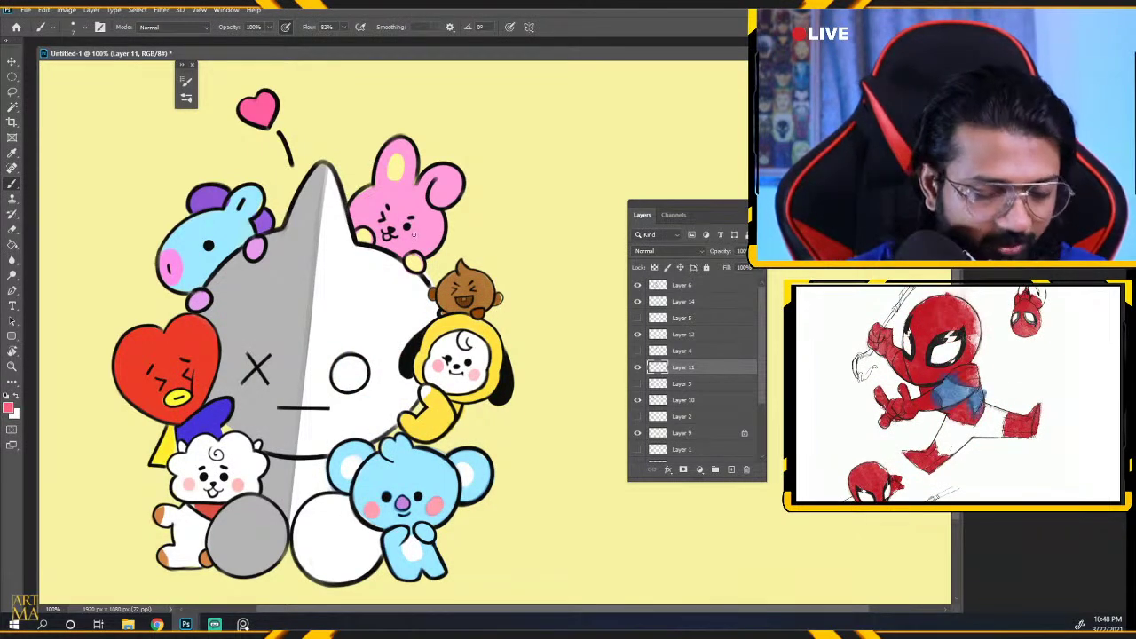
Paint round pink blush spots on both of the bunny's cheeks on Layer 11 with a larger brush.
key("bracketright")
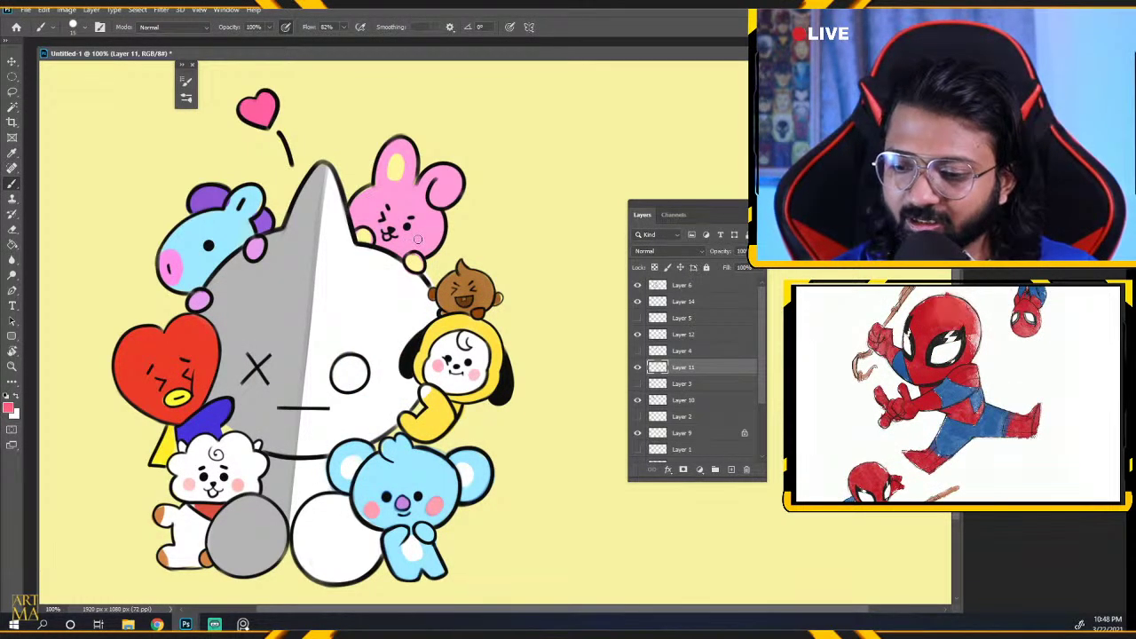
left_click_drag(418, 239, 416, 239)
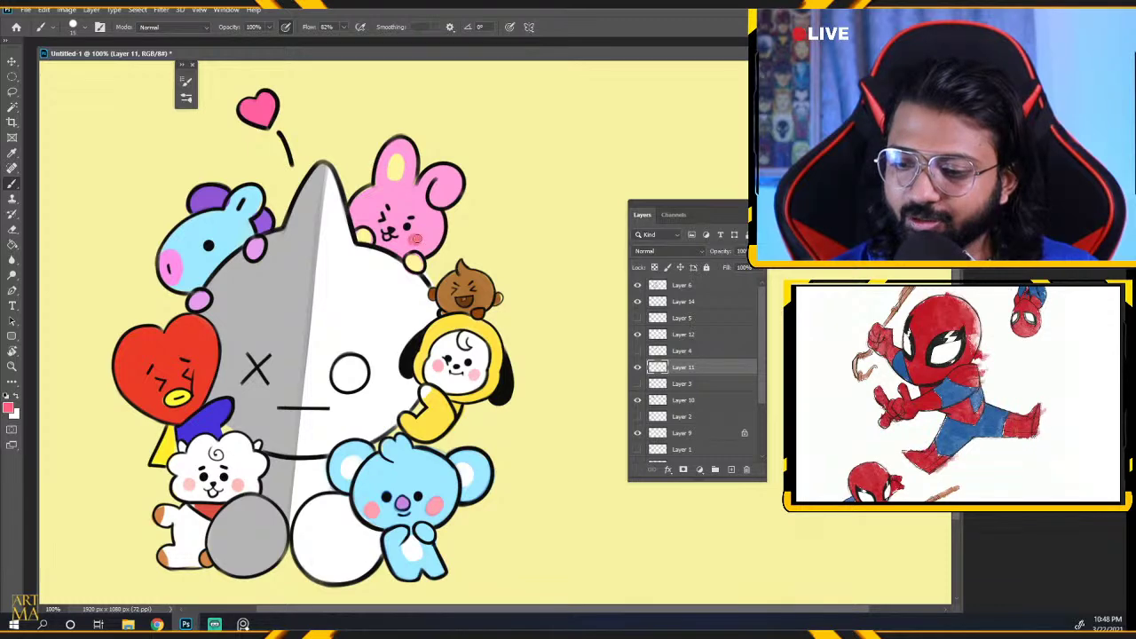
left_click(363, 214)
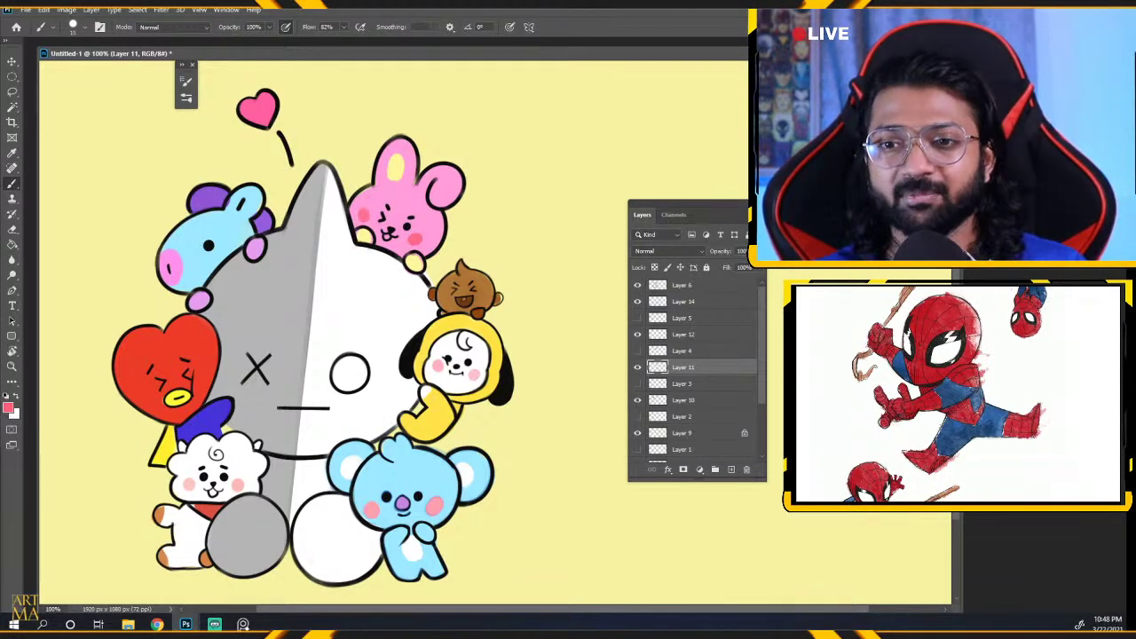
key("]")
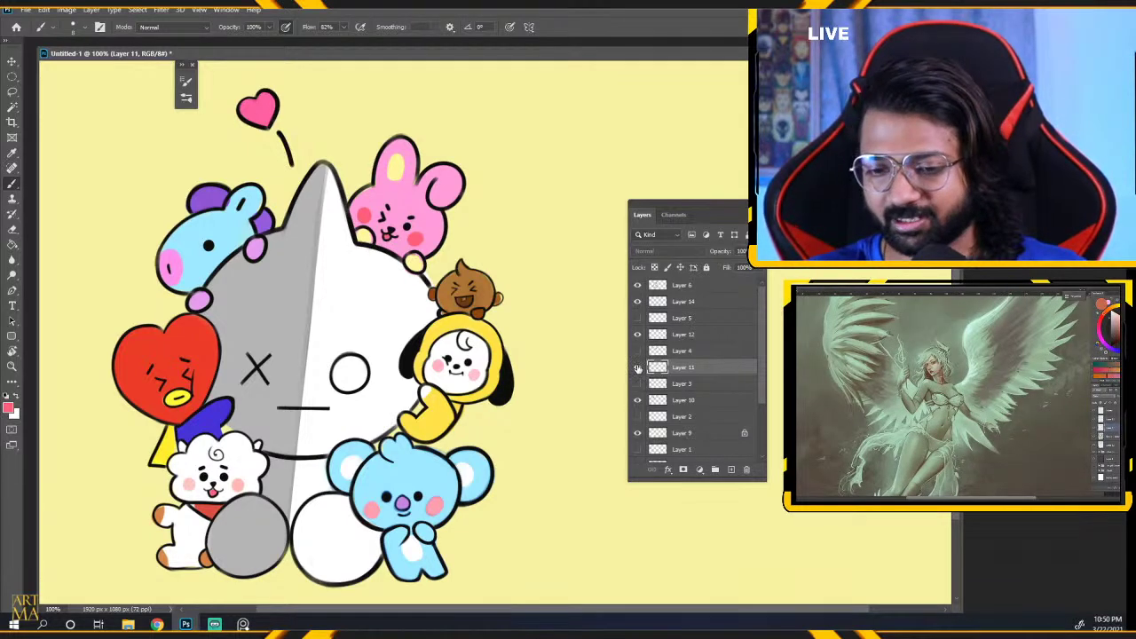
Find the small floating heart's fill layer by toggling layer visibility, and select Layer 8.
left_click(637, 302)
left_click(638, 302)
left_click(638, 285)
left_click(637, 285)
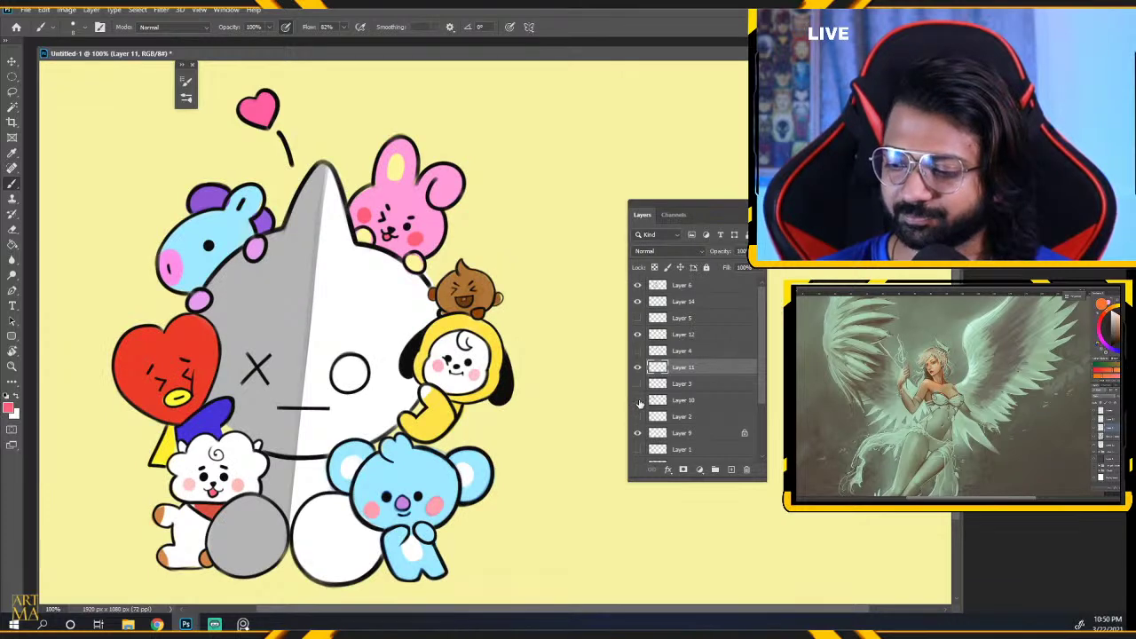
left_click(638, 399)
left_click(638, 399)
left_click(637, 301)
left_click(637, 301)
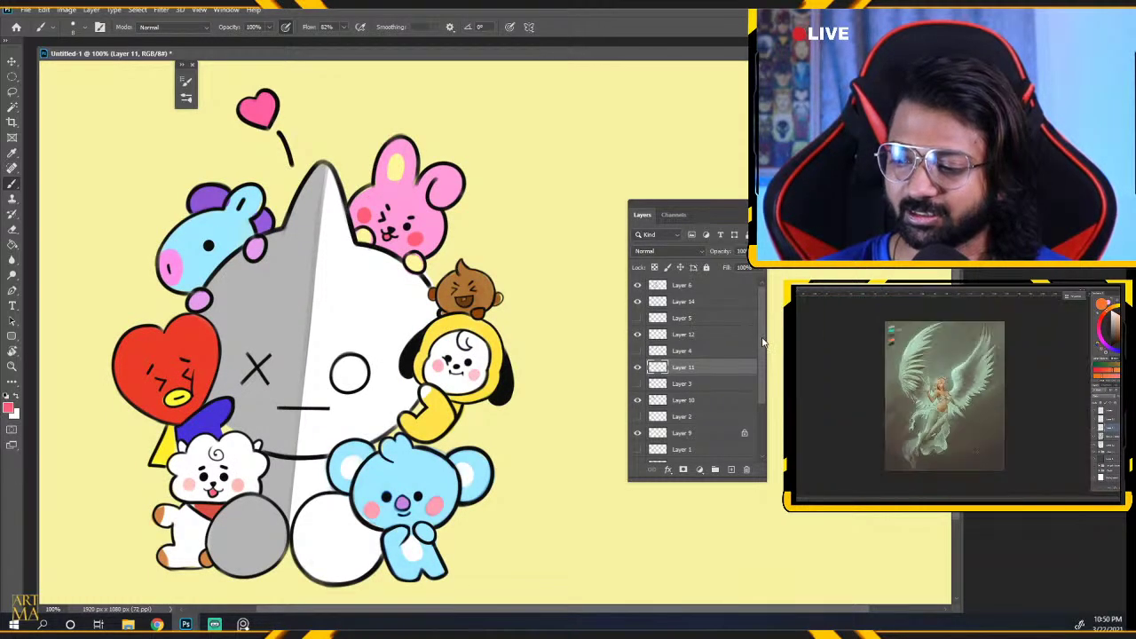
left_click_drag(763, 342, 761, 378)
left_click(638, 378)
left_click(638, 378)
left_click(637, 346)
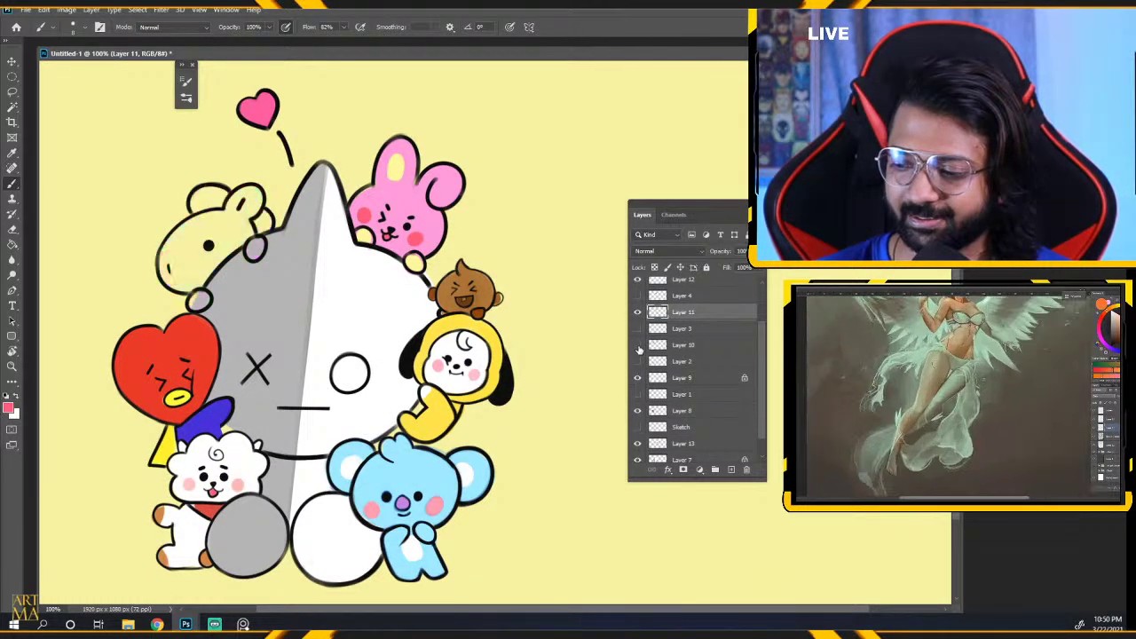
left_click(638, 345)
left_click(671, 411)
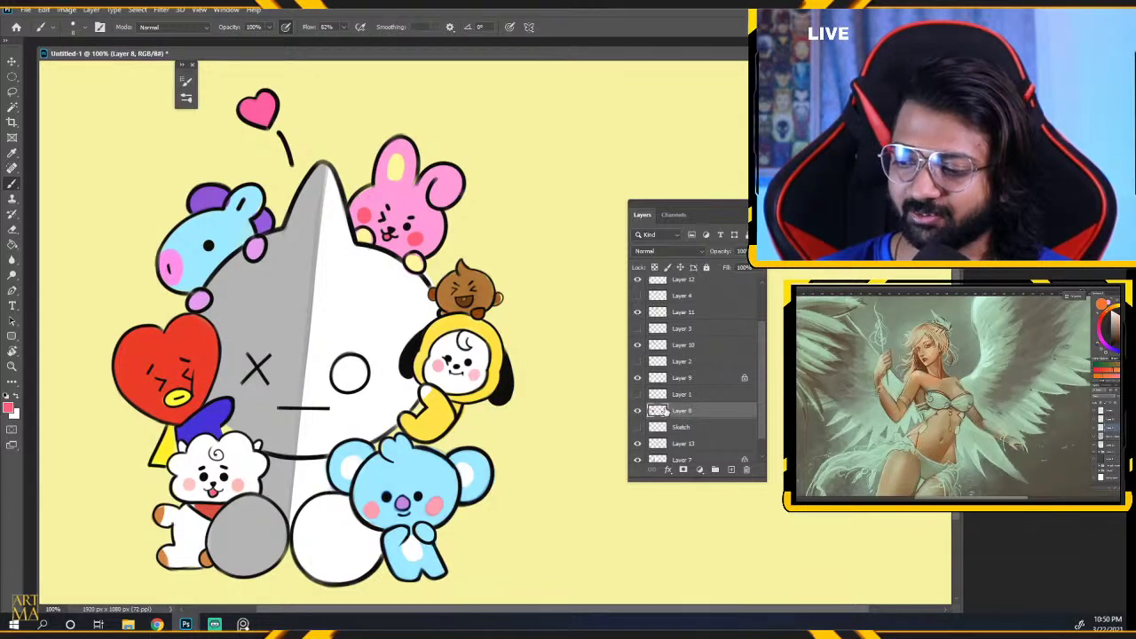
Fill the small floating heart on Layer 8 with a darker magenta-purple based on the blue horse's muzzle colour, using the Paint Bucket.
left_click(11, 409)
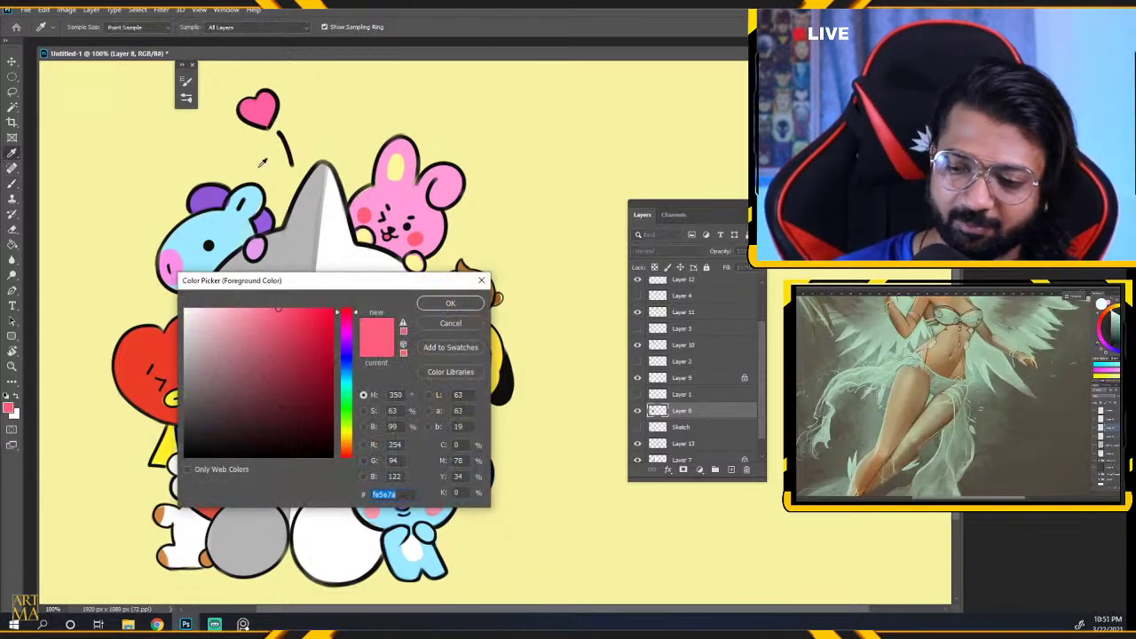
left_click(169, 265)
left_click_drag(259, 325, 270, 352)
left_click(439, 305)
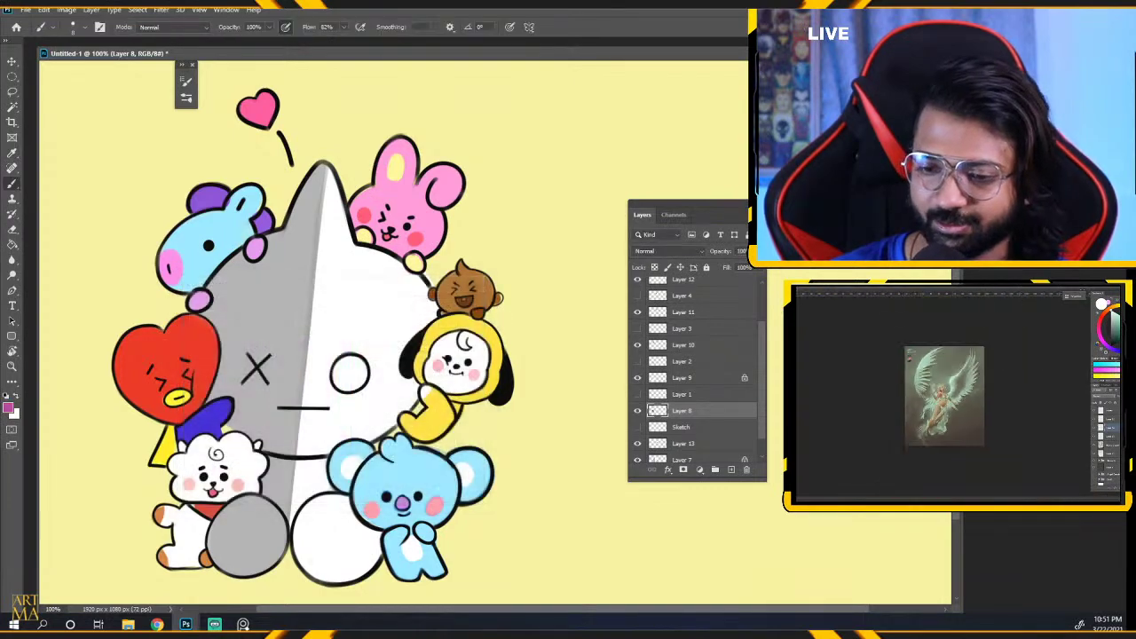
key("g")
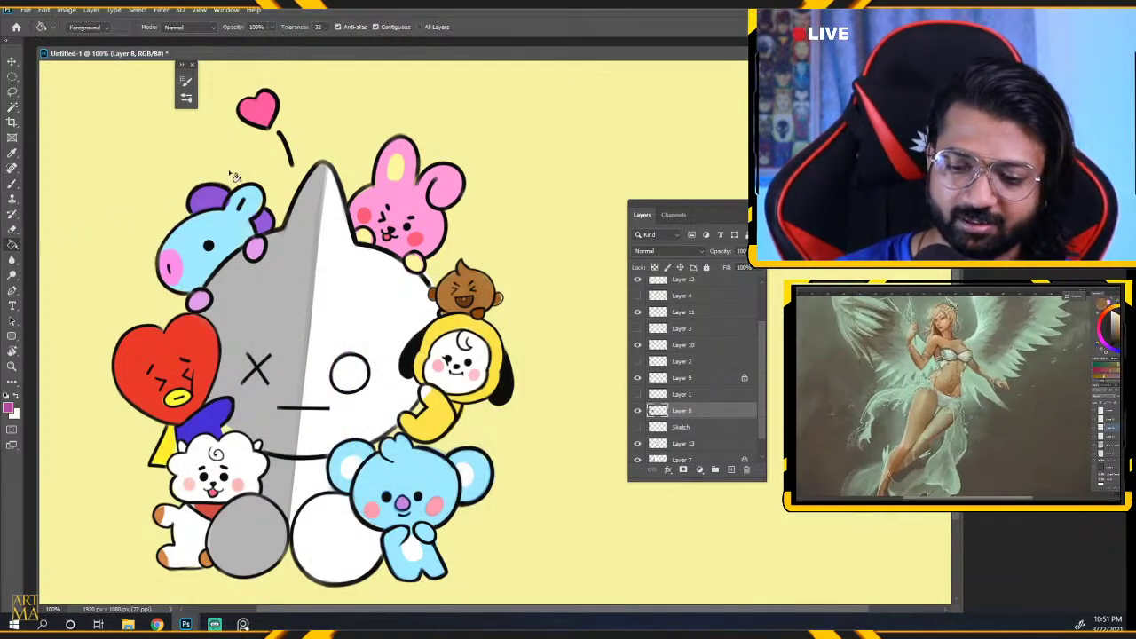
left_click(263, 114)
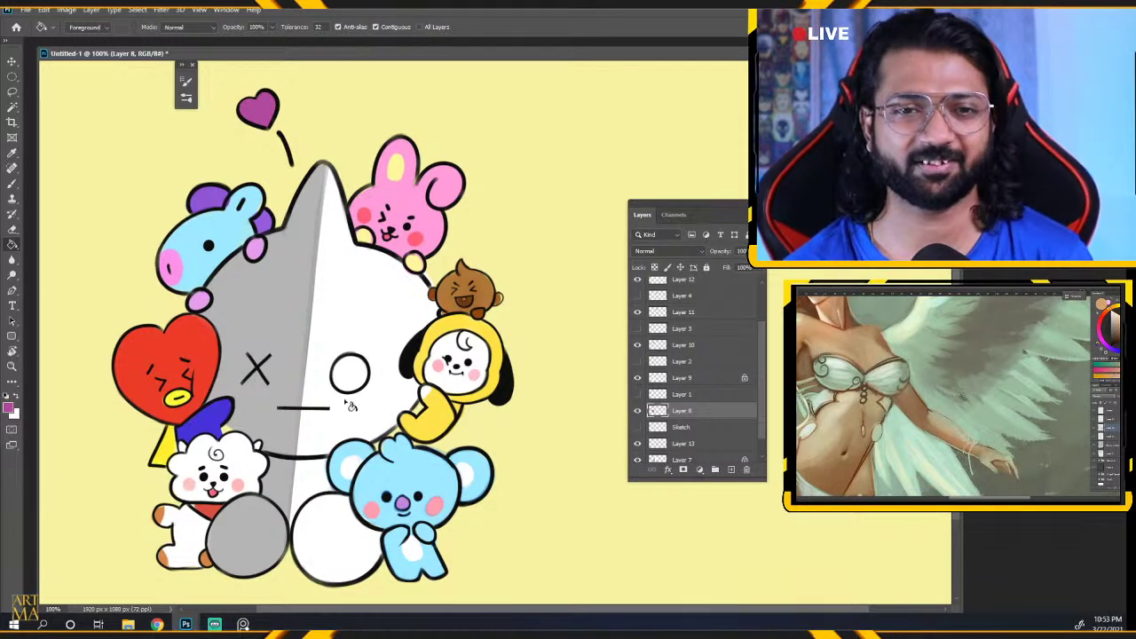
left_click(244, 624)
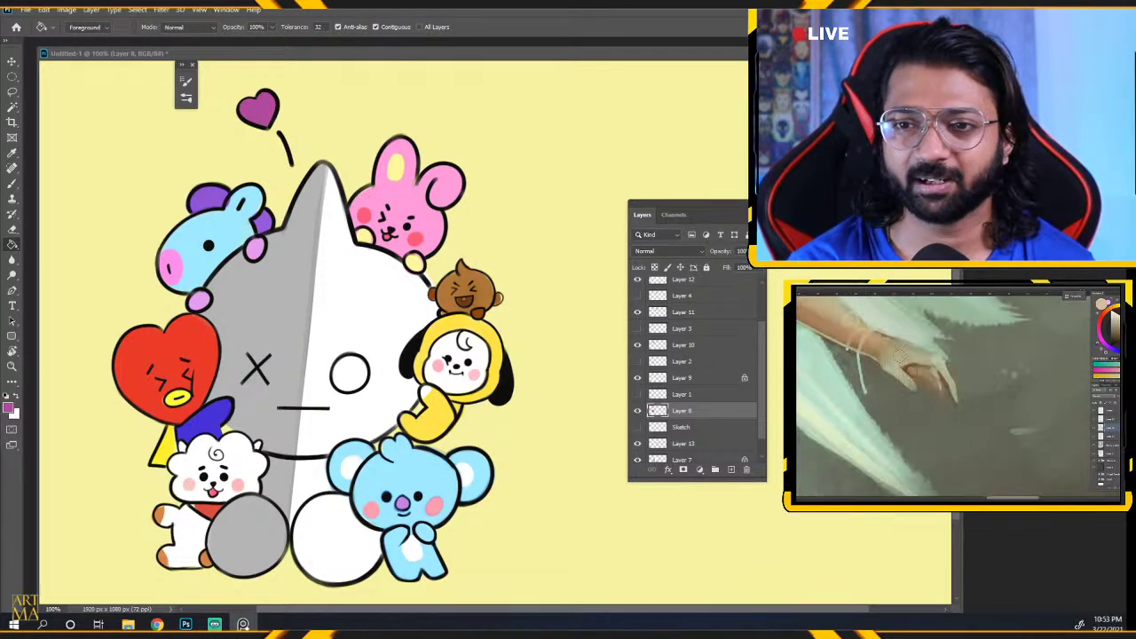